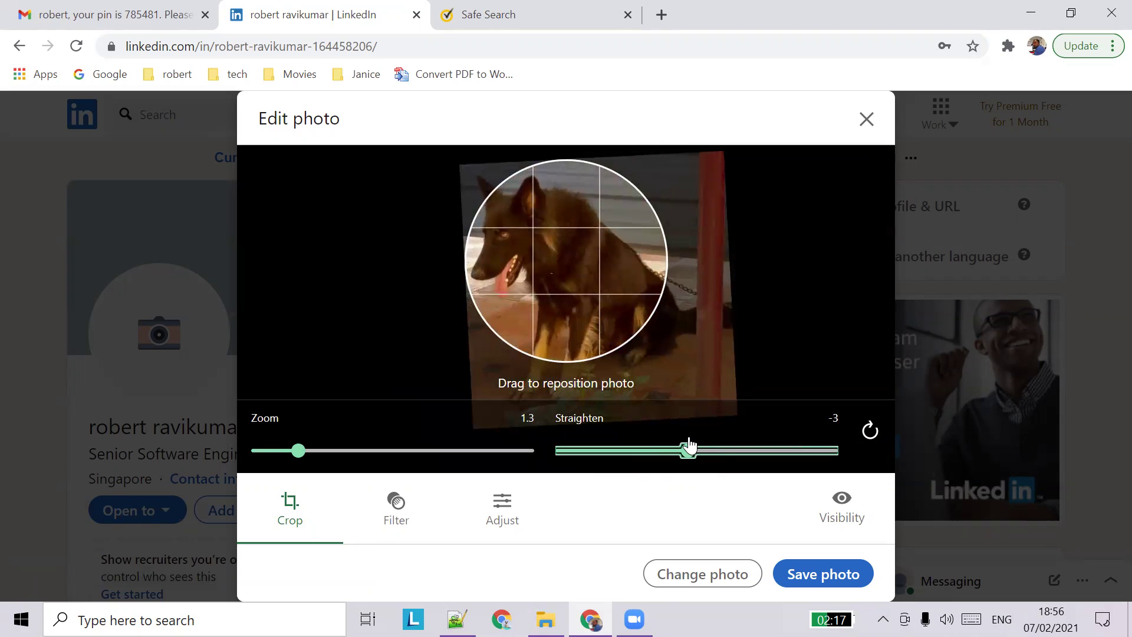
- Set the profile photo's Straighten value to -2 and compare the available filters, keeping Original
{"action": "left_click_drag", "start_coordinate": [642, 356], "coordinate": [705, 356]}
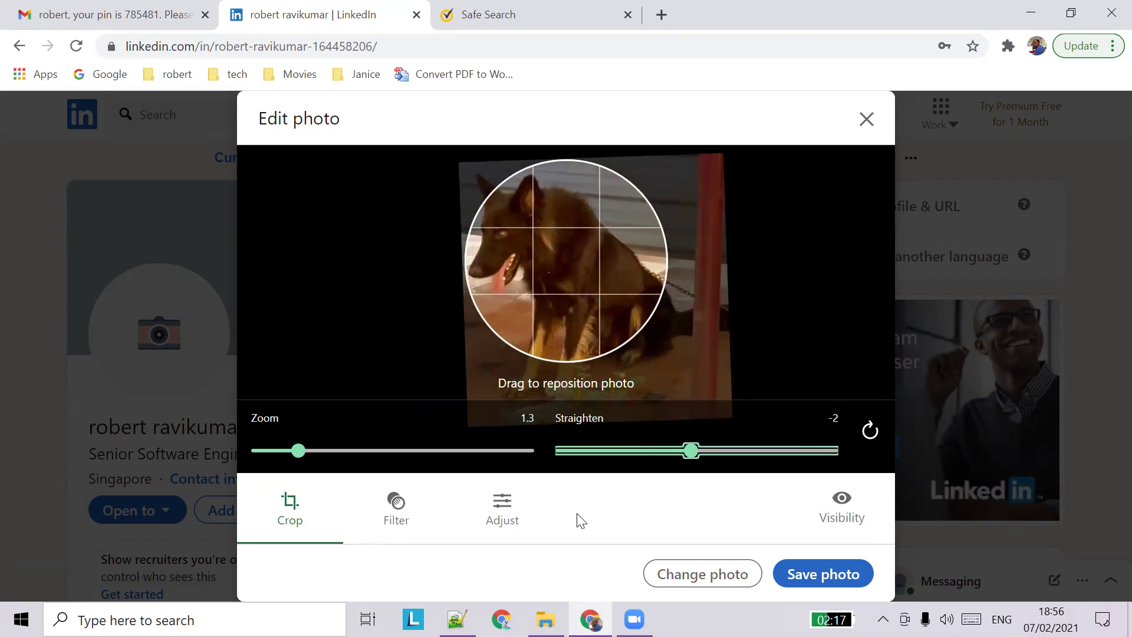
{"action": "left_click", "coordinate": [396, 505]}
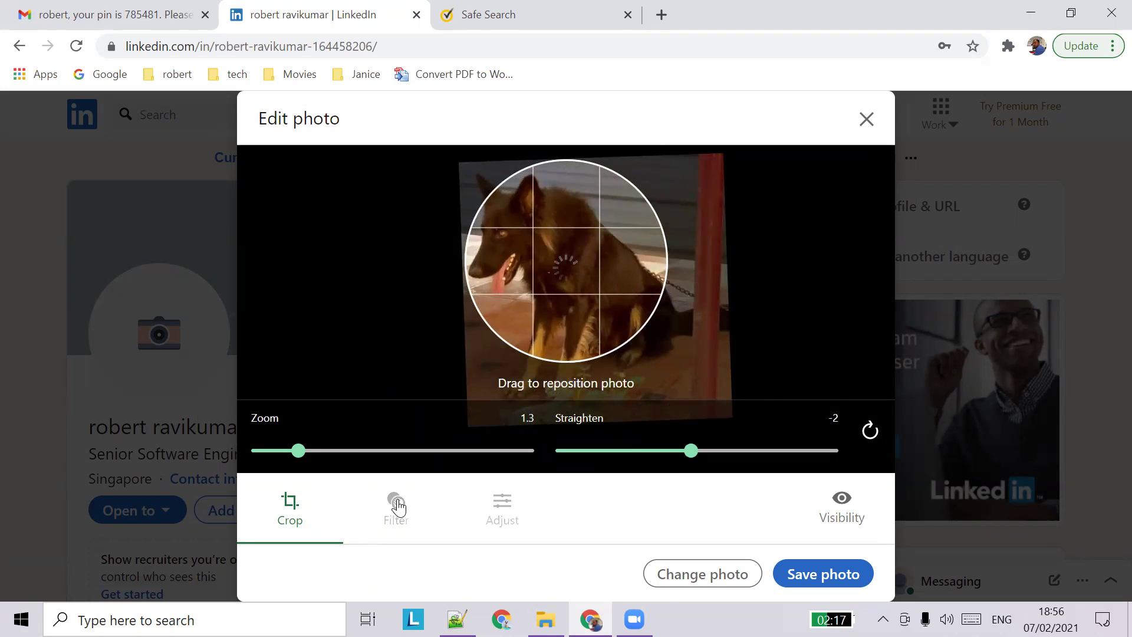
{"action": "left_click", "coordinate": [400, 422]}
{"action": "left_click", "coordinate": [485, 418]}
{"action": "left_click", "coordinate": [567, 415]}
{"action": "left_click", "coordinate": [659, 422]}
{"action": "left_click", "coordinate": [731, 423]}
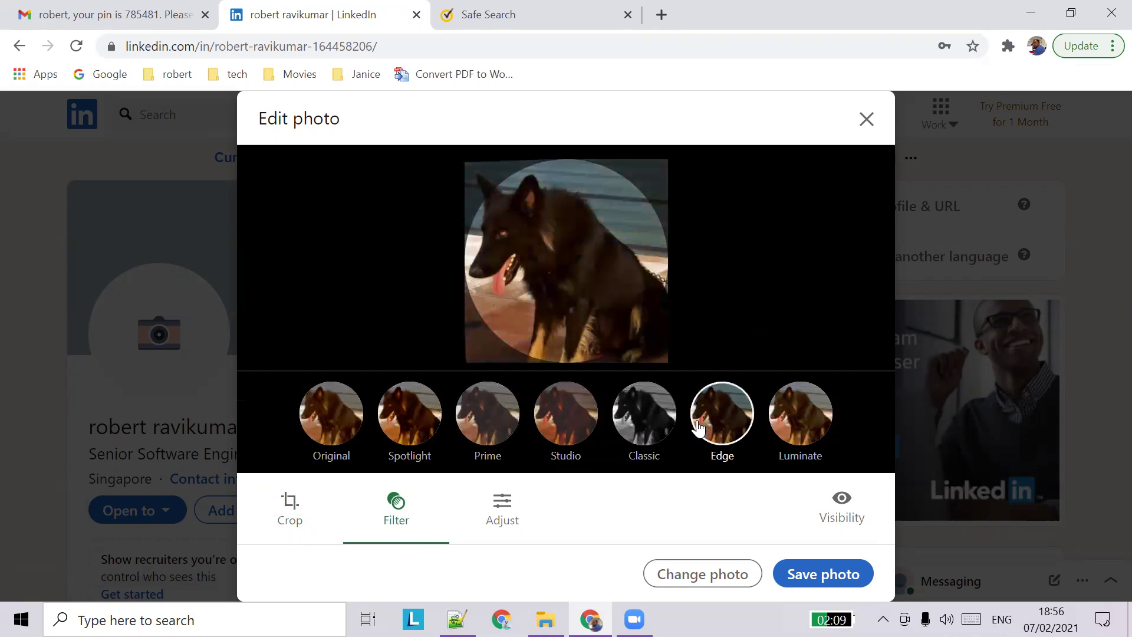
{"action": "left_click", "coordinate": [627, 430]}
{"action": "left_click", "coordinate": [333, 429]}
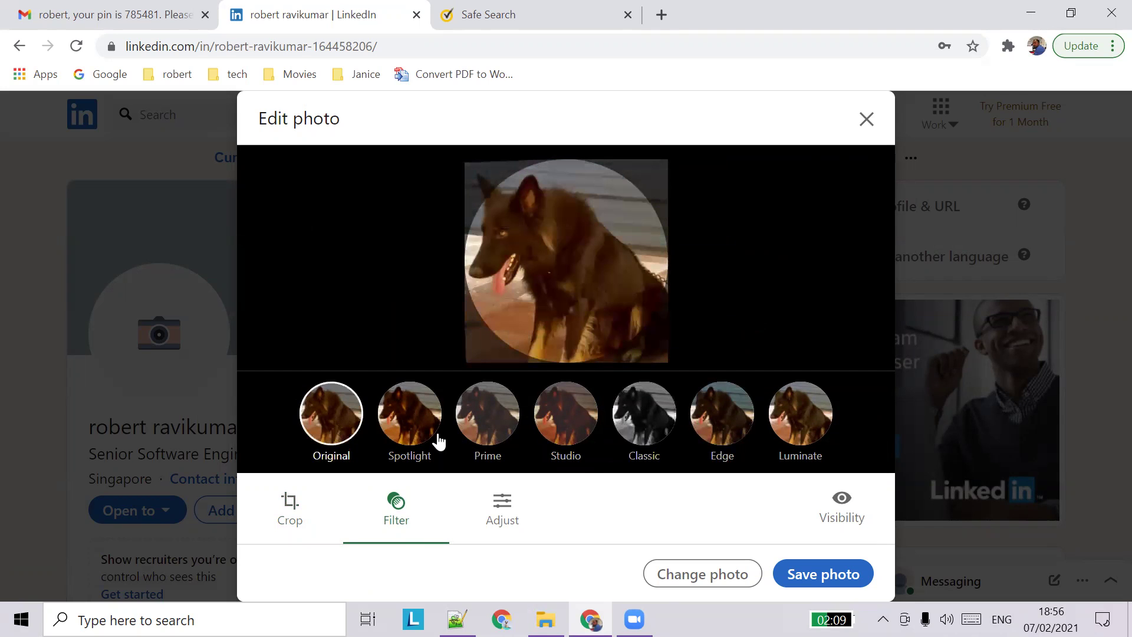
- Check the photo adjustment options, save the edited profile photo, and review it on the profile page
{"action": "left_click", "coordinate": [508, 504]}
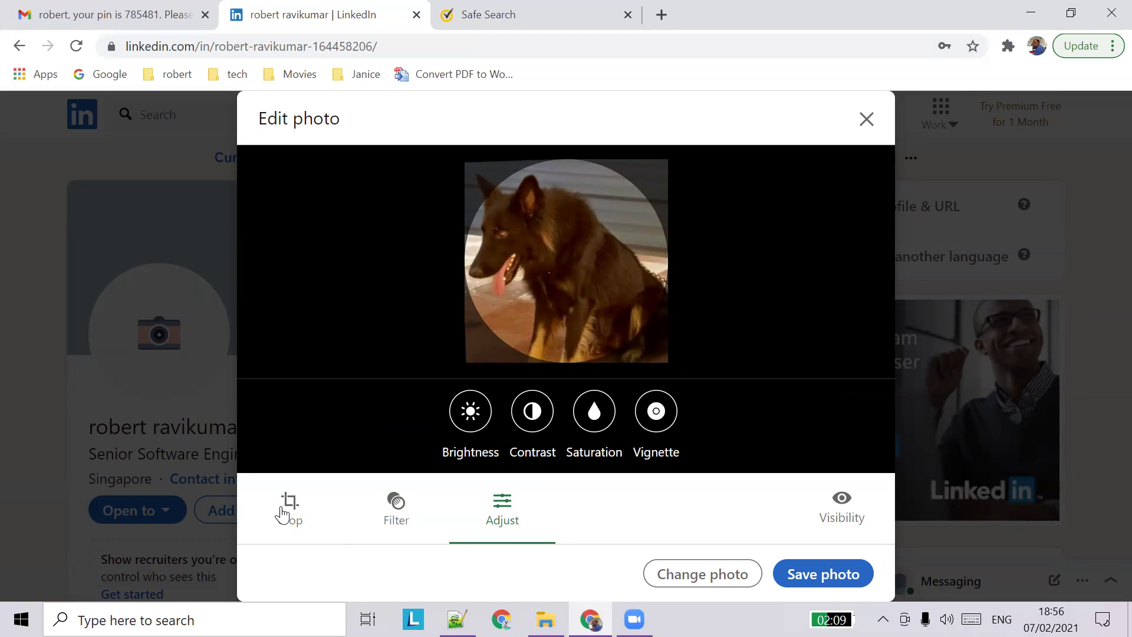
{"action": "left_click", "coordinate": [830, 575]}
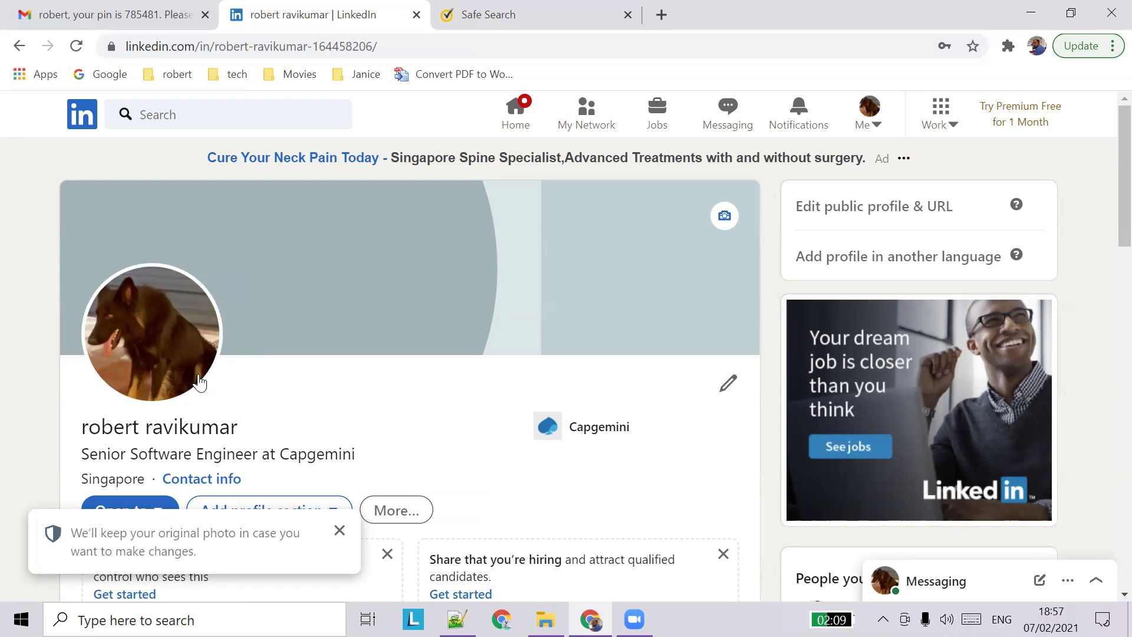
{"action": "scroll", "coordinate": [254, 354], "scroll_direction": "down", "scroll_amount": 3}
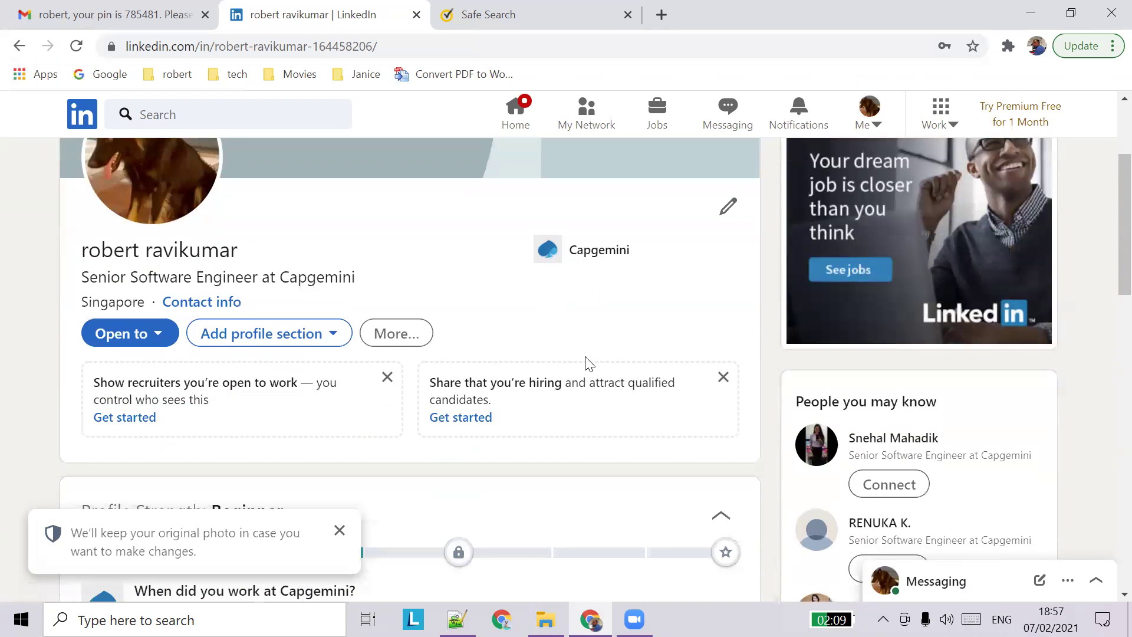
{"action": "scroll", "coordinate": [702, 328], "scroll_direction": "up", "scroll_amount": 3}
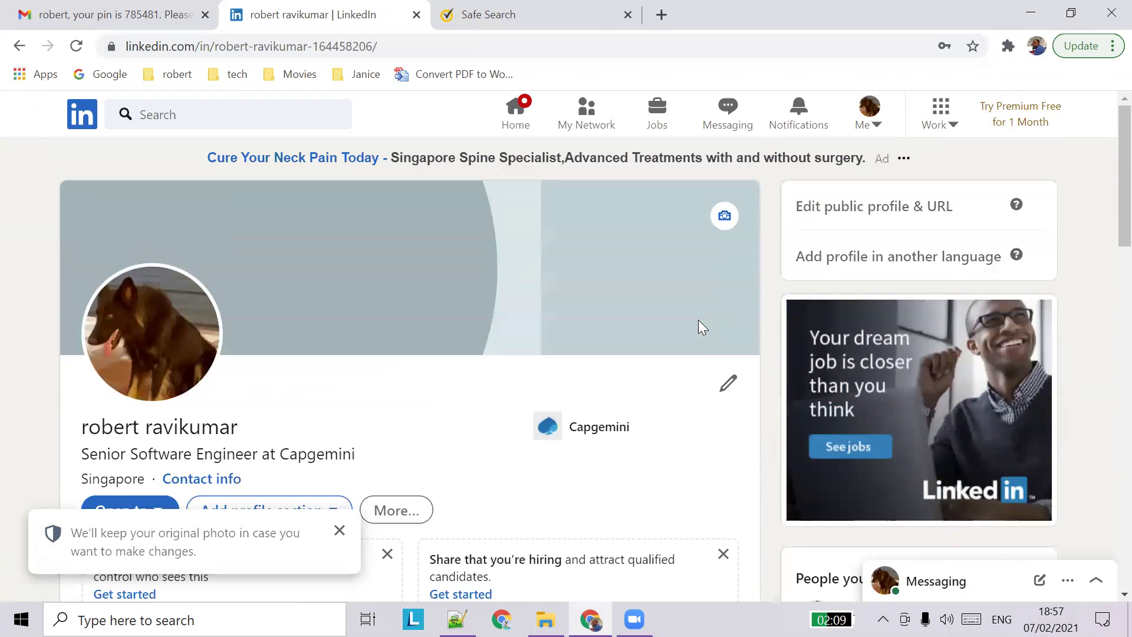
- Start adding a background photo and browse the jurong bird park folder and the F: drive for an image
{"action": "left_click", "coordinate": [725, 217]}
{"action": "left_click", "coordinate": [790, 429]}
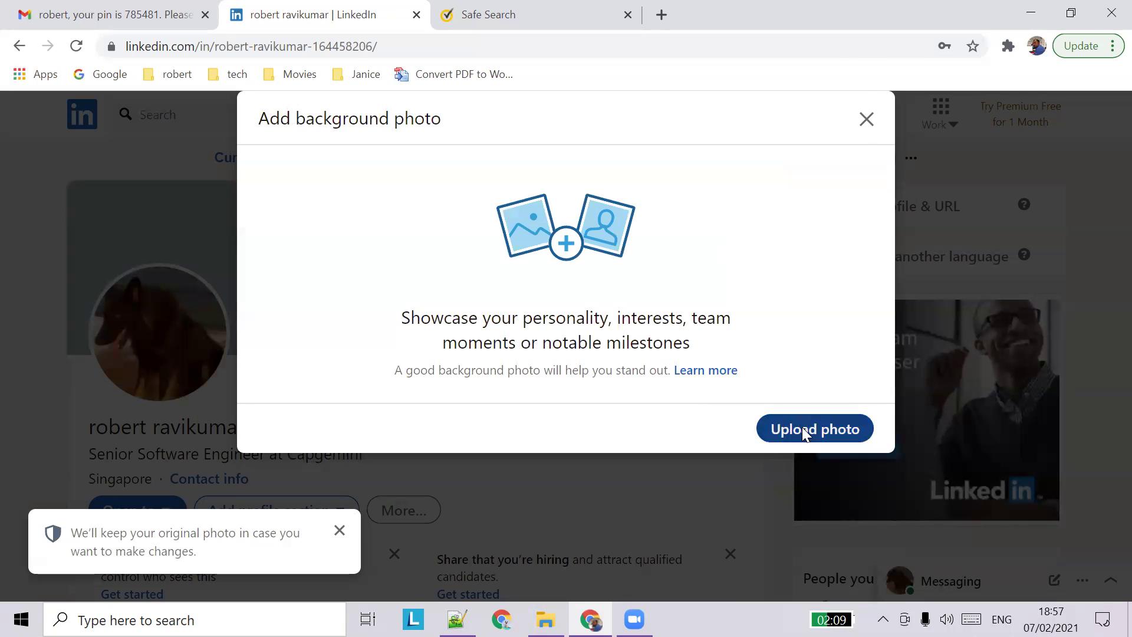
{"action": "double_click", "coordinate": [501, 190]}
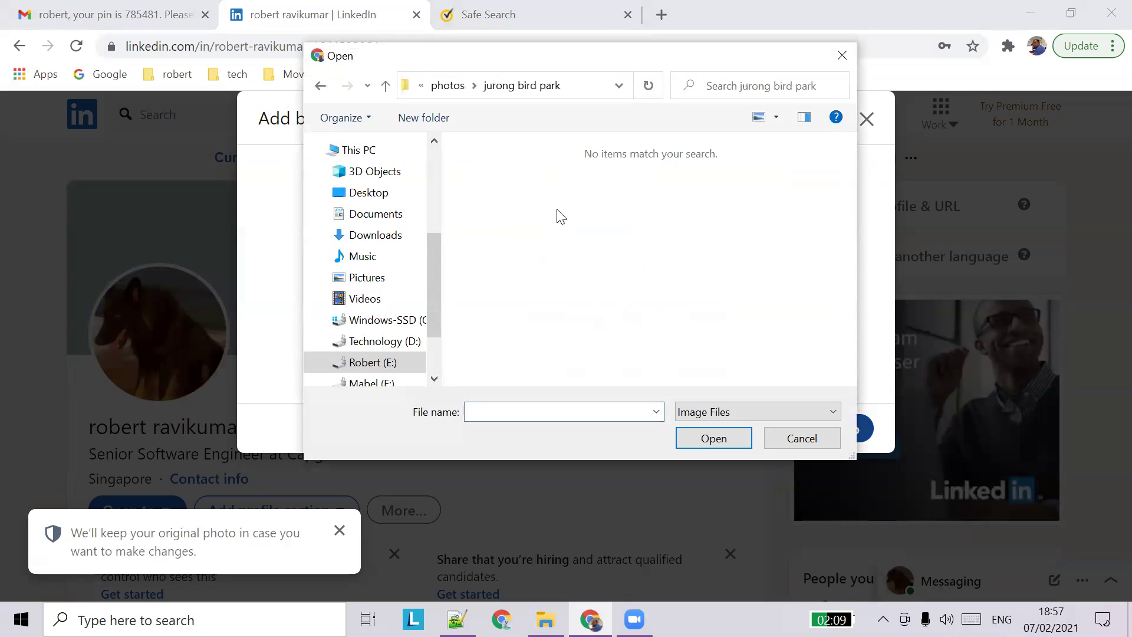
{"action": "left_click", "coordinate": [464, 88]}
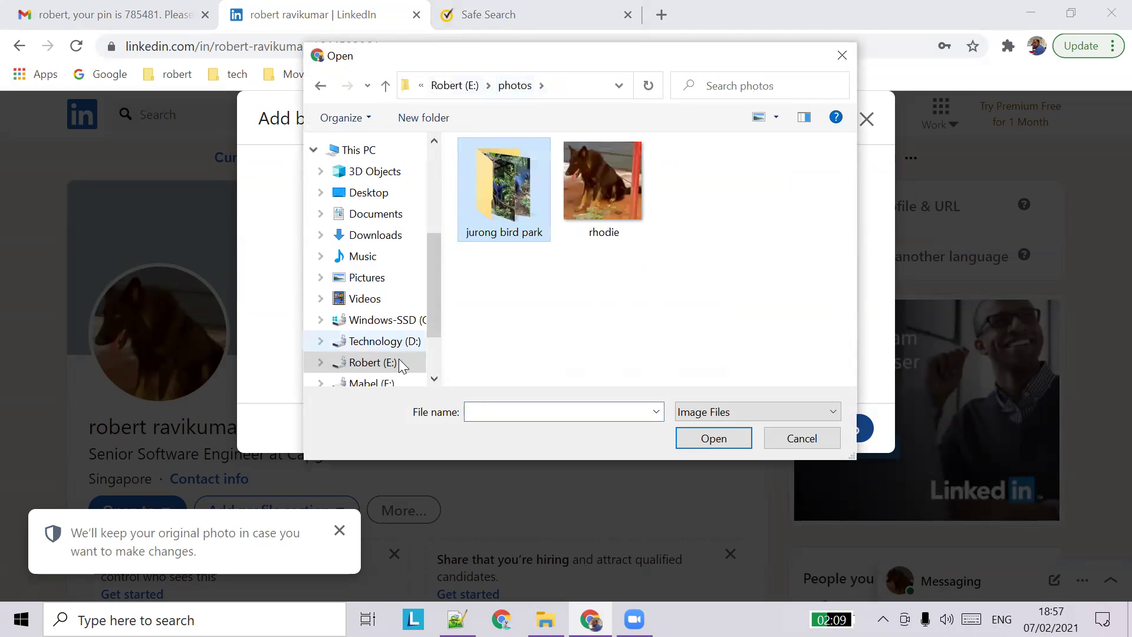
{"action": "scroll", "coordinate": [389, 364], "scroll_direction": "down", "scroll_amount": 1}
{"action": "left_click", "coordinate": [394, 334]}
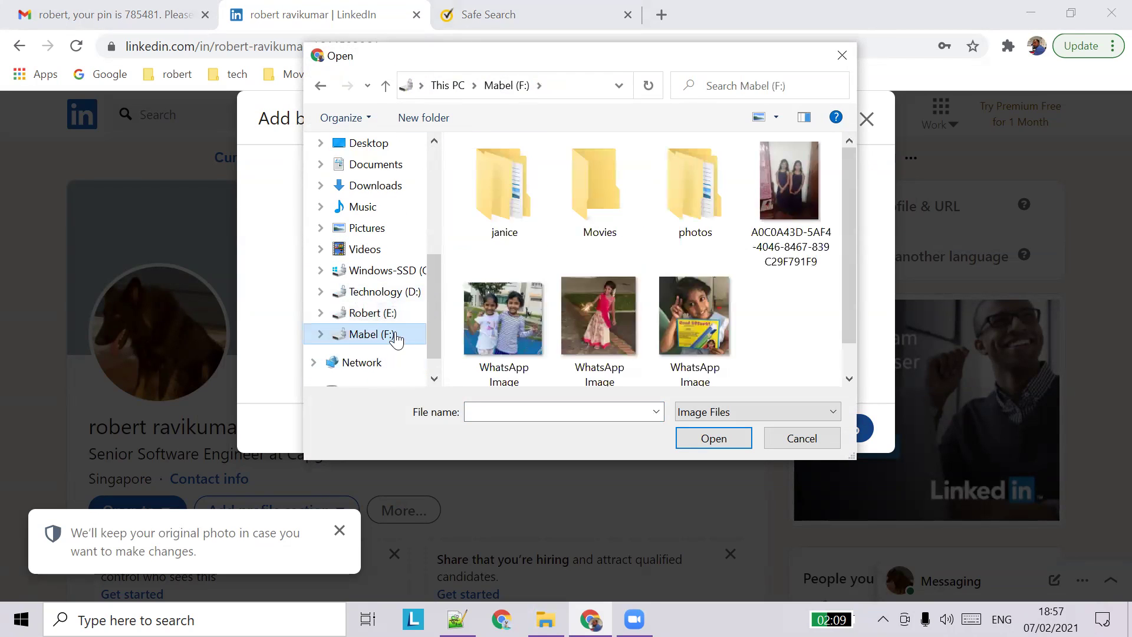
{"action": "double_click", "coordinate": [490, 186]}
{"action": "left_click", "coordinate": [461, 84]}
{"action": "double_click", "coordinate": [718, 203]}
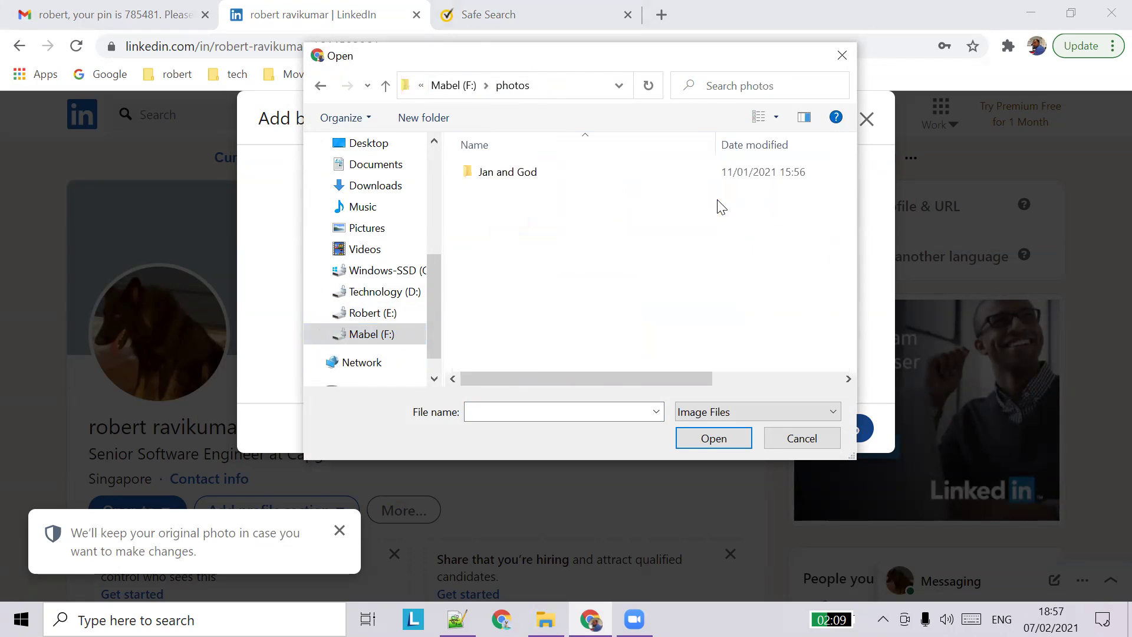
{"action": "left_click", "coordinate": [469, 85]}
{"action": "scroll", "coordinate": [855, 237], "scroll_direction": "down", "scroll_amount": 1}
{"action": "scroll", "coordinate": [854, 240], "scroll_direction": "up", "scroll_amount": 1}
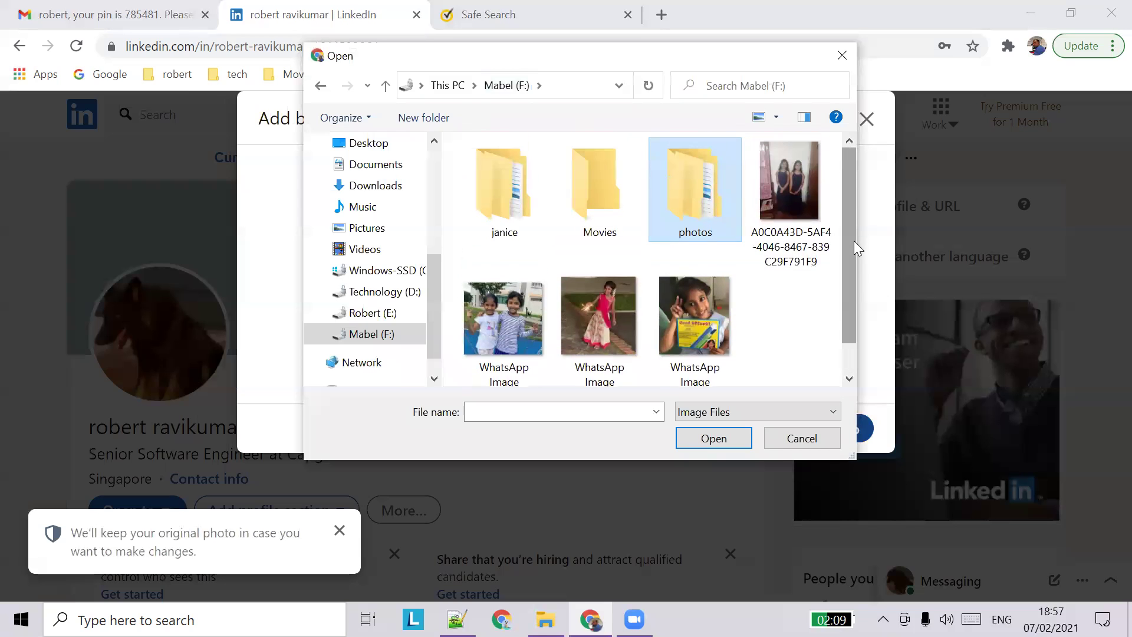
{"action": "left_click", "coordinate": [842, 56]}
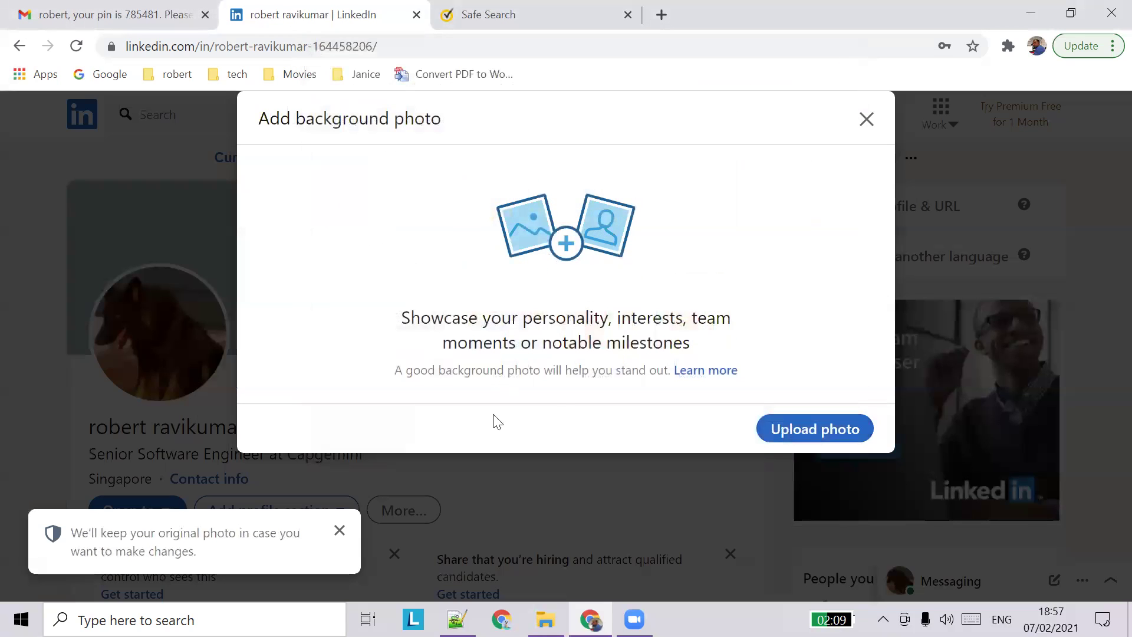
- Upload the rhodie image as the profile's background photo, apply it with the default crop, and dismiss the original-photo notice
{"action": "left_click", "coordinate": [840, 429]}
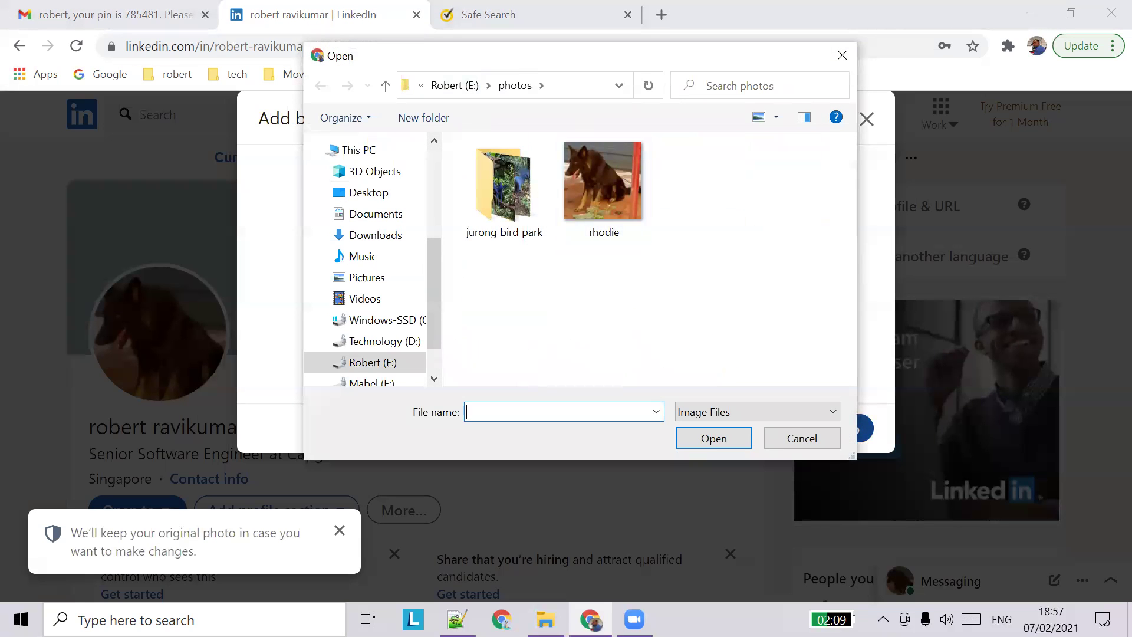
{"action": "right_click", "coordinate": [718, 610]}
{"action": "double_click", "coordinate": [620, 192]}
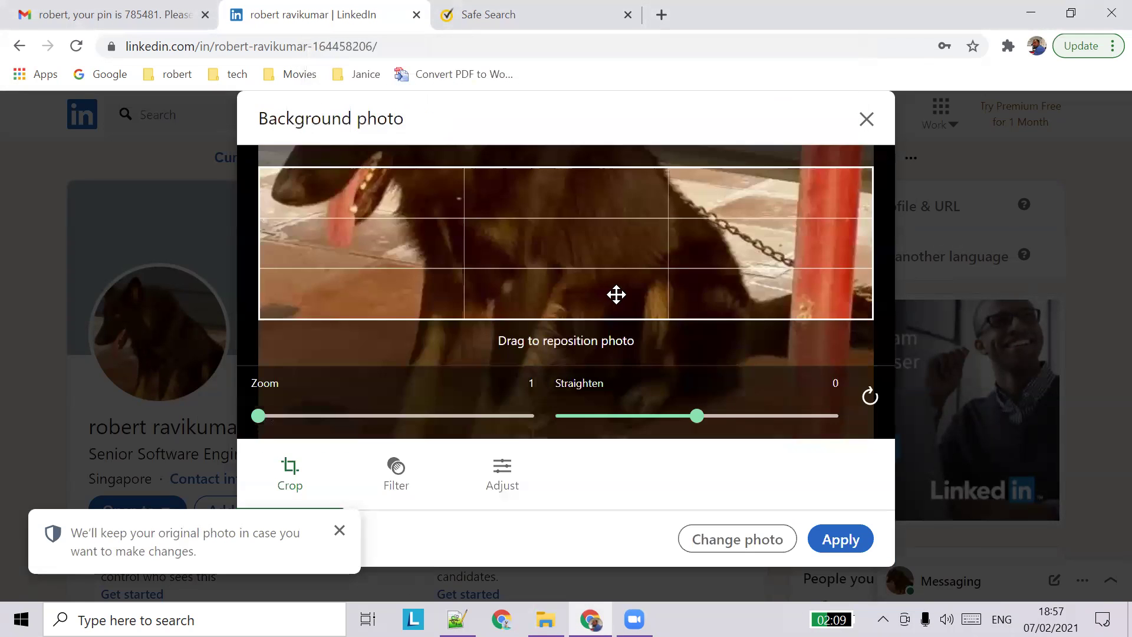
{"action": "left_click", "coordinate": [842, 538]}
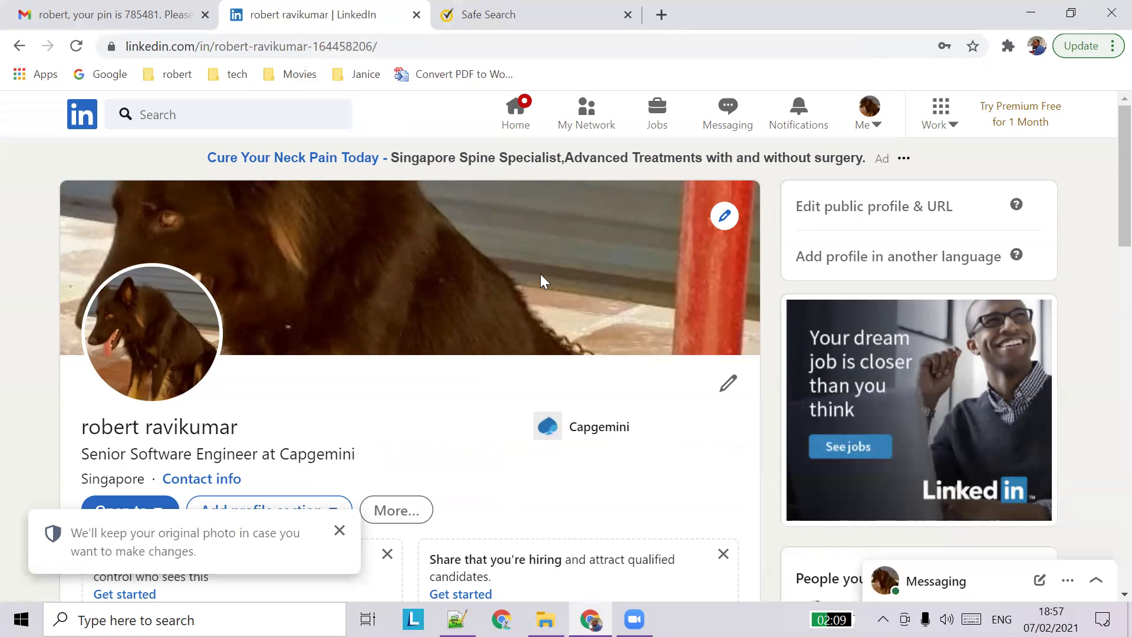
{"action": "left_click", "coordinate": [340, 530]}
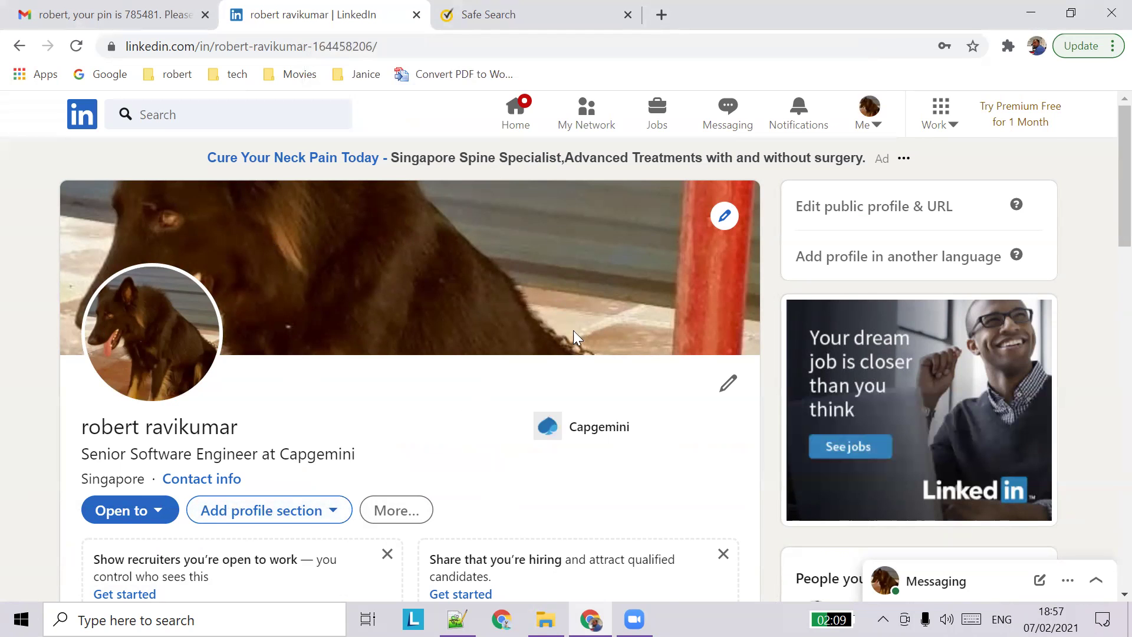
- Review the profile page and examine the Intro, About and Featured categories available for adding a profile section
{"action": "scroll", "coordinate": [493, 427], "scroll_direction": "down", "scroll_amount": 2}
{"action": "scroll", "coordinate": [492, 427], "scroll_direction": "up", "scroll_amount": 2}
{"action": "scroll", "coordinate": [494, 426], "scroll_direction": "down", "scroll_amount": 4}
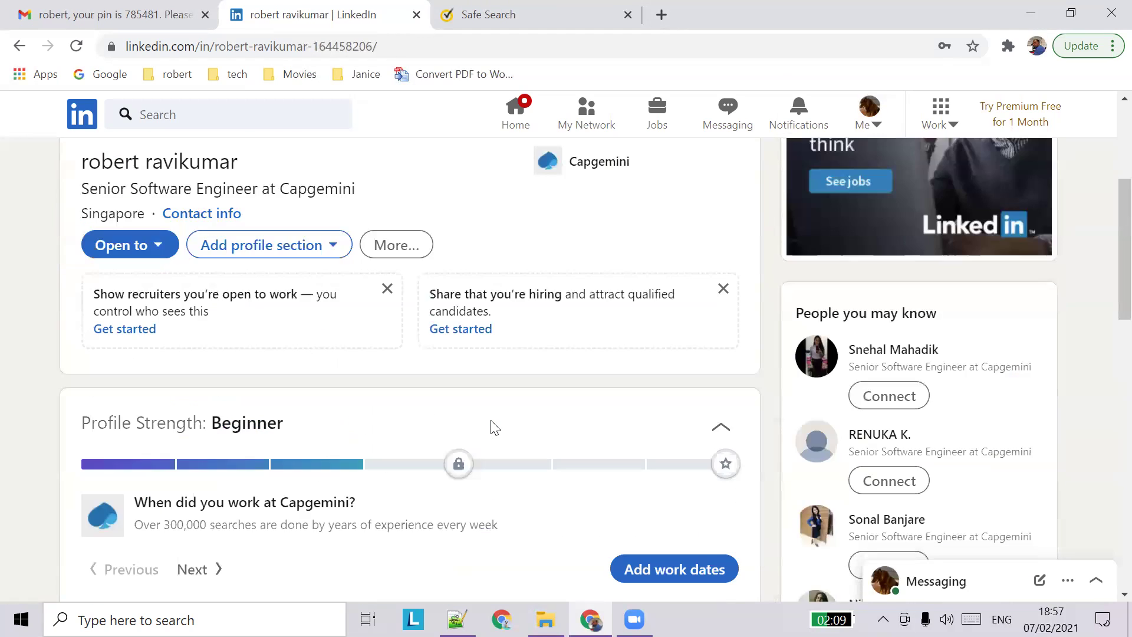
{"action": "scroll", "coordinate": [493, 425], "scroll_direction": "up", "scroll_amount": 5}
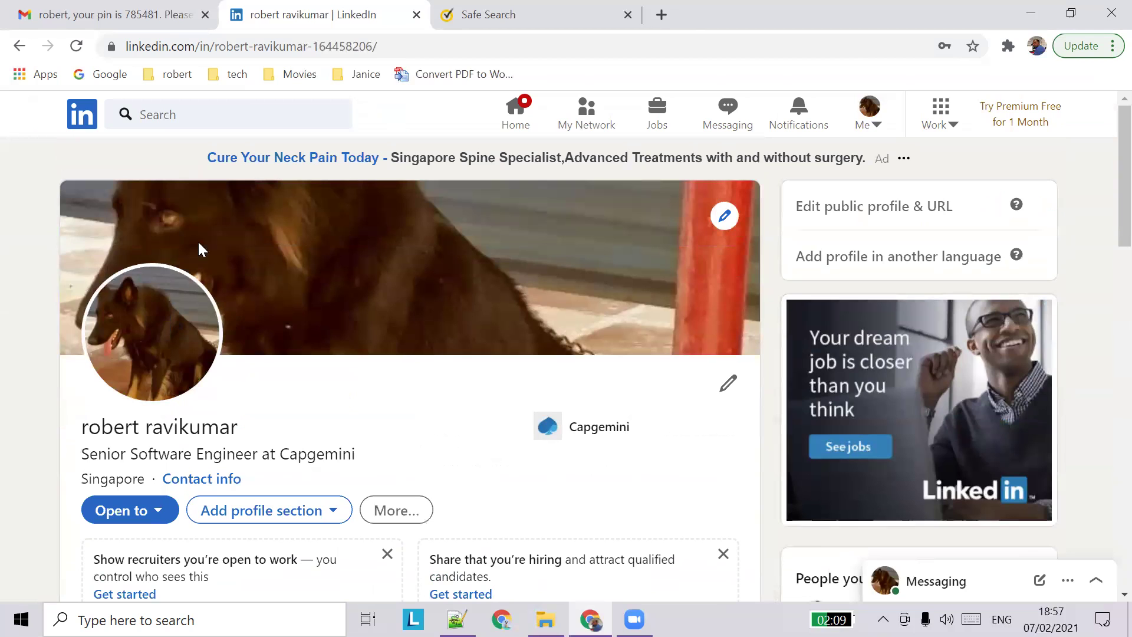
{"action": "scroll", "coordinate": [265, 384], "scroll_direction": "down", "scroll_amount": 3}
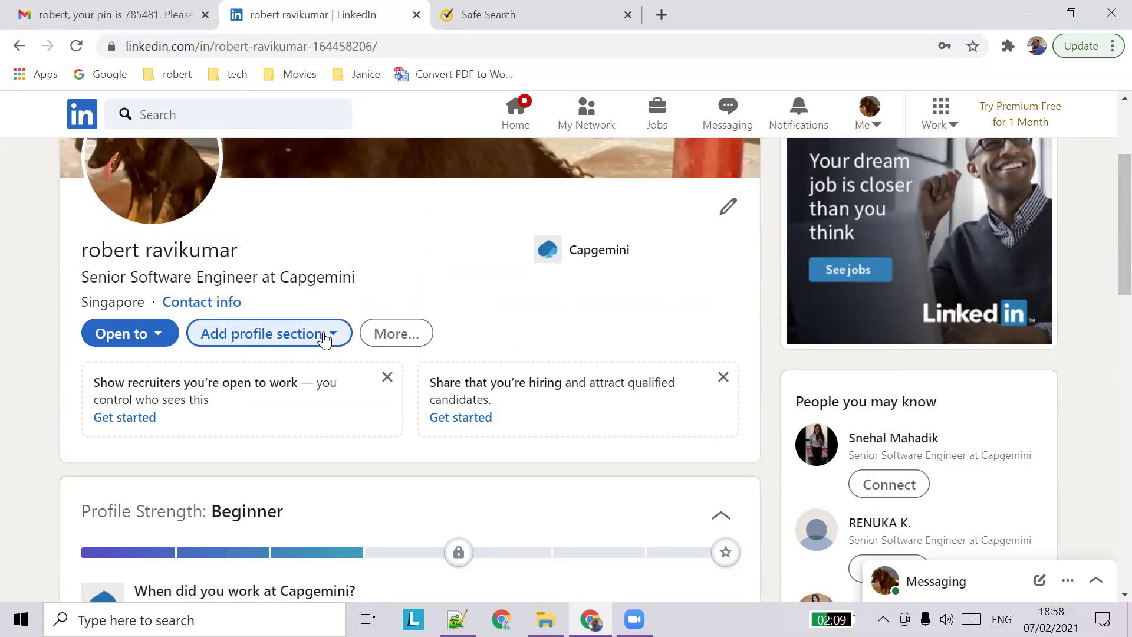
{"action": "left_click", "coordinate": [325, 337]}
{"action": "left_click", "coordinate": [430, 264]}
{"action": "left_click", "coordinate": [336, 336]}
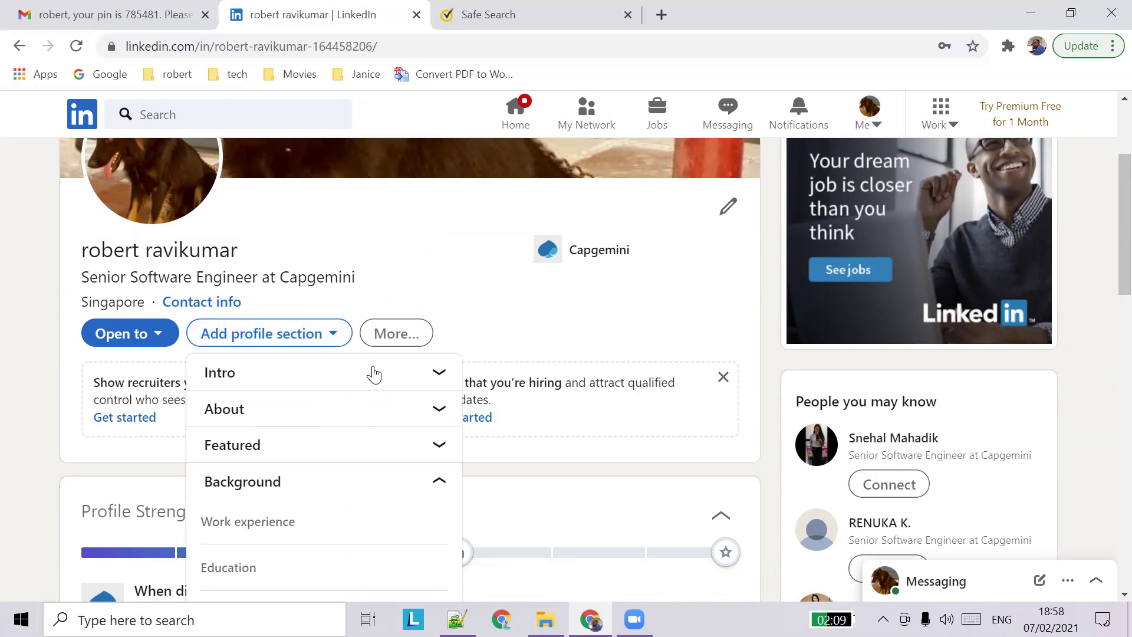
{"action": "left_click", "coordinate": [373, 374]}
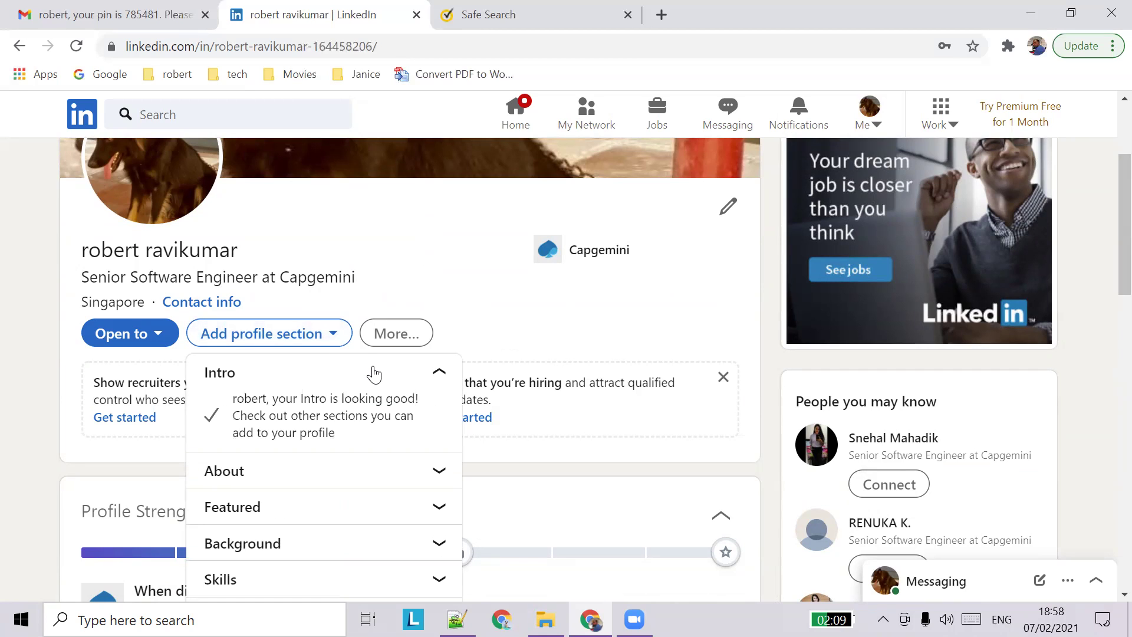
{"action": "left_click", "coordinate": [368, 470]}
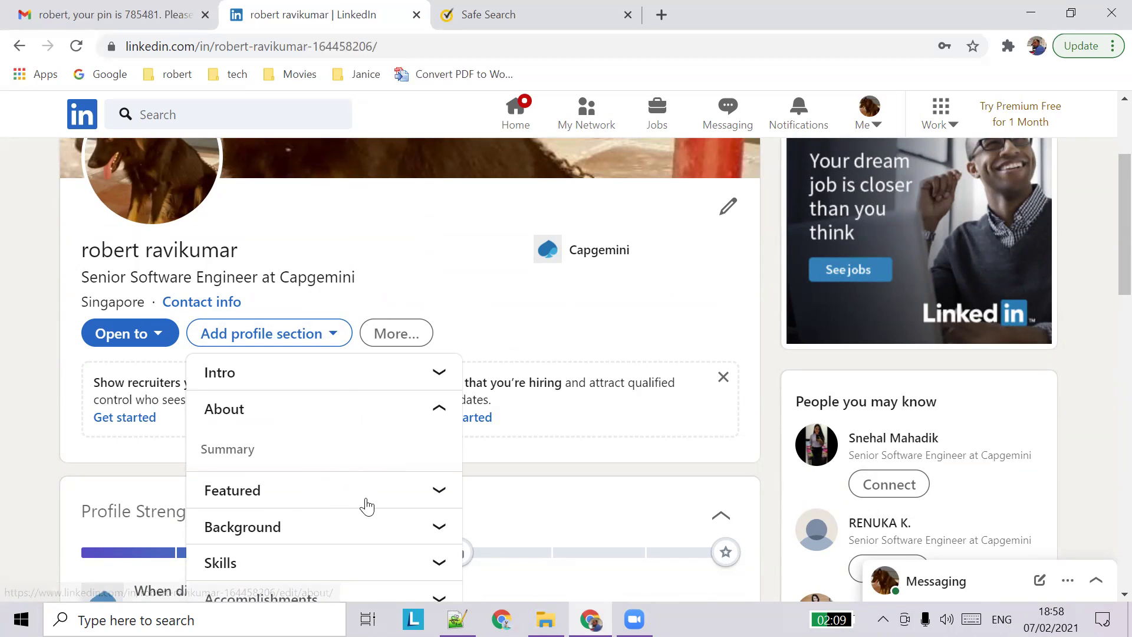
{"action": "left_click", "coordinate": [424, 489]}
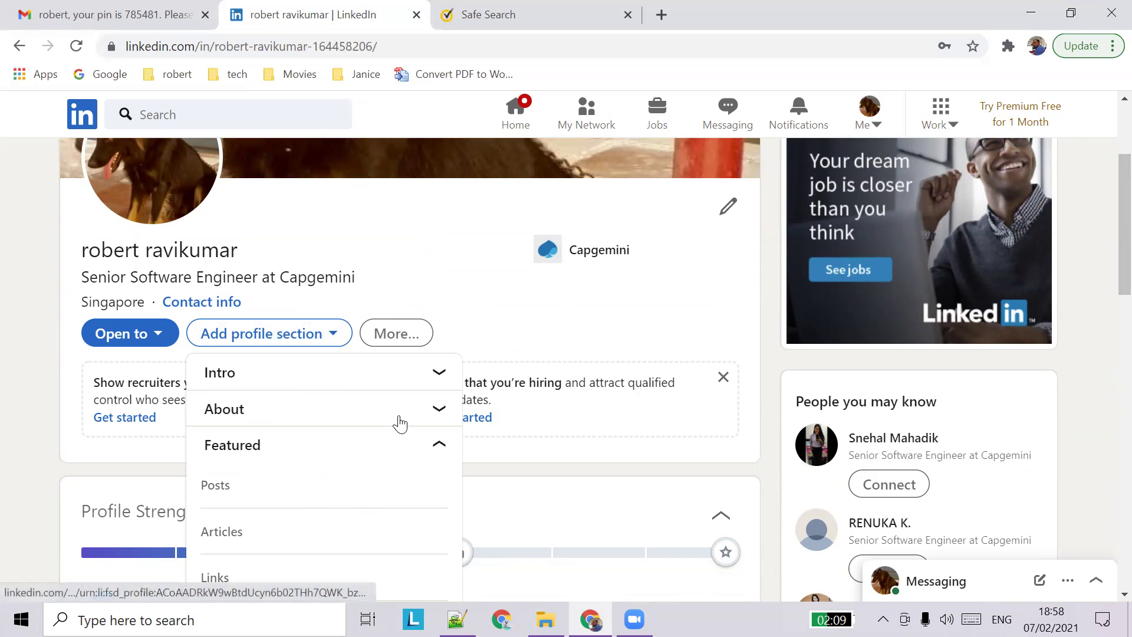
{"action": "scroll", "coordinate": [390, 460], "scroll_direction": "down", "scroll_amount": 3}
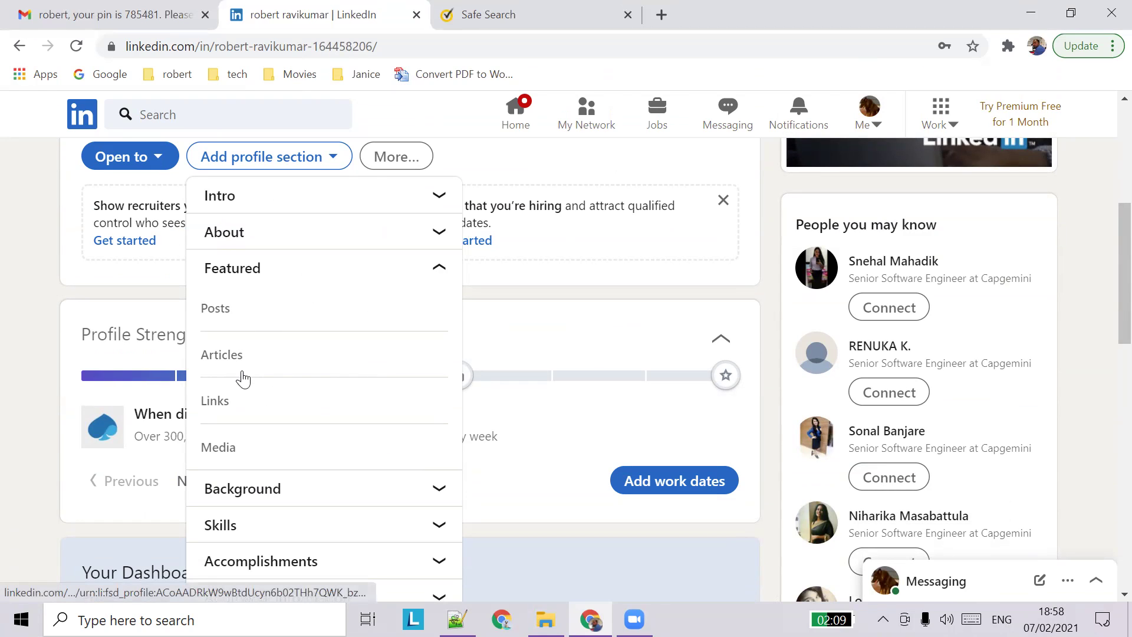
{"action": "scroll", "coordinate": [243, 377], "scroll_direction": "down", "scroll_amount": 3}
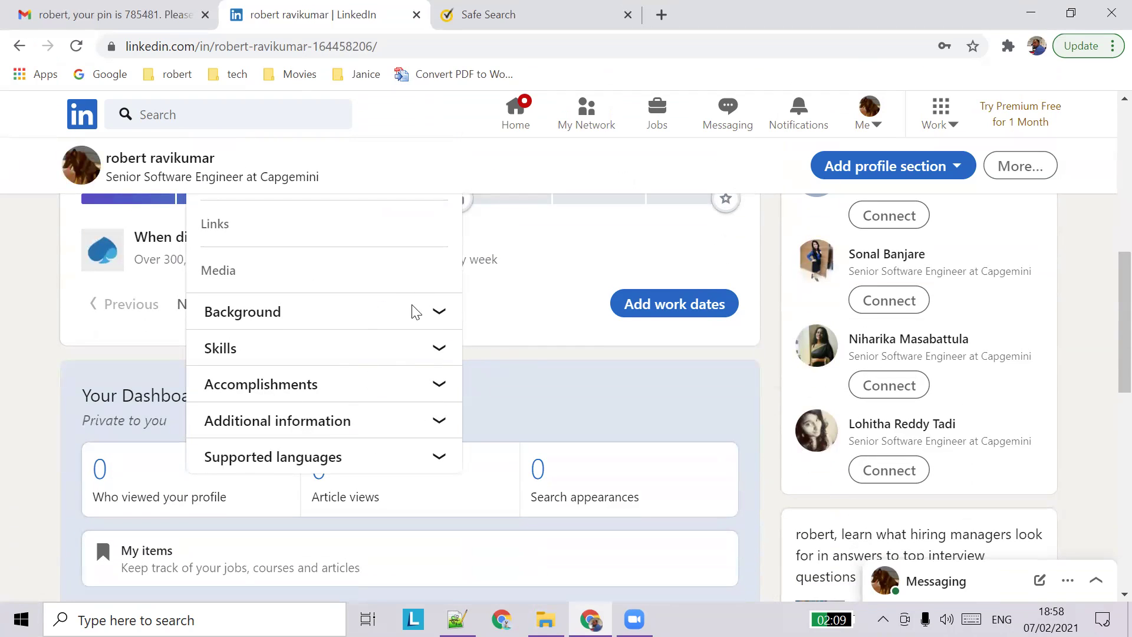
{"action": "left_click", "coordinate": [534, 385]}
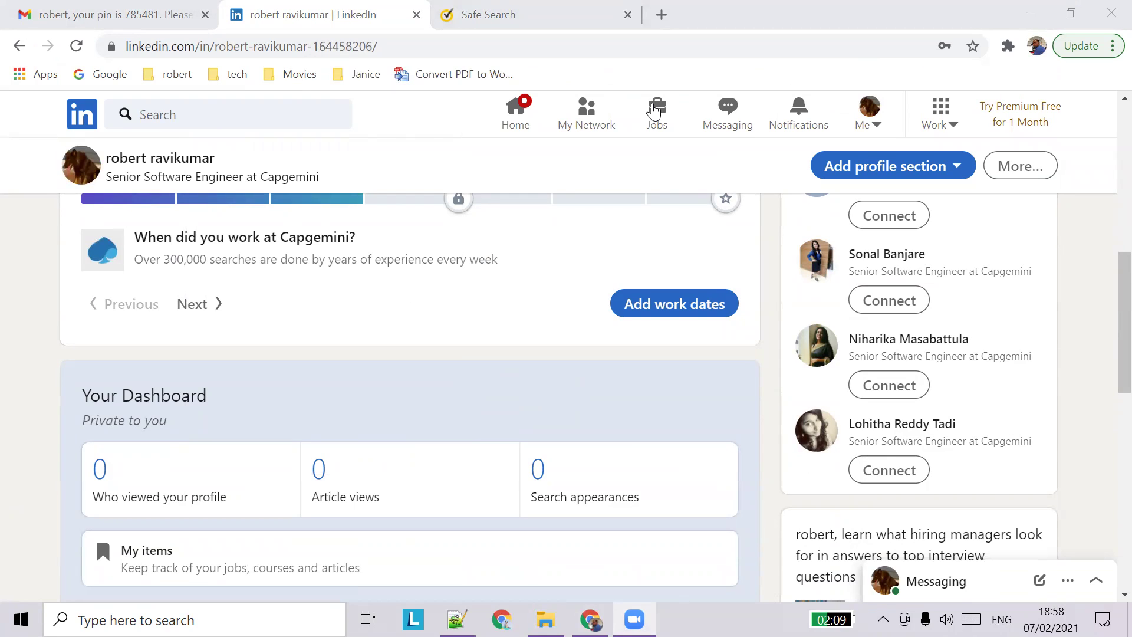
- View the home feed with its recommended jobs and return to the account's own profile page
{"action": "left_click", "coordinate": [355, 393]}
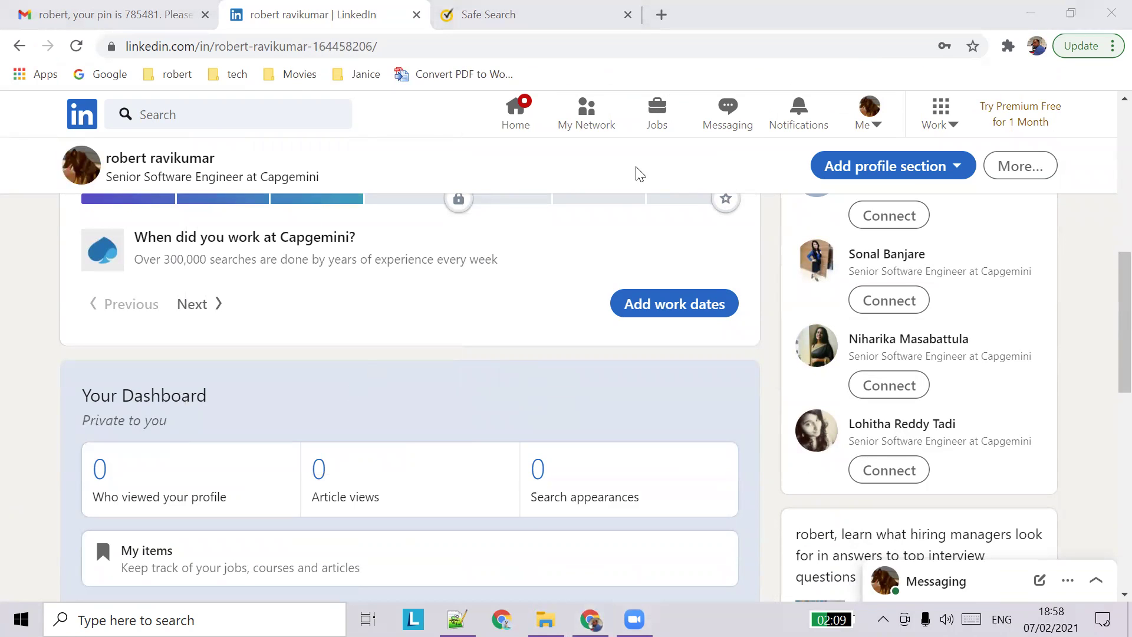
{"action": "scroll", "coordinate": [553, 374], "scroll_direction": "up", "scroll_amount": 8}
{"action": "scroll", "coordinate": [645, 287], "scroll_direction": "up", "scroll_amount": 2}
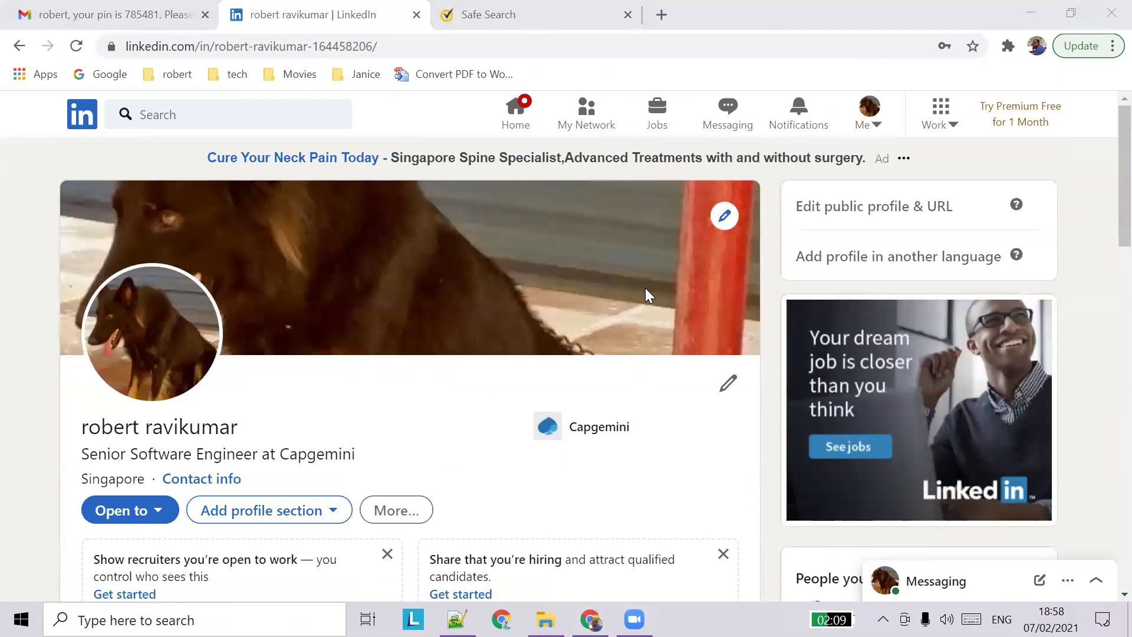
{"action": "left_click", "coordinate": [520, 109]}
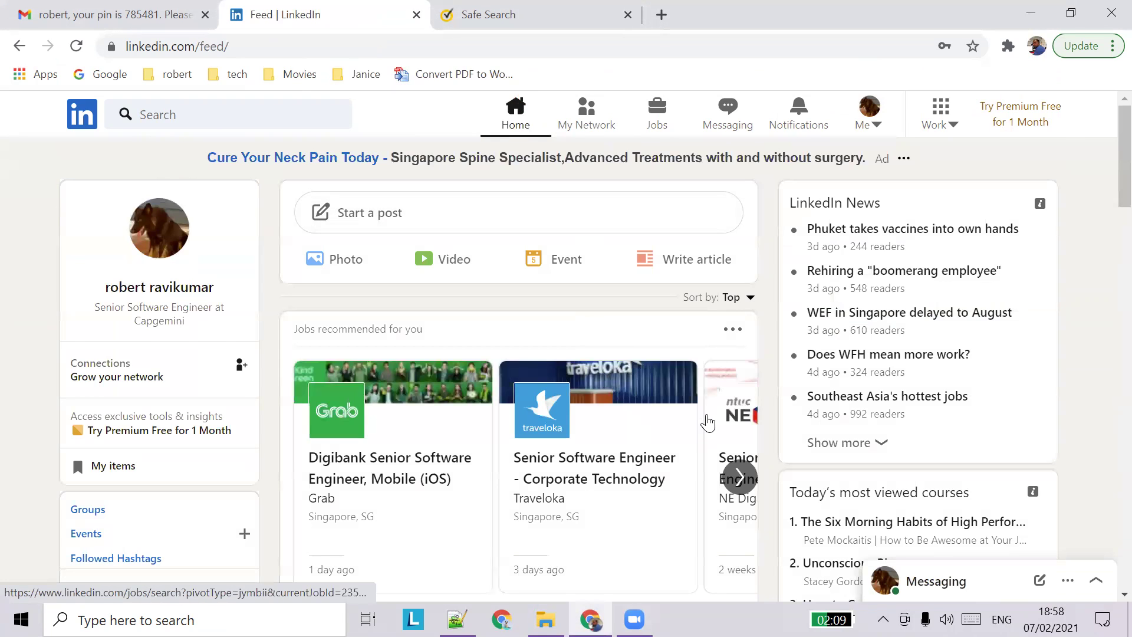
{"action": "scroll", "coordinate": [551, 349], "scroll_direction": "down", "scroll_amount": 3}
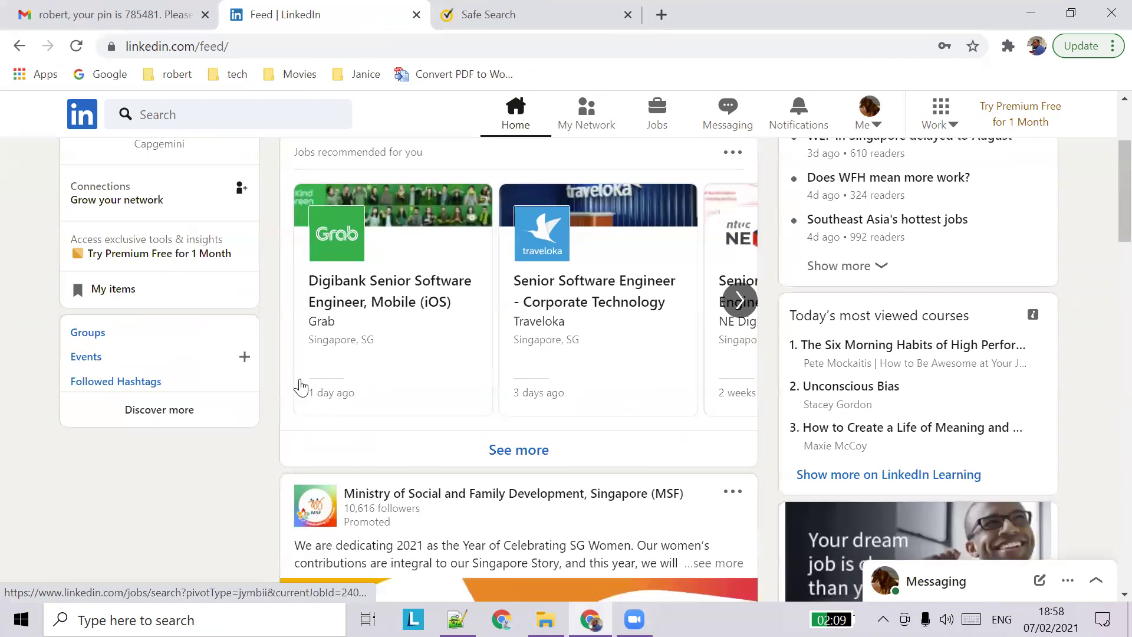
{"action": "scroll", "coordinate": [300, 386], "scroll_direction": "up", "scroll_amount": 3}
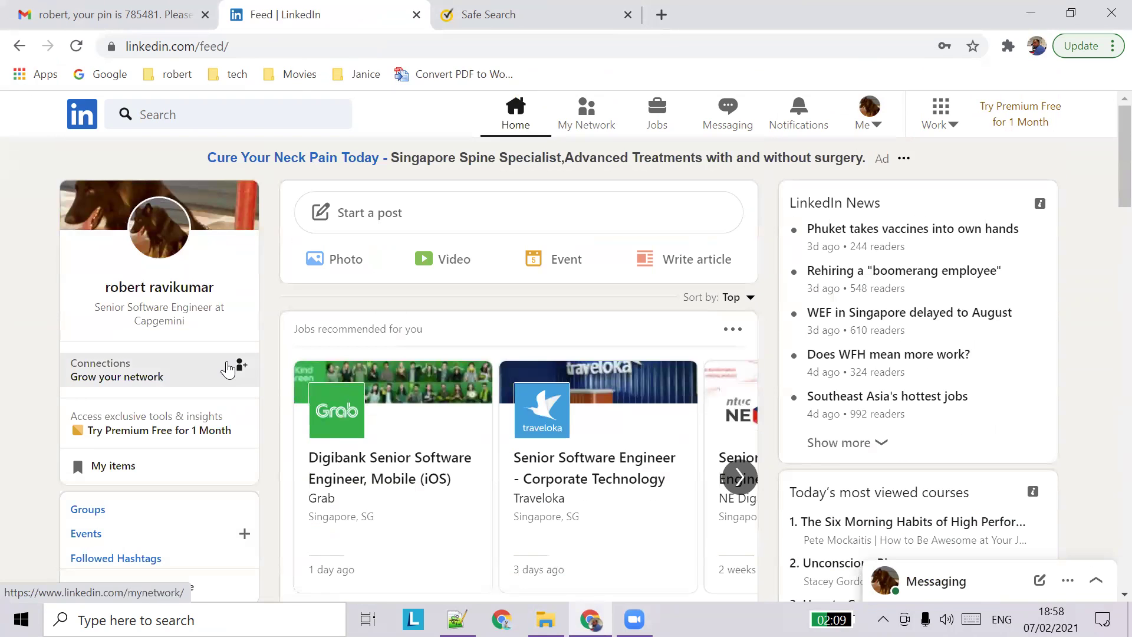
{"action": "left_click", "coordinate": [874, 126]}
{"action": "left_click", "coordinate": [802, 236]}
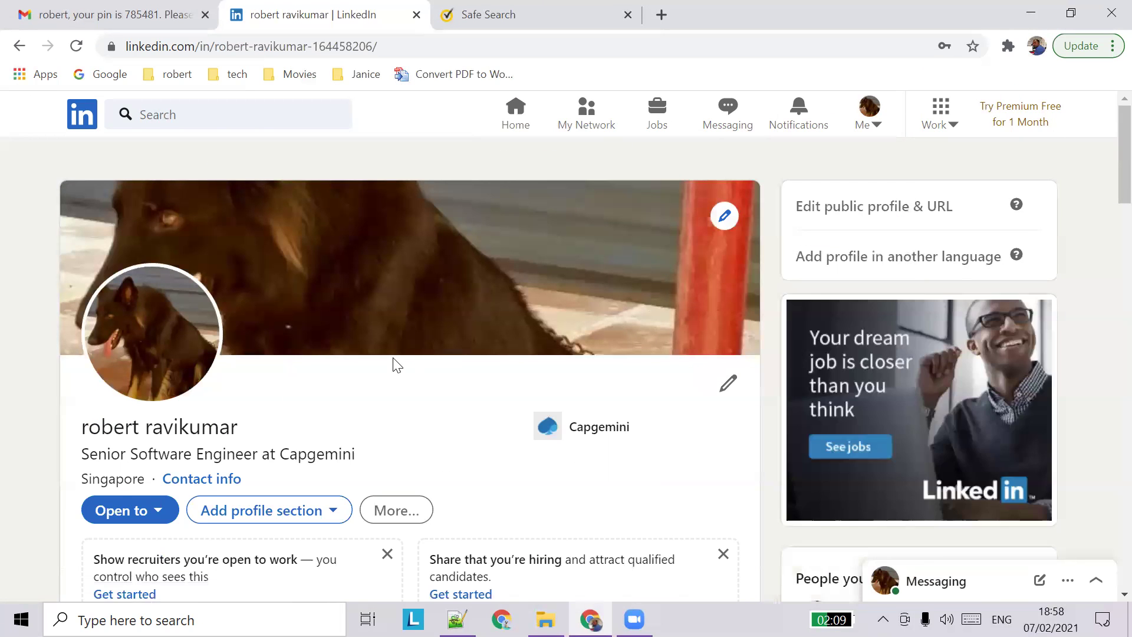
- Review the profile page, including the Open to options and the Background categories available for adding a profile section
{"action": "scroll", "coordinate": [392, 364], "scroll_direction": "down", "scroll_amount": 6}
{"action": "scroll", "coordinate": [330, 342], "scroll_direction": "up", "scroll_amount": 4}
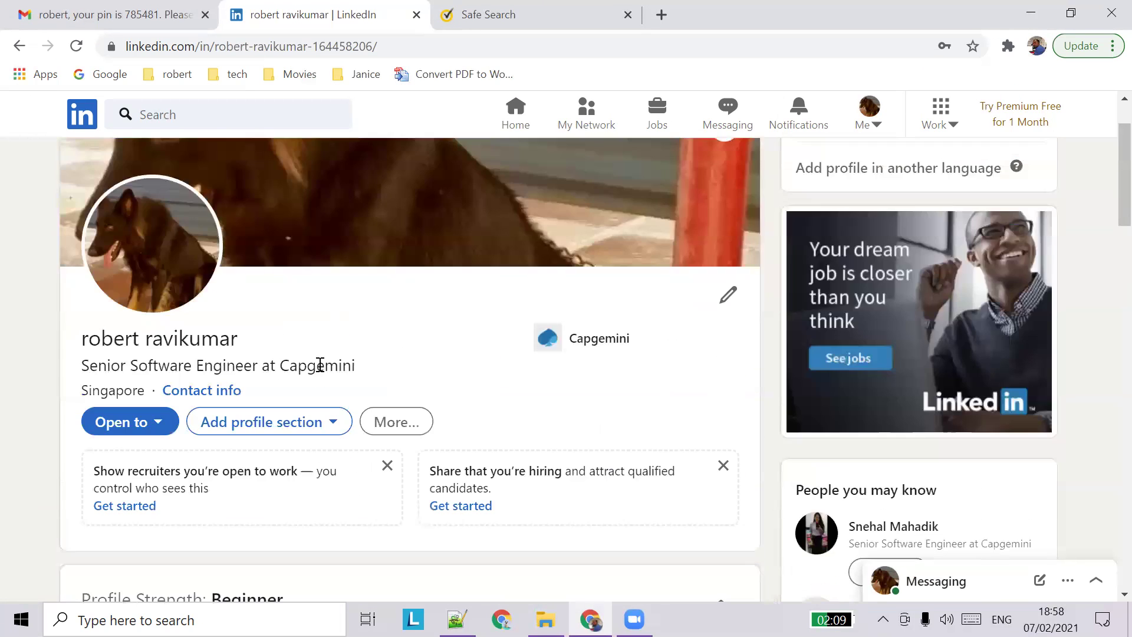
{"action": "scroll", "coordinate": [360, 353], "scroll_direction": "down", "scroll_amount": 2}
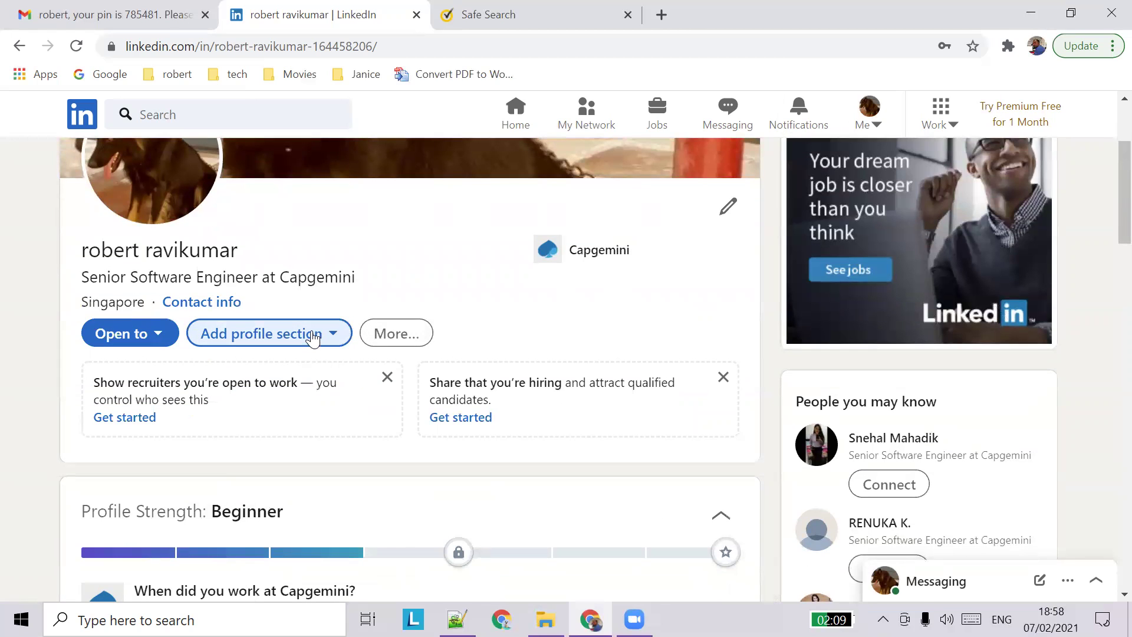
{"action": "left_click", "coordinate": [129, 333]}
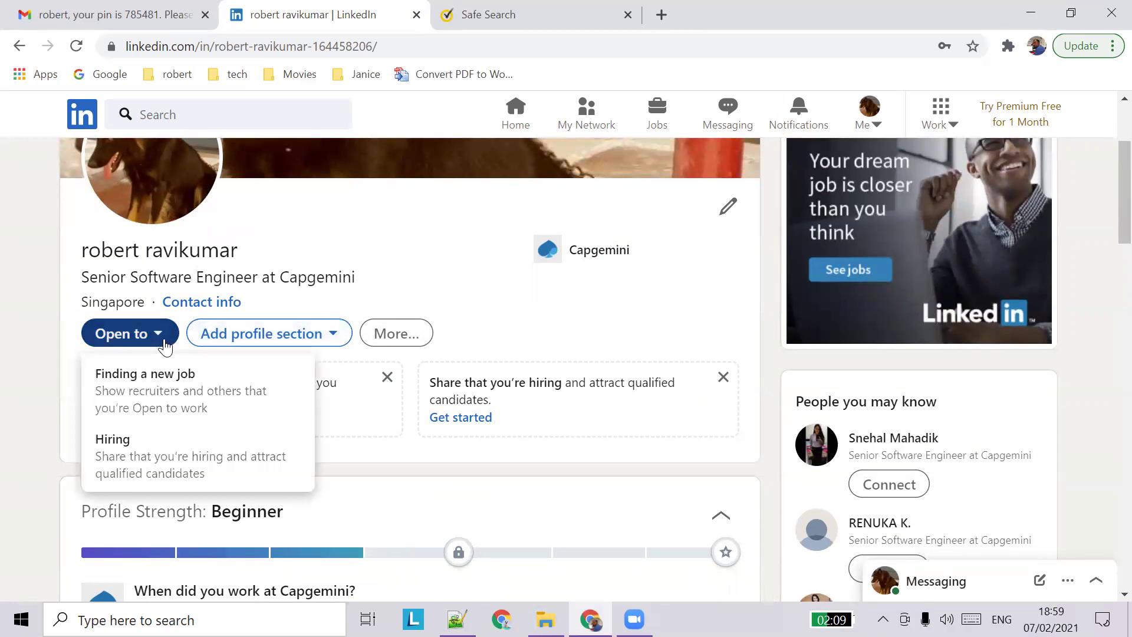
{"action": "left_click", "coordinate": [324, 336]}
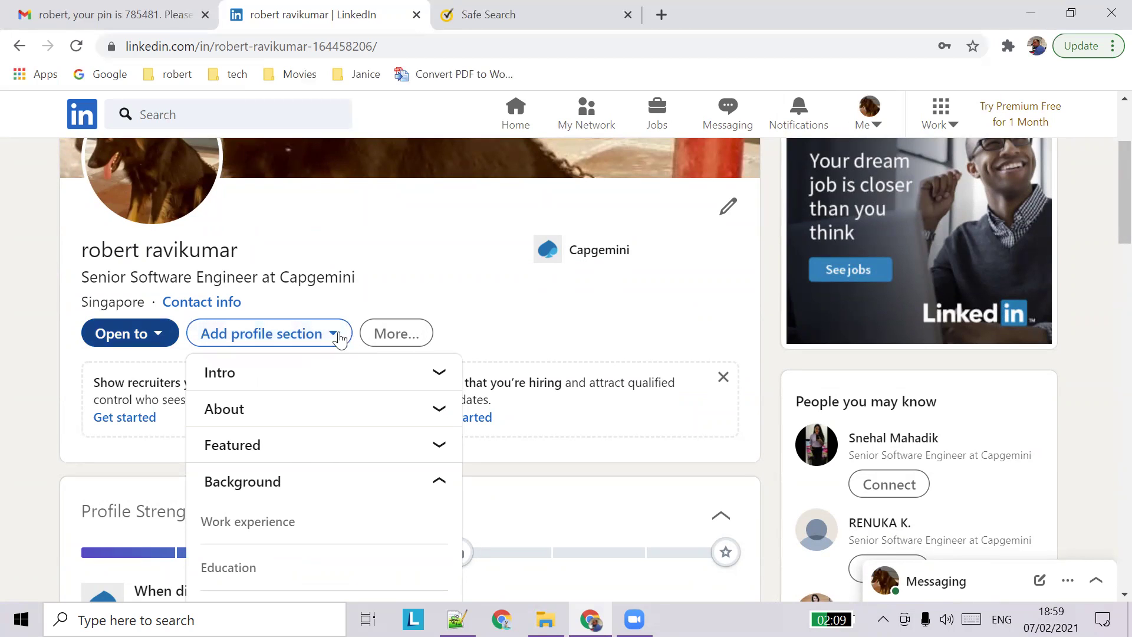
{"action": "scroll", "coordinate": [353, 319], "scroll_direction": "down", "scroll_amount": 3}
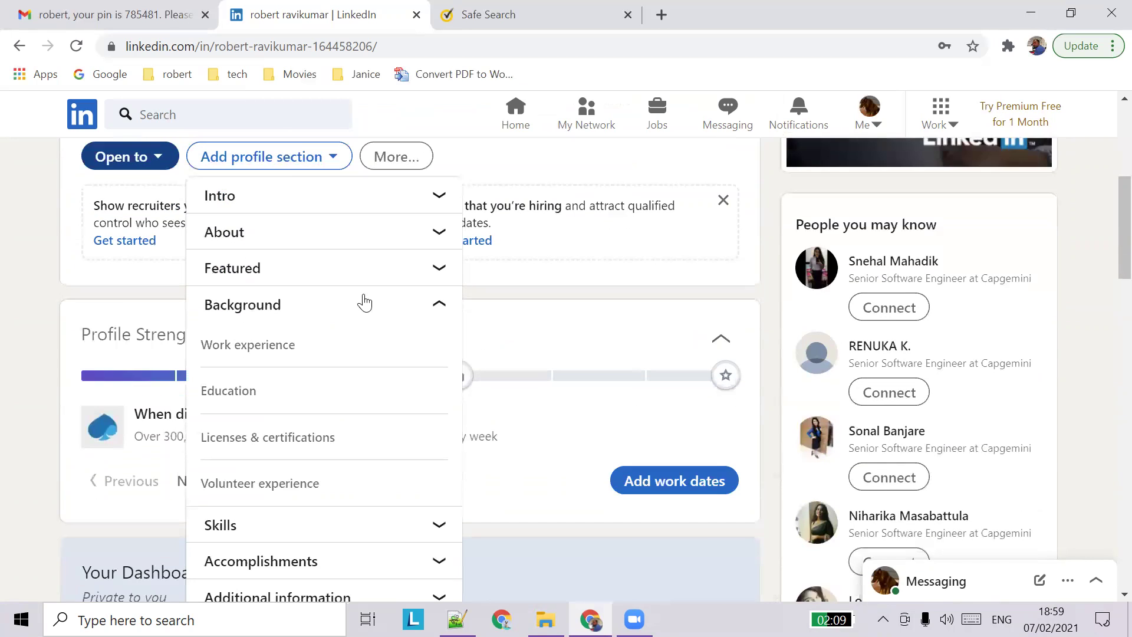
{"action": "left_click", "coordinate": [563, 330]}
{"action": "scroll", "coordinate": [539, 336], "scroll_direction": "up", "scroll_amount": 3}
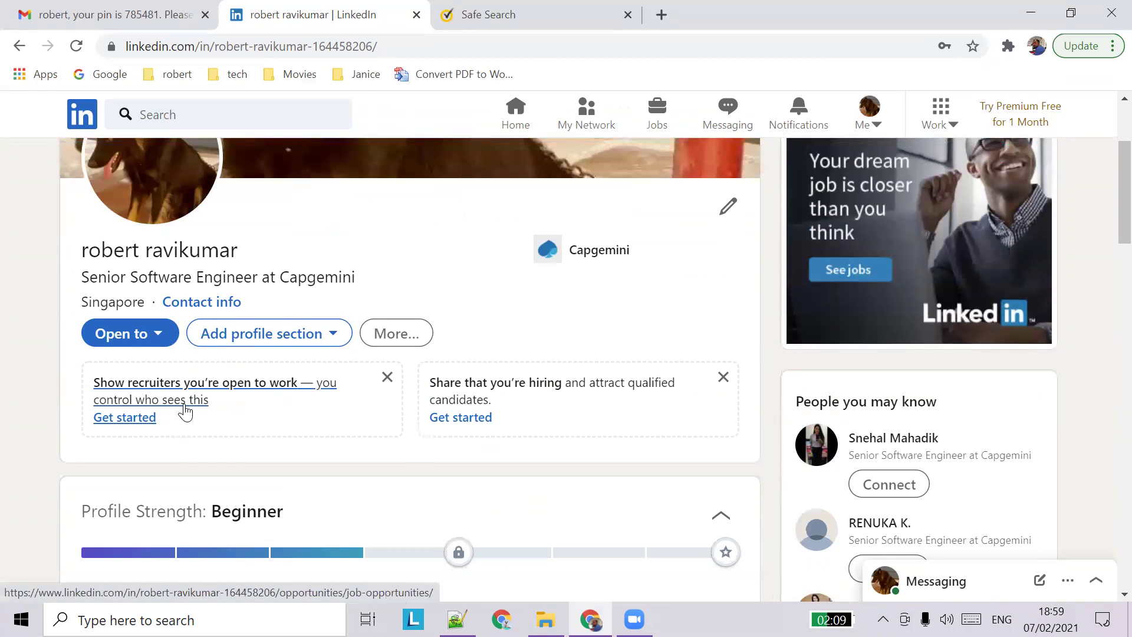
- Open the job preferences form for showing recruiters open-to-work status and examine its title, location, start date and job type fields
{"action": "left_click", "coordinate": [139, 427]}
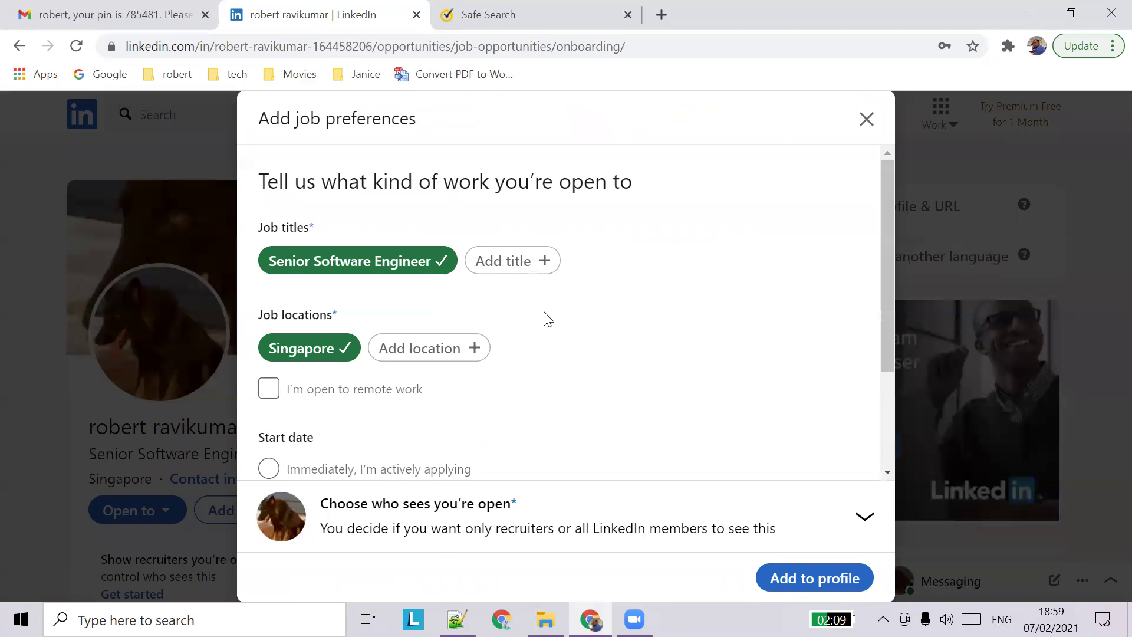
{"action": "scroll", "coordinate": [586, 310], "scroll_direction": "down", "scroll_amount": 3}
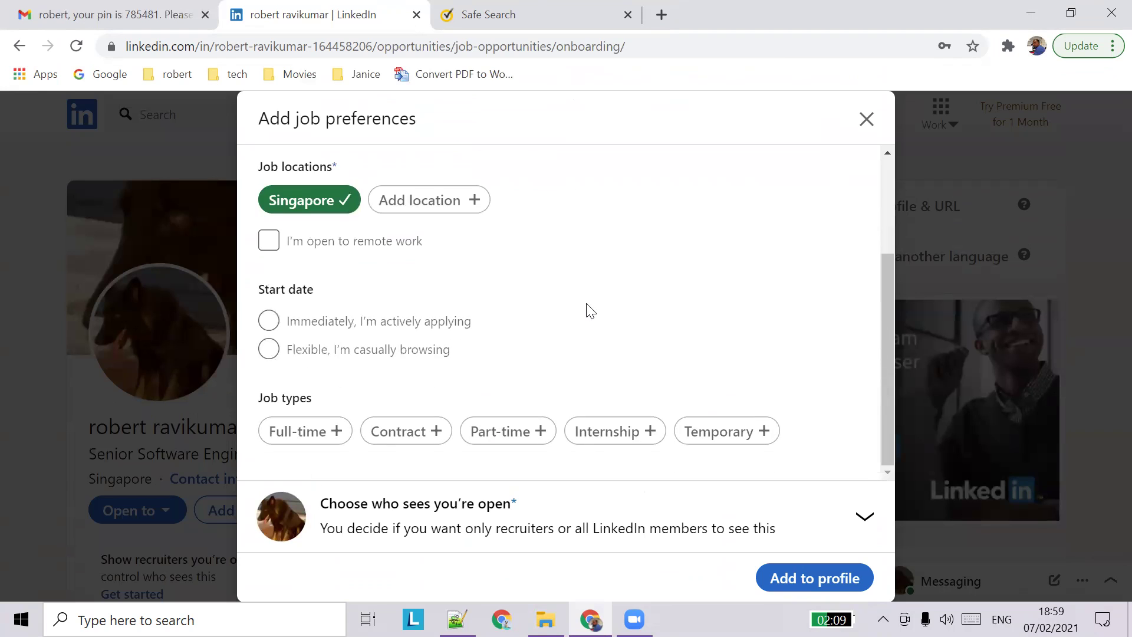
{"action": "scroll", "coordinate": [586, 311], "scroll_direction": "up", "scroll_amount": 3}
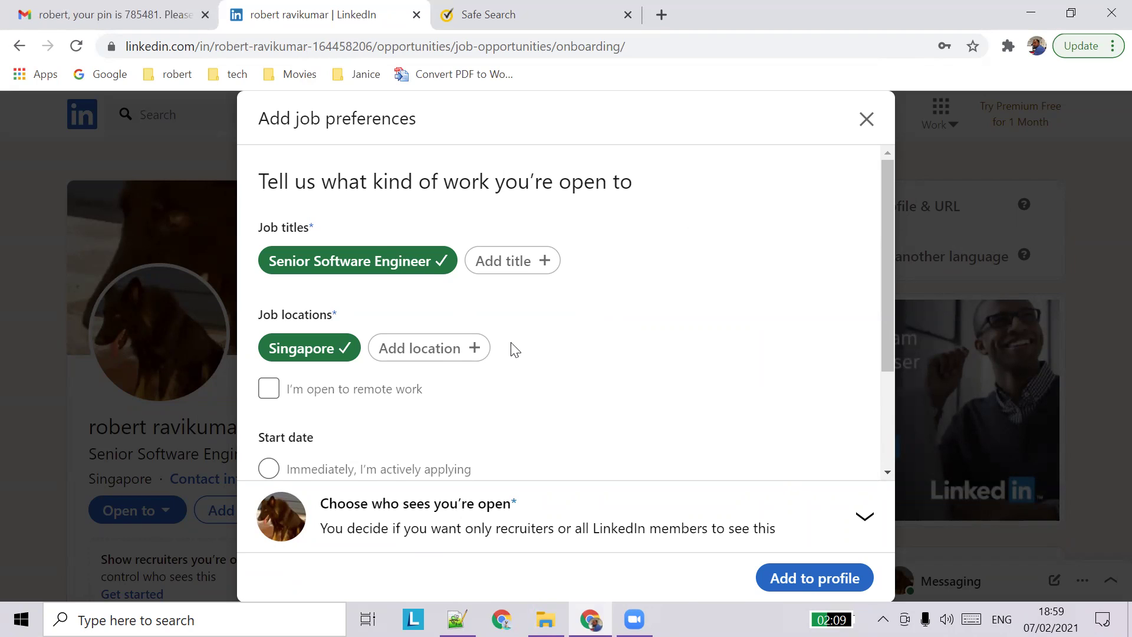
{"action": "scroll", "coordinate": [568, 366], "scroll_direction": "up", "scroll_amount": 3}
{"action": "scroll", "coordinate": [568, 365], "scroll_direction": "down", "scroll_amount": 3}
{"action": "scroll", "coordinate": [563, 367], "scroll_direction": "up", "scroll_amount": 3}
- Add Software Engineer and Java Programmer as job titles in the job preferences
{"action": "left_click", "coordinate": [531, 260]}
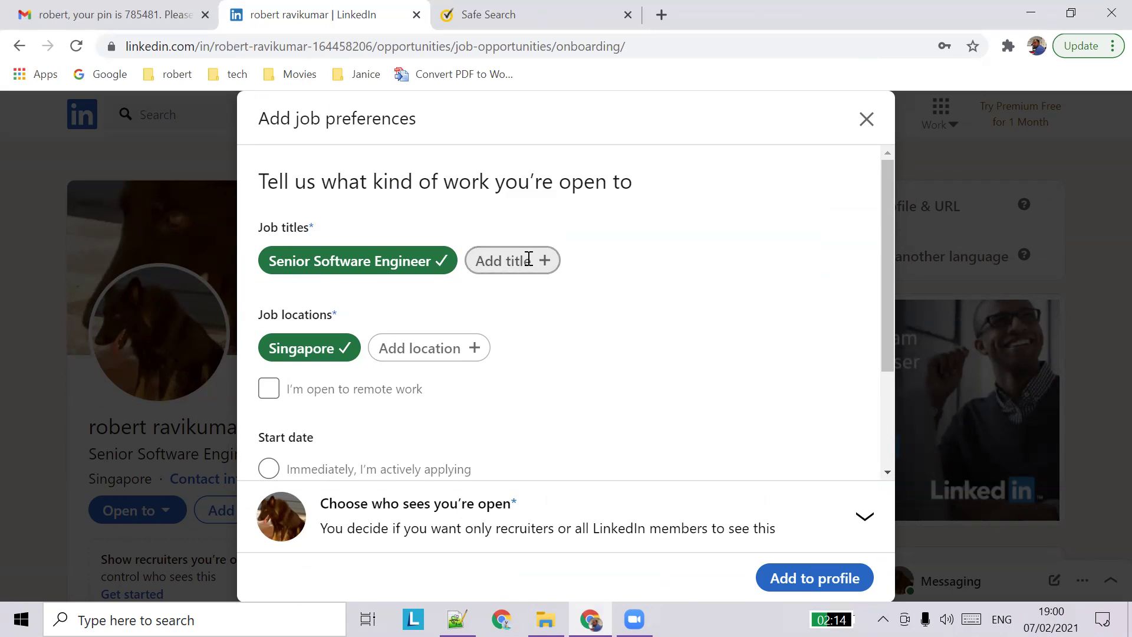
{"action": "type", "text": "soft"}
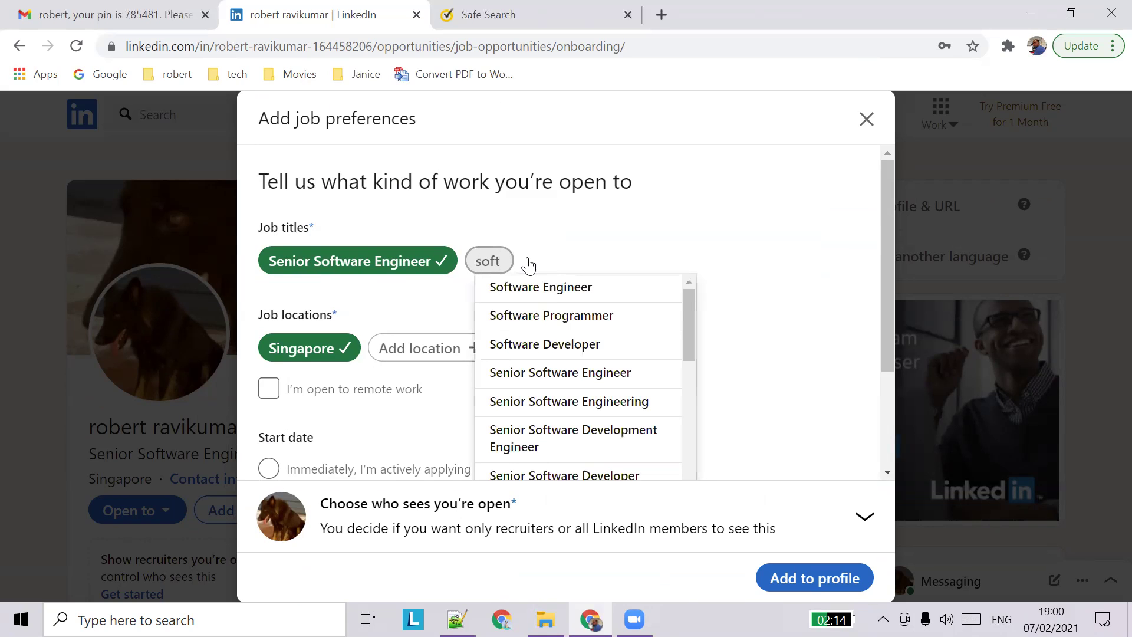
{"action": "left_click", "coordinate": [561, 285]}
{"action": "left_click", "coordinate": [655, 263]}
{"action": "type", "text": "java"}
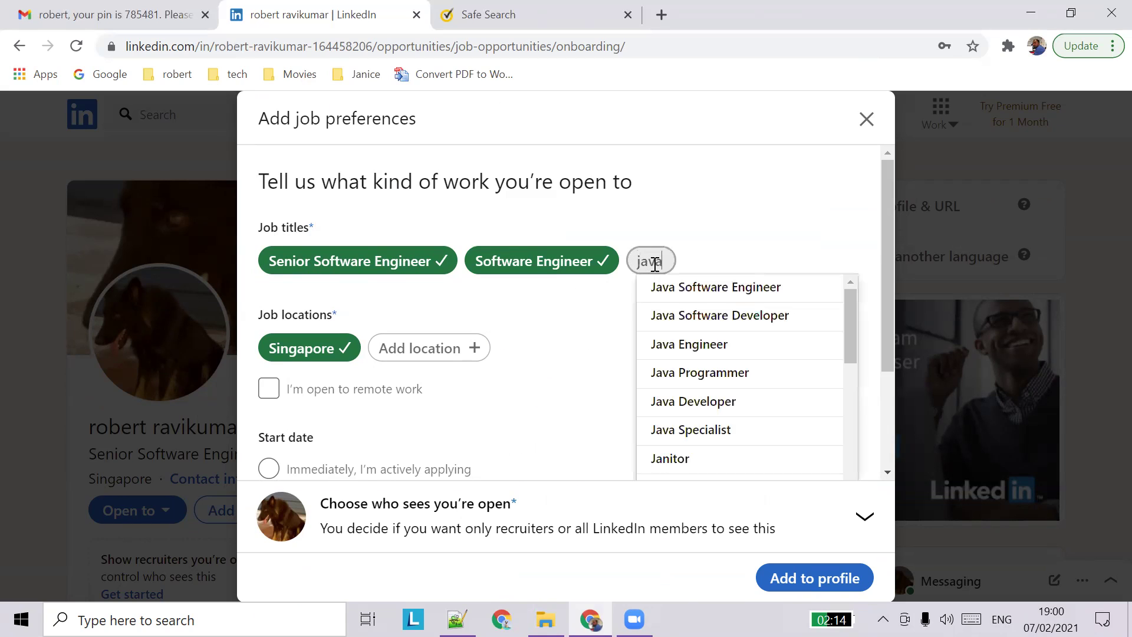
{"action": "type", "text": " programm"}
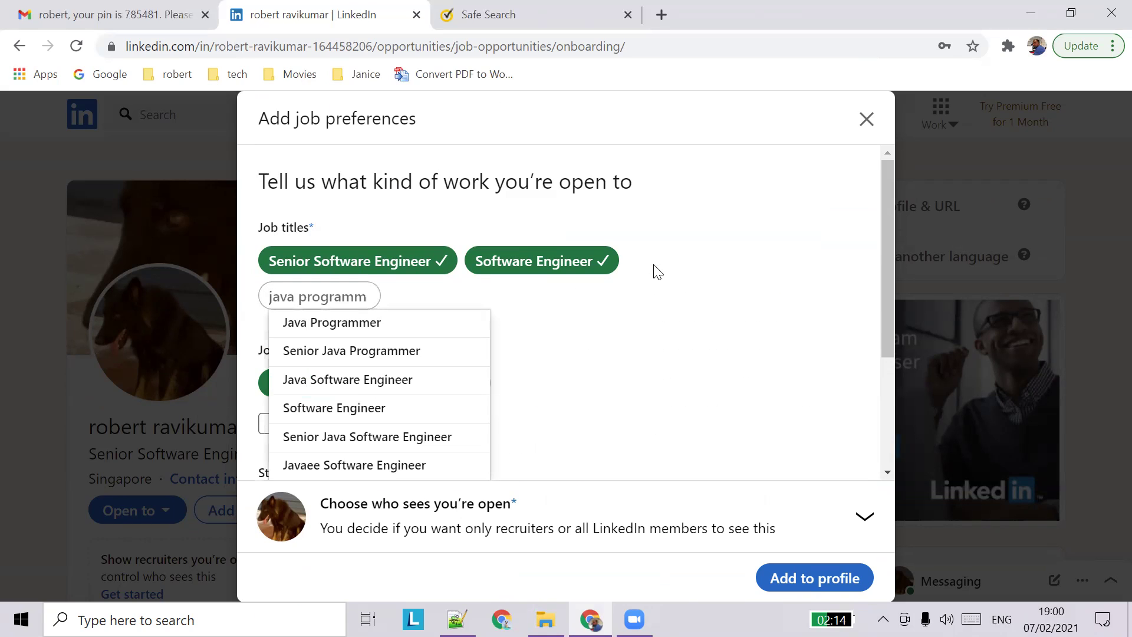
{"action": "key", "text": "Down"}
{"action": "key", "text": "Return"}
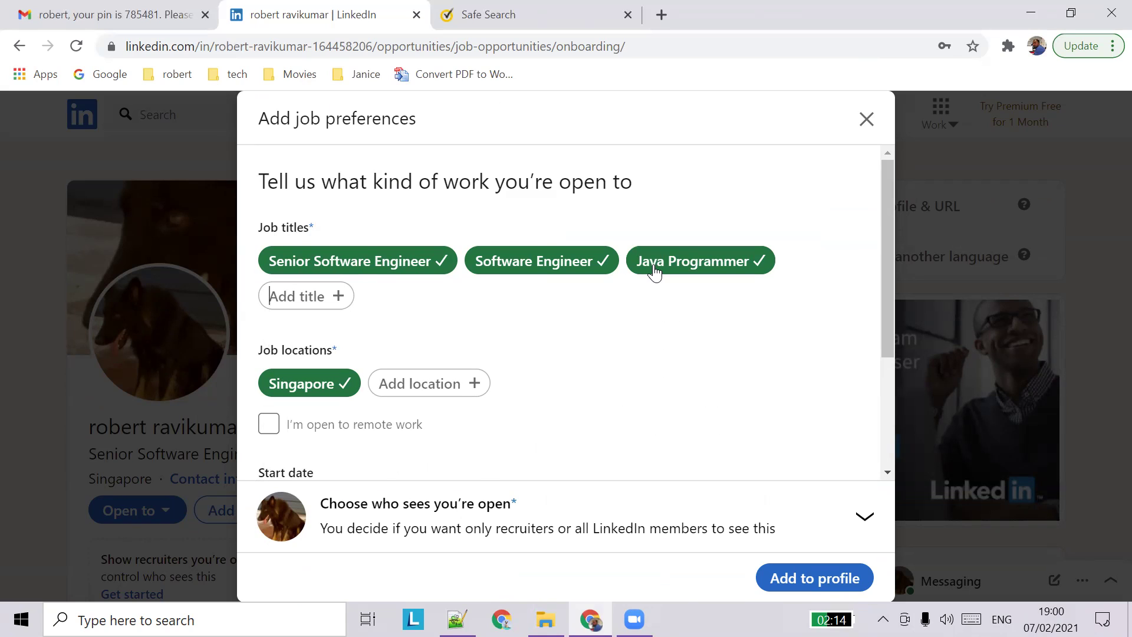
- Add Truck Driver and Mechanic to the job titles in the job preferences
{"action": "type", "text": "drive"}
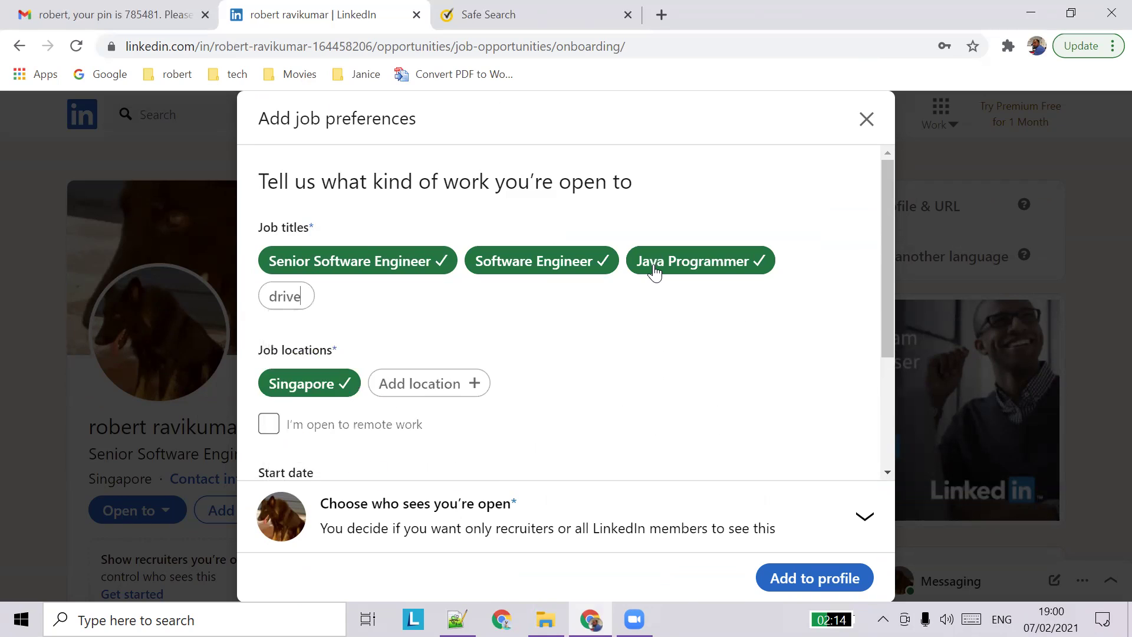
{"action": "key", "text": "BackSpace"}
{"action": "type", "text": "er"}
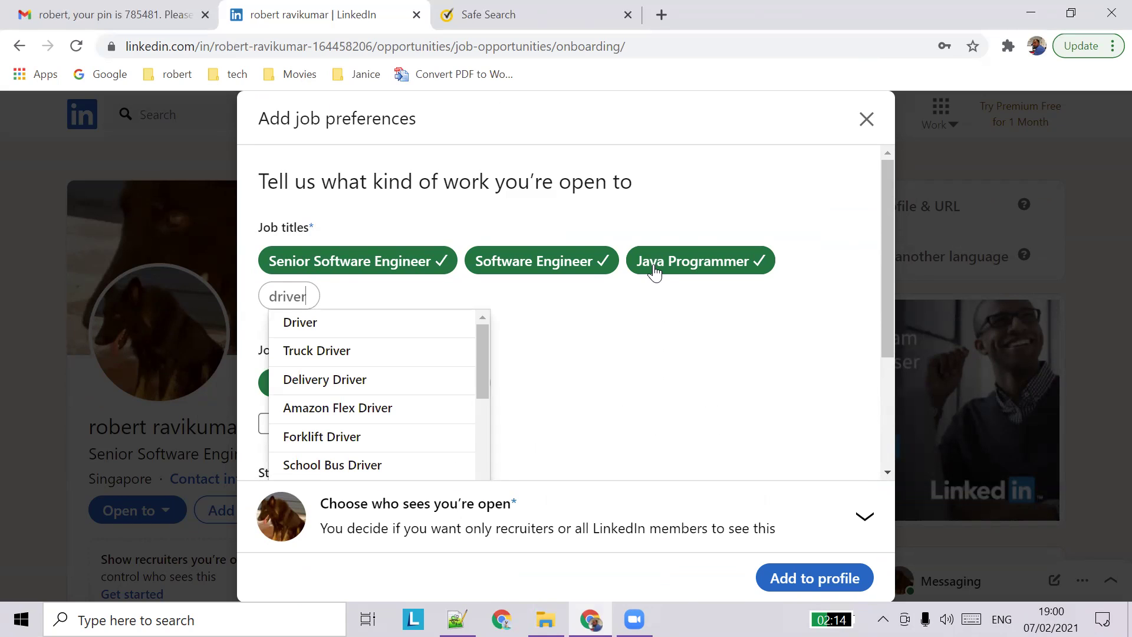
{"action": "left_click", "coordinate": [418, 351]}
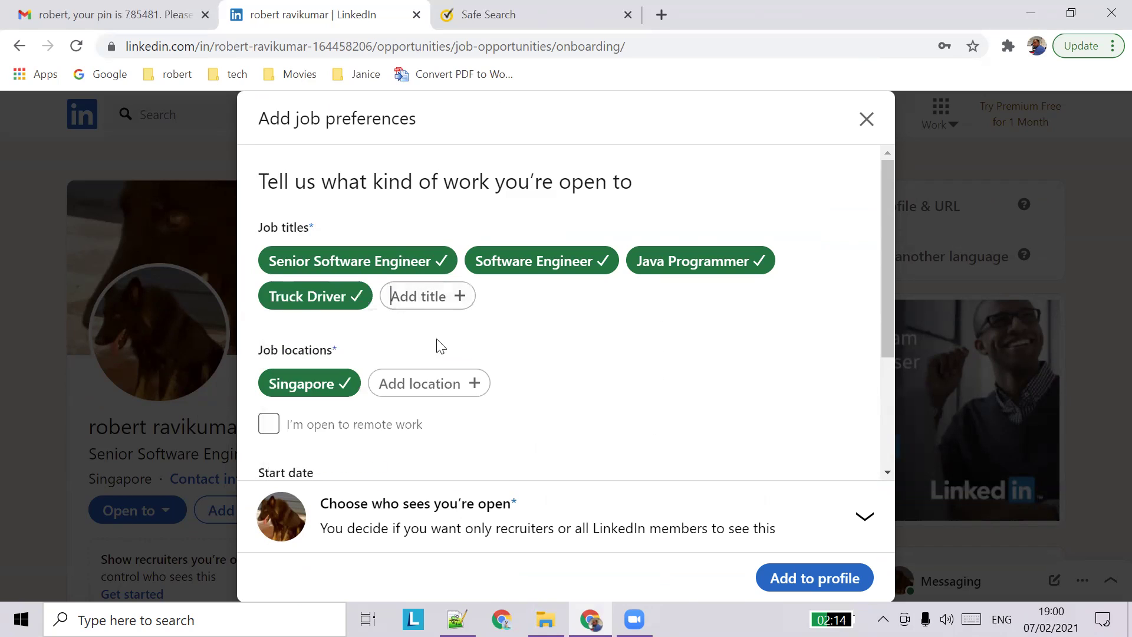
{"action": "left_click", "coordinate": [445, 304]}
{"action": "type", "text": "mecha"}
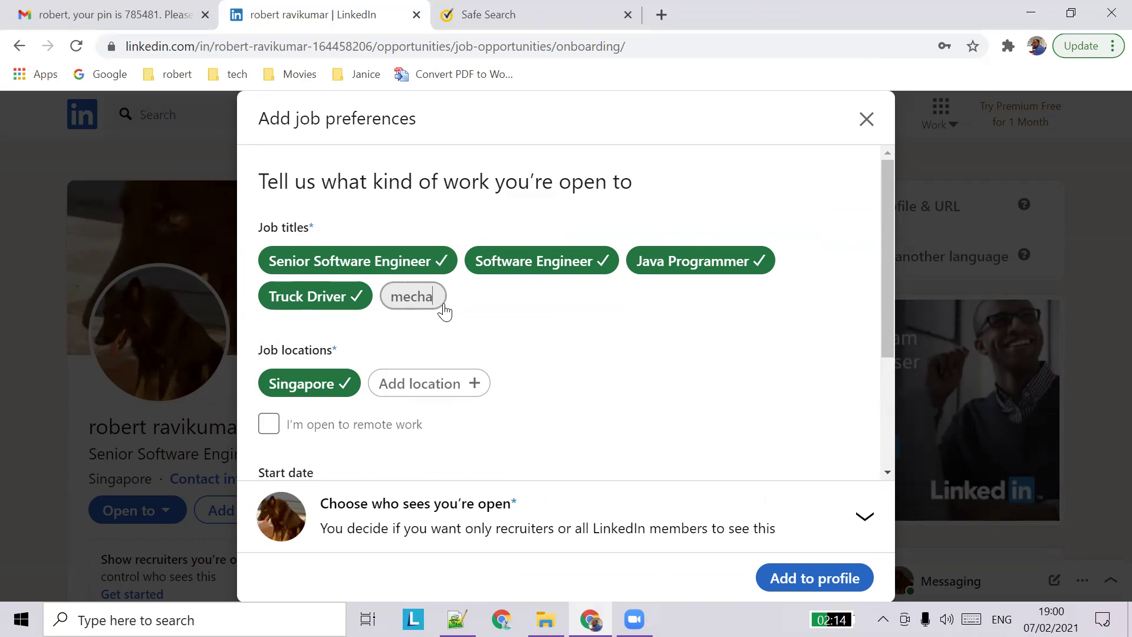
{"action": "type", "text": "n"}
{"action": "key", "text": "Down"}
{"action": "key", "text": "Return"}
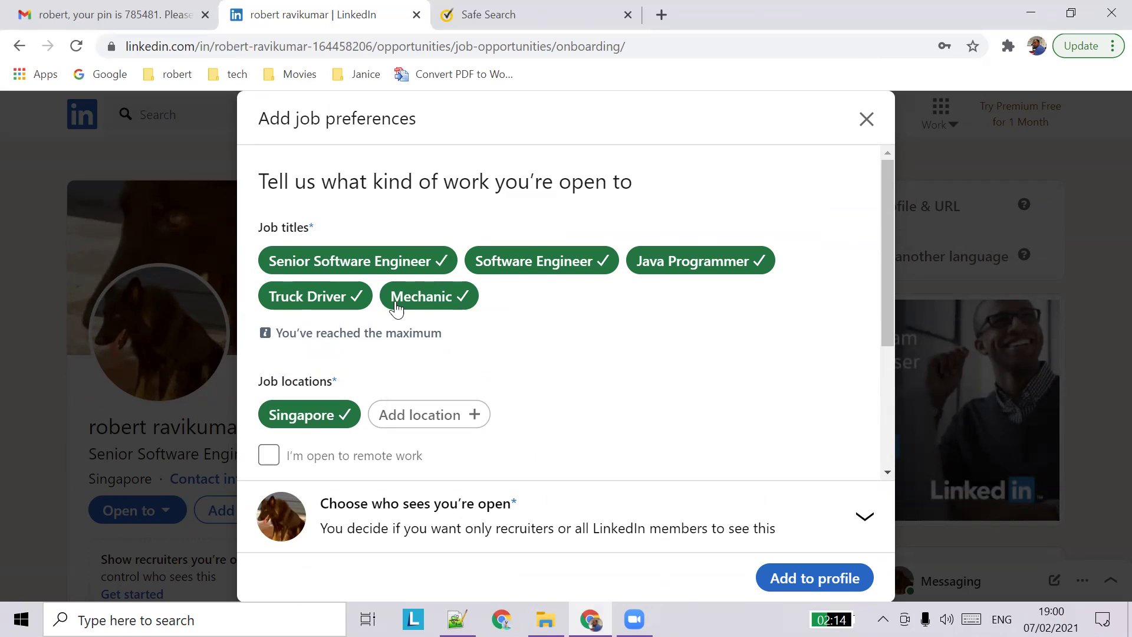
- Replace the Software Engineer and Java Programmer job titles with Senior Supervisor
{"action": "left_click", "coordinate": [581, 267]}
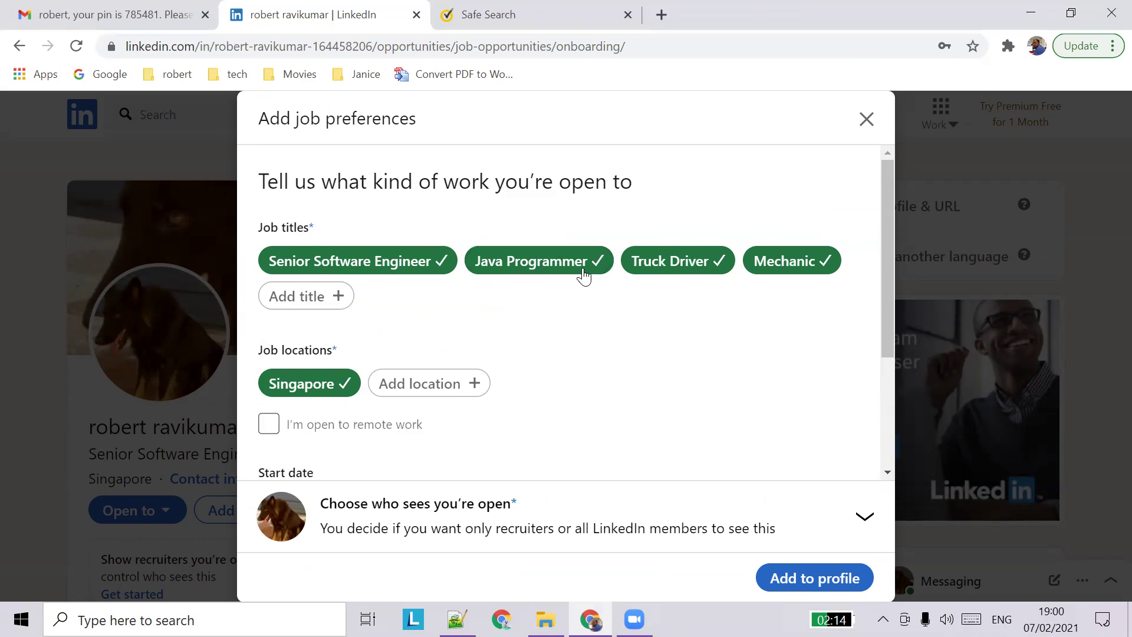
{"action": "left_click", "coordinate": [573, 269]}
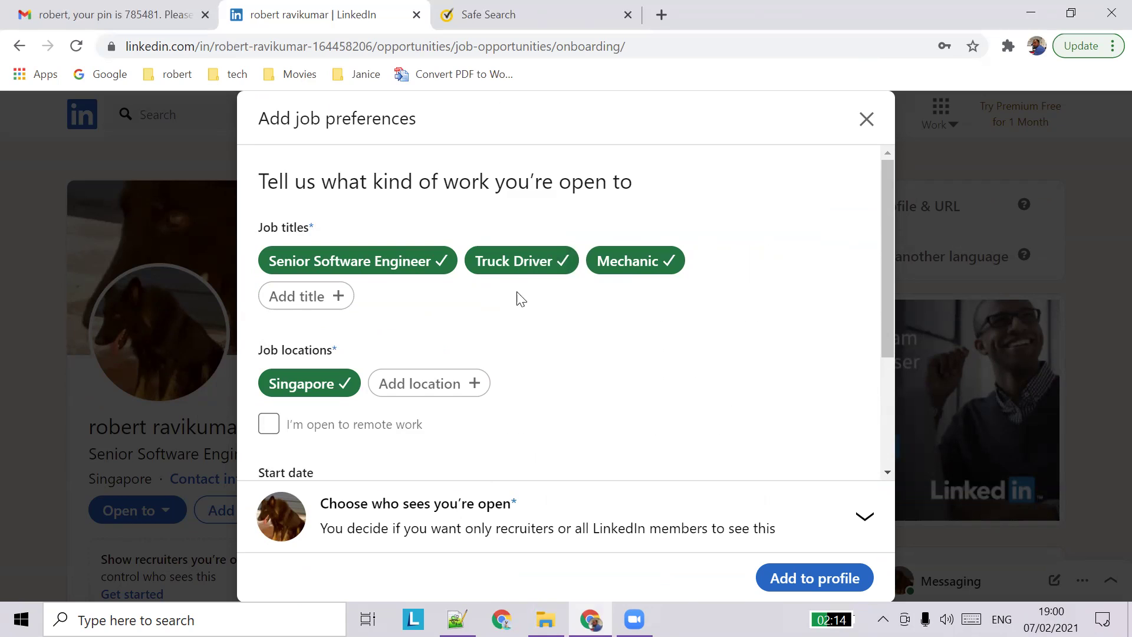
{"action": "left_click", "coordinate": [301, 295]}
{"action": "type", "text": "sen"}
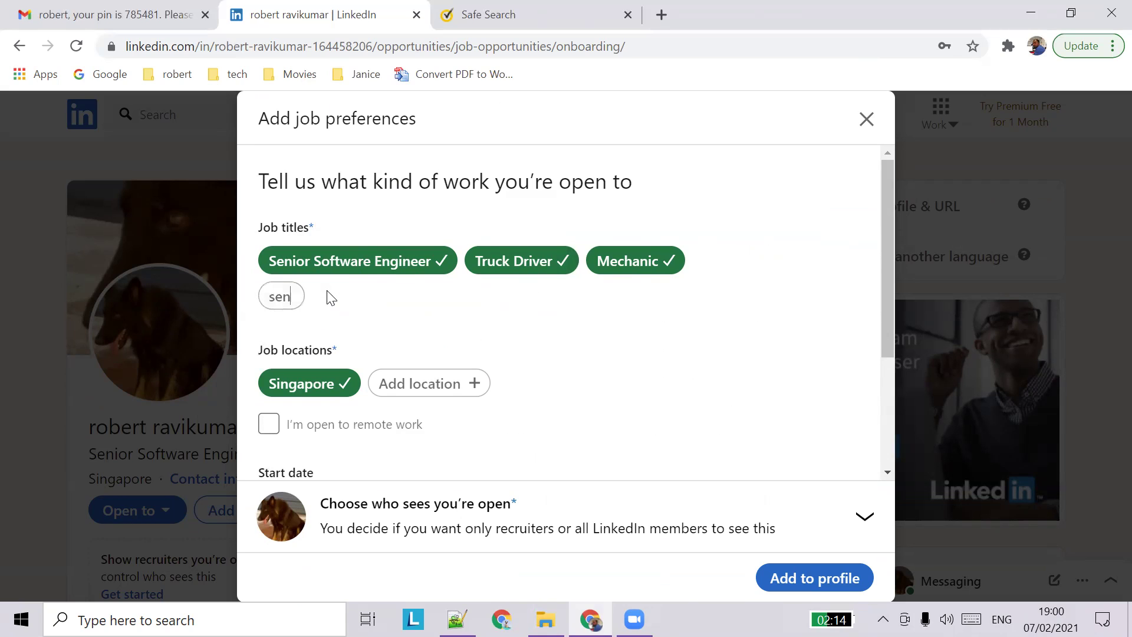
{"action": "type", "text": "ior super"}
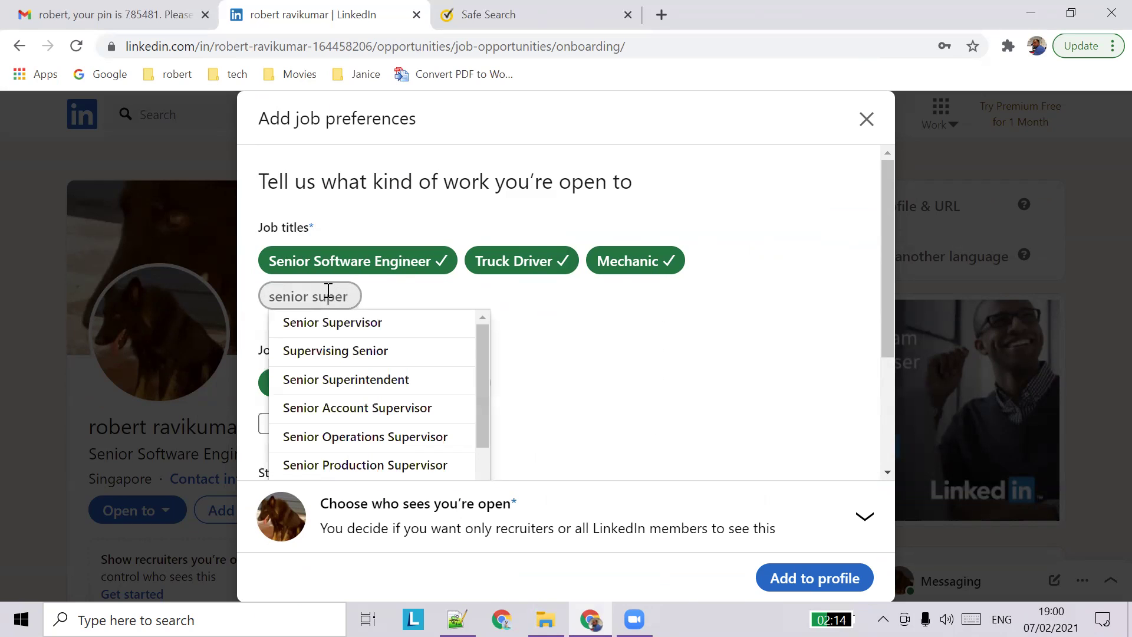
{"action": "key", "text": "Down"}
{"action": "key", "text": "Return"}
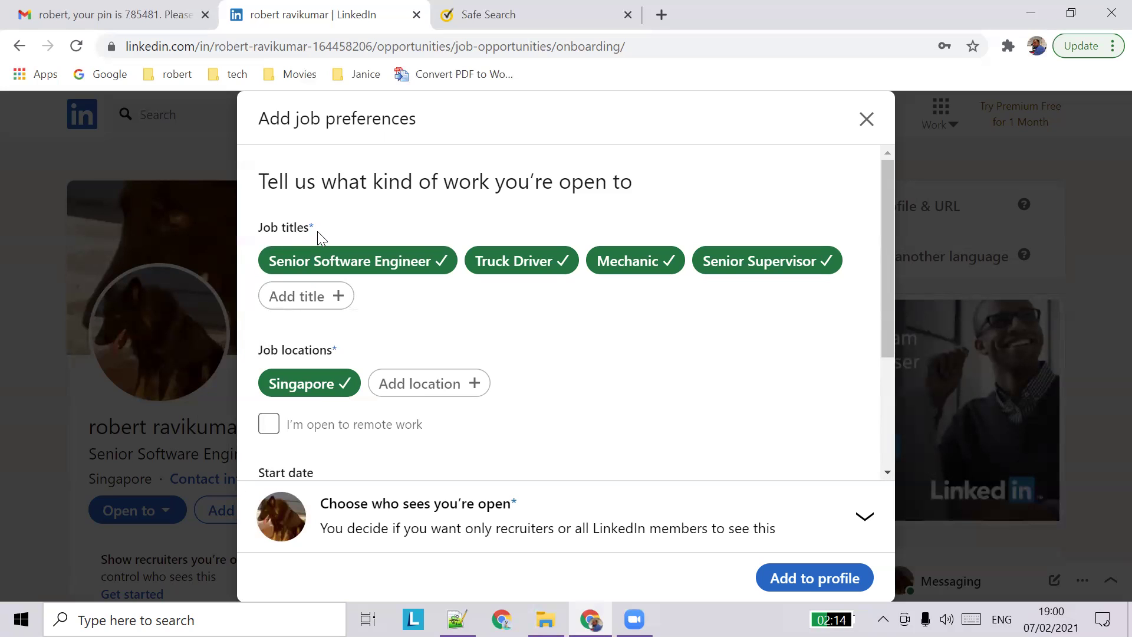
- Add Malaysia and India as job locations and set the start date to "Immediately, I'm actively applying"
{"action": "scroll", "coordinate": [290, 283], "scroll_direction": "down", "scroll_amount": 1}
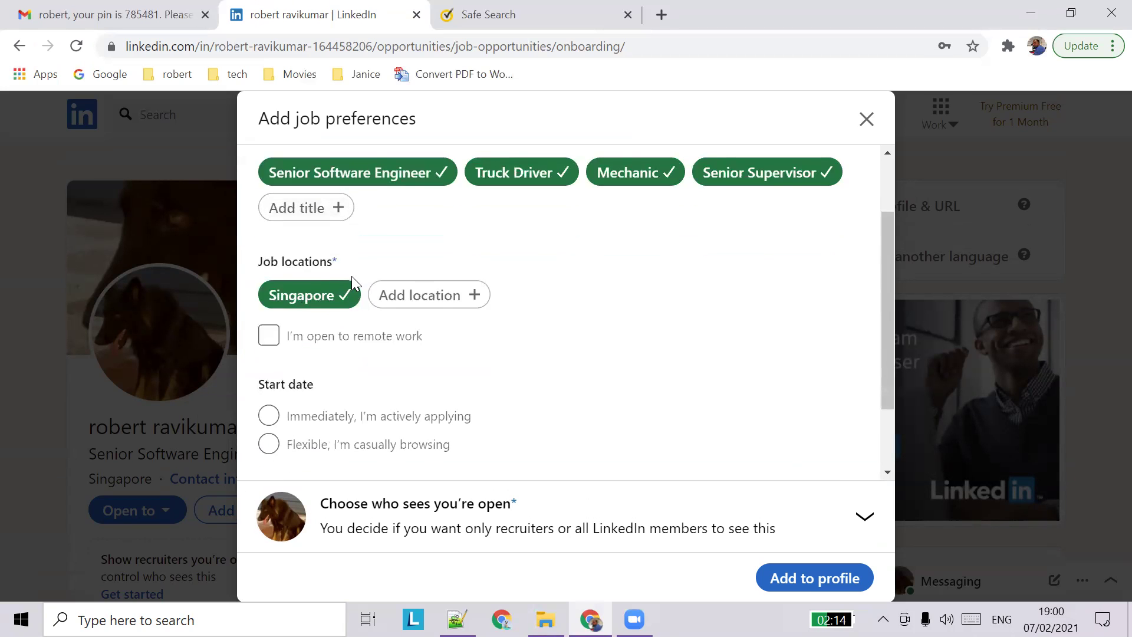
{"action": "left_click", "coordinate": [424, 302]}
{"action": "type", "text": "mal"}
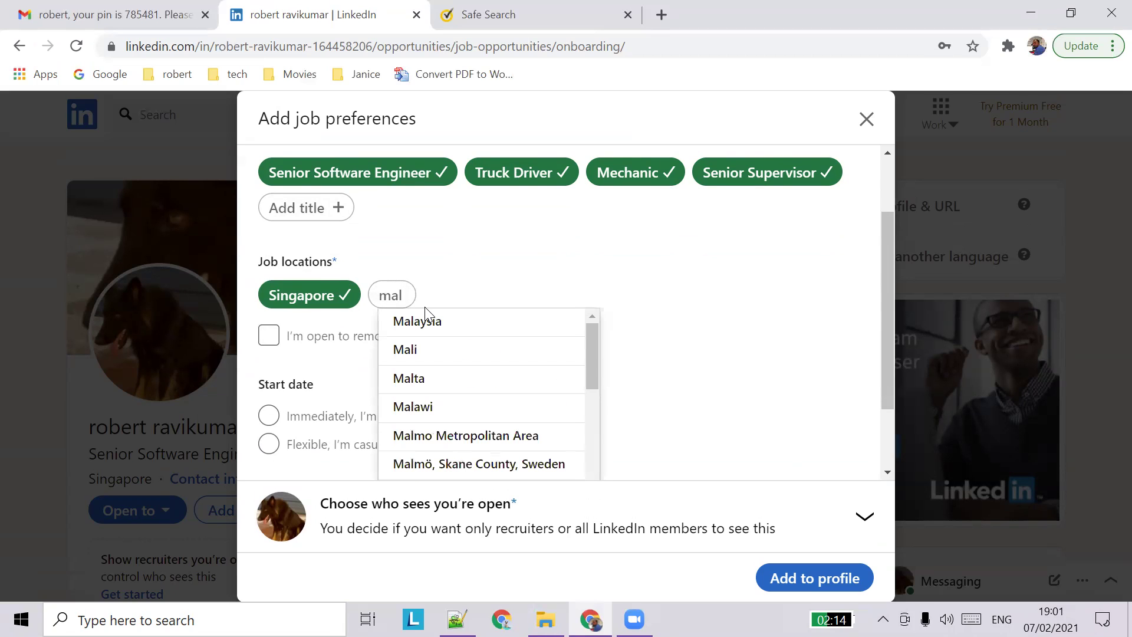
{"action": "left_click", "coordinate": [429, 324]}
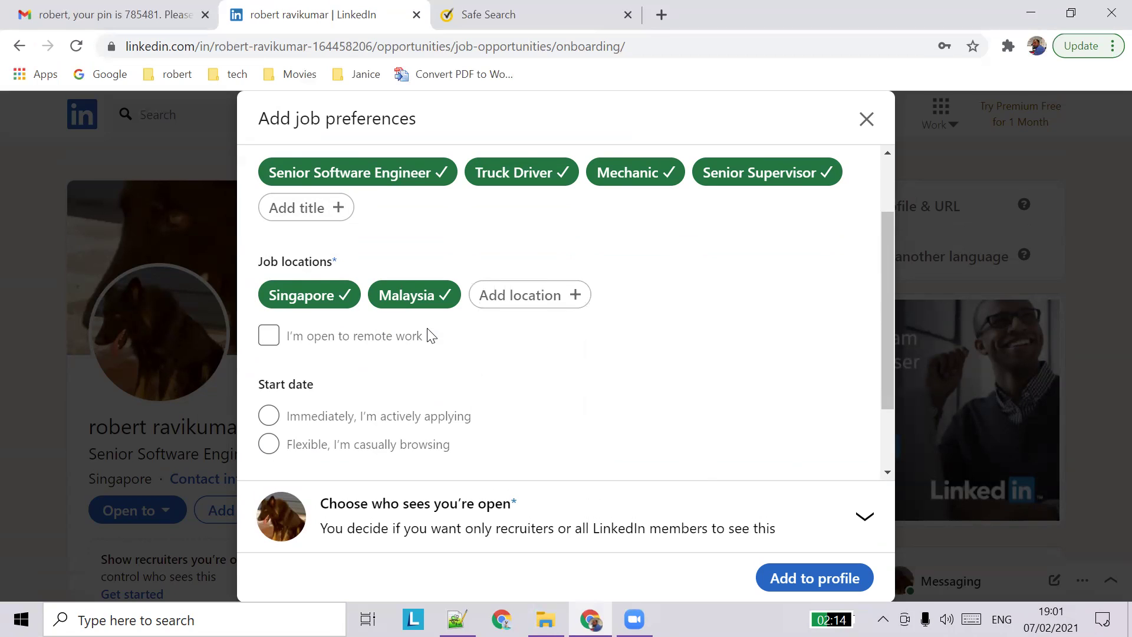
{"action": "type", "text": "ind"}
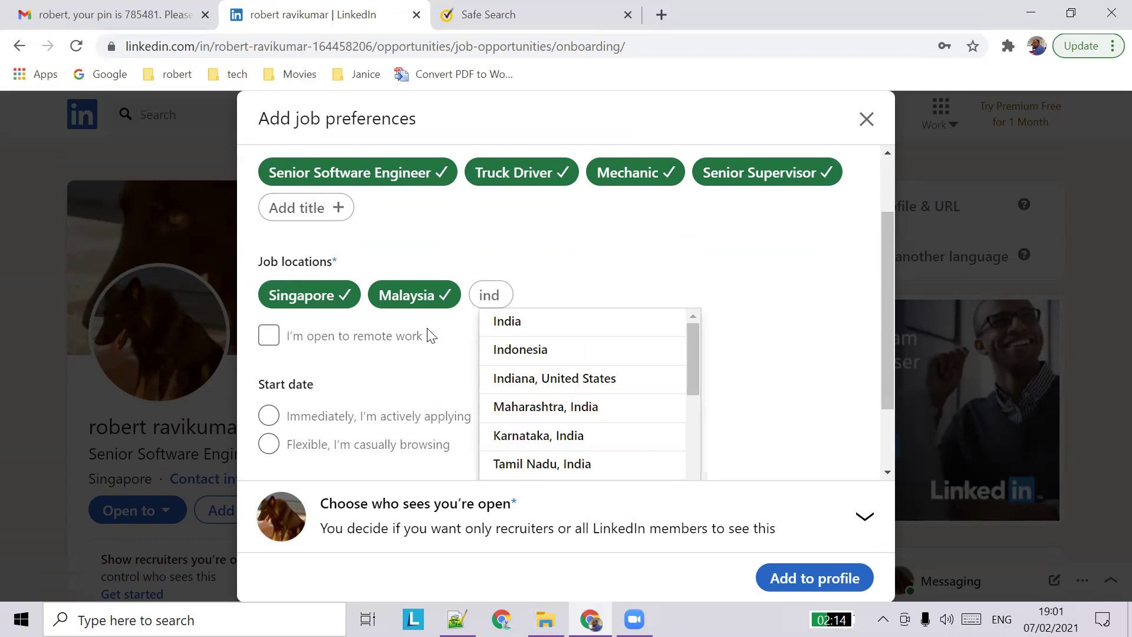
{"action": "scroll", "coordinate": [430, 334], "scroll_direction": "down", "scroll_amount": 1}
{"action": "key", "text": "Return"}
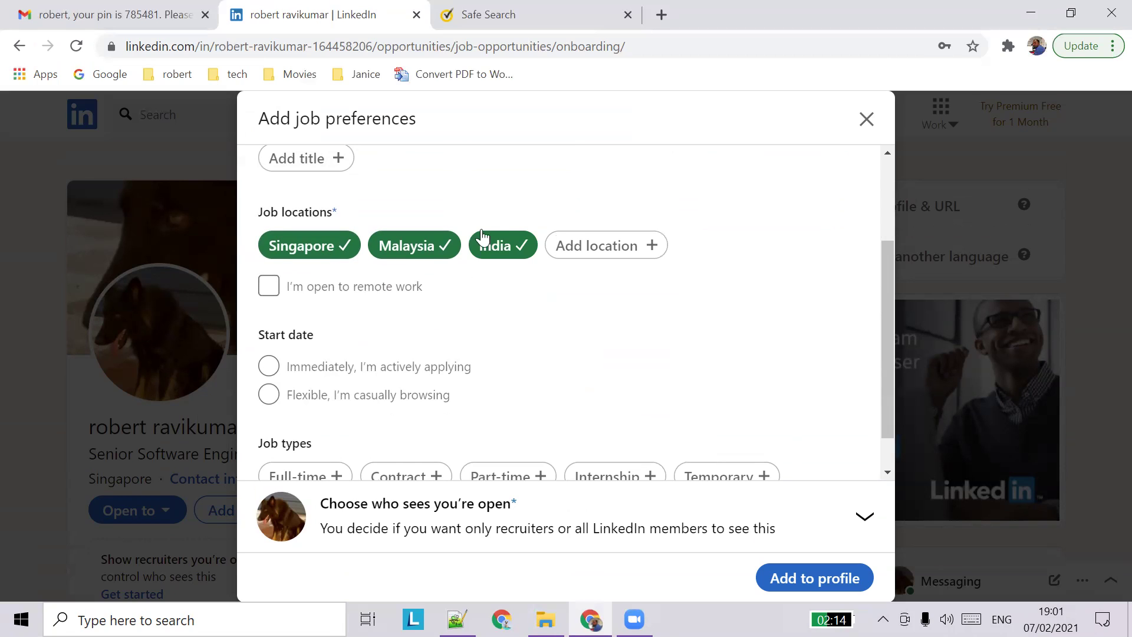
{"action": "scroll", "coordinate": [431, 269], "scroll_direction": "down", "scroll_amount": 1}
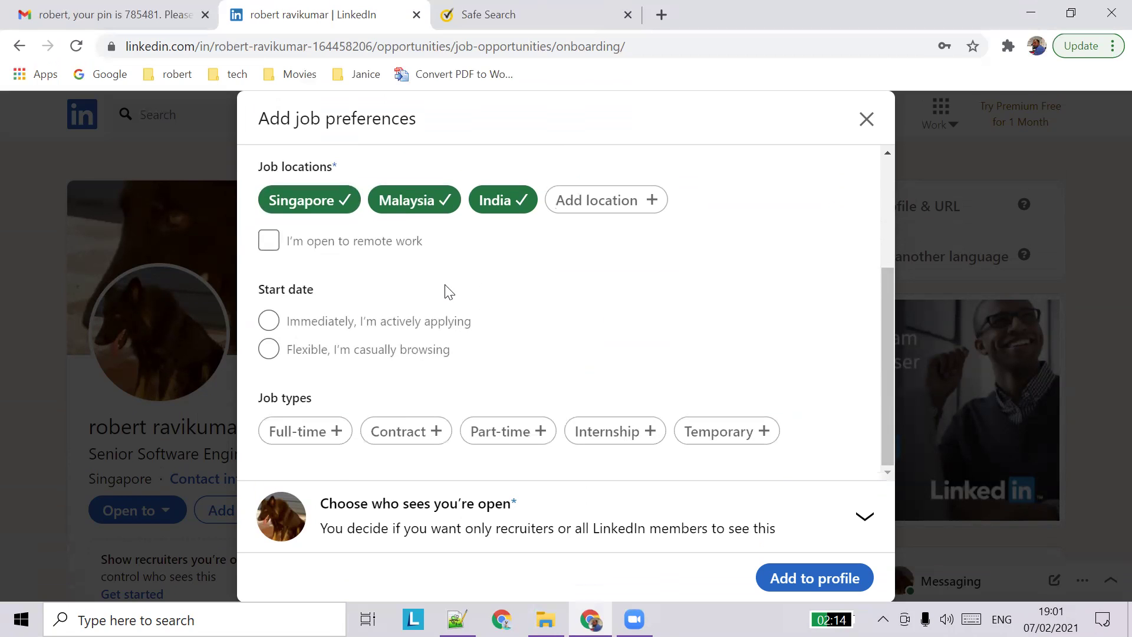
{"action": "left_click", "coordinate": [269, 323]}
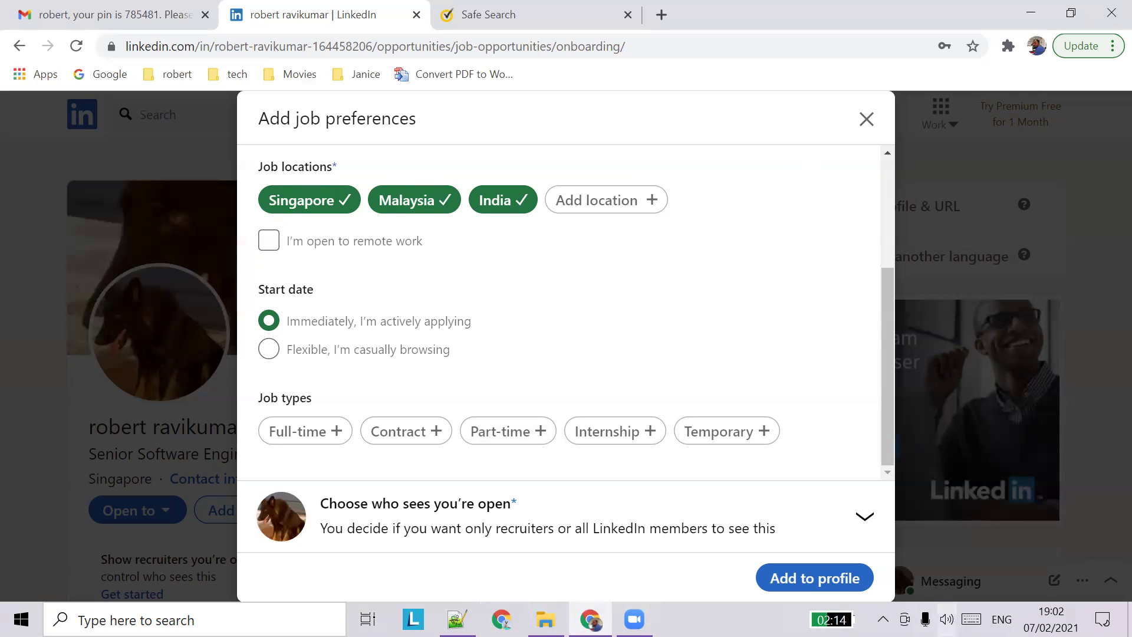
- Switch to Windows Settings to check the microphone privacy options, close it and return to the job preferences form
{"action": "key", "text": "super+i"}
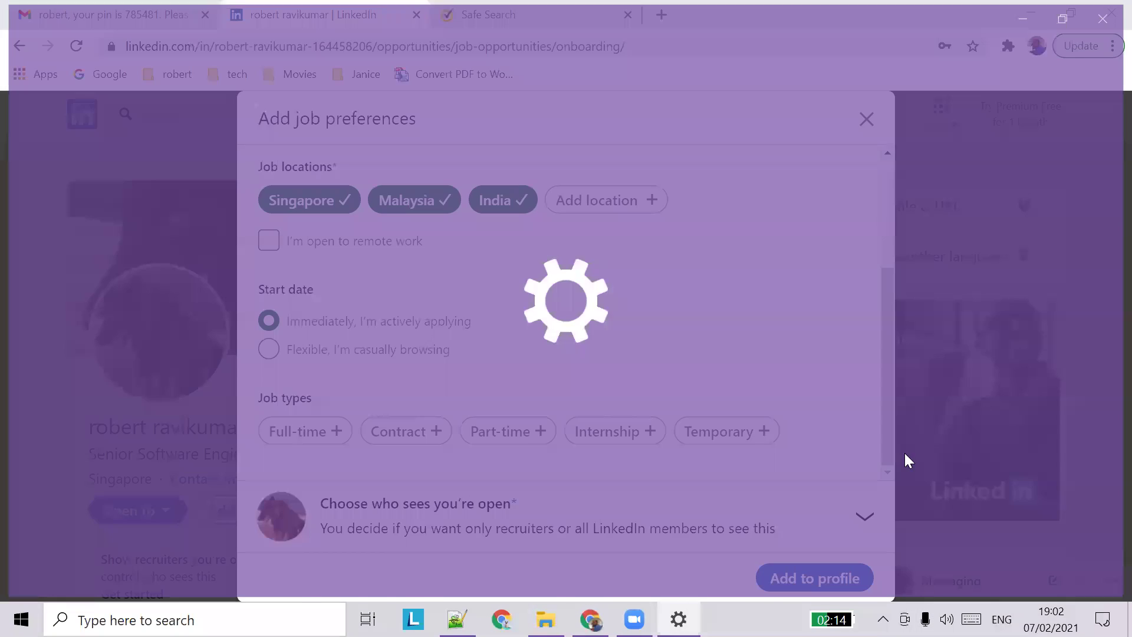
{"action": "scroll", "coordinate": [384, 360], "scroll_direction": "down", "scroll_amount": 5}
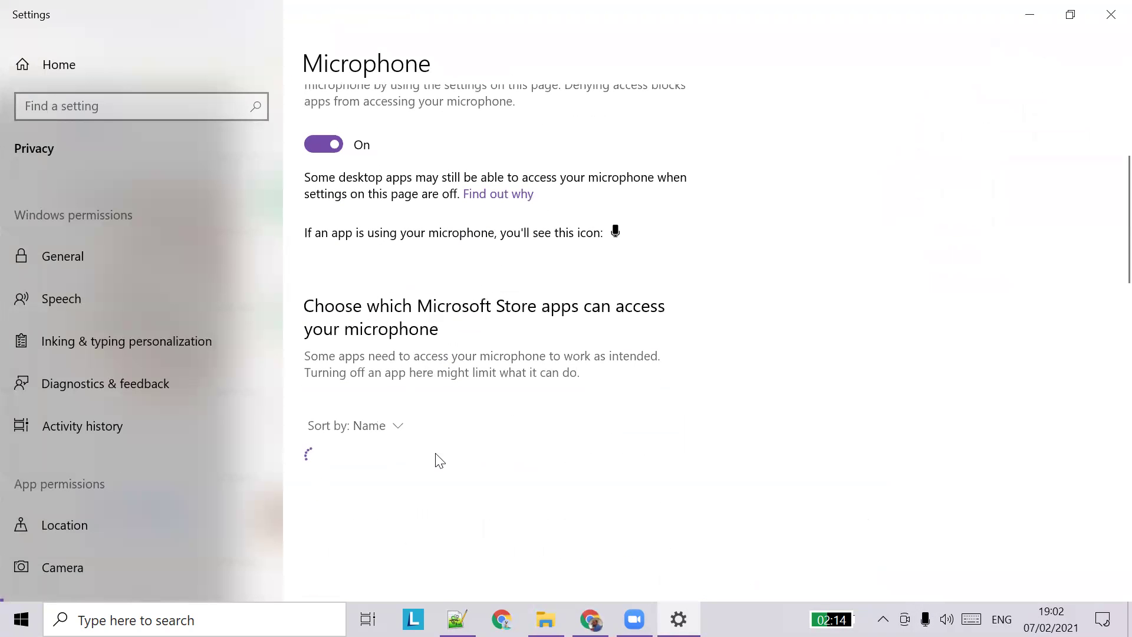
{"action": "left_click", "coordinate": [1108, 24]}
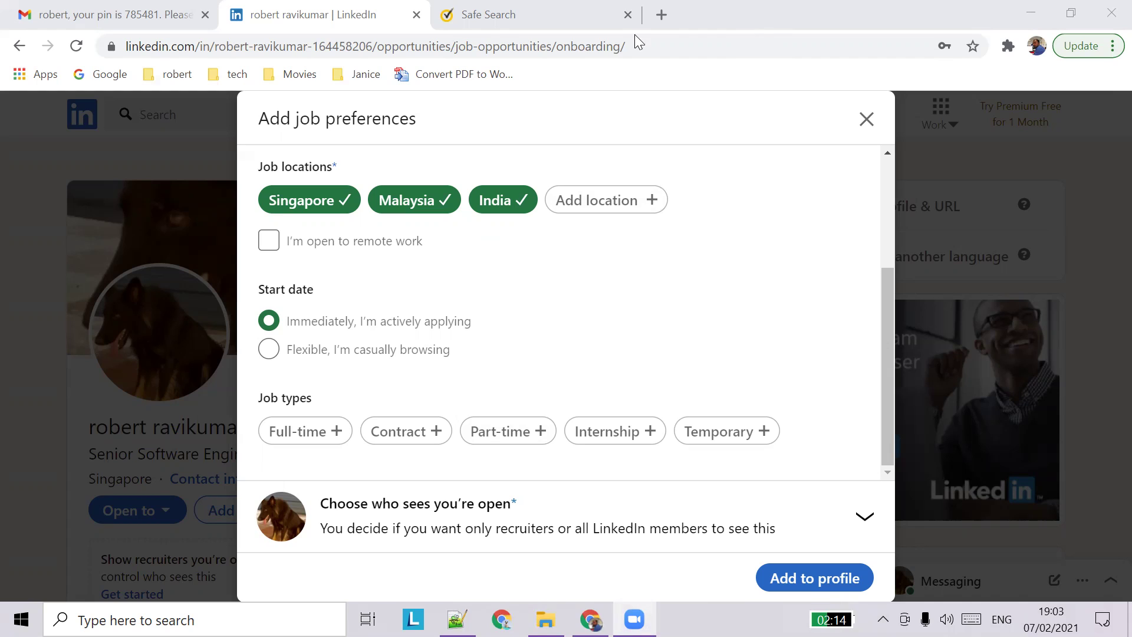
{"action": "left_click", "coordinate": [598, 346]}
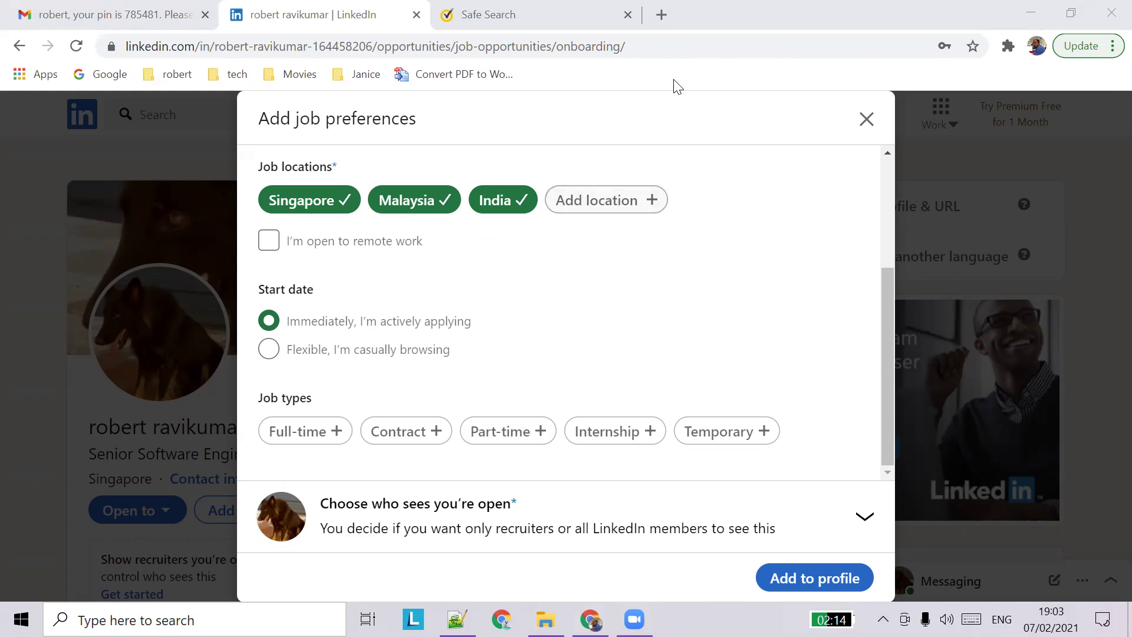
- Select Full-time and Contract as the job types in the job preferences
{"action": "left_click", "coordinate": [307, 437]}
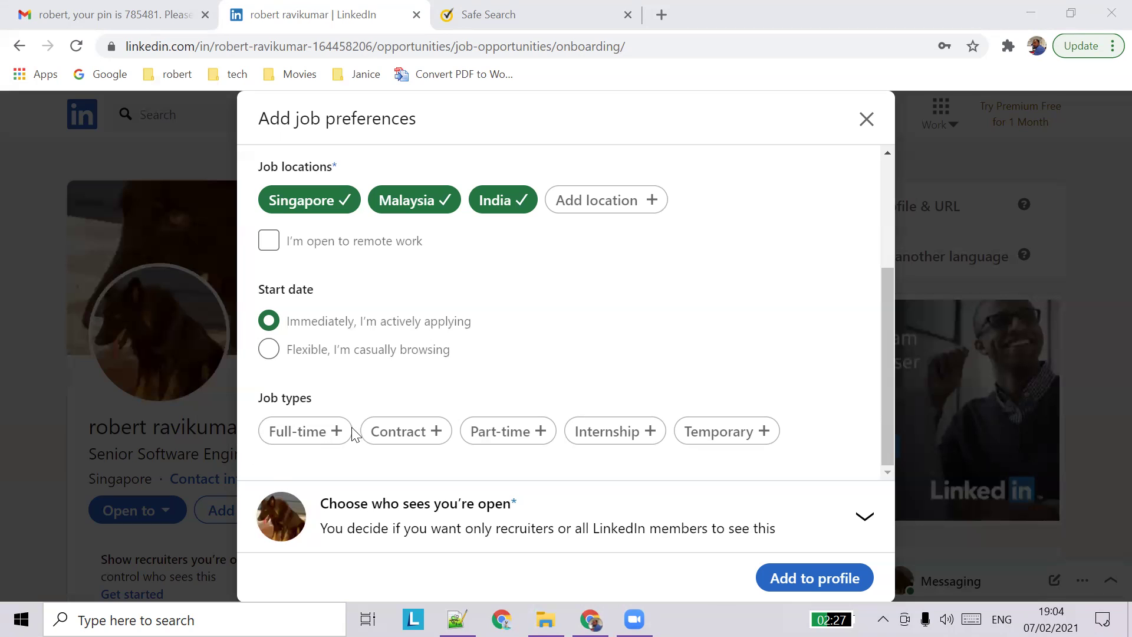
{"action": "left_click", "coordinate": [321, 436]}
{"action": "left_click", "coordinate": [401, 434]}
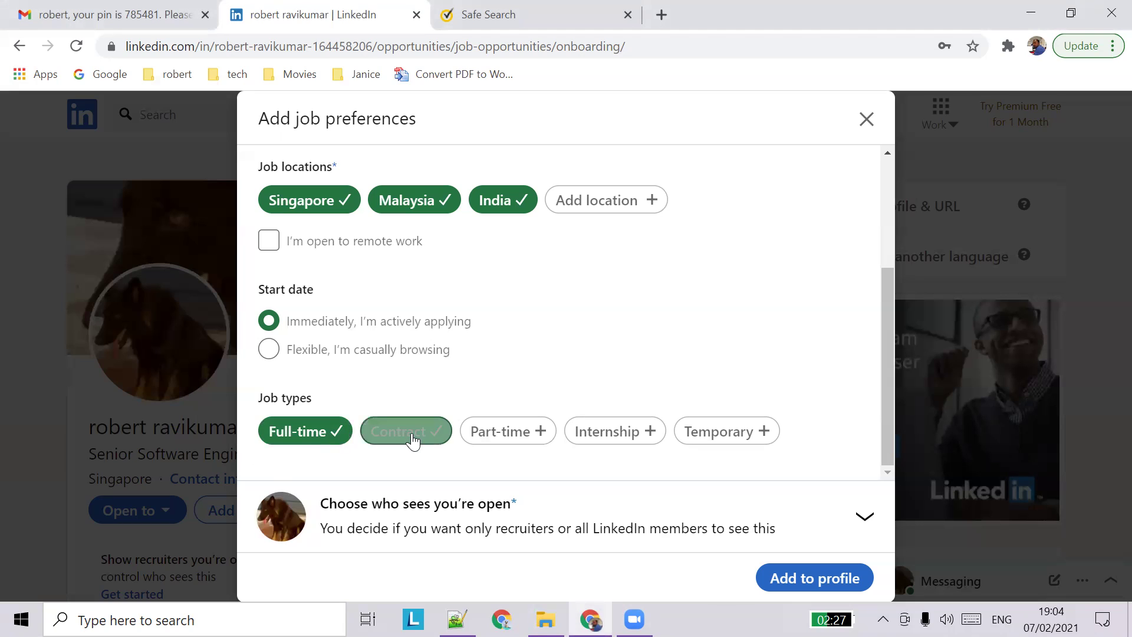
{"action": "left_click", "coordinate": [535, 442]}
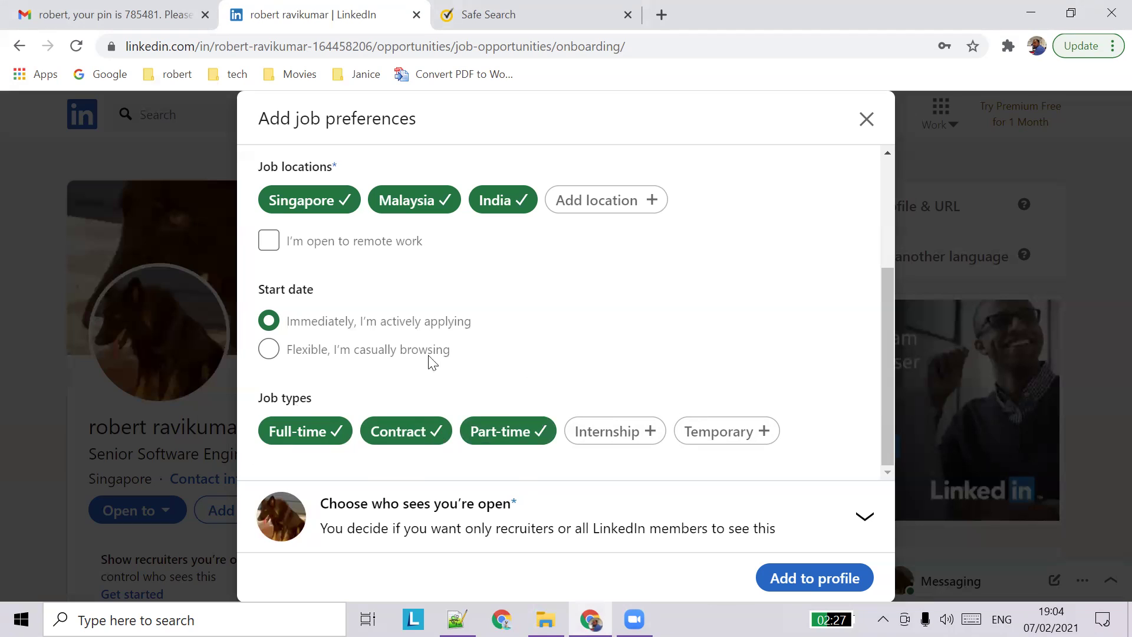
{"action": "left_click", "coordinate": [423, 439]}
{"action": "left_click", "coordinate": [505, 434]}
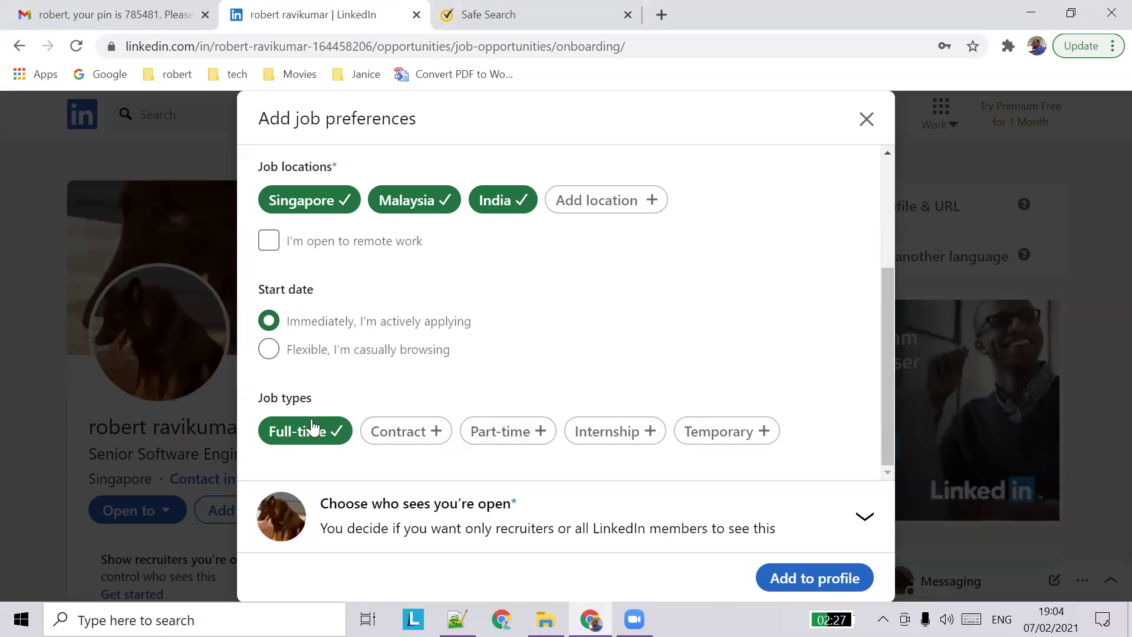
{"action": "left_click", "coordinate": [388, 441]}
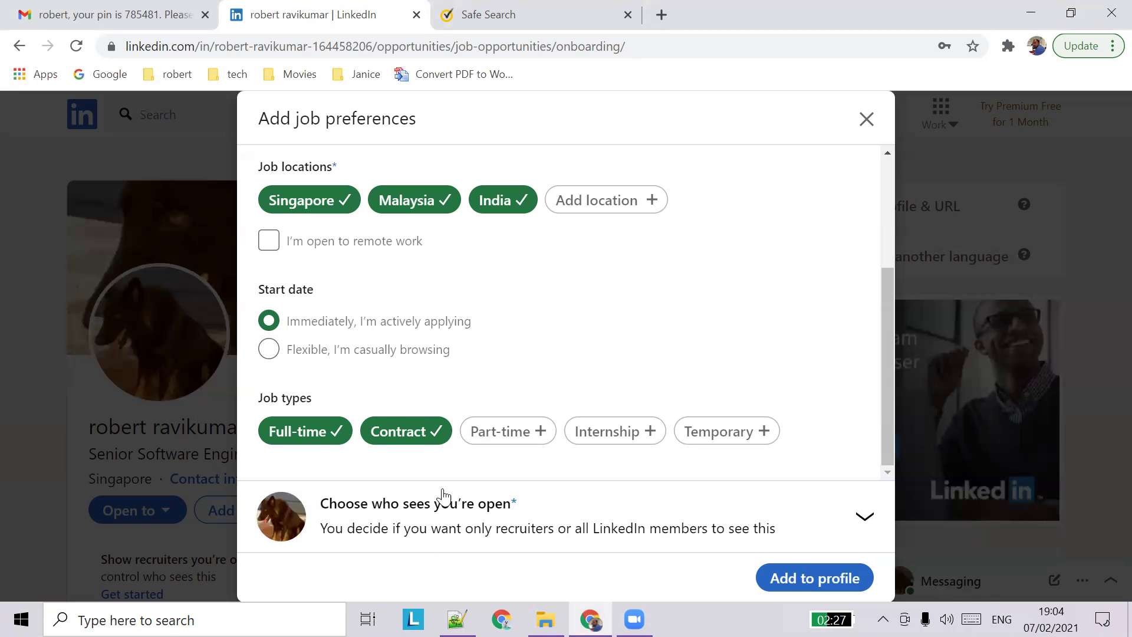
- Look over the choices for who sees the open-to-work status and review the filled-in job preferences
{"action": "scroll", "coordinate": [505, 463], "scroll_direction": "up", "scroll_amount": 3}
{"action": "scroll", "coordinate": [553, 318], "scroll_direction": "down", "scroll_amount": 3}
{"action": "left_click", "coordinate": [830, 515]}
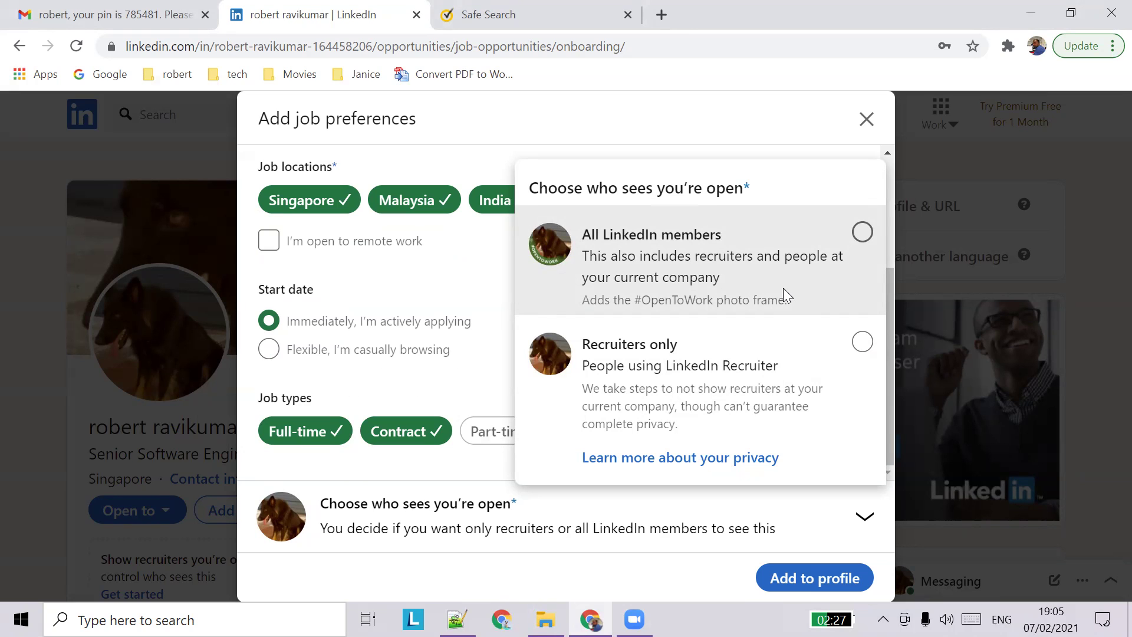
{"action": "left_click", "coordinate": [430, 293]}
{"action": "scroll", "coordinate": [429, 293], "scroll_direction": "up", "scroll_amount": 3}
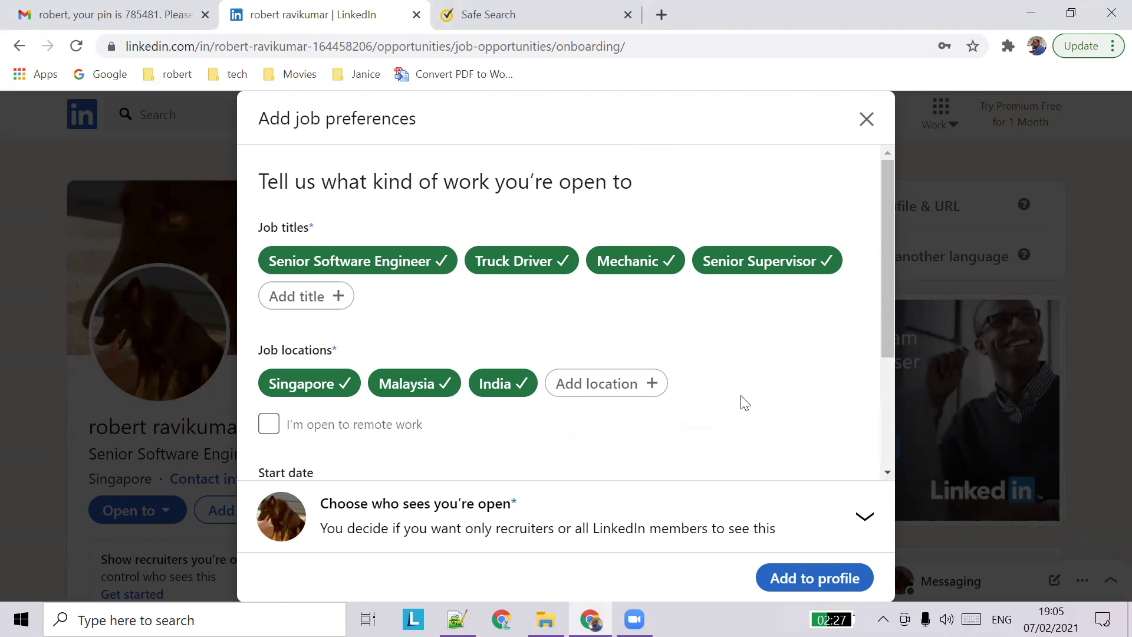
{"action": "scroll", "coordinate": [406, 424], "scroll_direction": "down", "scroll_amount": 3}
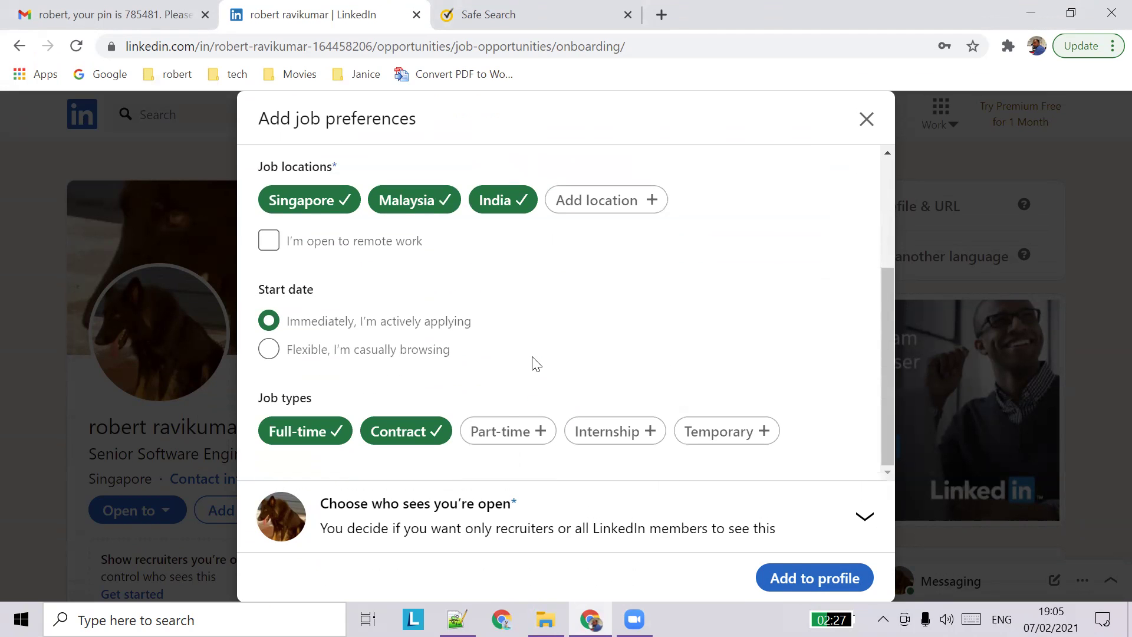
- Make the open-to-work status visible to all LinkedIn members and add the job preferences to the profile
{"action": "left_click", "coordinate": [863, 516]}
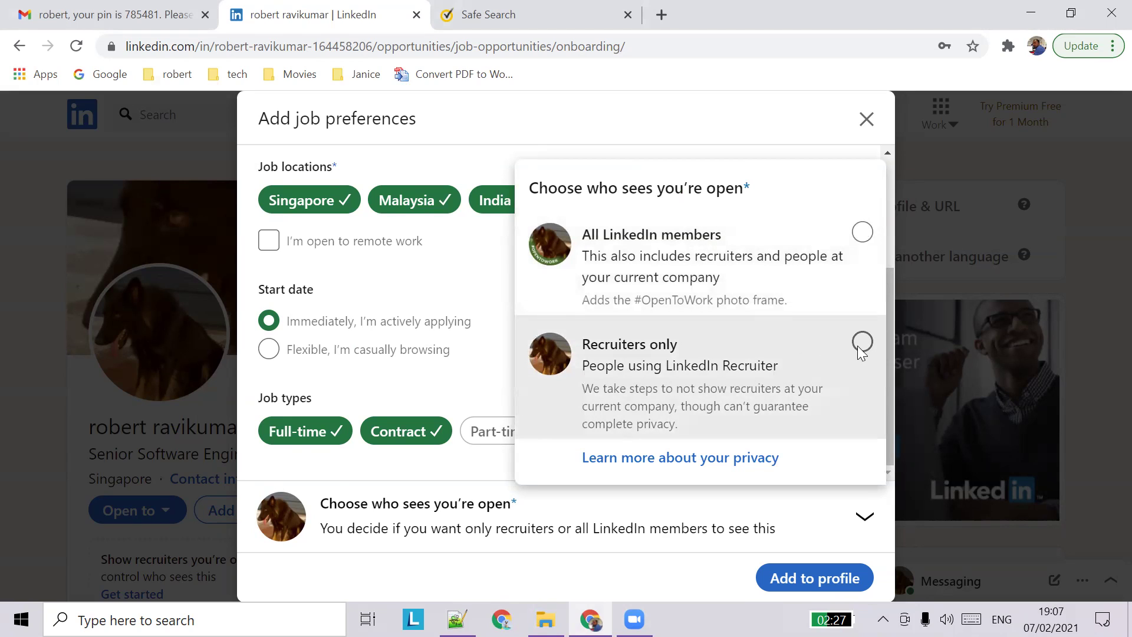
{"action": "left_click", "coordinate": [861, 344]}
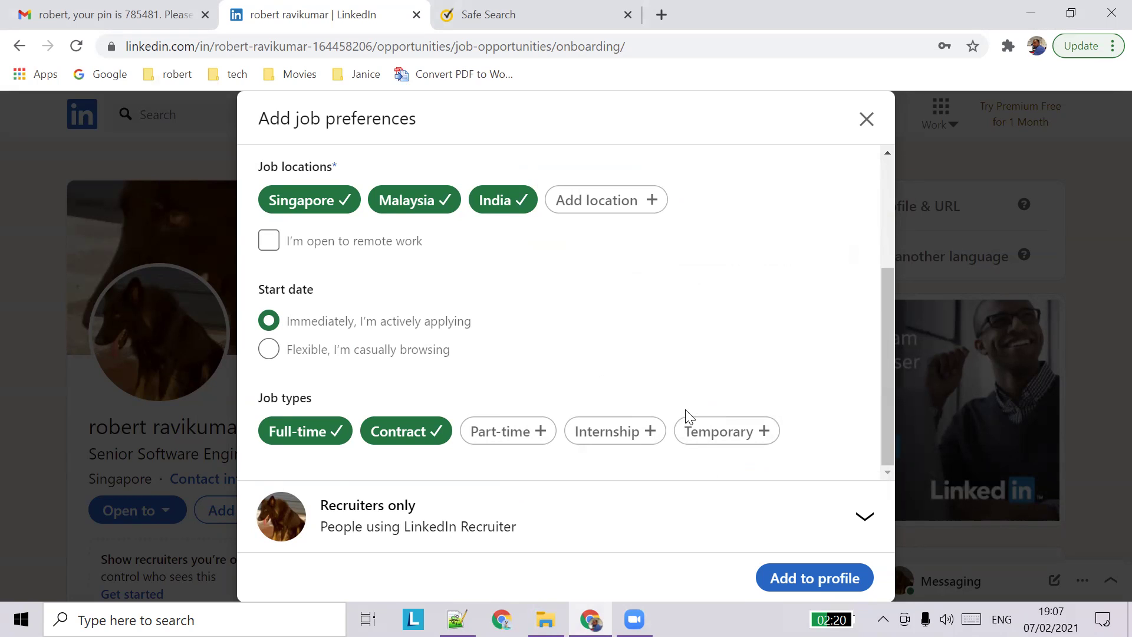
{"action": "left_click", "coordinate": [862, 517]}
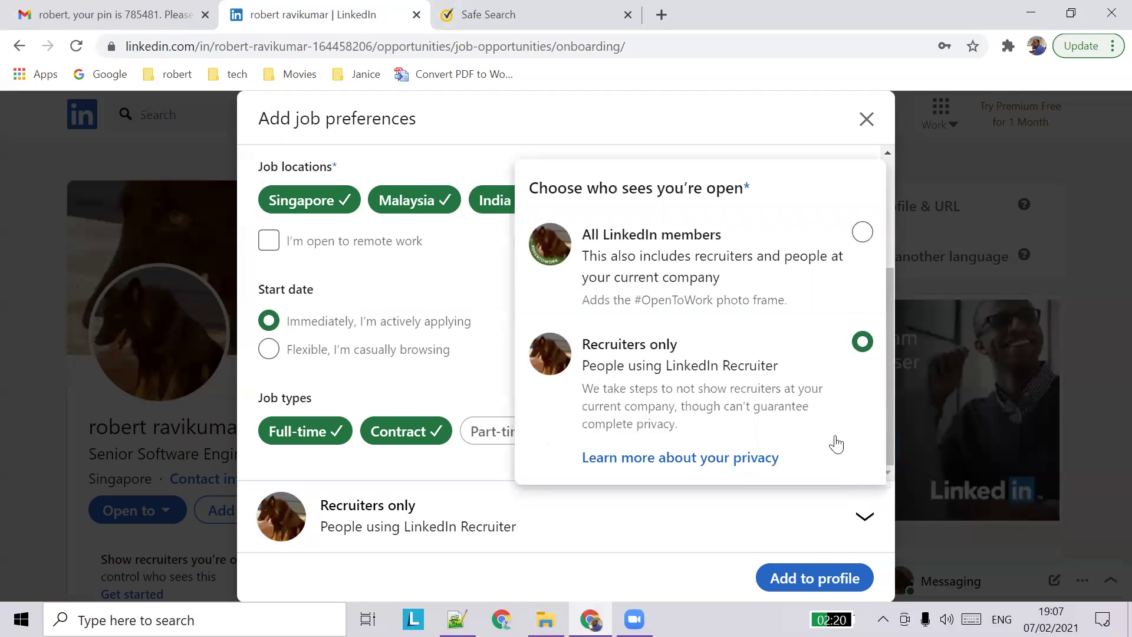
{"action": "left_click", "coordinate": [849, 238]}
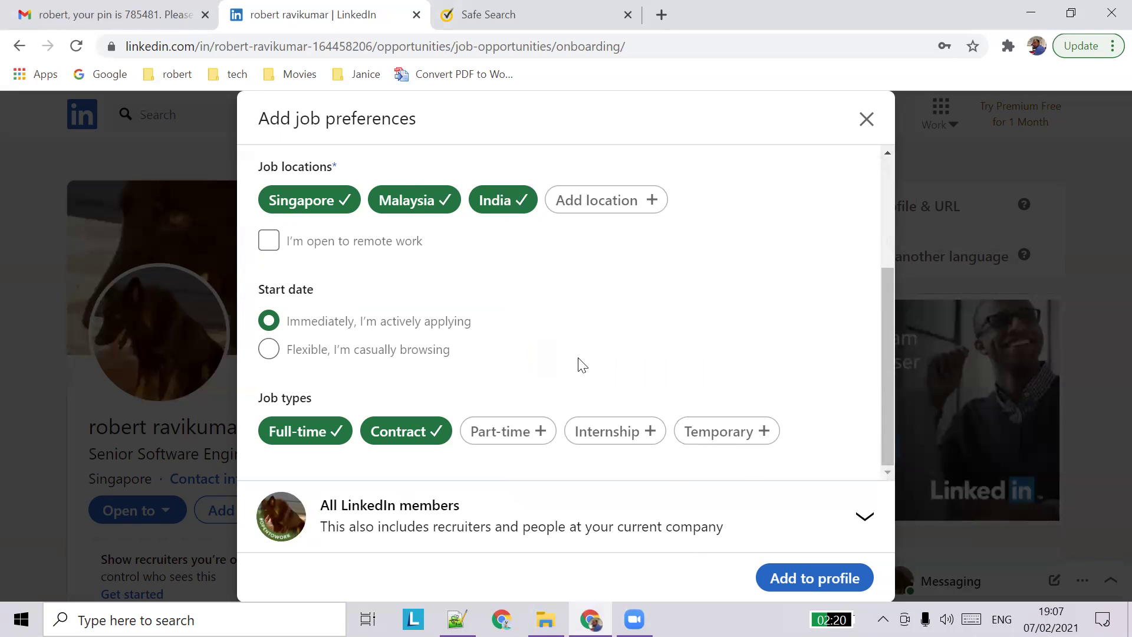
{"action": "left_click", "coordinate": [812, 580]}
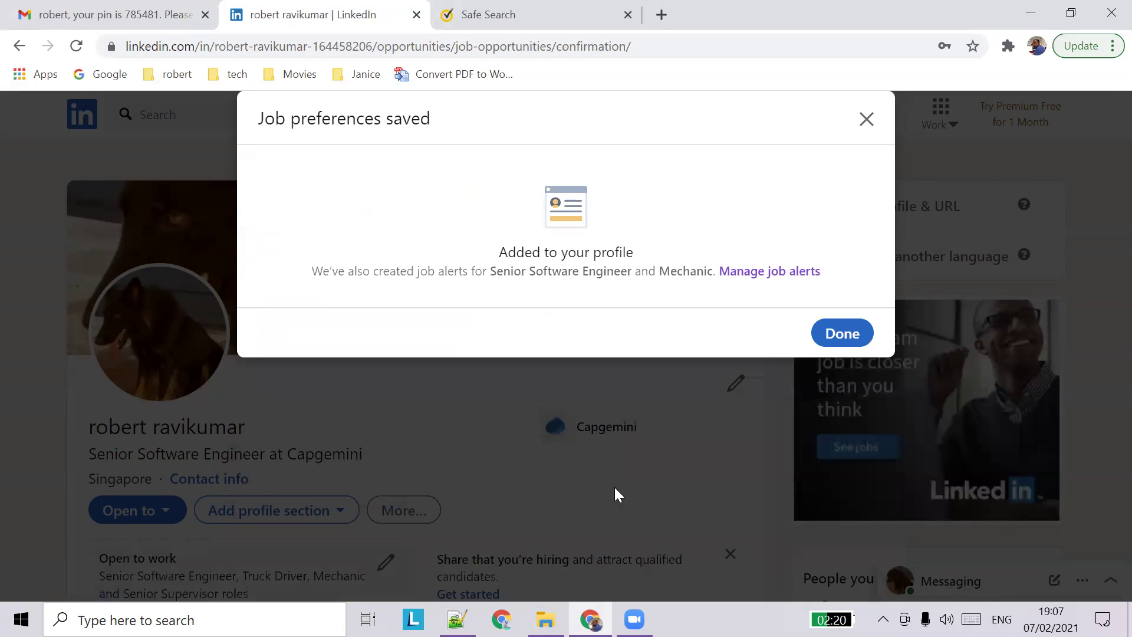
{"action": "left_click", "coordinate": [856, 352]}
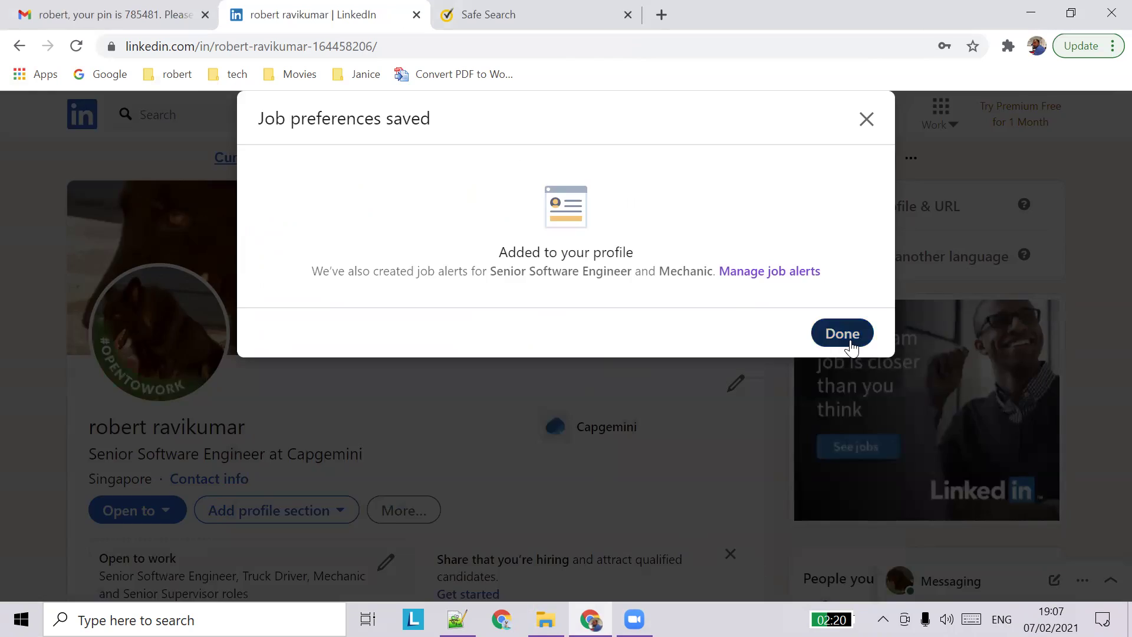
- Edit the saved job preferences and remove the Senior Software Engineer, Mechanic and Senior Supervisor job titles
{"action": "scroll", "coordinate": [513, 455], "scroll_direction": "down", "scroll_amount": 3}
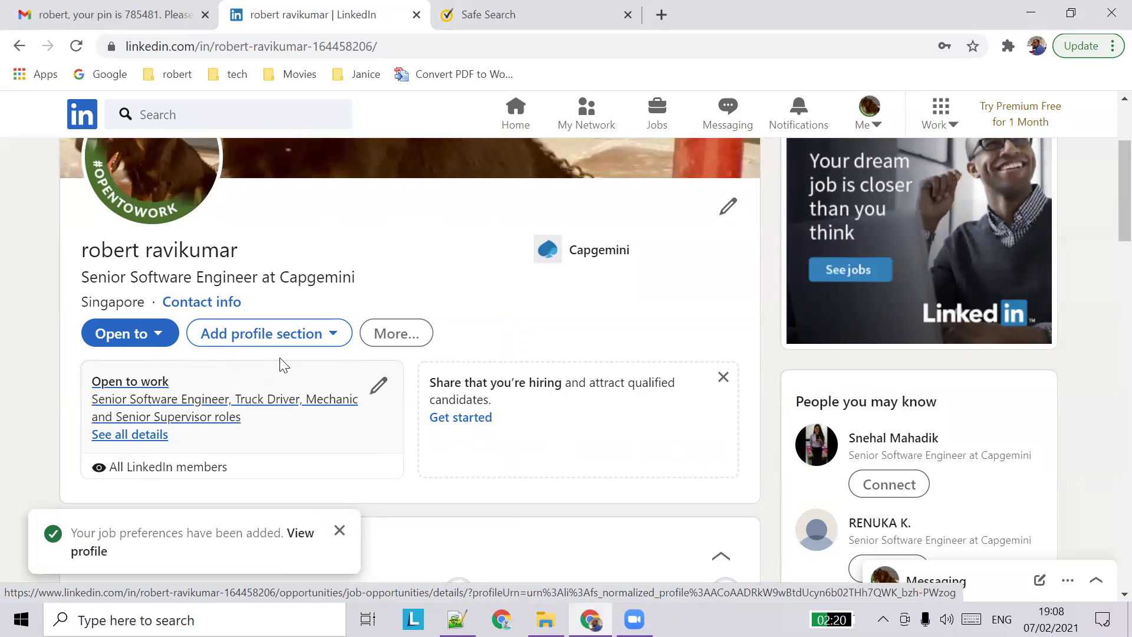
{"action": "left_click", "coordinate": [379, 386]}
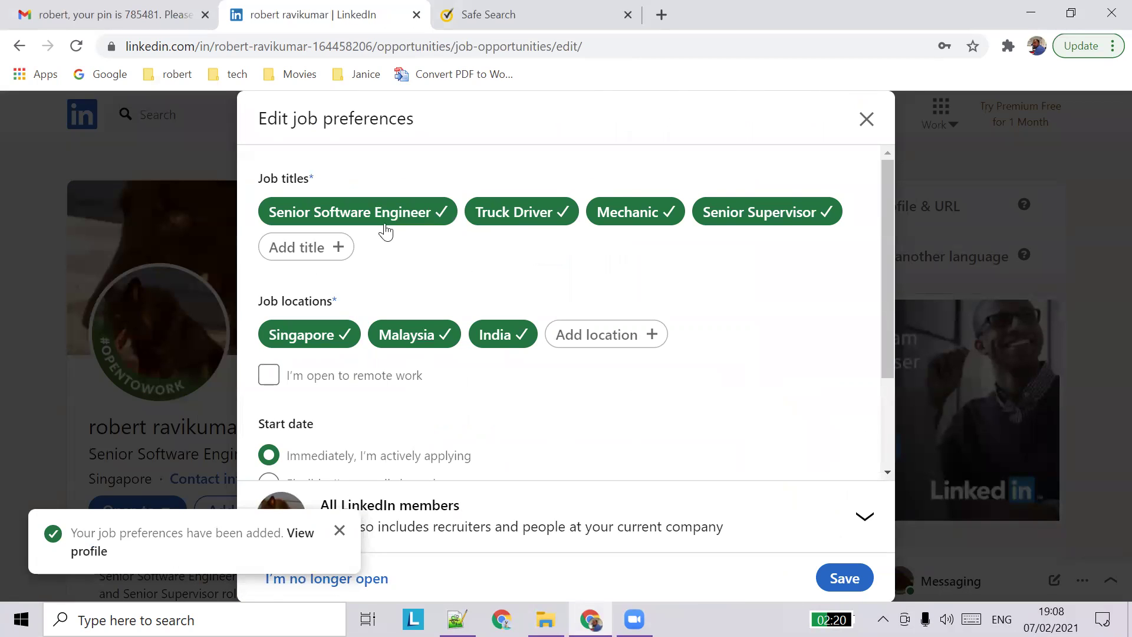
{"action": "left_click", "coordinate": [445, 211]}
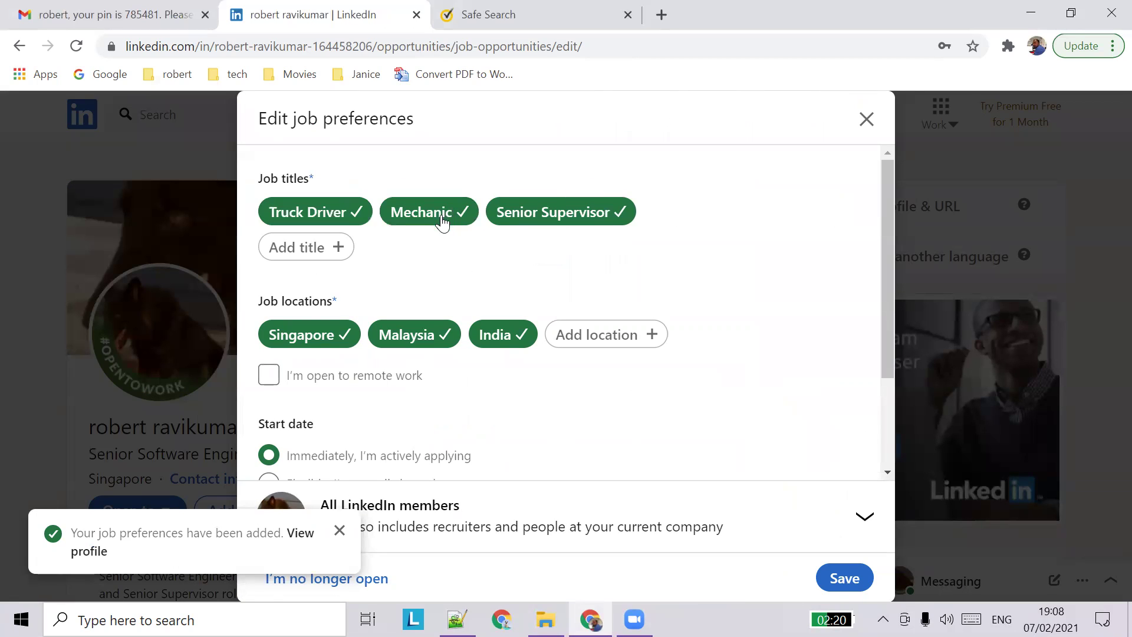
{"action": "left_click", "coordinate": [456, 214]}
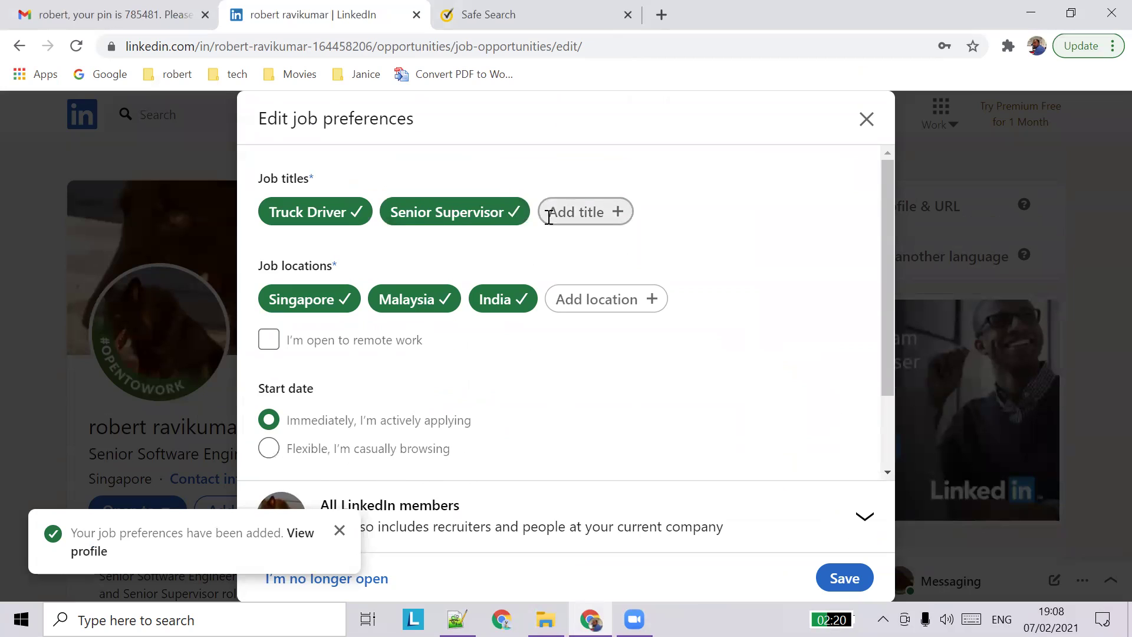
{"action": "left_click", "coordinate": [511, 212]}
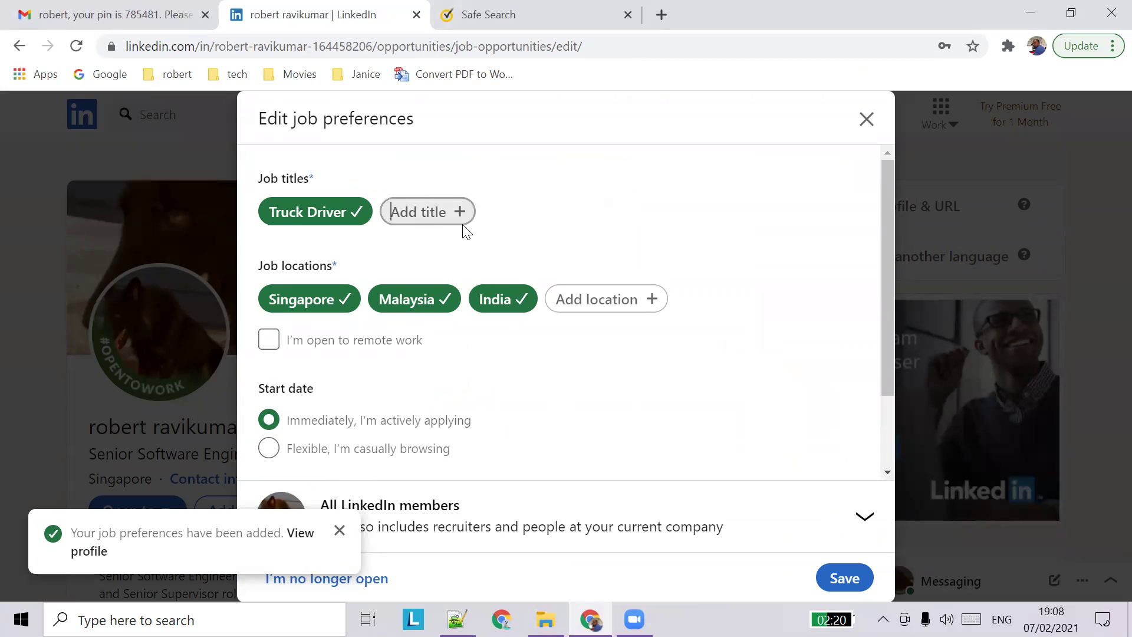
- Add Driver and Motor Vehicle Operator to the job titles and save the job preferences
{"action": "type", "text": "driver"}
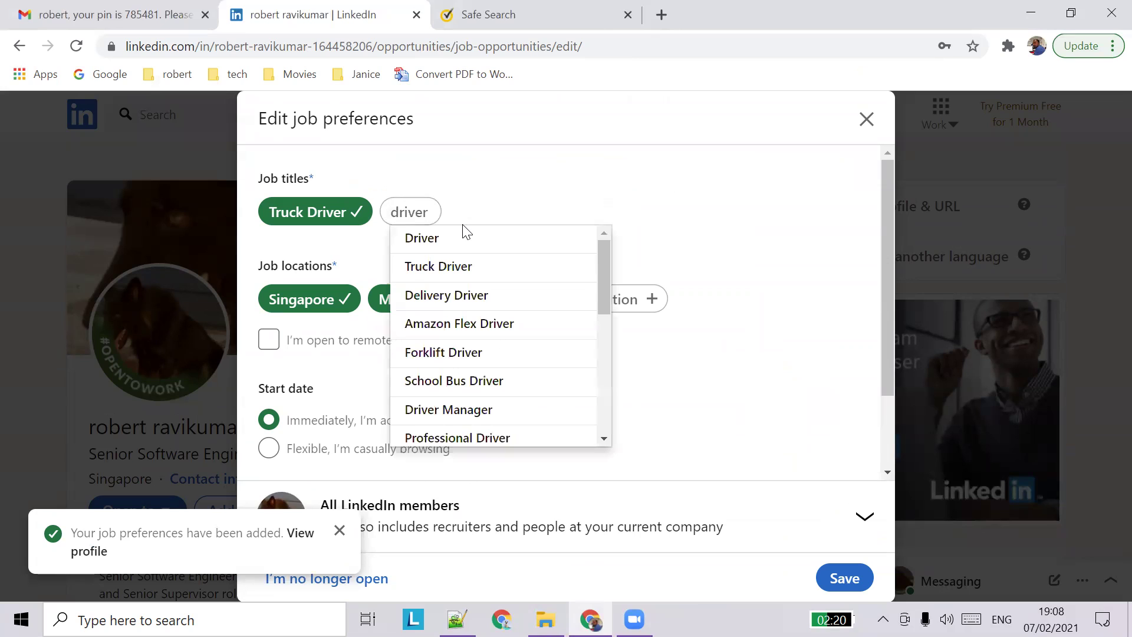
{"action": "left_click", "coordinate": [456, 238]}
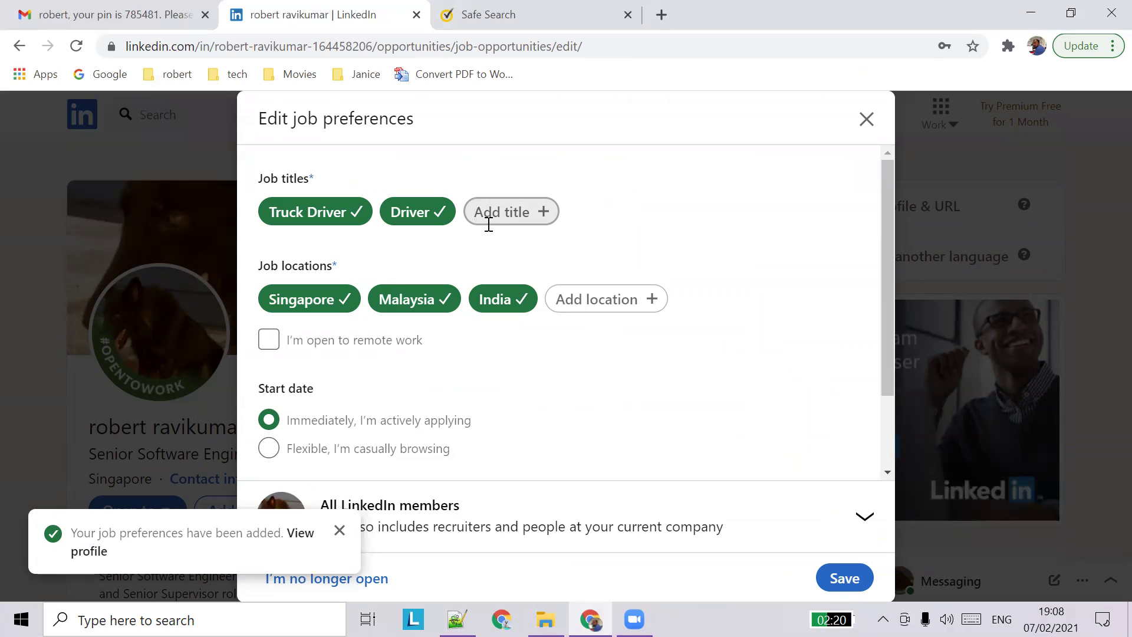
{"action": "left_click", "coordinate": [487, 223]}
{"action": "type", "text": "ve"}
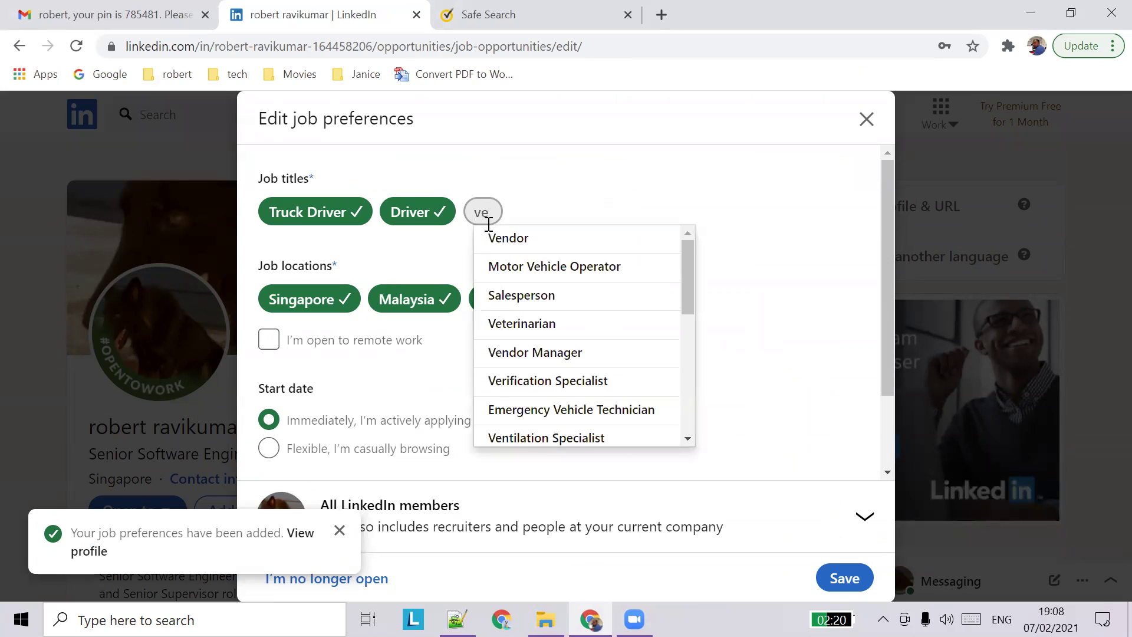
{"action": "key", "text": "Down"}
{"action": "key", "text": "Down"}
{"action": "key", "text": "Down"}
{"action": "key", "text": "Down"}
{"action": "key", "text": "Down"}
{"action": "key", "text": "Down"}
{"action": "key", "text": "Down"}
{"action": "key", "text": "Down"}
{"action": "key", "text": "Down"}
{"action": "key", "text": "Down"}
{"action": "key", "text": "Down"}
{"action": "key", "text": "Down"}
{"action": "key", "text": "Down"}
{"action": "key", "text": "Down"}
{"action": "key", "text": "Down"}
{"action": "key", "text": "Down"}
{"action": "key", "text": "Down"}
{"action": "key", "text": "Down"}
{"action": "key", "text": "Down"}
{"action": "key", "text": "Down"}
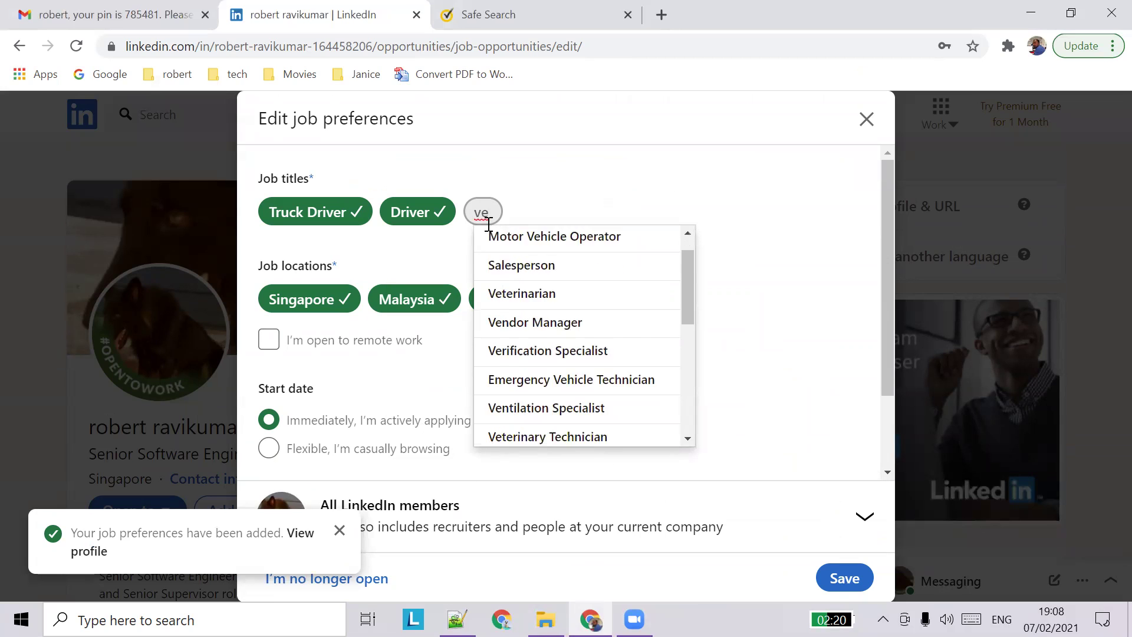
{"action": "scroll", "coordinate": [557, 312], "scroll_direction": "up", "scroll_amount": 5}
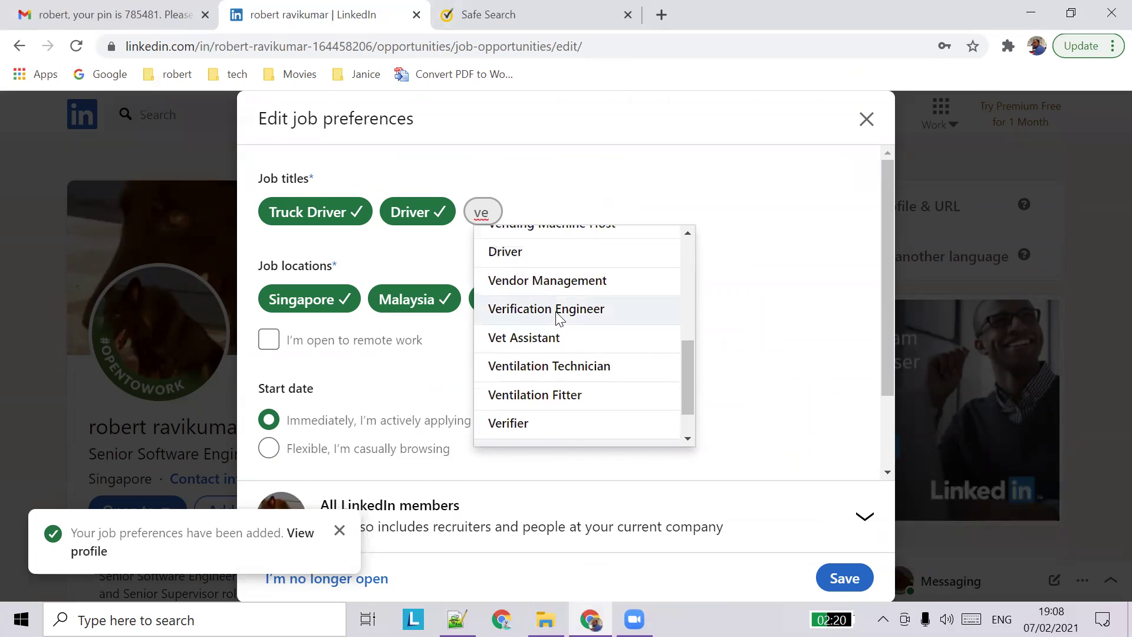
{"action": "left_click", "coordinate": [558, 280]}
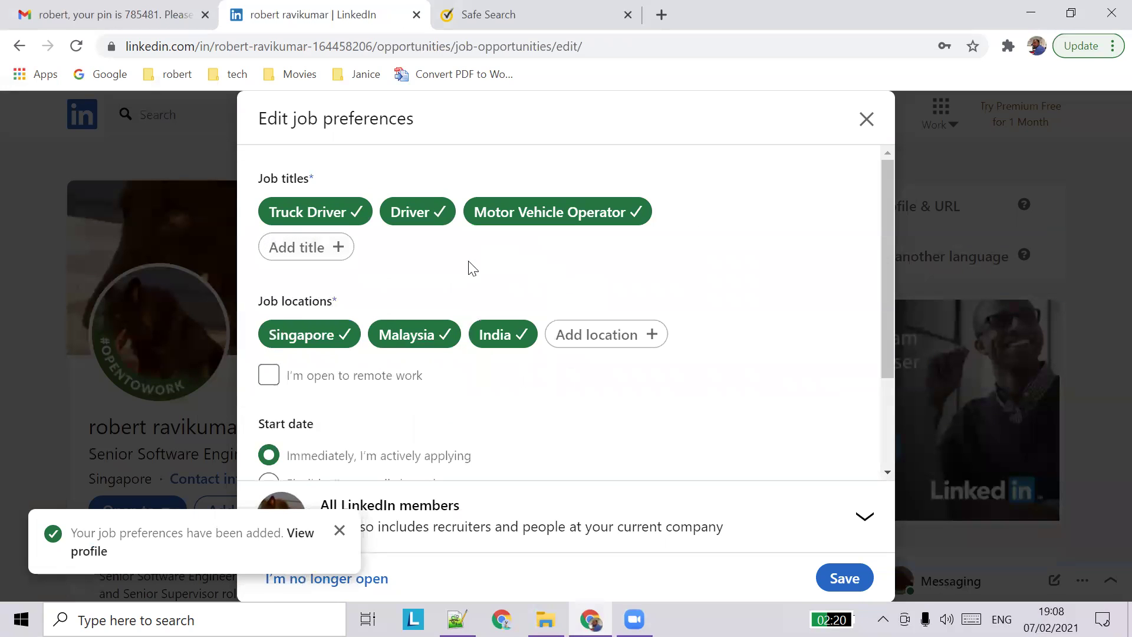
{"action": "left_click", "coordinate": [844, 581]}
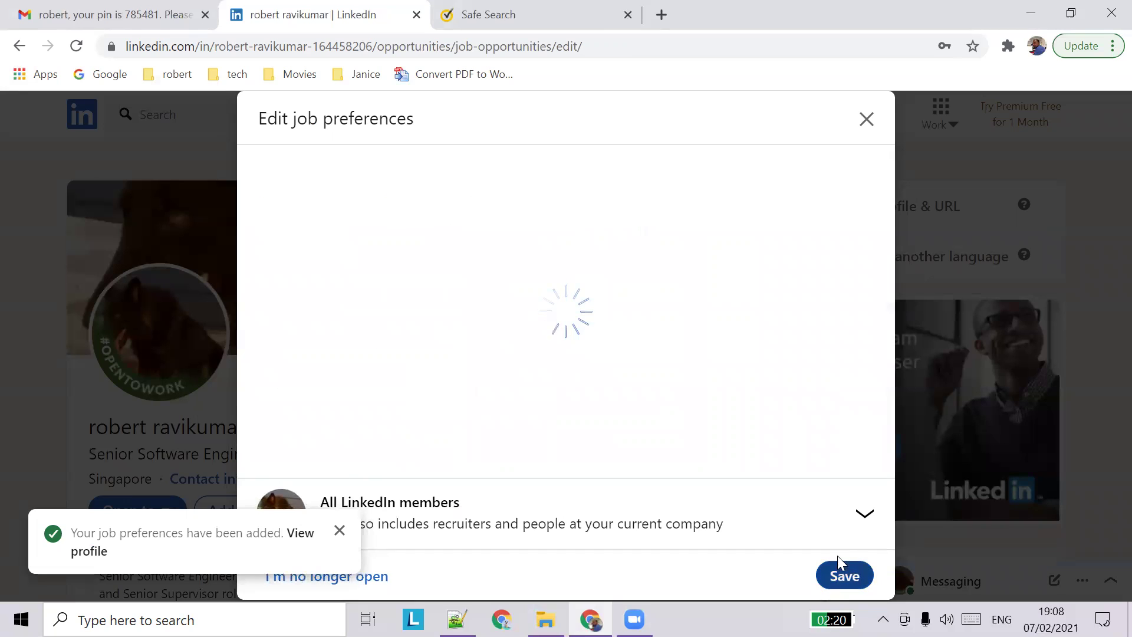
{"action": "left_click", "coordinate": [860, 336]}
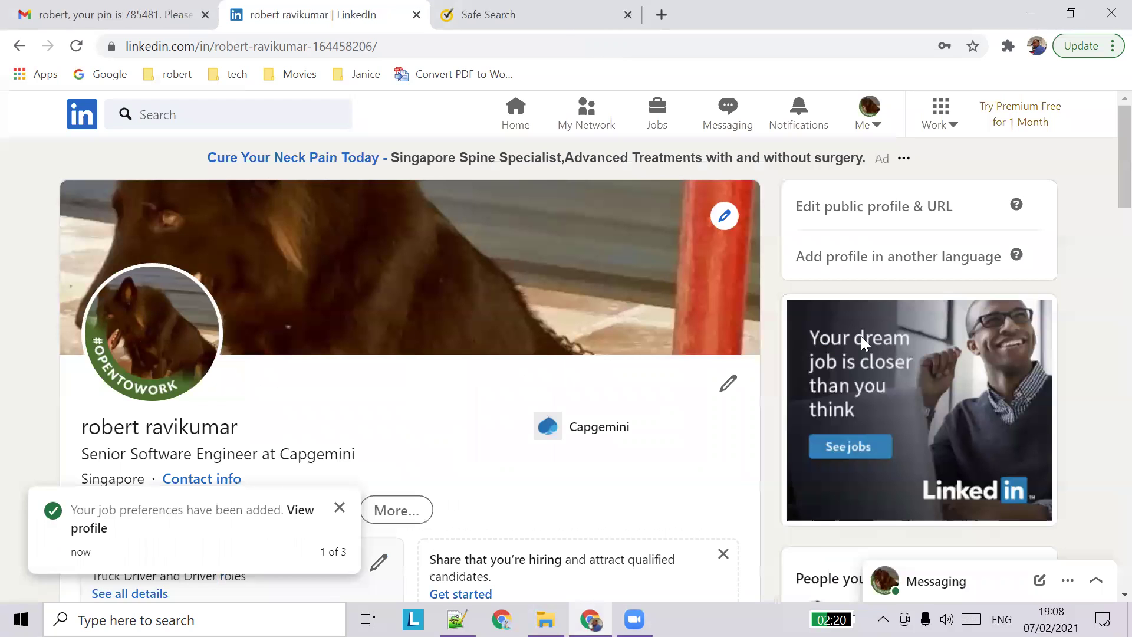
- Open the profile intro for editing, review its name, headline, position, location and industry fields, and save it
{"action": "left_click", "coordinate": [339, 511]}
{"action": "scroll", "coordinate": [308, 462], "scroll_direction": "down", "scroll_amount": 3}
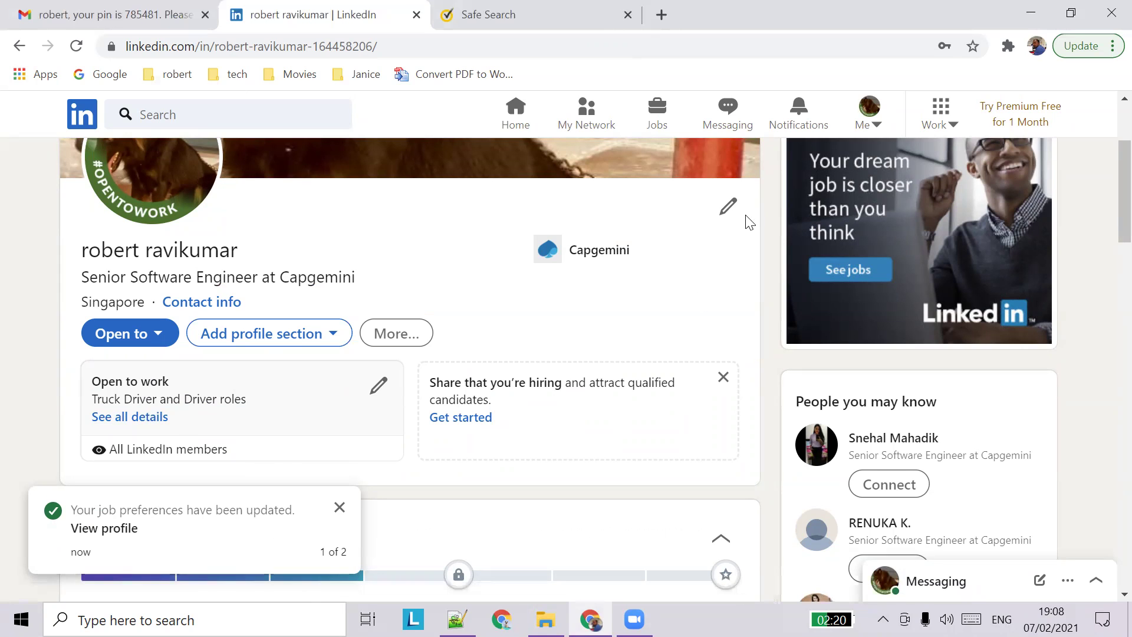
{"action": "left_click", "coordinate": [728, 206]}
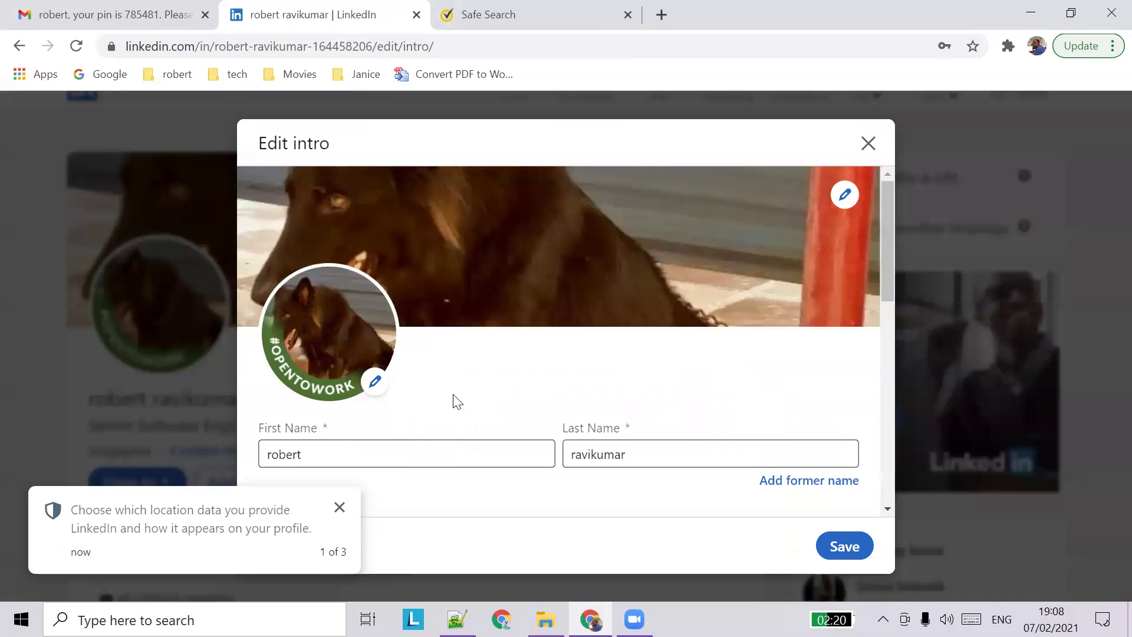
{"action": "scroll", "coordinate": [455, 396], "scroll_direction": "down", "scroll_amount": 4}
{"action": "scroll", "coordinate": [376, 330], "scroll_direction": "up", "scroll_amount": 4}
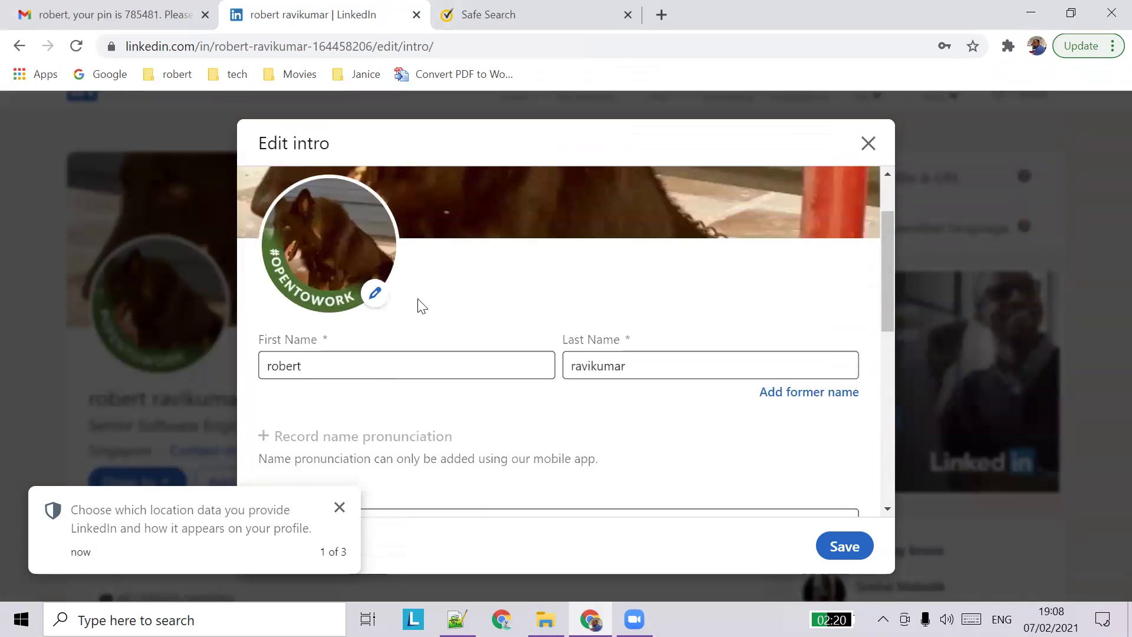
{"action": "scroll", "coordinate": [419, 305], "scroll_direction": "down", "scroll_amount": 7}
{"action": "scroll", "coordinate": [442, 305], "scroll_direction": "down", "scroll_amount": 1}
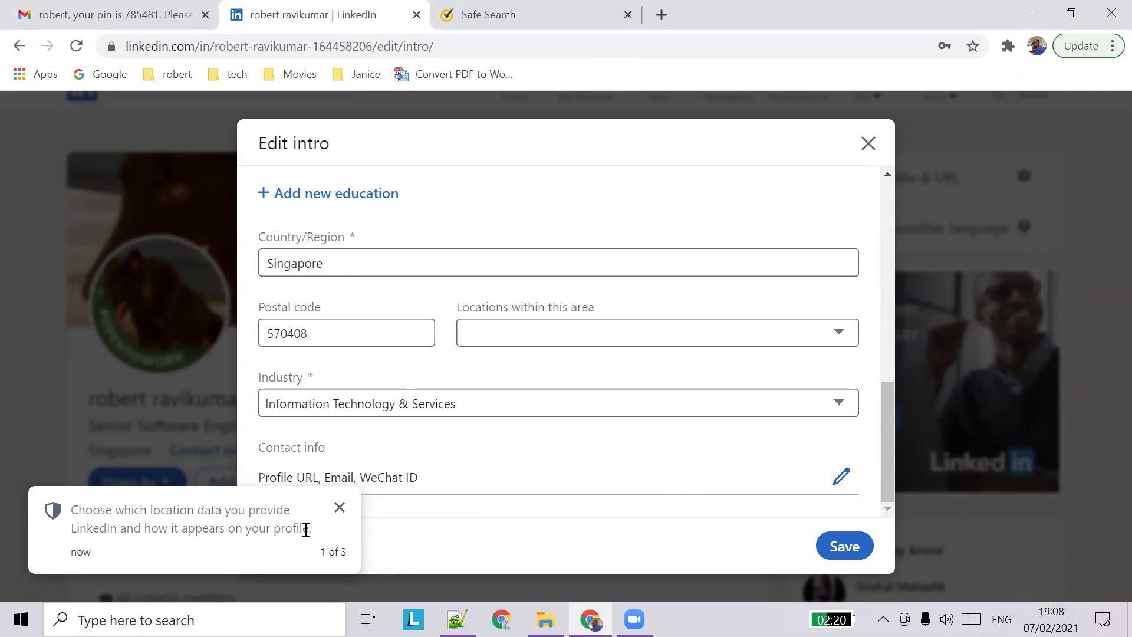
{"action": "left_click", "coordinate": [339, 507]}
{"action": "scroll", "coordinate": [511, 412], "scroll_direction": "up", "scroll_amount": 6}
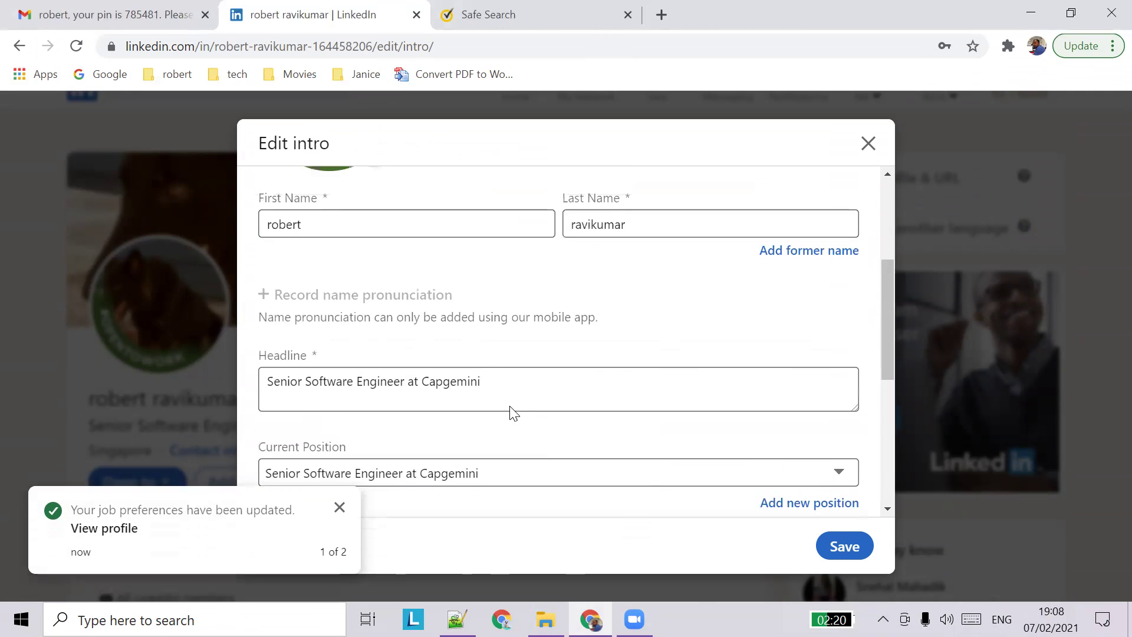
{"action": "scroll", "coordinate": [511, 412], "scroll_direction": "up", "scroll_amount": 3}
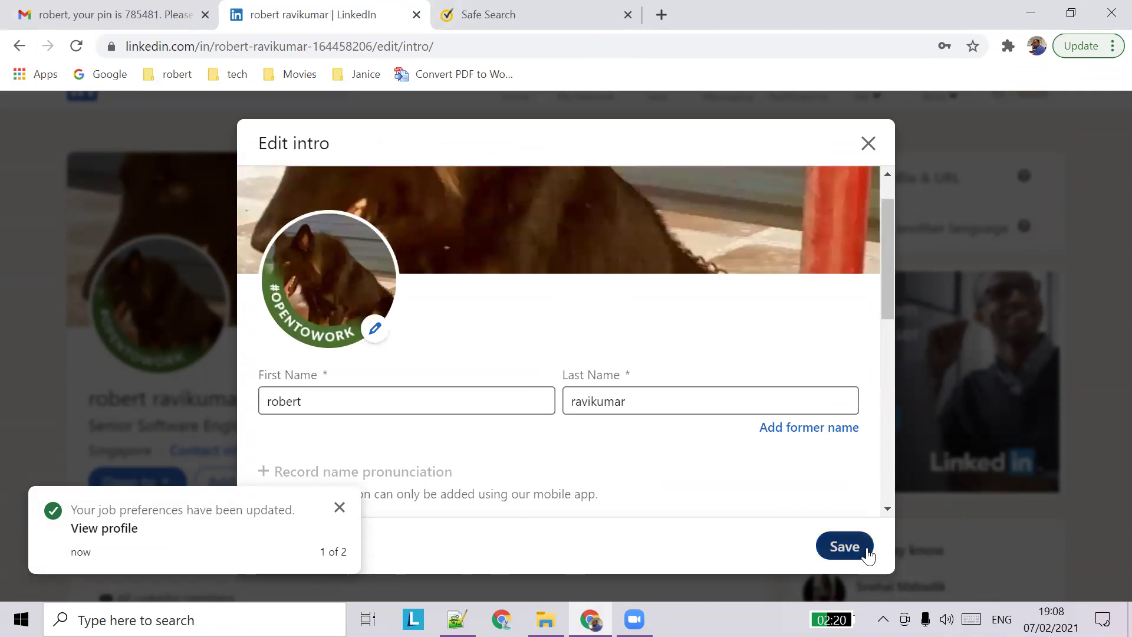
{"action": "left_click", "coordinate": [867, 550]}
- Dismiss the notifications and check the Open to work section of the profile
{"action": "left_click", "coordinate": [339, 489]}
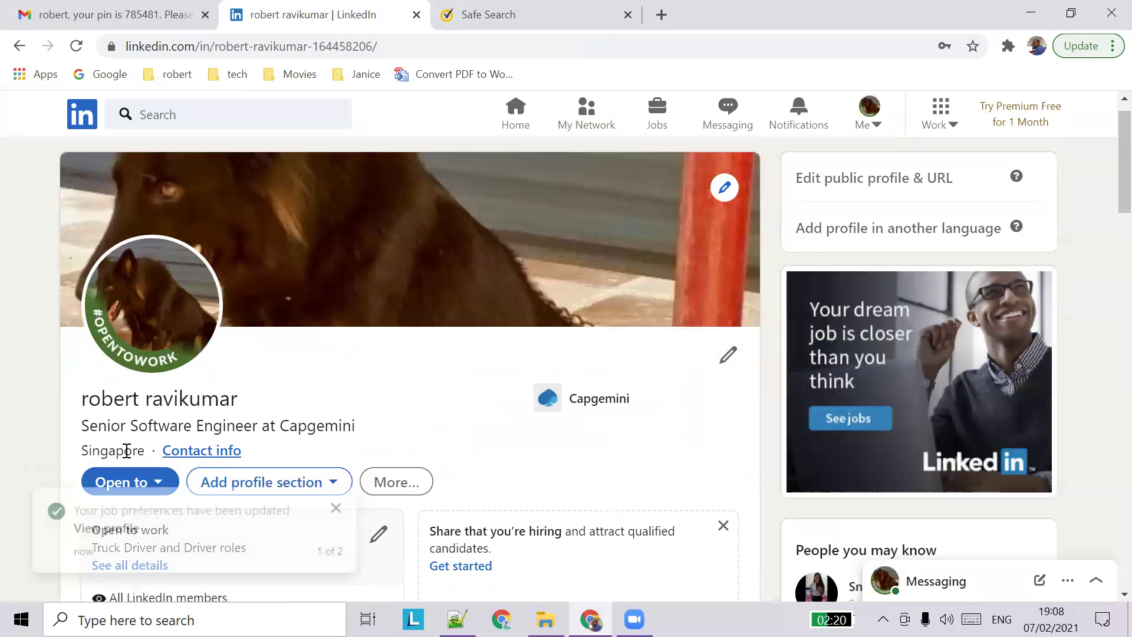
{"action": "left_click", "coordinate": [340, 510]}
{"action": "scroll", "coordinate": [569, 285], "scroll_direction": "down", "scroll_amount": 5}
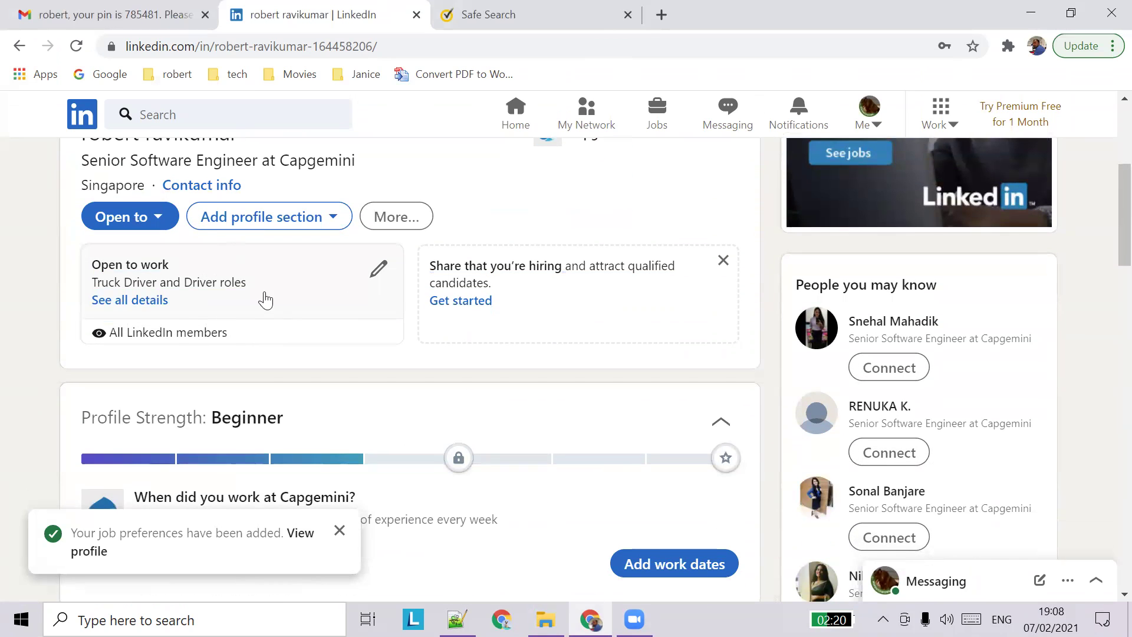
- Check who can see the Open to work details and look over the profile's remaining sections
{"action": "left_click_drag", "start_coordinate": [105, 344], "coordinate": [240, 327]}
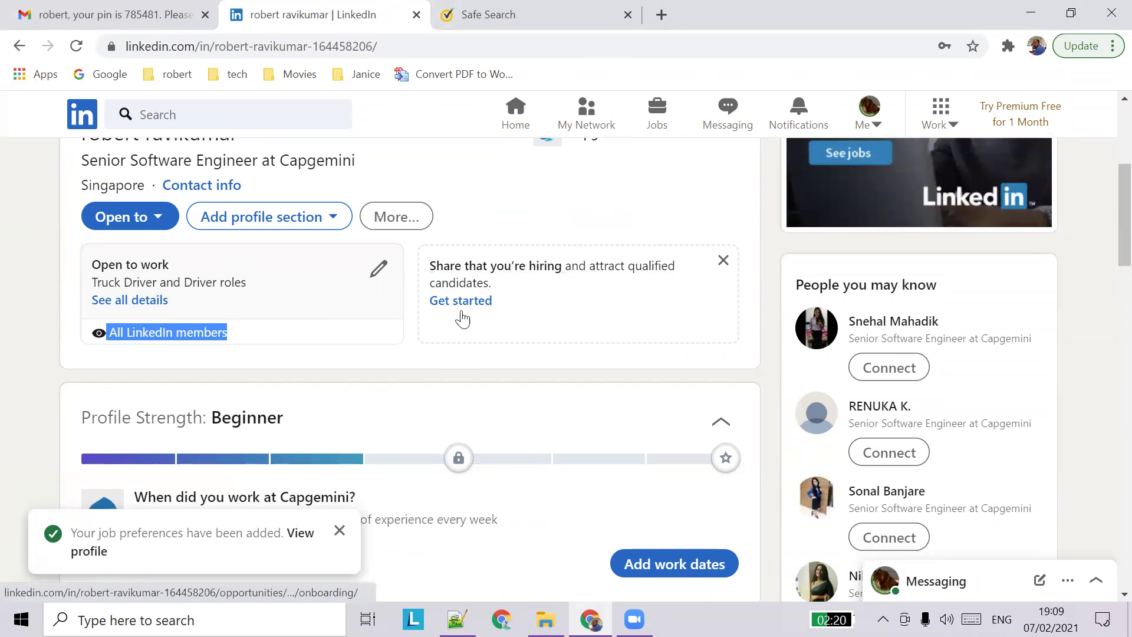
{"action": "scroll", "coordinate": [380, 346], "scroll_direction": "up", "scroll_amount": 3}
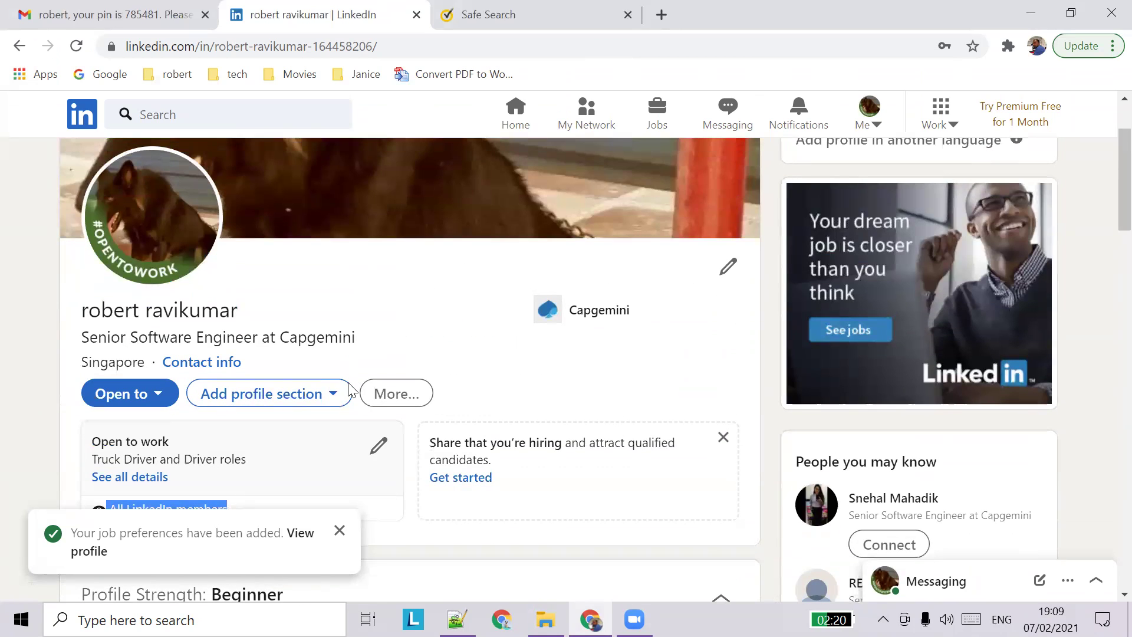
{"action": "scroll", "coordinate": [526, 340], "scroll_direction": "down", "scroll_amount": 3}
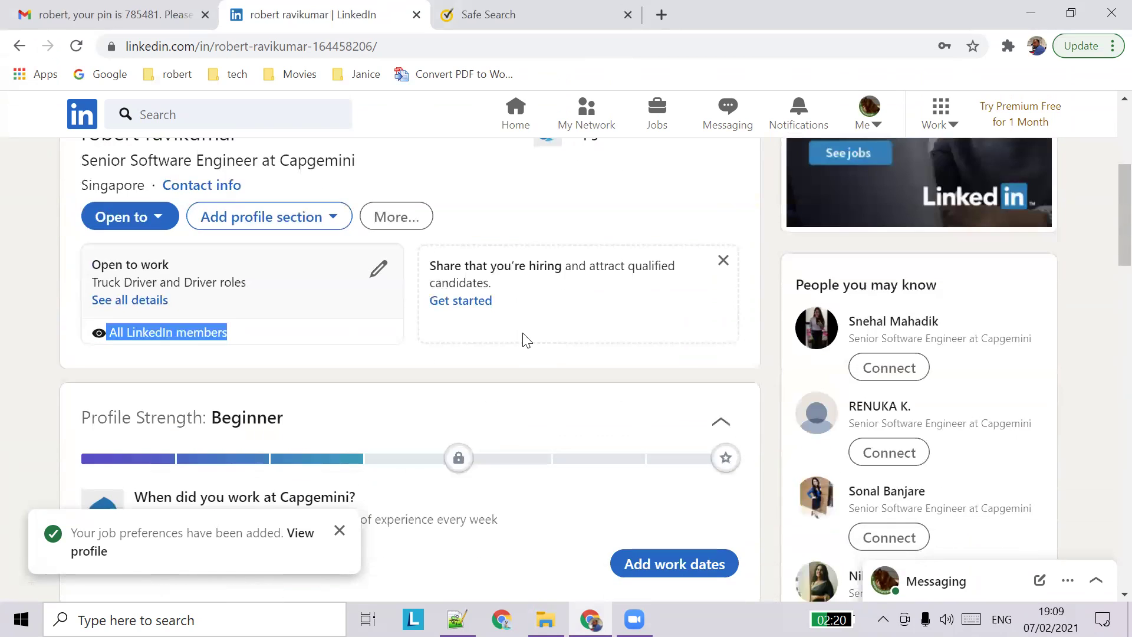
{"action": "scroll", "coordinate": [526, 340], "scroll_direction": "down", "scroll_amount": 3}
{"action": "scroll", "coordinate": [522, 340], "scroll_direction": "down", "scroll_amount": 6}
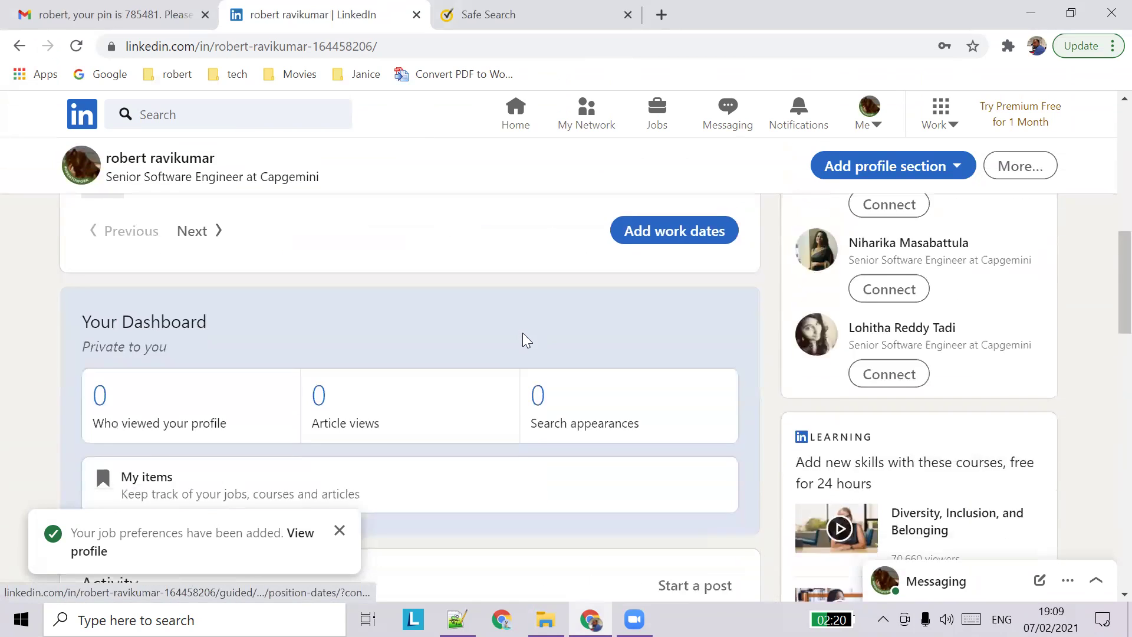
{"action": "scroll", "coordinate": [522, 340], "scroll_direction": "up", "scroll_amount": 8}
{"action": "scroll", "coordinate": [524, 339], "scroll_direction": "up", "scroll_amount": 6}
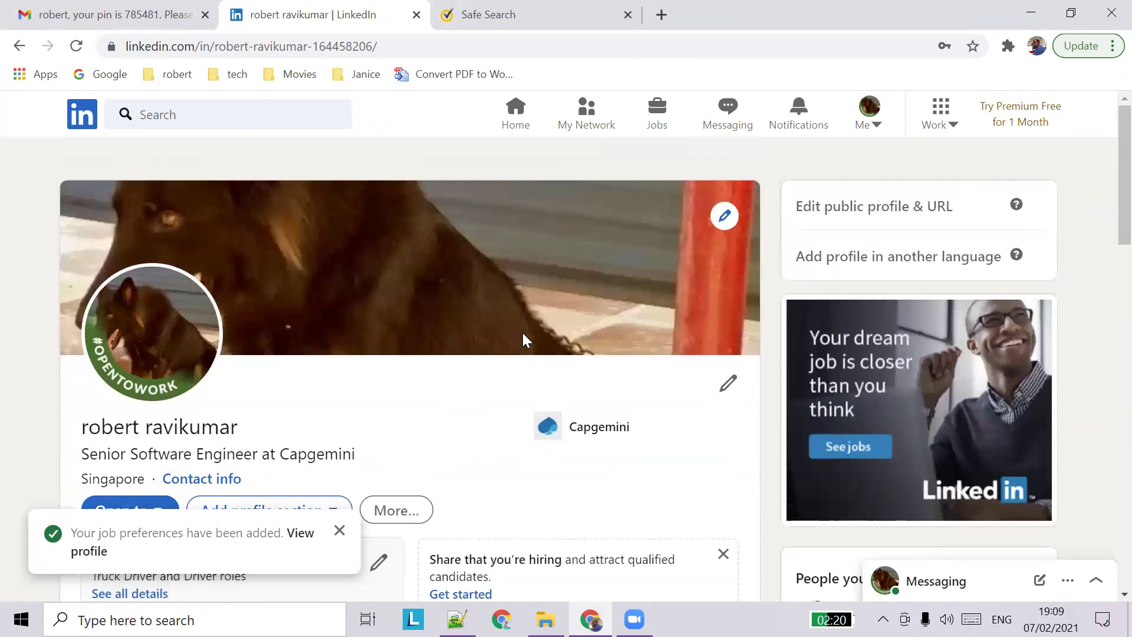
{"action": "scroll", "coordinate": [523, 335], "scroll_direction": "down", "scroll_amount": 3}
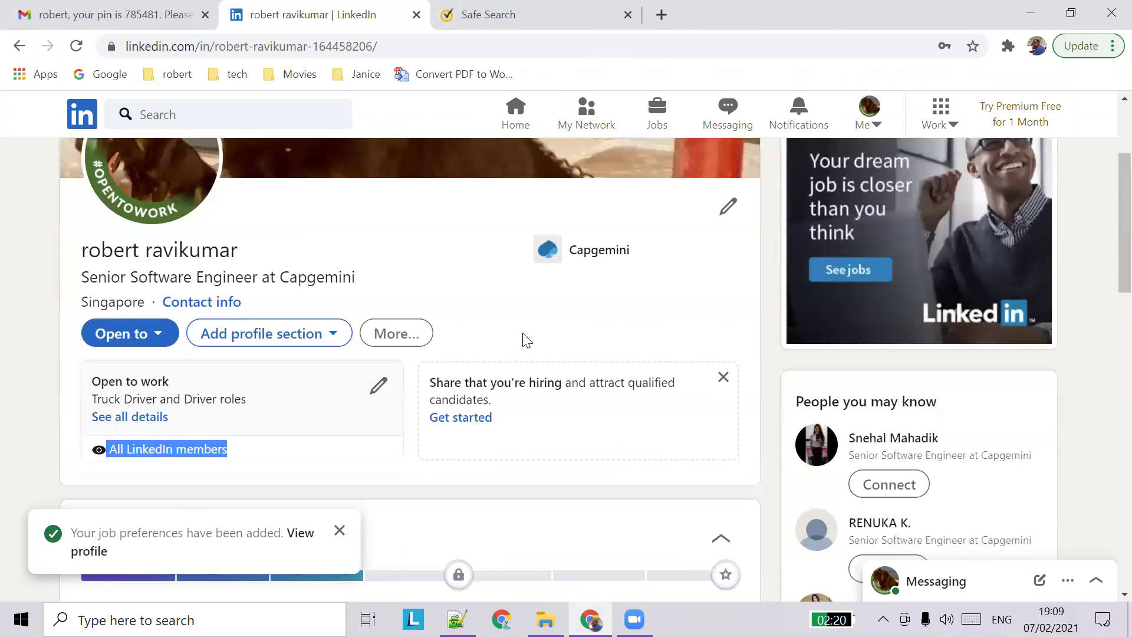
- Choose to add an About summary as a new profile section
{"action": "left_click", "coordinate": [306, 345]}
{"action": "left_click", "coordinate": [413, 370]}
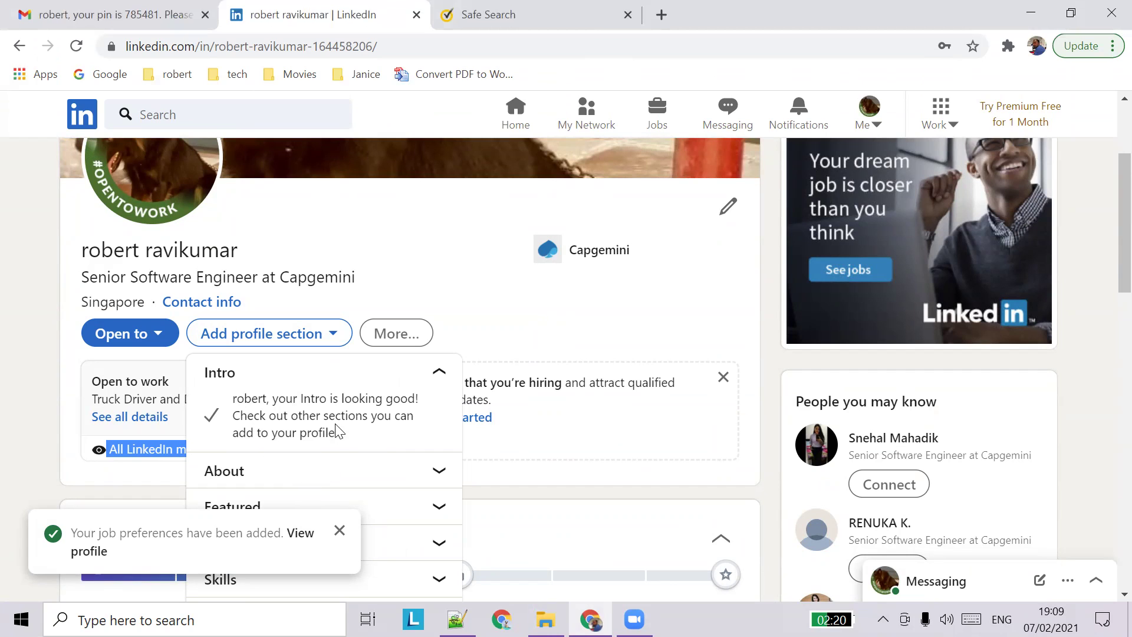
{"action": "scroll", "coordinate": [330, 430], "scroll_direction": "down", "scroll_amount": 1}
{"action": "left_click", "coordinate": [407, 383]}
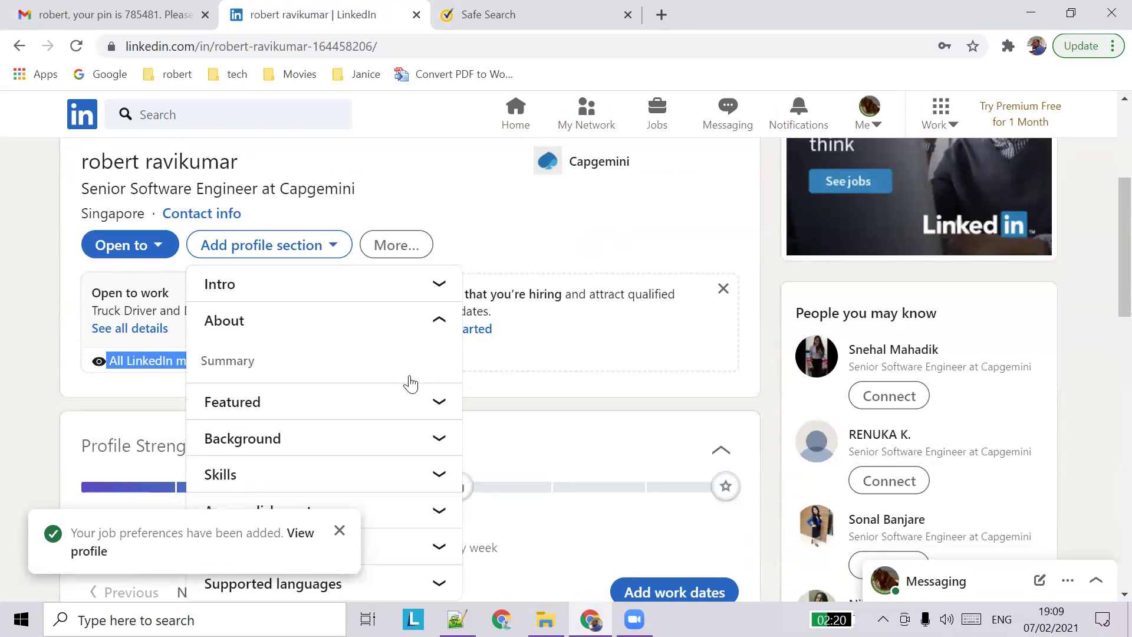
{"action": "left_click", "coordinate": [232, 368]}
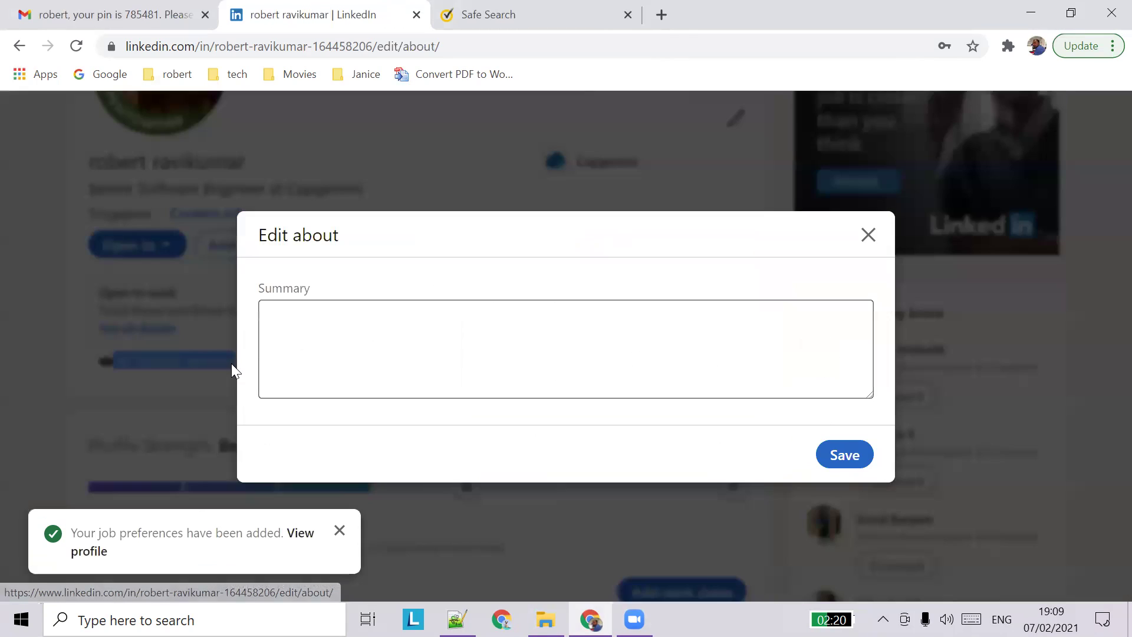
- Write in the summary "I have 12 years of truck driving experience ." and "I have an license to drive in singapore malaysia and india"
{"action": "left_click", "coordinate": [448, 329]}
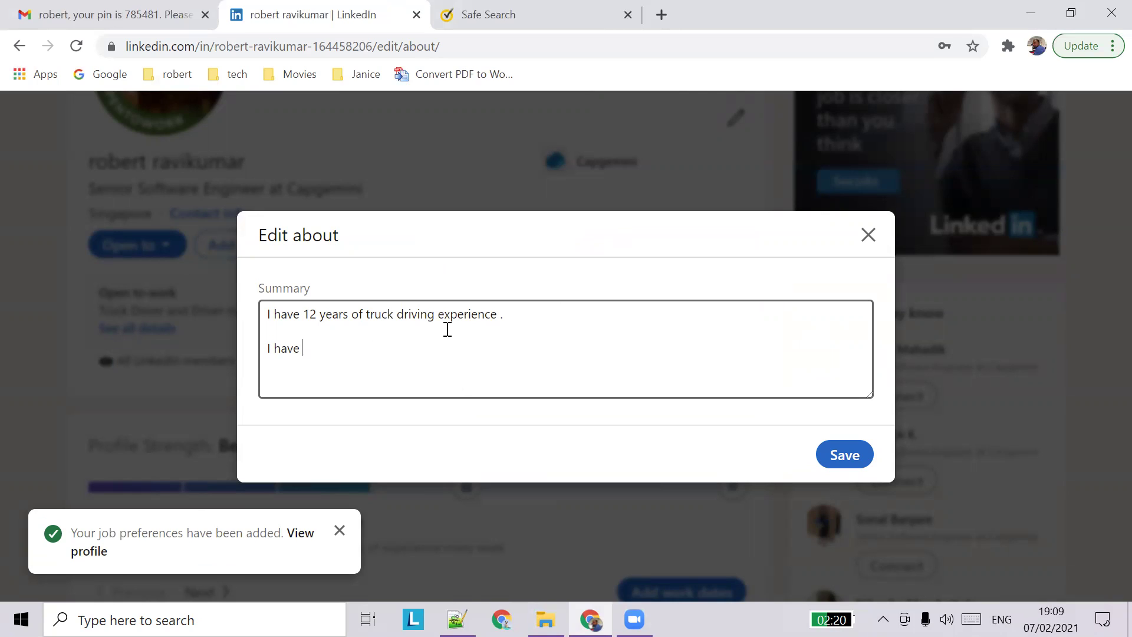
{"action": "type", "text": "e"}
{"action": "key", "text": "BackSpace"}
{"action": "key", "text": "BackSpace"}
{"action": "type", "text": "nse to drive i"}
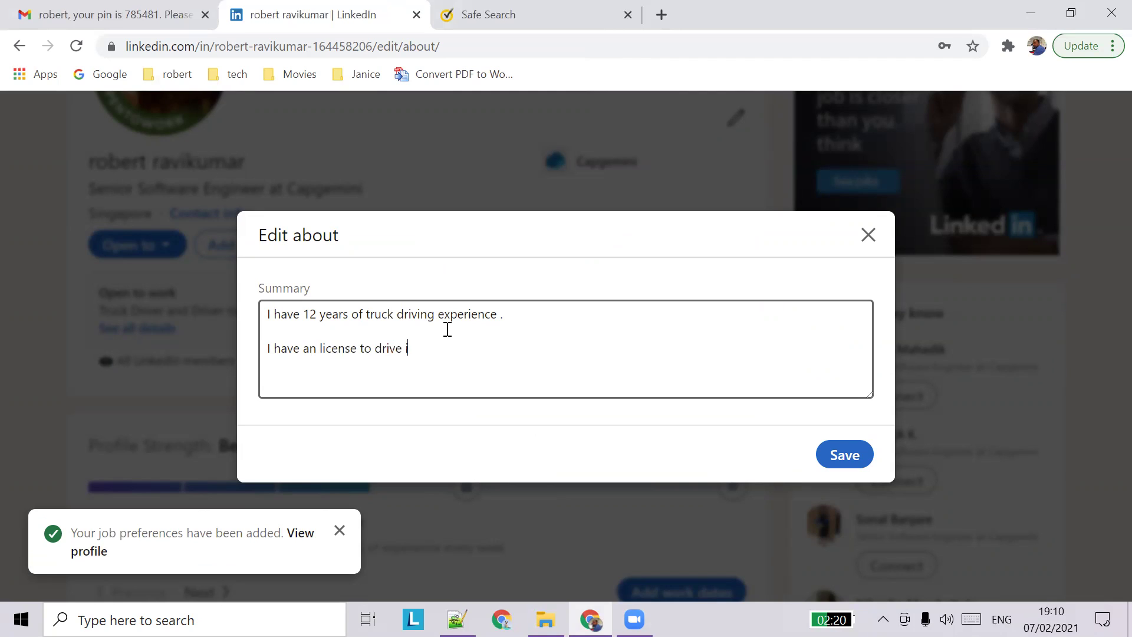
{"action": "type", "text": "n singapore malaysia and india"}
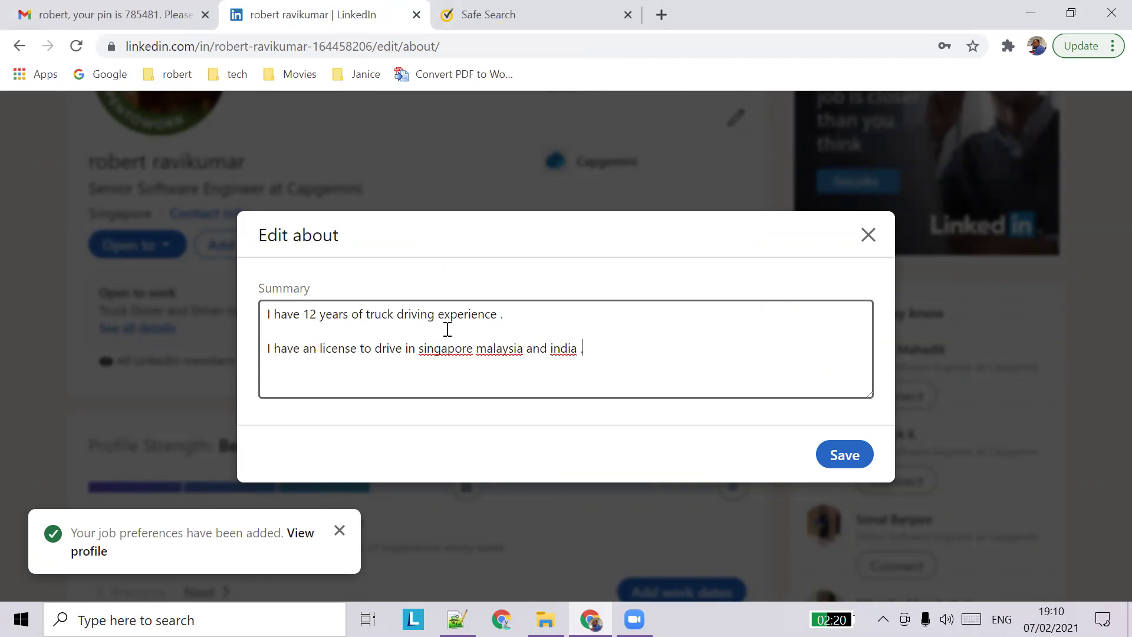
- Add the line "i have driven trucks like mercedes and ashok leyland." to the summary and insert a comma after "singapore"
{"action": "type", "text": " .  i ha"}
{"action": "type", "text": "ve ddriven"}
{"action": "left_click", "coordinate": [473, 348]}
{"action": "type", "text": ","}
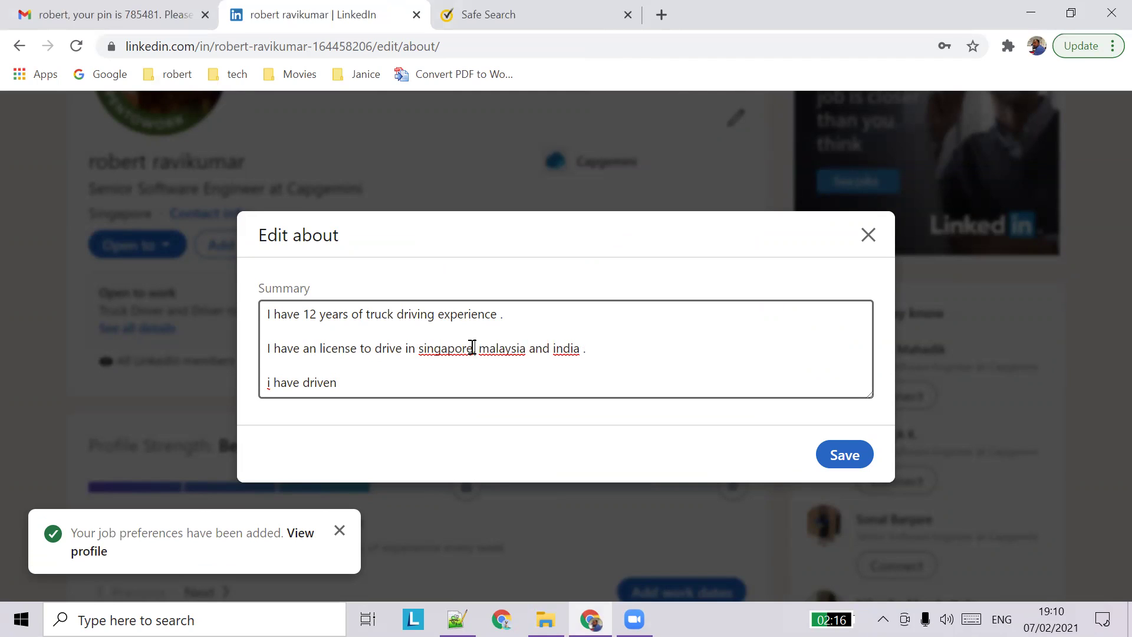
{"action": "key", "text": "Home"}
{"action": "type", "text": "cks"}
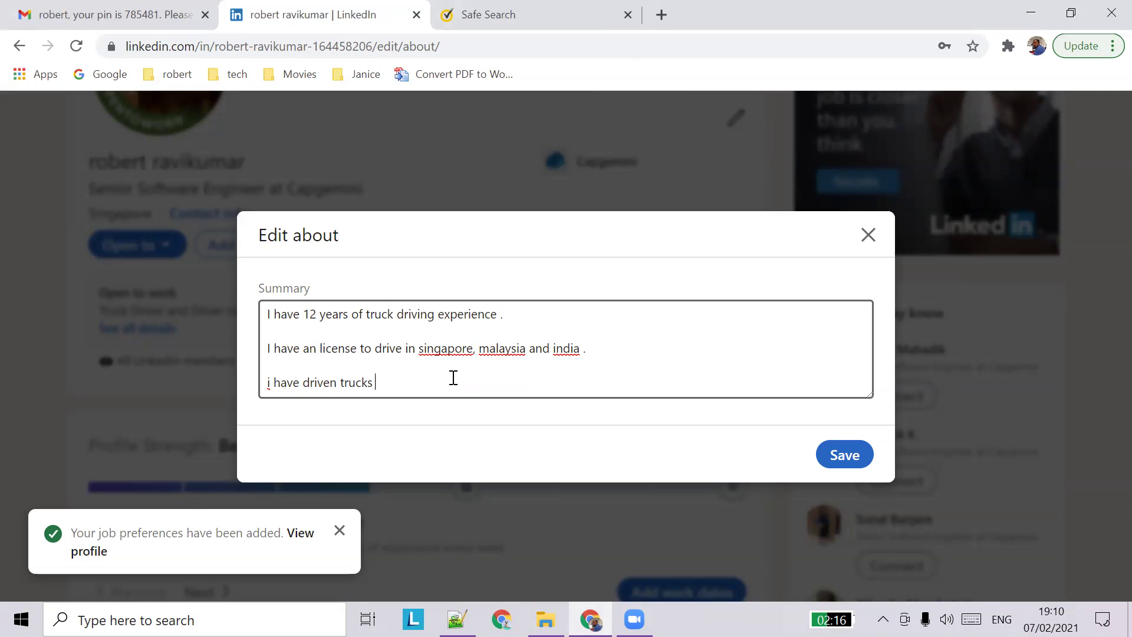
{"action": "type", "text": " like mre"}
{"action": "type", "text": "and"}
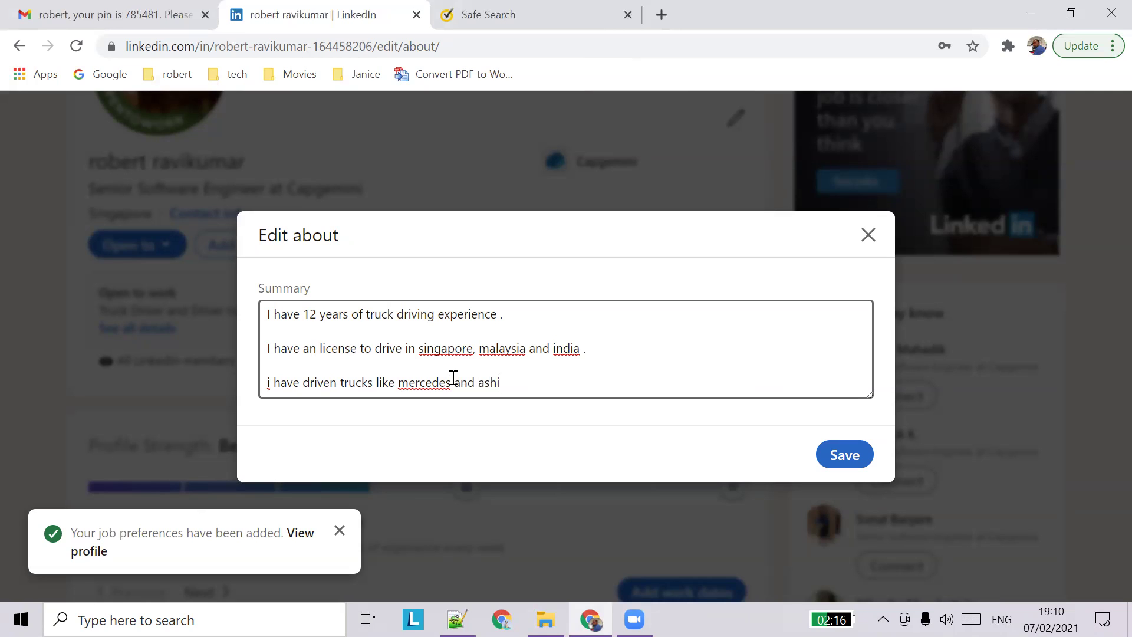
{"action": "type", "text": "ashok leyland."}
- Capitalise the "I" that starts the last summary line and remove the blank lines between the three sentences
{"action": "left_click", "coordinate": [514, 317]}
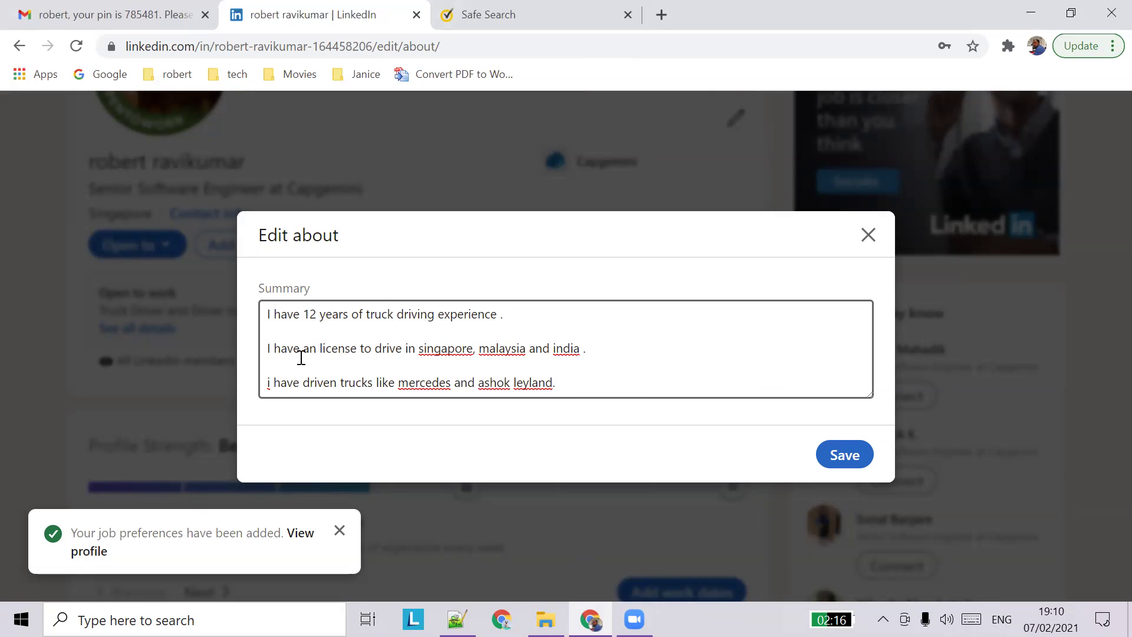
{"action": "left_click", "coordinate": [268, 382]}
{"action": "key", "text": "Delete"}
{"action": "type", "text": "I"}
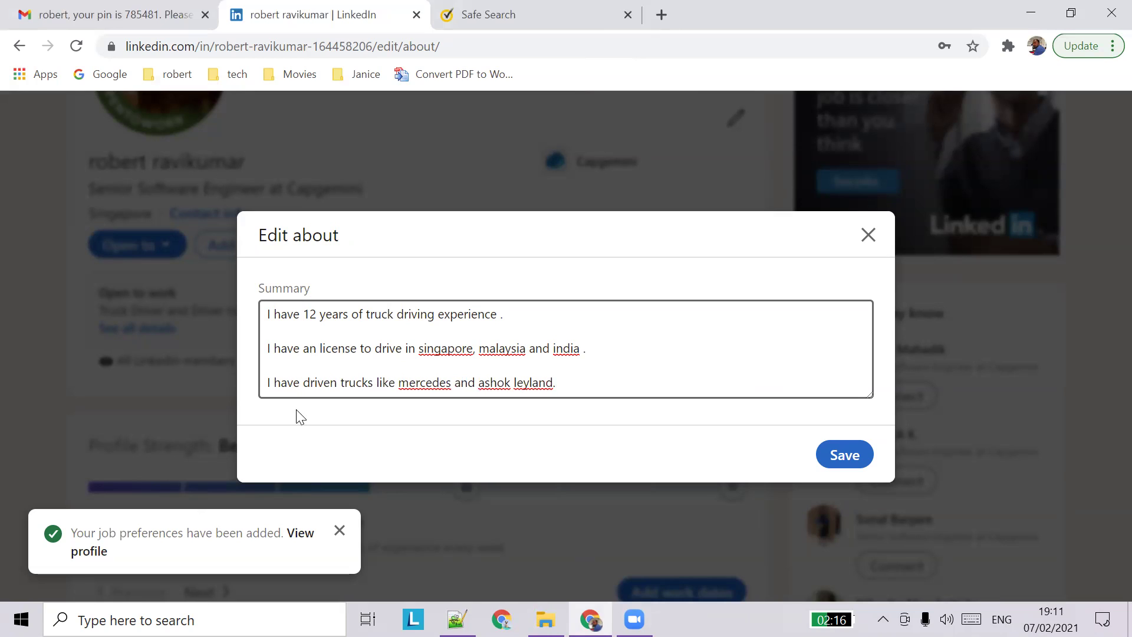
{"action": "left_click", "coordinate": [599, 348]}
{"action": "key", "text": "Delete"}
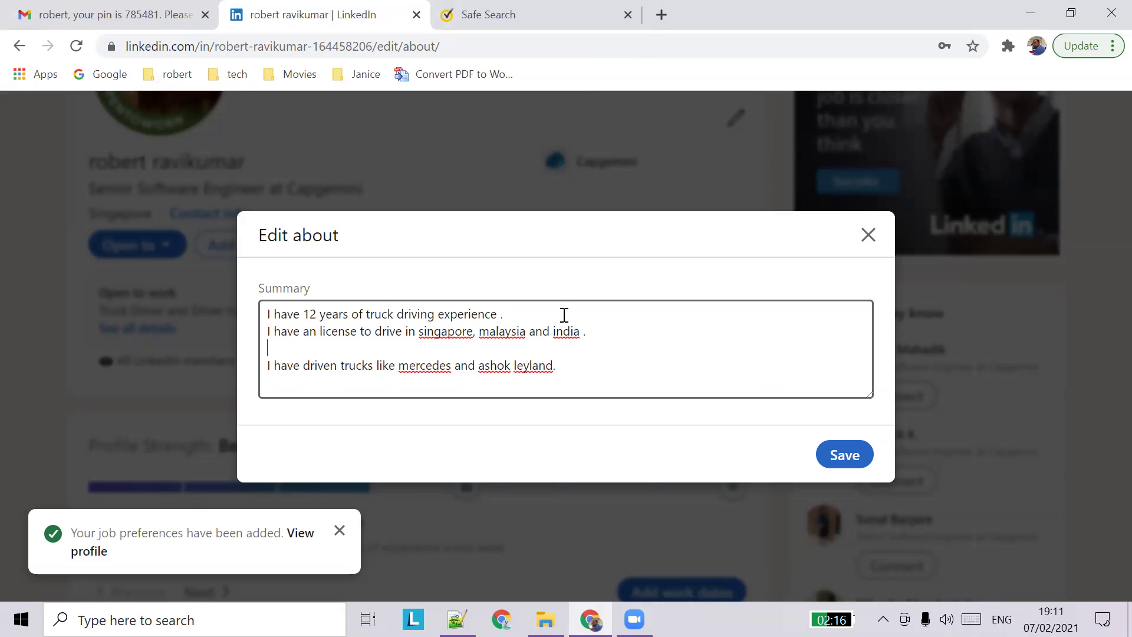
{"action": "key", "text": "Delete"}
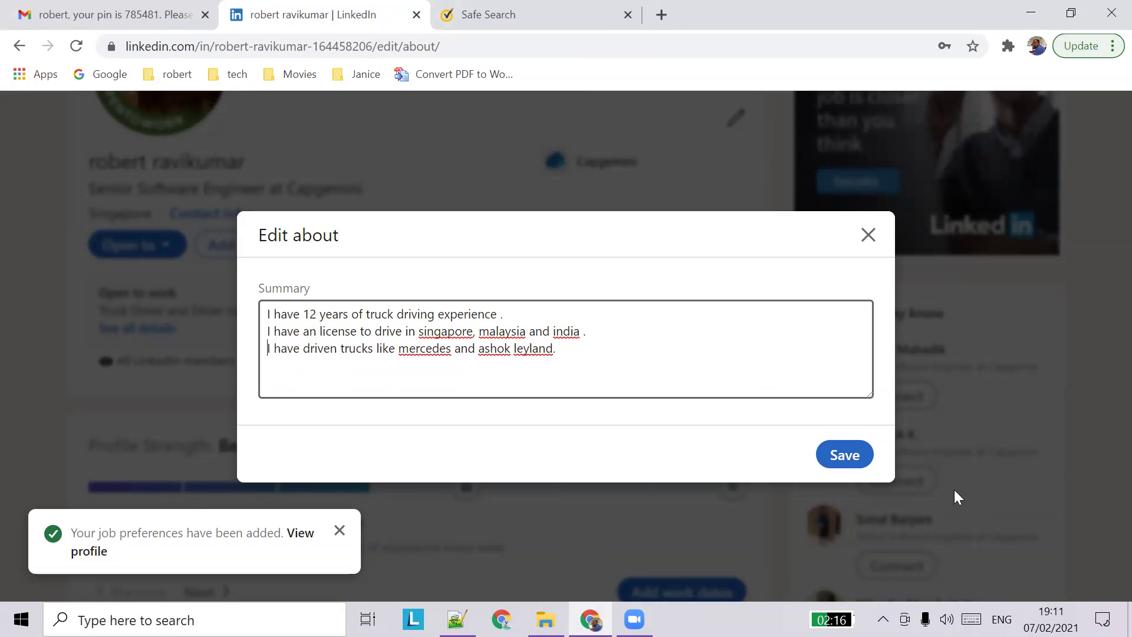
- Save the About summary and dismiss the profile strength message and the job preferences notification
{"action": "left_click", "coordinate": [852, 457]}
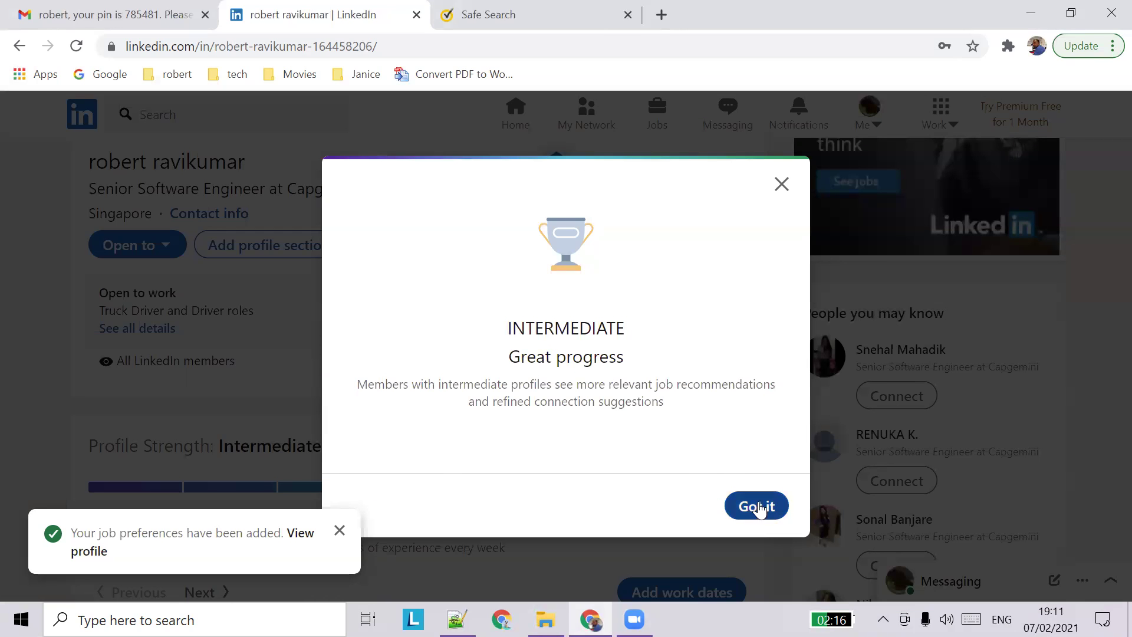
{"action": "left_click", "coordinate": [757, 506]}
{"action": "scroll", "coordinate": [430, 353], "scroll_direction": "down", "scroll_amount": 7}
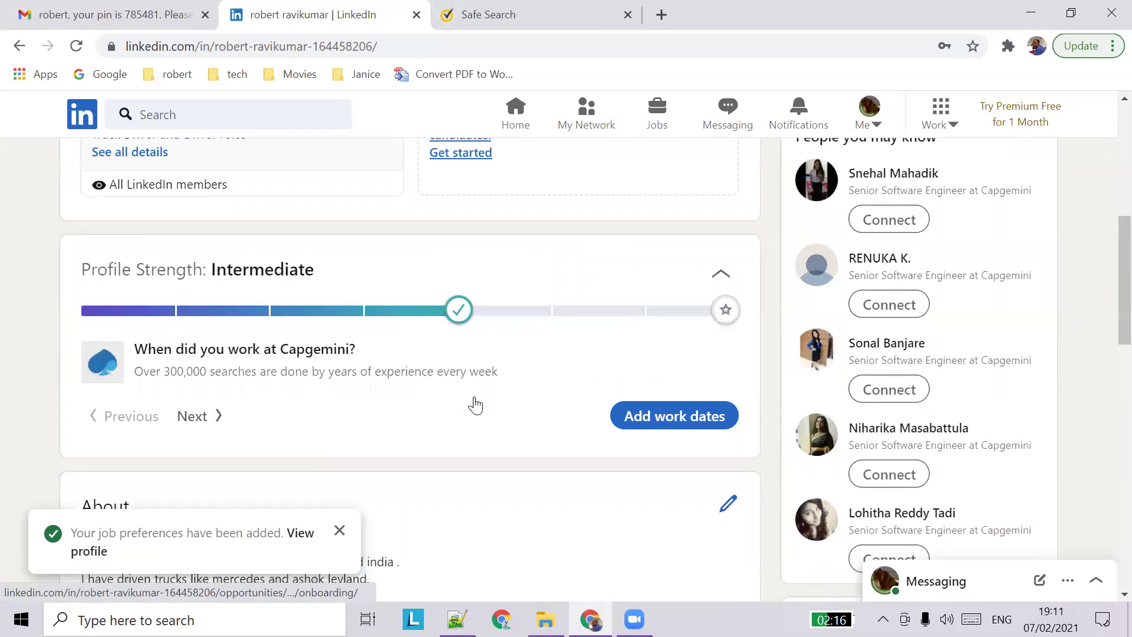
{"action": "left_click", "coordinate": [338, 530]}
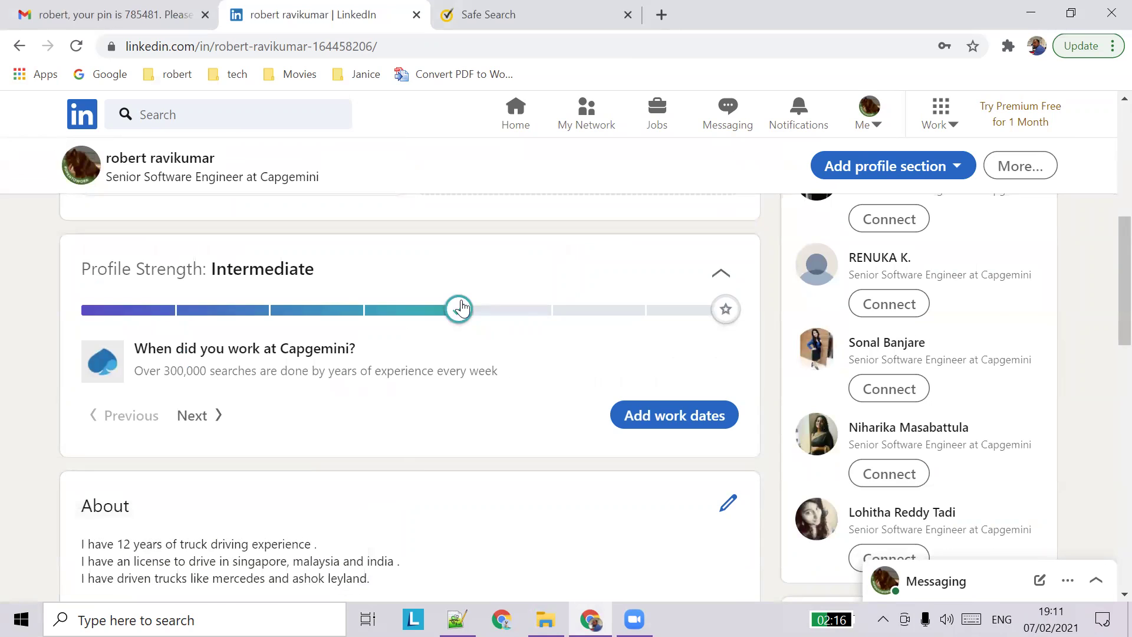
{"action": "scroll", "coordinate": [646, 263], "scroll_direction": "up", "scroll_amount": 7}
- Open the profile in a new browser tab and check the text of its About section
{"action": "left_click", "coordinate": [865, 128]}
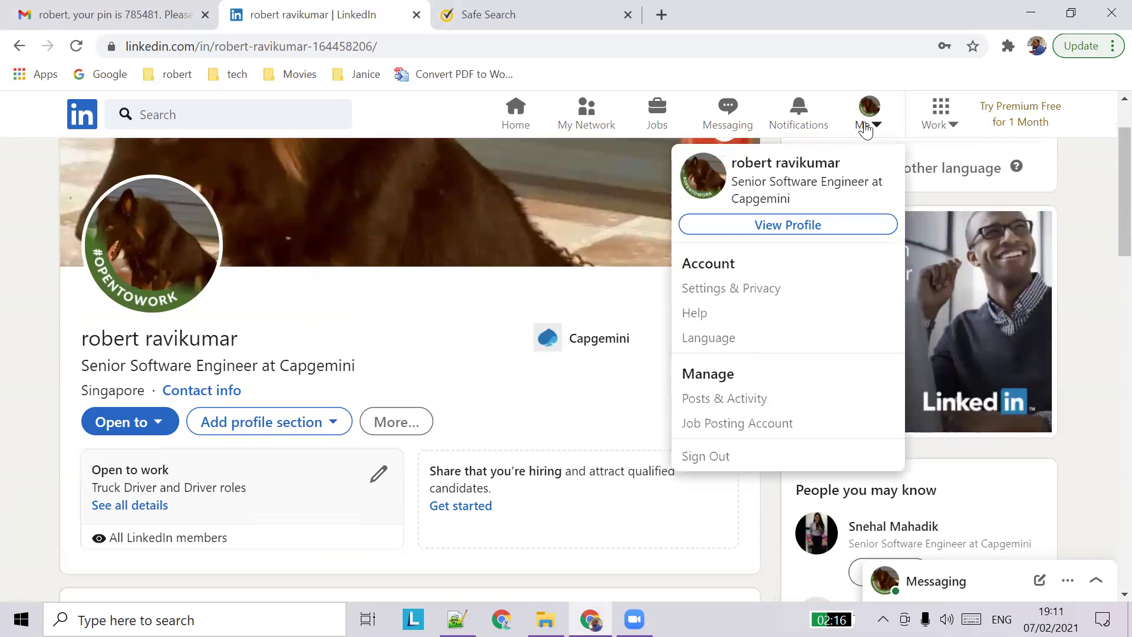
{"action": "right_click", "coordinate": [785, 224]}
{"action": "left_click", "coordinate": [803, 240]}
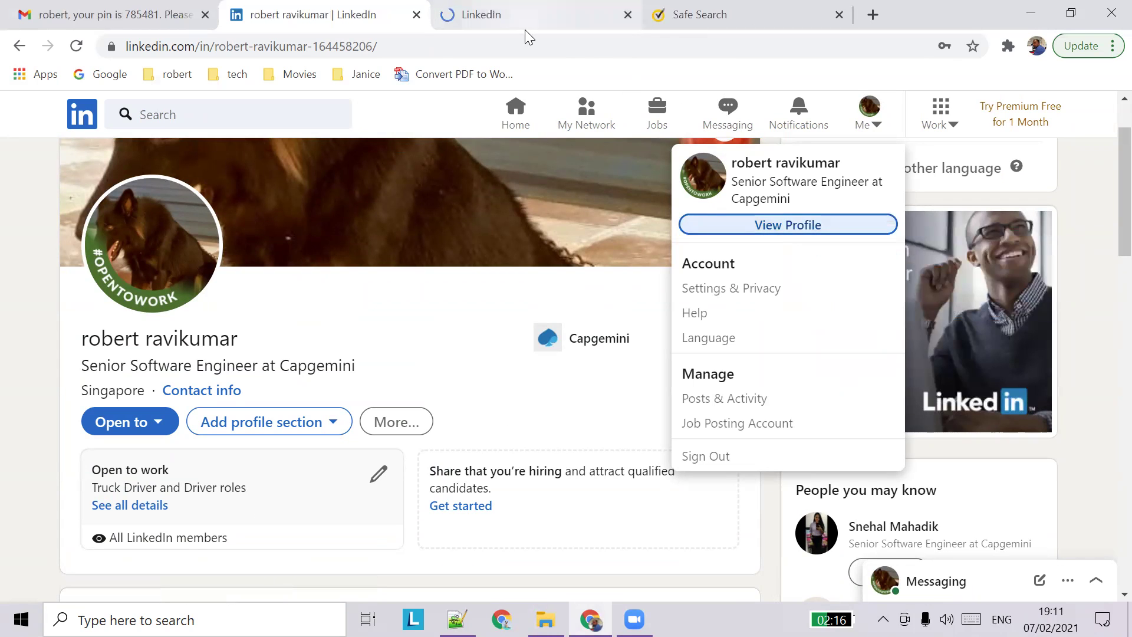
{"action": "left_click", "coordinate": [524, 29]}
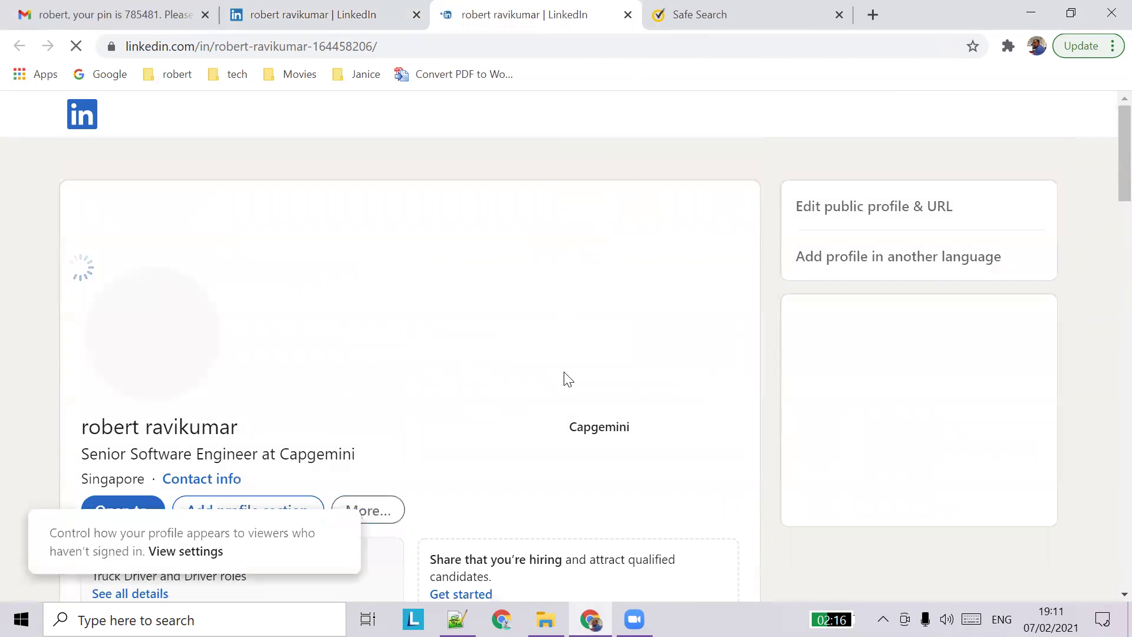
{"action": "scroll", "coordinate": [565, 377], "scroll_direction": "down", "scroll_amount": 5}
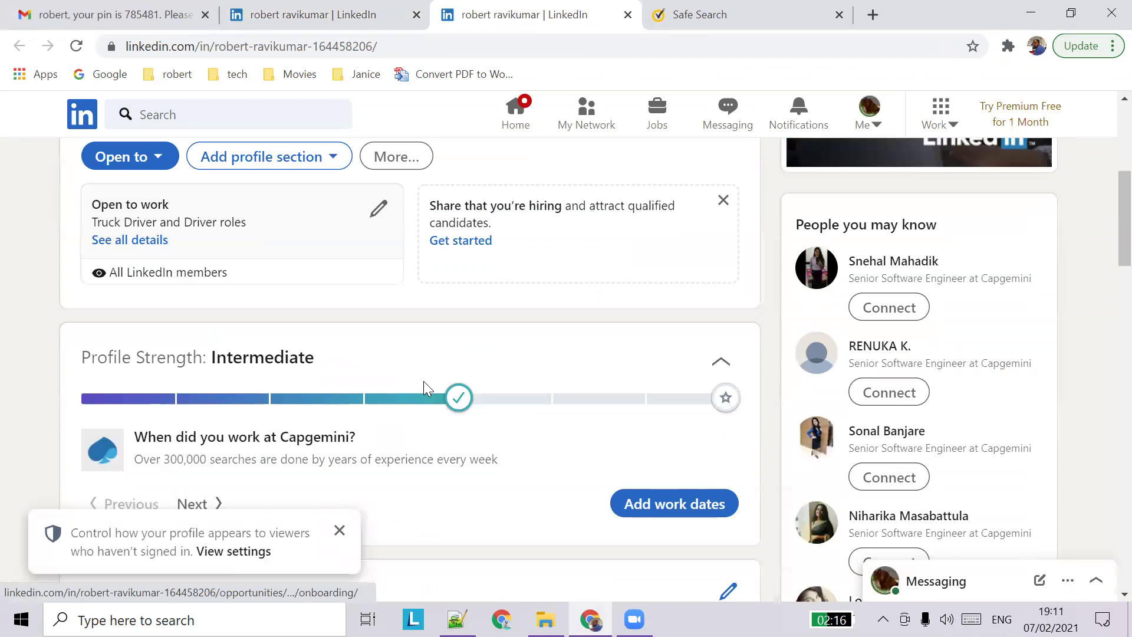
{"action": "scroll", "coordinate": [497, 451], "scroll_direction": "down", "scroll_amount": 4}
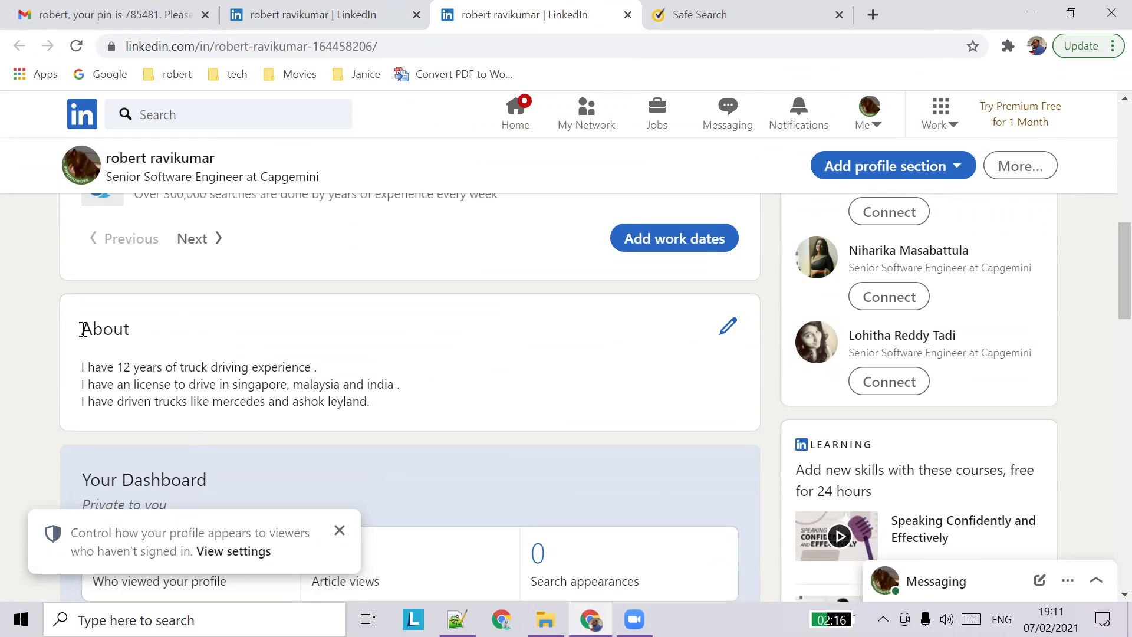
{"action": "left_click_drag", "start_coordinate": [84, 329], "coordinate": [136, 329]}
{"action": "left_click_drag", "start_coordinate": [80, 369], "coordinate": [389, 405]}
- Review the profile from the intro and Open to work details down to Experience, dismissing the profile visibility notification
{"action": "scroll", "coordinate": [448, 204], "scroll_direction": "up", "scroll_amount": 3}
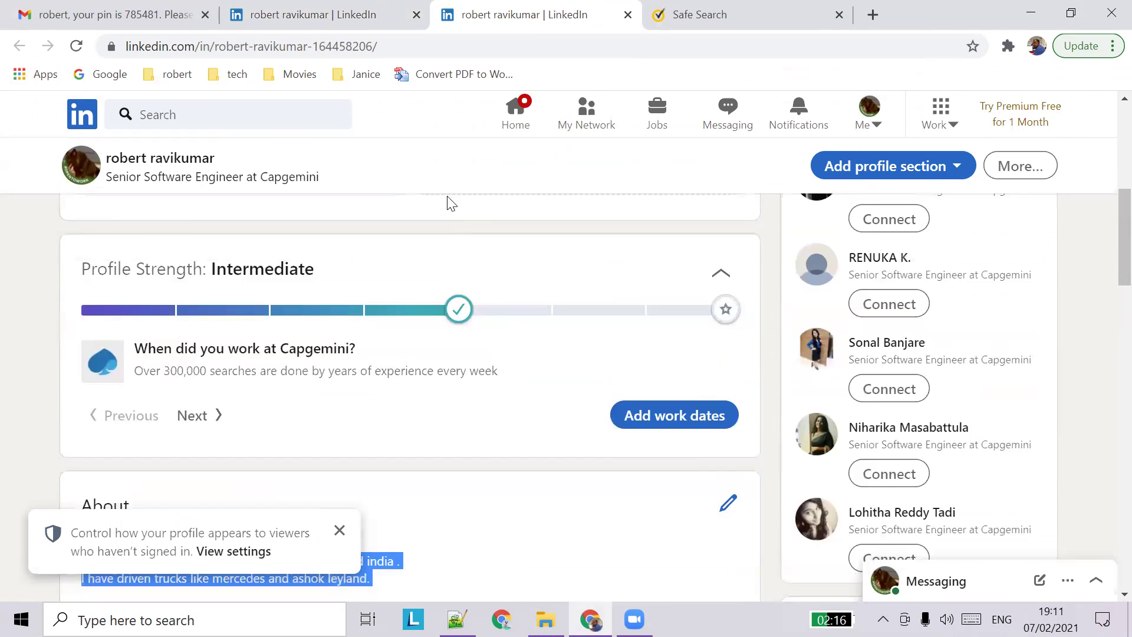
{"action": "scroll", "coordinate": [448, 203], "scroll_direction": "up", "scroll_amount": 3}
{"action": "scroll", "coordinate": [518, 290], "scroll_direction": "down", "scroll_amount": 1}
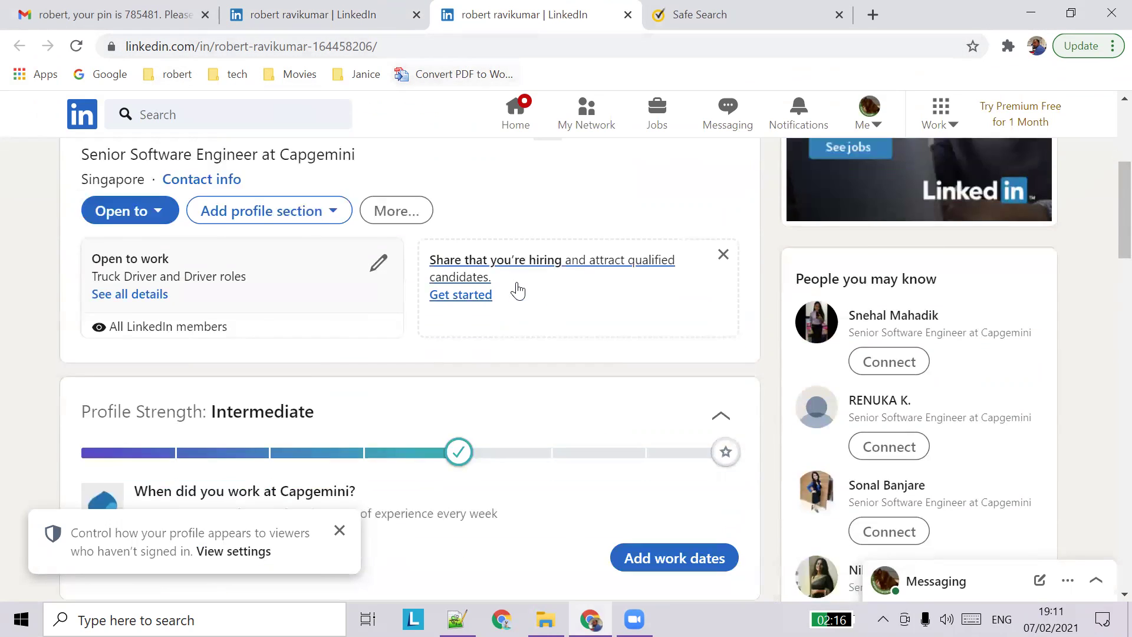
{"action": "scroll", "coordinate": [517, 291], "scroll_direction": "down", "scroll_amount": 4}
{"action": "scroll", "coordinate": [517, 289], "scroll_direction": "up", "scroll_amount": 9}
{"action": "scroll", "coordinate": [471, 324], "scroll_direction": "down", "scroll_amount": 9}
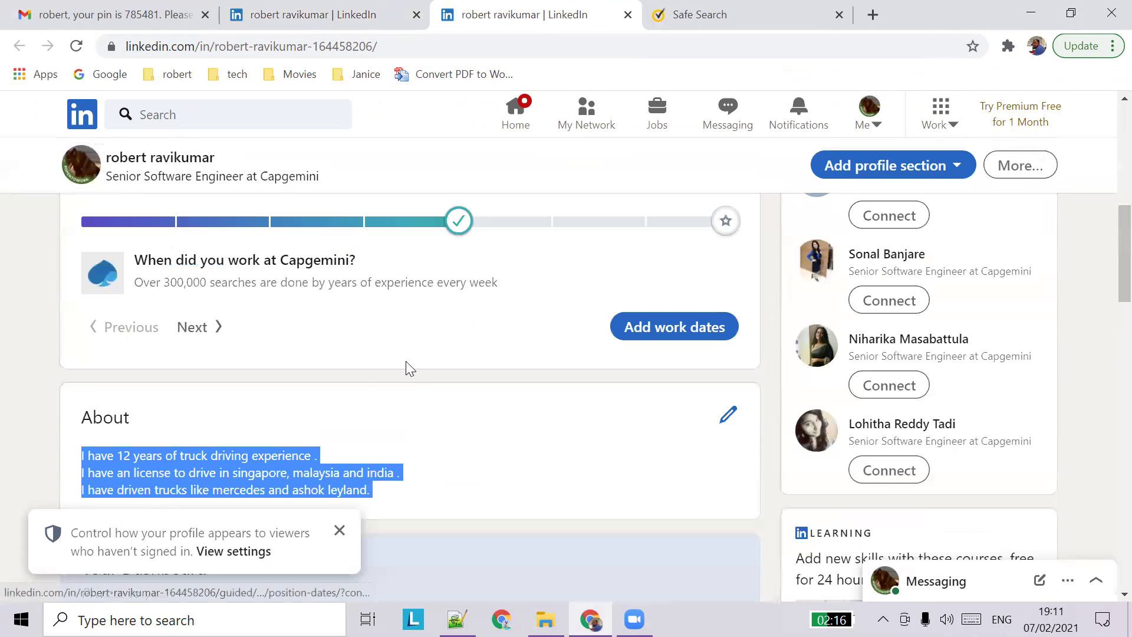
{"action": "scroll", "coordinate": [166, 422], "scroll_direction": "down", "scroll_amount": 5}
{"action": "scroll", "coordinate": [309, 370], "scroll_direction": "up", "scroll_amount": 3}
{"action": "left_click", "coordinate": [308, 374]}
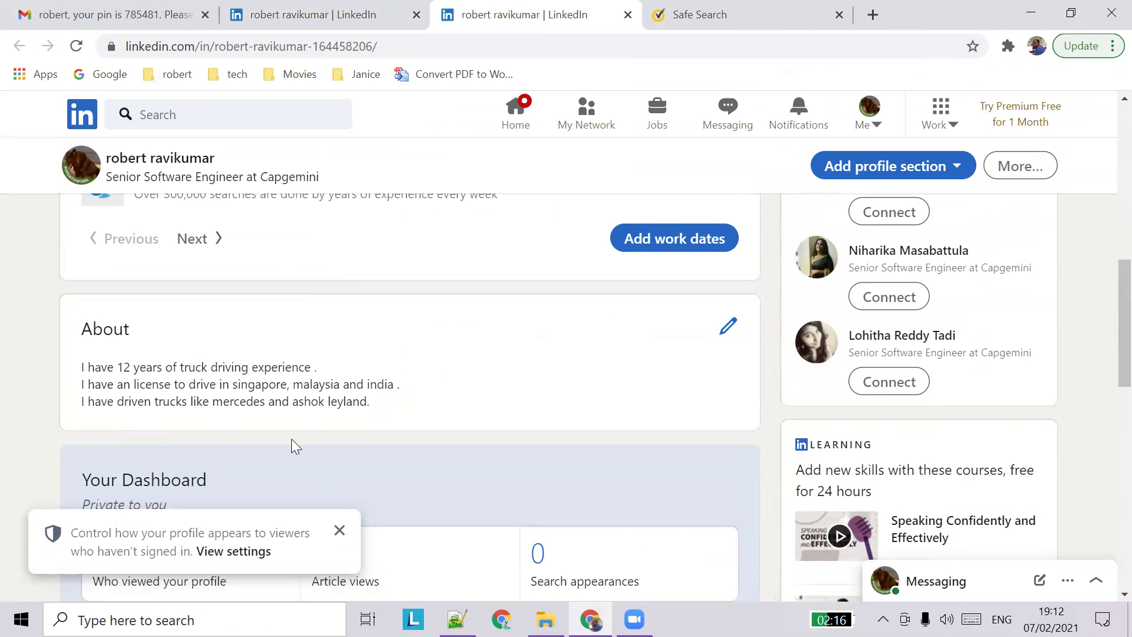
{"action": "left_click", "coordinate": [347, 531]}
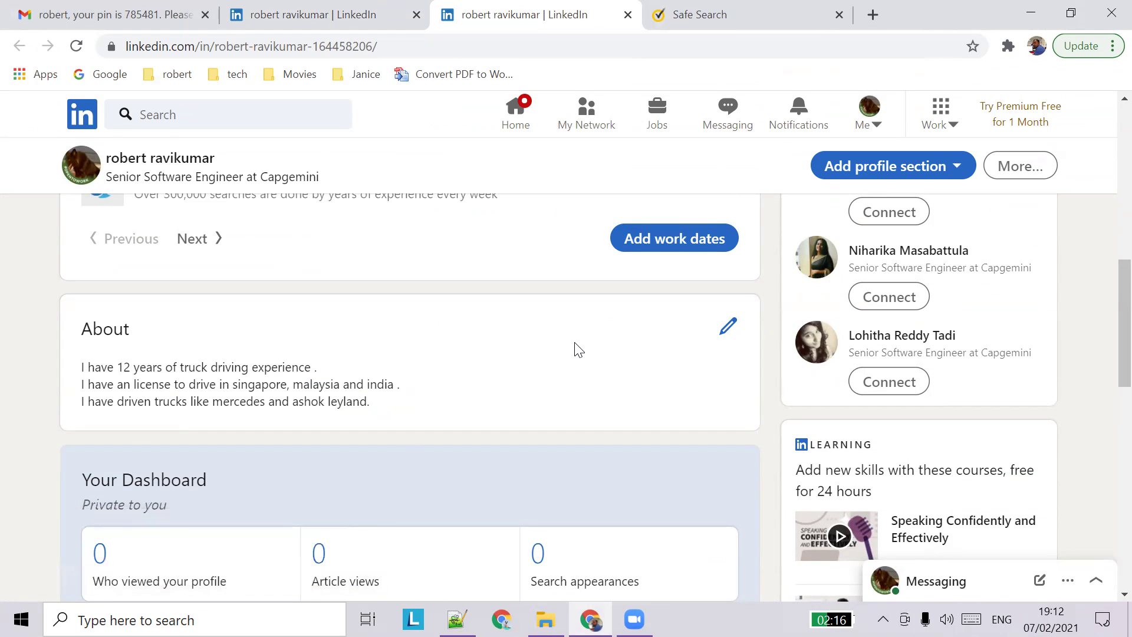
{"action": "scroll", "coordinate": [578, 350], "scroll_direction": "up", "scroll_amount": 3}
{"action": "scroll", "coordinate": [578, 350], "scroll_direction": "down", "scroll_amount": 7}
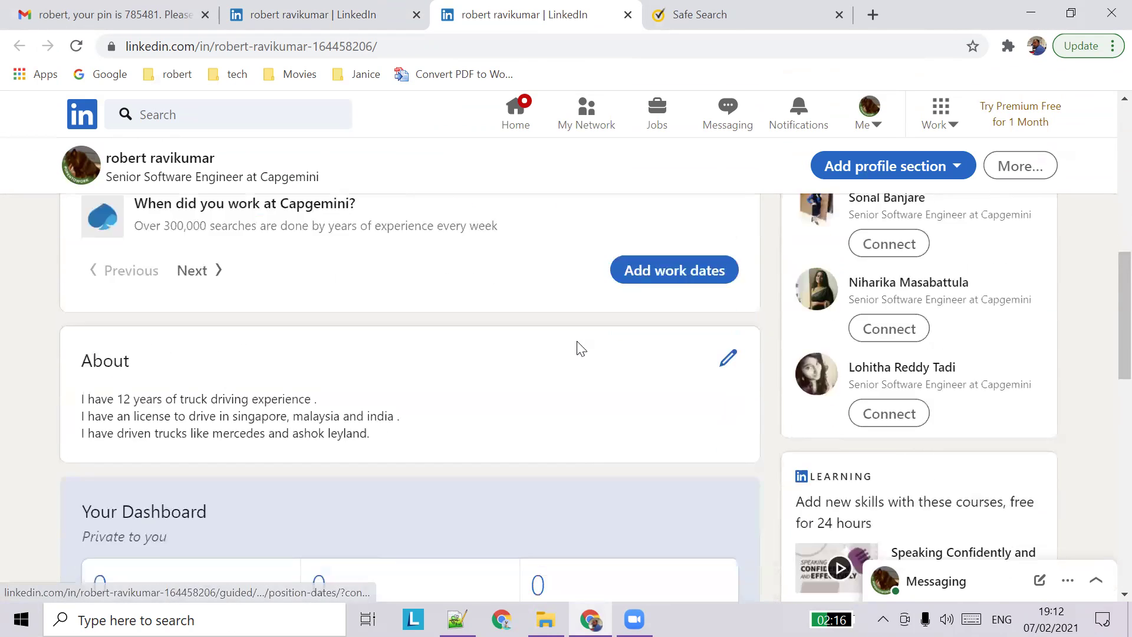
{"action": "scroll", "coordinate": [256, 438], "scroll_direction": "down", "scroll_amount": 3}
{"action": "scroll", "coordinate": [255, 438], "scroll_direction": "up", "scroll_amount": 12}
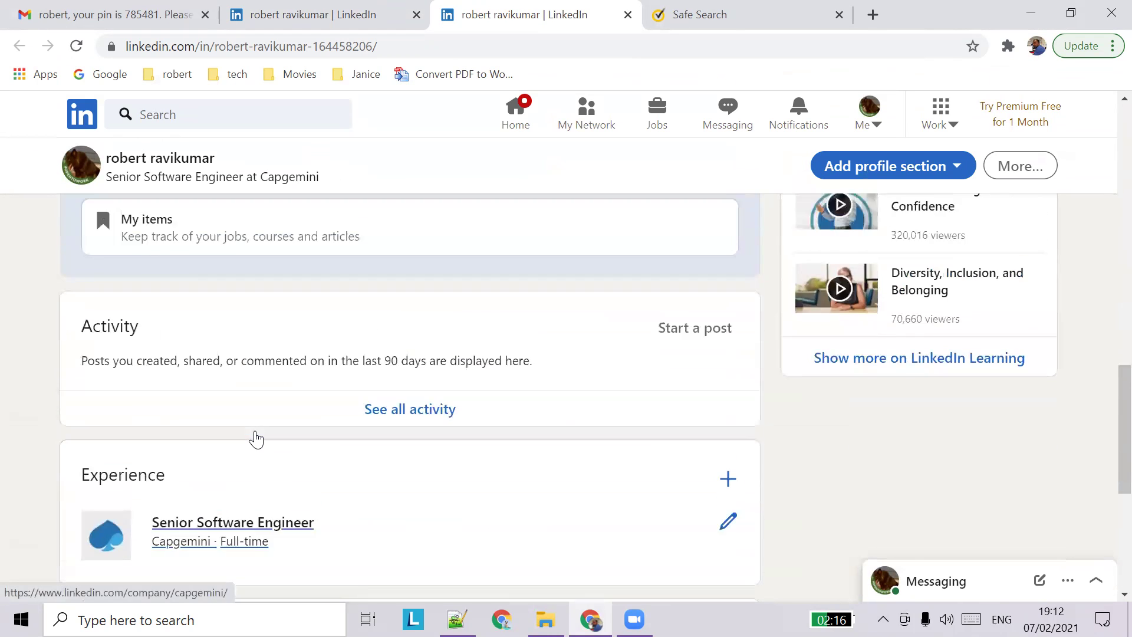
{"action": "scroll", "coordinate": [255, 438], "scroll_direction": "up", "scroll_amount": 3}
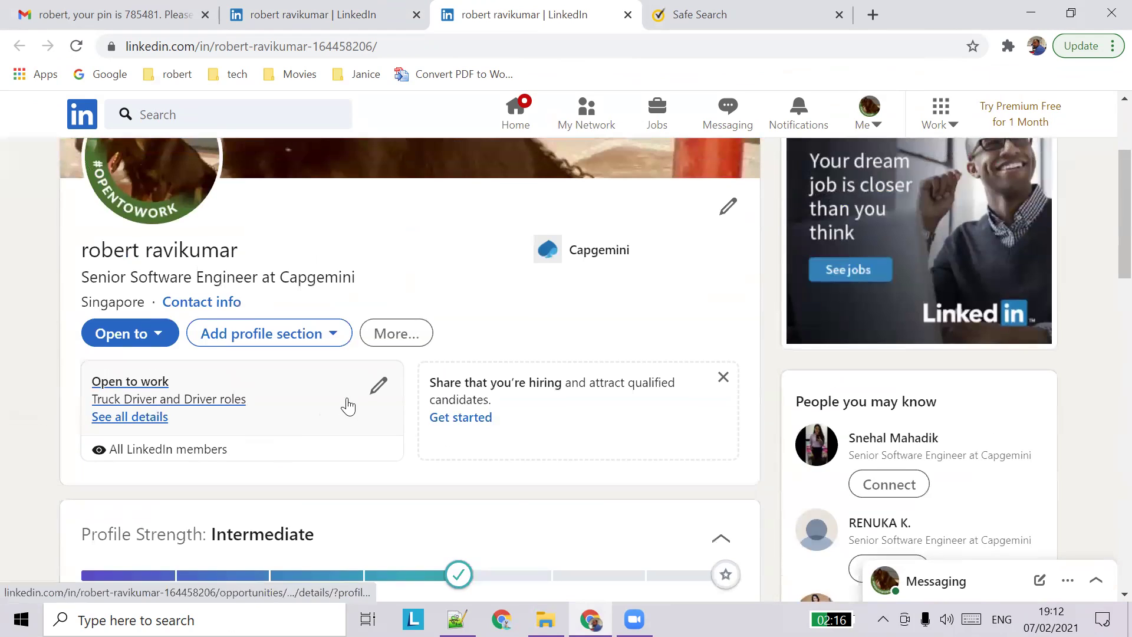
- Look through the About, Featured and Background sections that can be added to the profile, and start a new work experience entry
{"action": "left_click", "coordinate": [335, 336]}
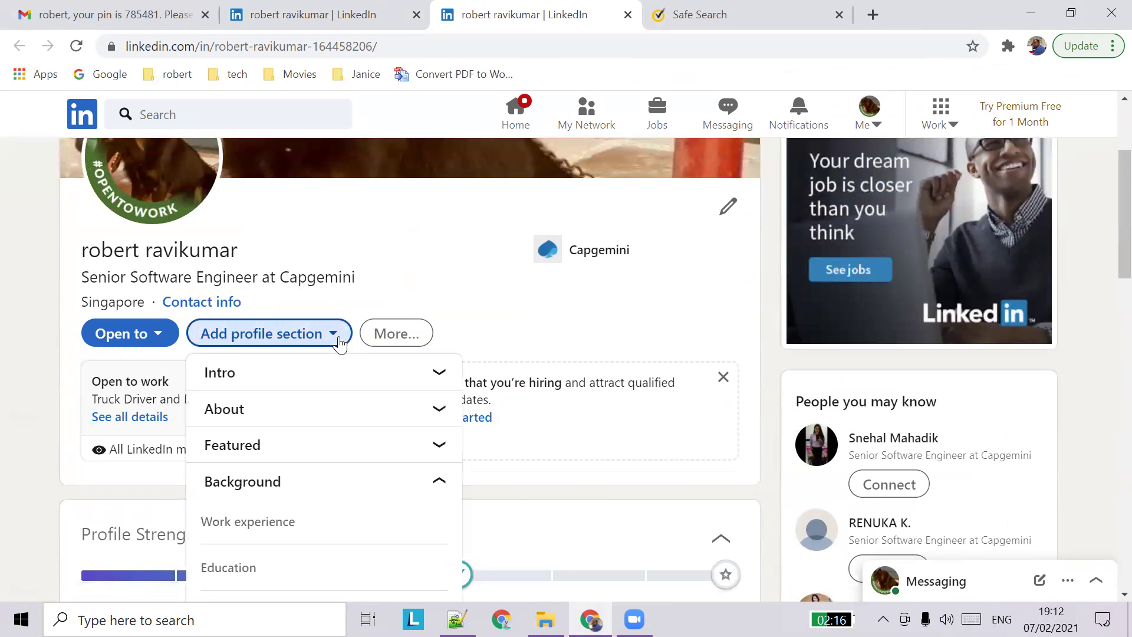
{"action": "left_click", "coordinate": [439, 408]}
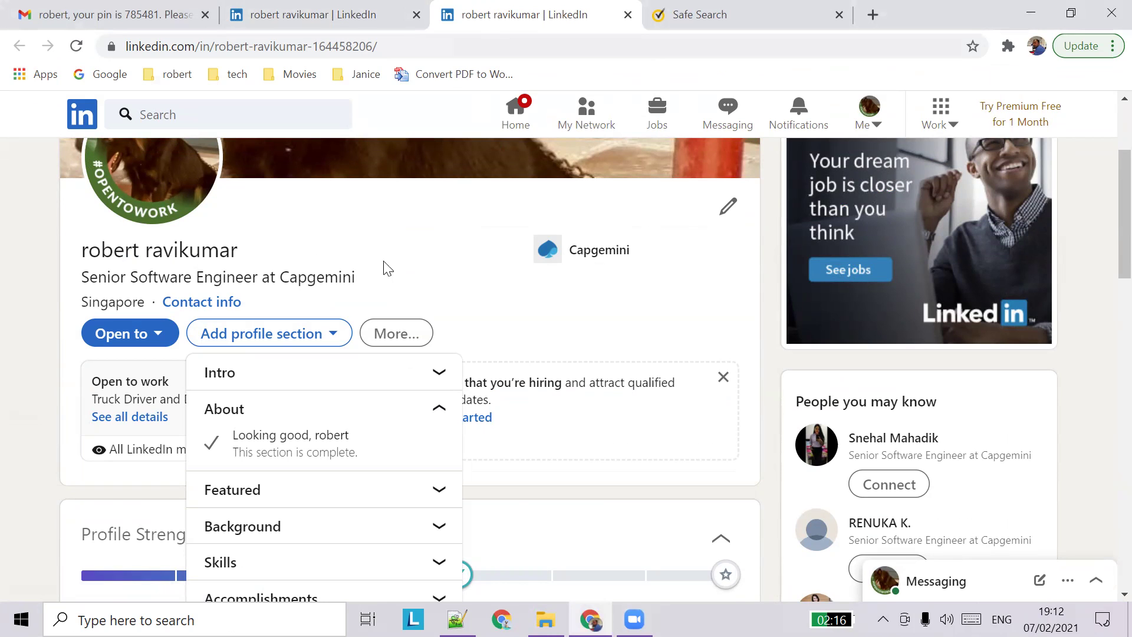
{"action": "left_click", "coordinate": [295, 491]}
{"action": "scroll", "coordinate": [321, 476], "scroll_direction": "down", "scroll_amount": 3}
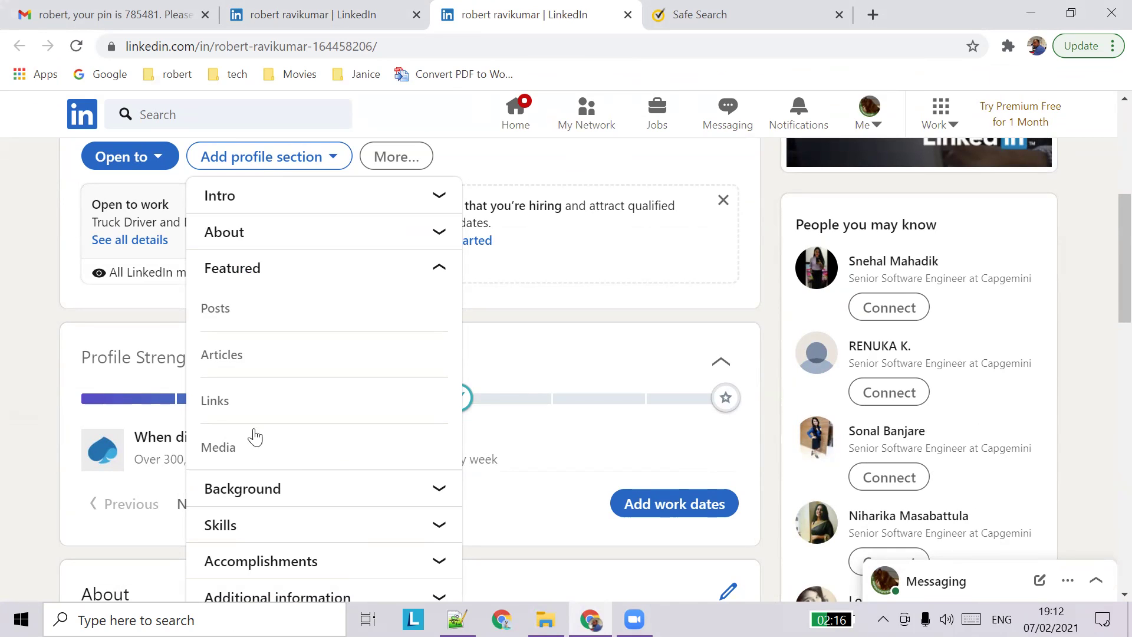
{"action": "left_click", "coordinate": [300, 494]}
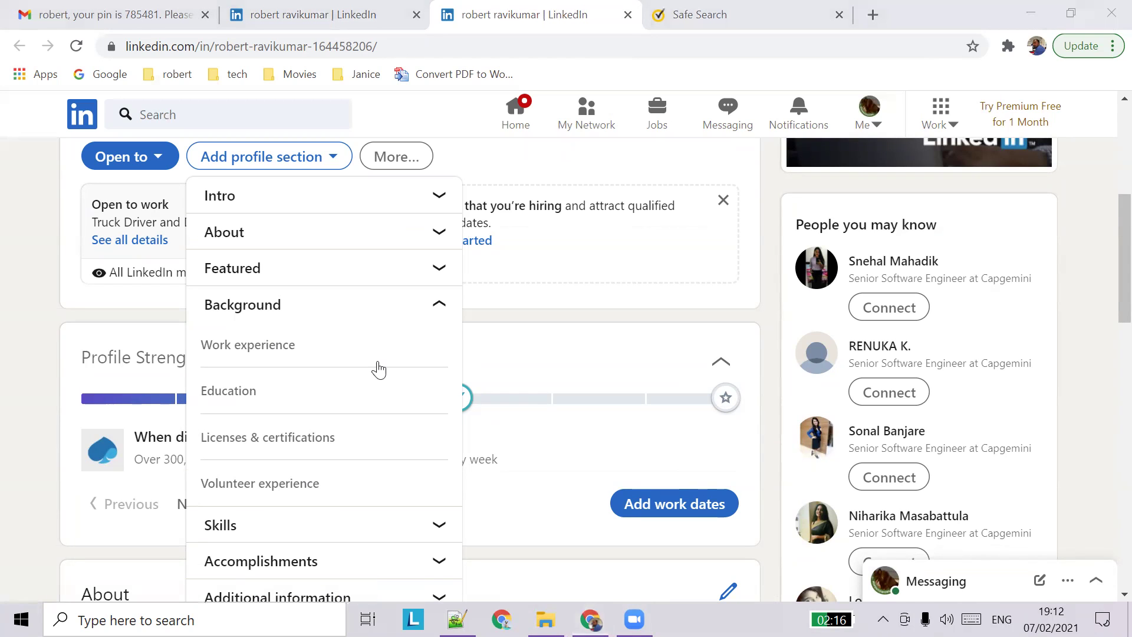
{"action": "left_click", "coordinate": [284, 349]}
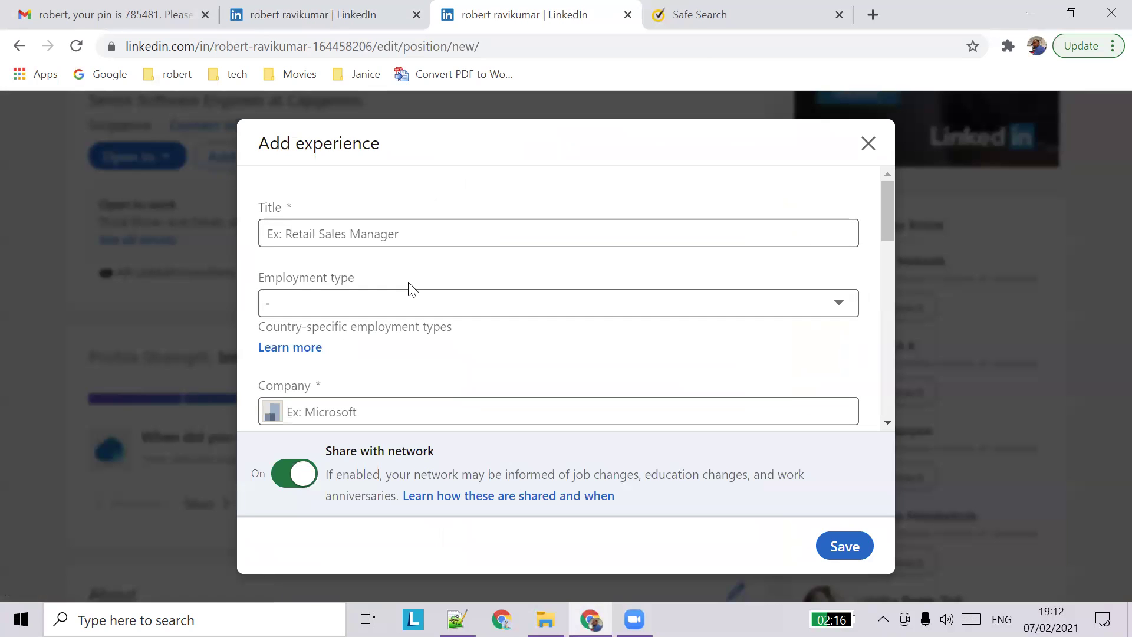
- Examine the fields of the Add experience form, including the option to end the current Senior Software Engineer position at Capgemini
{"action": "scroll", "coordinate": [449, 395], "scroll_direction": "down", "scroll_amount": 10}
{"action": "scroll", "coordinate": [450, 394], "scroll_direction": "up", "scroll_amount": 10}
{"action": "scroll", "coordinate": [450, 395], "scroll_direction": "down", "scroll_amount": 10}
{"action": "scroll", "coordinate": [448, 377], "scroll_direction": "up", "scroll_amount": 4}
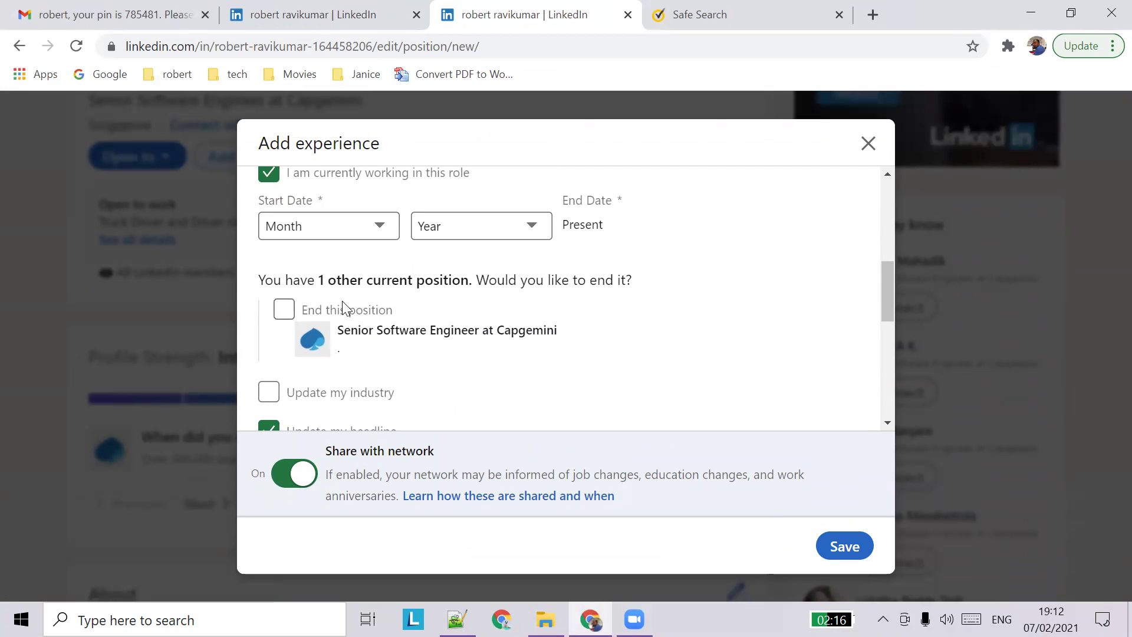
{"action": "left_click_drag", "start_coordinate": [362, 331], "coordinate": [568, 340]}
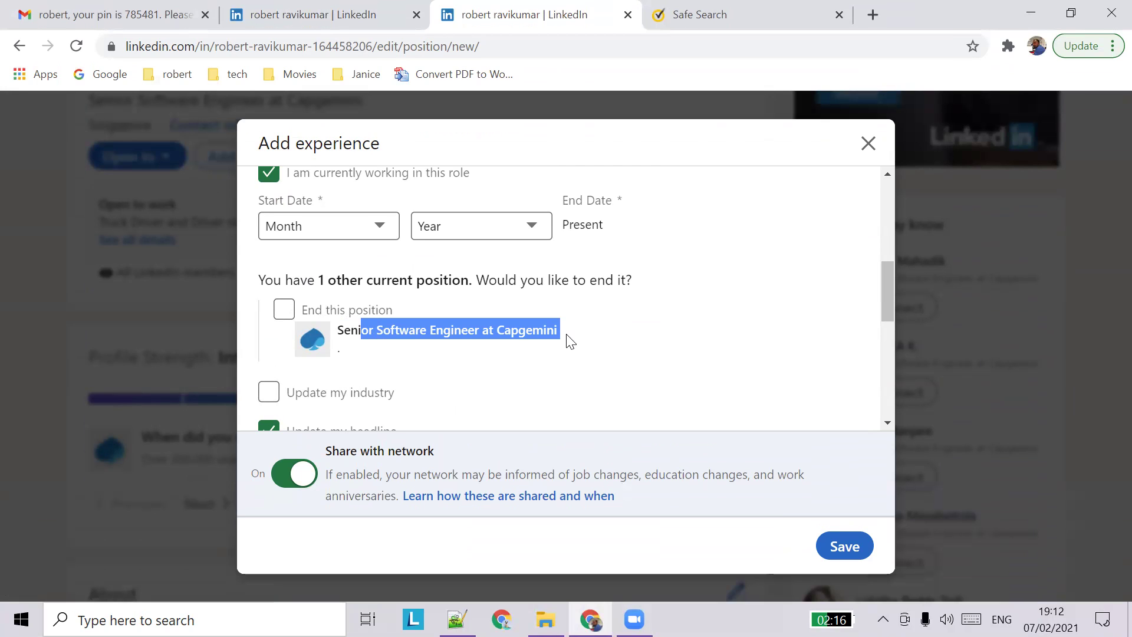
{"action": "scroll", "coordinate": [549, 340], "scroll_direction": "up", "scroll_amount": 4}
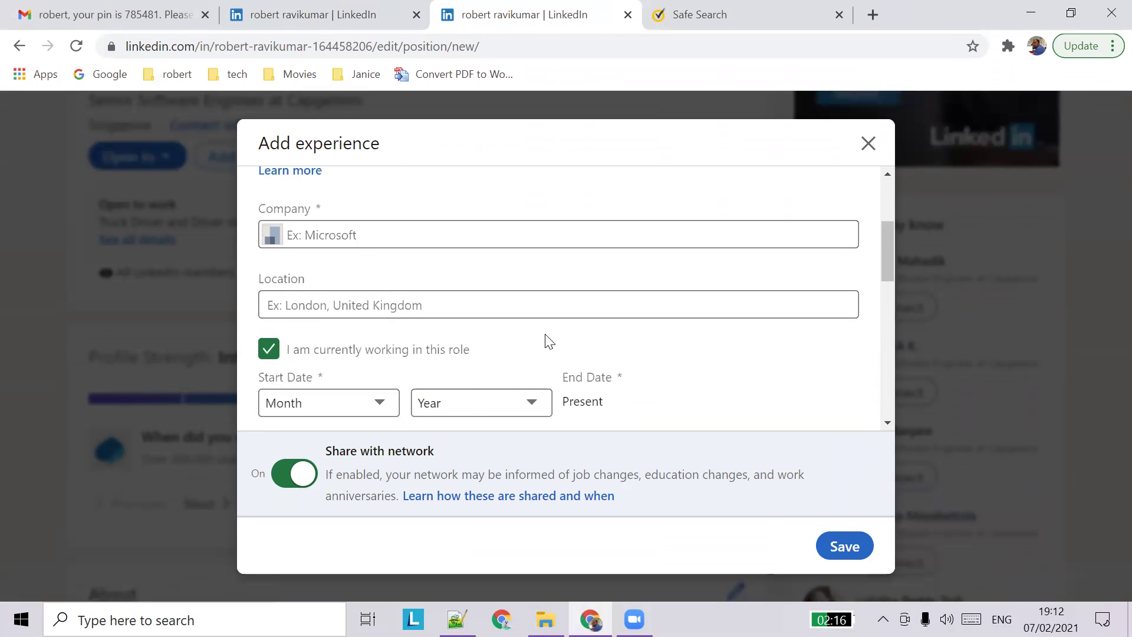
{"action": "scroll", "coordinate": [353, 355], "scroll_direction": "down", "scroll_amount": 3}
{"action": "scroll", "coordinate": [354, 354], "scroll_direction": "up", "scroll_amount": 2}
{"action": "scroll", "coordinate": [356, 336], "scroll_direction": "down", "scroll_amount": 3}
{"action": "scroll", "coordinate": [283, 306], "scroll_direction": "down", "scroll_amount": 3}
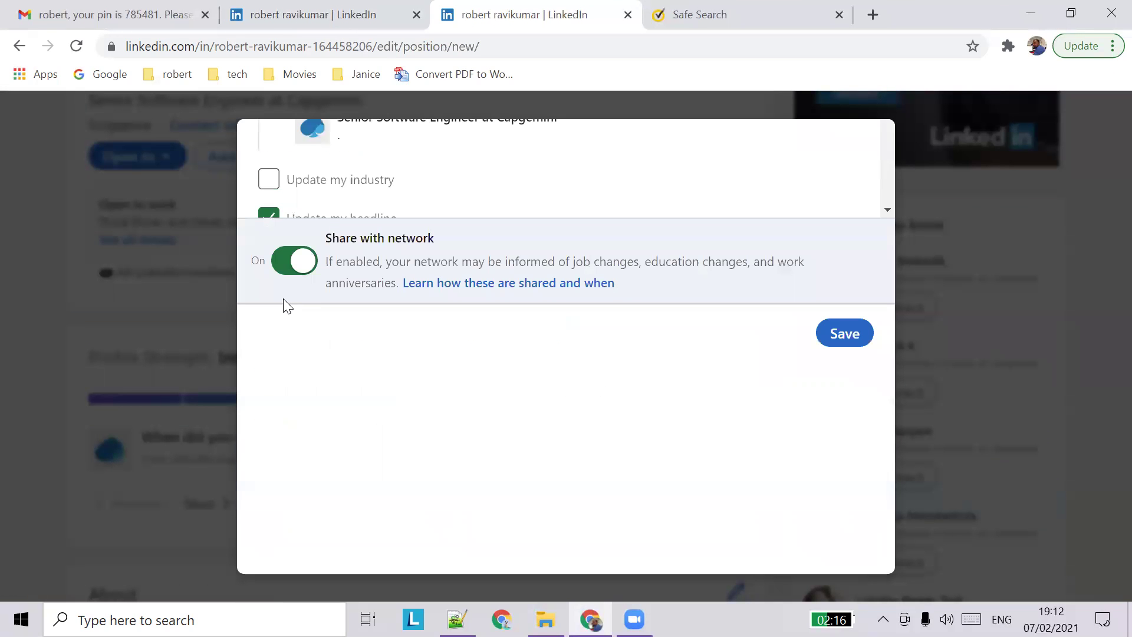
- Turn off sharing with the network and mark the Senior Software Engineer position at Capgemini as ended
{"action": "left_click", "coordinate": [305, 273]}
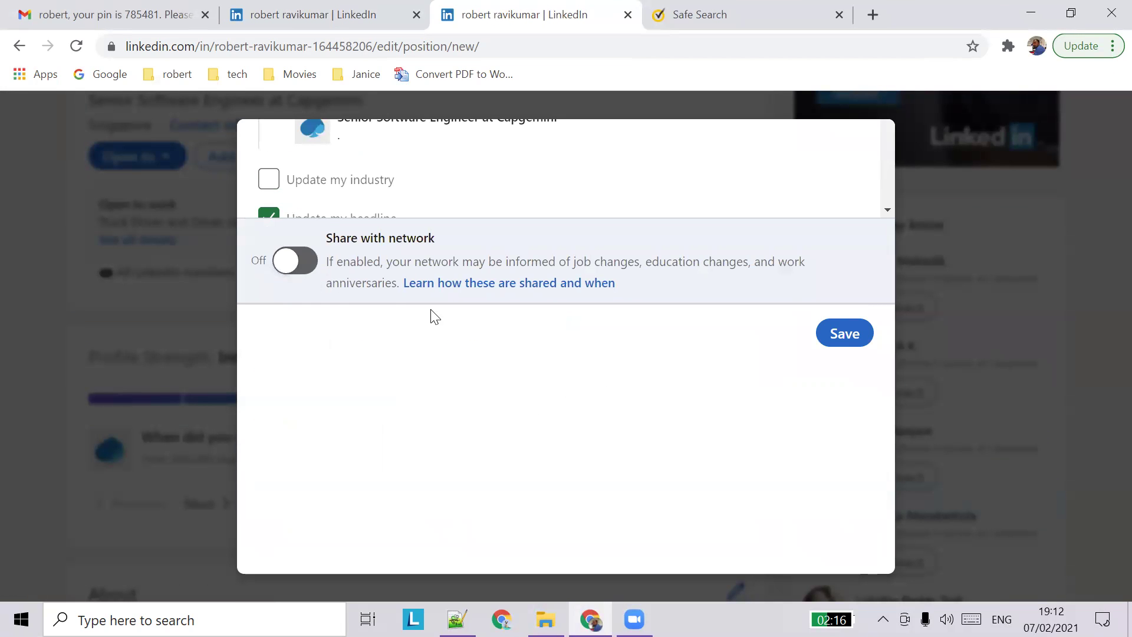
{"action": "left_click", "coordinate": [840, 333]}
{"action": "scroll", "coordinate": [503, 354], "scroll_direction": "up", "scroll_amount": 1}
{"action": "scroll", "coordinate": [504, 354], "scroll_direction": "down", "scroll_amount": 6}
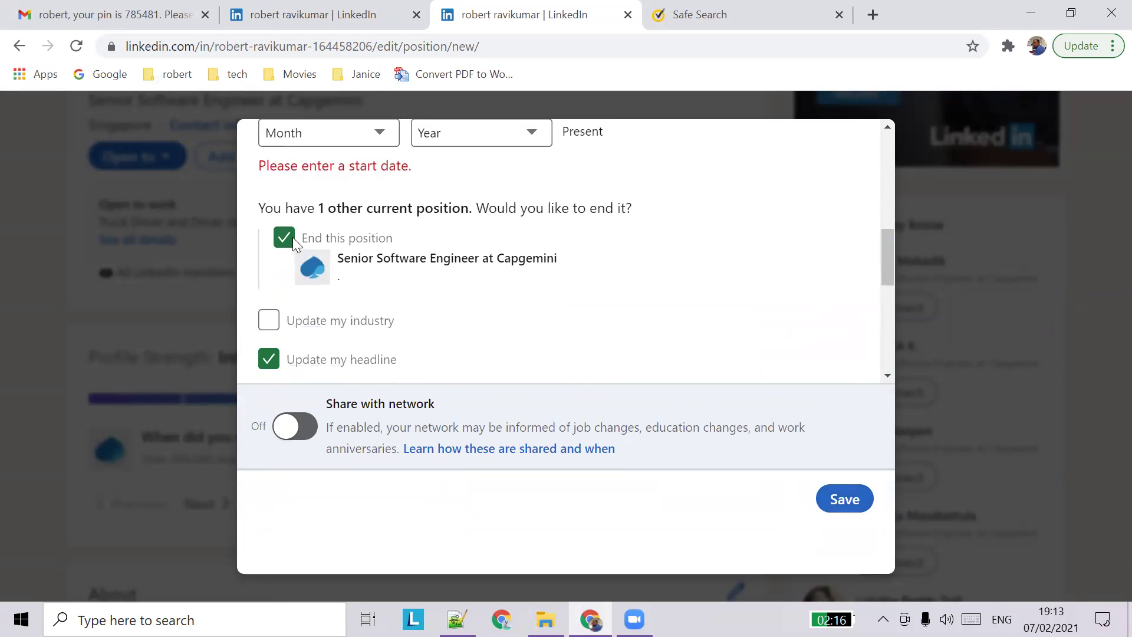
{"action": "scroll", "coordinate": [354, 320], "scroll_direction": "down", "scroll_amount": 4}
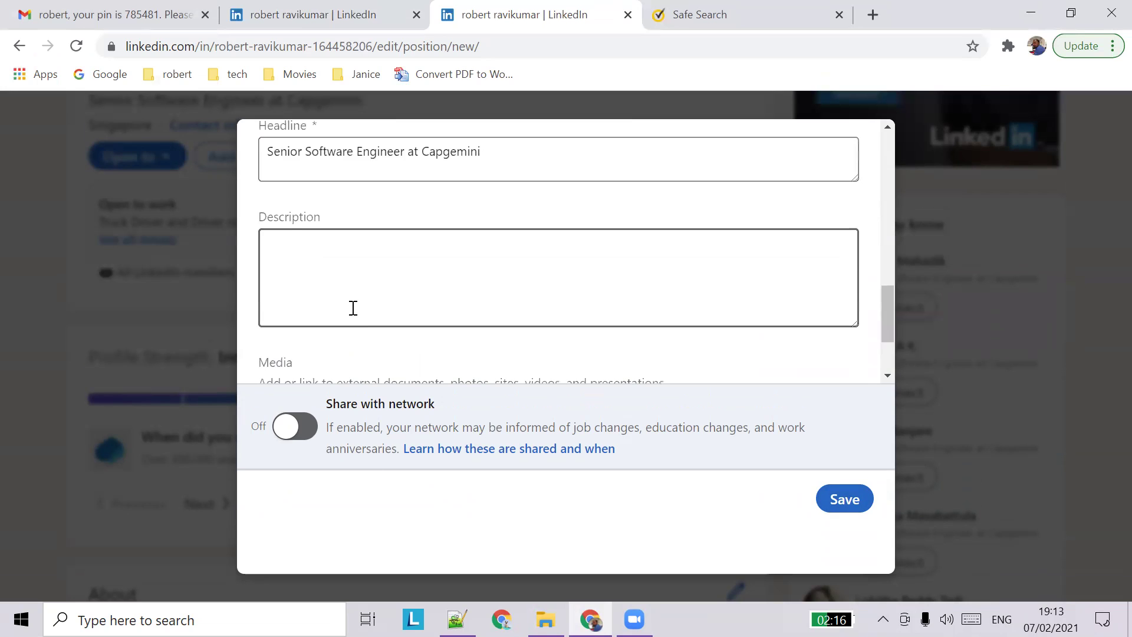
{"action": "scroll", "coordinate": [352, 308], "scroll_direction": "down", "scroll_amount": 2}
- Set the experience title to Truck Driver and the employment type to Full-time
{"action": "scroll", "coordinate": [356, 309], "scroll_direction": "up", "scroll_amount": 10}
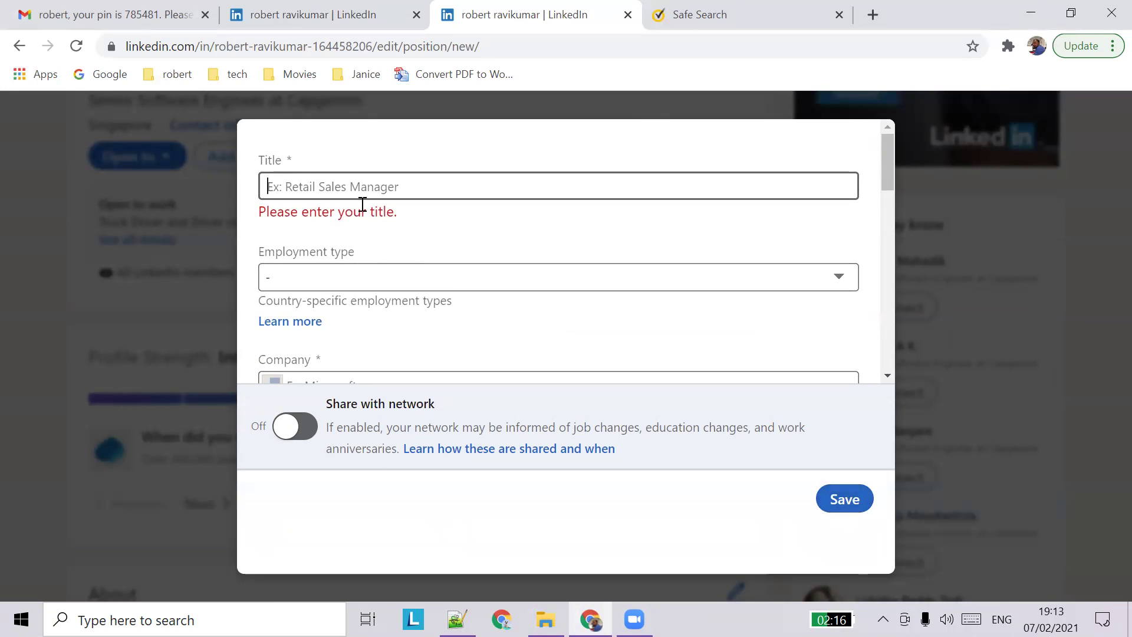
{"action": "type", "text": "truck dr"}
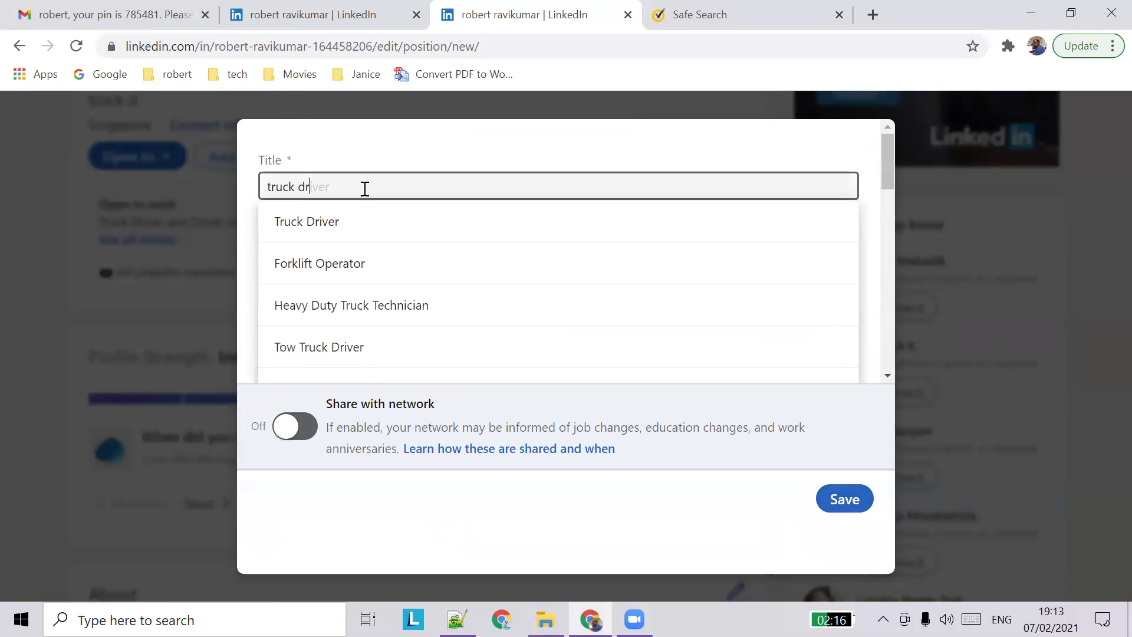
{"action": "type", "text": "iver"}
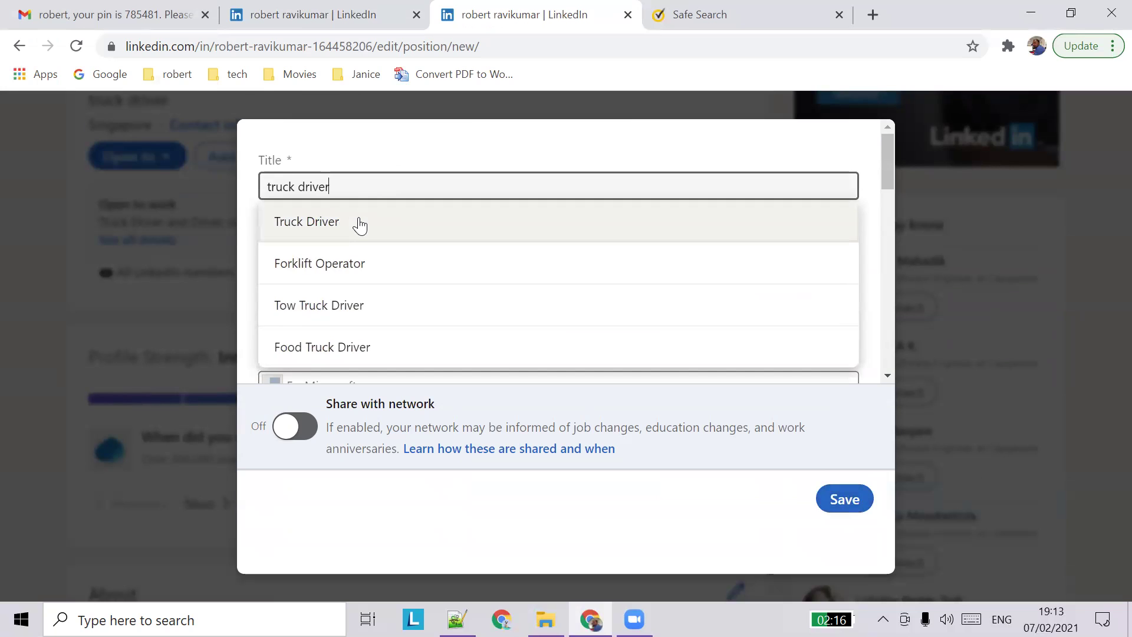
{"action": "left_click", "coordinate": [359, 224]}
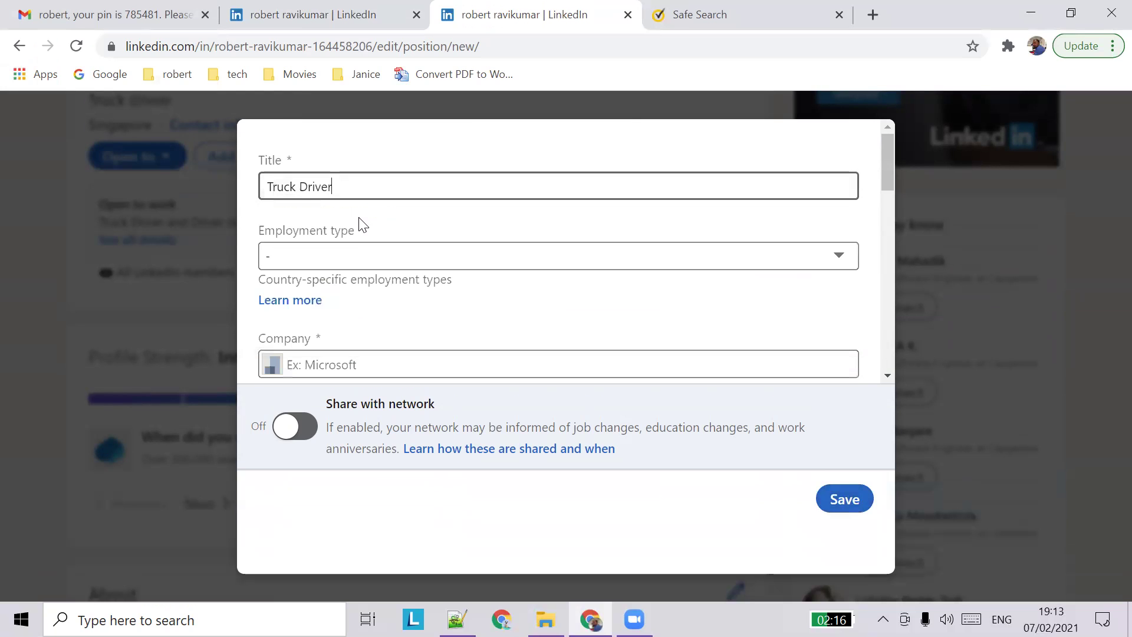
{"action": "left_click", "coordinate": [391, 261]}
{"action": "left_click", "coordinate": [390, 296]}
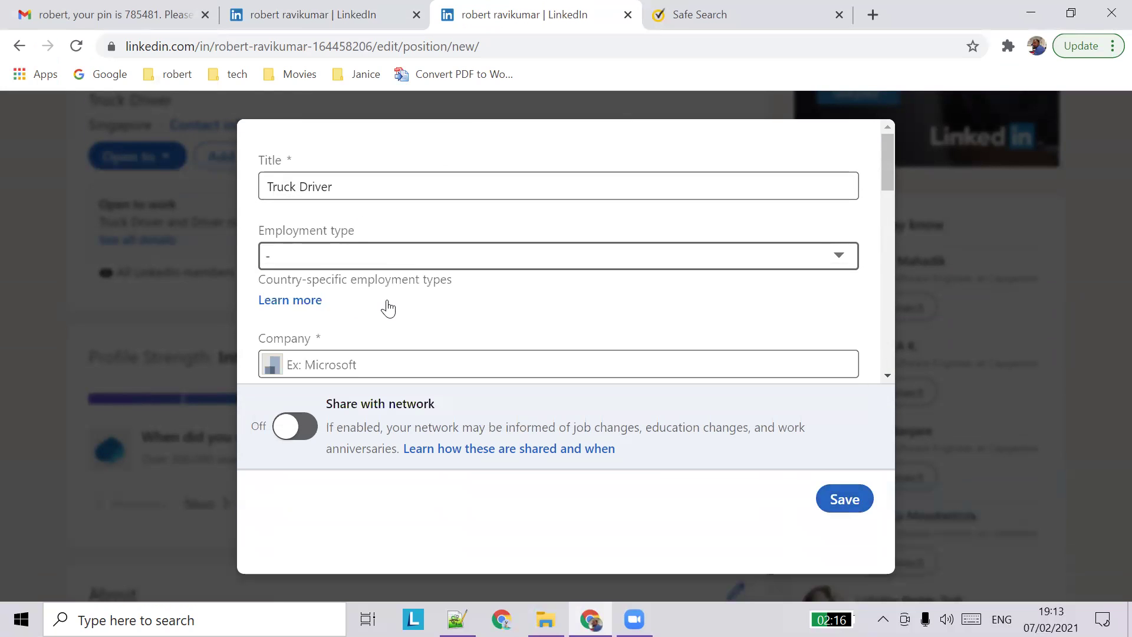
- Choose Larsen & Toubro as the company and India as the location of the experience
{"action": "scroll", "coordinate": [421, 239], "scroll_direction": "down", "scroll_amount": 1}
{"action": "left_click", "coordinate": [394, 275]}
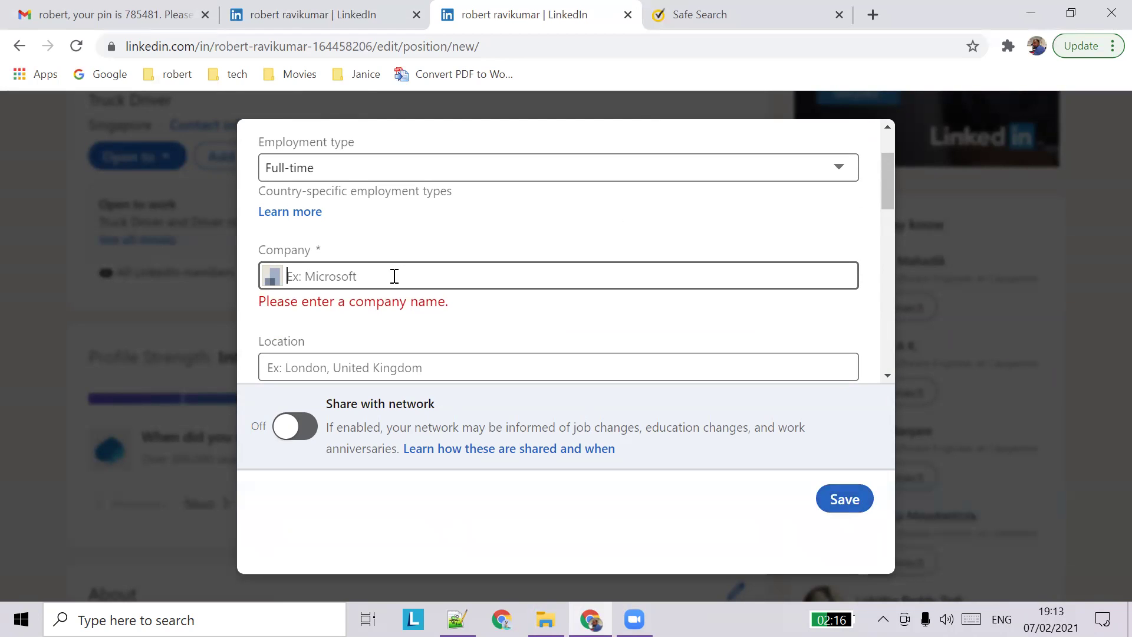
{"action": "type", "text": "la"}
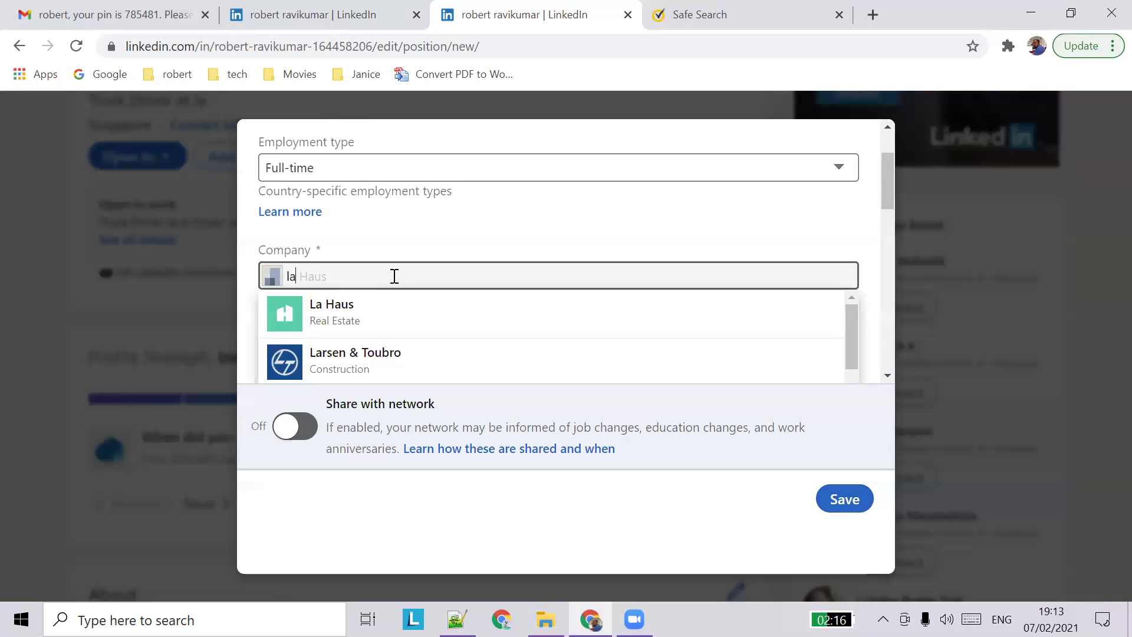
{"action": "key", "text": "Down"}
{"action": "key", "text": "Down"}
{"action": "key", "text": "Return"}
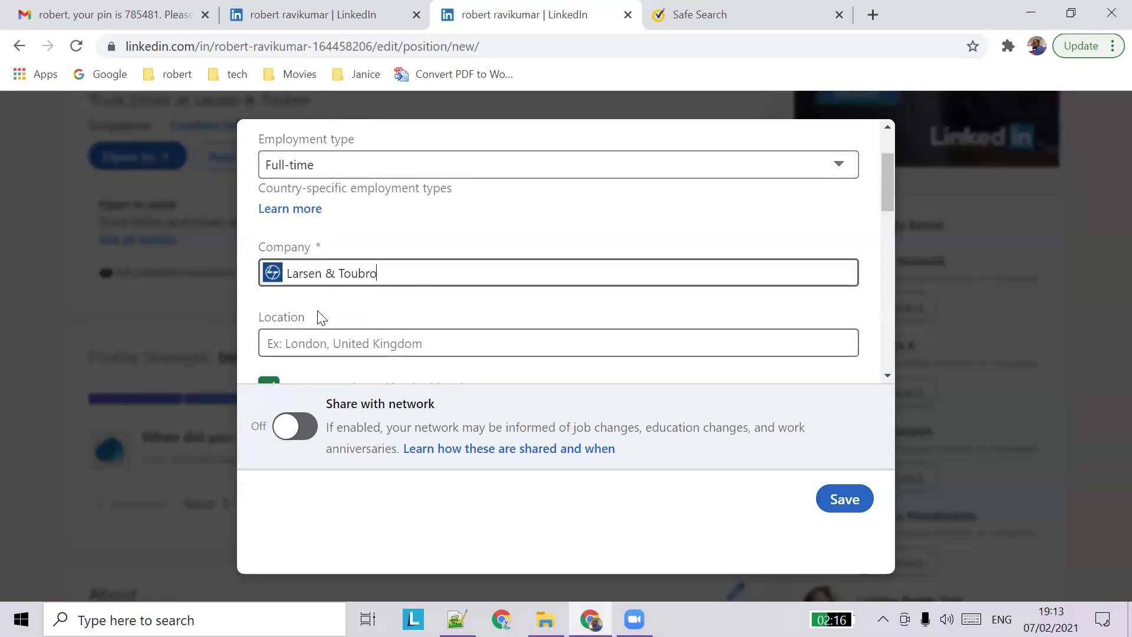
{"action": "left_click", "coordinate": [328, 354]}
{"action": "type", "text": "India"}
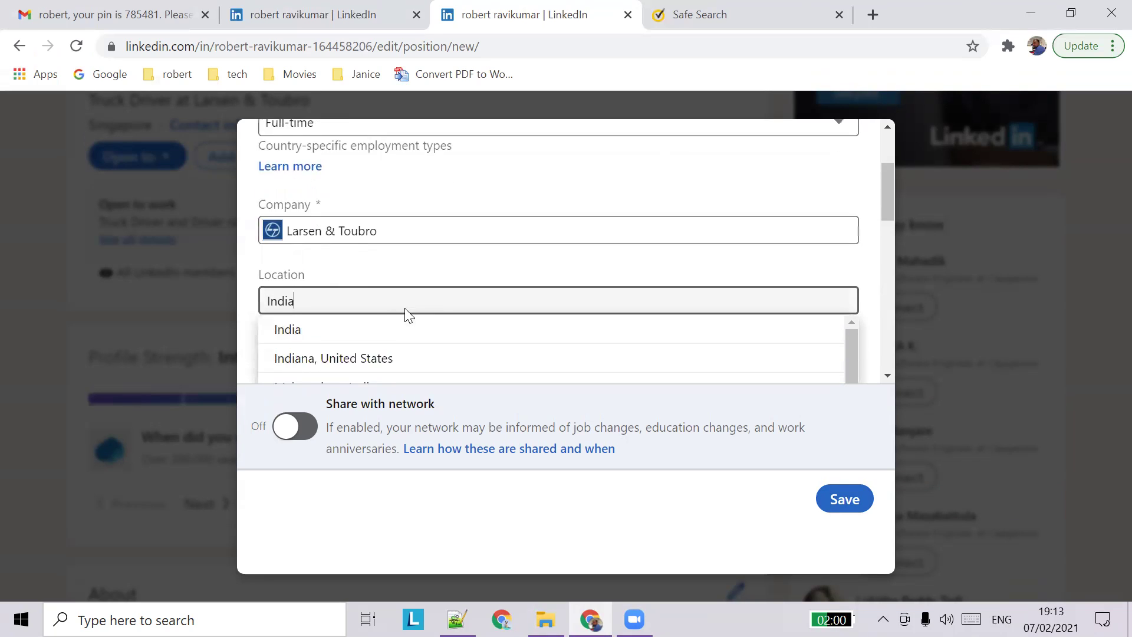
{"action": "scroll", "coordinate": [405, 313], "scroll_direction": "down", "scroll_amount": 3}
{"action": "left_click", "coordinate": [339, 197]}
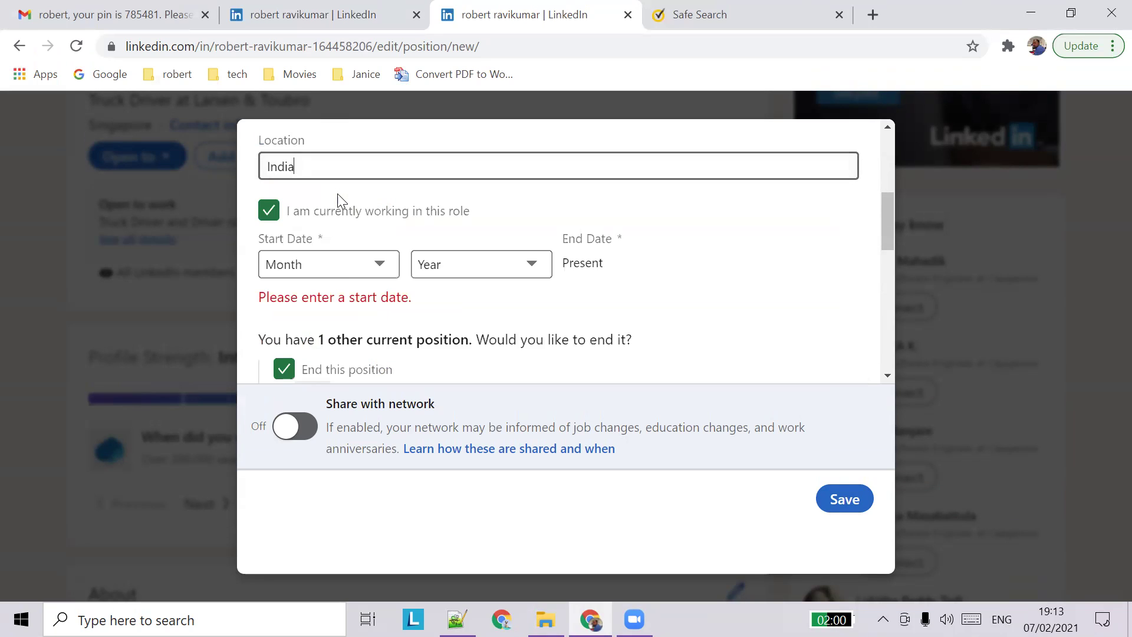
- Mark the role as not current and set its dates from January 2007 to March 2010
{"action": "left_click", "coordinate": [269, 211]}
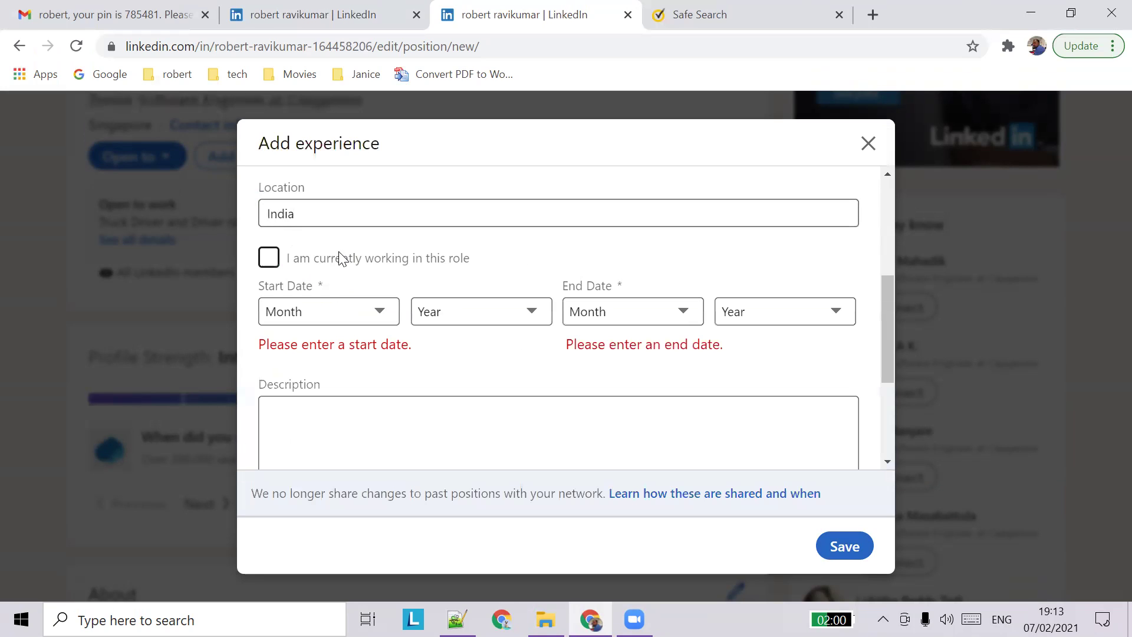
{"action": "left_click", "coordinate": [382, 316]}
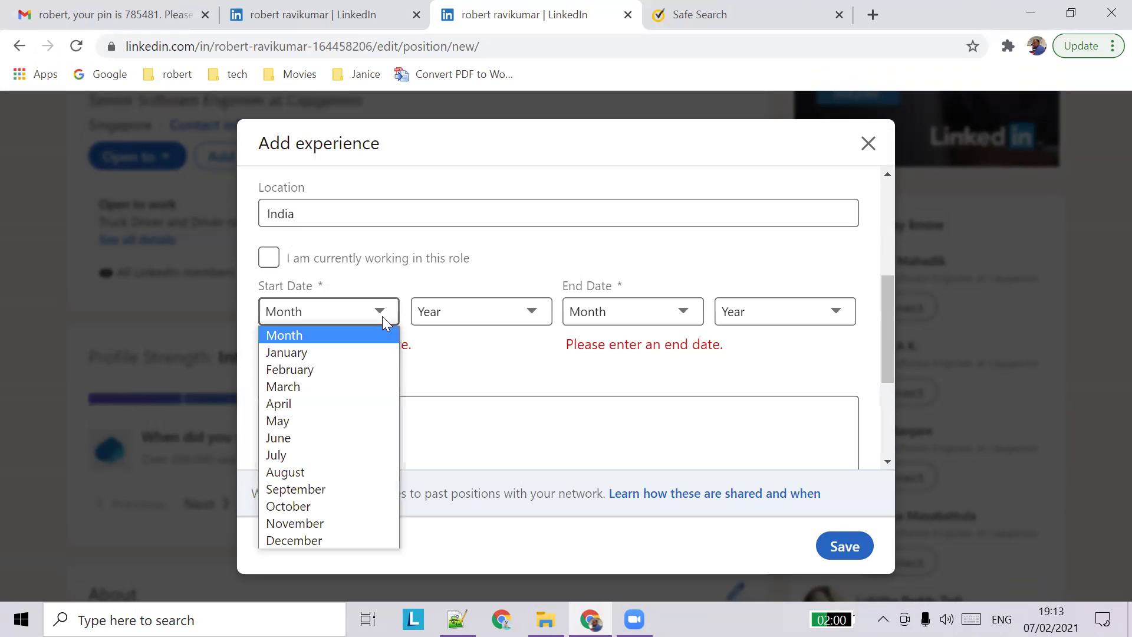
{"action": "left_click", "coordinate": [348, 352]}
{"action": "left_click", "coordinate": [486, 308]}
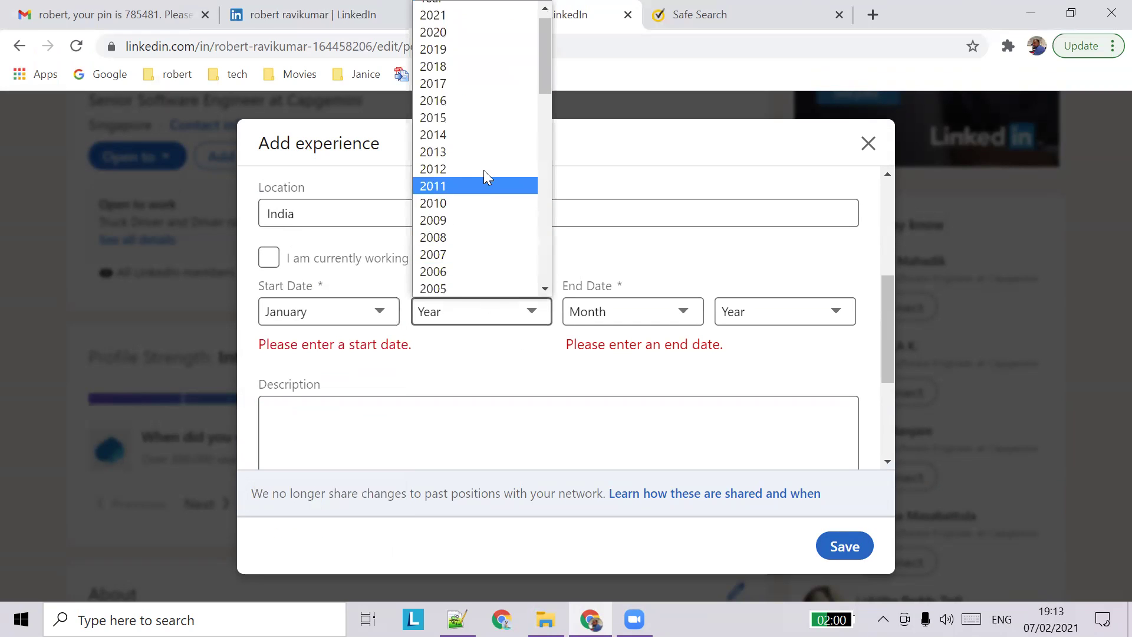
{"action": "left_click", "coordinate": [477, 255]}
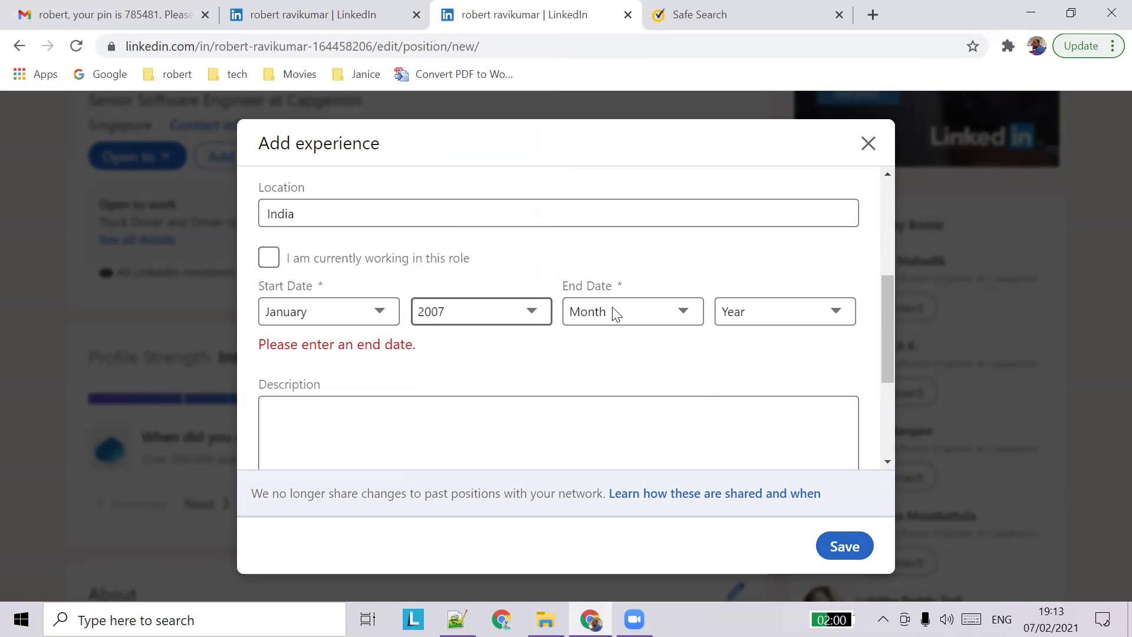
{"action": "left_click", "coordinate": [632, 311]}
{"action": "left_click", "coordinate": [596, 386]}
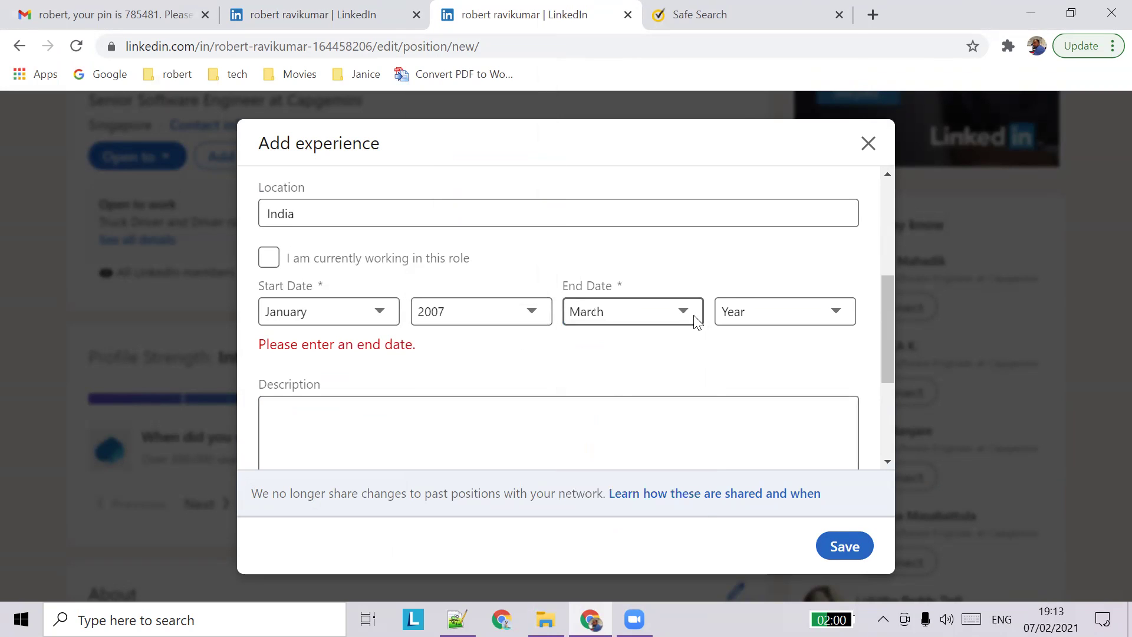
{"action": "left_click", "coordinate": [765, 316]}
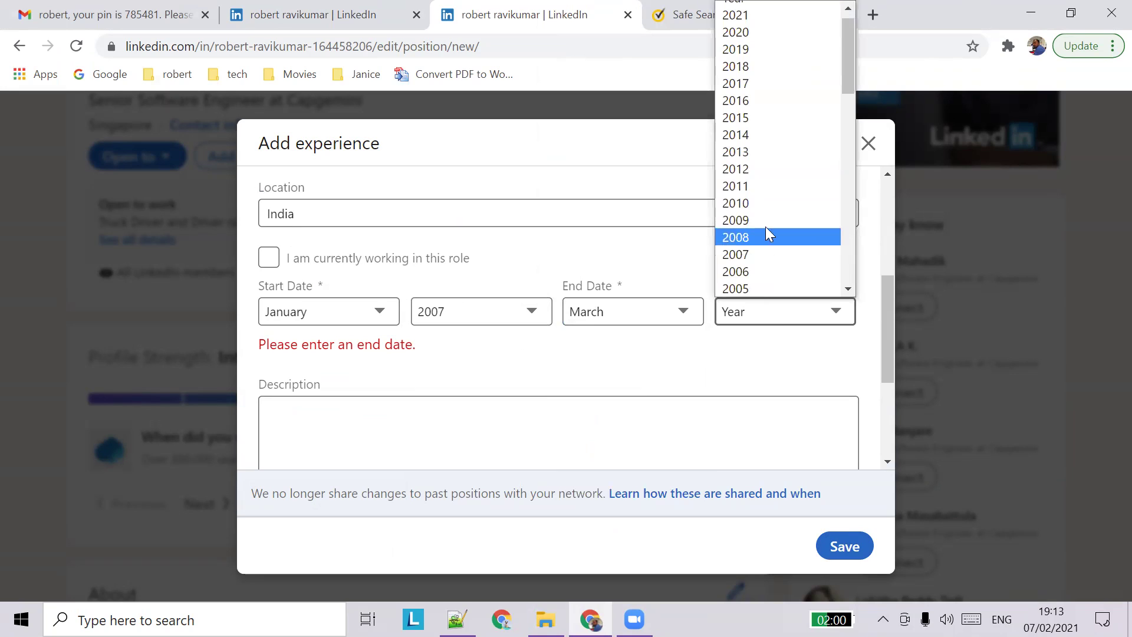
{"action": "left_click", "coordinate": [759, 202]}
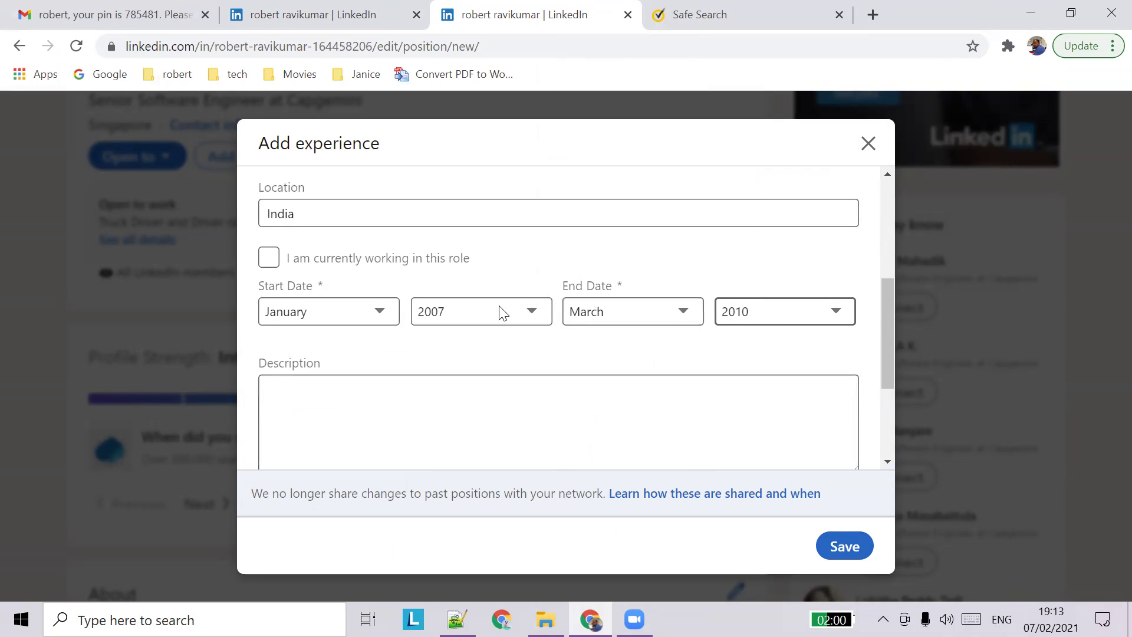
- Review the title, employment type, company, location and dates entered for the new experience
{"action": "scroll", "coordinate": [422, 356], "scroll_direction": "up", "scroll_amount": 3}
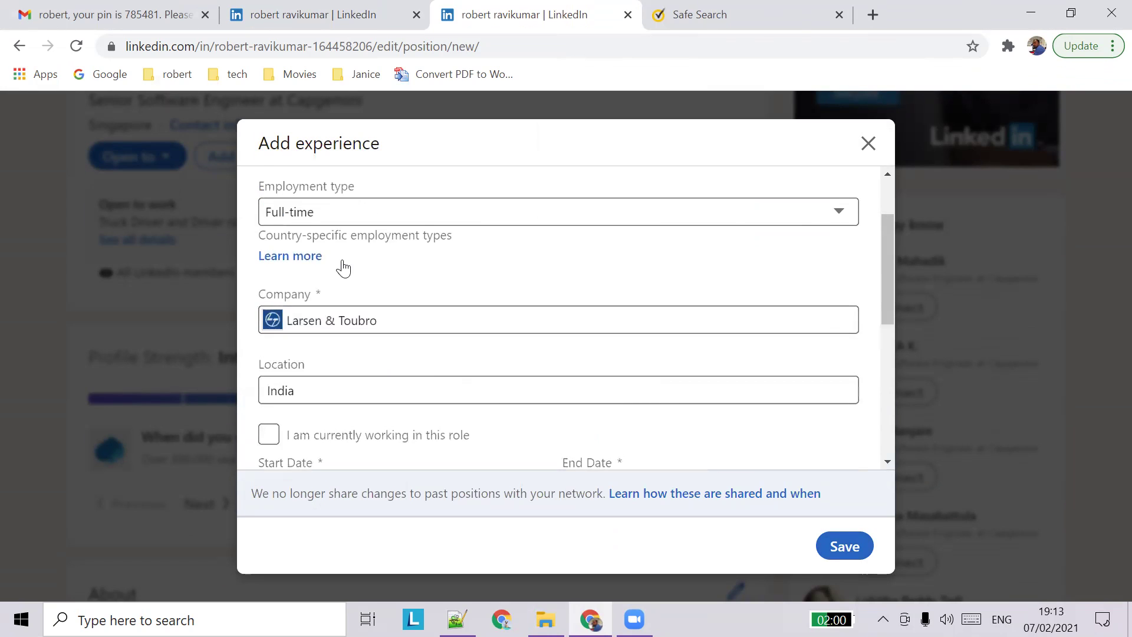
{"action": "scroll", "coordinate": [341, 265], "scroll_direction": "up", "scroll_amount": 2}
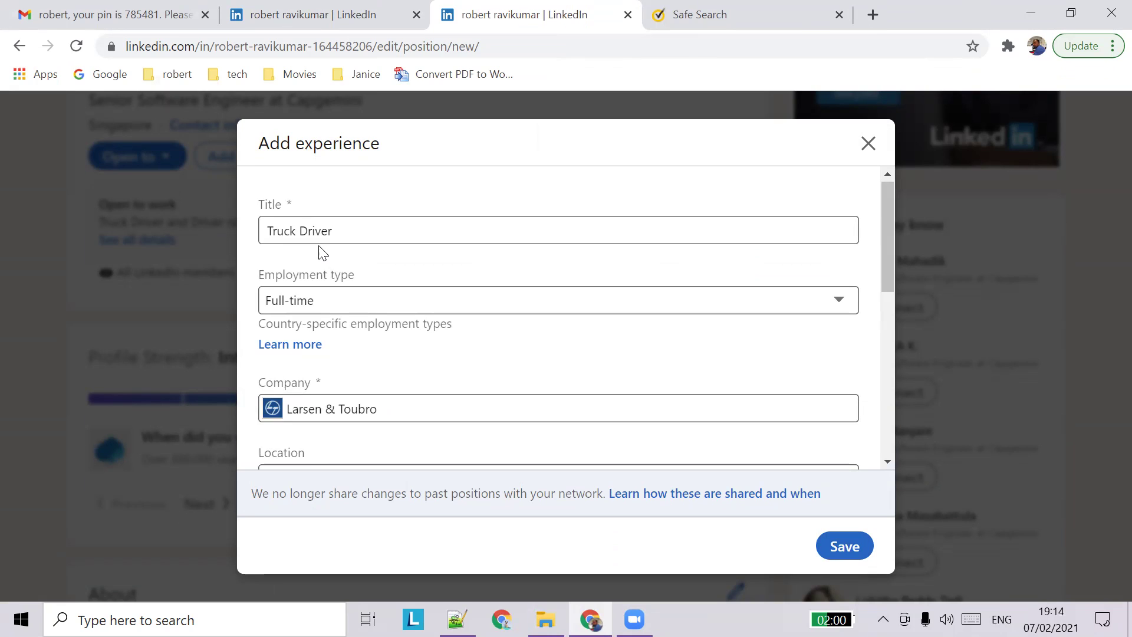
{"action": "scroll", "coordinate": [372, 283], "scroll_direction": "down", "scroll_amount": 3}
{"action": "scroll", "coordinate": [374, 293], "scroll_direction": "up", "scroll_amount": 3}
{"action": "left_click", "coordinate": [351, 227]}
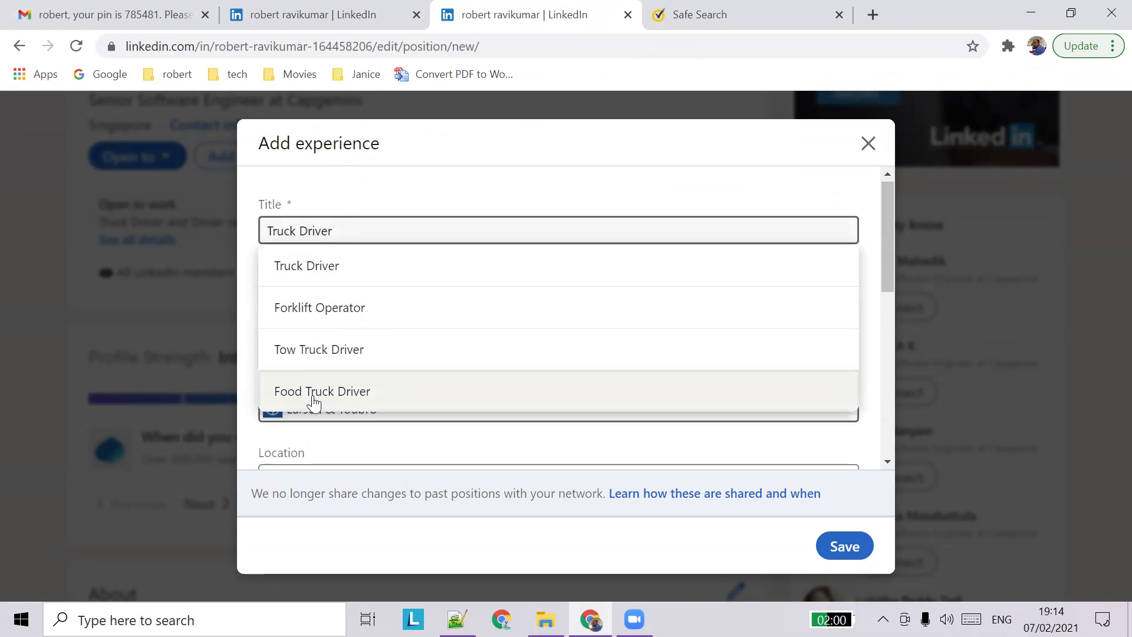
{"action": "left_click", "coordinate": [341, 185]}
{"action": "triple_click", "coordinate": [347, 233]}
{"action": "left_click", "coordinate": [347, 174]}
{"action": "scroll", "coordinate": [312, 378], "scroll_direction": "down", "scroll_amount": 2}
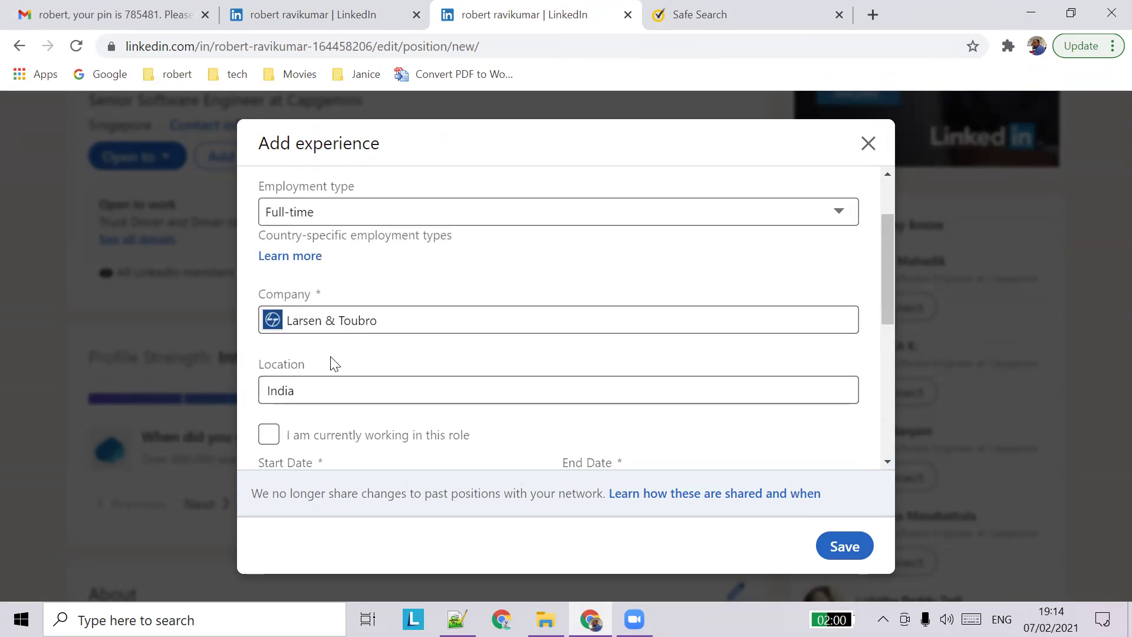
{"action": "triple_click", "coordinate": [399, 320]}
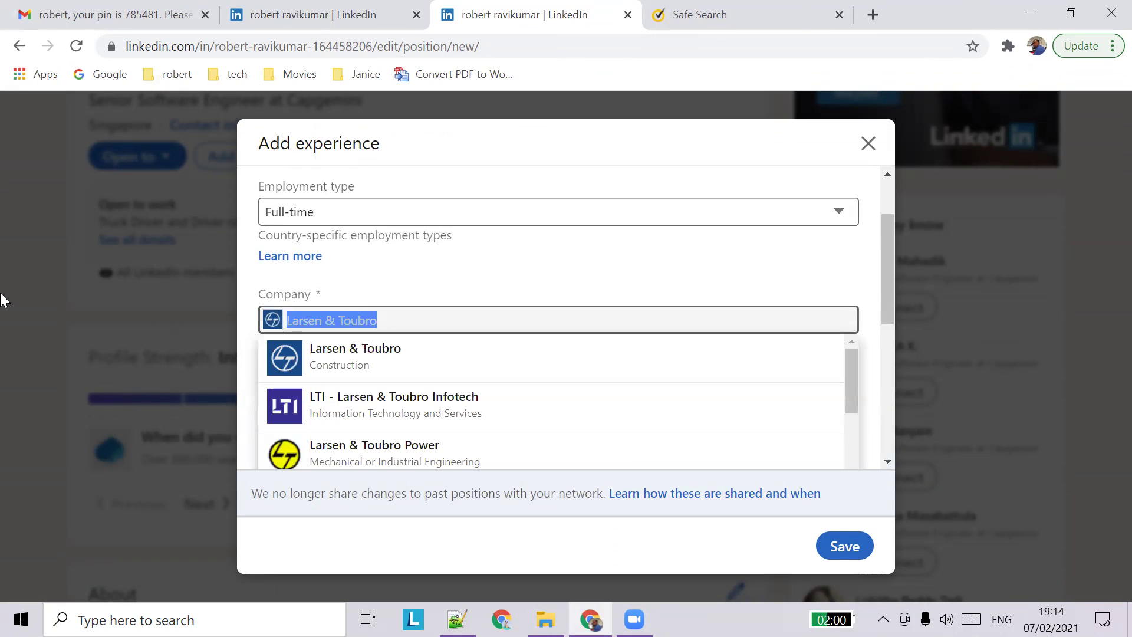
{"action": "left_click", "coordinate": [436, 288]}
{"action": "left_click", "coordinate": [300, 391]}
{"action": "left_click", "coordinate": [367, 343]}
{"action": "scroll", "coordinate": [397, 371], "scroll_direction": "down", "scroll_amount": 5}
{"action": "scroll", "coordinate": [390, 354], "scroll_direction": "up", "scroll_amount": 3}
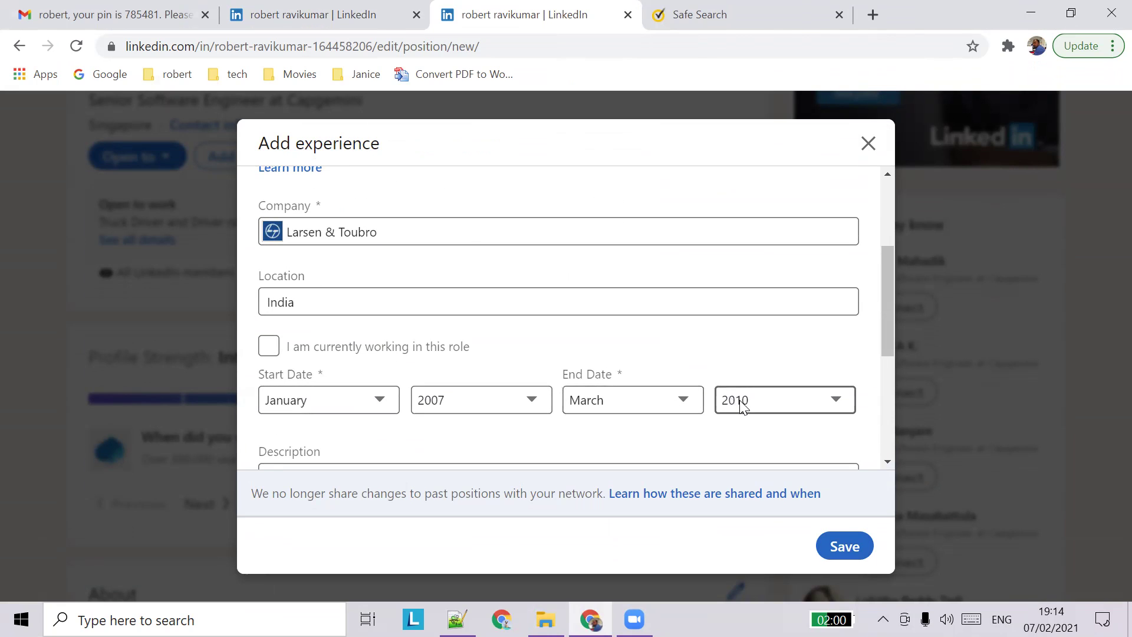
- Enter the description "I used to drive trucks in the state of tamil nadu. I used to ship heavy boiler parts using my truck." on two lines
{"action": "scroll", "coordinate": [424, 312], "scroll_direction": "down", "scroll_amount": 3}
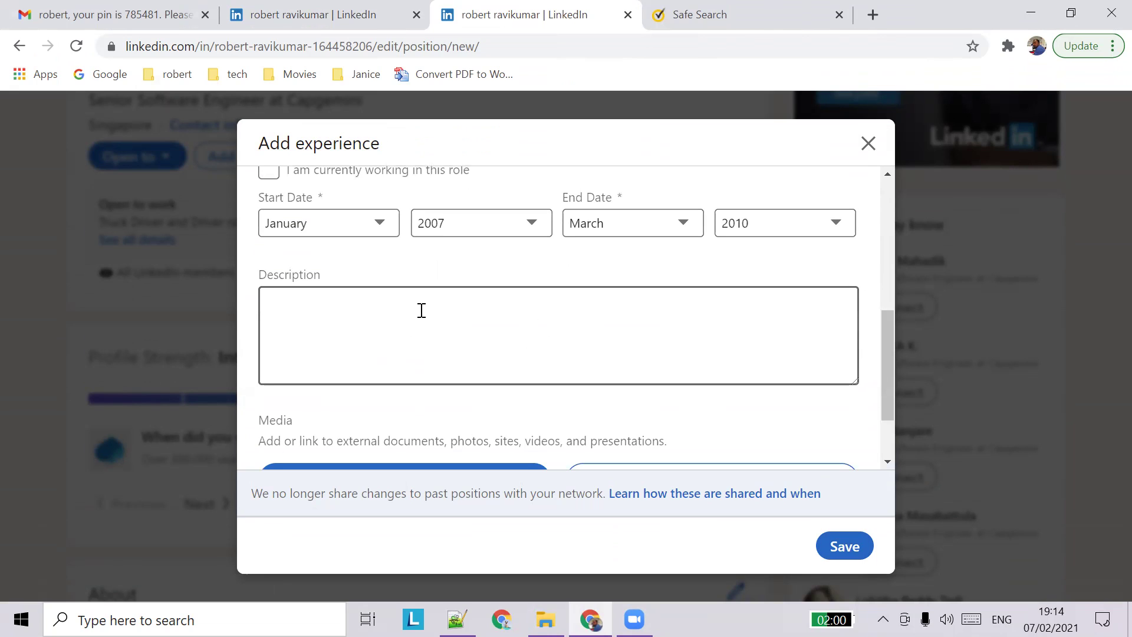
{"action": "type", "text": "used to drive trucks in "}
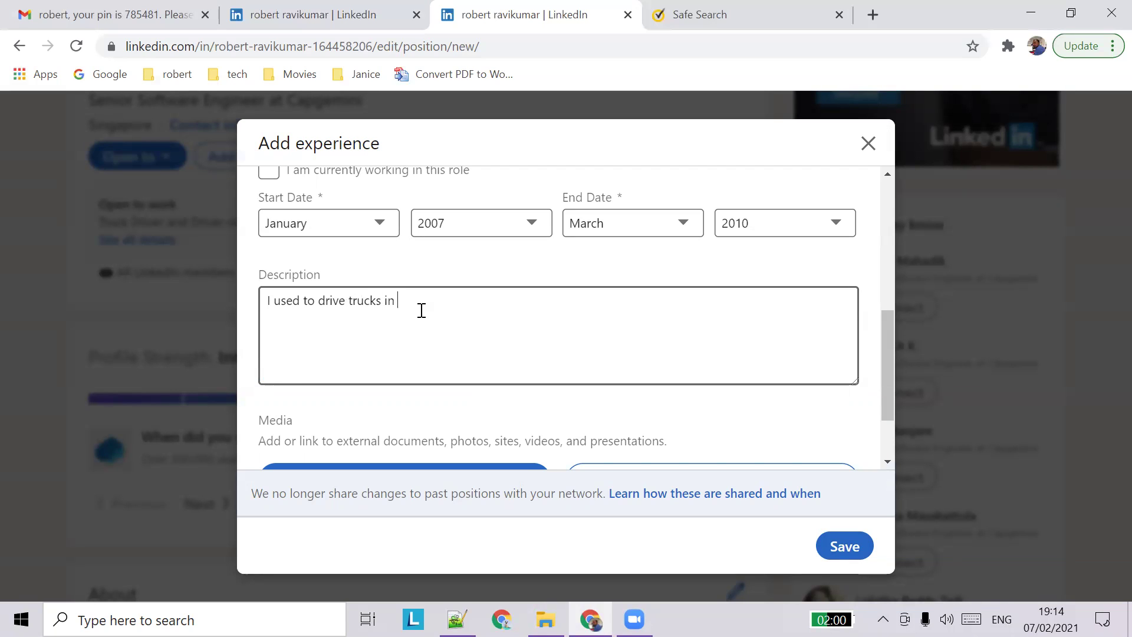
{"action": "type", "text": "the state of tamil nadu."}
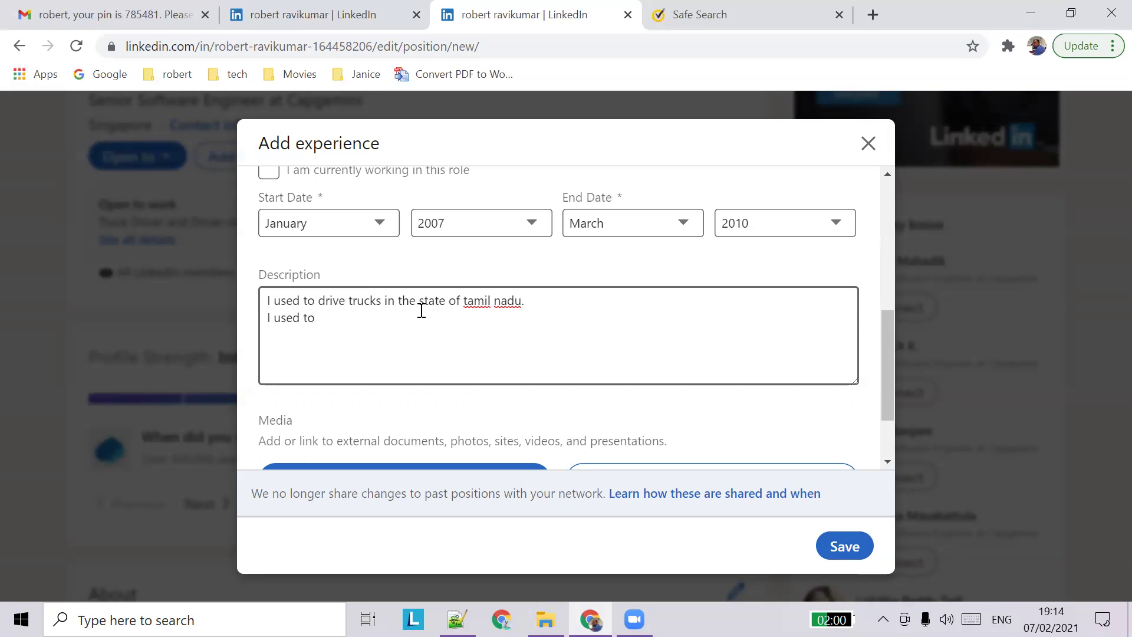
{"action": "type", "text": "ship heavey boiler part"}
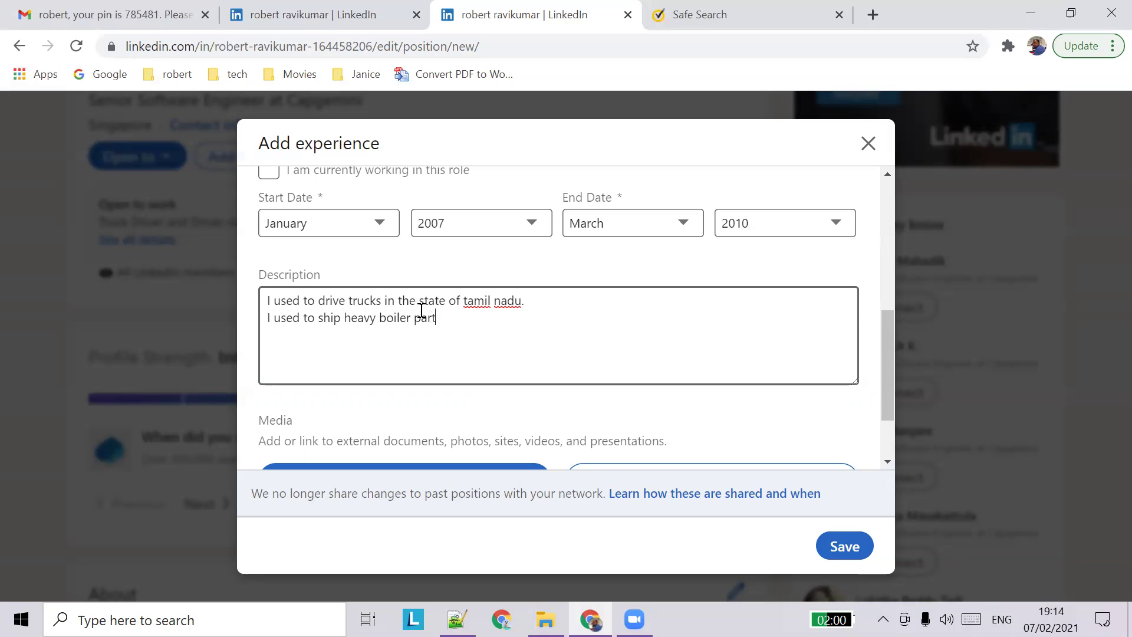
{"action": "type", "text": "s uing my truck,"}
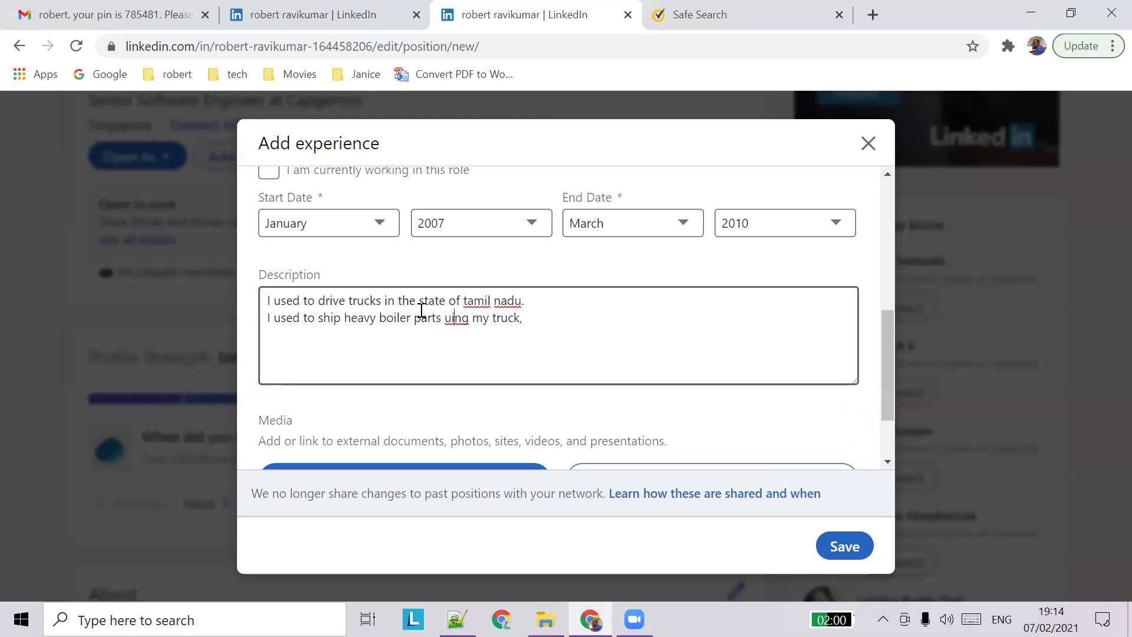
{"action": "key", "text": "Left"}
{"action": "type", "text": "s"}
{"action": "key", "text": "Right"}
{"action": "key", "text": "Right"}
{"action": "key", "text": "Right"}
{"action": "key", "text": "Right"}
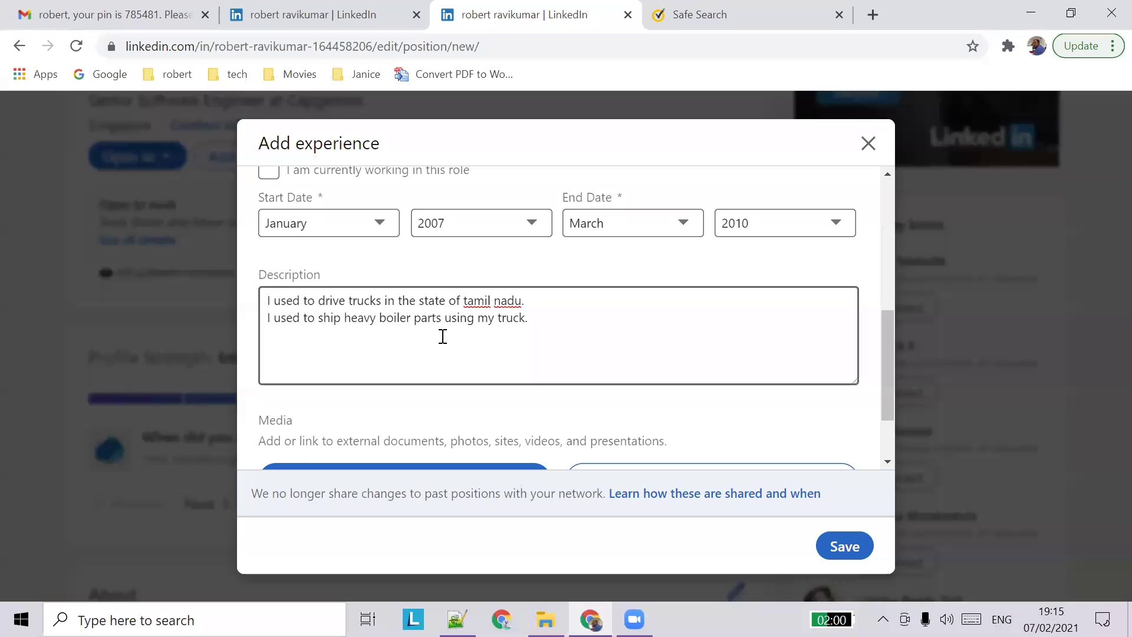
- Check the description text of the Larsen & Toubro truck driver experience and save the entry
{"action": "left_click_drag", "start_coordinate": [356, 319], "coordinate": [550, 344]}
{"action": "left_click", "coordinate": [326, 321]}
{"action": "left_click_drag", "start_coordinate": [315, 318], "coordinate": [519, 323]}
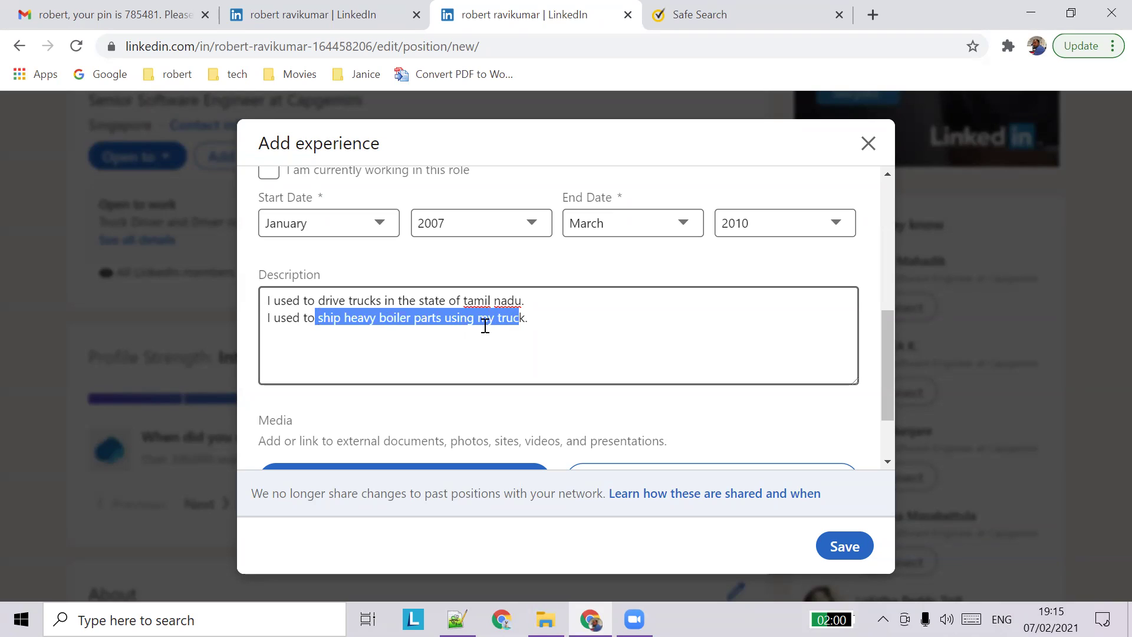
{"action": "left_click", "coordinate": [537, 317]}
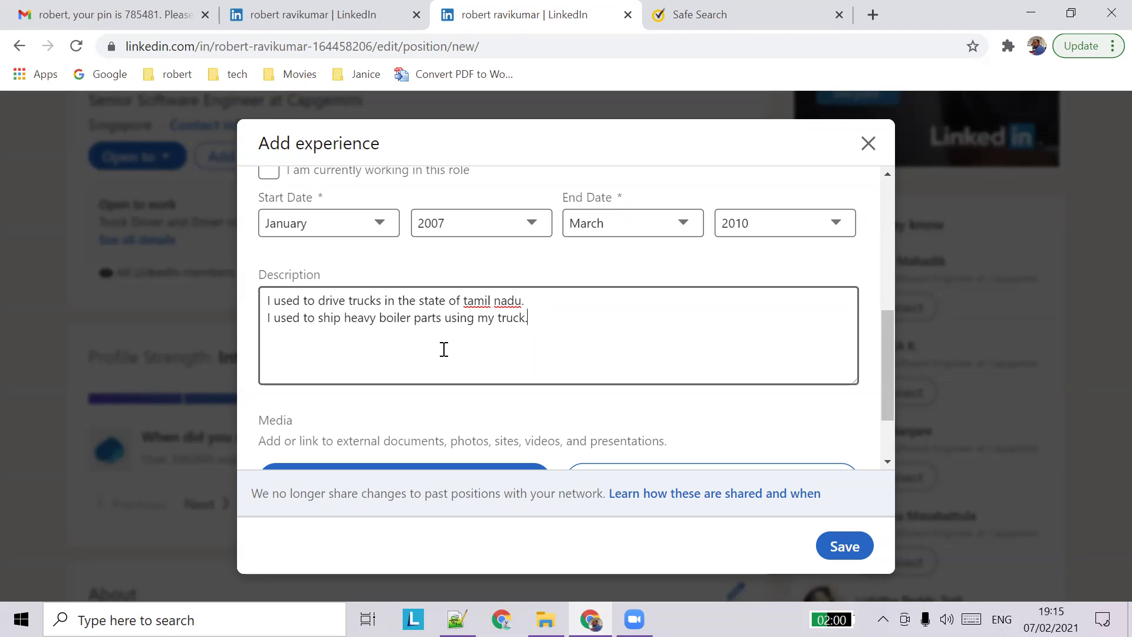
{"action": "scroll", "coordinate": [522, 412], "scroll_direction": "down", "scroll_amount": 2}
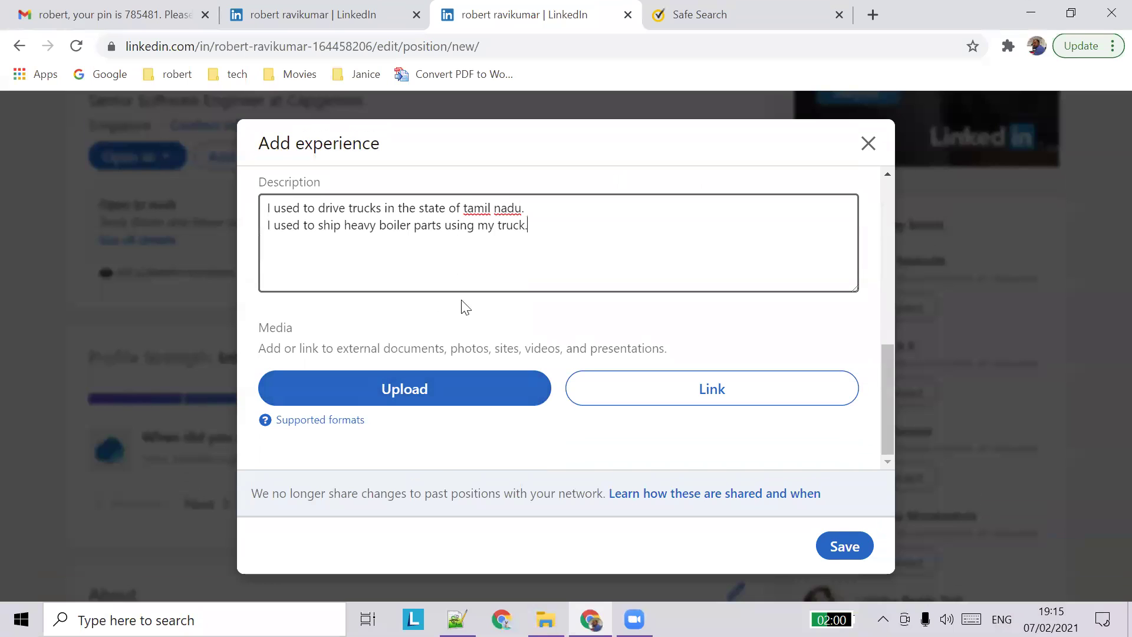
{"action": "scroll", "coordinate": [458, 257], "scroll_direction": "up", "scroll_amount": 5}
{"action": "scroll", "coordinate": [458, 257], "scroll_direction": "down", "scroll_amount": 5}
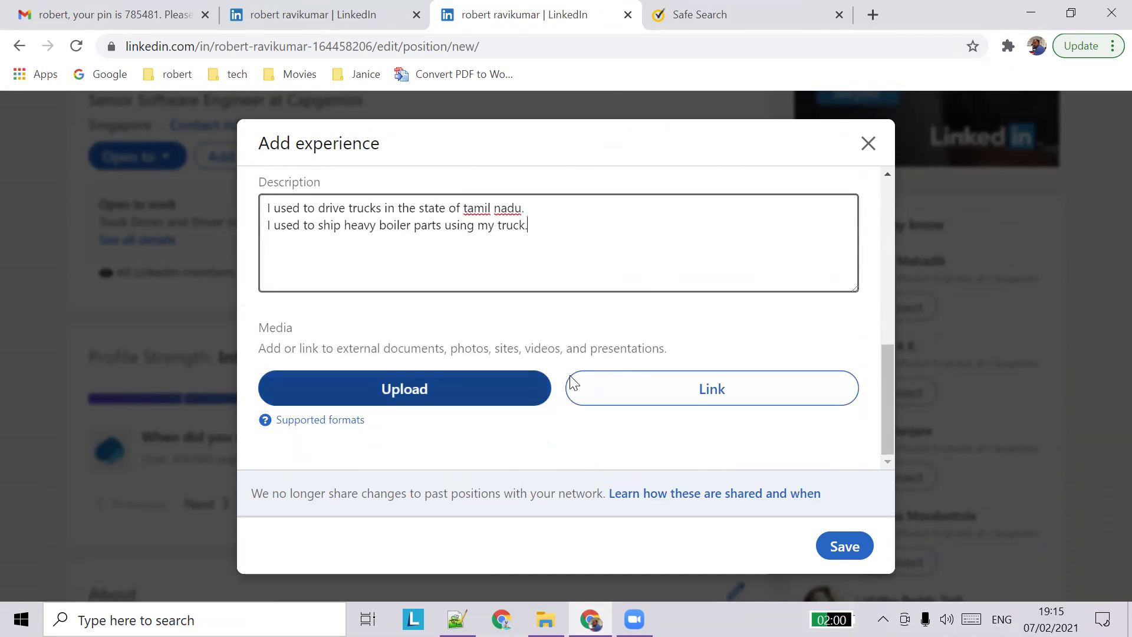
{"action": "left_click", "coordinate": [835, 550]}
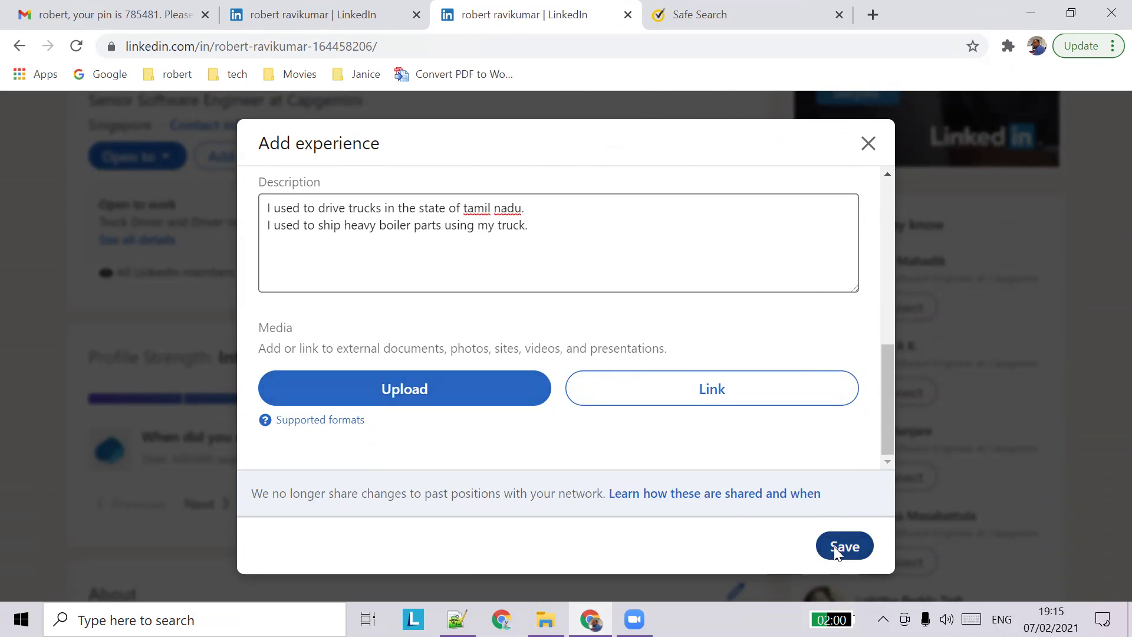
- Expand the profile's Experience section to show all listed positions
{"action": "scroll", "coordinate": [439, 359], "scroll_direction": "down", "scroll_amount": 5}
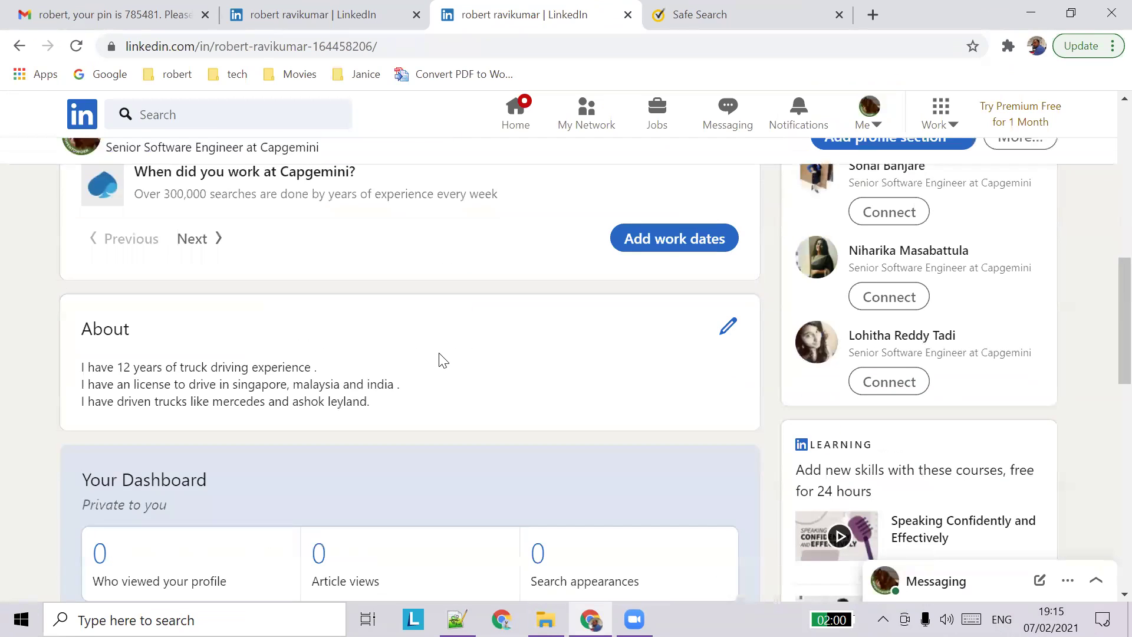
{"action": "scroll", "coordinate": [442, 360], "scroll_direction": "down", "scroll_amount": 12}
{"action": "scroll", "coordinate": [442, 360], "scroll_direction": "up", "scroll_amount": 4}
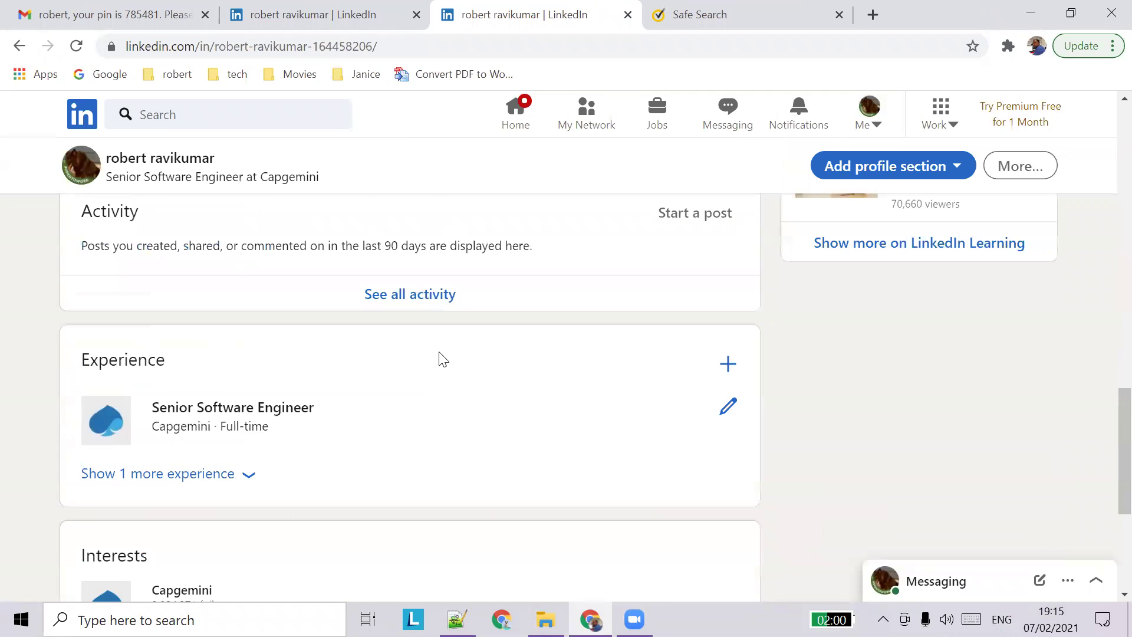
{"action": "left_click", "coordinate": [243, 472]}
{"action": "scroll", "coordinate": [372, 451], "scroll_direction": "down", "scroll_amount": 2}
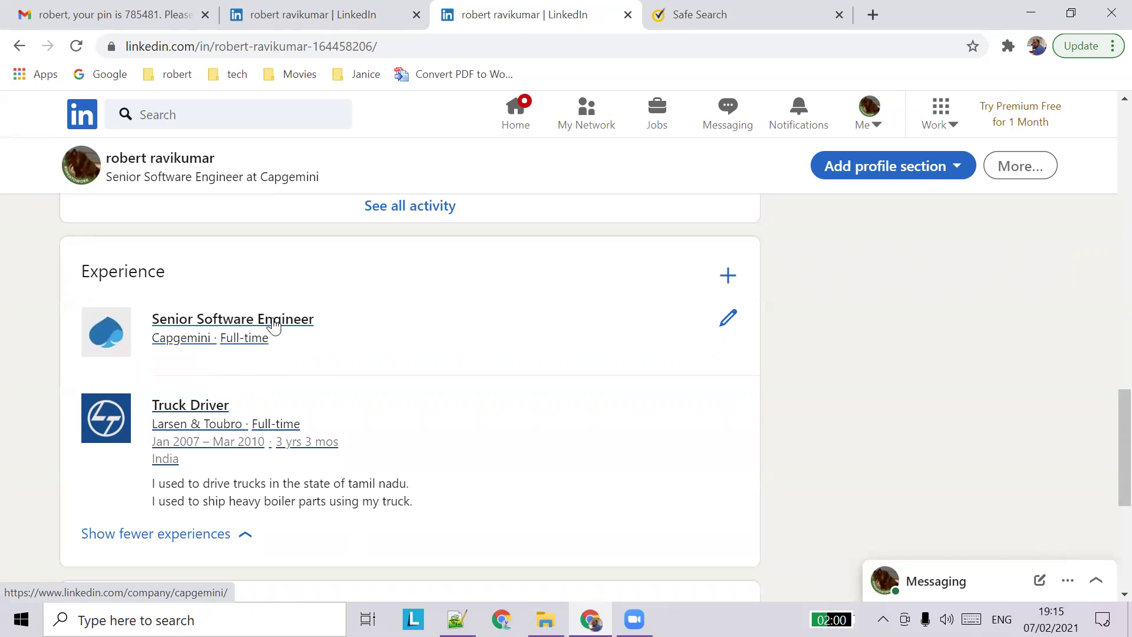
- Delete the Senior Software Engineer position at Capgemini from the profile's experience
{"action": "left_click", "coordinate": [722, 319]}
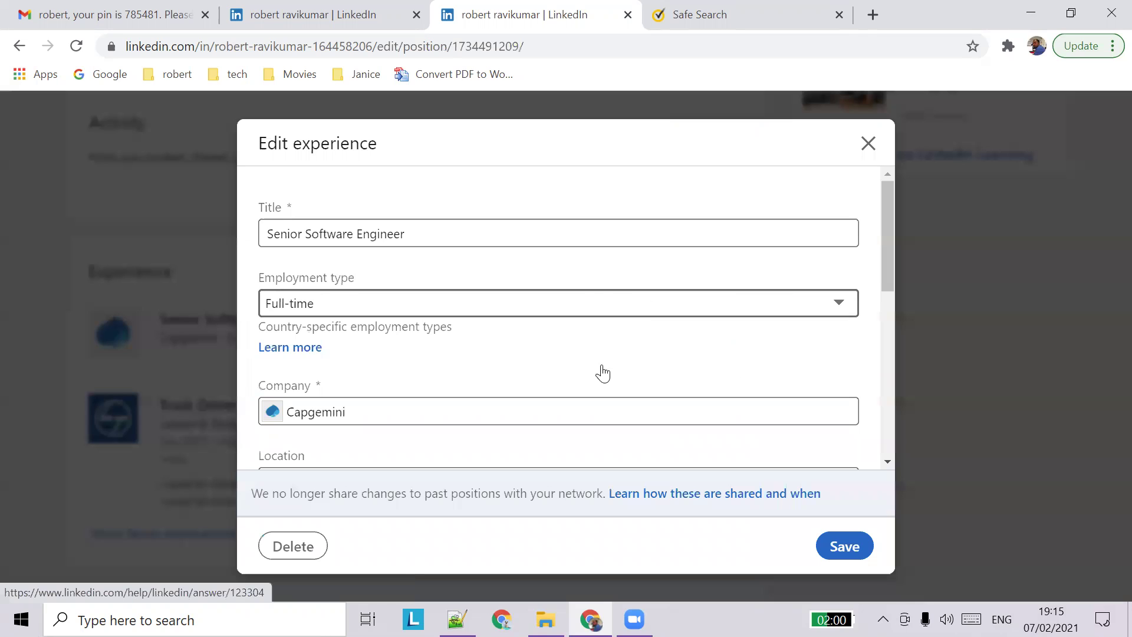
{"action": "scroll", "coordinate": [533, 377], "scroll_direction": "down", "scroll_amount": 4}
{"action": "scroll", "coordinate": [531, 375], "scroll_direction": "down", "scroll_amount": 3}
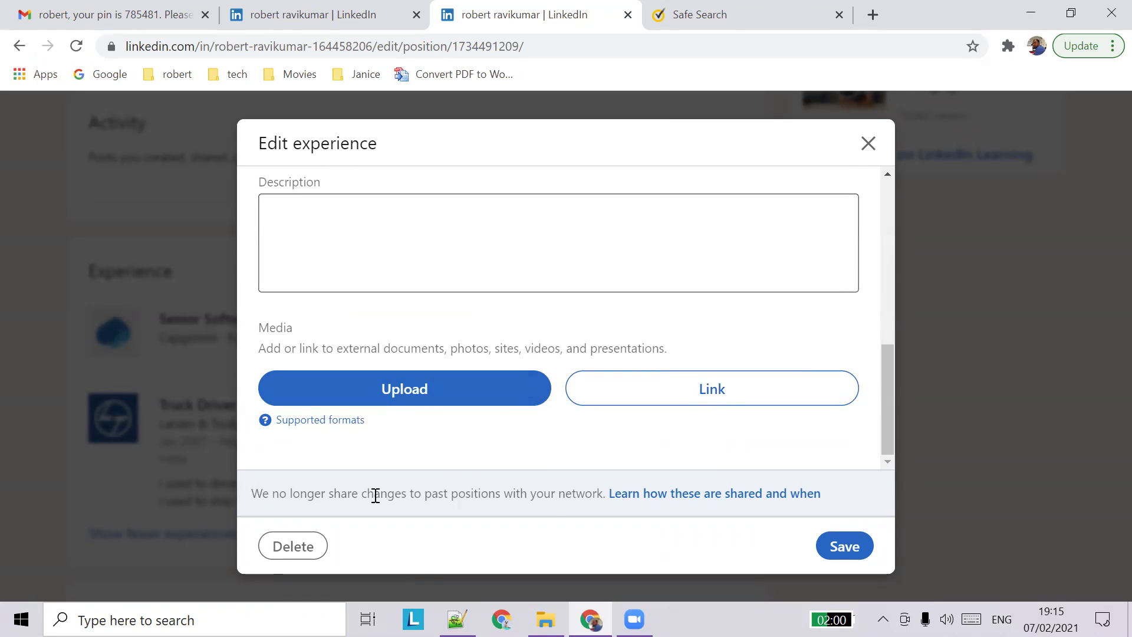
{"action": "left_click_drag", "start_coordinate": [374, 493], "coordinate": [551, 494]}
{"action": "left_click", "coordinate": [292, 546]}
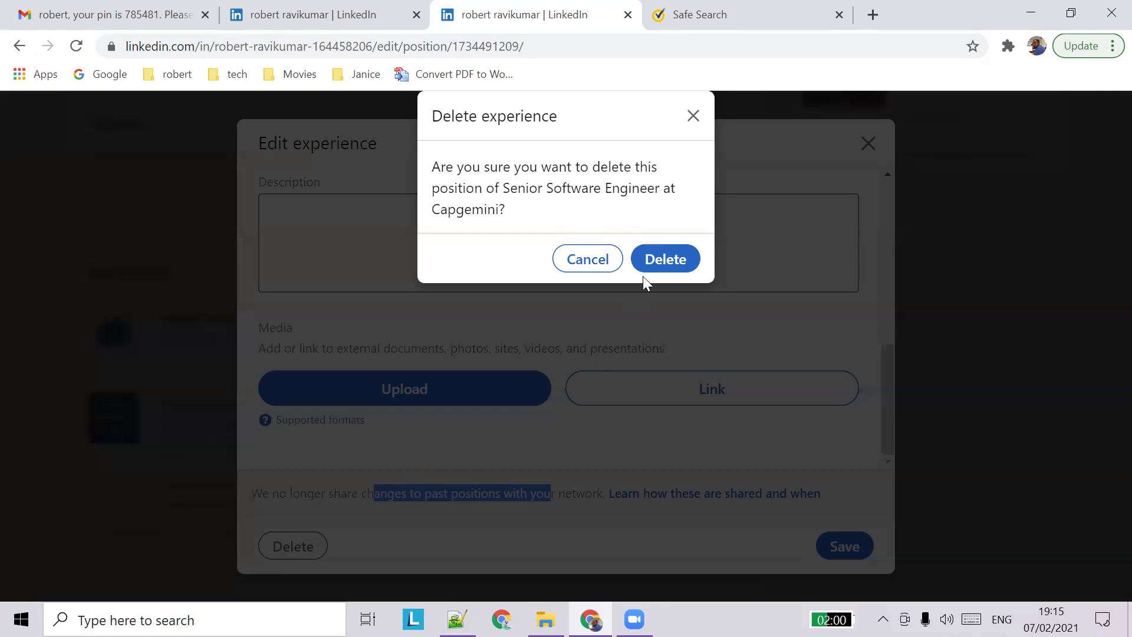
{"action": "left_click", "coordinate": [662, 259]}
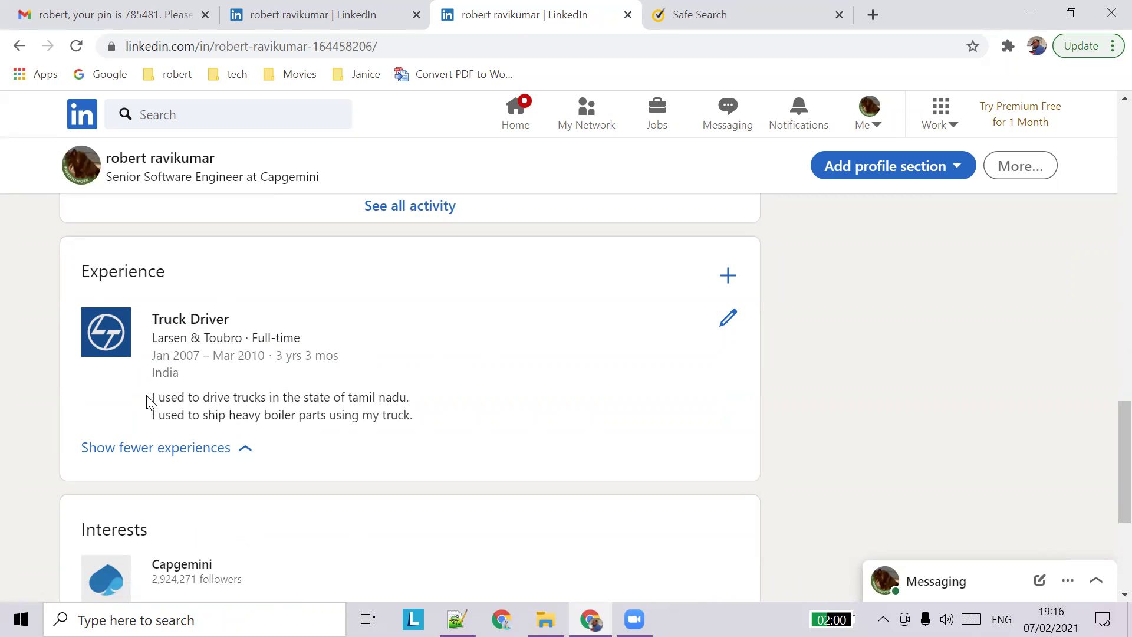
- Start another experience entry with the title Truck Driver and the employment type Full-time
{"action": "left_click_drag", "start_coordinate": [152, 399], "coordinate": [413, 417]}
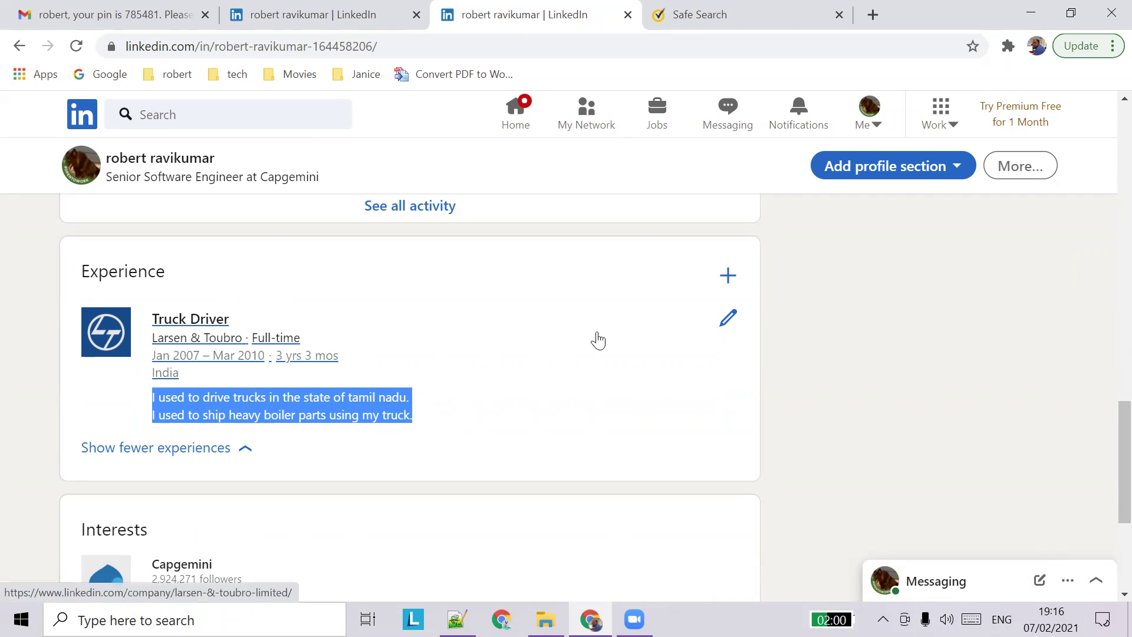
{"action": "left_click", "coordinate": [724, 280]}
{"action": "left_click", "coordinate": [485, 232]}
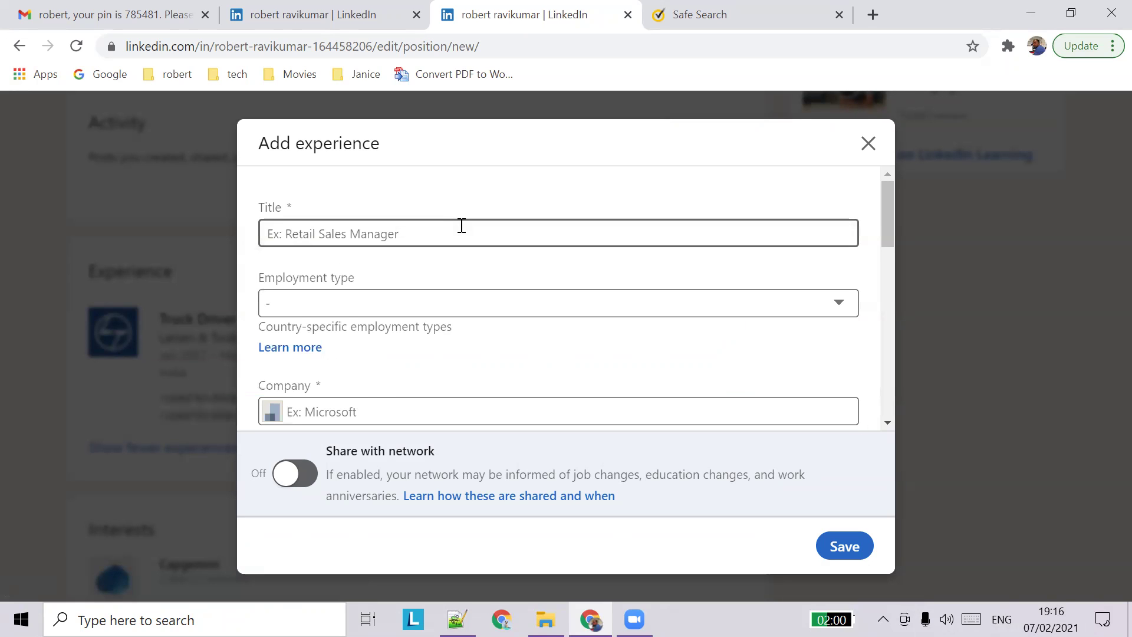
{"action": "type", "text": "truck"}
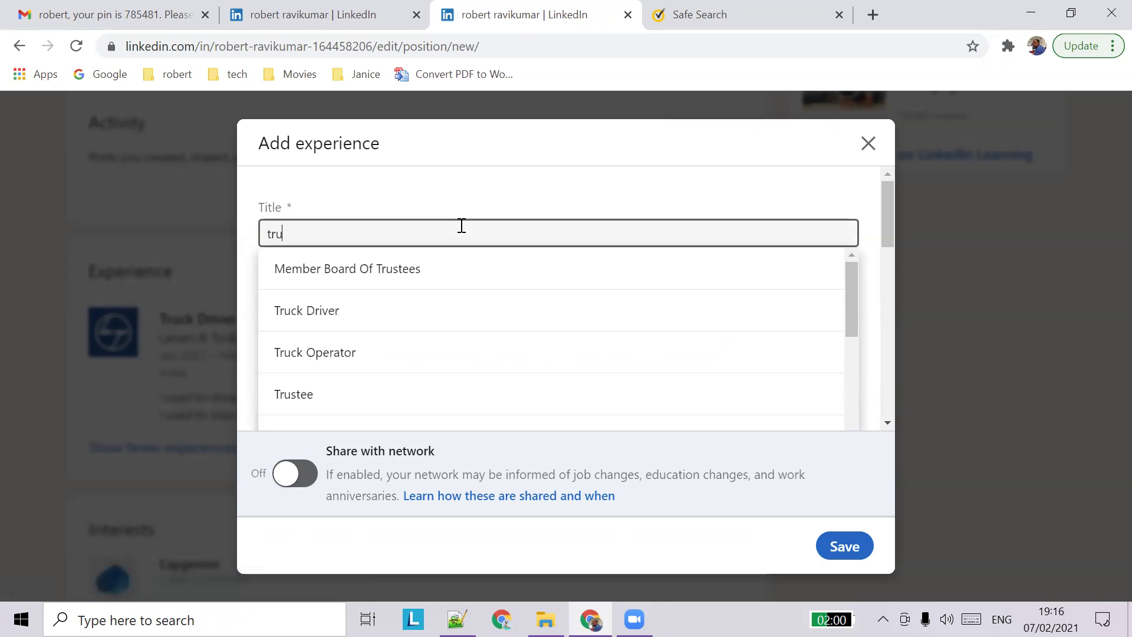
{"action": "key", "text": "Down"}
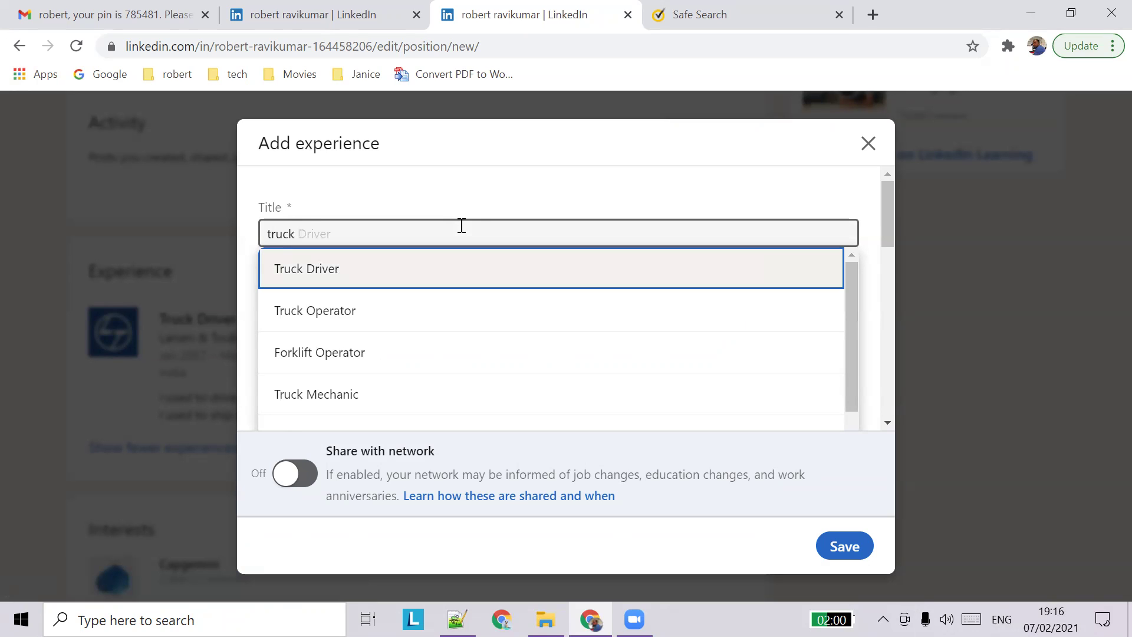
{"action": "key", "text": "Return"}
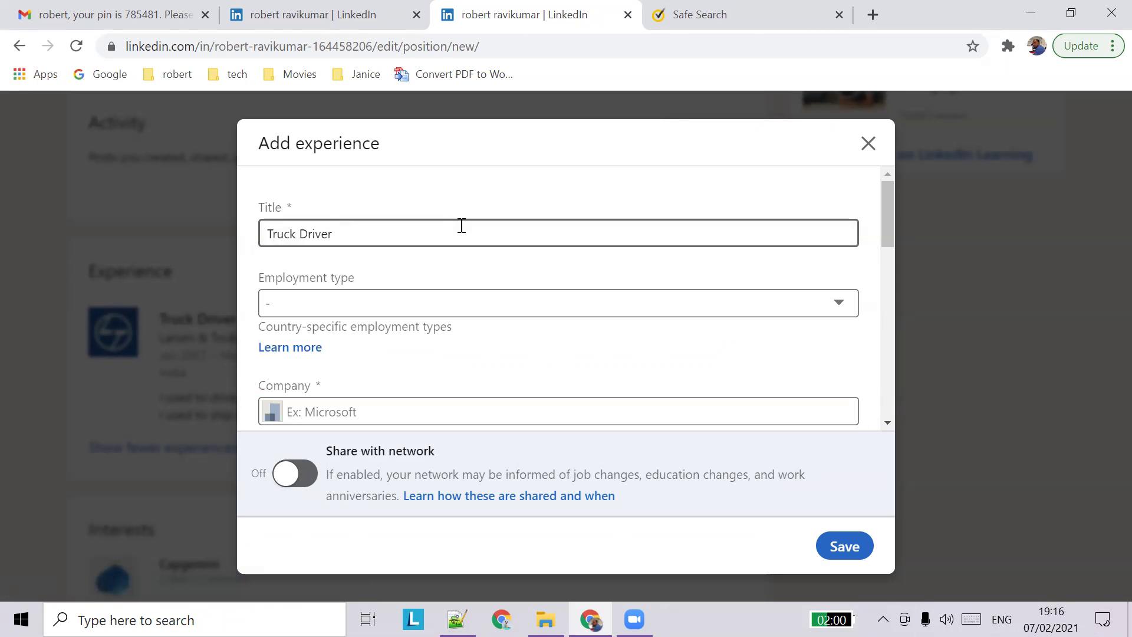
{"action": "left_click", "coordinate": [353, 302]}
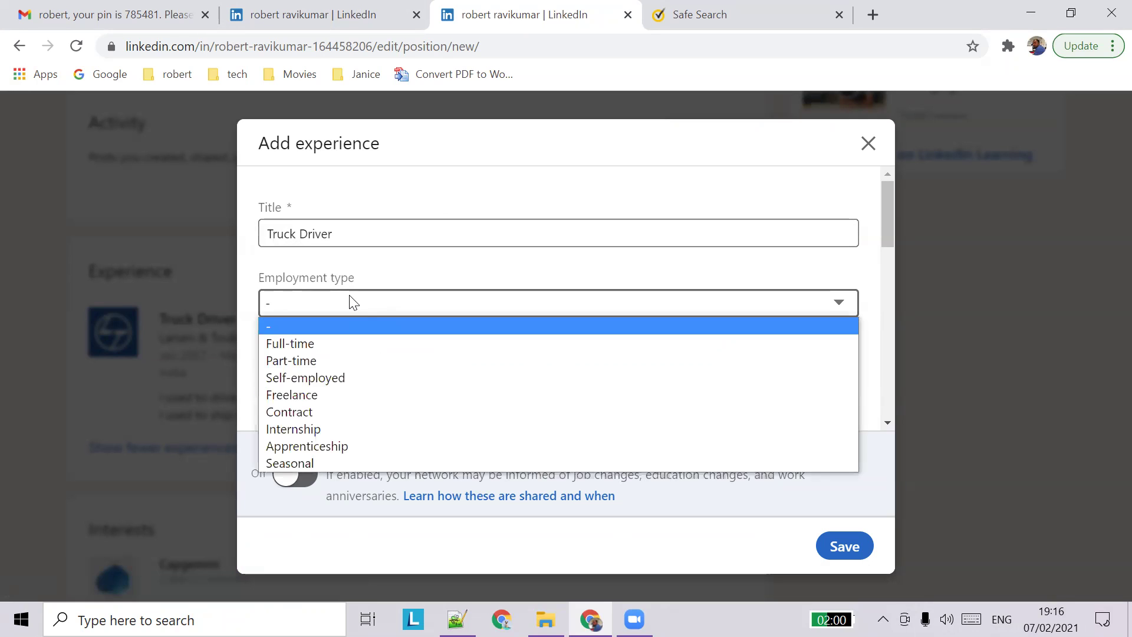
{"action": "left_click", "coordinate": [329, 345]}
- Choose Bharat Heavy Electricals Limited as the company and Tiruchirappalli, Tamil Nadu, India as the location
{"action": "scroll", "coordinate": [354, 360], "scroll_direction": "down", "scroll_amount": 3}
{"action": "left_click", "coordinate": [394, 234]}
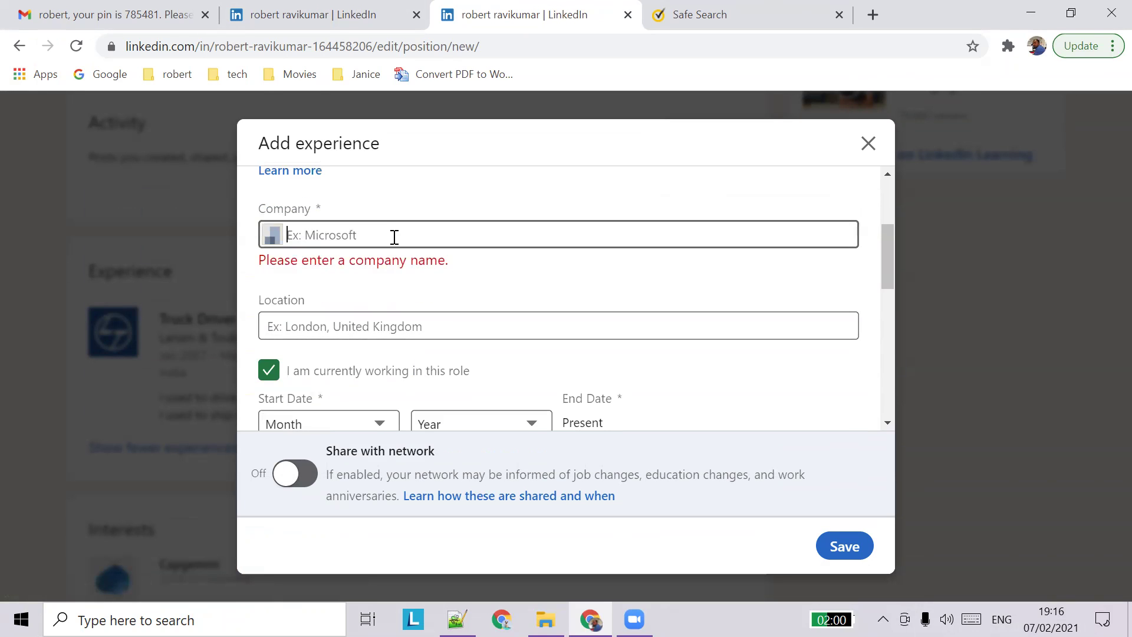
{"action": "type", "text": "BHEL"}
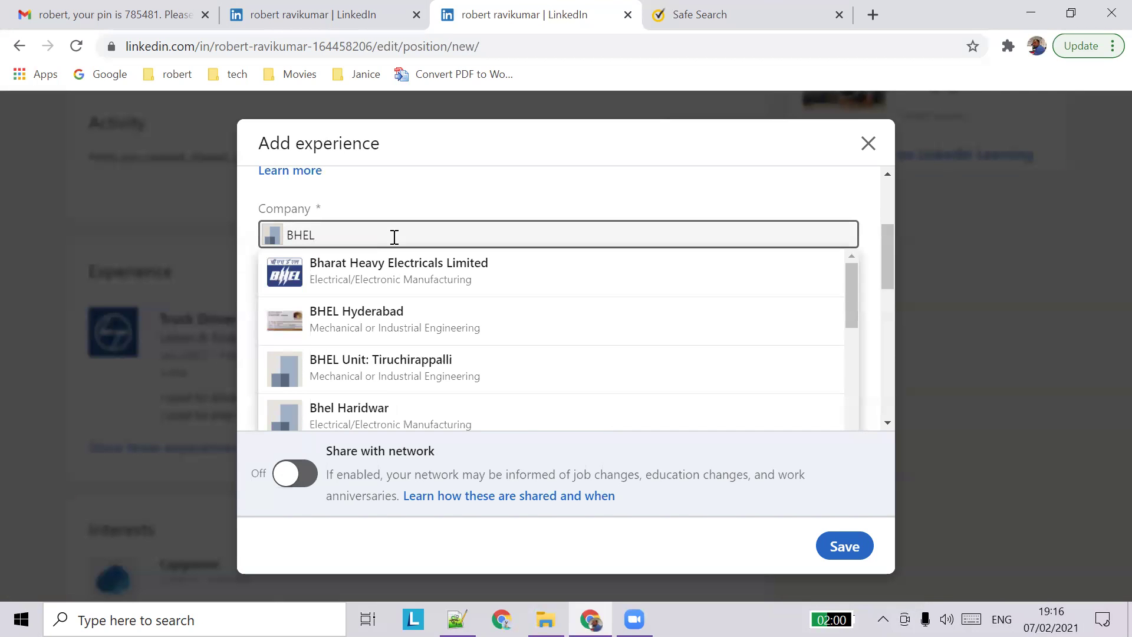
{"action": "left_click", "coordinate": [403, 268]}
{"action": "left_click", "coordinate": [358, 312]}
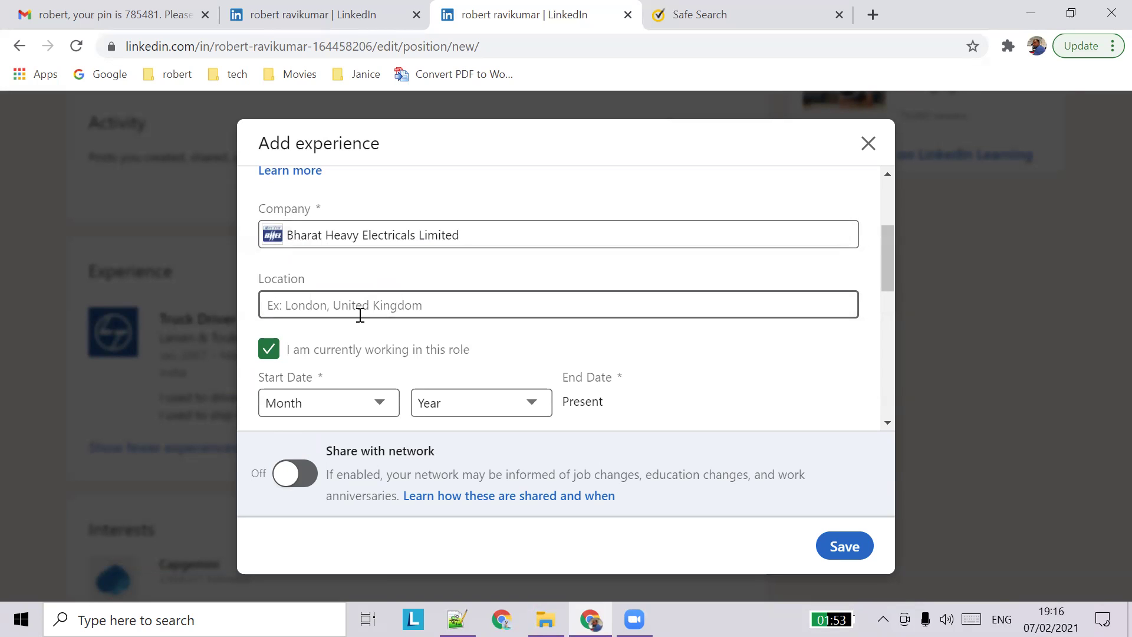
{"action": "type", "text": "ti"}
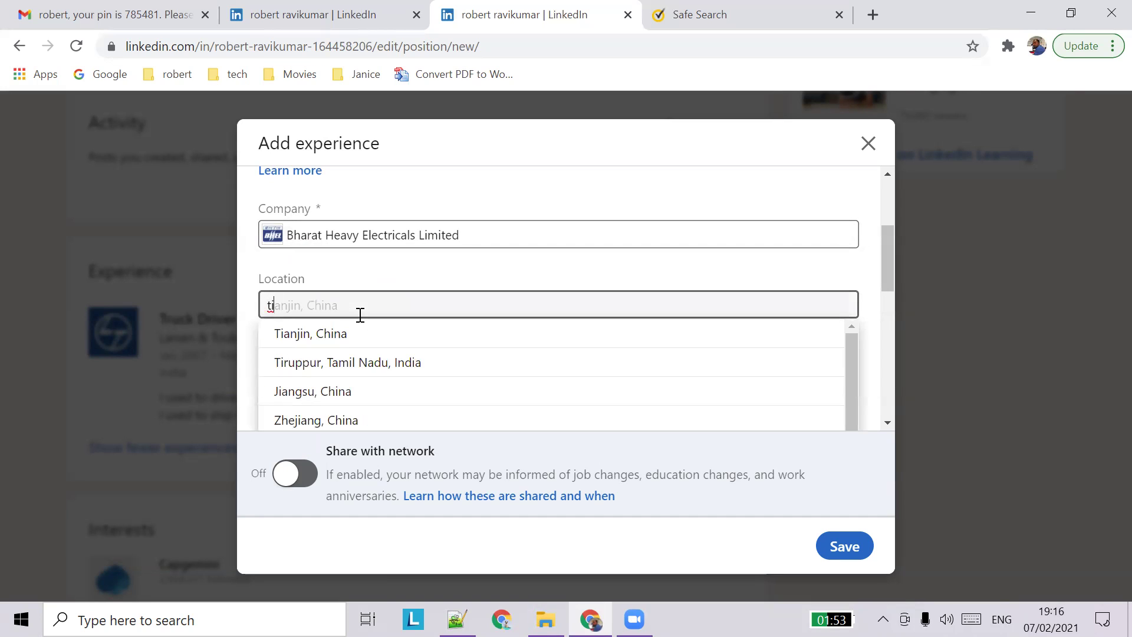
{"action": "type", "text": "ru"}
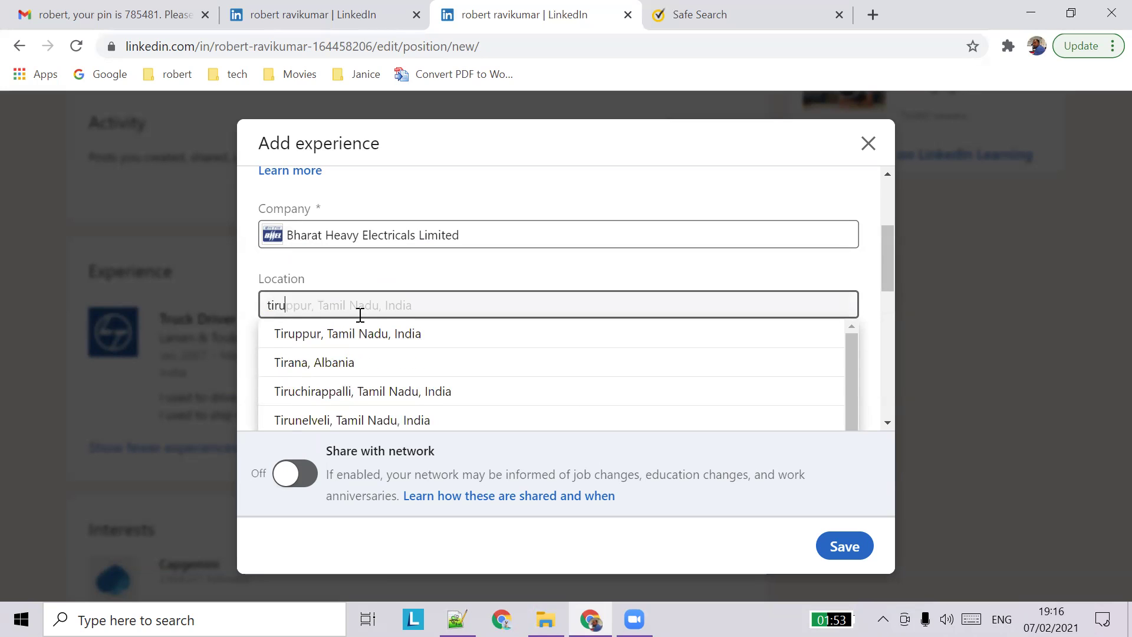
{"action": "key", "text": "Down"}
{"action": "key", "text": "Down"}
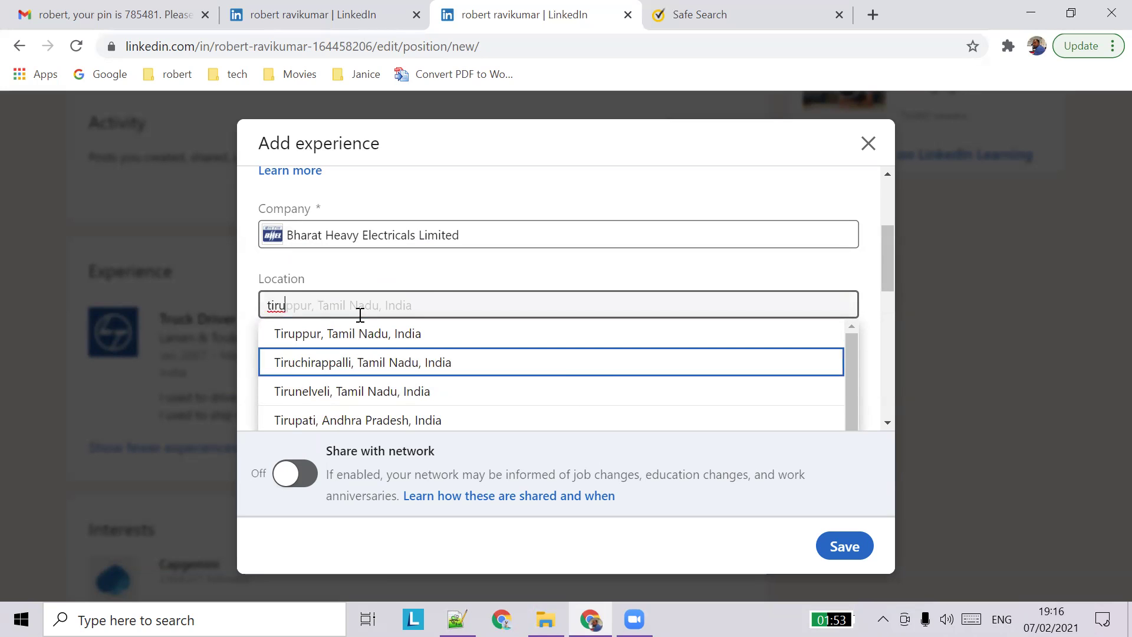
{"action": "key", "text": "Return"}
- Mark the Bharat Heavy Electricals role as not current and set its start date to April 2010
{"action": "scroll", "coordinate": [337, 353], "scroll_direction": "down", "scroll_amount": 1}
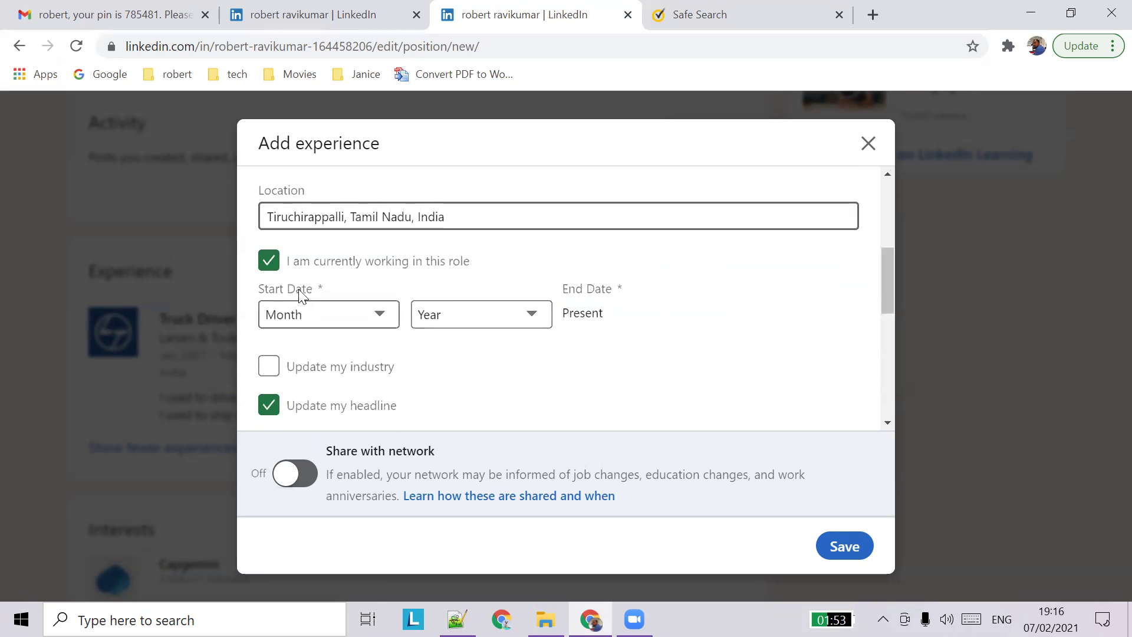
{"action": "left_click", "coordinate": [271, 262]}
{"action": "left_click", "coordinate": [377, 320]}
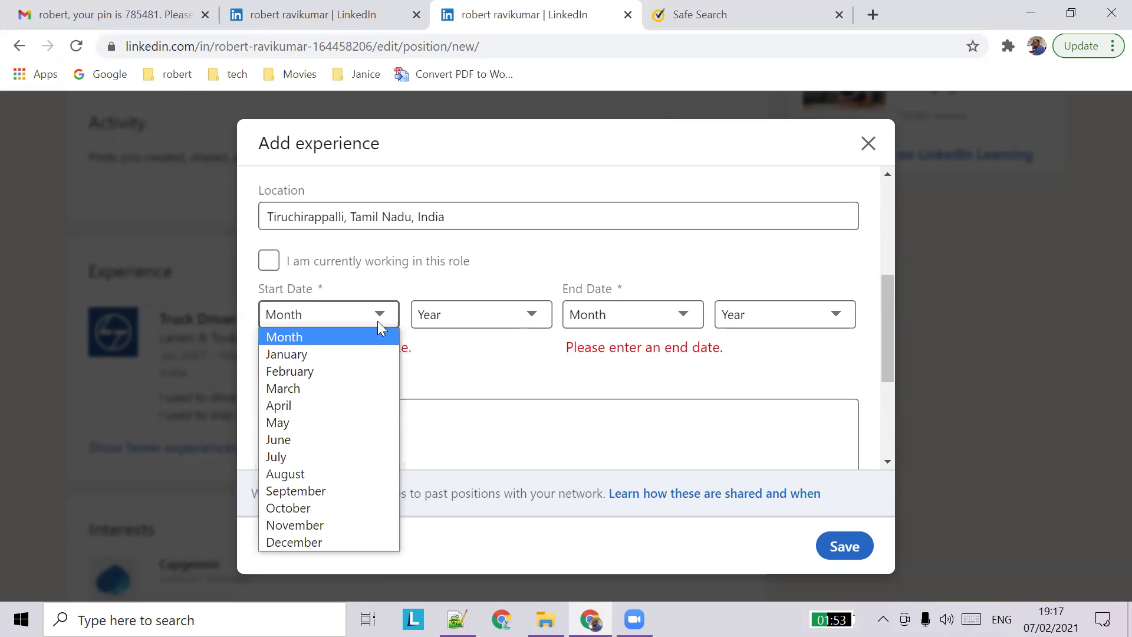
{"action": "left_click", "coordinate": [312, 389]}
{"action": "left_click", "coordinate": [475, 318]}
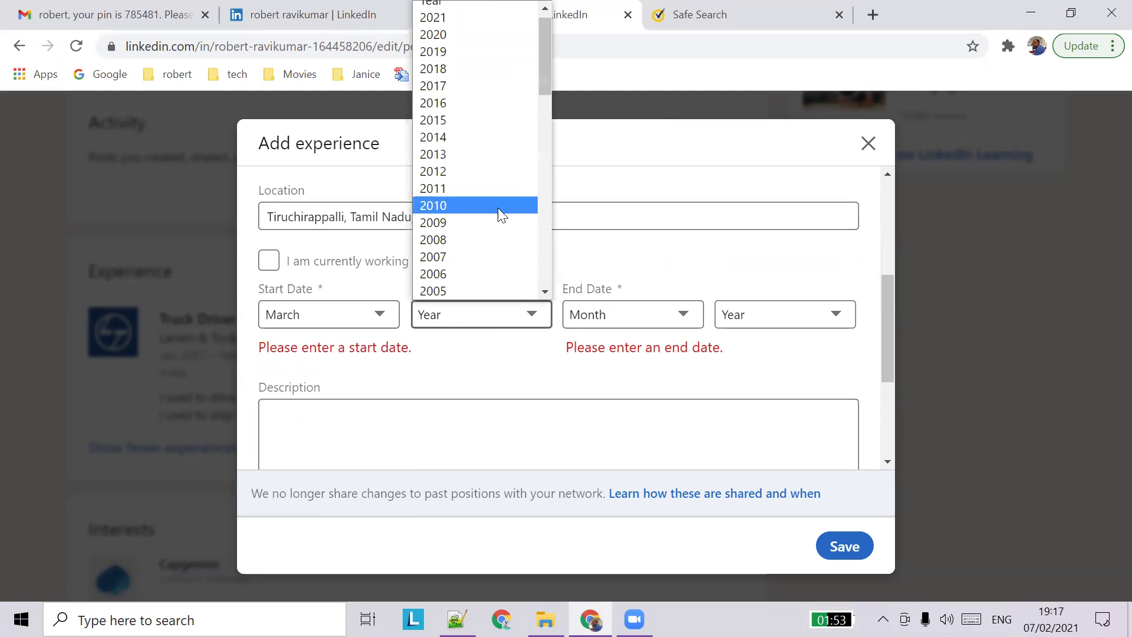
{"action": "left_click", "coordinate": [369, 311]}
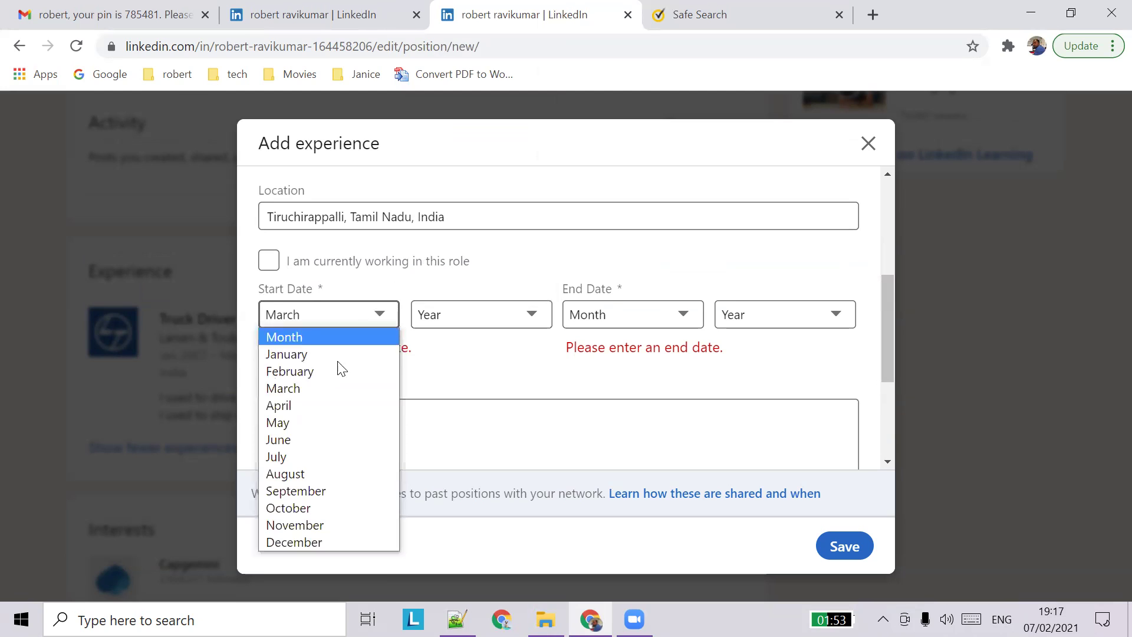
{"action": "left_click", "coordinate": [328, 405]}
{"action": "left_click", "coordinate": [506, 313]}
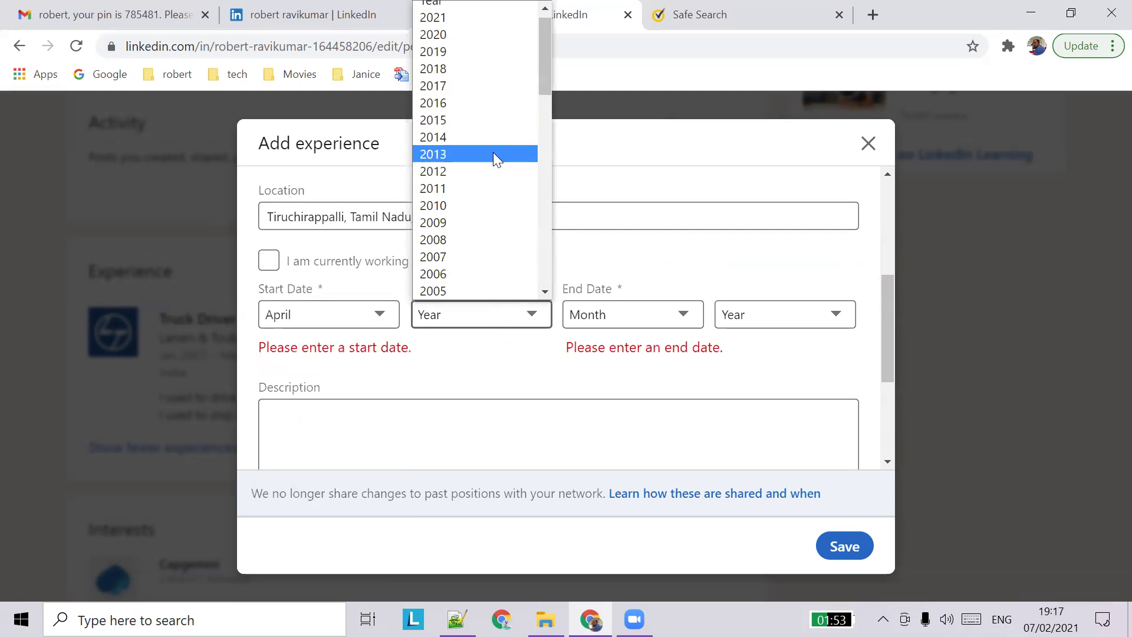
{"action": "left_click", "coordinate": [488, 204]}
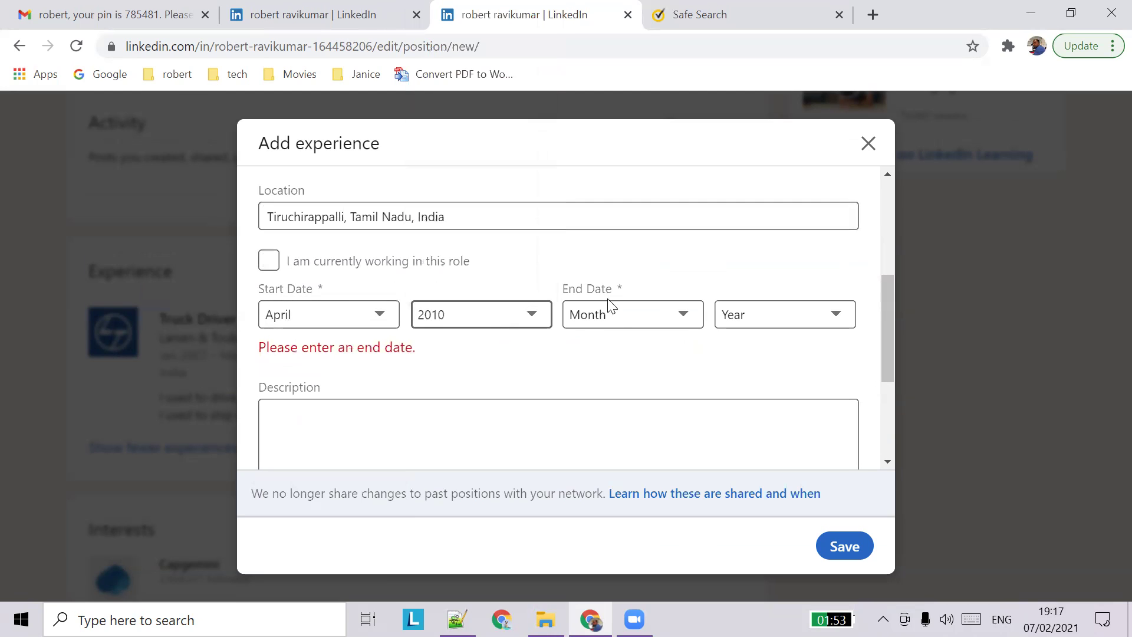
- Set the end date of the Bharat Heavy Electricals role to August 2016
{"action": "left_click", "coordinate": [609, 306]}
{"action": "left_click", "coordinate": [617, 471]}
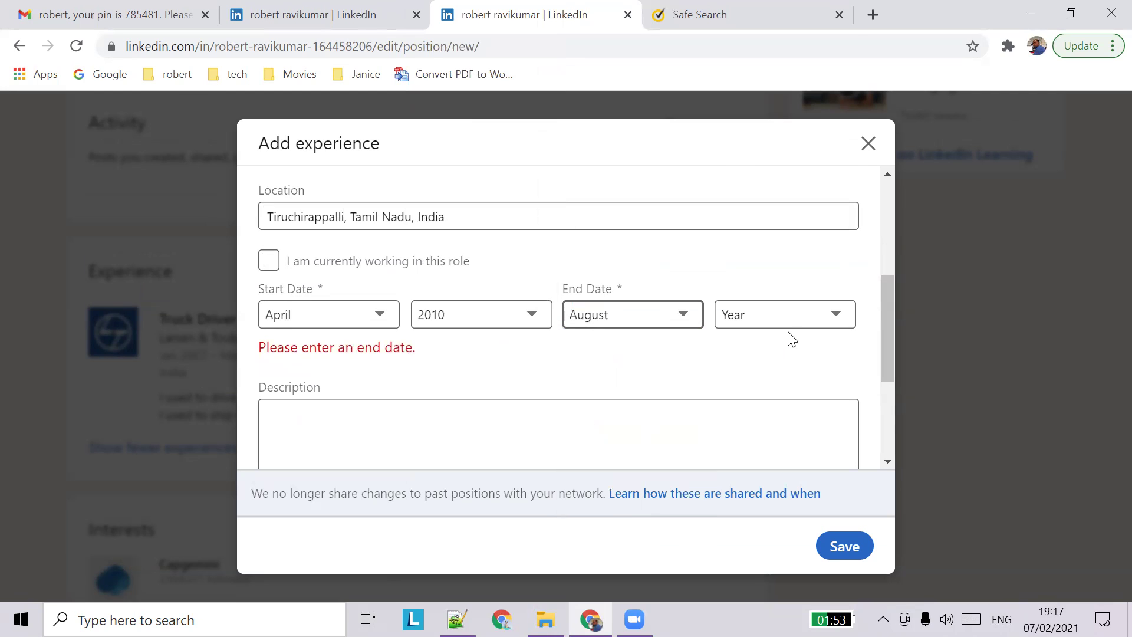
{"action": "left_click", "coordinate": [791, 321]}
{"action": "scroll", "coordinate": [772, 143], "scroll_direction": "down", "scroll_amount": 1}
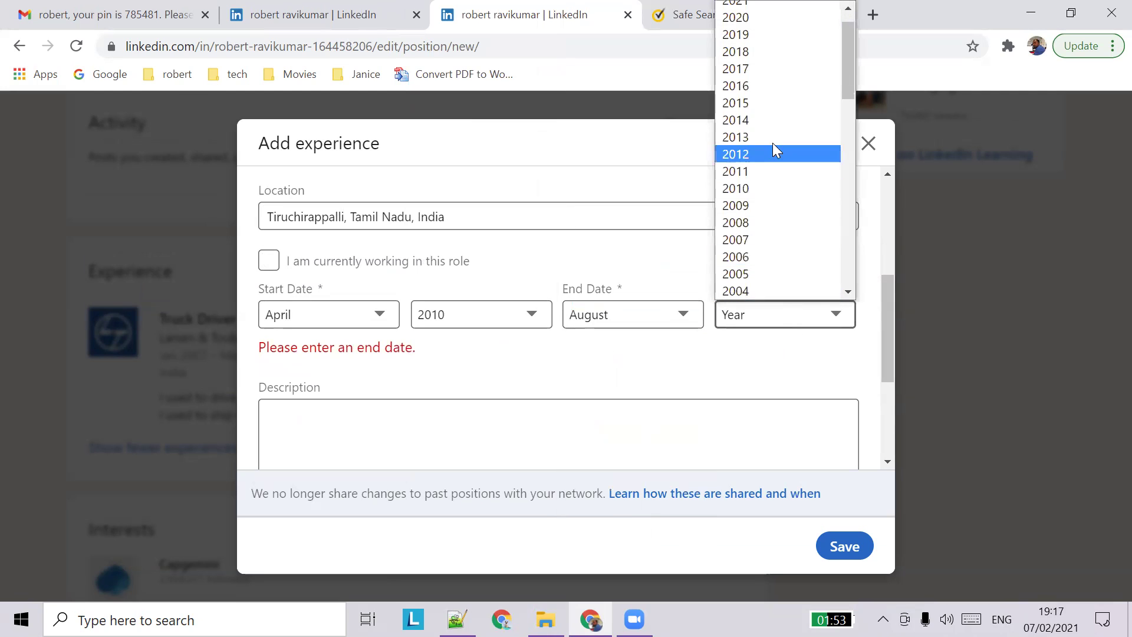
{"action": "left_click", "coordinate": [782, 86]}
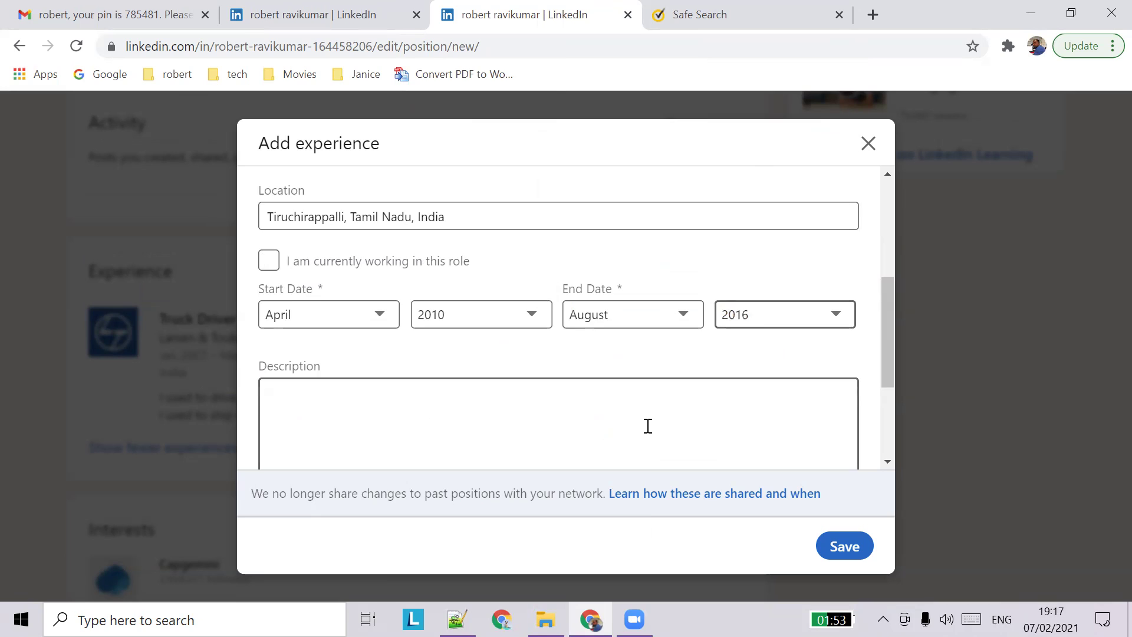
- Enter the description "I used to ship heave machinery frim trichy to pune." and save the experience entry
{"action": "scroll", "coordinate": [423, 402], "scroll_direction": "down", "scroll_amount": 3}
{"action": "left_click", "coordinate": [472, 261]}
{"action": "type", "text": "I used to"}
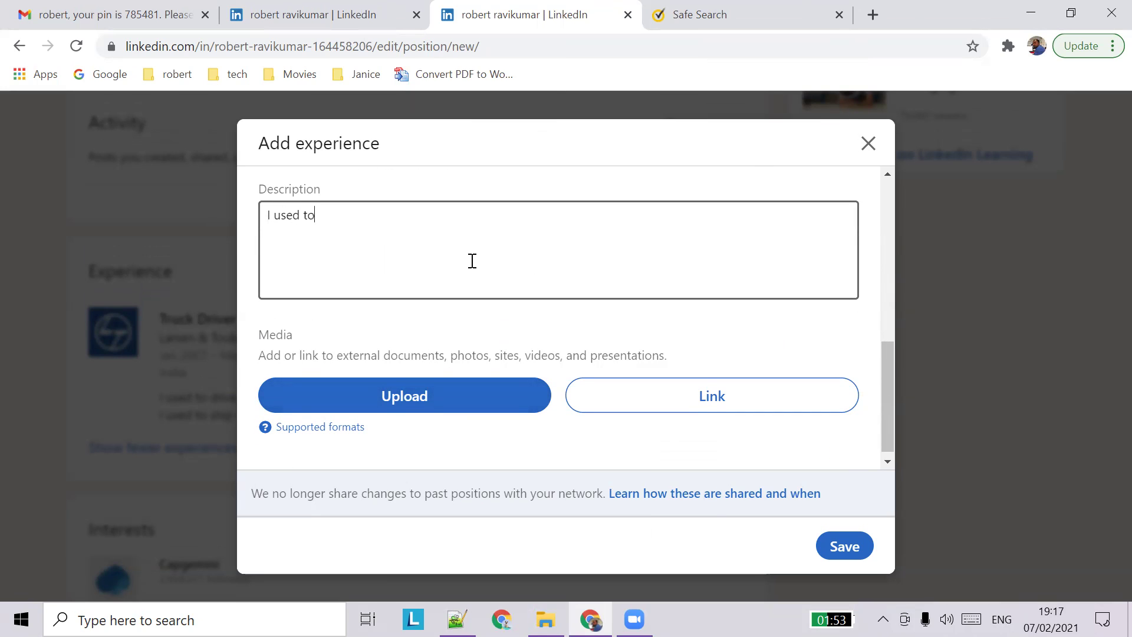
{"action": "type", "text": " ship heave machinery frim tiuchirapp"}
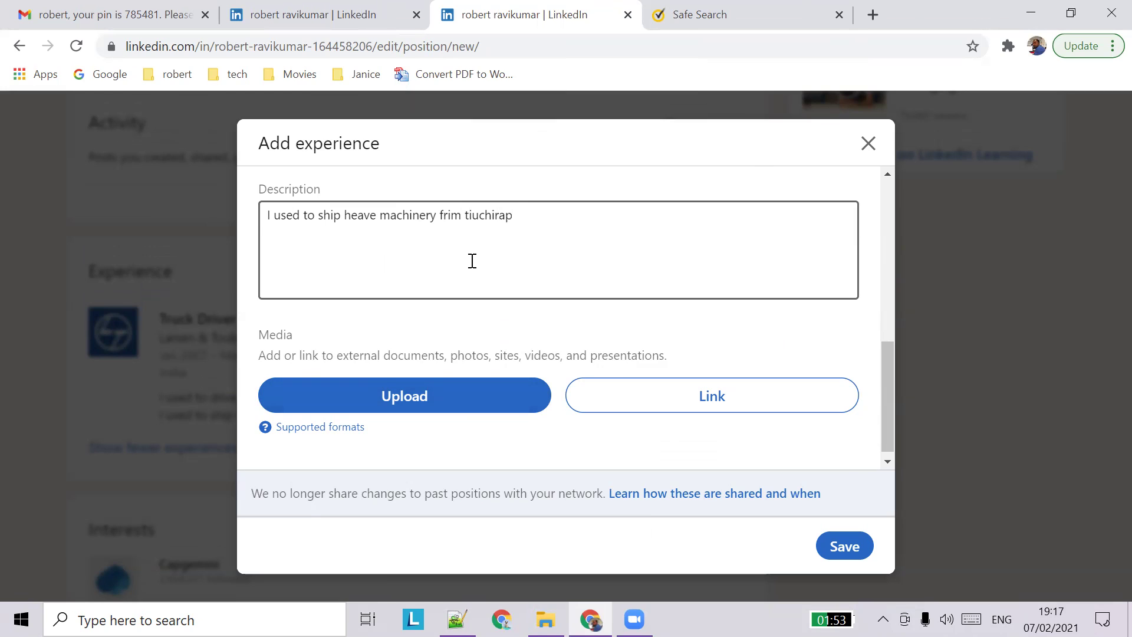
{"action": "key", "text": "BackSpace"}
{"action": "key", "text": "BackSpace"}
{"action": "key", "text": "BackSpace"}
{"action": "type", "text": "ch"}
{"action": "type", "text": "t"}
{"action": "type", "text": "y to "}
{"action": "type", "text": "op"}
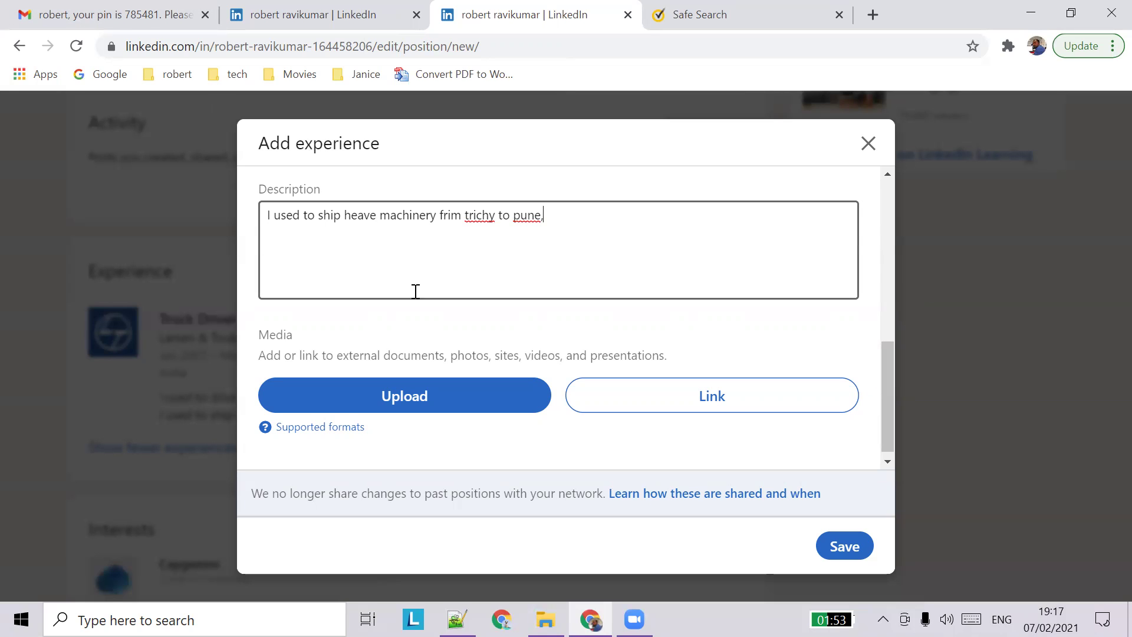
{"action": "scroll", "coordinate": [418, 300], "scroll_direction": "up", "scroll_amount": 3}
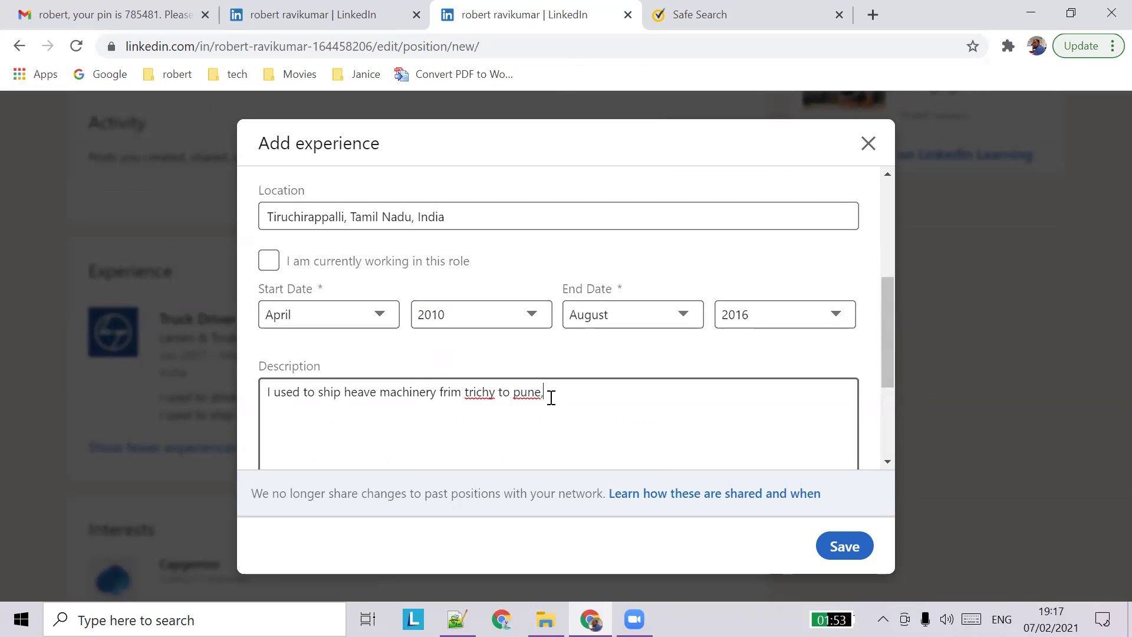
{"action": "key", "text": "BackSpace"}
{"action": "scroll", "coordinate": [587, 406], "scroll_direction": "down", "scroll_amount": 3}
{"action": "left_click", "coordinate": [845, 546]}
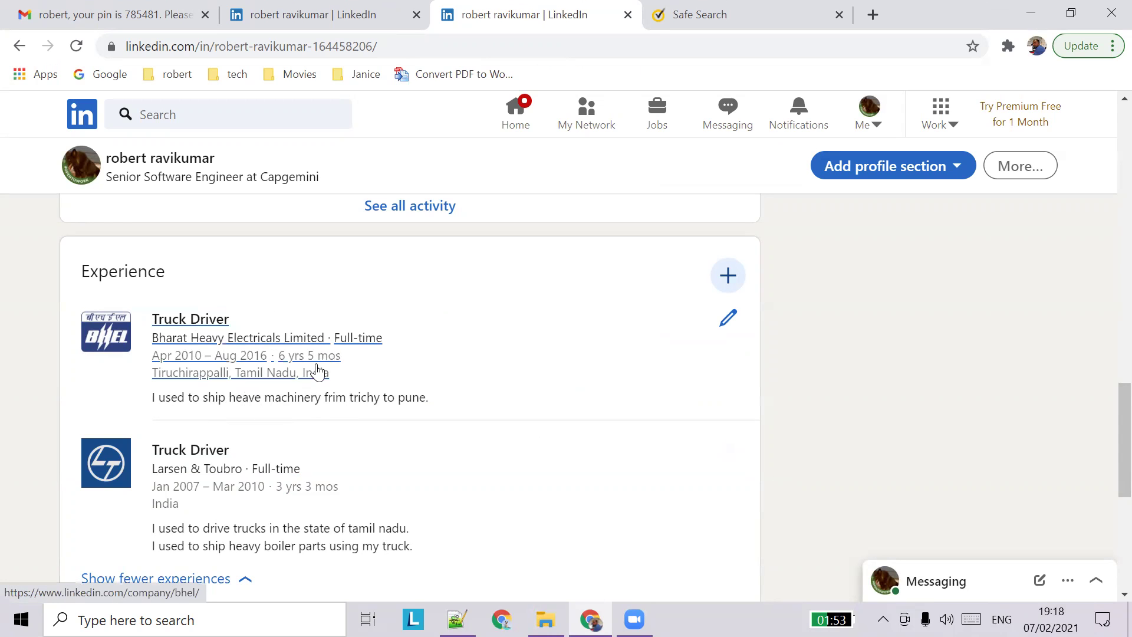
- Start a third experience entry with the title Truck Driver and the employment type Full-time
{"action": "left_click", "coordinate": [717, 285]}
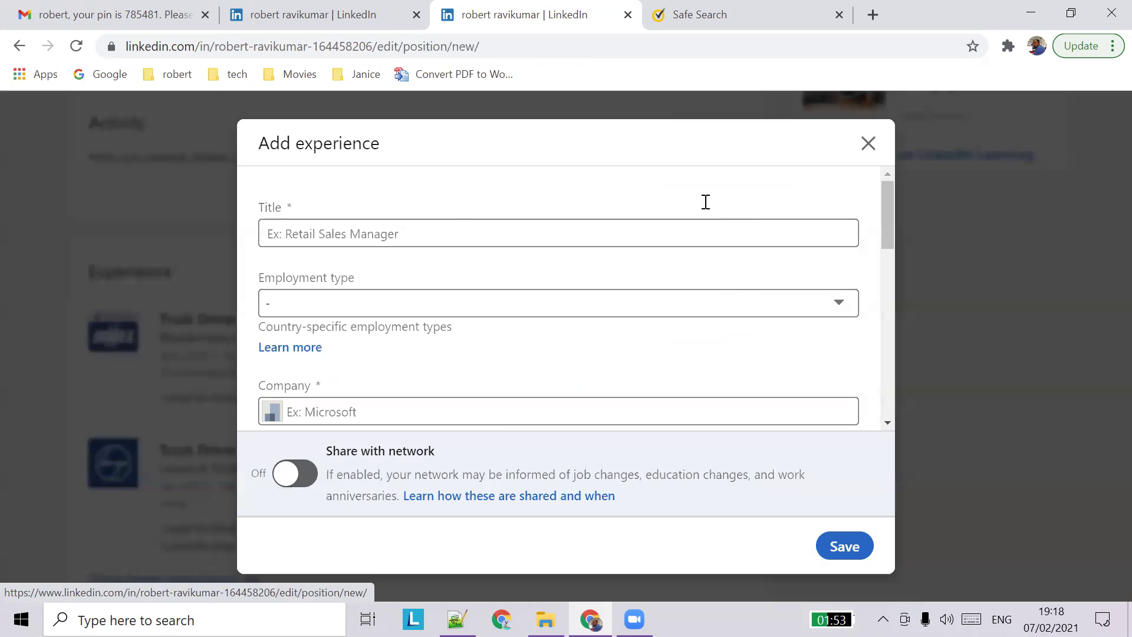
{"action": "left_click", "coordinate": [868, 143]}
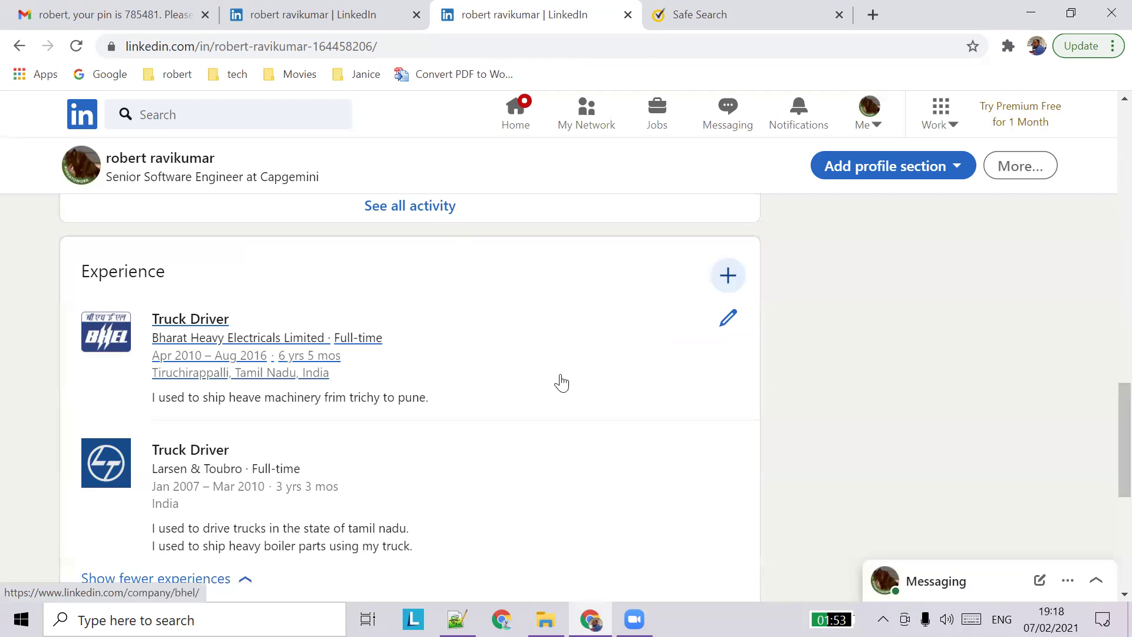
{"action": "left_click", "coordinate": [729, 276]}
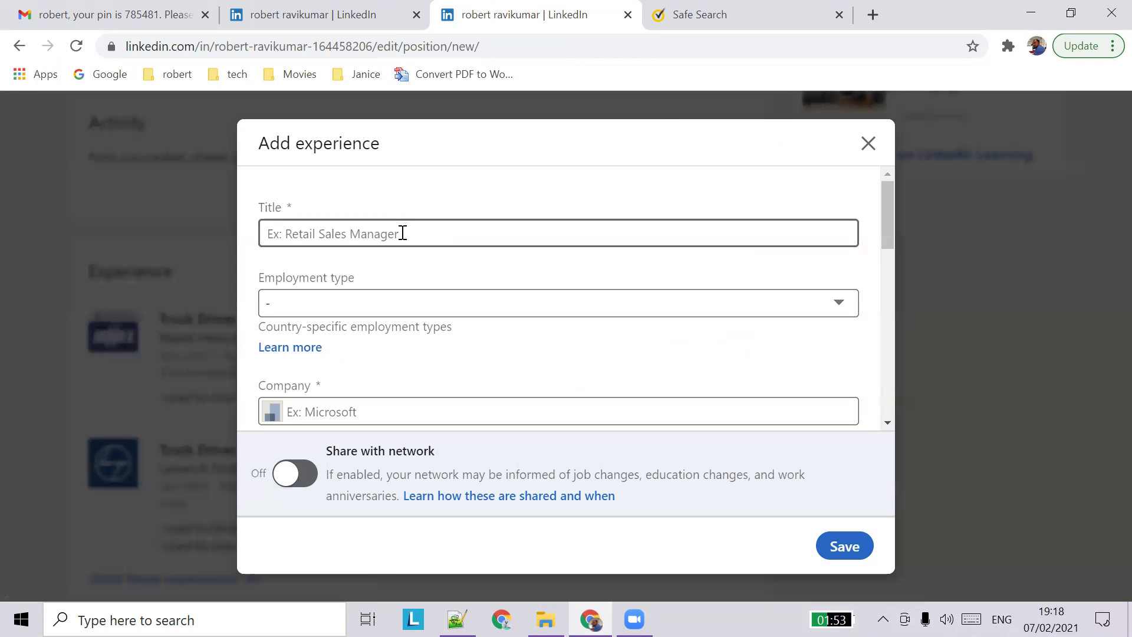
{"action": "type", "text": "truc"}
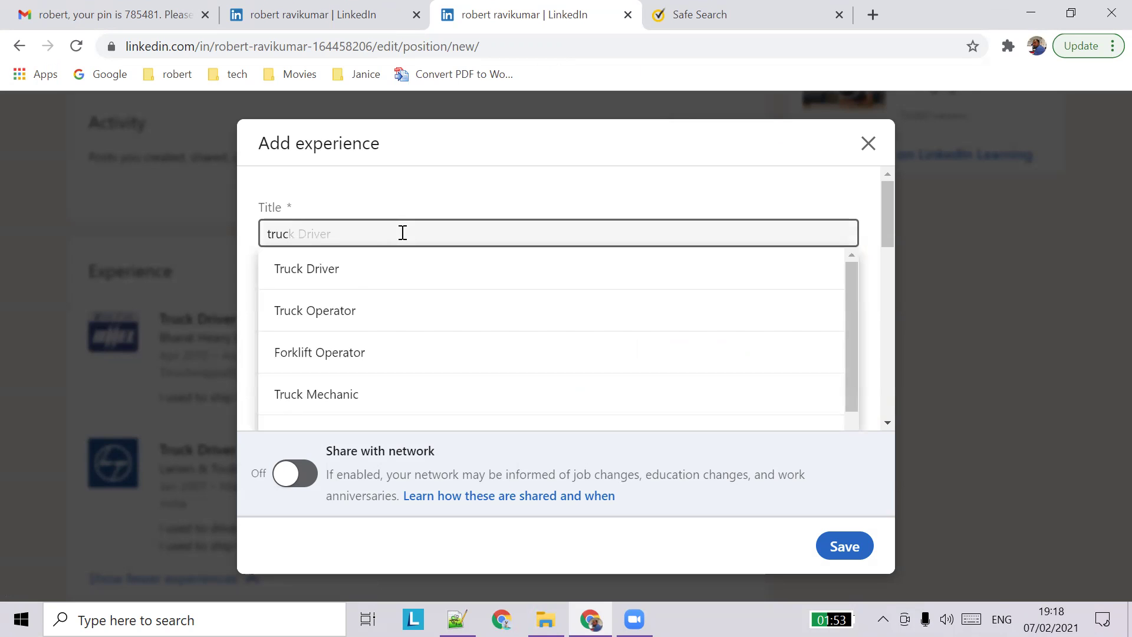
{"action": "left_click", "coordinate": [382, 266]}
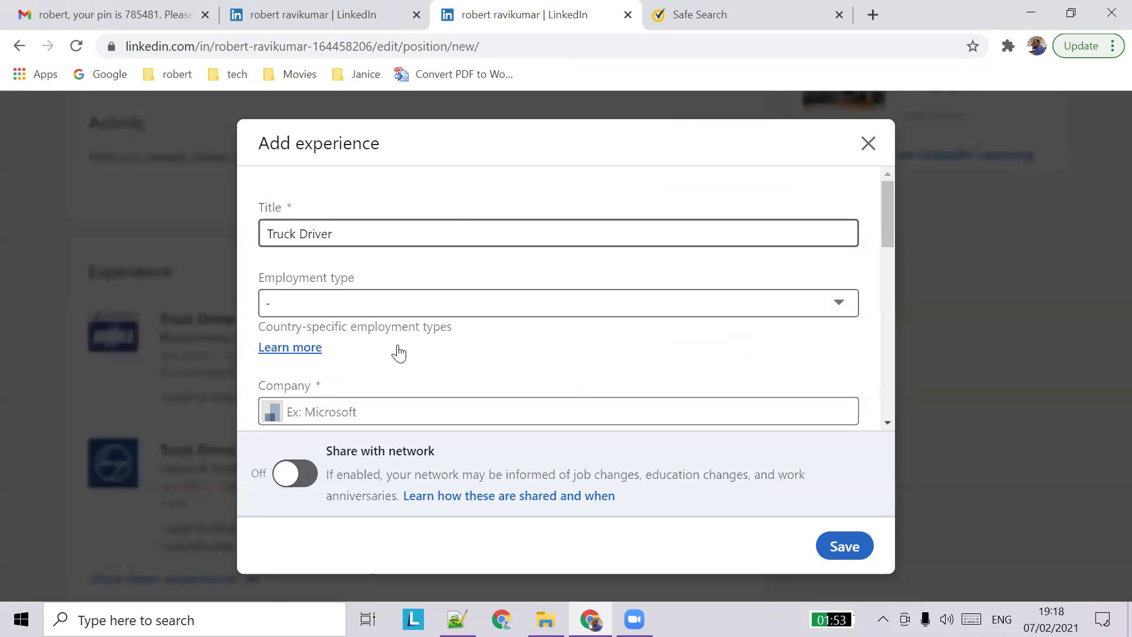
{"action": "left_click", "coordinate": [411, 310]}
{"action": "left_click", "coordinate": [422, 345]}
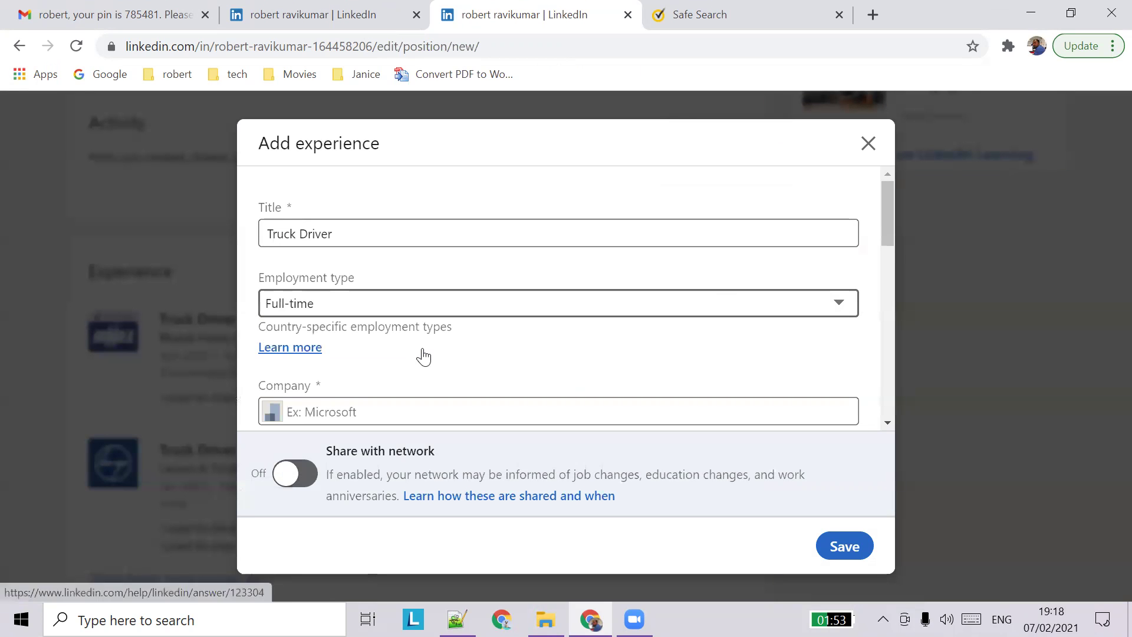
- Choose SP Group as the company for the new Truck Driver entry
{"action": "scroll", "coordinate": [407, 372], "scroll_direction": "down", "scroll_amount": 5}
{"action": "scroll", "coordinate": [383, 295], "scroll_direction": "up", "scroll_amount": 5}
{"action": "scroll", "coordinate": [377, 323], "scroll_direction": "down", "scroll_amount": 2}
{"action": "left_click", "coordinate": [357, 324]}
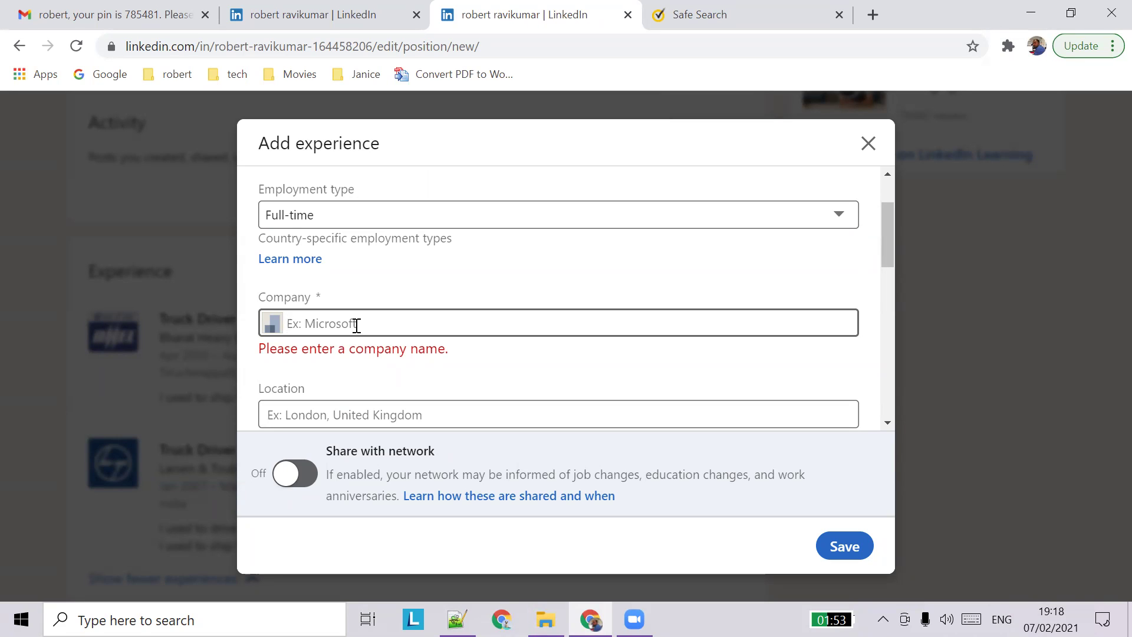
{"action": "type", "text": "sp"}
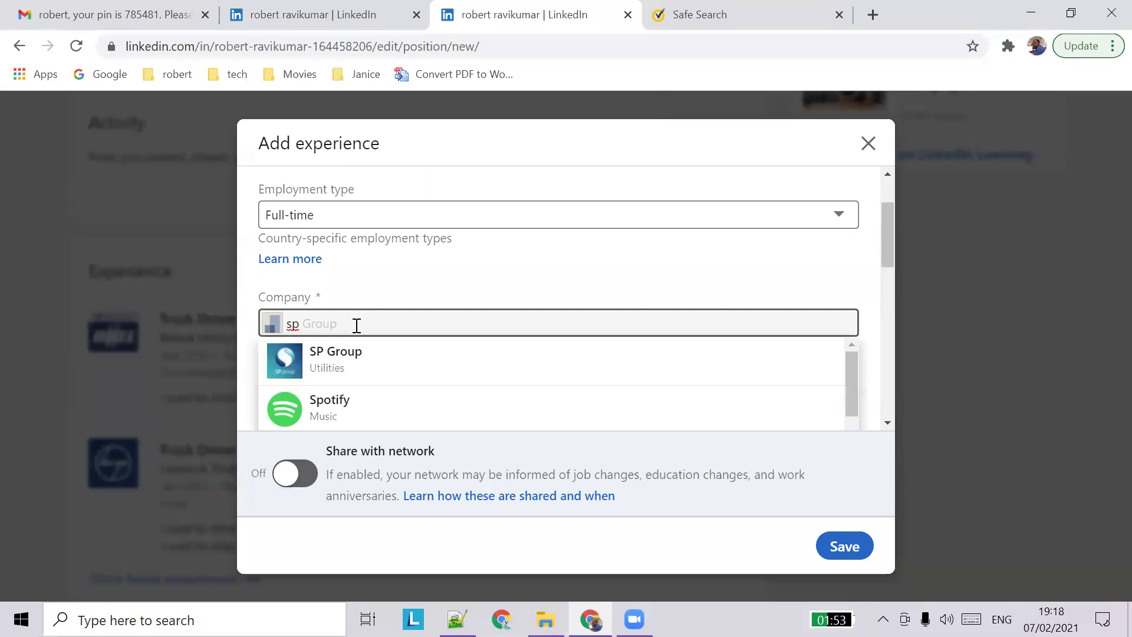
{"action": "type", "text": " util"}
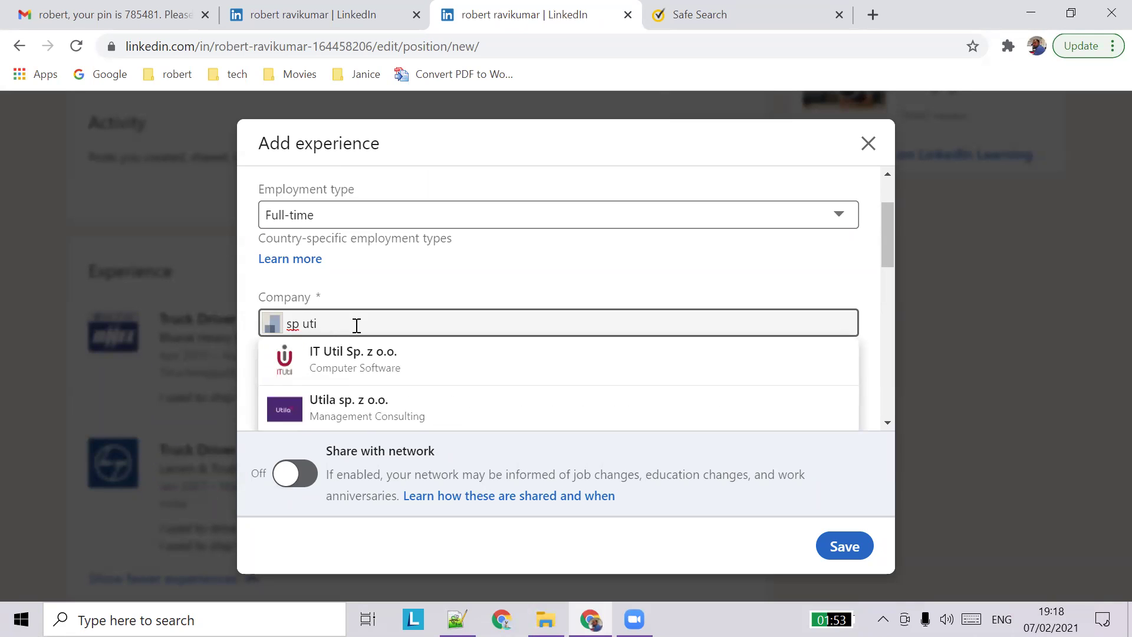
{"action": "key", "text": "BackSpace"}
{"action": "key", "text": "BackSpace"}
{"action": "key", "text": "BackSpace"}
{"action": "key", "text": "BackSpace"}
{"action": "left_click", "coordinate": [349, 377]}
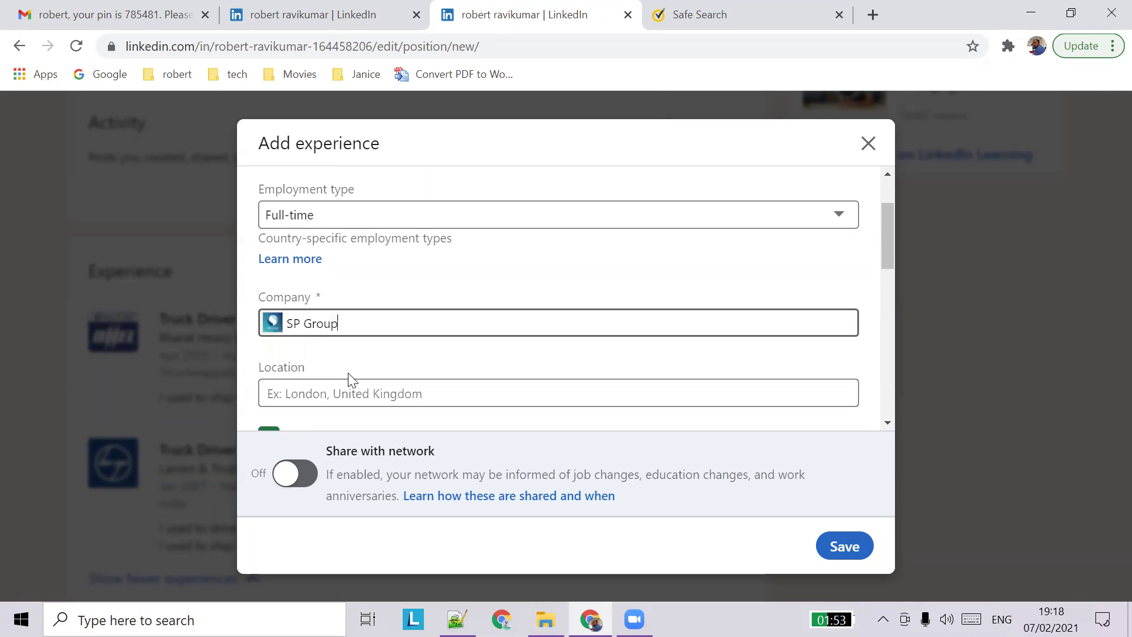
- Set the location of the SP Group position to Singapore
{"action": "left_click", "coordinate": [322, 388]}
{"action": "type", "text": "s"}
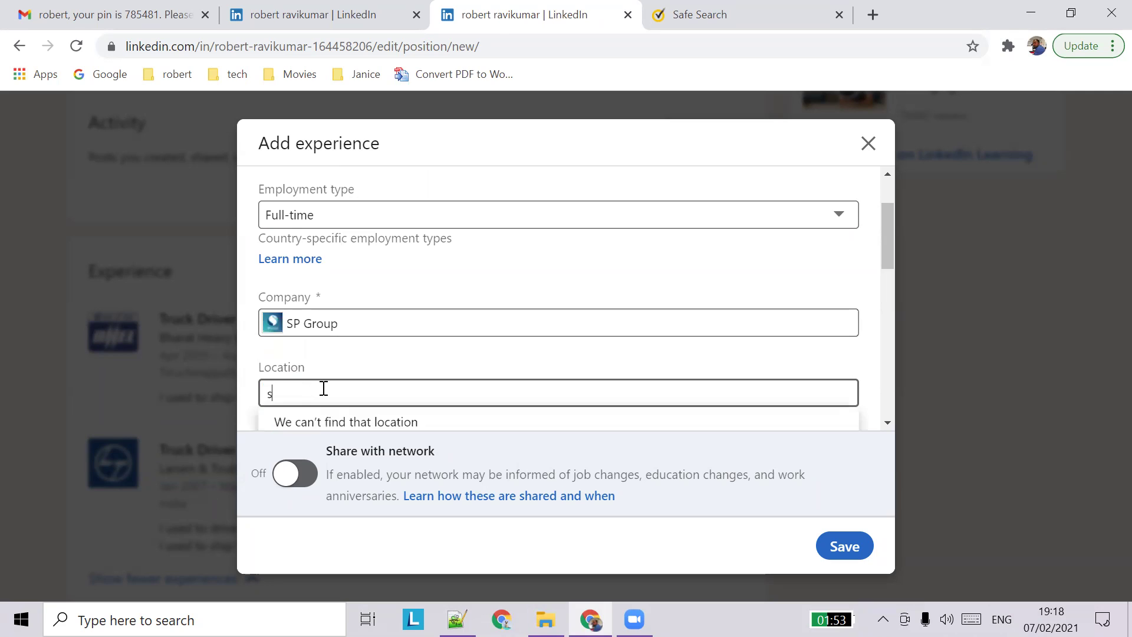
{"action": "type", "text": "ing"}
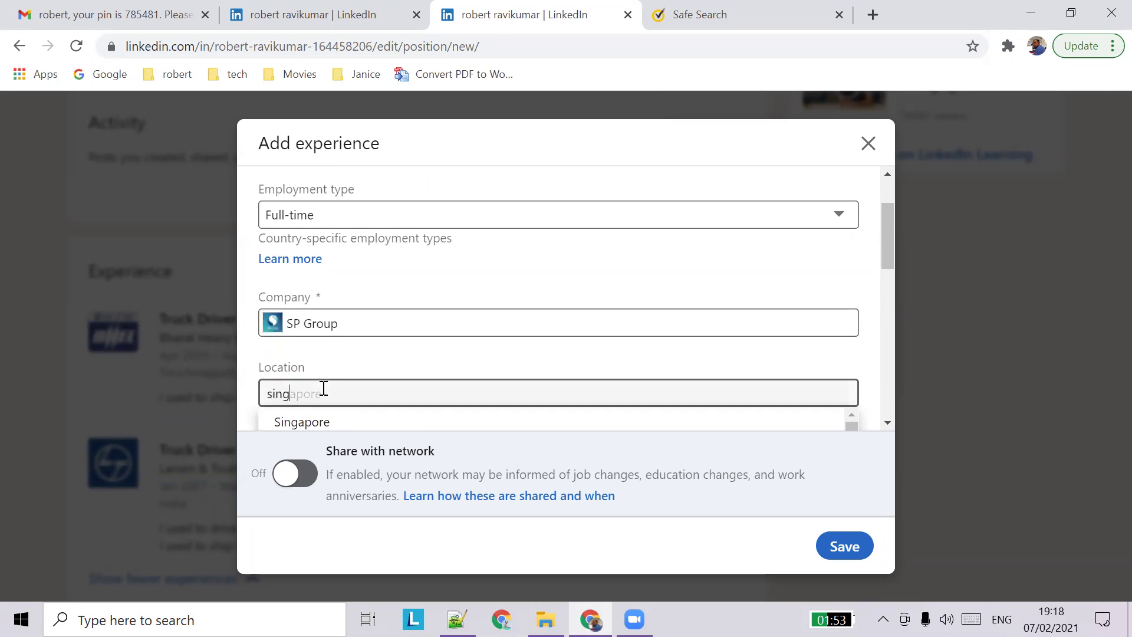
{"action": "left_click", "coordinate": [319, 436]}
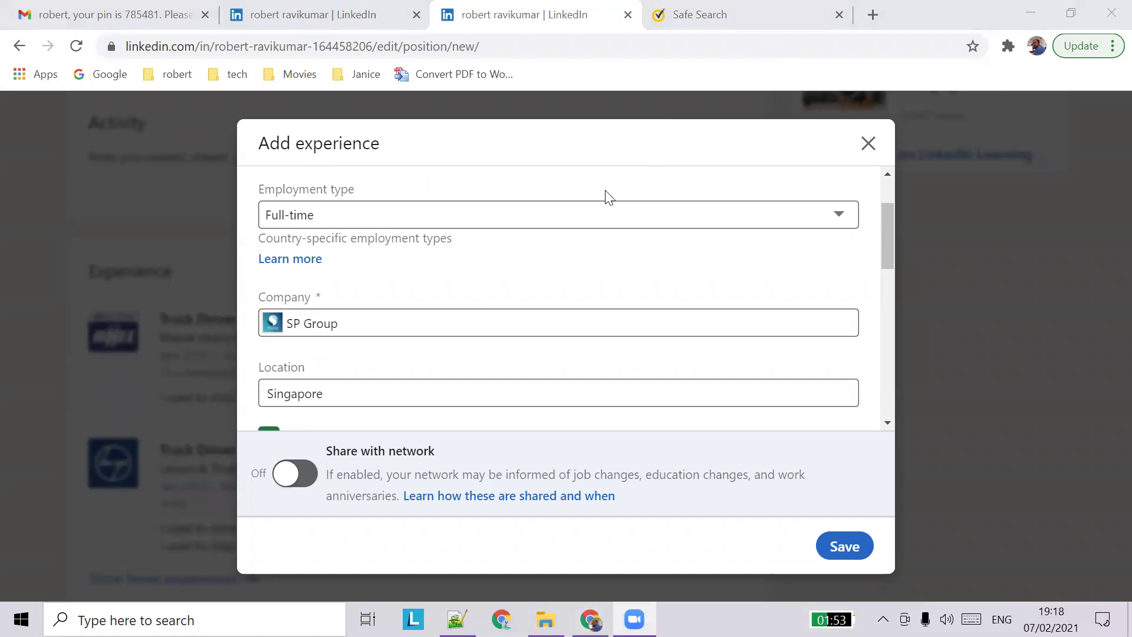
- Set the start date of the current SP Group role to September 2016
{"action": "scroll", "coordinate": [454, 379], "scroll_direction": "down", "scroll_amount": 2}
{"action": "scroll", "coordinate": [401, 348], "scroll_direction": "down", "scroll_amount": 3}
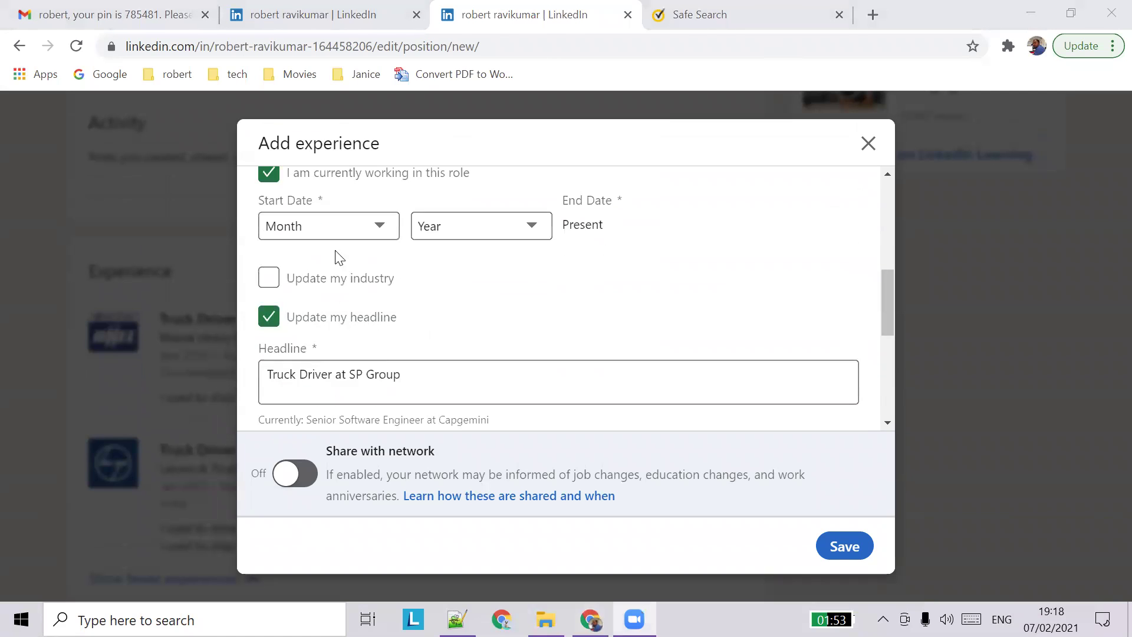
{"action": "left_click", "coordinate": [367, 233]}
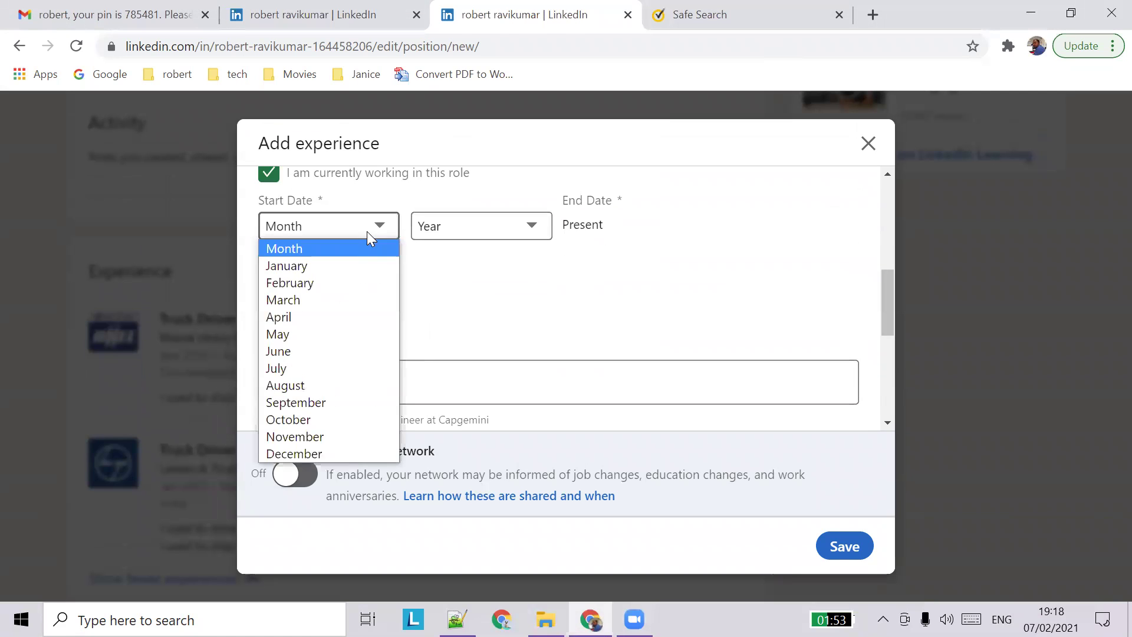
{"action": "left_click", "coordinate": [346, 402]}
{"action": "left_click", "coordinate": [469, 228]}
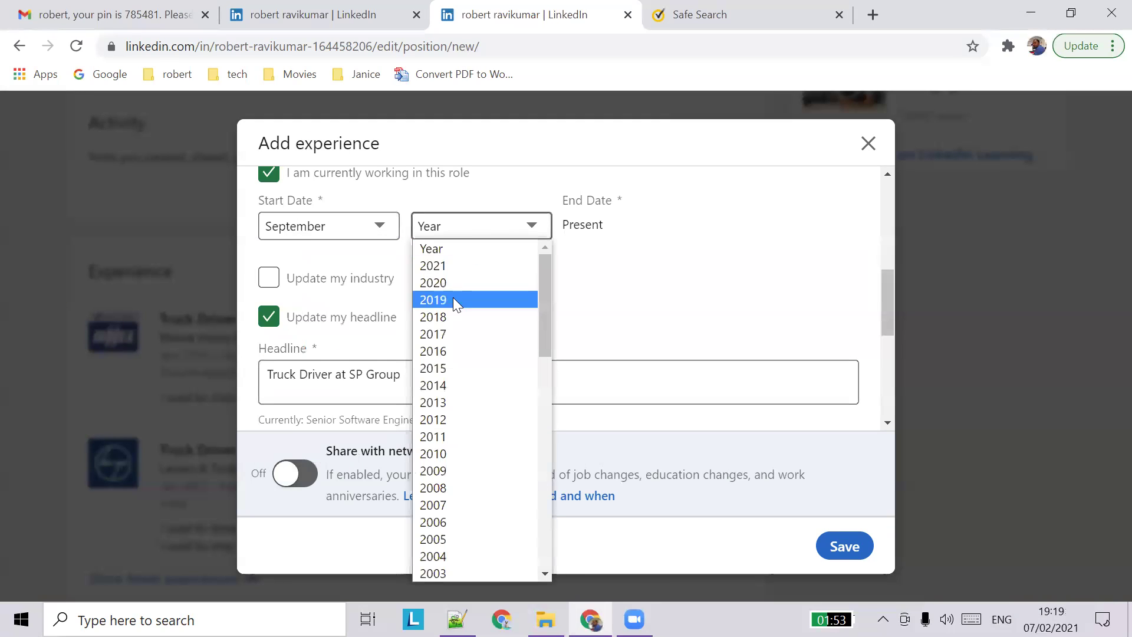
{"action": "left_click", "coordinate": [445, 351]}
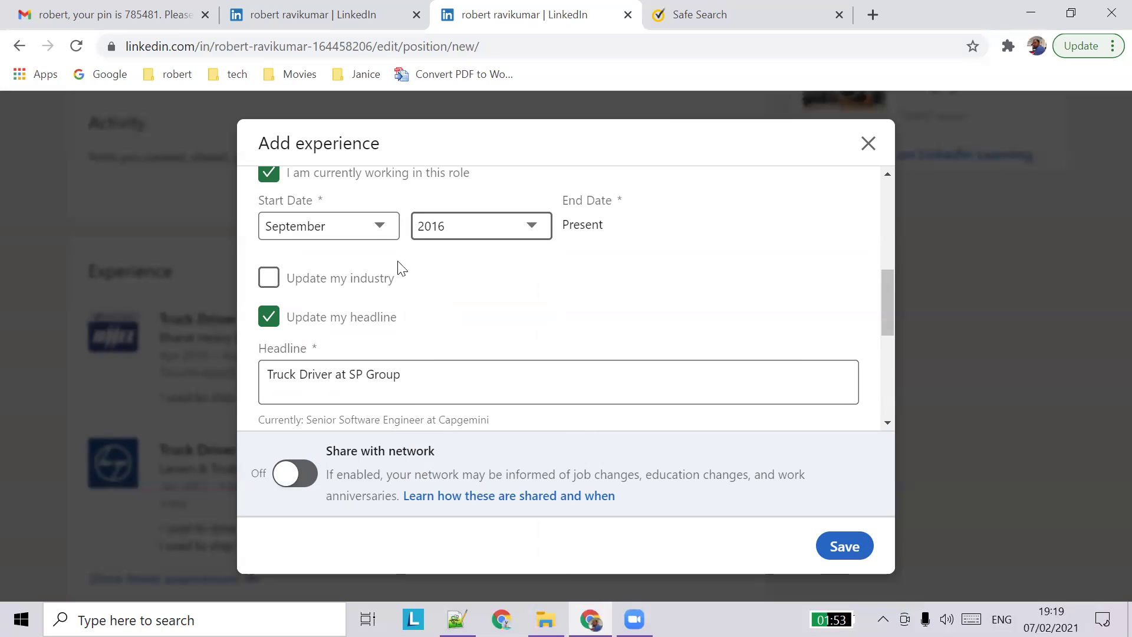
- Enable updating the profile industry with this position and keep Utilities as the industry
{"action": "left_click", "coordinate": [268, 278]}
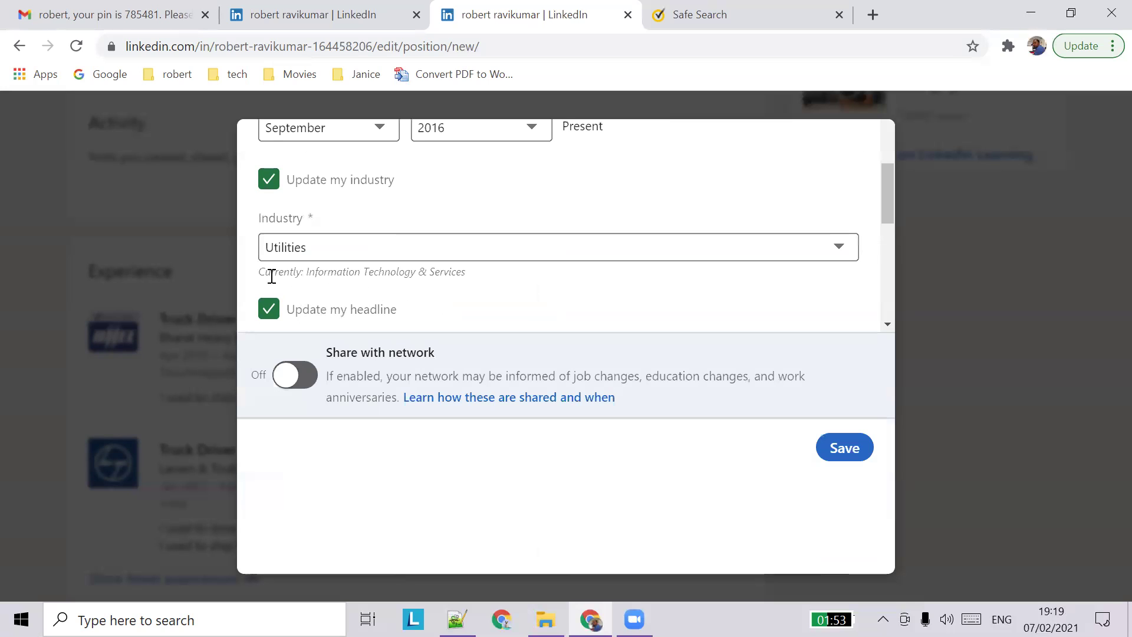
{"action": "left_click", "coordinate": [430, 250]}
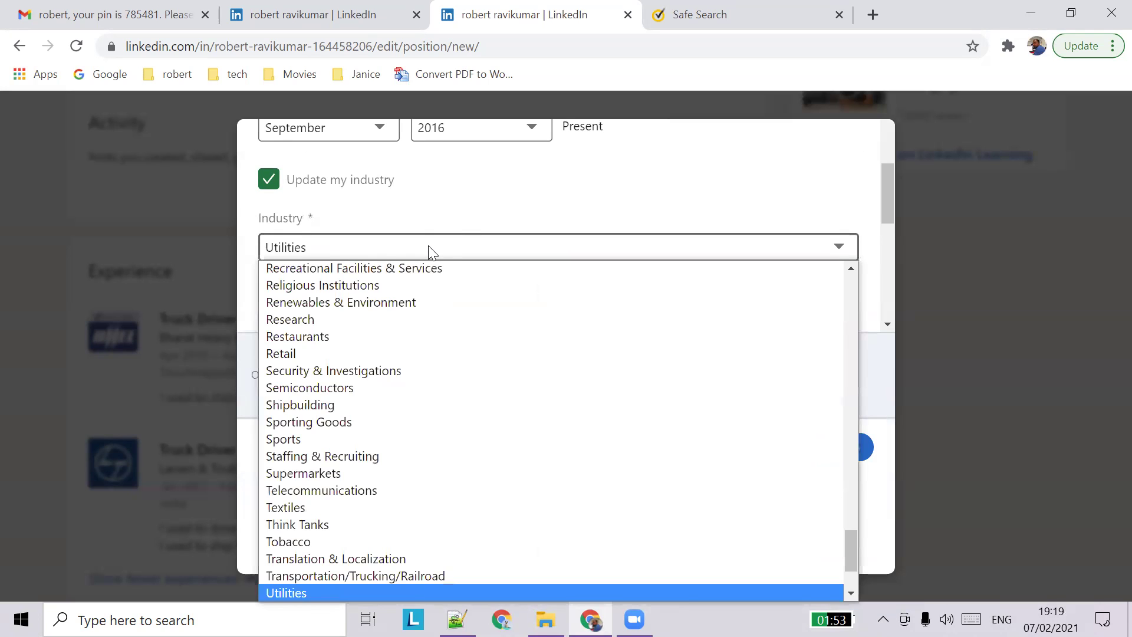
{"action": "left_click", "coordinate": [428, 245]}
{"action": "scroll", "coordinate": [469, 239], "scroll_direction": "up", "scroll_amount": 1}
{"action": "scroll", "coordinate": [471, 240], "scroll_direction": "down", "scroll_amount": 1}
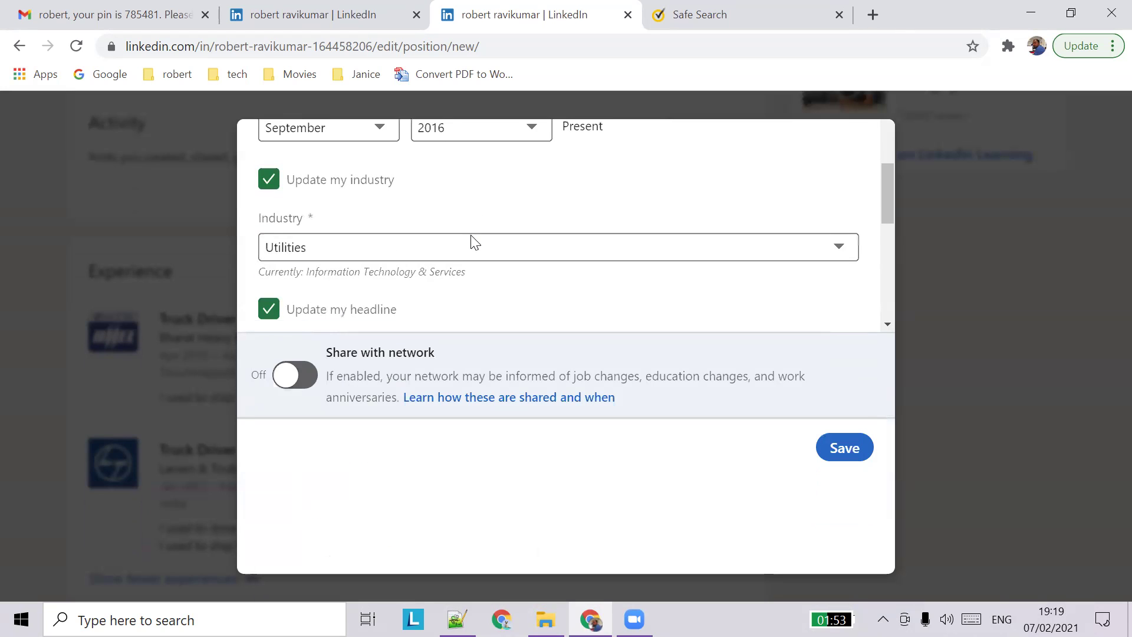
- Review the proposed headline for the new SP Group position
{"action": "scroll", "coordinate": [471, 241], "scroll_direction": "down", "scroll_amount": 3}
{"action": "left_click", "coordinate": [313, 195]}
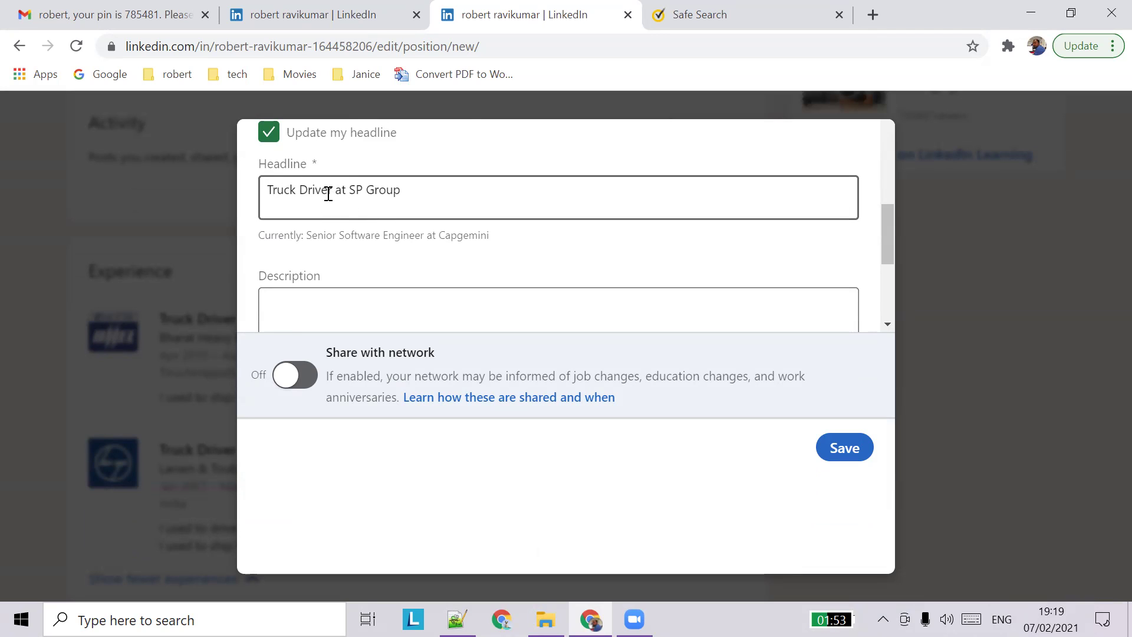
{"action": "left_click_drag", "start_coordinate": [328, 193], "coordinate": [277, 193]}
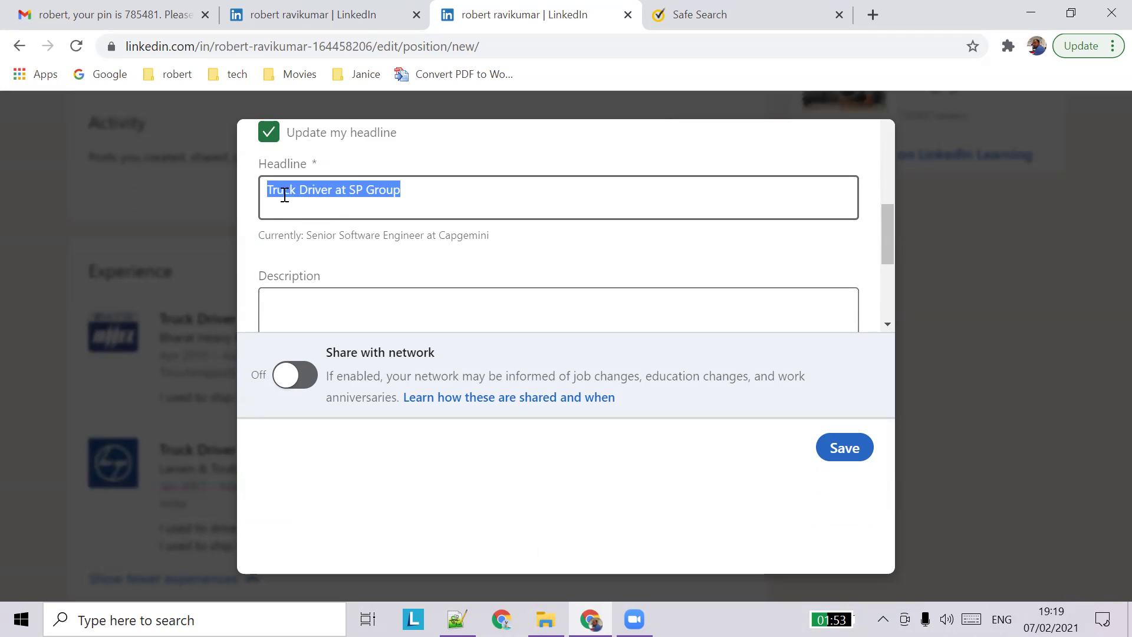
- Enter the SP Group position's description as "I am working in singapore to ship mechanical parts"
{"action": "left_click", "coordinate": [419, 308]}
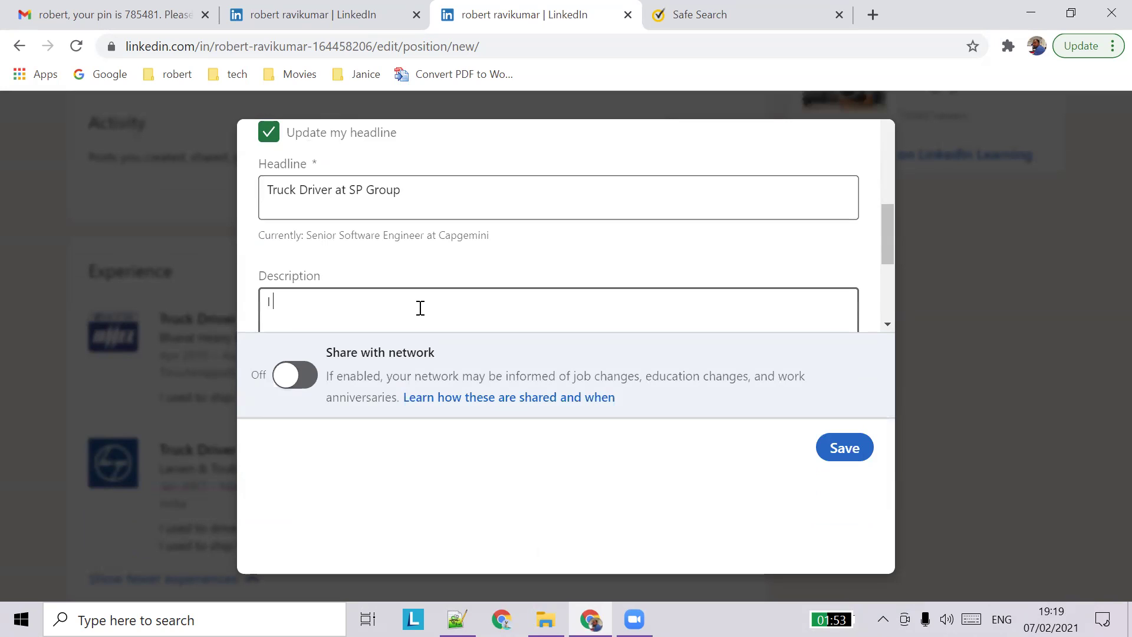
{"action": "type", "text": "I am workibng"}
{"action": "key", "text": "BackSpace"}
{"action": "key", "text": "BackSpace"}
{"action": "key", "text": "BackSpace"}
{"action": "key", "text": "BackSpace"}
{"action": "type", "text": "ng in suingapore to"}
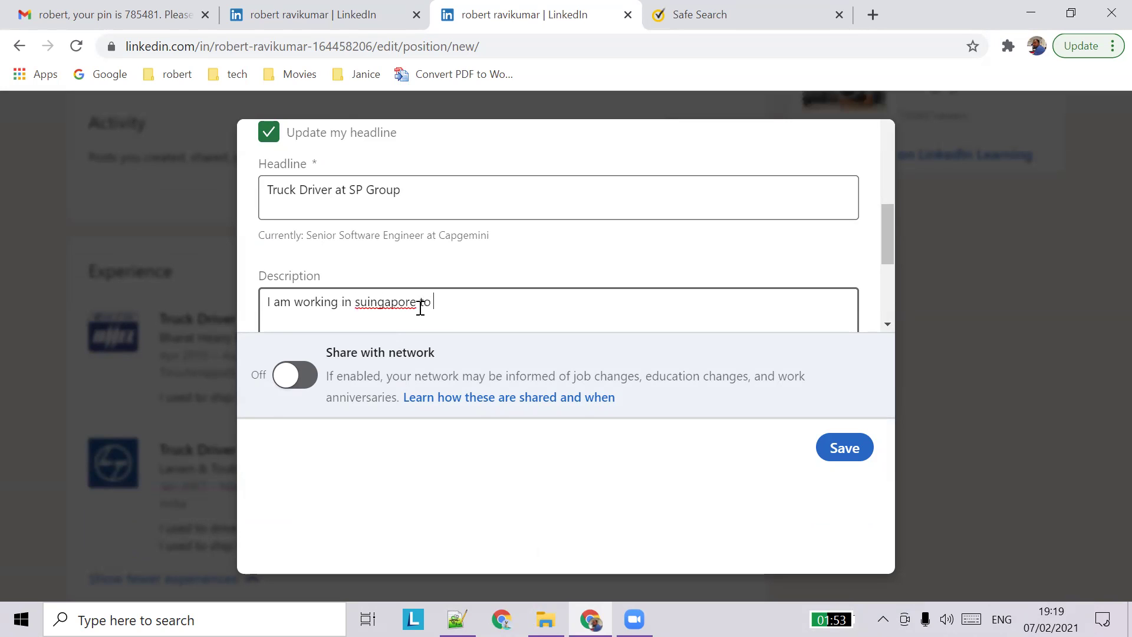
{"action": "left_click", "coordinate": [366, 304]}
{"action": "key", "text": "BackSpace"}
{"action": "type", "text": "ship mehcanical parts"}
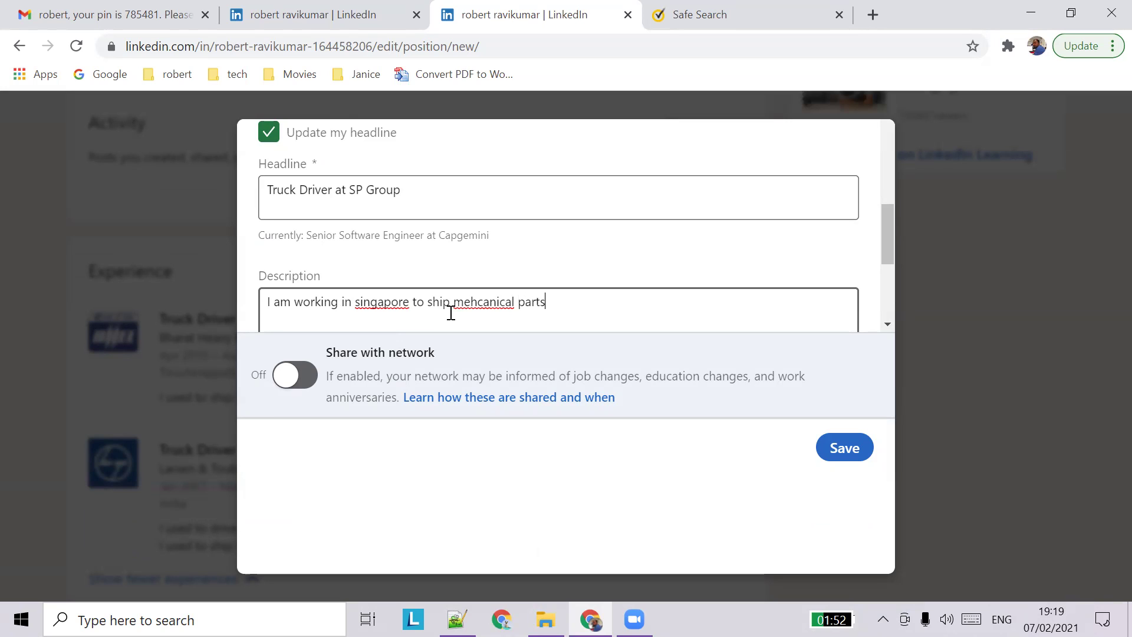
{"action": "key", "text": "BackSpace"}
{"action": "type", "text": "h"}
- Save the SP Group position, skipping the question on how the job was found and adding no teammates
{"action": "scroll", "coordinate": [814, 306], "scroll_direction": "down", "scroll_amount": 3}
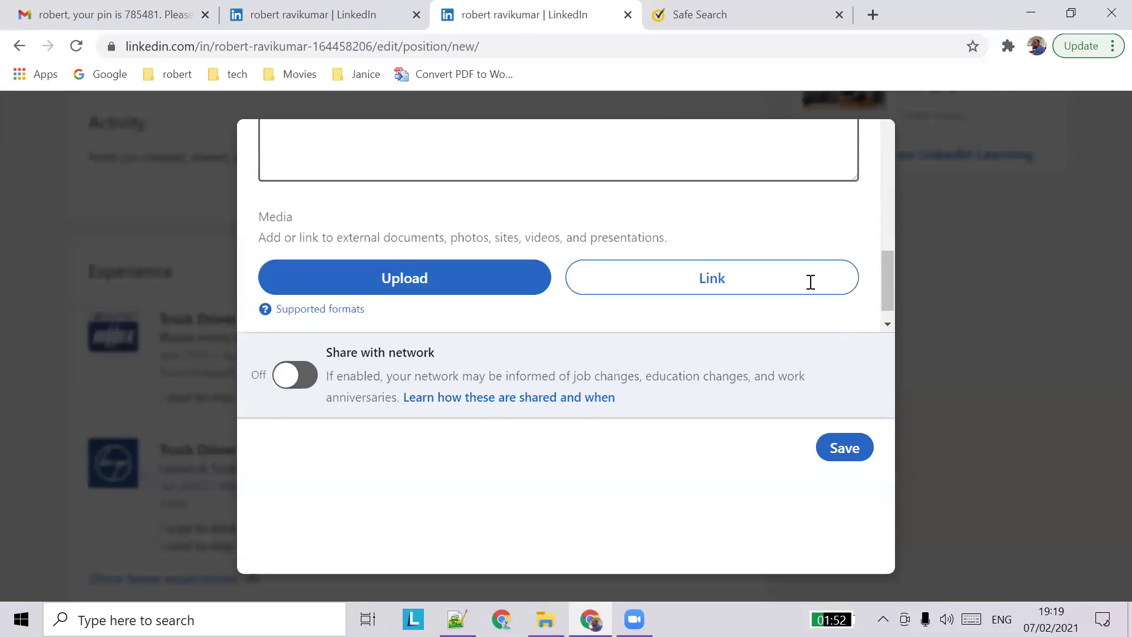
{"action": "left_click", "coordinate": [843, 453]}
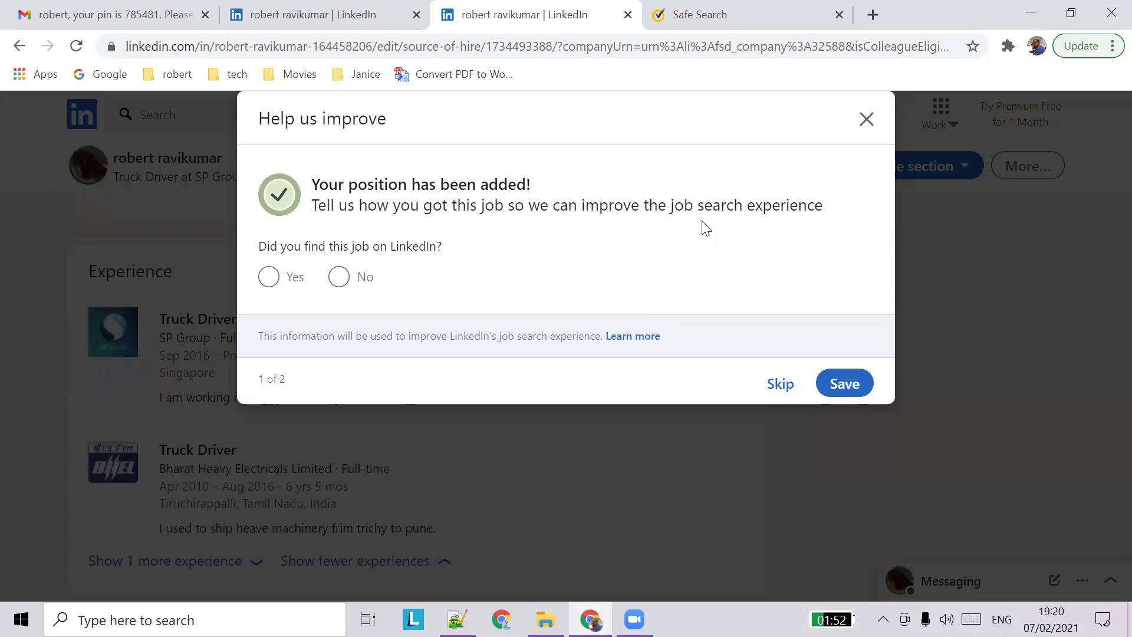
{"action": "left_click", "coordinate": [780, 384]}
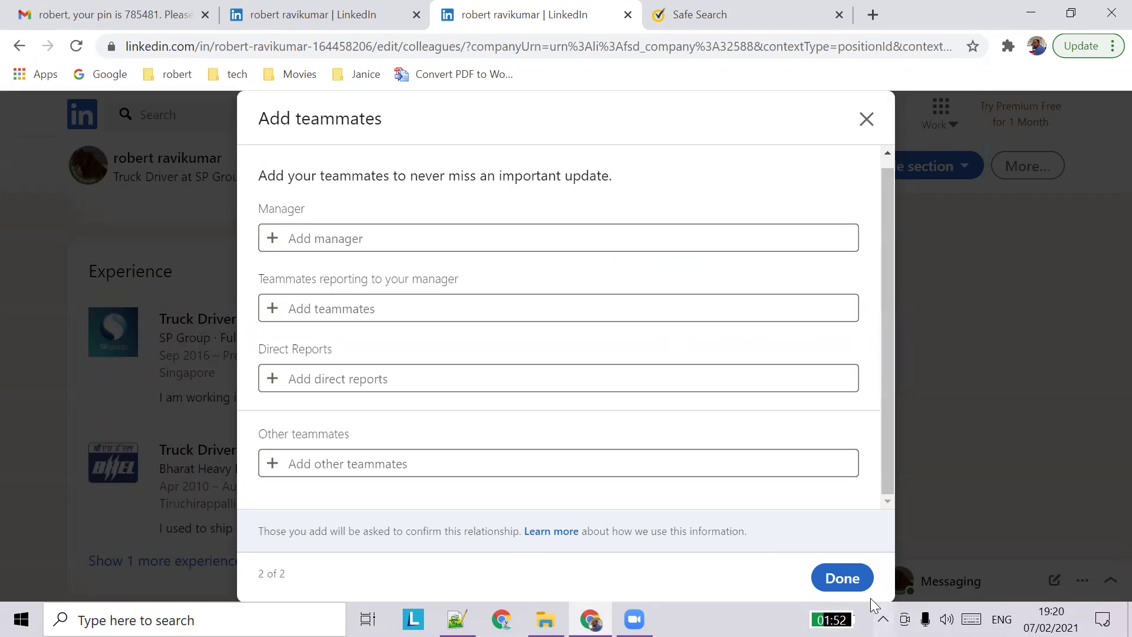
{"action": "left_click", "coordinate": [843, 577]}
- Check the updated headline and location in the profile's introduction
{"action": "scroll", "coordinate": [348, 390], "scroll_direction": "down", "scroll_amount": 4}
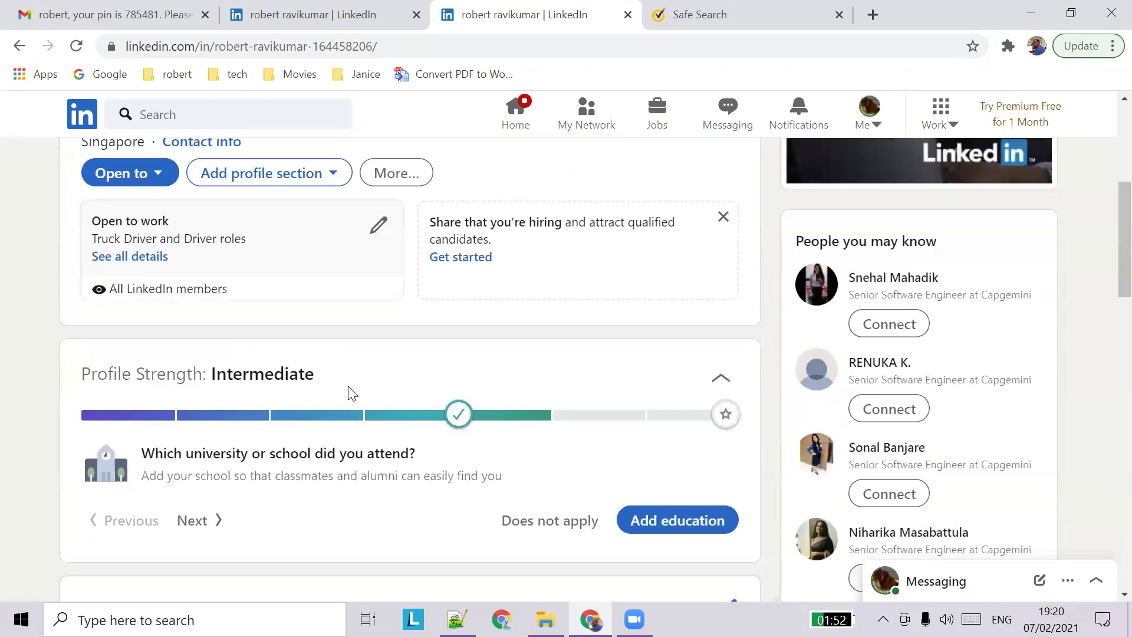
{"action": "scroll", "coordinate": [392, 317], "scroll_direction": "down", "scroll_amount": 3}
{"action": "scroll", "coordinate": [391, 318], "scroll_direction": "up", "scroll_amount": 6}
{"action": "left_click_drag", "start_coordinate": [248, 391], "coordinate": [222, 340]}
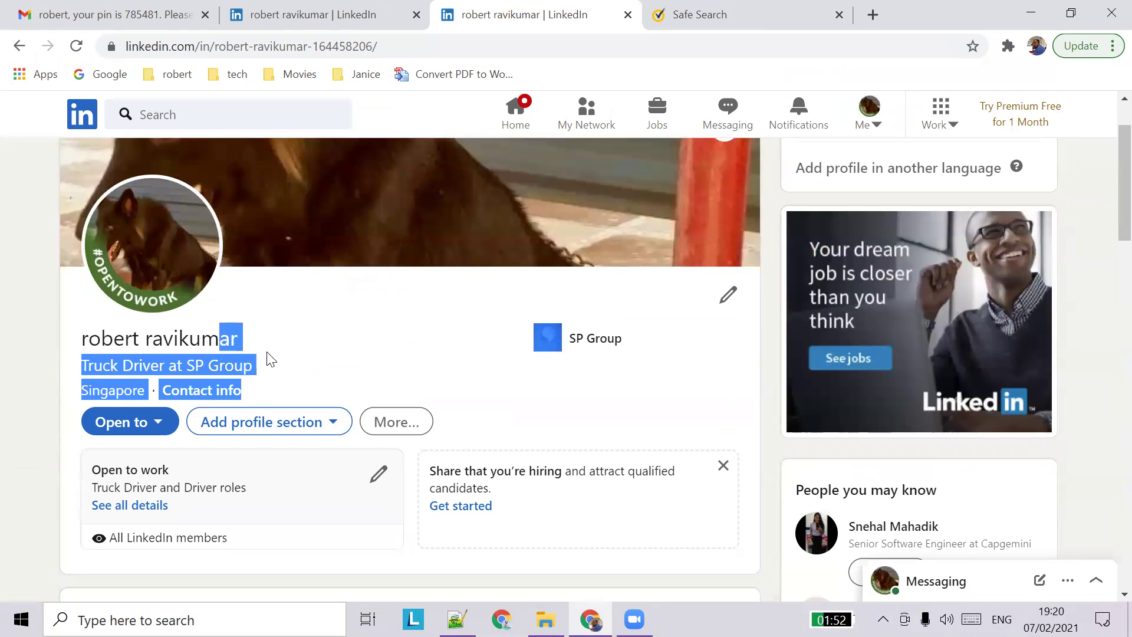
{"action": "left_click", "coordinate": [158, 356]}
{"action": "left_click_drag", "start_coordinate": [110, 366], "coordinate": [258, 367]}
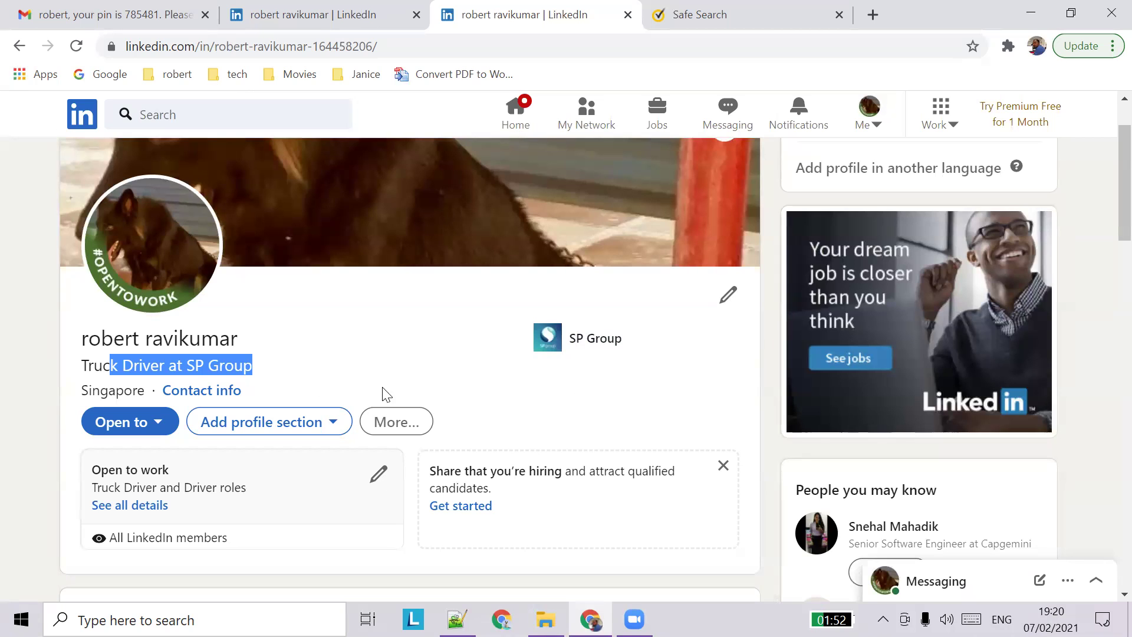
{"action": "triple_click", "coordinate": [362, 383]}
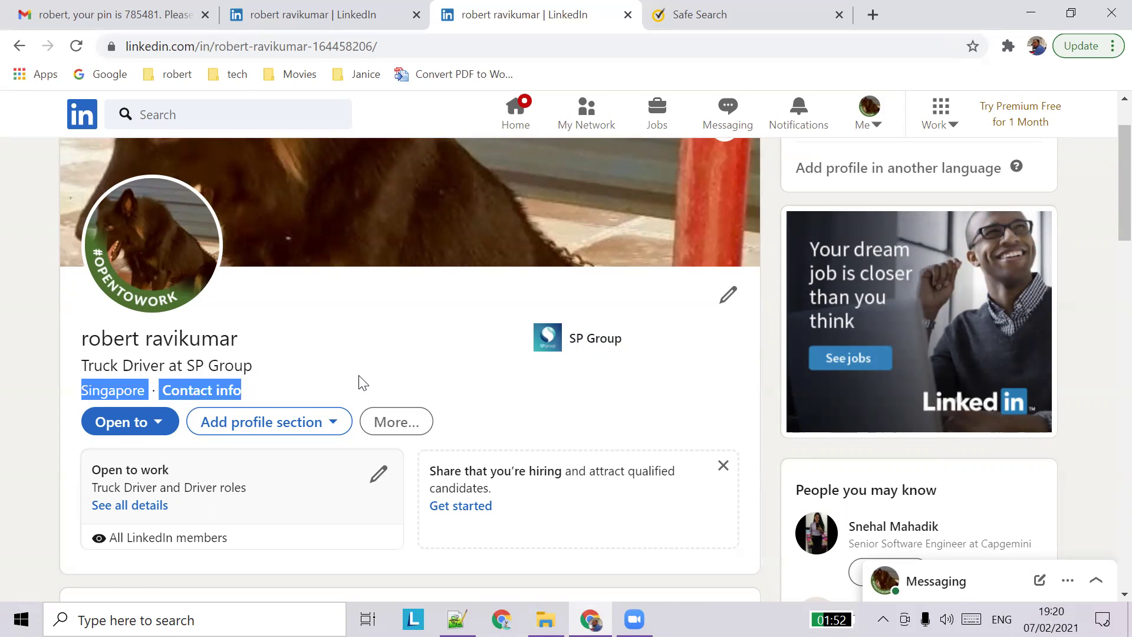
- Expand the full experience list and review the SP Group, Bharat Heavy Electricals Limited and Larsen & Toubro jobs
{"action": "scroll", "coordinate": [362, 383], "scroll_direction": "down", "scroll_amount": 20}
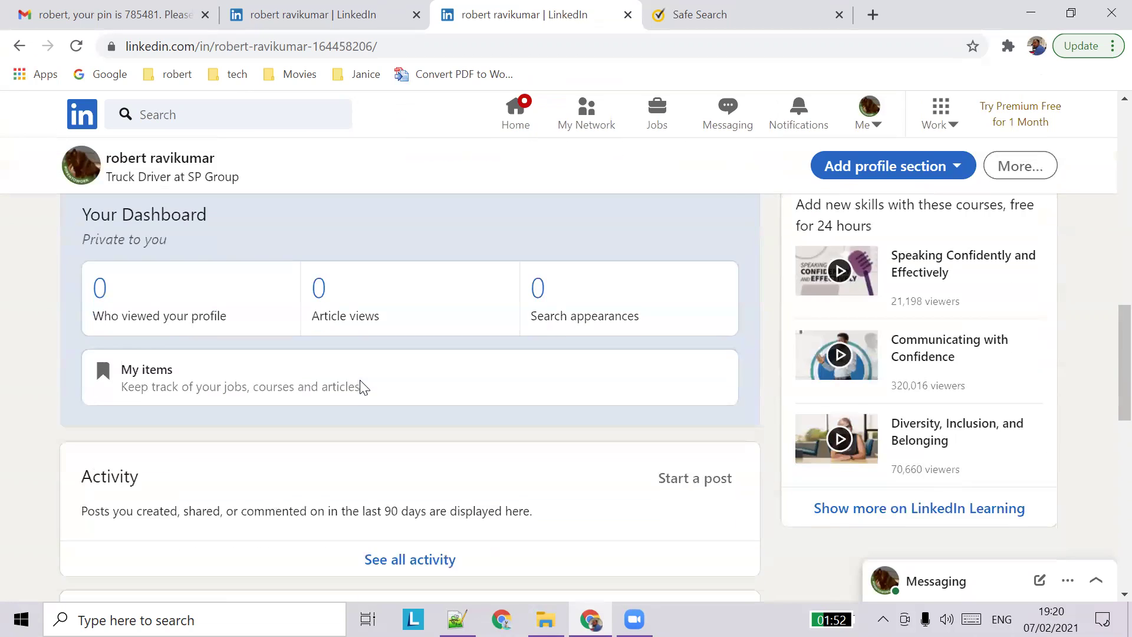
{"action": "scroll", "coordinate": [362, 390], "scroll_direction": "down", "scroll_amount": 1}
{"action": "scroll", "coordinate": [298, 505], "scroll_direction": "up", "scroll_amount": 3}
{"action": "scroll", "coordinate": [263, 404], "scroll_direction": "down", "scroll_amount": 3}
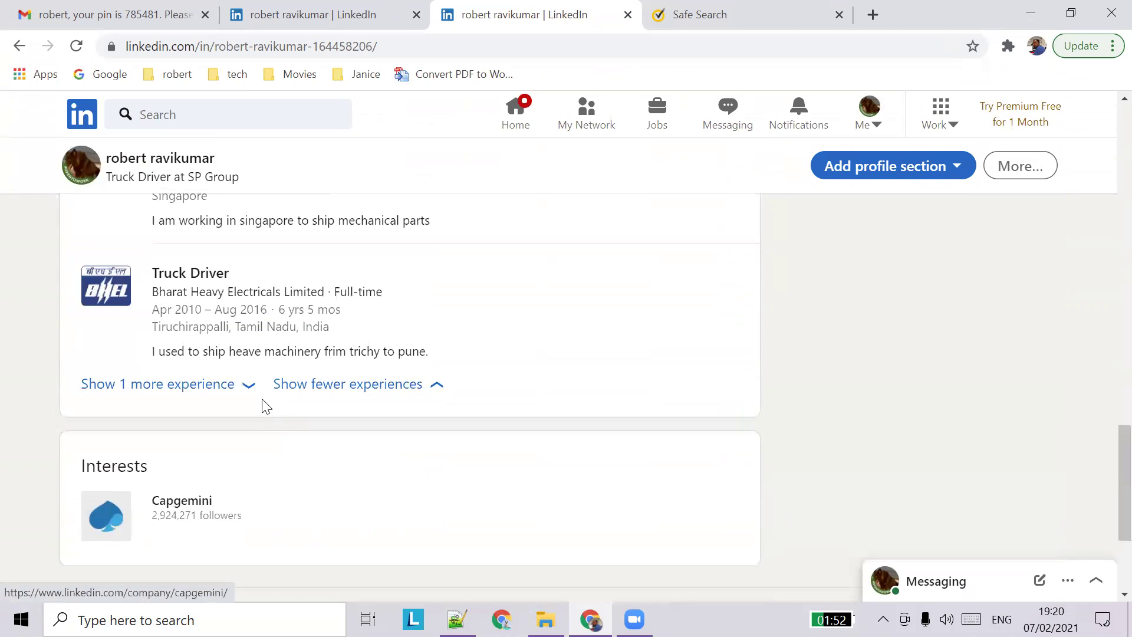
{"action": "left_click", "coordinate": [247, 391]}
{"action": "scroll", "coordinate": [356, 296], "scroll_direction": "up", "scroll_amount": 2}
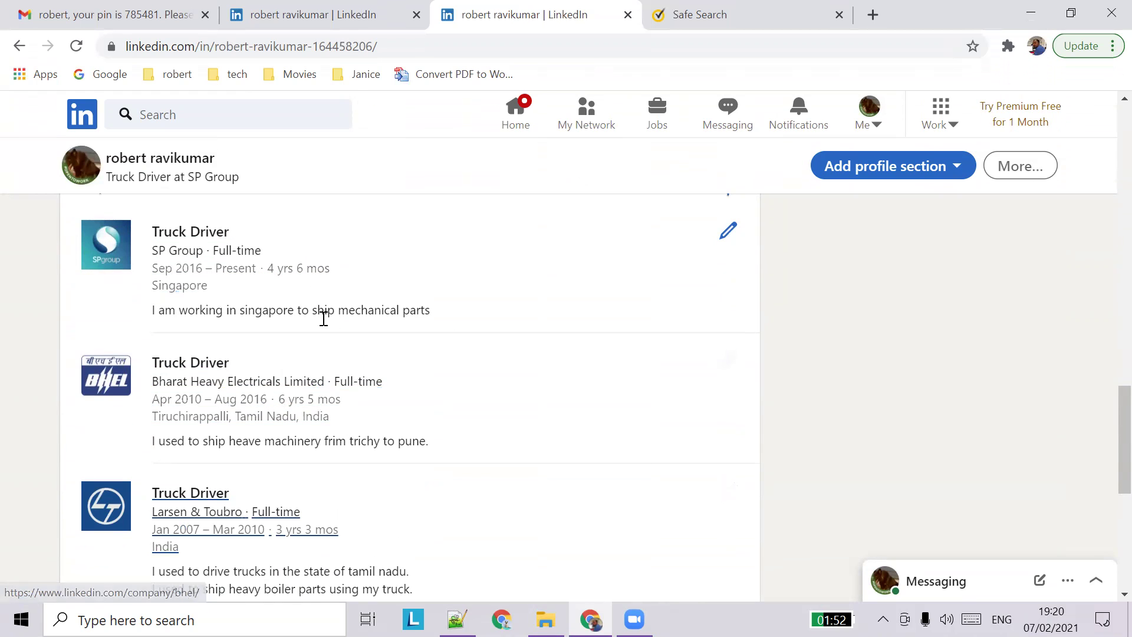
{"action": "scroll", "coordinate": [322, 324], "scroll_direction": "up", "scroll_amount": 1}
{"action": "scroll", "coordinate": [569, 304], "scroll_direction": "down", "scroll_amount": 1}
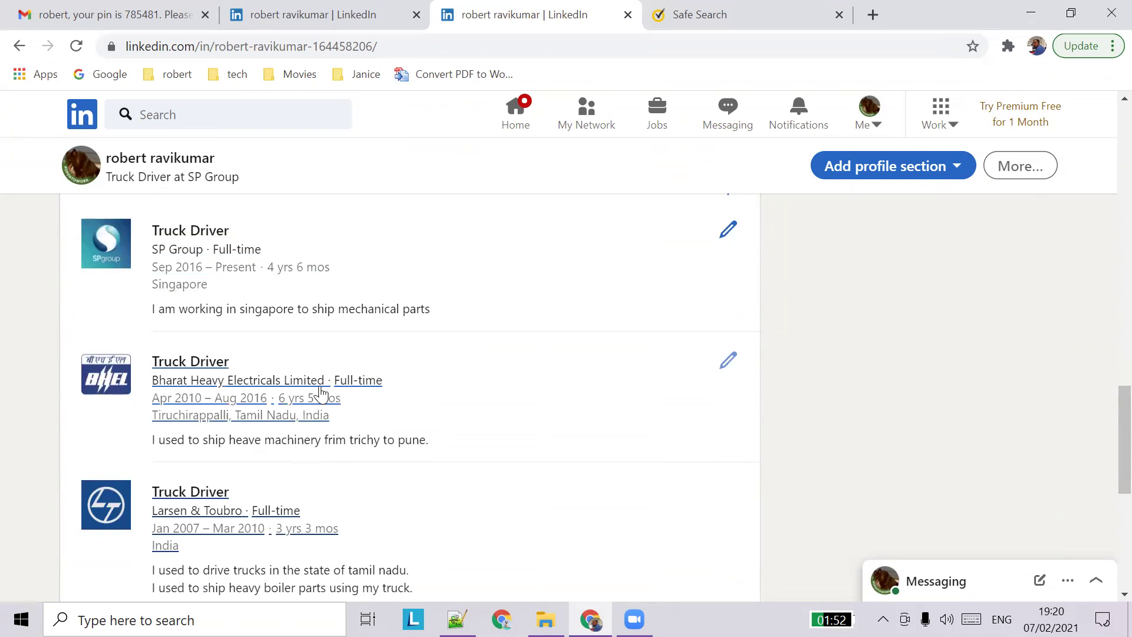
{"action": "scroll", "coordinate": [323, 386], "scroll_direction": "down", "scroll_amount": 1}
{"action": "scroll", "coordinate": [429, 228], "scroll_direction": "up", "scroll_amount": 2}
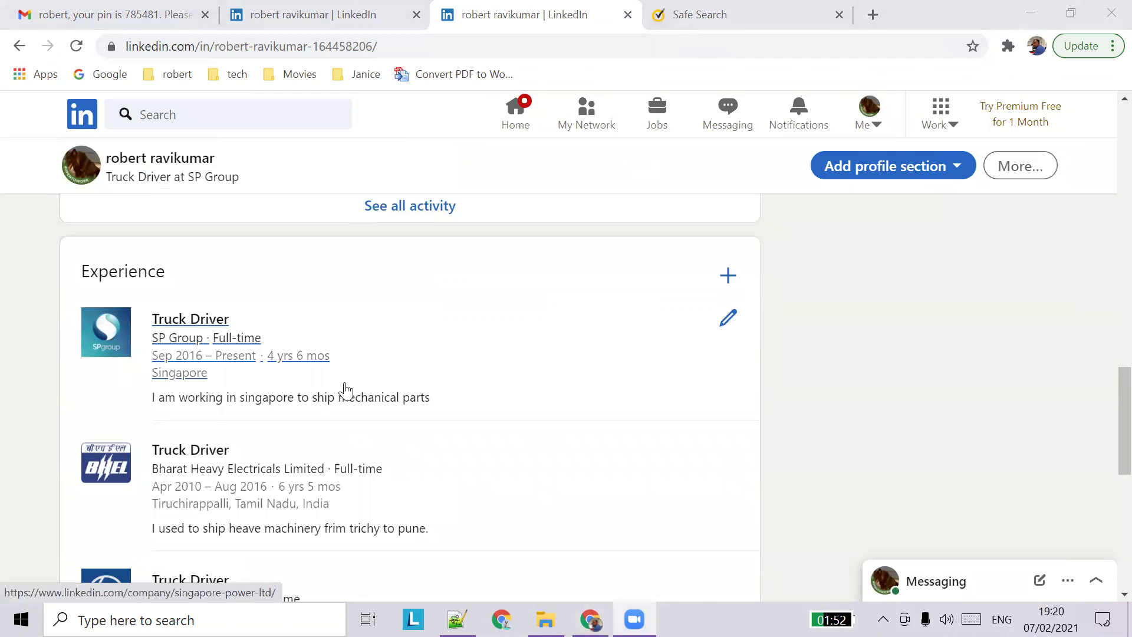
- Start a new education entry in the profile's background section
{"action": "scroll", "coordinate": [346, 388], "scroll_direction": "up", "scroll_amount": 5}
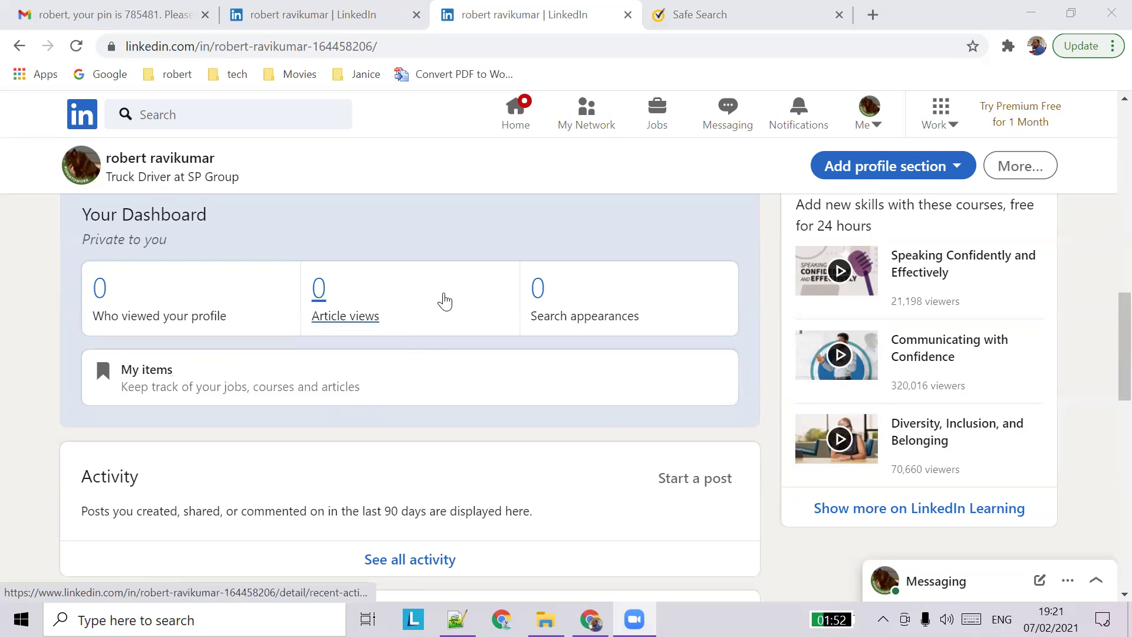
{"action": "scroll", "coordinate": [445, 301], "scroll_direction": "up", "scroll_amount": 12}
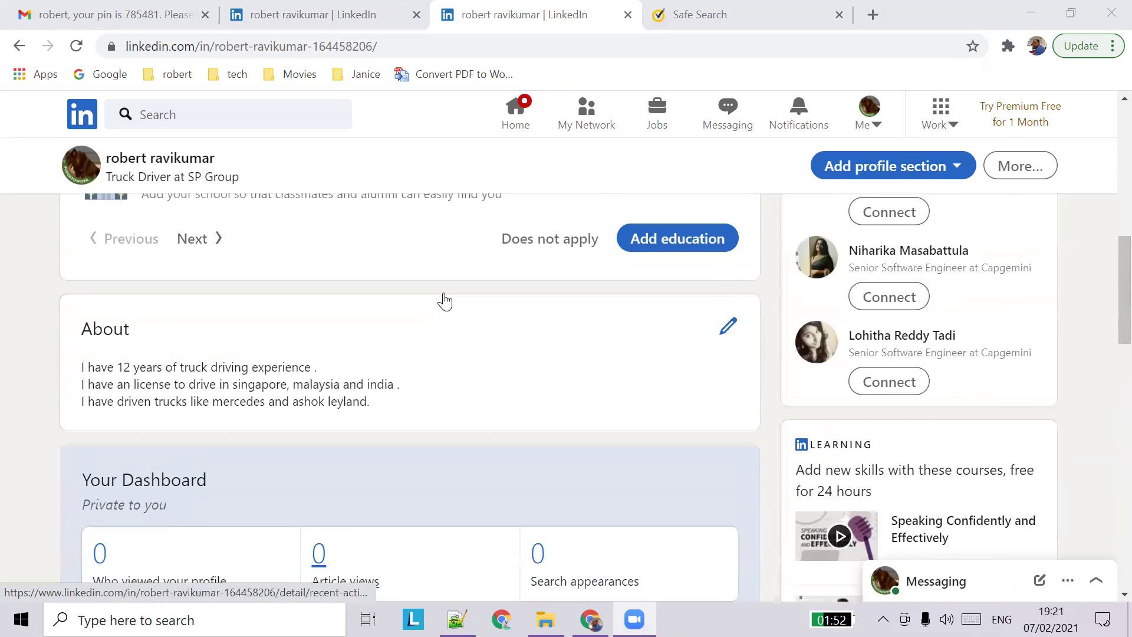
{"action": "scroll", "coordinate": [444, 301], "scroll_direction": "up", "scroll_amount": 2}
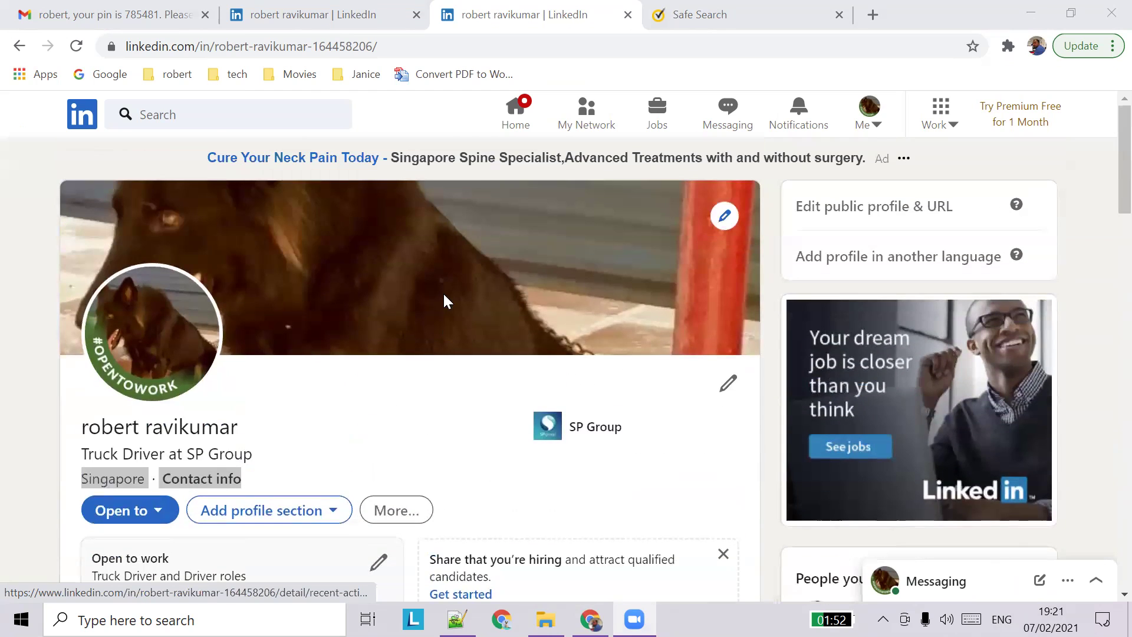
{"action": "scroll", "coordinate": [395, 384], "scroll_direction": "down", "scroll_amount": 3}
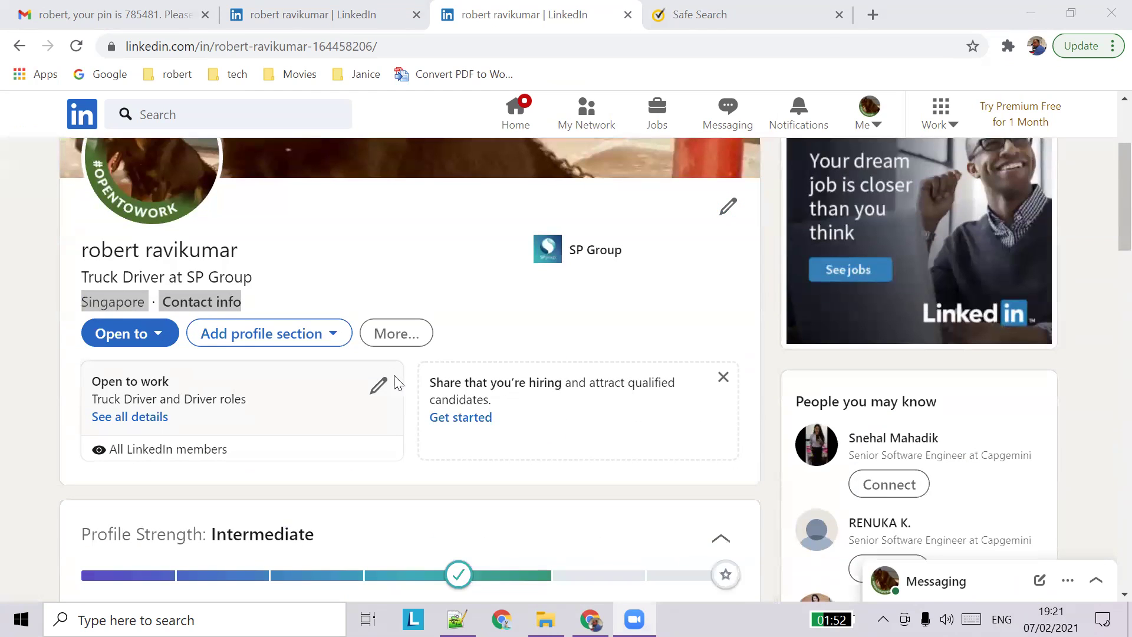
{"action": "left_click", "coordinate": [324, 333]}
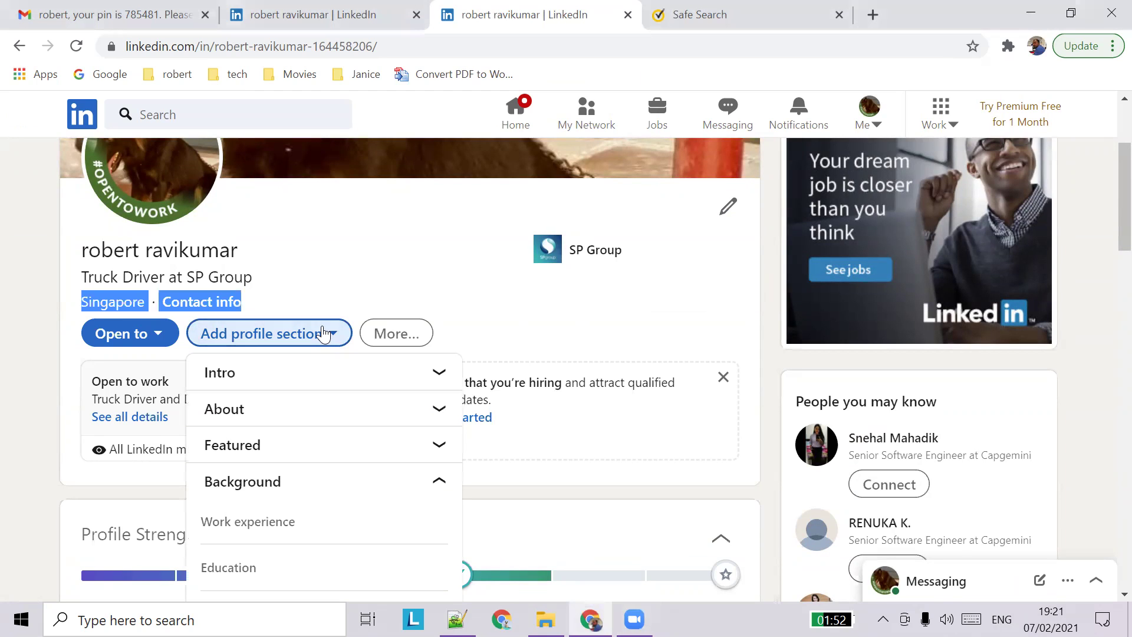
{"action": "left_click", "coordinate": [439, 410]}
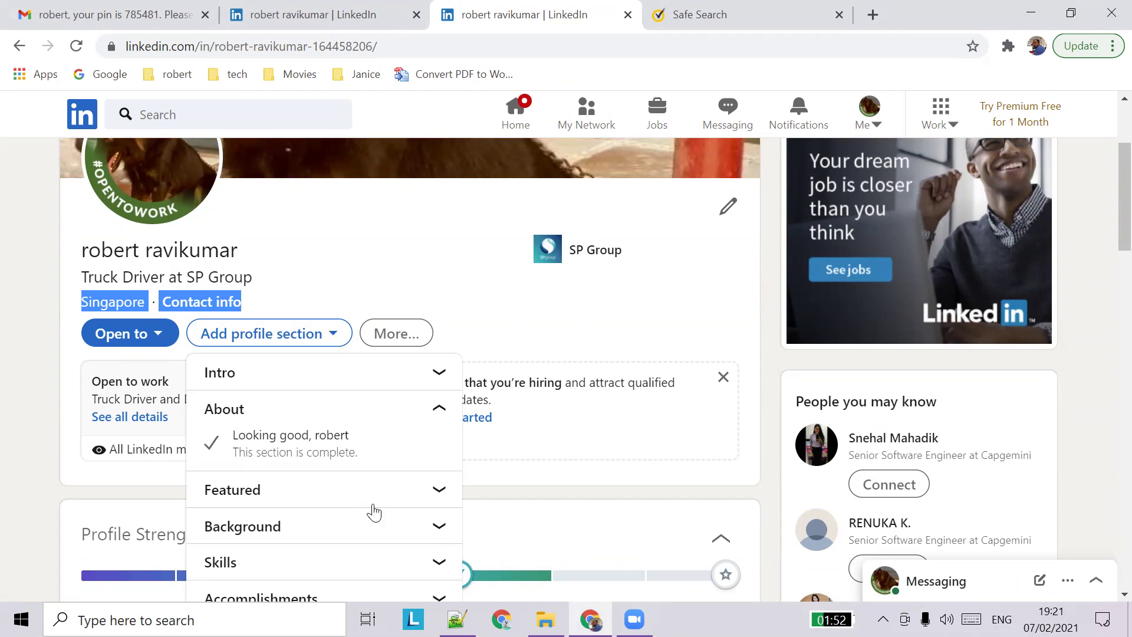
{"action": "left_click", "coordinate": [391, 489]}
{"action": "scroll", "coordinate": [394, 475], "scroll_direction": "down", "scroll_amount": 1}
{"action": "scroll", "coordinate": [393, 474], "scroll_direction": "down", "scroll_amount": 2}
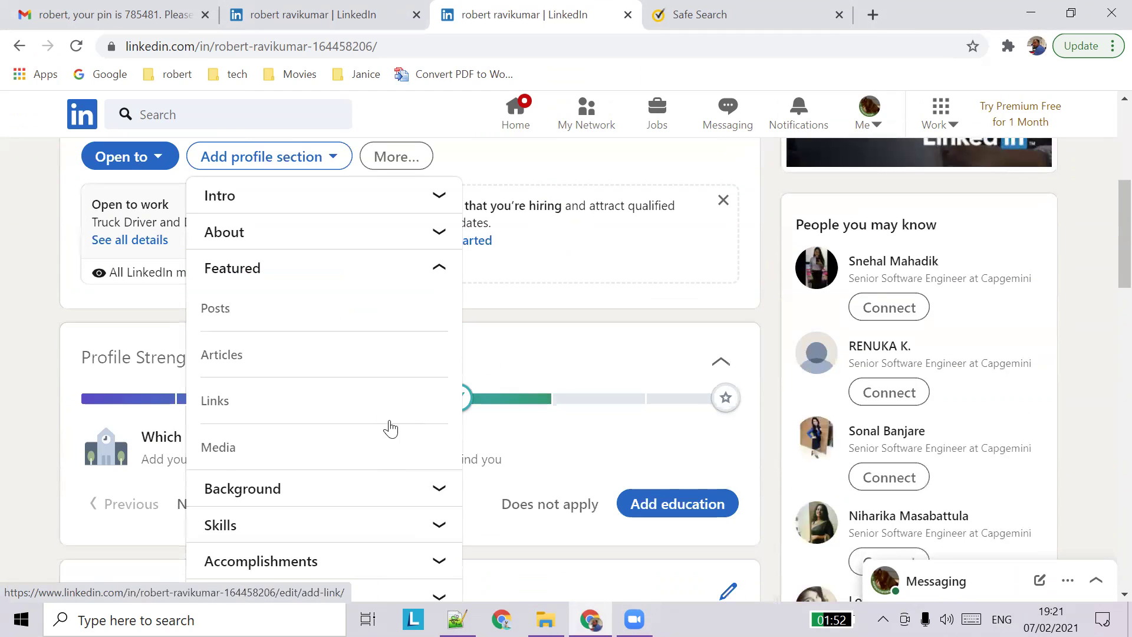
{"action": "left_click", "coordinate": [403, 483]}
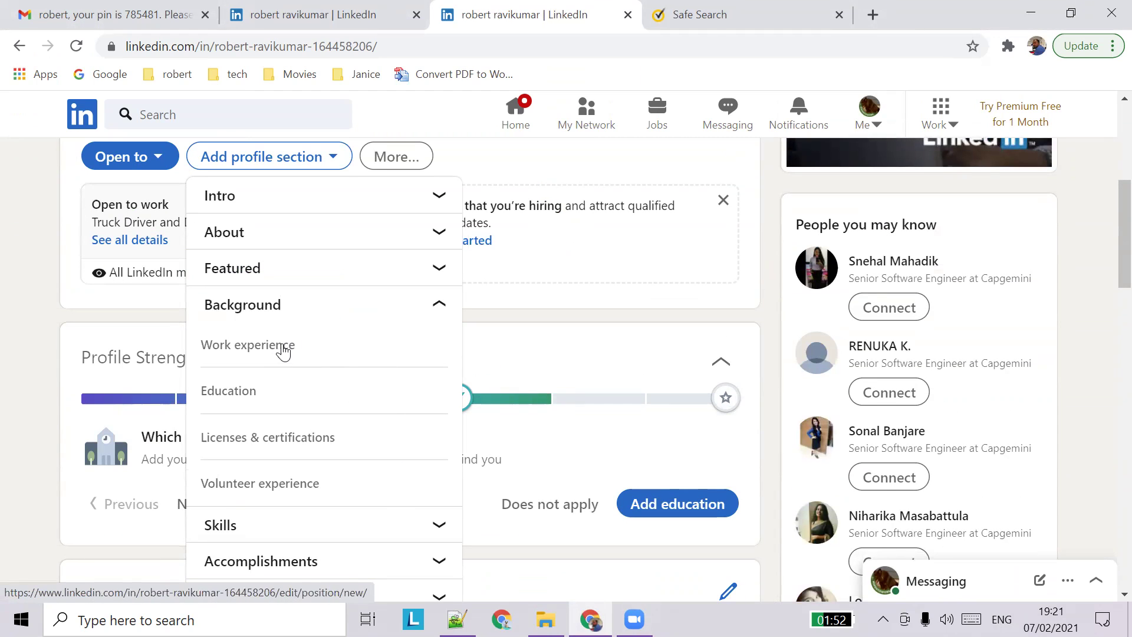
{"action": "left_click", "coordinate": [242, 398]}
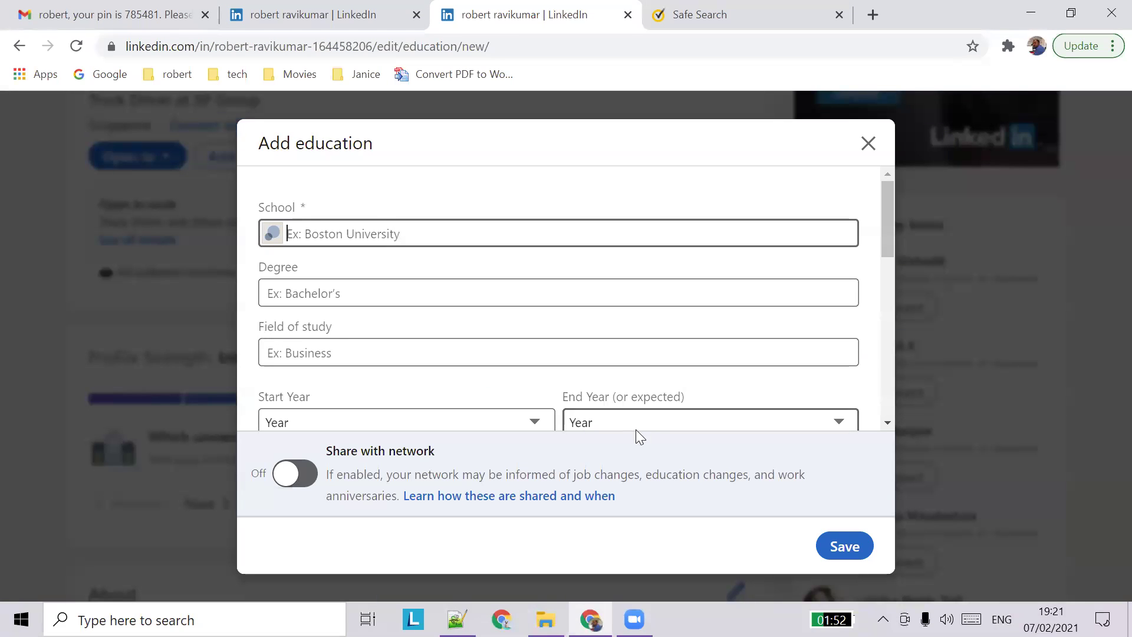
- Search for BHEL as the school in the new education entry
{"action": "scroll", "coordinate": [637, 379], "scroll_direction": "down", "scroll_amount": 8}
{"action": "scroll", "coordinate": [640, 379], "scroll_direction": "up", "scroll_amount": 8}
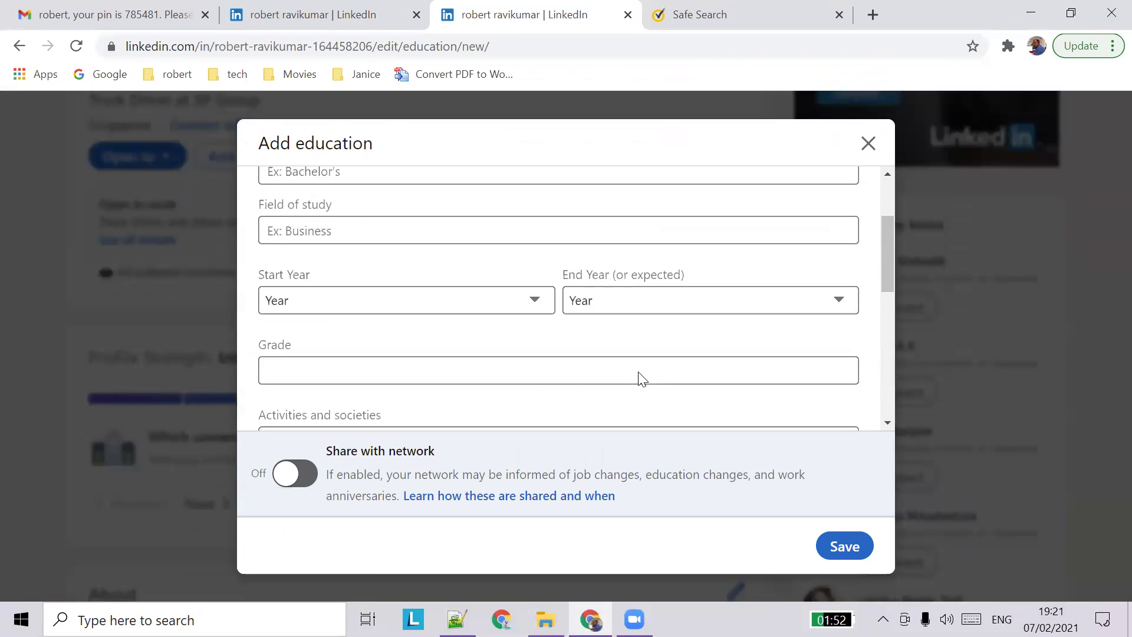
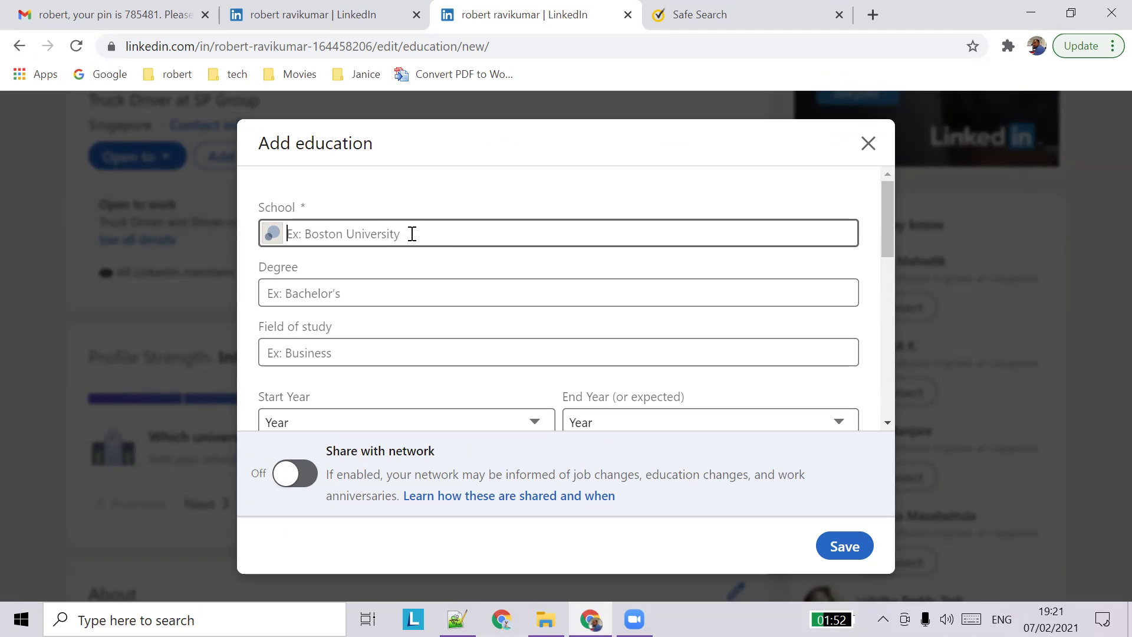
{"action": "type", "text": "BH"}
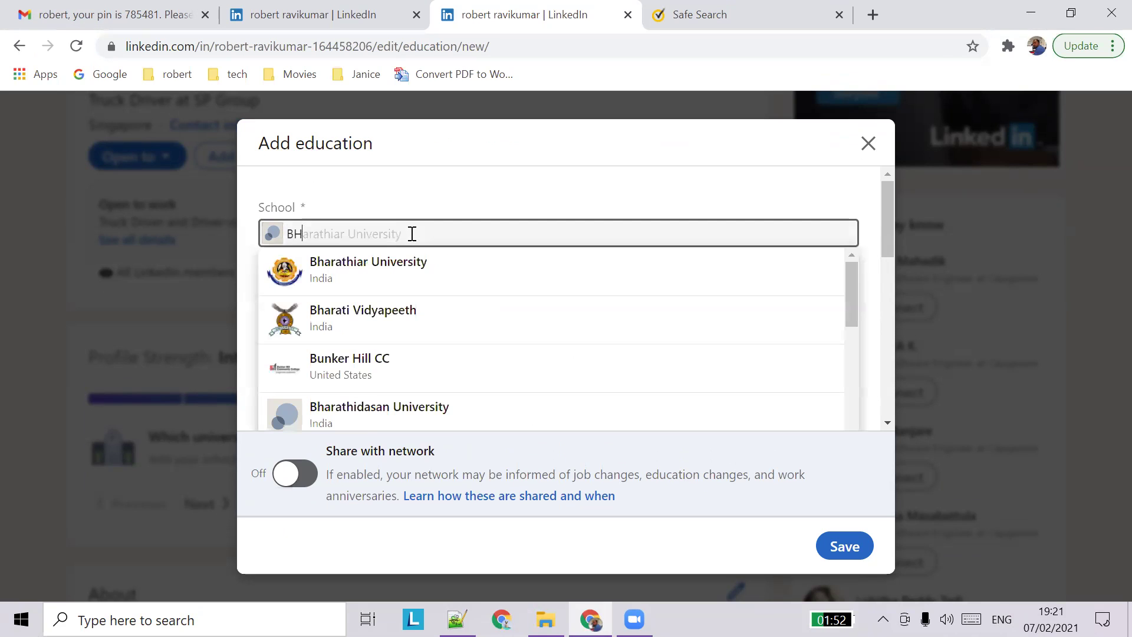
{"action": "type", "text": "EL"}
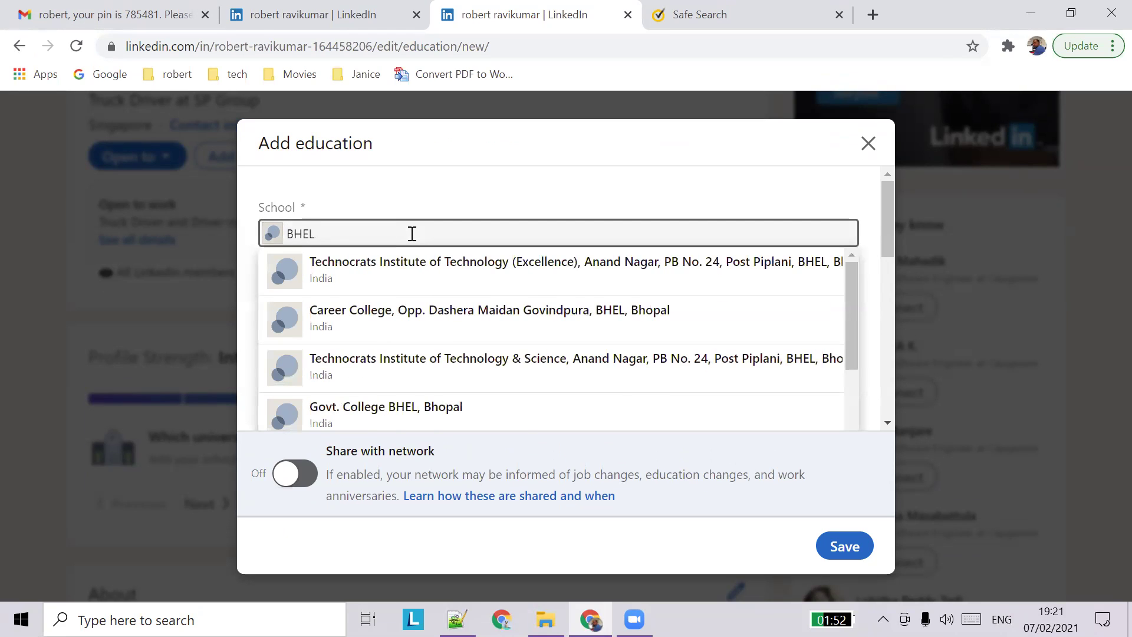
{"action": "type", "text": " ma"}
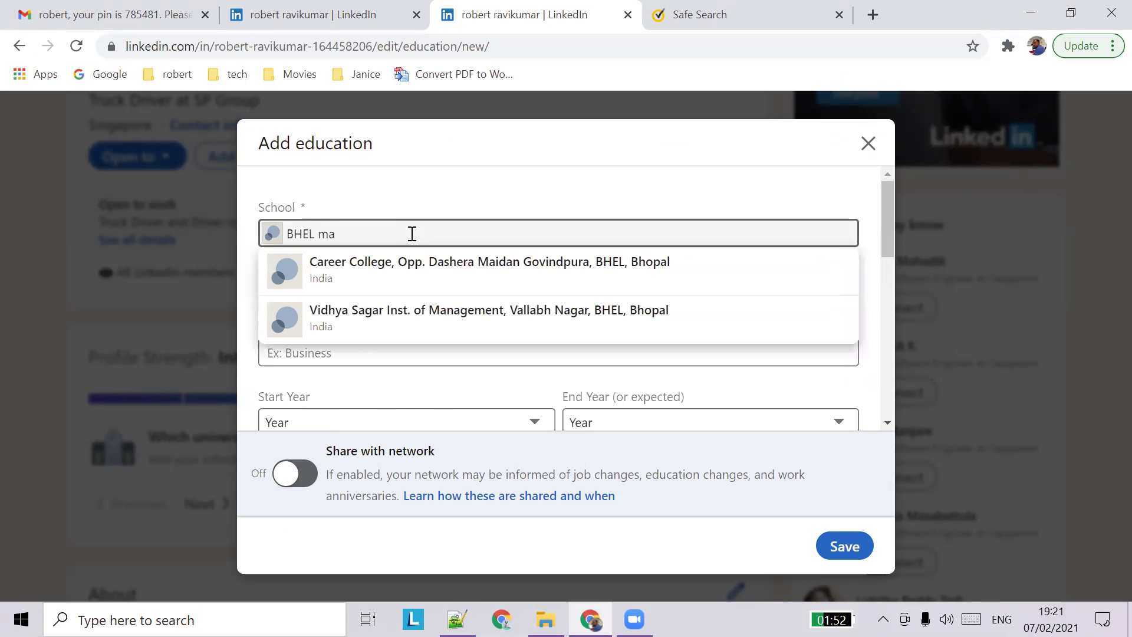
{"action": "key", "text": "BackSpace"}
{"action": "key", "text": "BackSpace"}
{"action": "key", "text": "BackSpace"}
{"action": "key", "text": "BackSpace"}
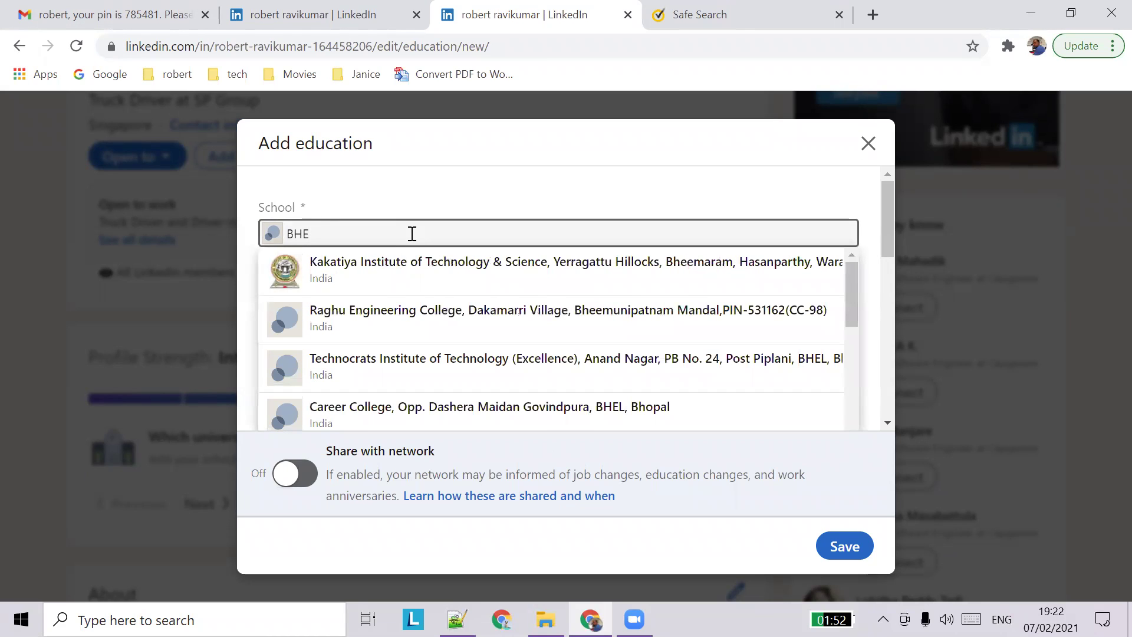
{"action": "key", "text": "BackSpace"}
{"action": "key", "text": "BackSpace"}
{"action": "key", "text": "BackSpace"}
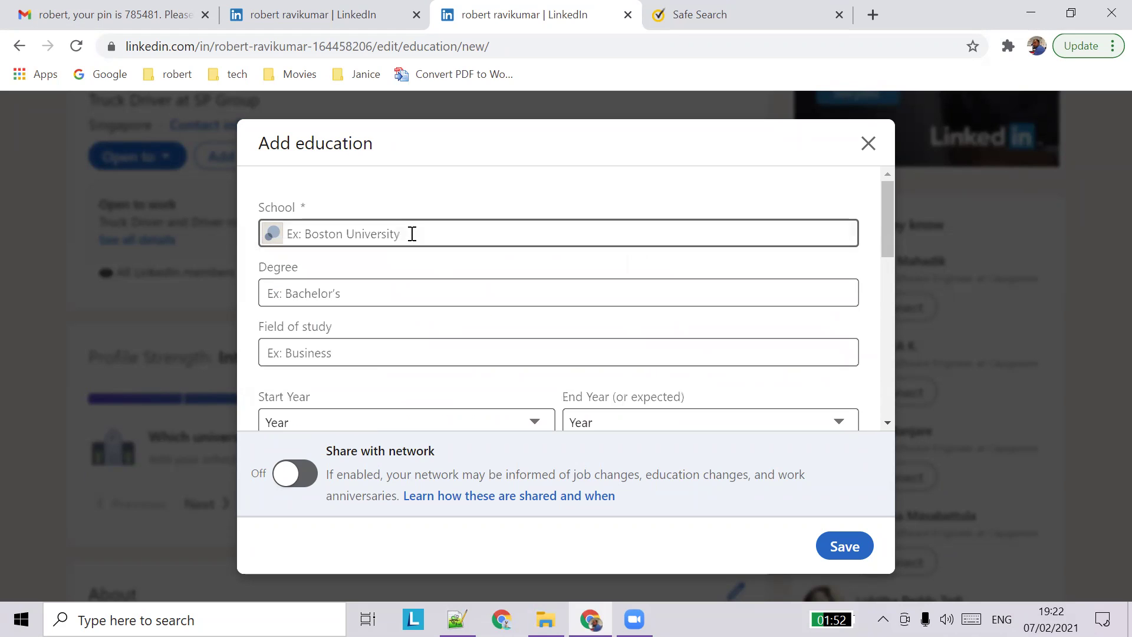
{"action": "type", "text": "JJ col"}
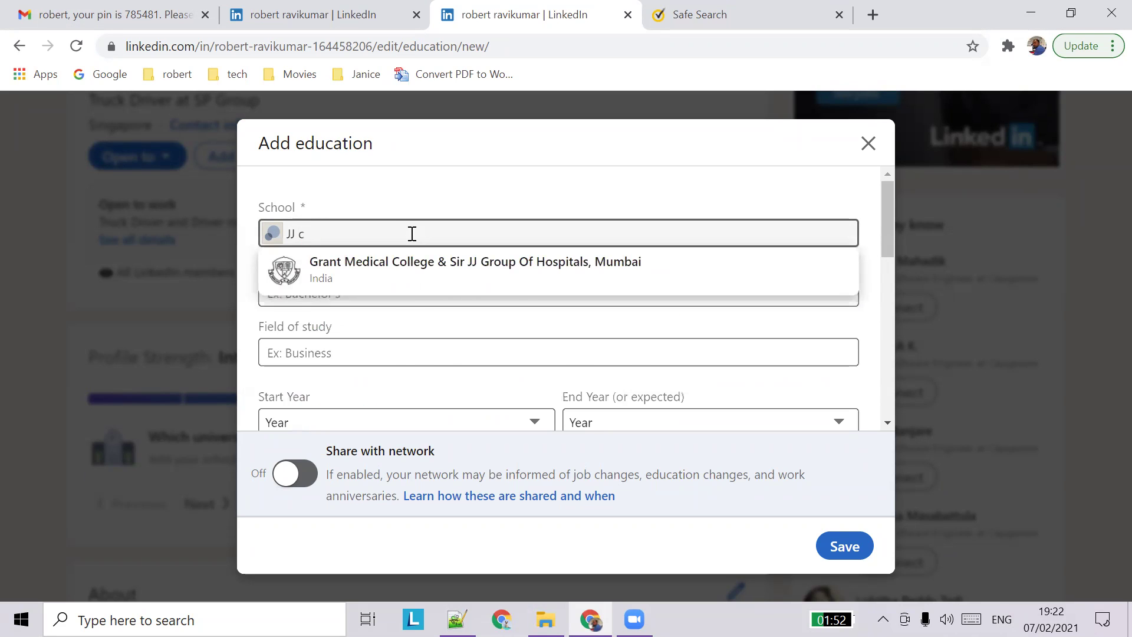
{"action": "key", "text": "BackSpace"}
{"action": "key", "text": "BackSpace"}
{"action": "key", "text": "BackSpace"}
{"action": "key", "text": "BackSpace"}
- Enter "BHEL matriculation higher secondary school" as the school in the new education entry
{"action": "type", "text": "BHEL "}
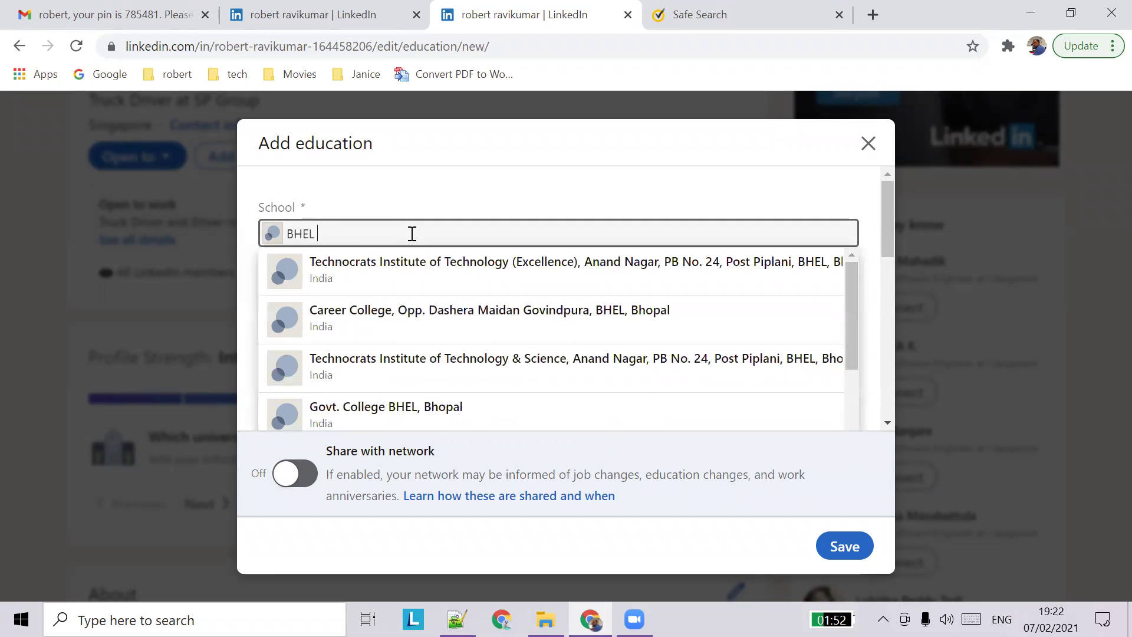
{"action": "type", "text": "matriaul"}
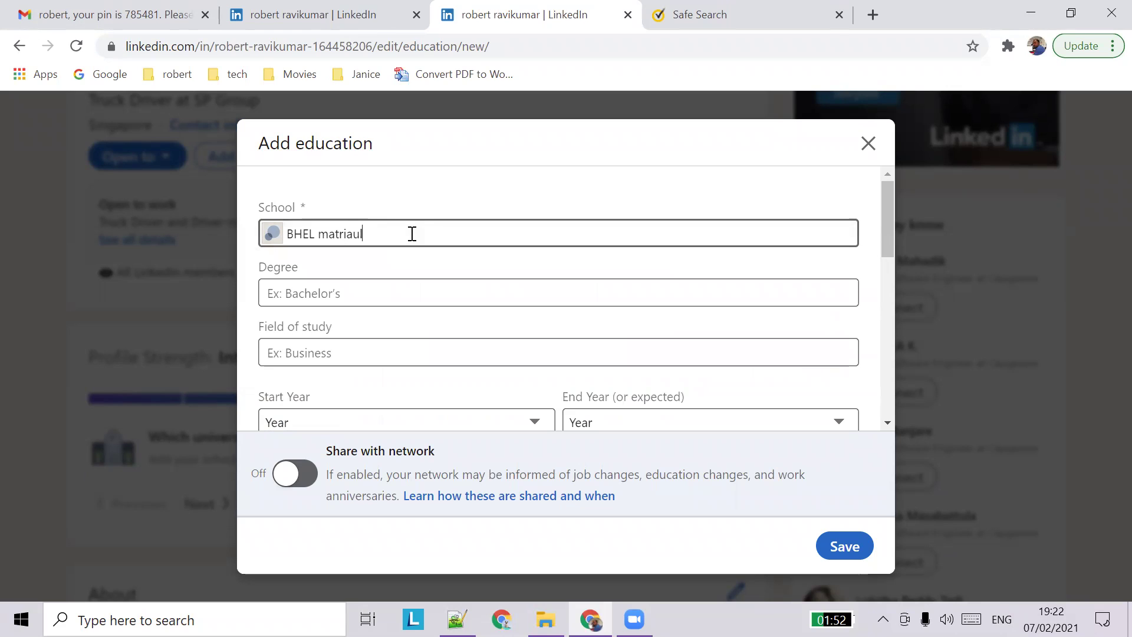
{"action": "key", "text": "BackSpace"}
{"action": "key", "text": "BackSpace"}
{"action": "key", "text": "BackSpace"}
{"action": "type", "text": "culation higher sec"}
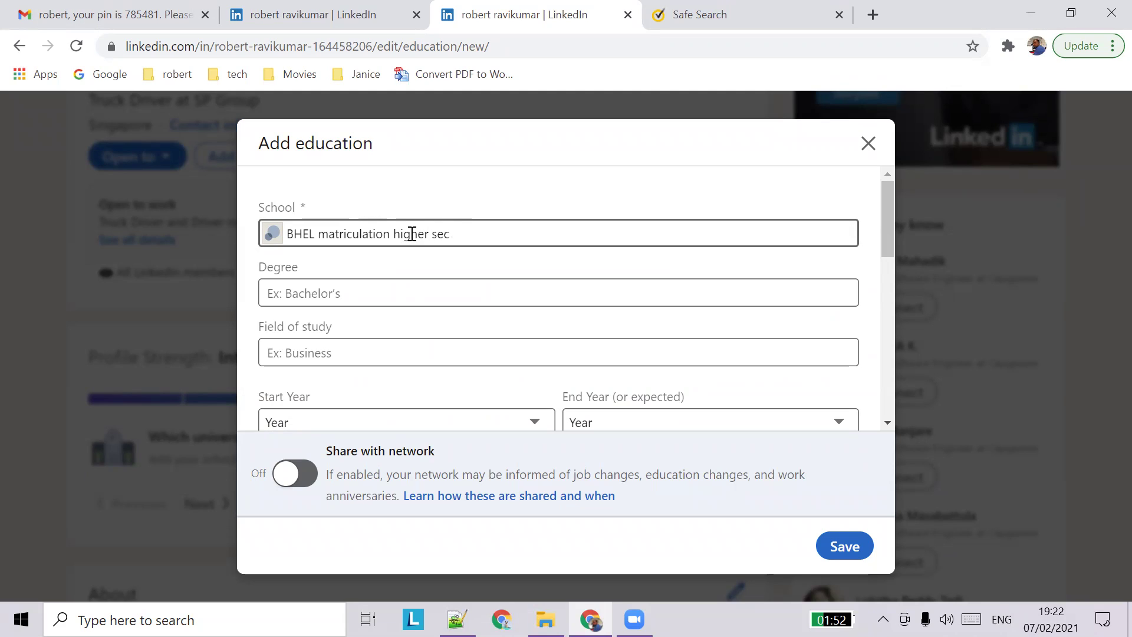
{"action": "type", "text": "ionschool"}
{"action": "left_click", "coordinate": [444, 236]}
{"action": "key", "text": "Delete"}
{"action": "type", "text": "ondary"}
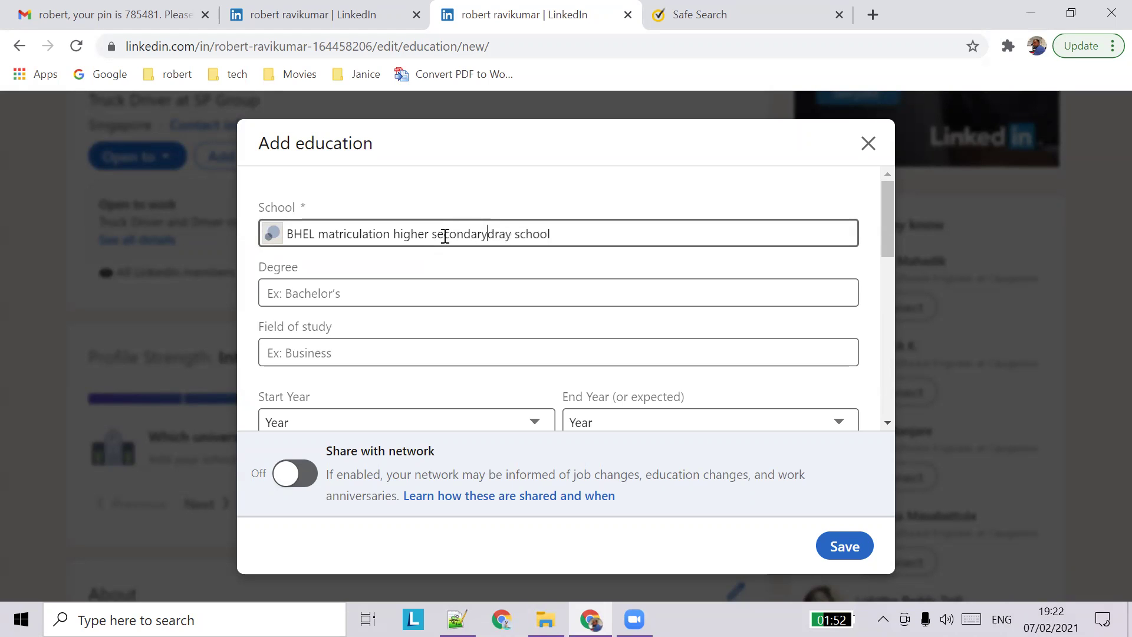
{"action": "key", "text": "Delete"}
{"action": "key", "text": "Delete"}
{"action": "key", "text": "Delete"}
{"action": "key", "text": "Delete"}
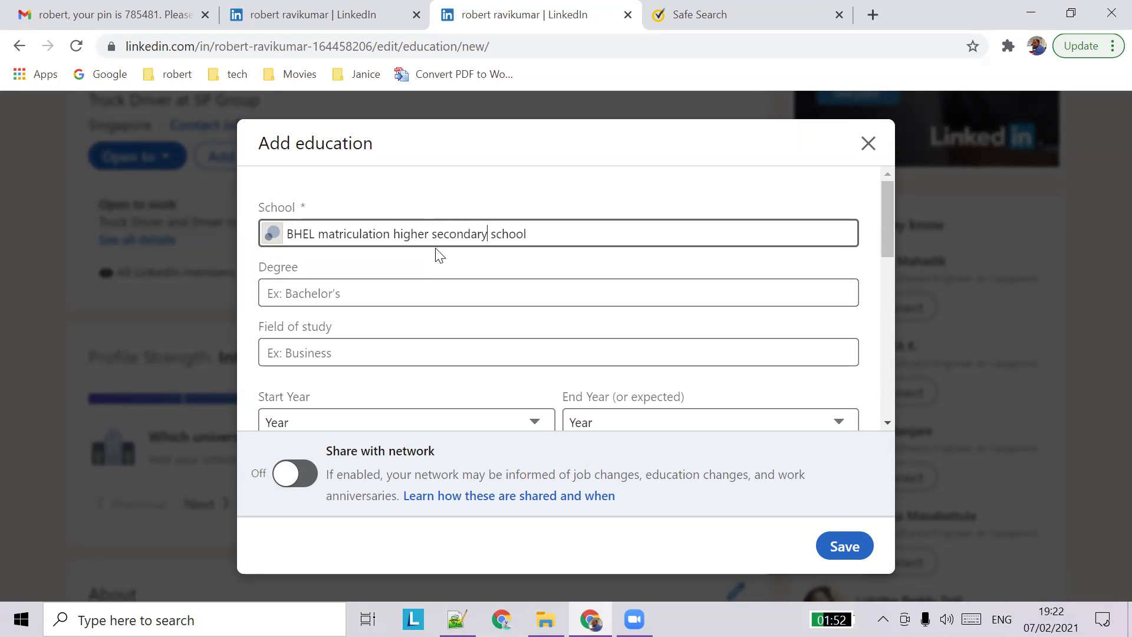
- Fill in the degree as "12th" and the field of study as "maths"
{"action": "left_click", "coordinate": [387, 292]}
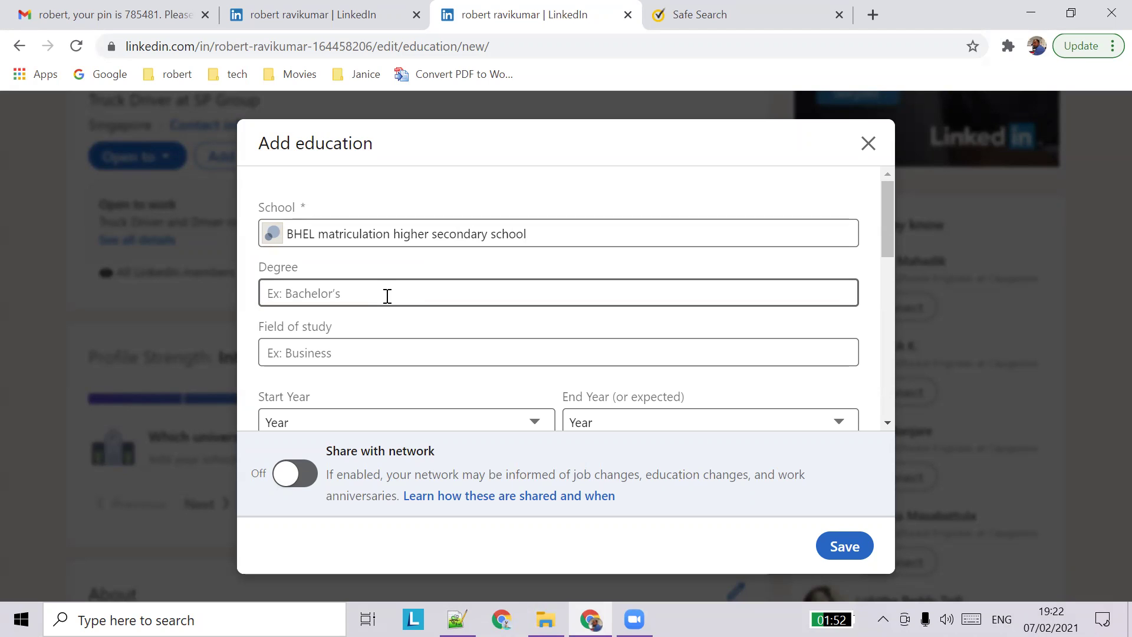
{"action": "type", "text": "!"}
{"action": "type", "text": "12th"}
{"action": "left_click", "coordinate": [369, 336]}
{"action": "type", "text": "maths"}
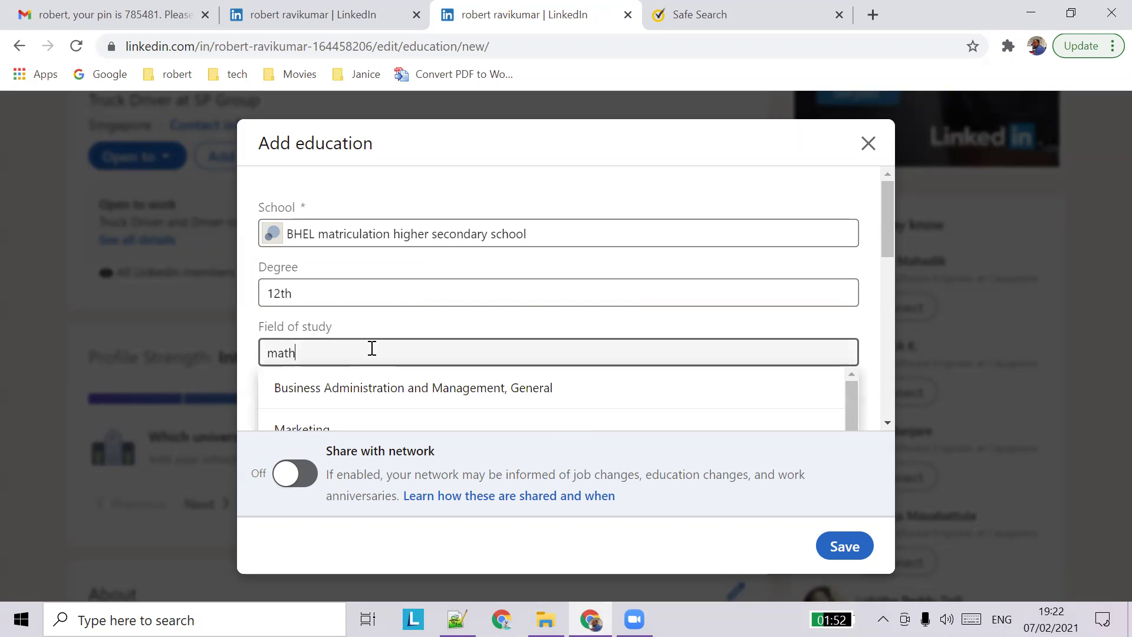
{"action": "scroll", "coordinate": [383, 360], "scroll_direction": "down", "scroll_amount": 1}
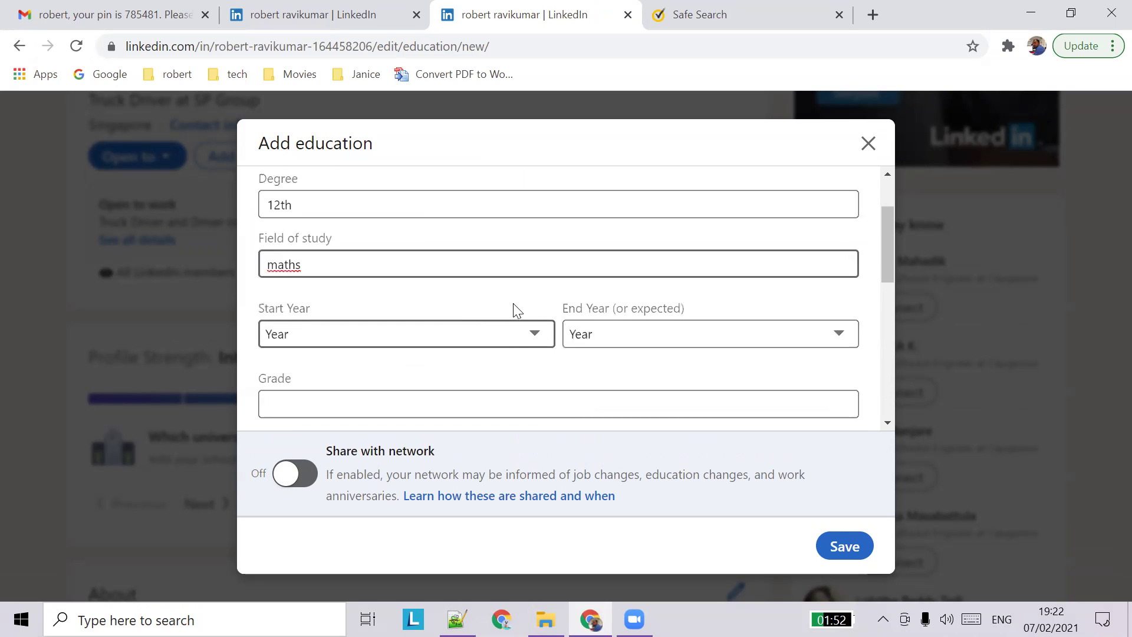
{"action": "left_click", "coordinate": [517, 337]}
{"action": "scroll", "coordinate": [424, 168], "scroll_direction": "down", "scroll_amount": 1}
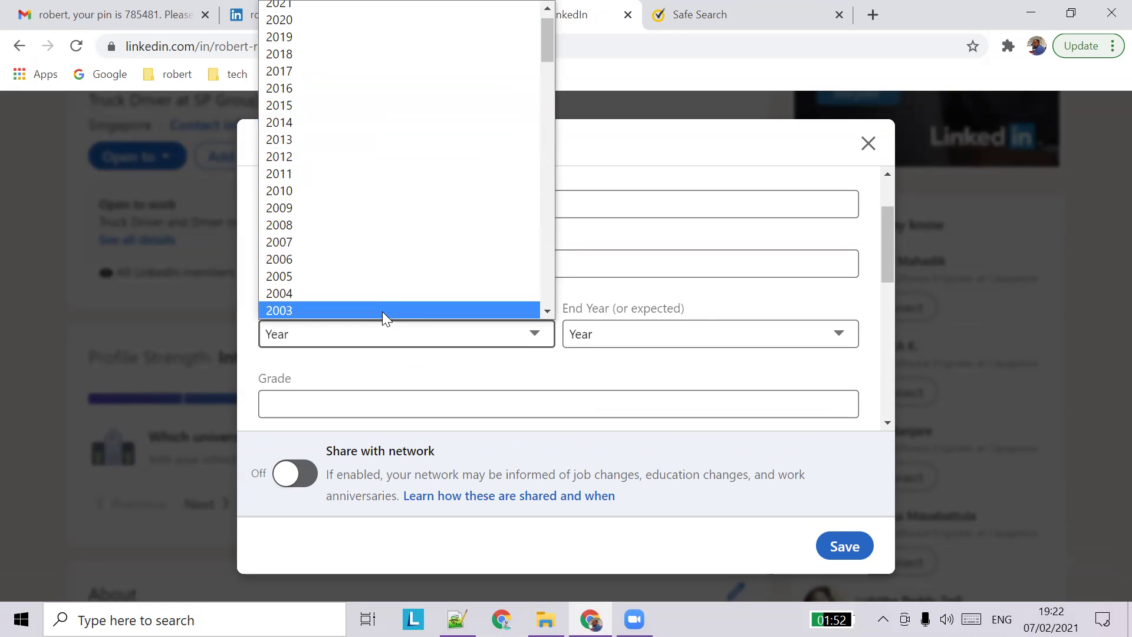
{"action": "scroll", "coordinate": [374, 293], "scroll_direction": "down", "scroll_amount": 3}
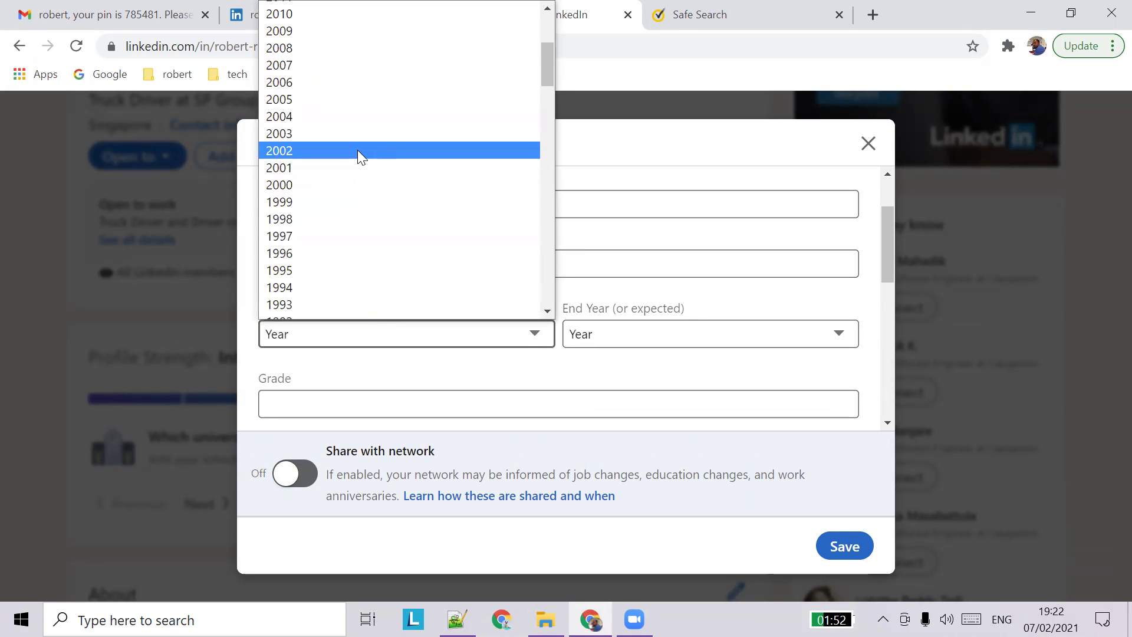
{"action": "left_click", "coordinate": [684, 342]}
- Set the education entry's end year to 2003 and its start year to 2002
{"action": "left_click", "coordinate": [688, 346]}
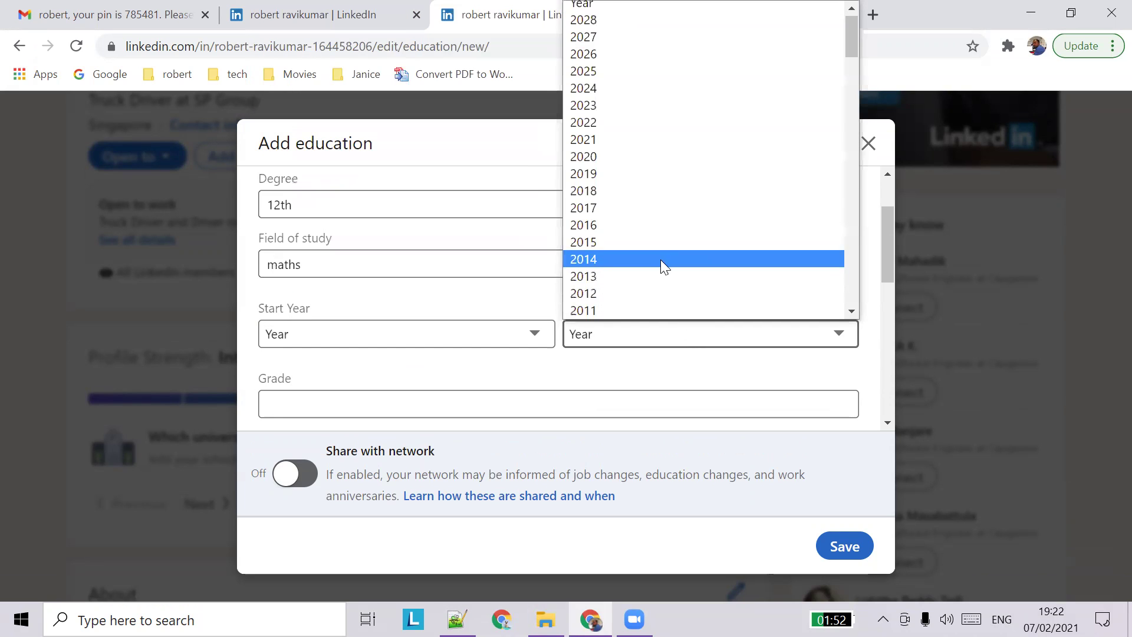
{"action": "scroll", "coordinate": [629, 288], "scroll_direction": "down", "scroll_amount": 5}
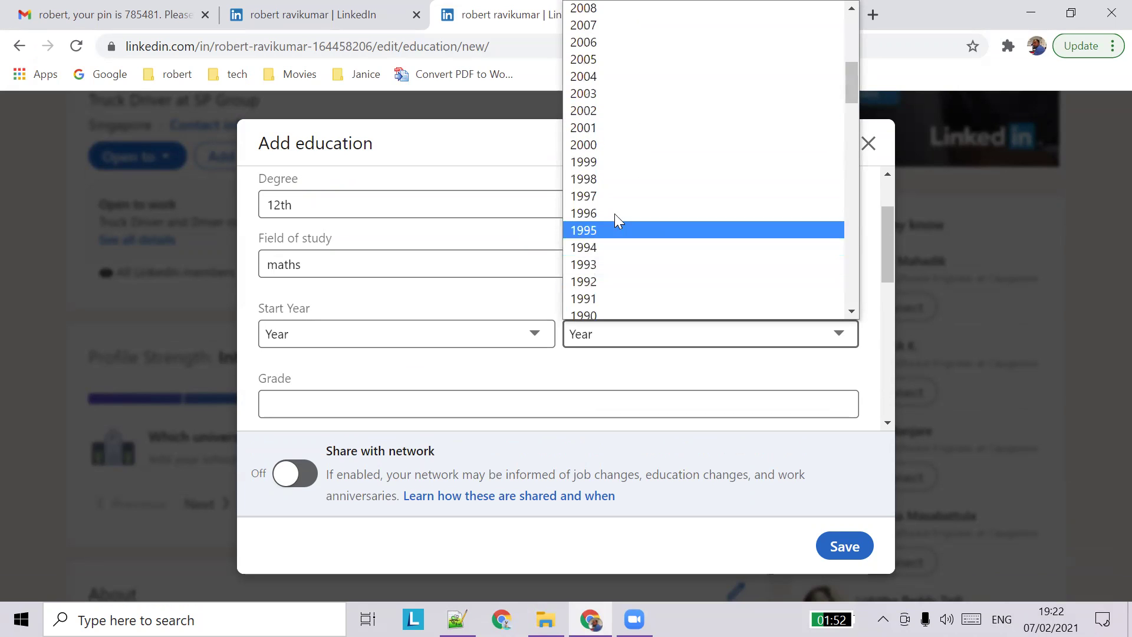
{"action": "left_click", "coordinate": [616, 98]}
{"action": "left_click", "coordinate": [529, 330]}
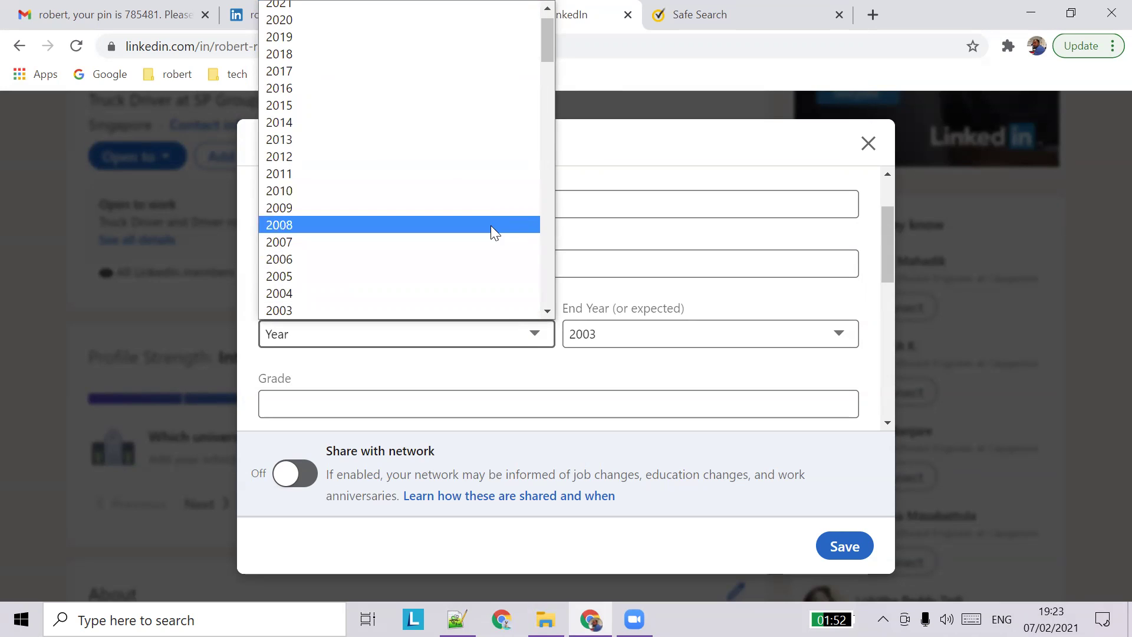
{"action": "left_click", "coordinate": [455, 298]}
{"action": "left_click", "coordinate": [487, 336]}
{"action": "scroll", "coordinate": [469, 292], "scroll_direction": "down", "scroll_amount": 1}
{"action": "left_click", "coordinate": [460, 312]}
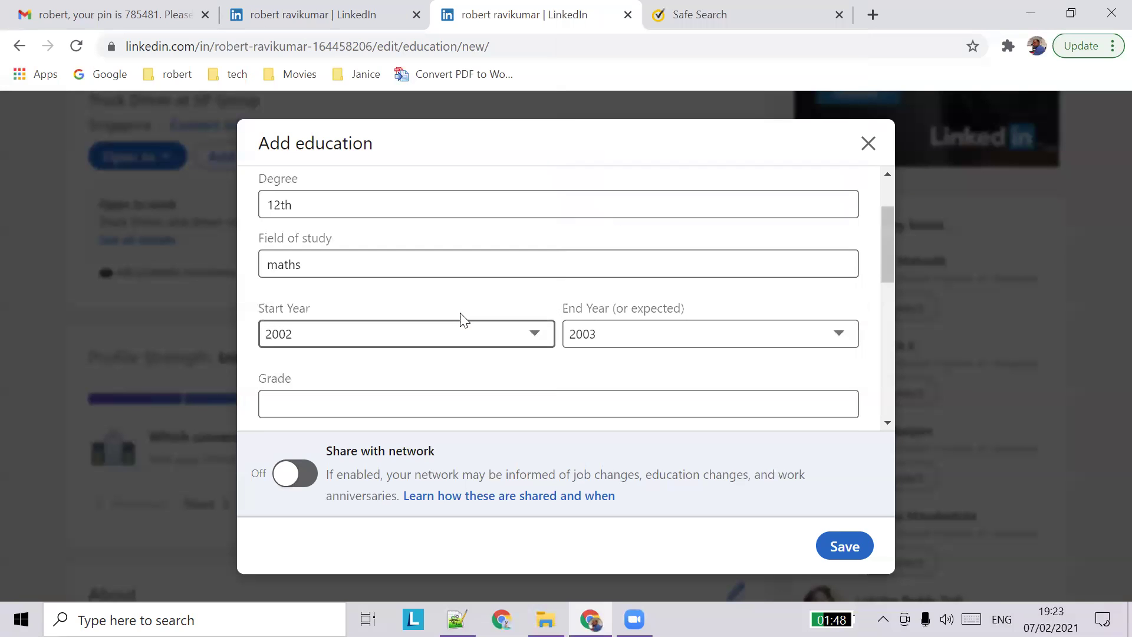
- Enter grade "A" and describe the activities and societies as "I learned maths physics and chemistry."
{"action": "left_click", "coordinate": [508, 415]}
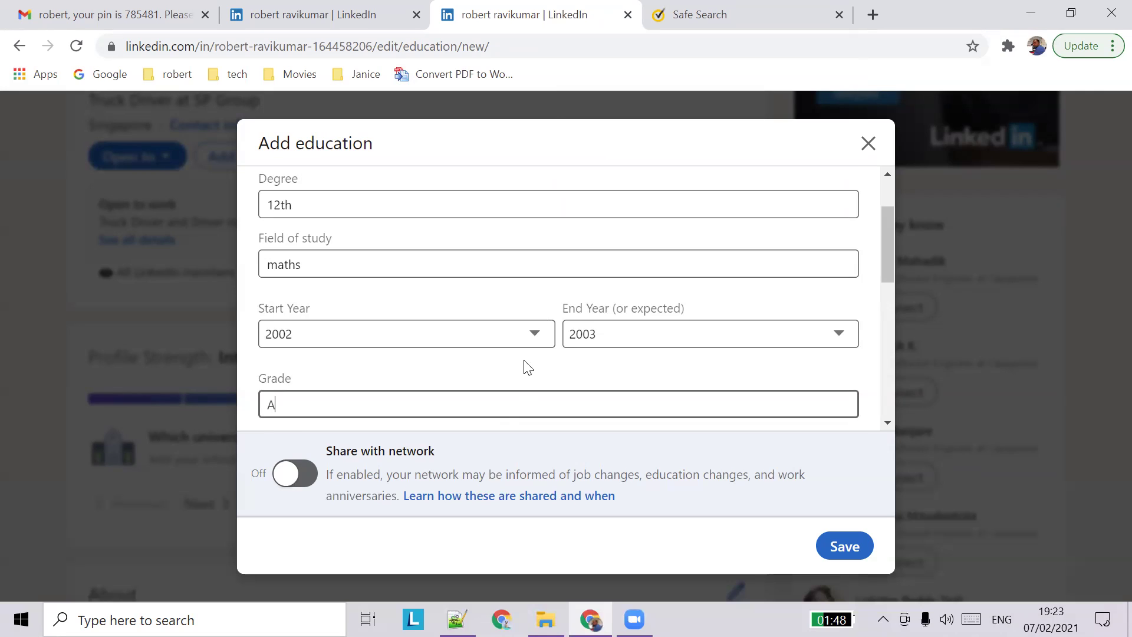
{"action": "scroll", "coordinate": [526, 366], "scroll_direction": "down", "scroll_amount": 3}
{"action": "left_click", "coordinate": [468, 331]}
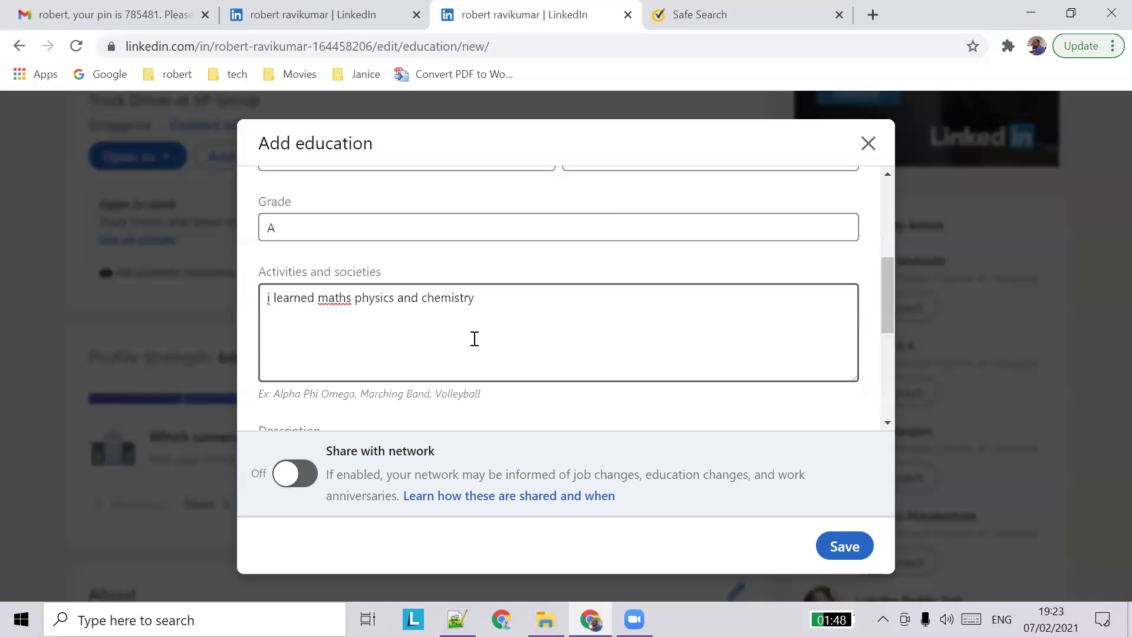
{"action": "key", "text": "BackSpace"}
{"action": "key", "text": "BackSpace"}
{"action": "type", "text": "I"}
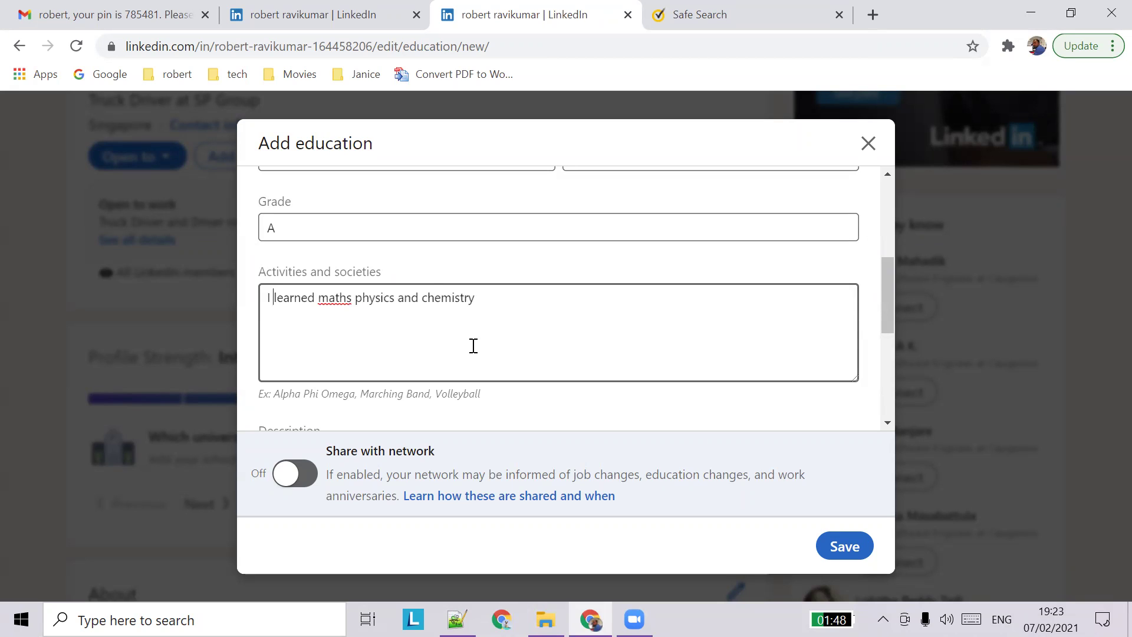
{"action": "left_click", "coordinate": [509, 307]}
{"action": "scroll", "coordinate": [503, 310], "scroll_direction": "down", "scroll_amount": 3}
{"action": "type", "text": "."}
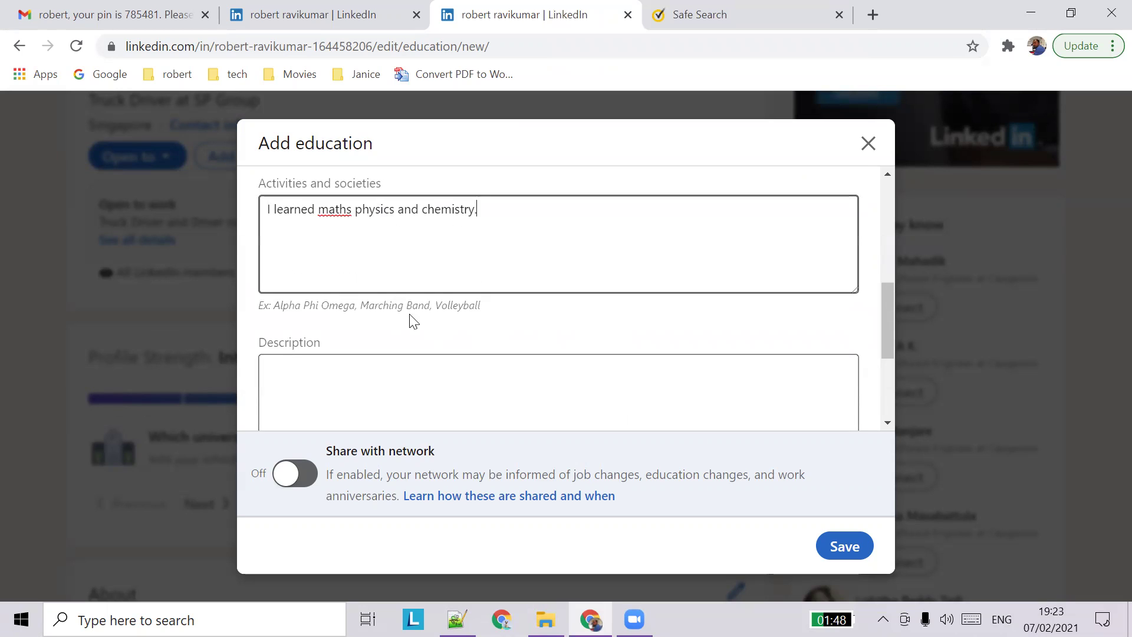
- Review the filled-in activities, grade and years, and look over the description and media options of the education form
{"action": "key", "text": "ctrl+a"}
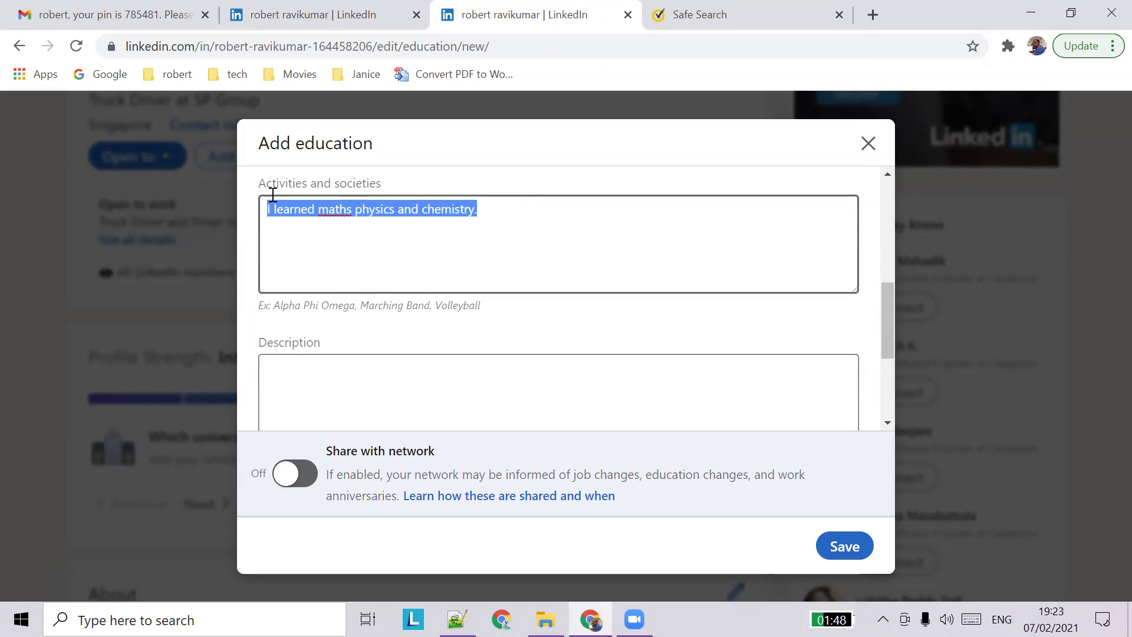
{"action": "scroll", "coordinate": [402, 229], "scroll_direction": "down", "scroll_amount": 2}
{"action": "scroll", "coordinate": [404, 229], "scroll_direction": "down", "scroll_amount": 2}
{"action": "left_click", "coordinate": [401, 225]}
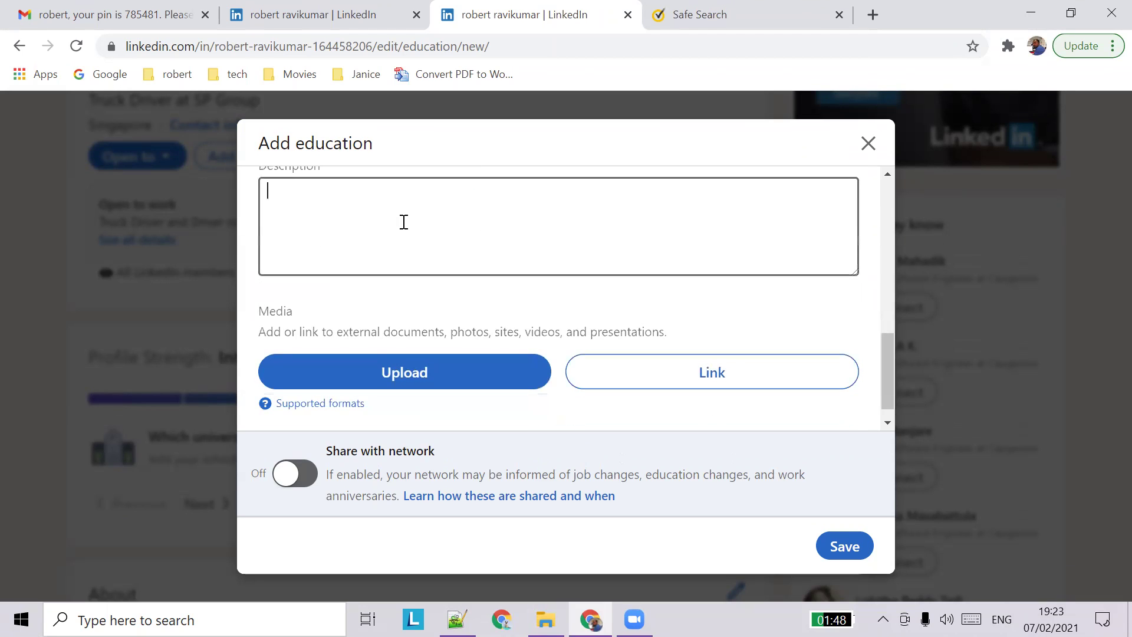
{"action": "scroll", "coordinate": [402, 224], "scroll_direction": "up", "scroll_amount": 4}
{"action": "scroll", "coordinate": [403, 221], "scroll_direction": "up", "scroll_amount": 2}
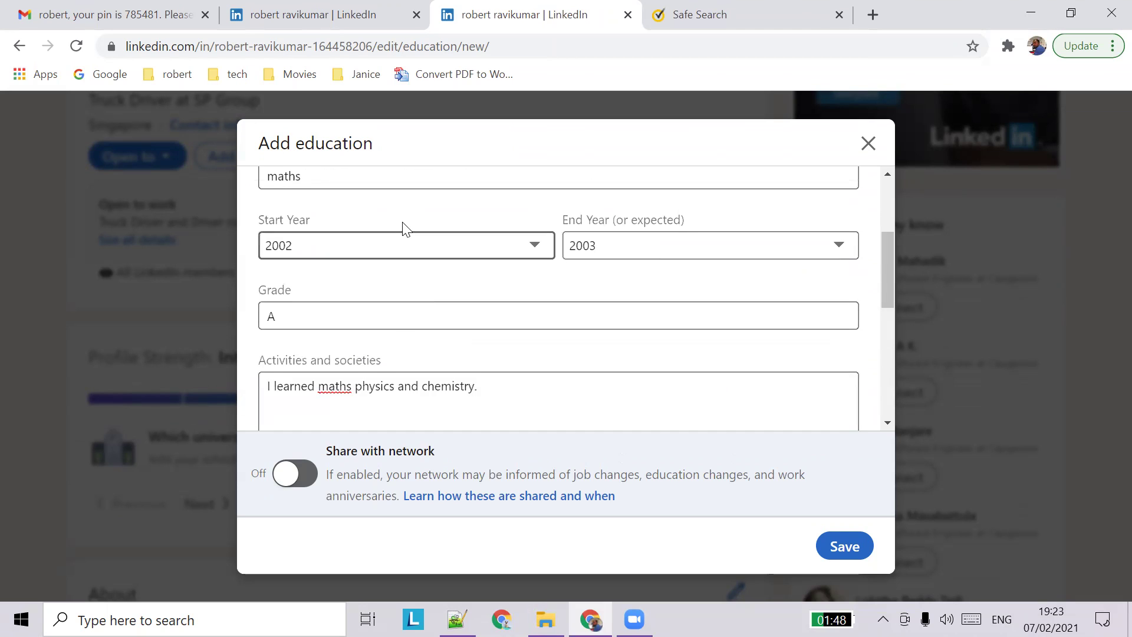
{"action": "scroll", "coordinate": [404, 221], "scroll_direction": "down", "scroll_amount": 5}
{"action": "scroll", "coordinate": [403, 222], "scroll_direction": "up", "scroll_amount": 3}
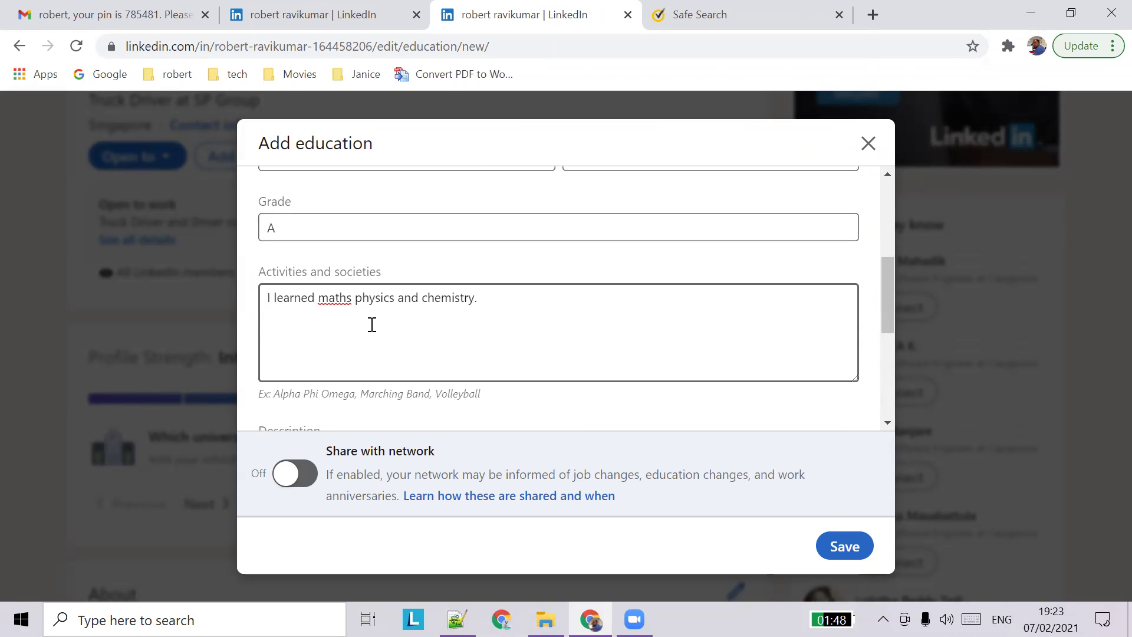
{"action": "scroll", "coordinate": [424, 278], "scroll_direction": "down", "scroll_amount": 4}
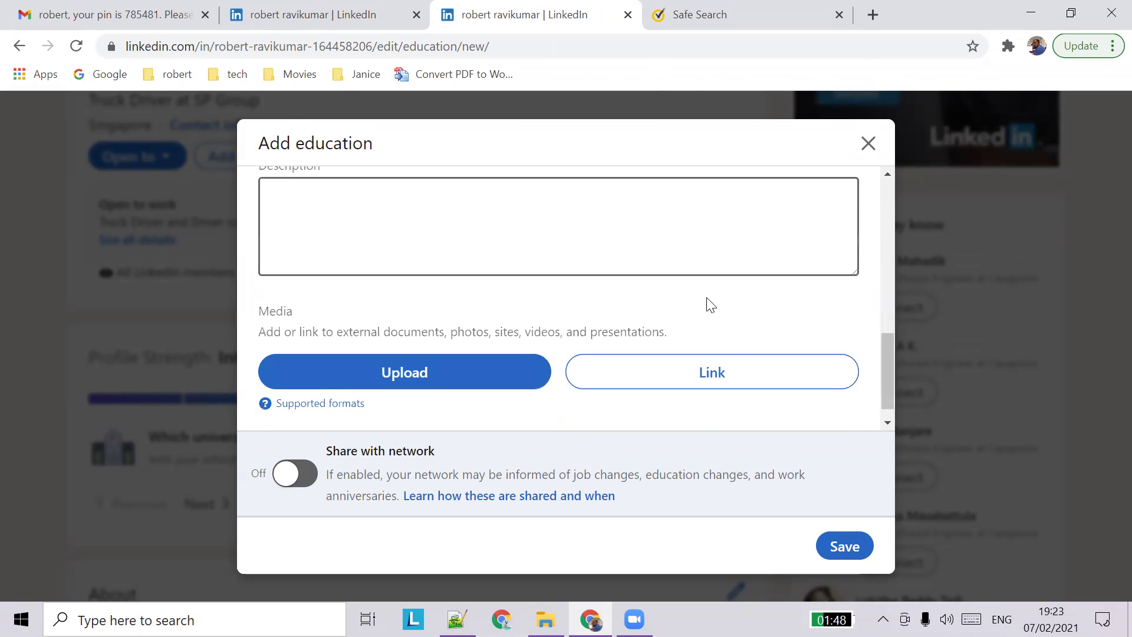
{"action": "scroll", "coordinate": [705, 312], "scroll_direction": "down", "scroll_amount": 1}
- Save the education entry and check how it is listed in the profile's Education section
{"action": "left_click", "coordinate": [846, 547]}
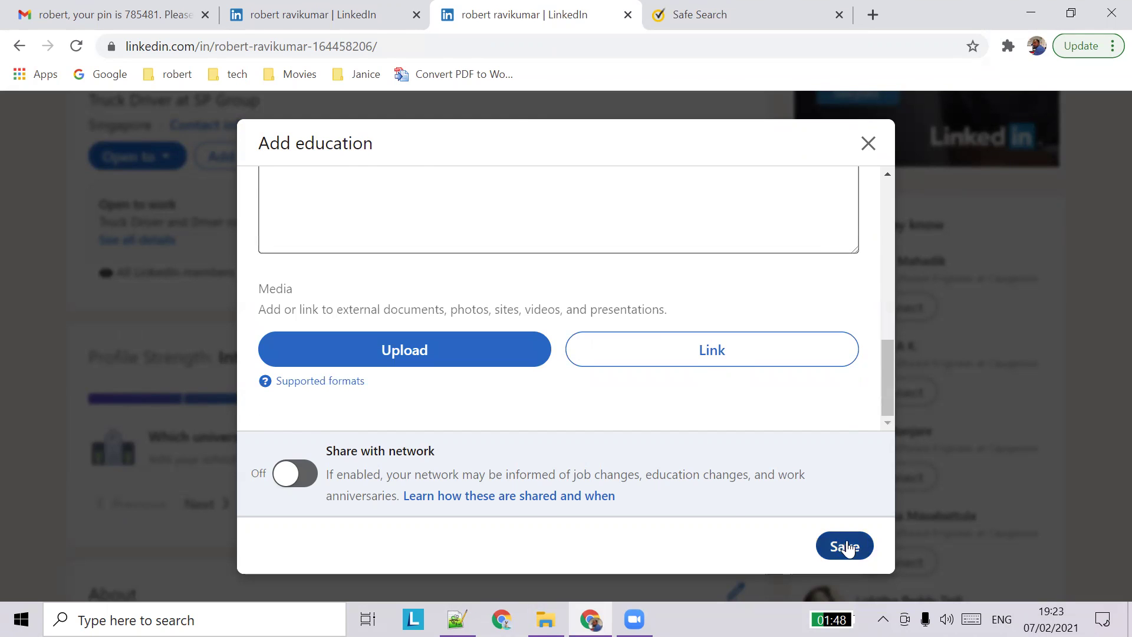
{"action": "scroll", "coordinate": [392, 492], "scroll_direction": "down", "scroll_amount": 5}
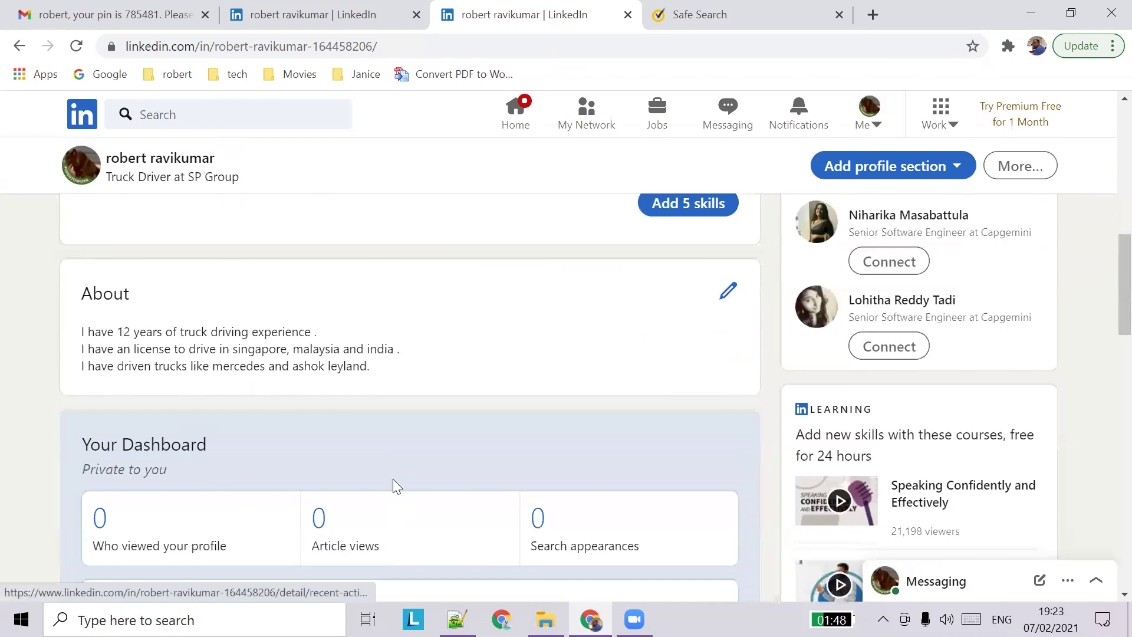
{"action": "scroll", "coordinate": [374, 430], "scroll_direction": "up", "scroll_amount": 3}
{"action": "scroll", "coordinate": [368, 417], "scroll_direction": "down", "scroll_amount": 1}
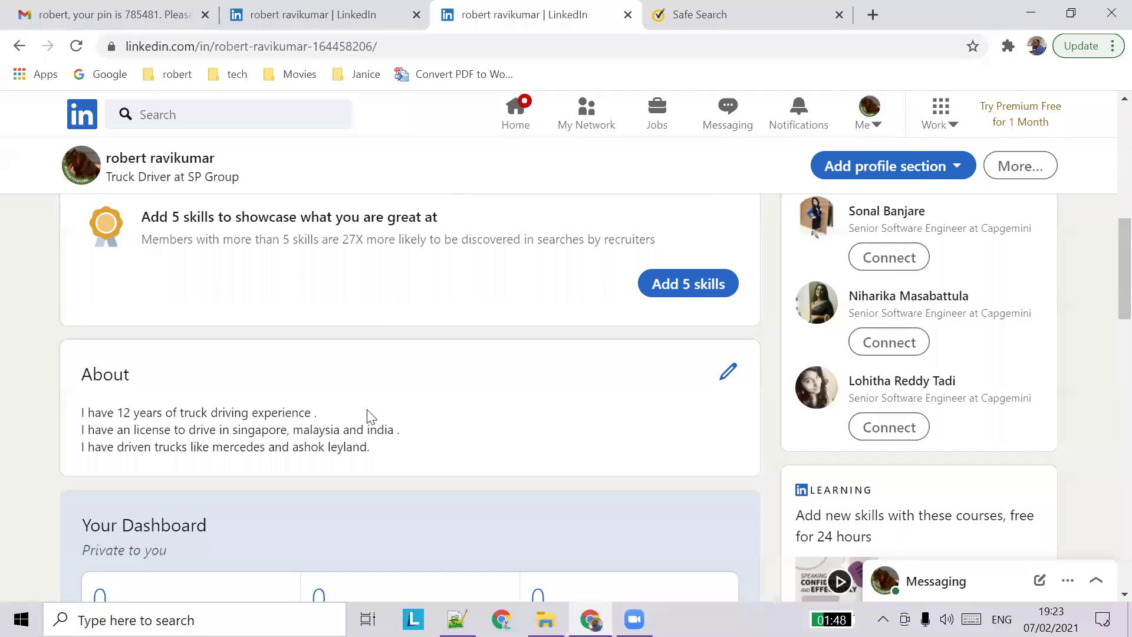
{"action": "scroll", "coordinate": [366, 416], "scroll_direction": "down", "scroll_amount": 15}
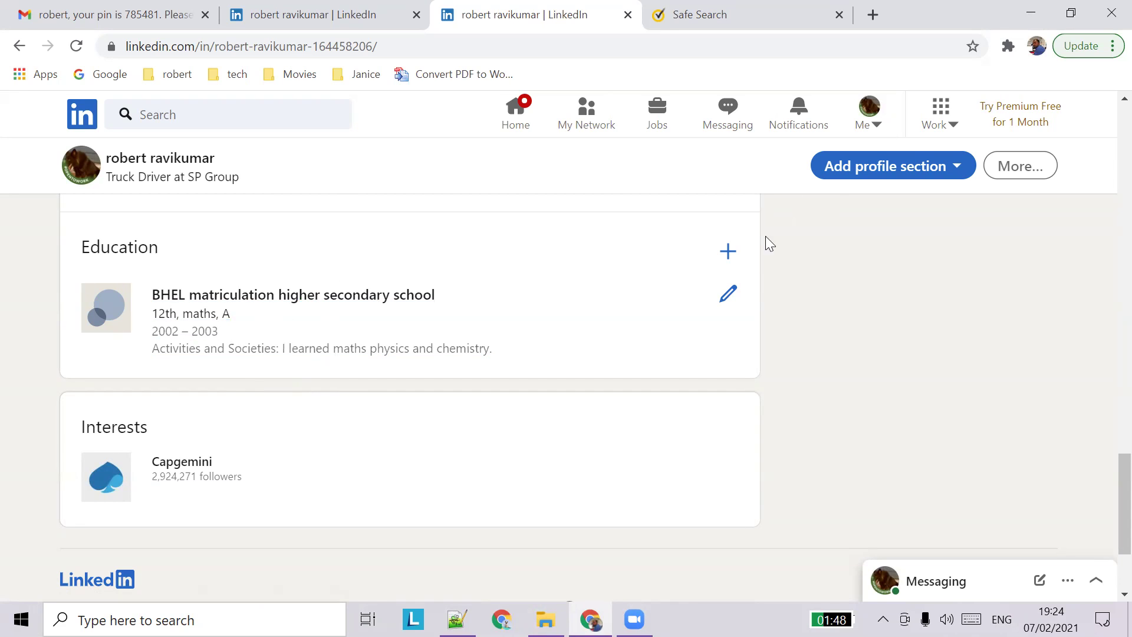
- Start another education entry on the profile and enter "JJ College" as its school
{"action": "left_click", "coordinate": [728, 251]}
{"action": "left_click", "coordinate": [382, 235]}
{"action": "type", "text": "JJ C"}
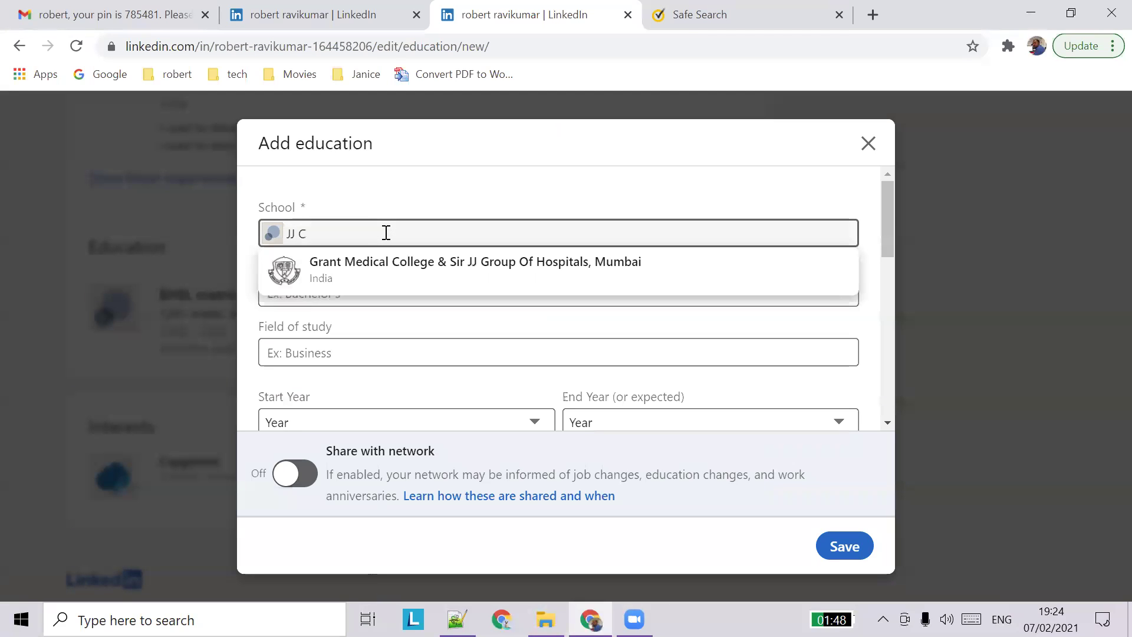
{"action": "key", "text": "BackSpace"}
{"action": "key", "text": "BackSpace"}
{"action": "type", "text": "ollege of eng"}
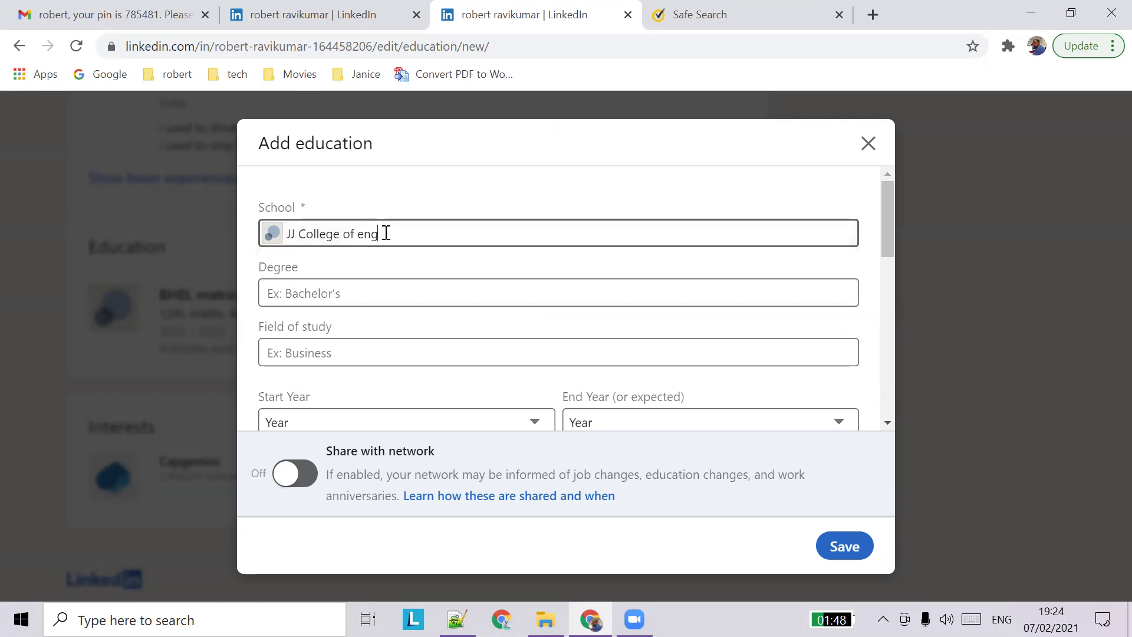
{"action": "key", "text": "BackSpace"}
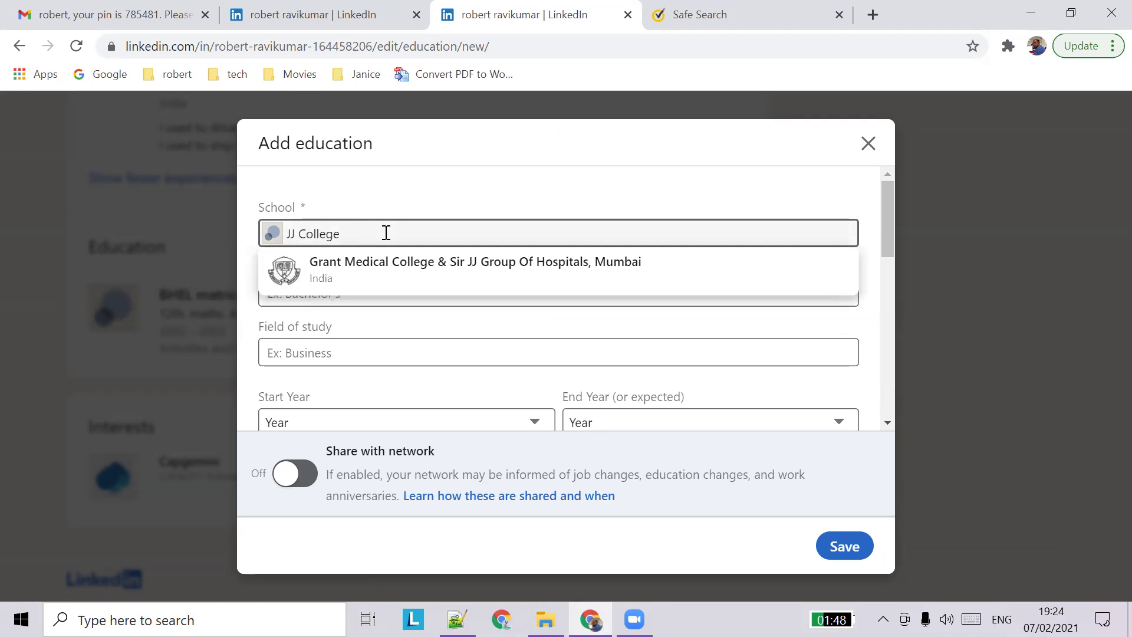
{"action": "left_click", "coordinate": [384, 298]}
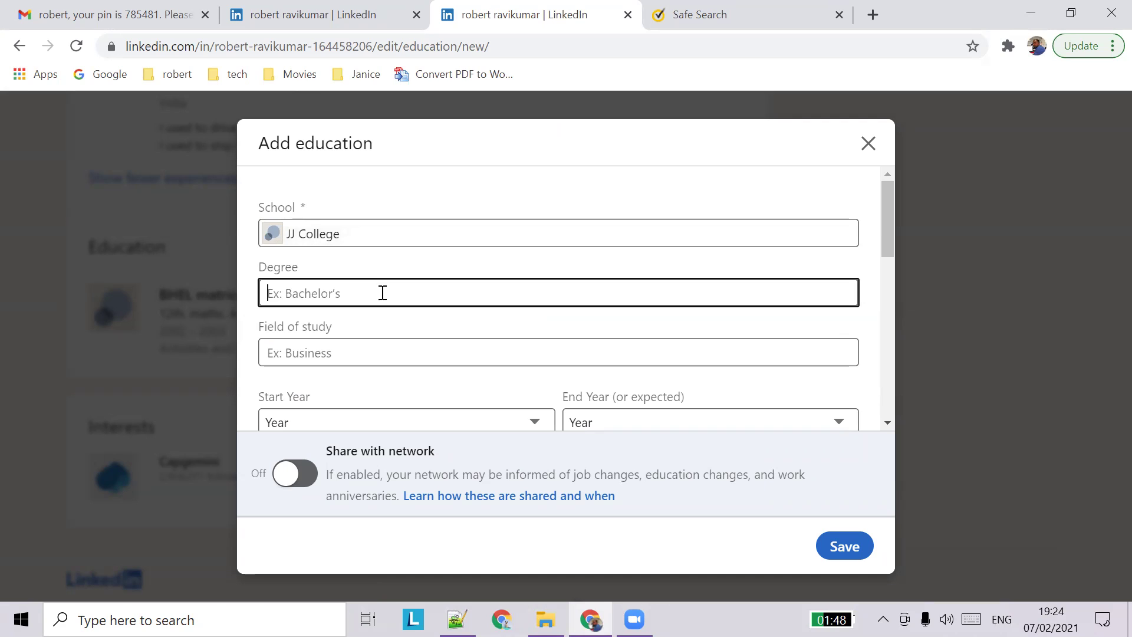
- Set the college entry's degree to Bachelor's degree and its field of study to Mathematics
{"action": "type", "text": "ma"}
{"action": "key", "text": "BackSpace"}
{"action": "key", "text": "BackSpace"}
{"action": "type", "text": "bachel"}
{"action": "key", "text": "BackSpace"}
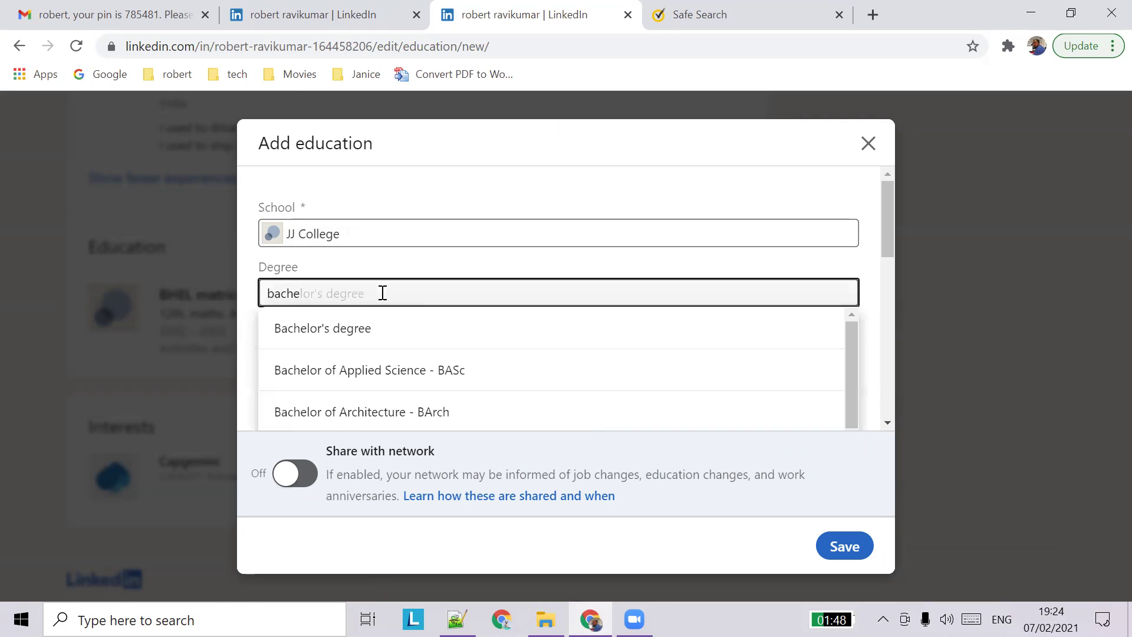
{"action": "key", "text": "Return"}
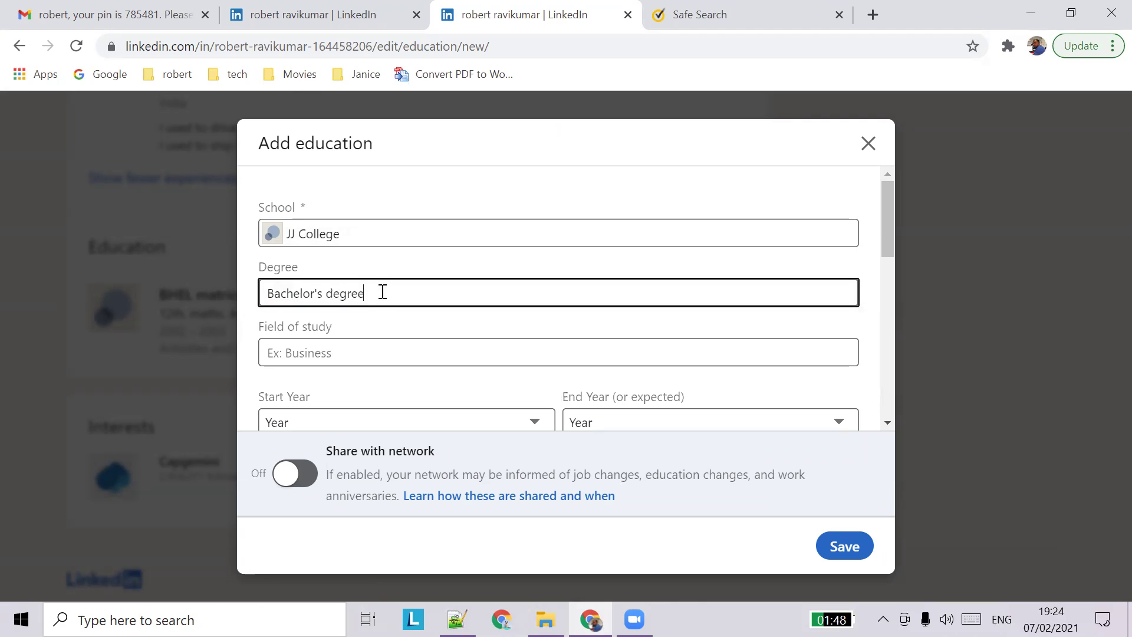
{"action": "left_click", "coordinate": [355, 360]}
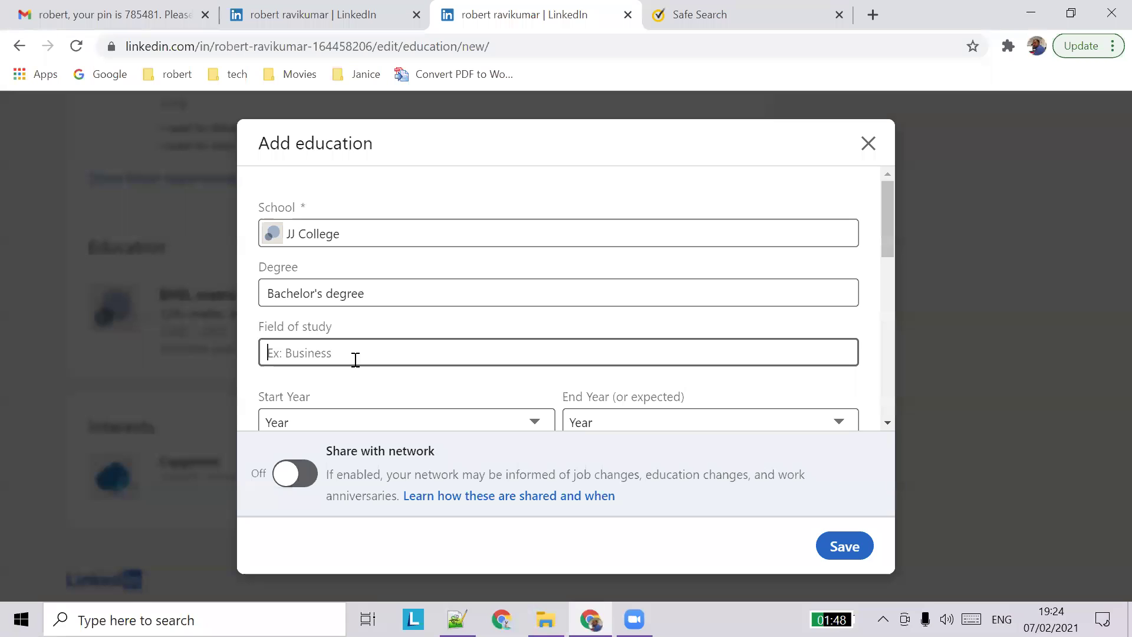
{"action": "type", "text": "math"}
{"action": "key", "text": "Down"}
{"action": "key", "text": "Return"}
- Set the start year of the college education entry to 2003
{"action": "scroll", "coordinate": [401, 334], "scroll_direction": "down", "scroll_amount": 3}
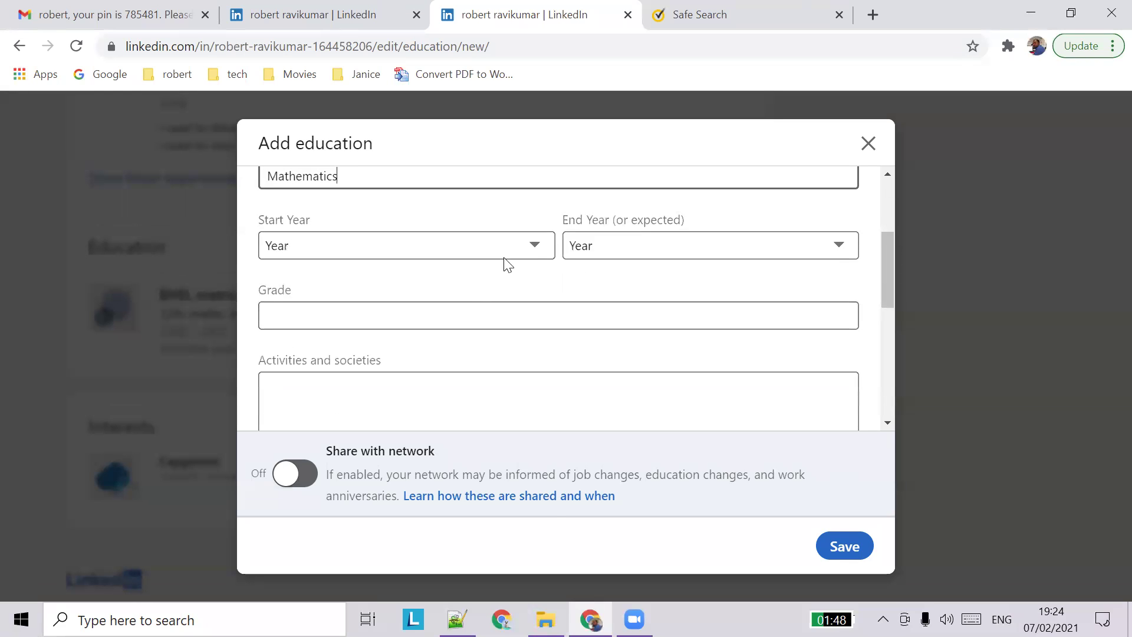
{"action": "left_click", "coordinate": [520, 245]}
{"action": "key", "text": "Down"}
{"action": "key", "text": "Down"}
{"action": "key", "text": "Down"}
{"action": "key", "text": "Down"}
{"action": "key", "text": "Down"}
{"action": "key", "text": "Down"}
{"action": "key", "text": "Down"}
{"action": "key", "text": "Down"}
{"action": "key", "text": "Down"}
{"action": "key", "text": "Down"}
{"action": "key", "text": "Down"}
{"action": "key", "text": "Down"}
{"action": "key", "text": "Down"}
{"action": "key", "text": "Down"}
{"action": "key", "text": "Down"}
{"action": "key", "text": "Down"}
{"action": "key", "text": "Down"}
{"action": "key", "text": "Down"}
{"action": "key", "text": "Down"}
{"action": "key", "text": "Down"}
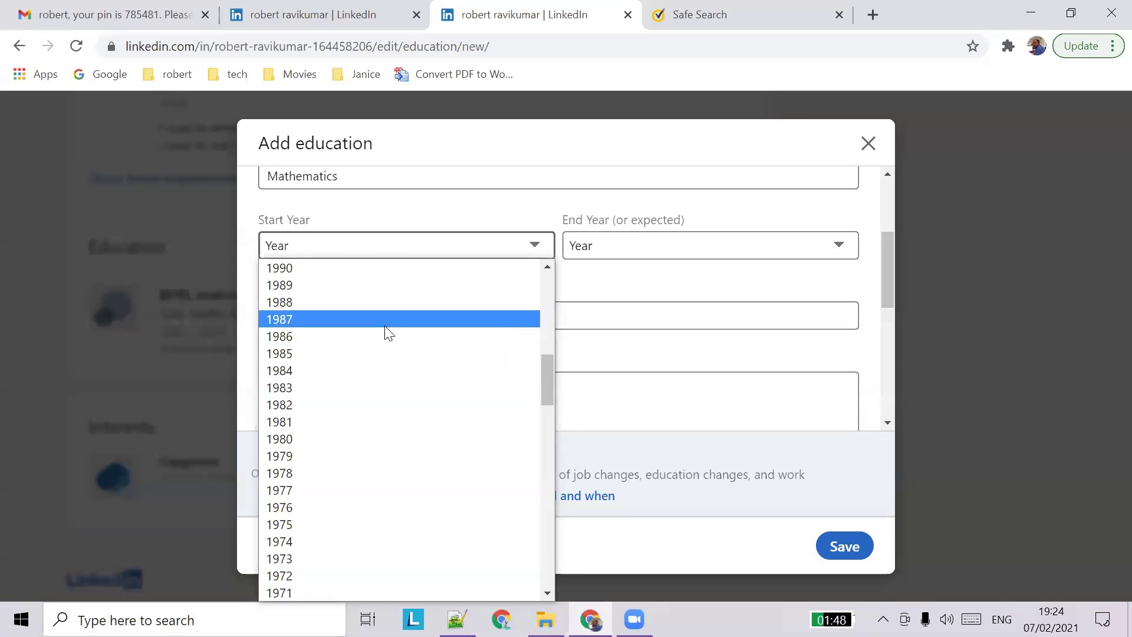
{"action": "scroll", "coordinate": [386, 354], "scroll_direction": "up", "scroll_amount": 3}
{"action": "scroll", "coordinate": [363, 349], "scroll_direction": "up", "scroll_amount": 6}
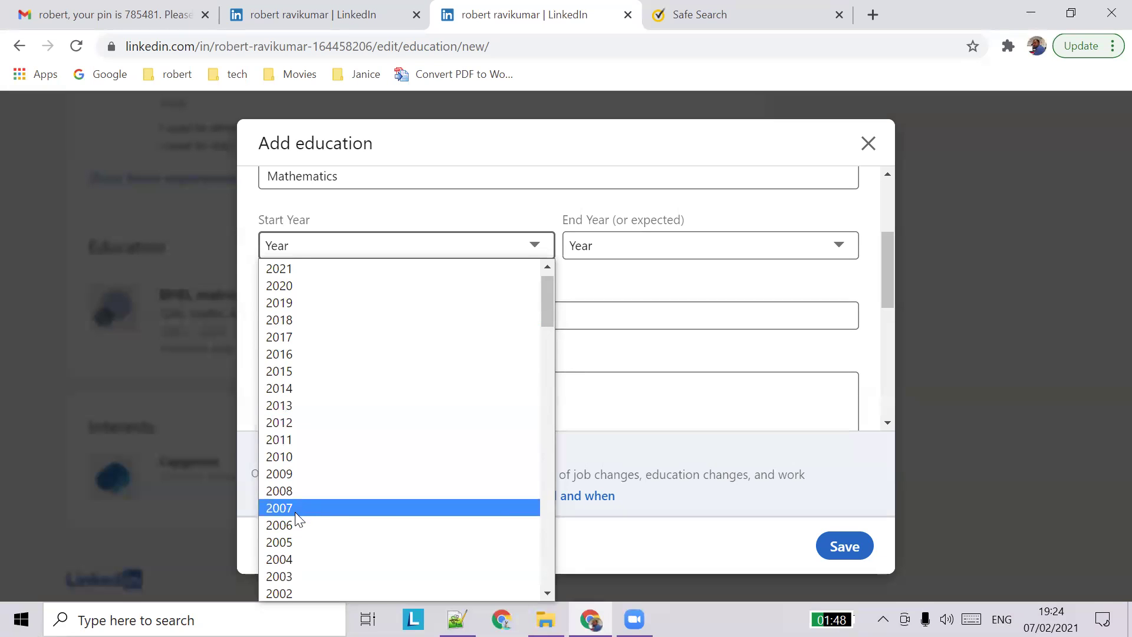
{"action": "left_click", "coordinate": [293, 576]}
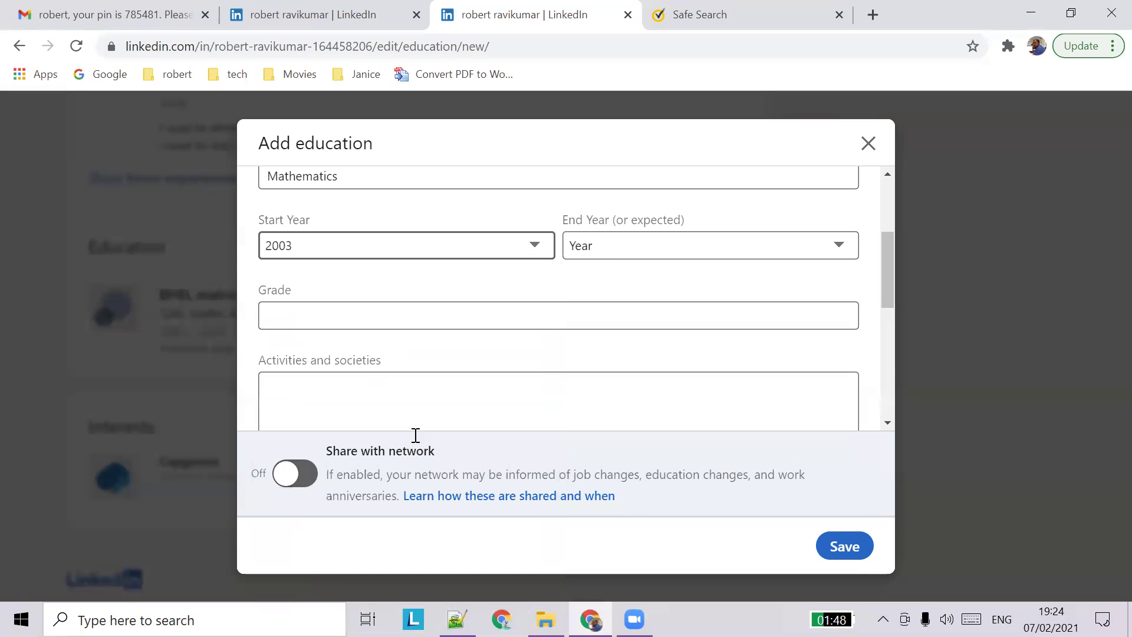
- Set the end year of the college education entry to 2007
{"action": "left_click", "coordinate": [678, 243]}
{"action": "scroll", "coordinate": [608, 384], "scroll_direction": "down", "scroll_amount": 12}
{"action": "scroll", "coordinate": [606, 380], "scroll_direction": "up", "scroll_amount": 6}
{"action": "left_click", "coordinate": [620, 290]}
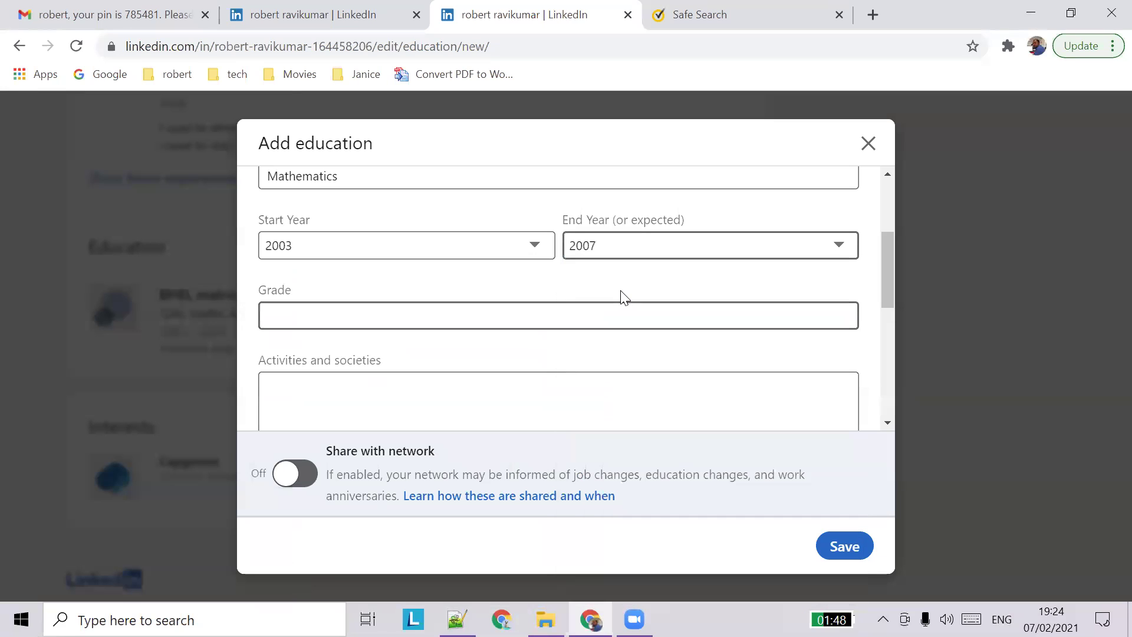
- Enter grade "80" and describe the activities and societies as "I studied maths"
{"action": "left_click", "coordinate": [466, 317]}
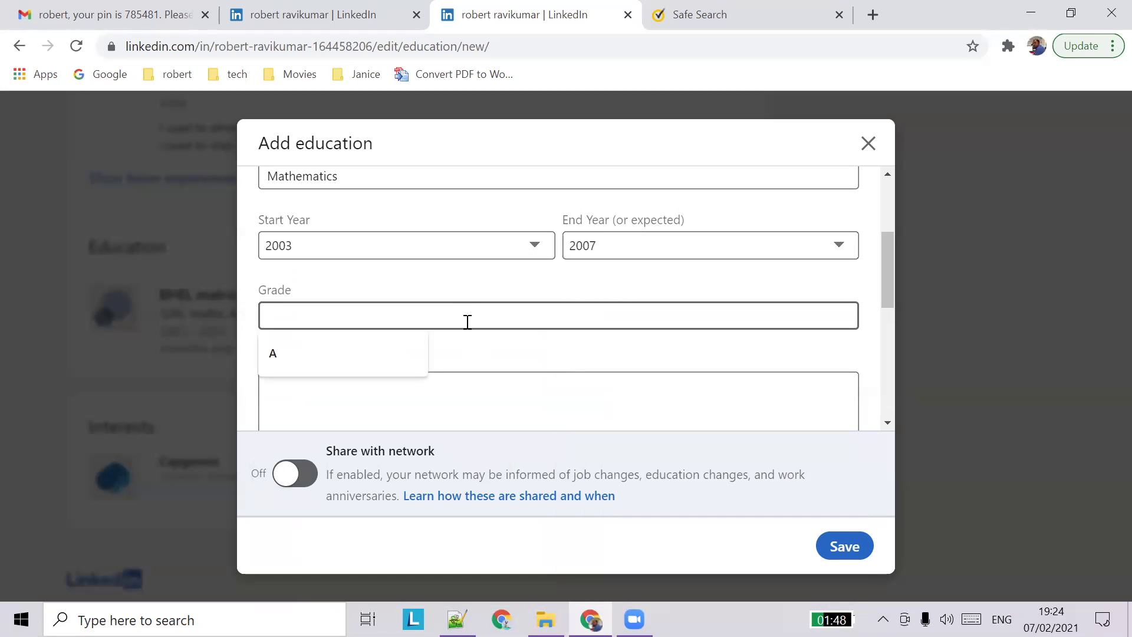
{"action": "type", "text": "8"}
{"action": "left_click", "coordinate": [386, 422]}
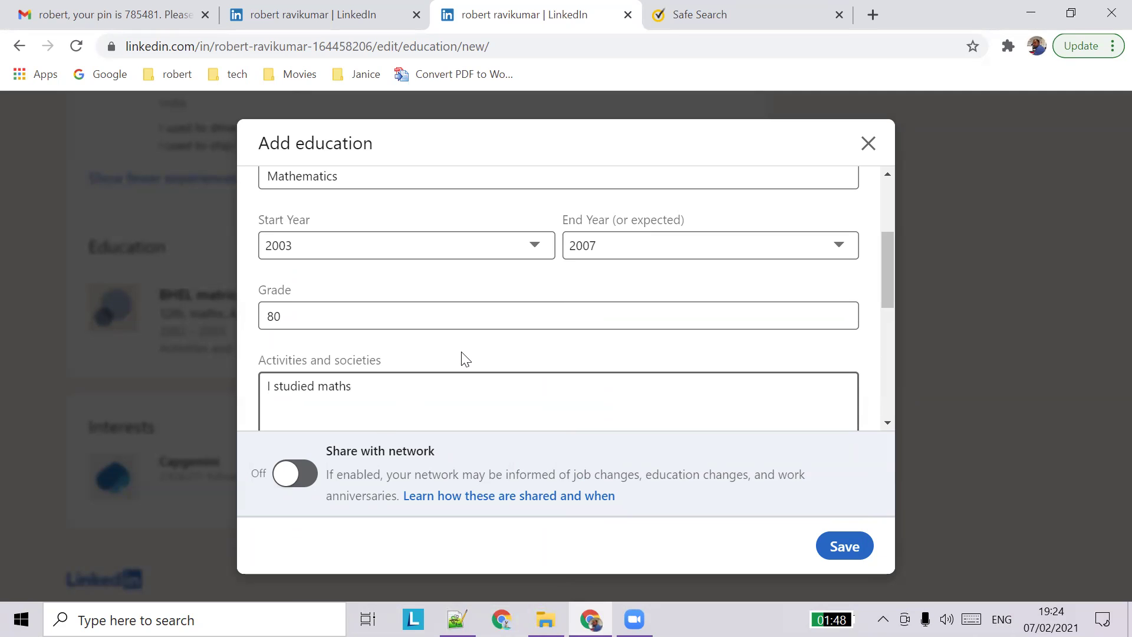
- Save the college entry and expand the profile's Education section to check all listed schools
{"action": "scroll", "coordinate": [465, 360], "scroll_direction": "down", "scroll_amount": 4}
{"action": "left_click", "coordinate": [849, 543]}
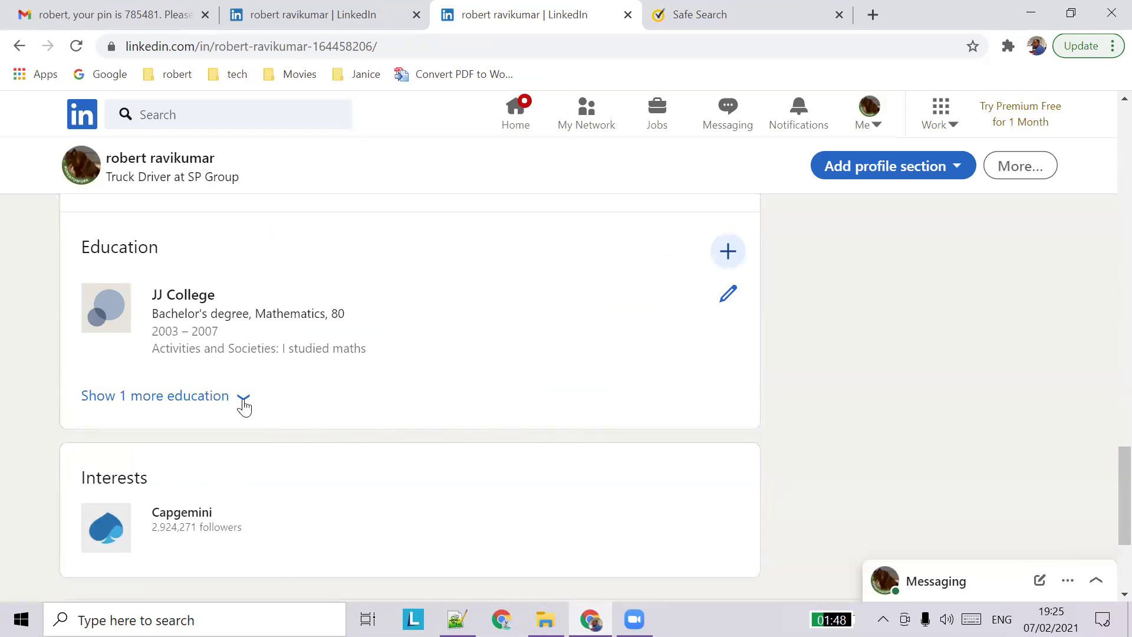
{"action": "left_click", "coordinate": [244, 406]}
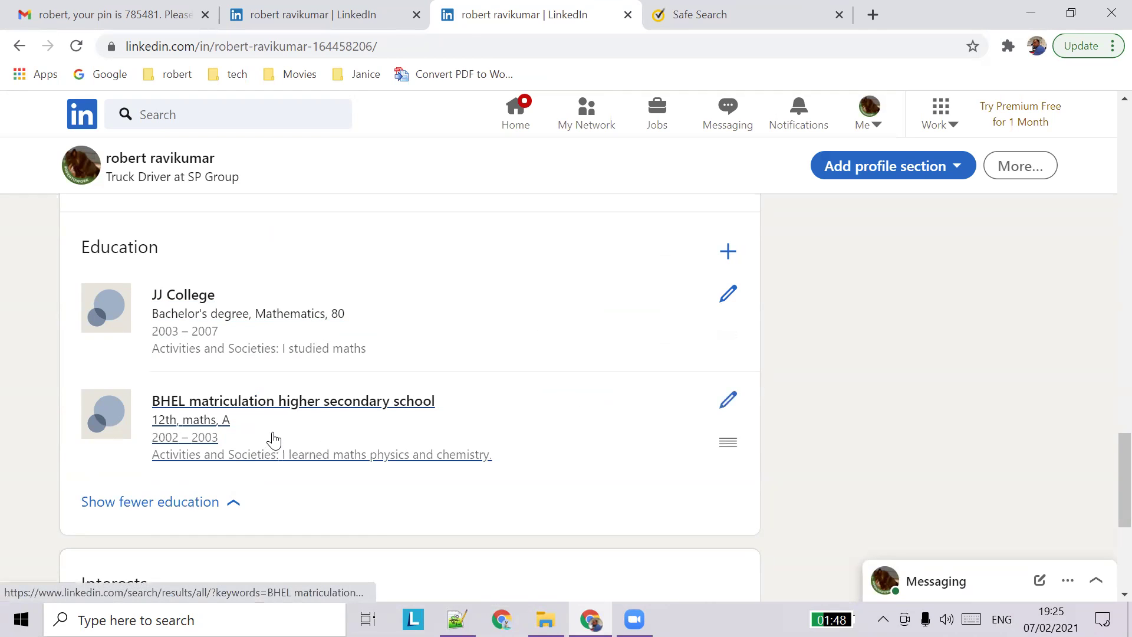
{"action": "scroll", "coordinate": [271, 436], "scroll_direction": "up", "scroll_amount": 3}
{"action": "scroll", "coordinate": [581, 334], "scroll_direction": "up", "scroll_amount": 2}
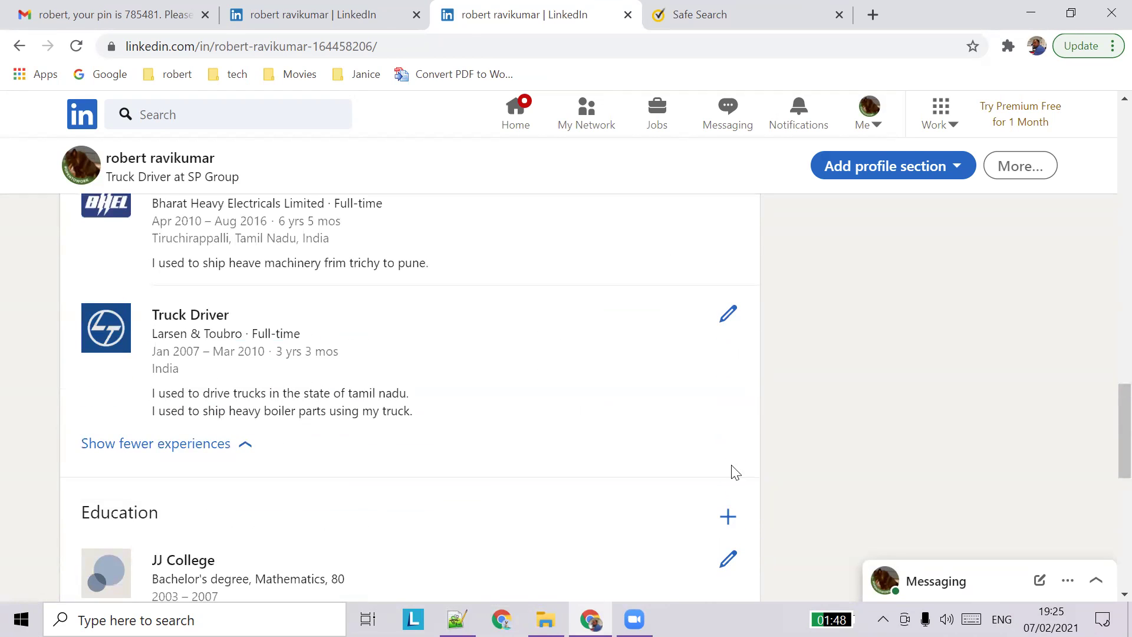
- Edit the college's education entry so its school reads "JJ College of arts and science" and save it
{"action": "scroll", "coordinate": [733, 469], "scroll_direction": "down", "scroll_amount": 3}
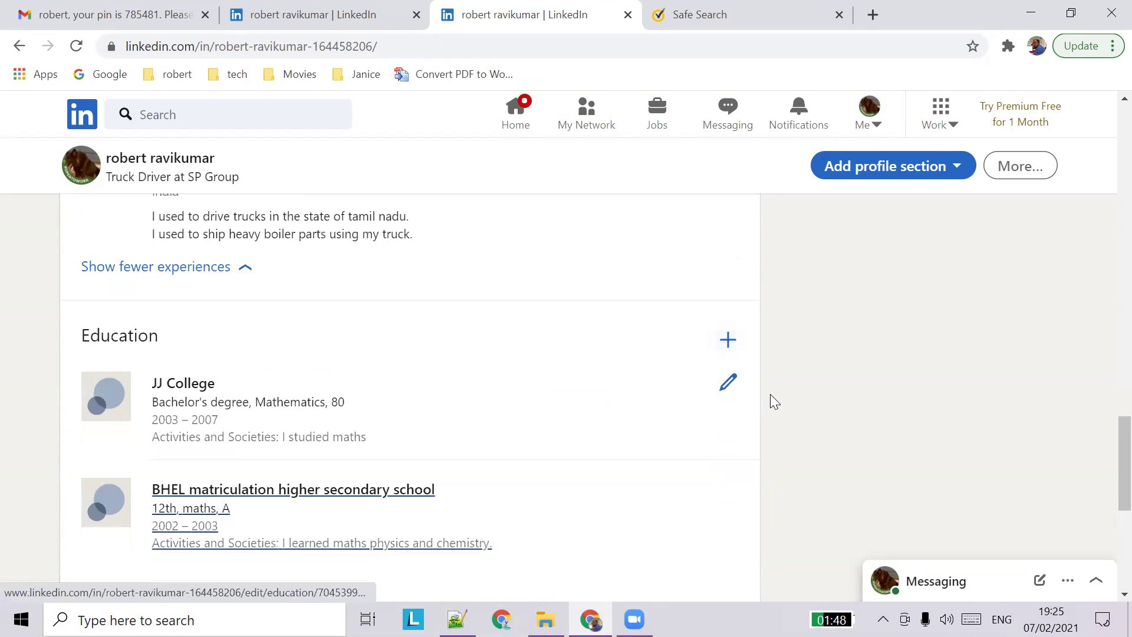
{"action": "left_click", "coordinate": [731, 386]}
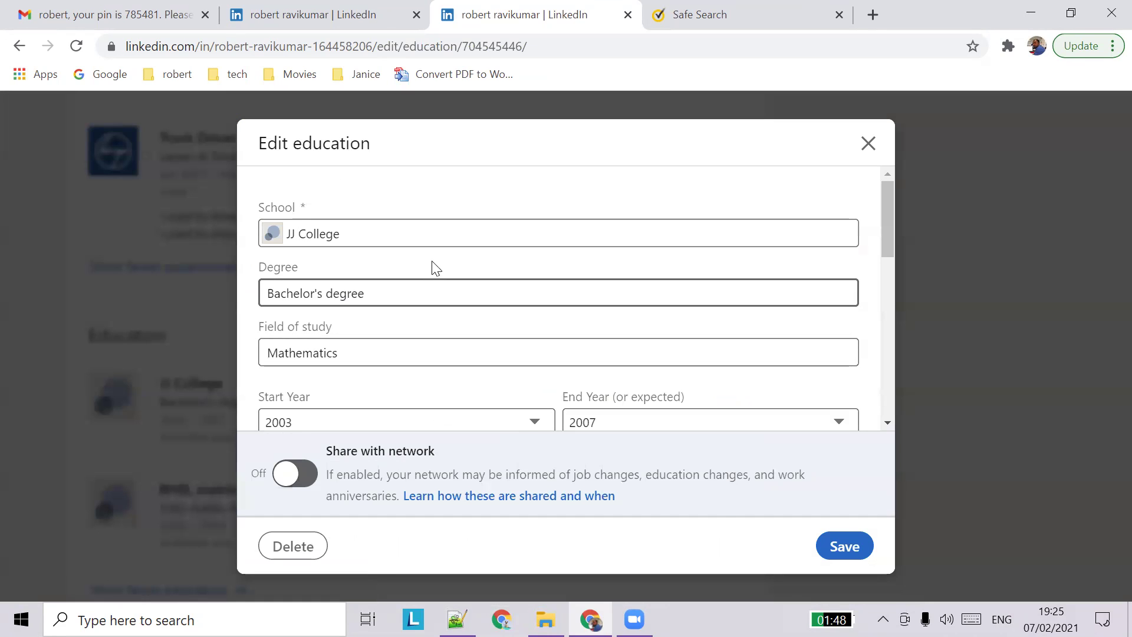
{"action": "left_click", "coordinate": [442, 239]}
{"action": "type", "text": "of a"}
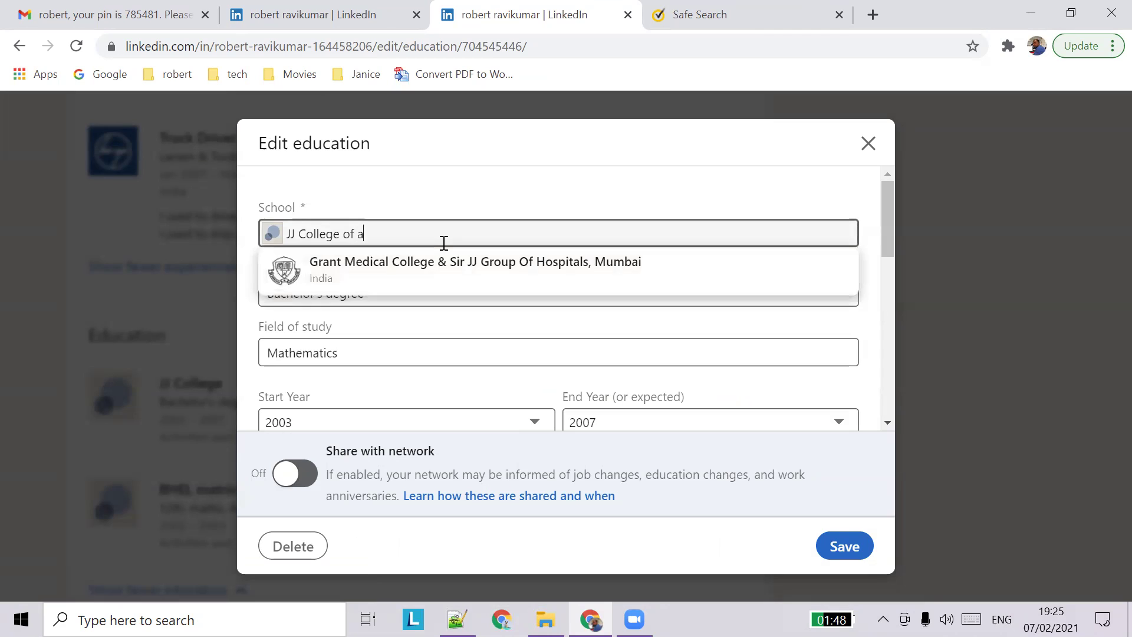
{"action": "type", "text": "rts and science"}
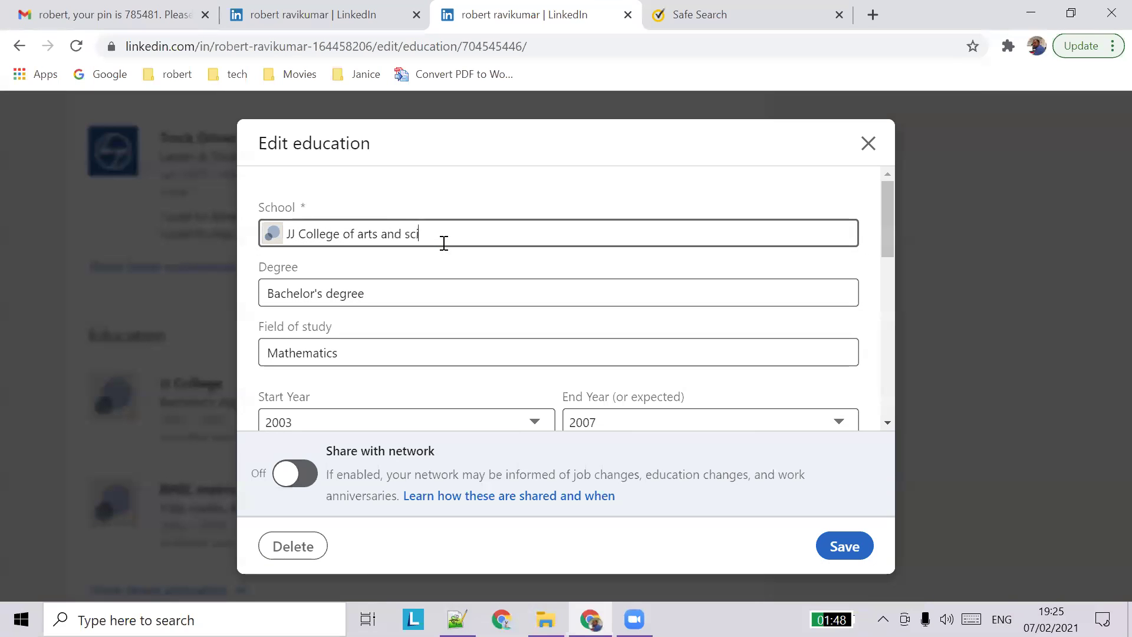
{"action": "left_click", "coordinate": [848, 544]}
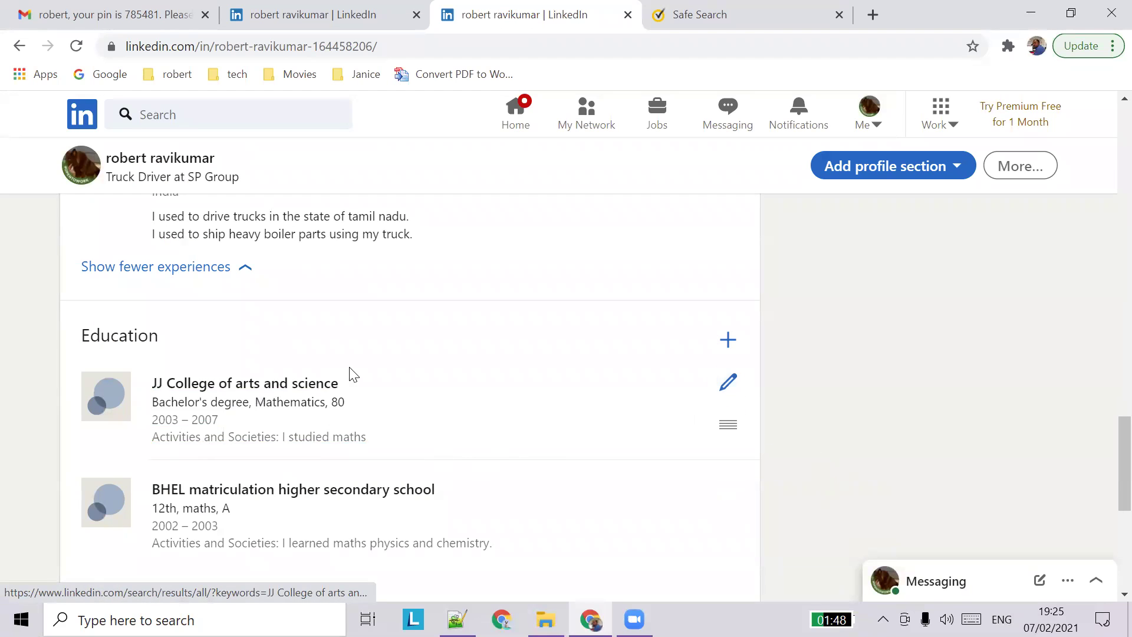
- Look through the whole profile, including the interests, education, experience, profile strength and intro sections
{"action": "scroll", "coordinate": [318, 395], "scroll_direction": "down", "scroll_amount": 3}
{"action": "scroll", "coordinate": [297, 418], "scroll_direction": "down", "scroll_amount": 4}
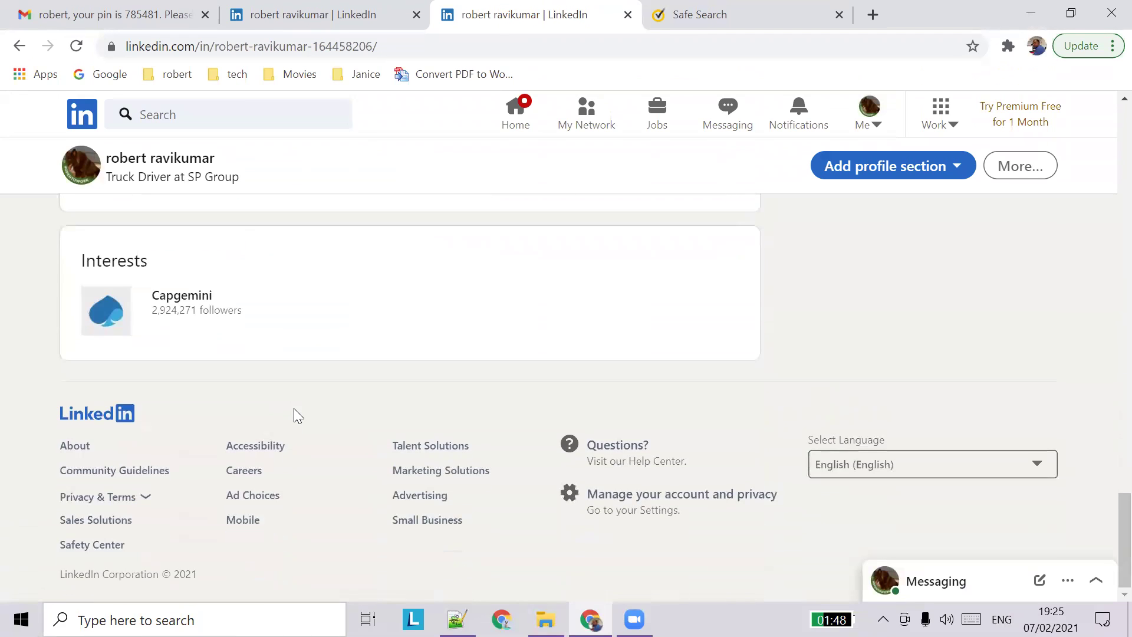
{"action": "scroll", "coordinate": [298, 415], "scroll_direction": "up", "scroll_amount": 6}
{"action": "scroll", "coordinate": [298, 413], "scroll_direction": "up", "scroll_amount": 20}
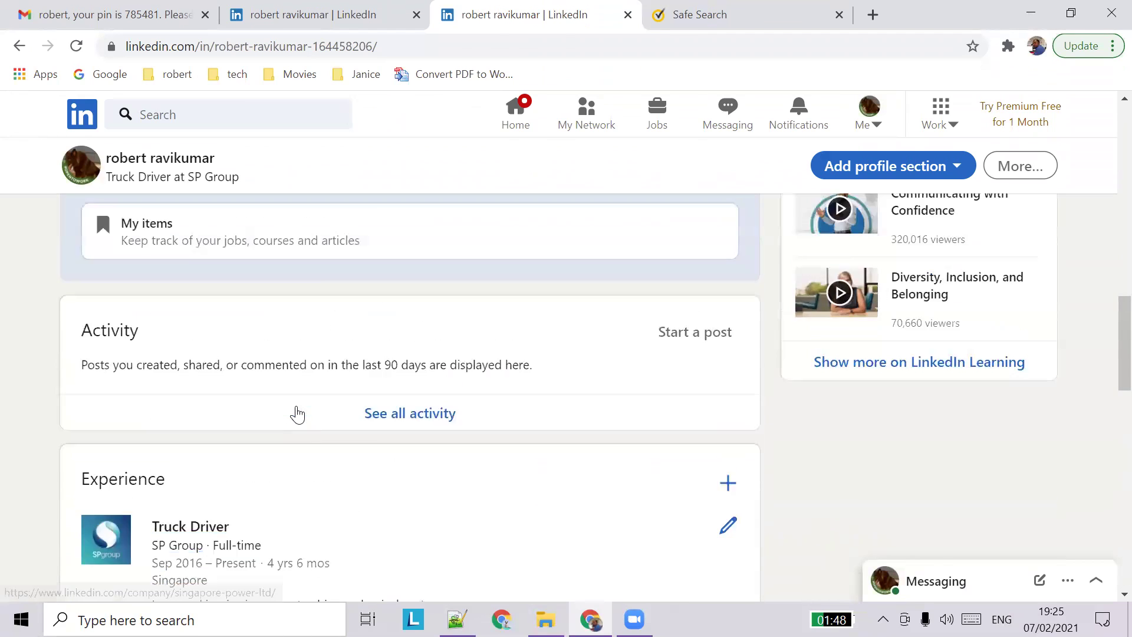
{"action": "scroll", "coordinate": [301, 413], "scroll_direction": "up", "scroll_amount": 4}
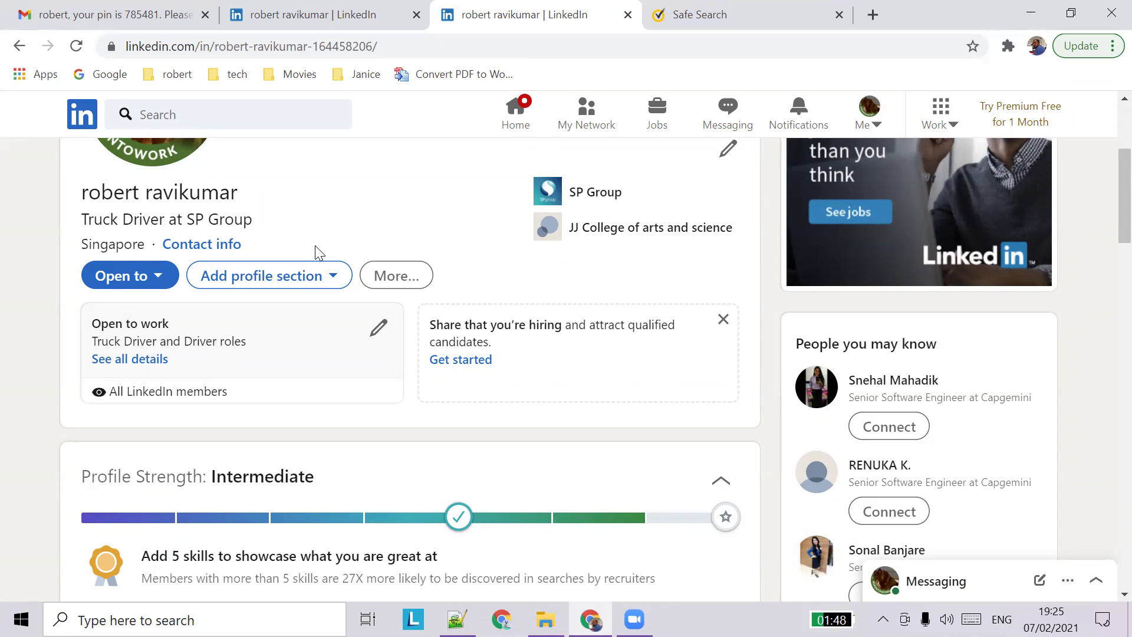
{"action": "scroll", "coordinate": [363, 304], "scroll_direction": "down", "scroll_amount": 1}
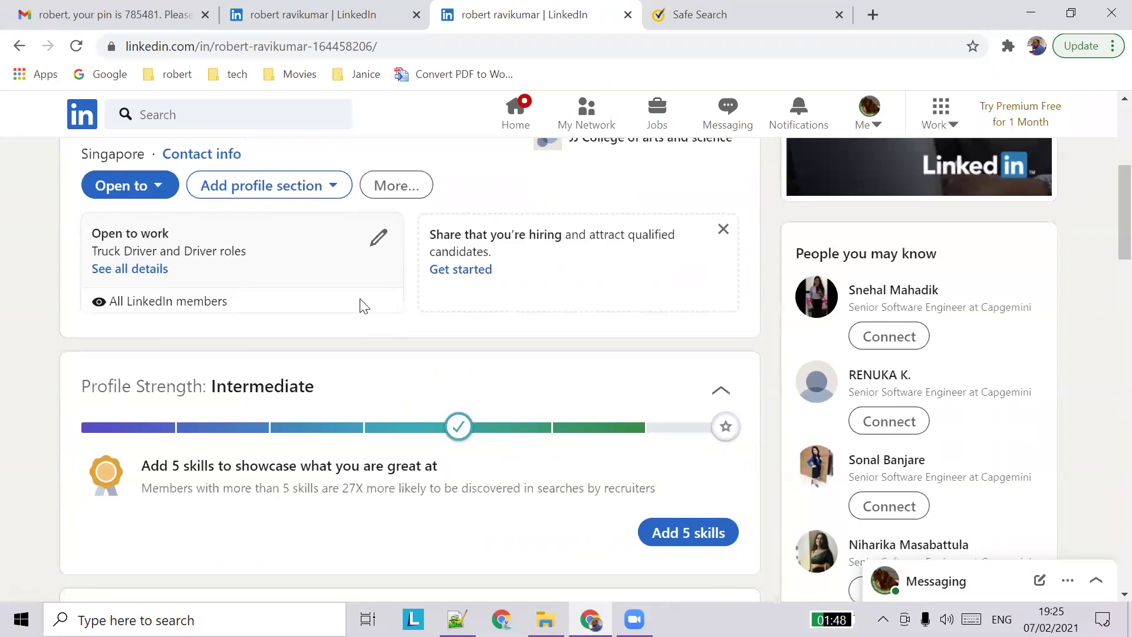
{"action": "scroll", "coordinate": [363, 305], "scroll_direction": "down", "scroll_amount": 10}
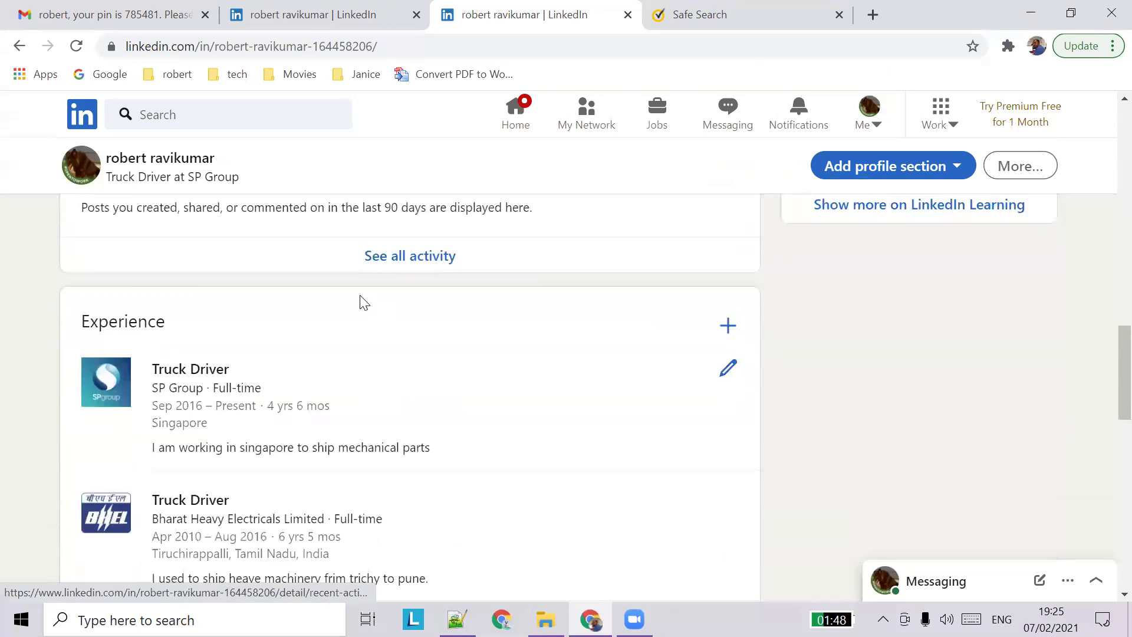
{"action": "scroll", "coordinate": [364, 302], "scroll_direction": "down", "scroll_amount": 10}
{"action": "scroll", "coordinate": [364, 304], "scroll_direction": "up", "scroll_amount": 20}
{"action": "scroll", "coordinate": [363, 301], "scroll_direction": "up", "scroll_amount": 7}
{"action": "scroll", "coordinate": [359, 296], "scroll_direction": "down", "scroll_amount": 2}
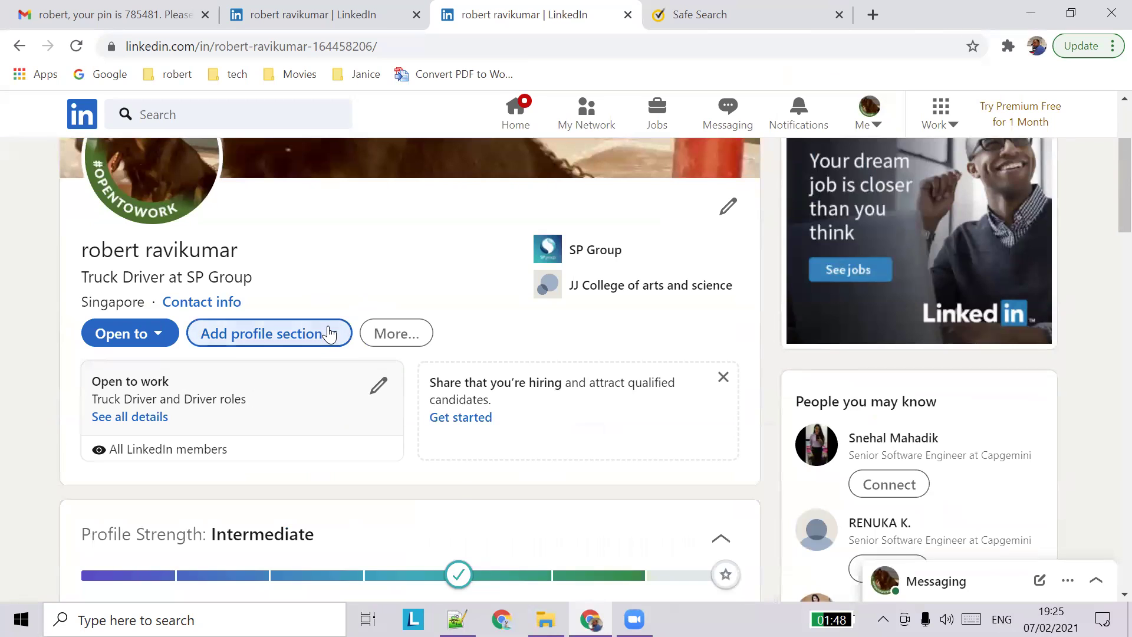
- Start a new licenses and certifications entry on the profile and name it "Indian heave vehicle license"
{"action": "left_click", "coordinate": [329, 334]}
{"action": "scroll", "coordinate": [322, 472], "scroll_direction": "down", "scroll_amount": 1}
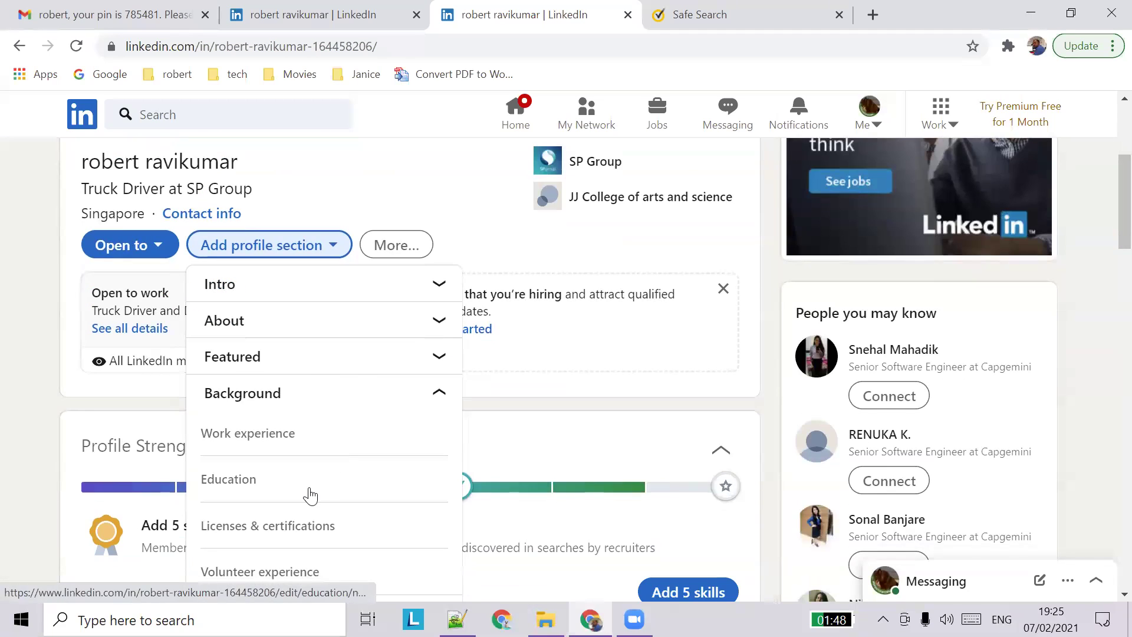
{"action": "scroll", "coordinate": [309, 495], "scroll_direction": "down", "scroll_amount": 3}
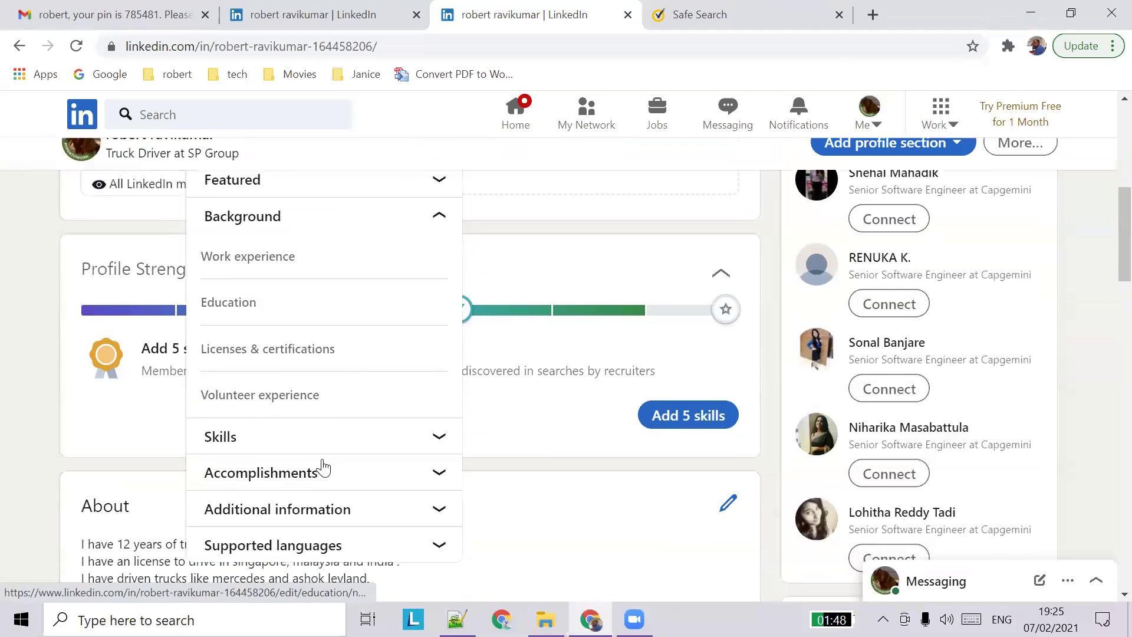
{"action": "left_click", "coordinate": [304, 353]}
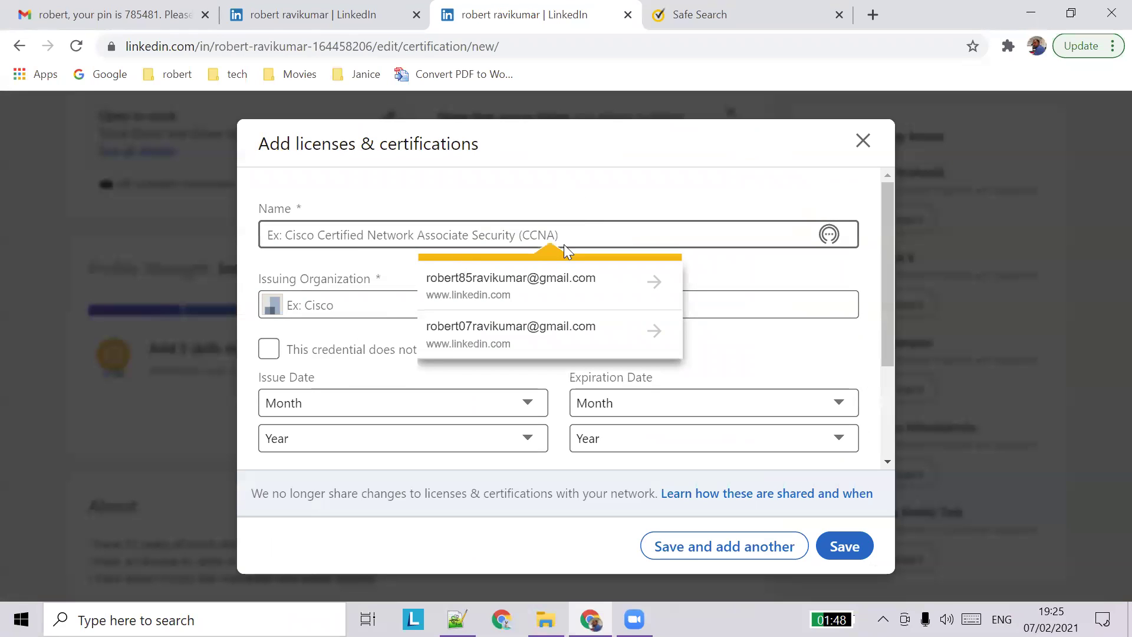
{"action": "left_click", "coordinate": [567, 236]}
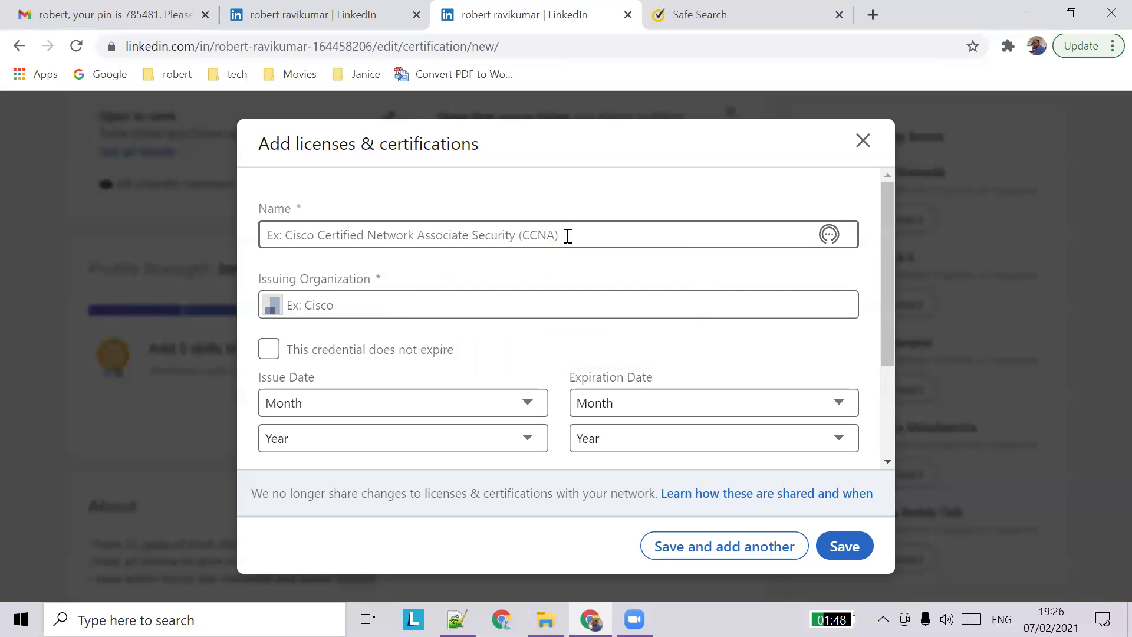
{"action": "type", "text": "Indian"}
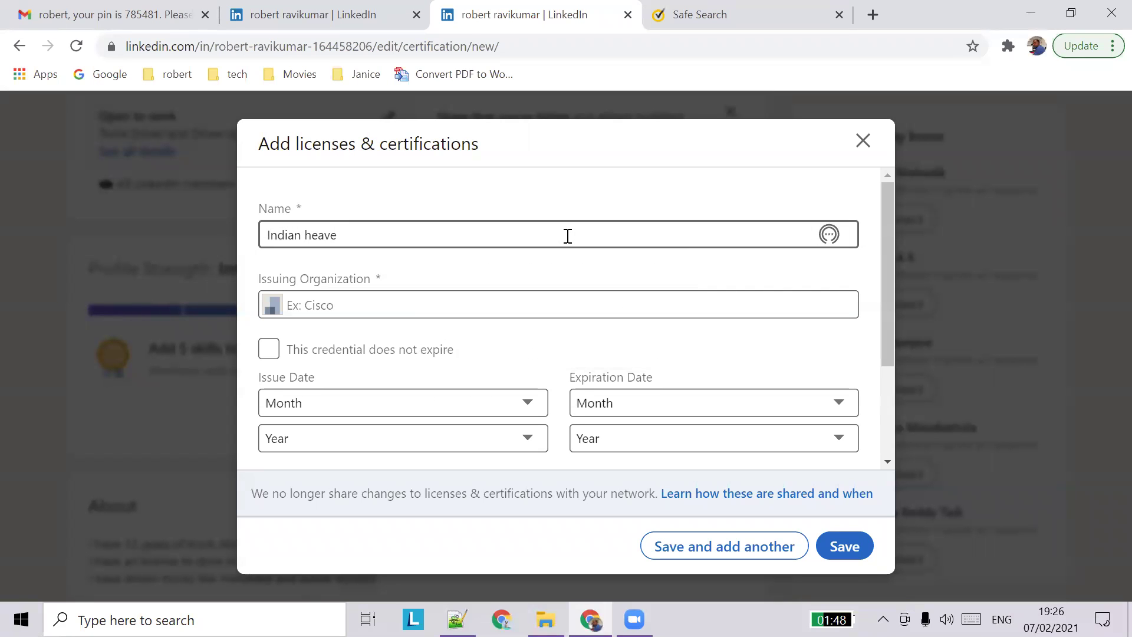
{"action": "type", "text": "heave vehicle license"}
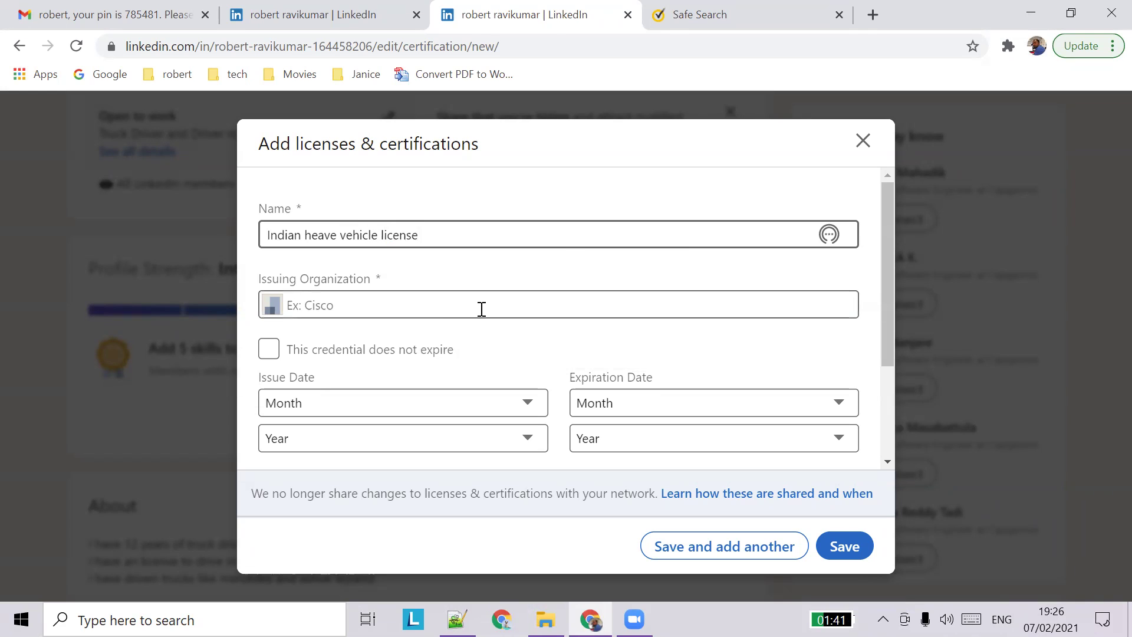
- Enter "Indian government" as the issuing organization of the vehicle license
{"action": "left_click", "coordinate": [407, 312]}
{"action": "type", "text": "In"}
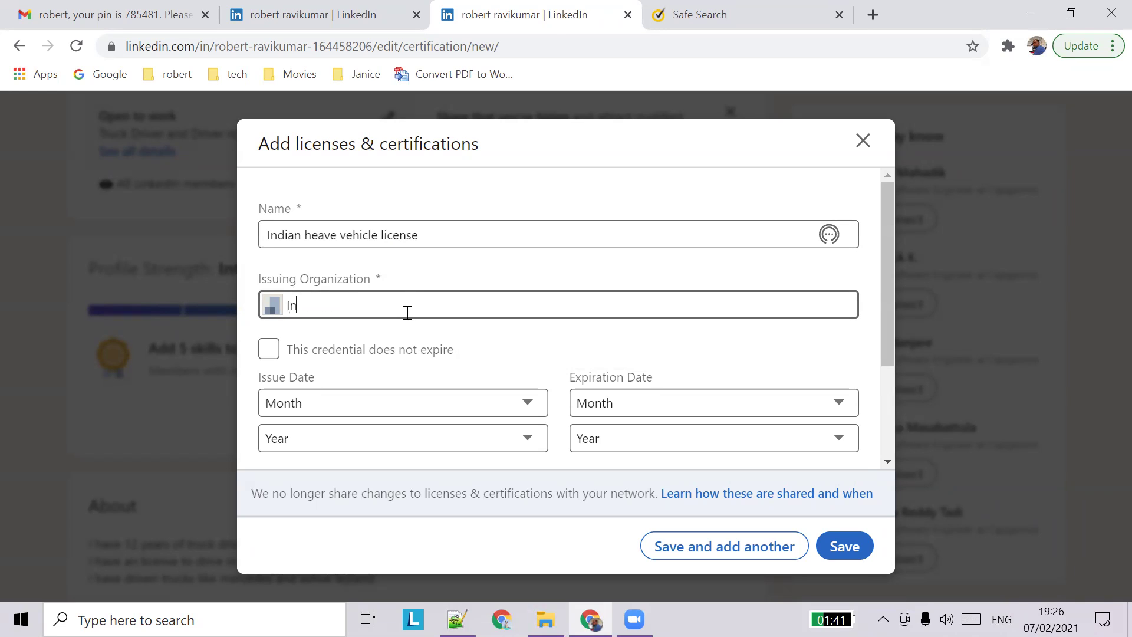
{"action": "key", "text": "BackSpace"}
{"action": "key", "text": "BackSpace"}
{"action": "type", "text": "Indian "}
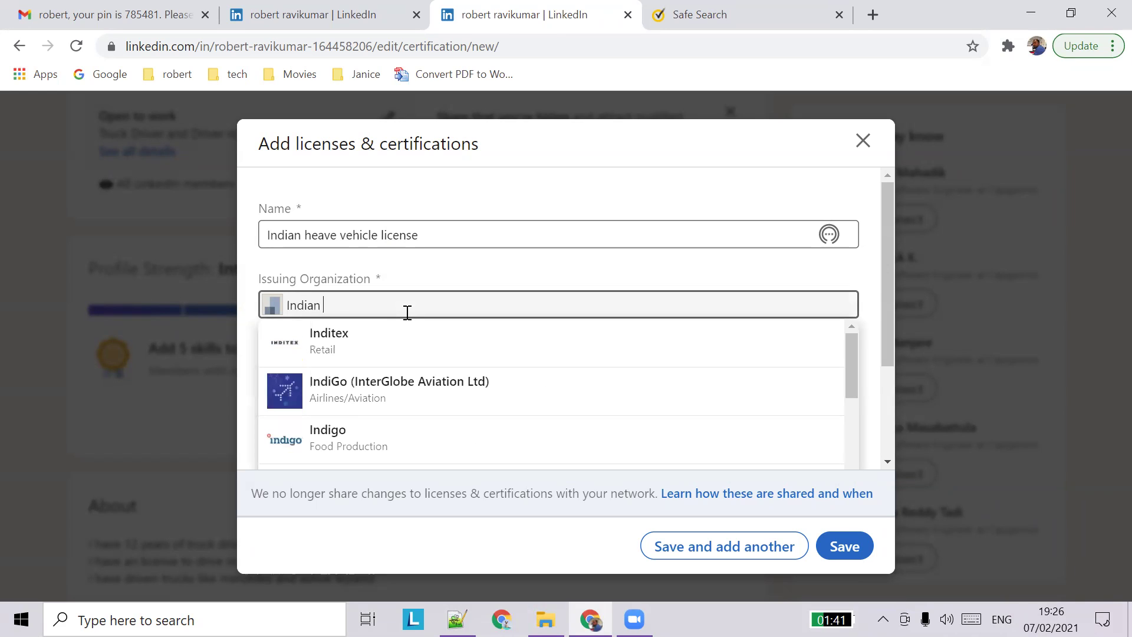
{"action": "type", "text": "governmane"}
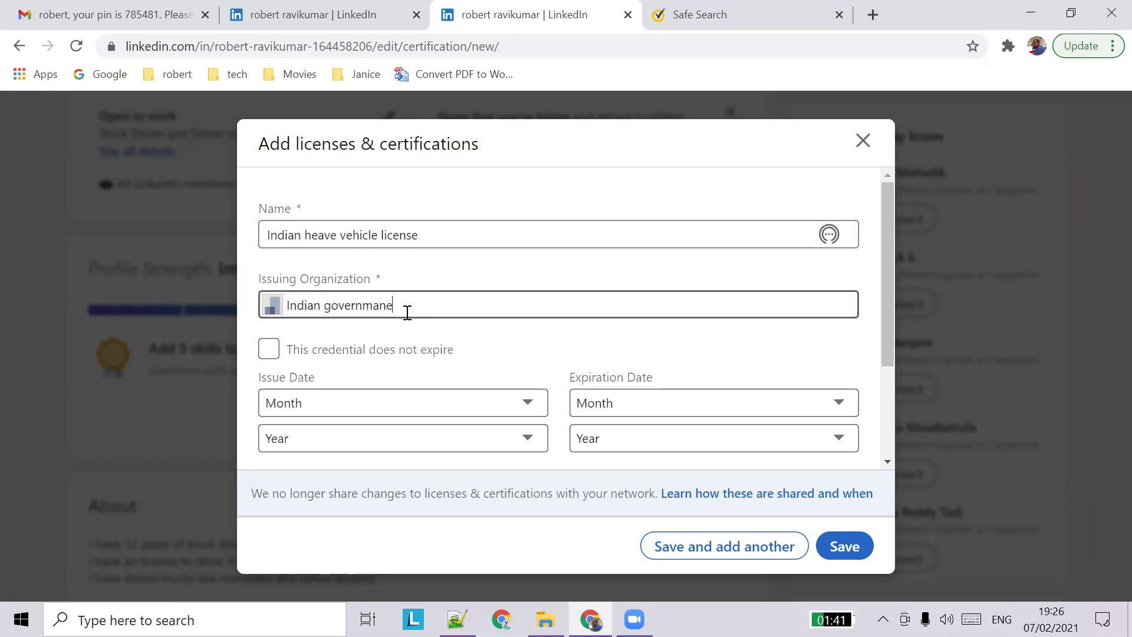
{"action": "key", "text": "BackSpace"}
{"action": "key", "text": "BackSpace"}
{"action": "key", "text": "BackSpace"}
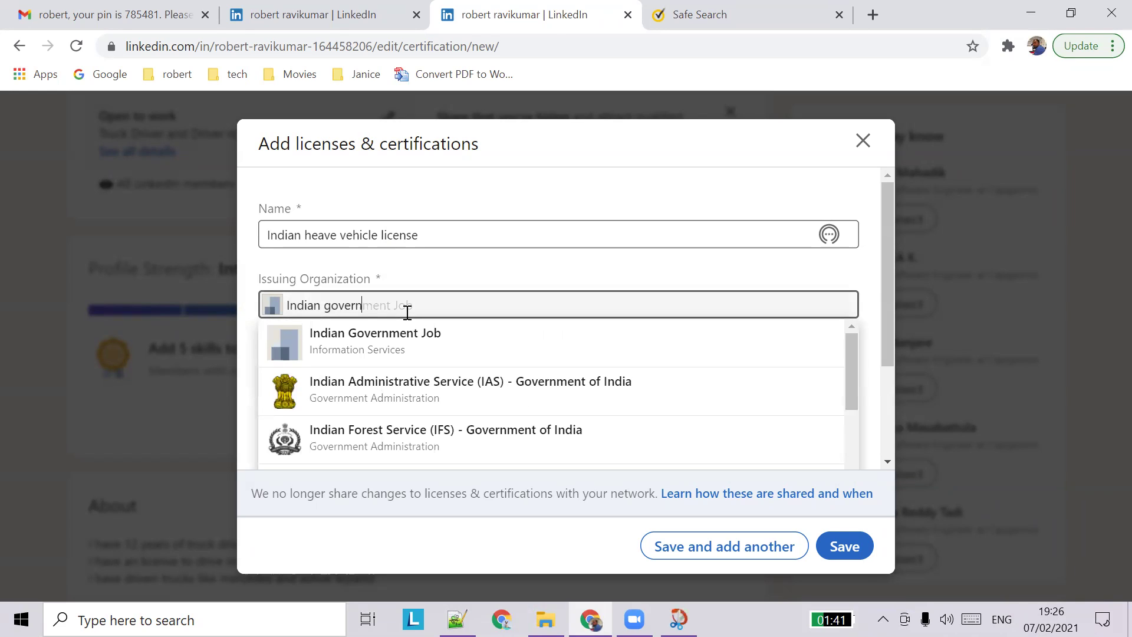
{"action": "type", "text": "ment"}
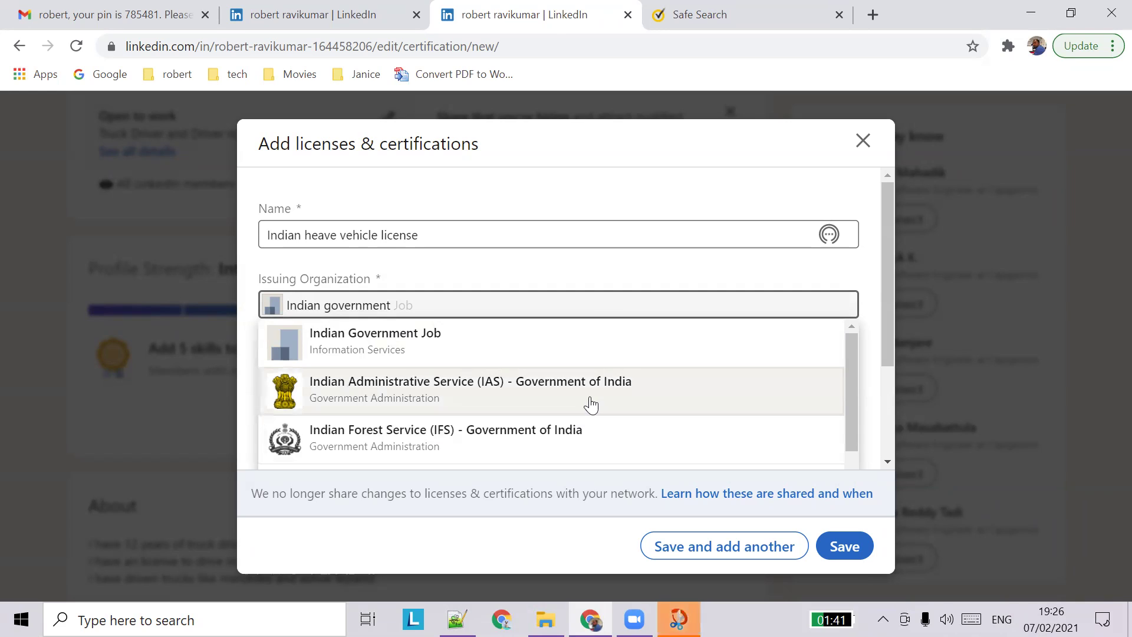
- Set the issue date of the vehicle license to March 2007
{"action": "left_click", "coordinate": [862, 286]}
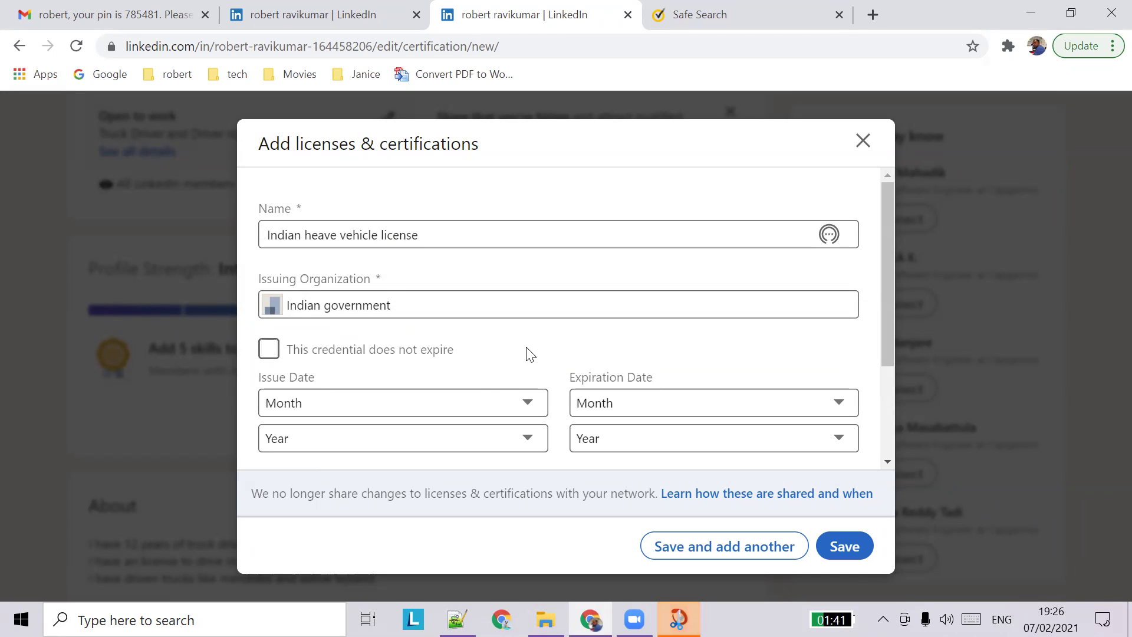
{"action": "left_click", "coordinate": [482, 403]}
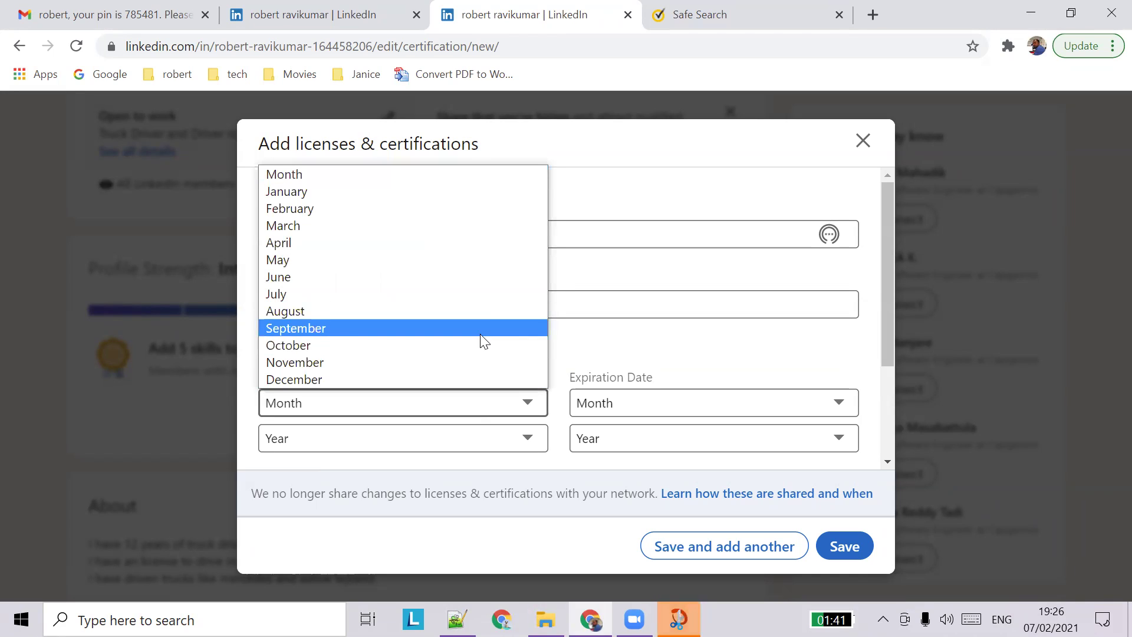
{"action": "left_click", "coordinate": [500, 227]}
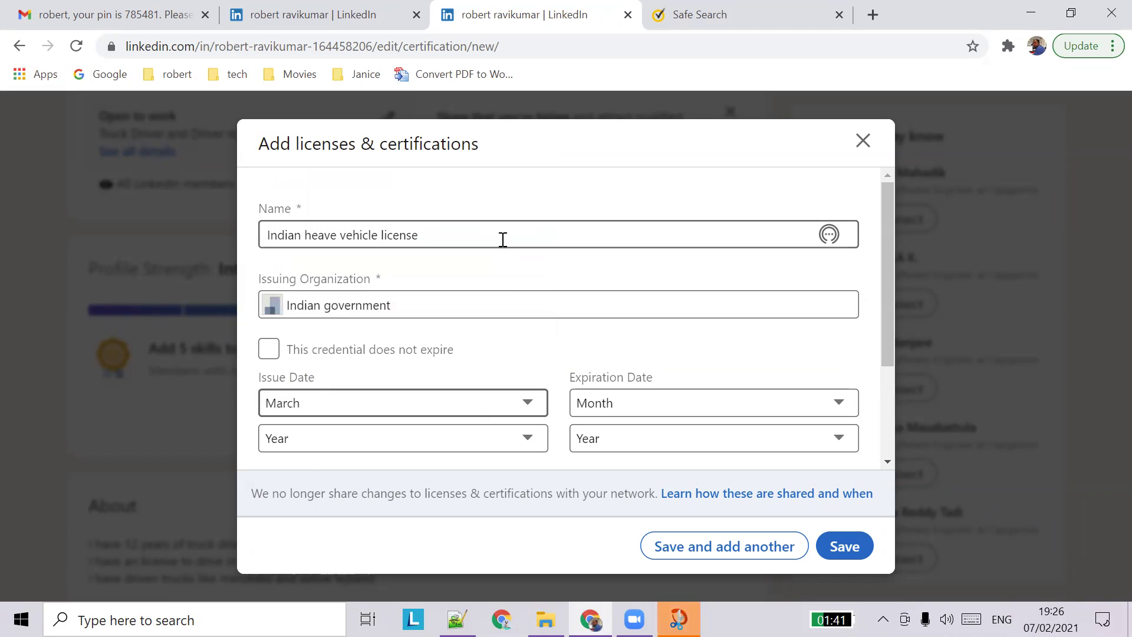
{"action": "left_click", "coordinate": [481, 434]}
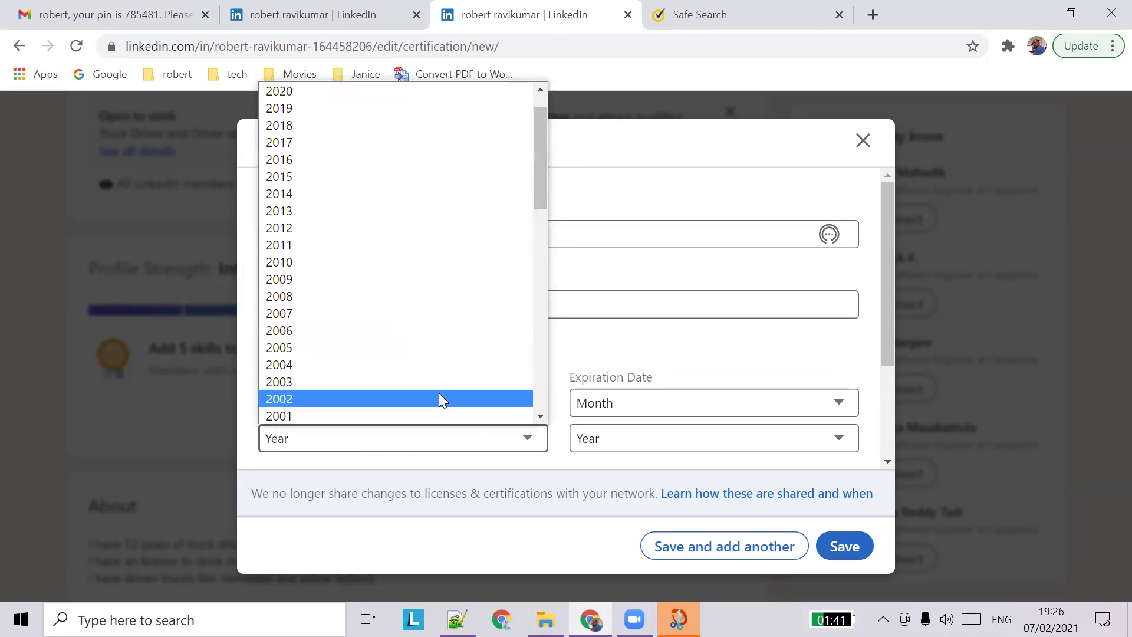
{"action": "left_click", "coordinate": [459, 315]}
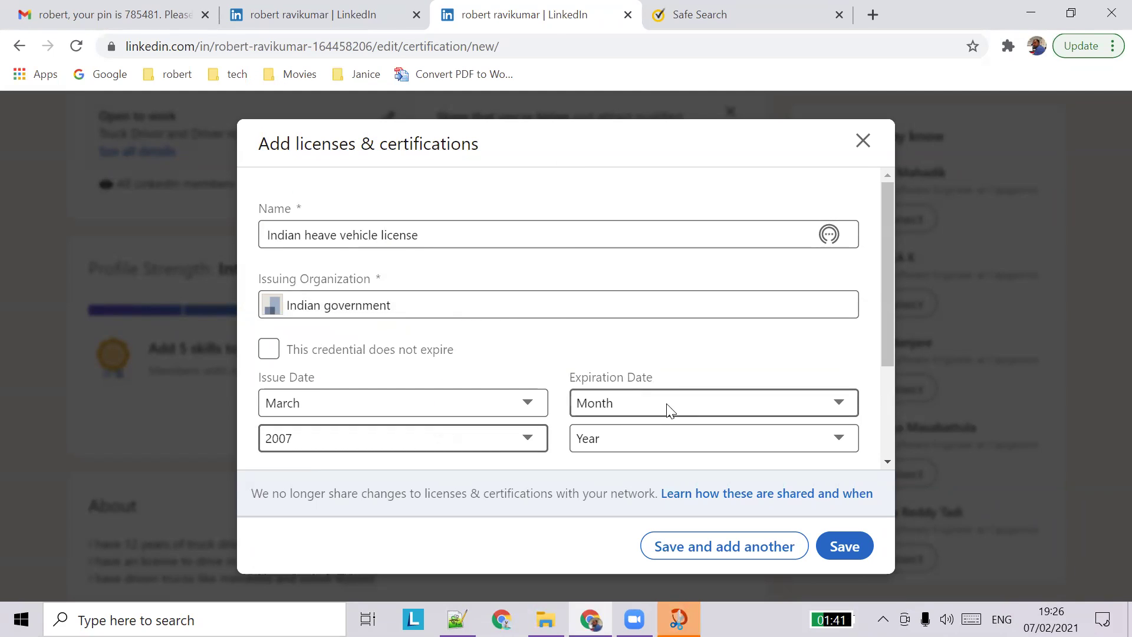
- Mark the vehicle license as a credential that does not expire and save the entry
{"action": "left_click", "coordinate": [710, 356]}
{"action": "scroll", "coordinate": [705, 380], "scroll_direction": "down", "scroll_amount": 1}
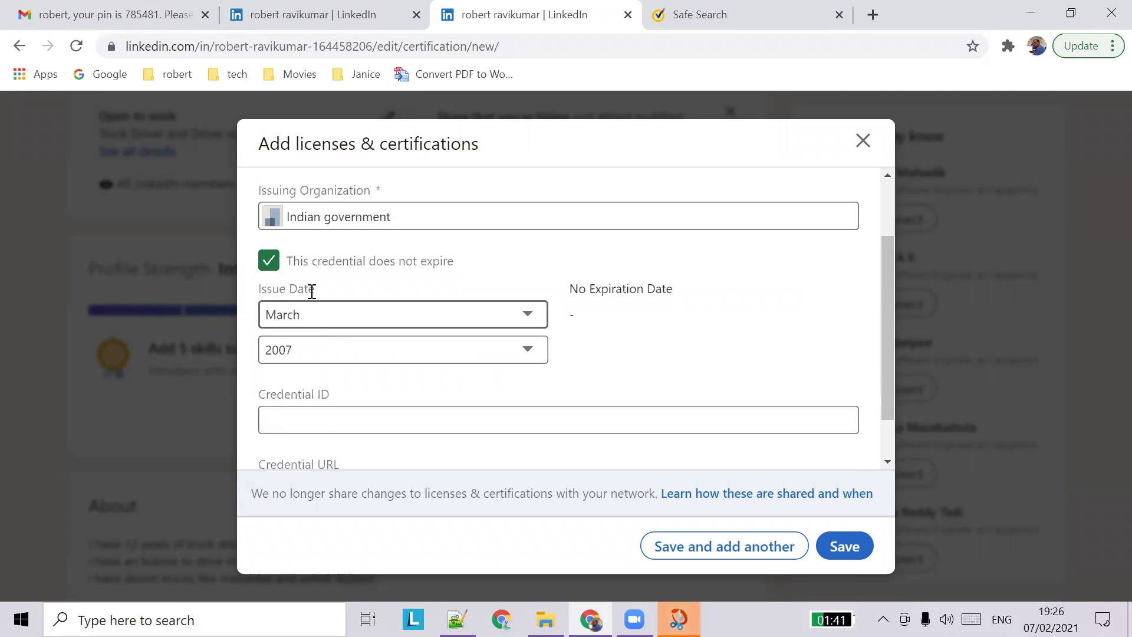
{"action": "scroll", "coordinate": [394, 369], "scroll_direction": "down", "scroll_amount": 1}
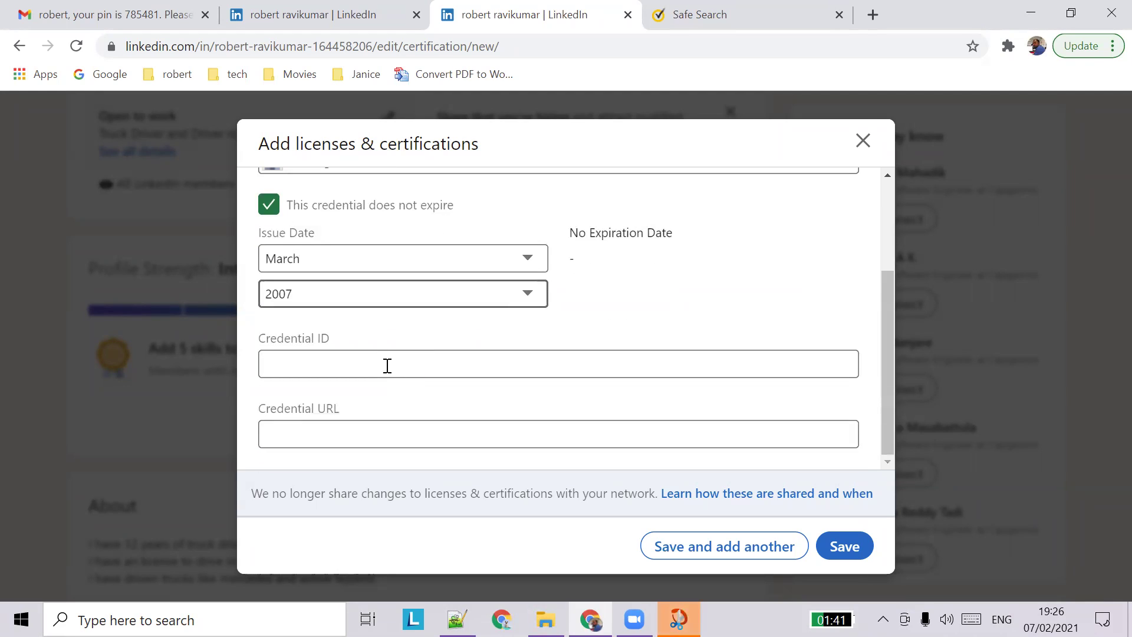
{"action": "left_click", "coordinate": [847, 559]}
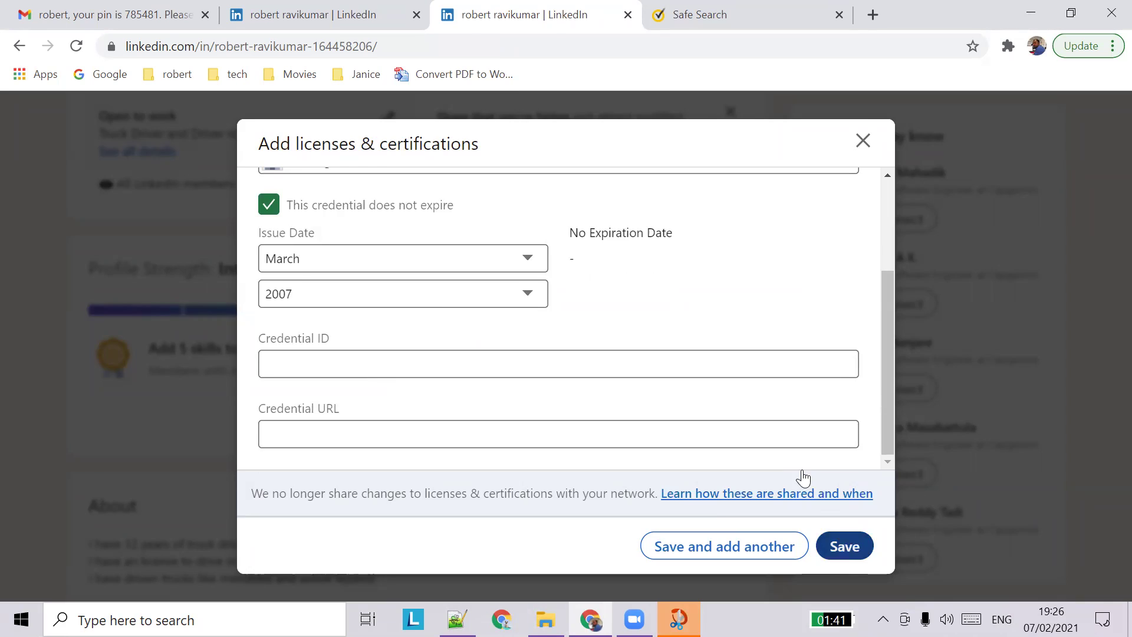
- Correct the saved license's name to "Indian heavy vehicle license" and save the change
{"action": "scroll", "coordinate": [531, 427], "scroll_direction": "down", "scroll_amount": 10}
{"action": "scroll", "coordinate": [495, 462], "scroll_direction": "down", "scroll_amount": 15}
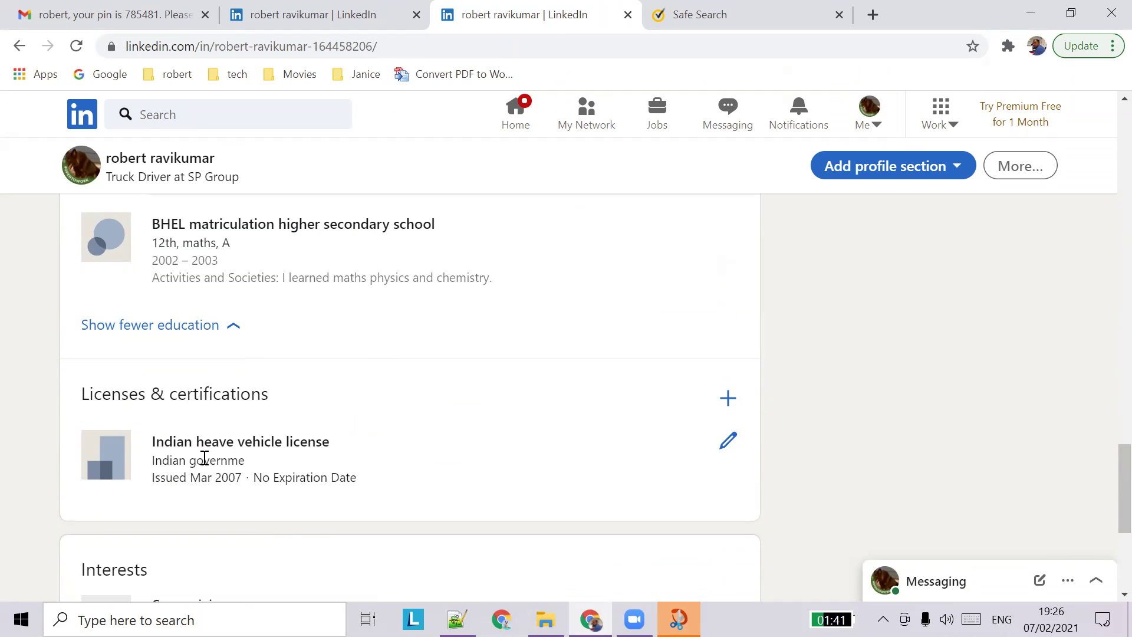
{"action": "left_click_drag", "start_coordinate": [226, 437], "coordinate": [707, 424]}
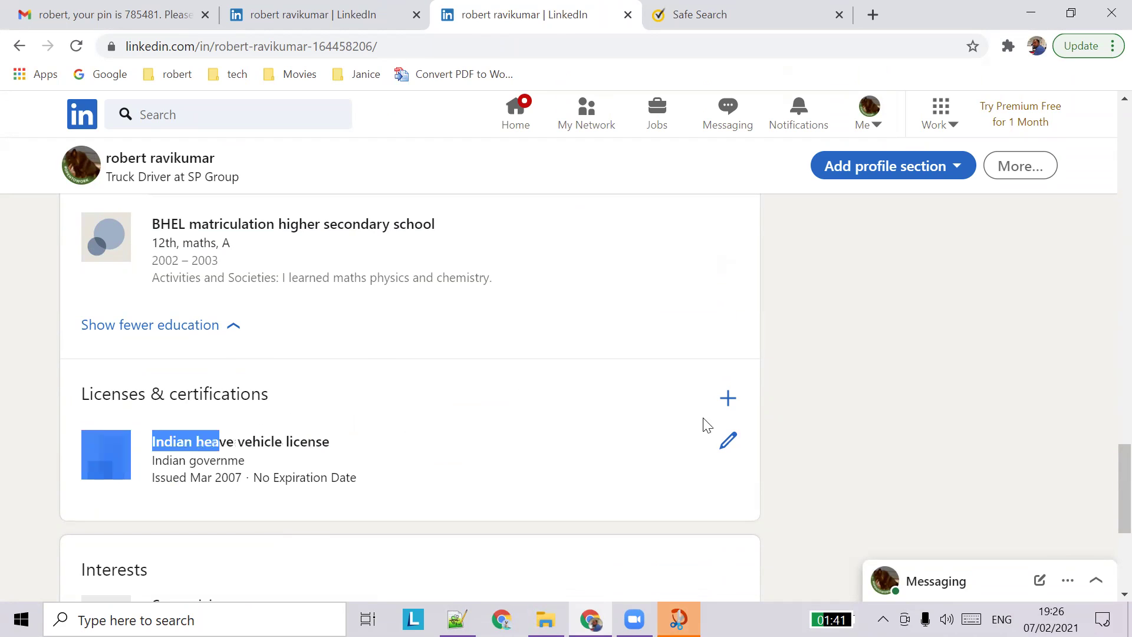
{"action": "left_click", "coordinate": [727, 441]}
{"action": "left_click", "coordinate": [338, 236]}
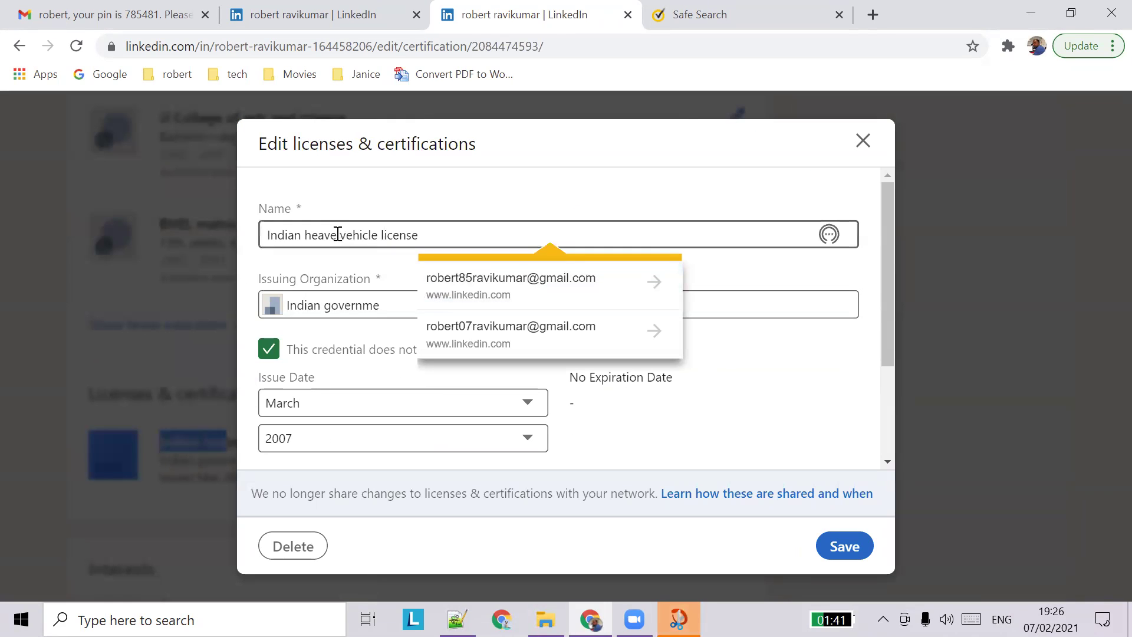
{"action": "key", "text": "BackSpace"}
{"action": "type", "text": "y"}
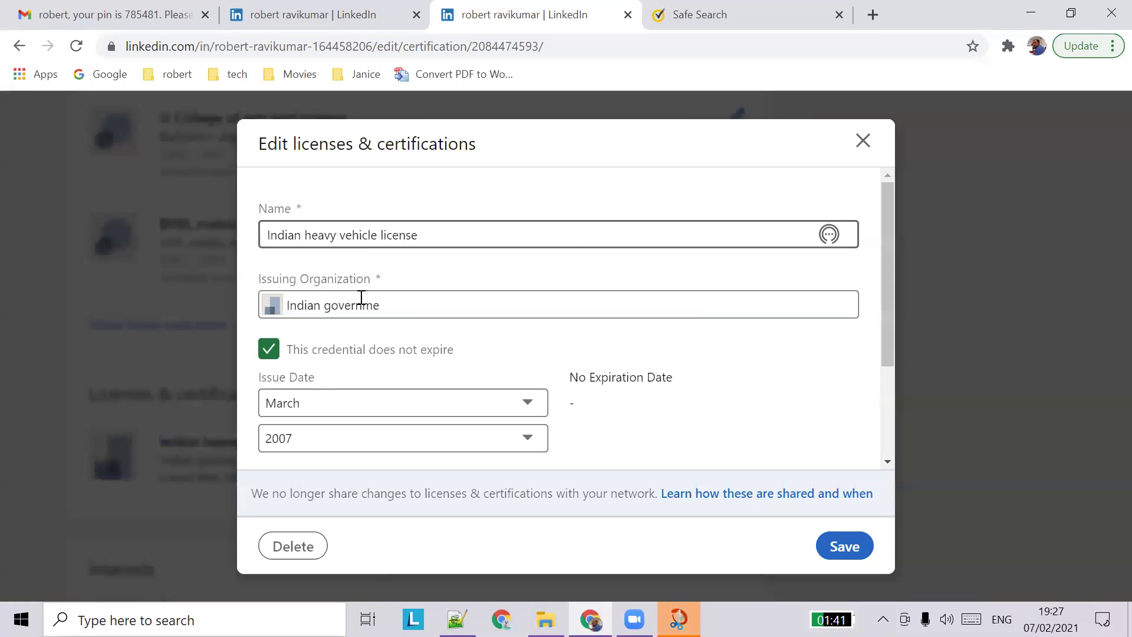
{"action": "left_click", "coordinate": [847, 547]}
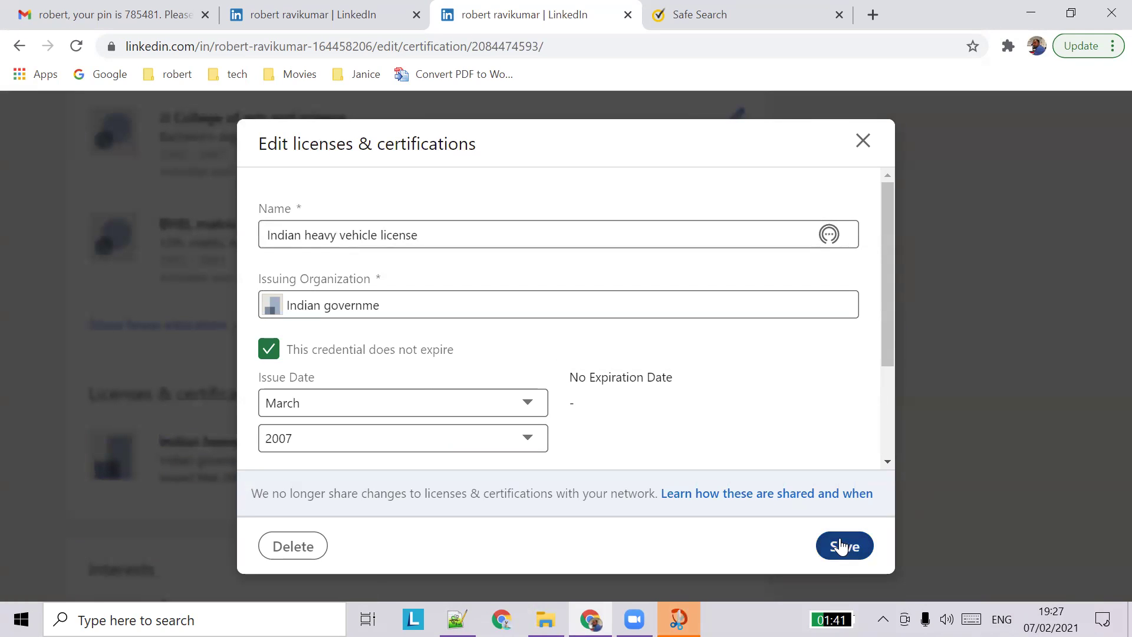
{"action": "left_click", "coordinate": [856, 541]}
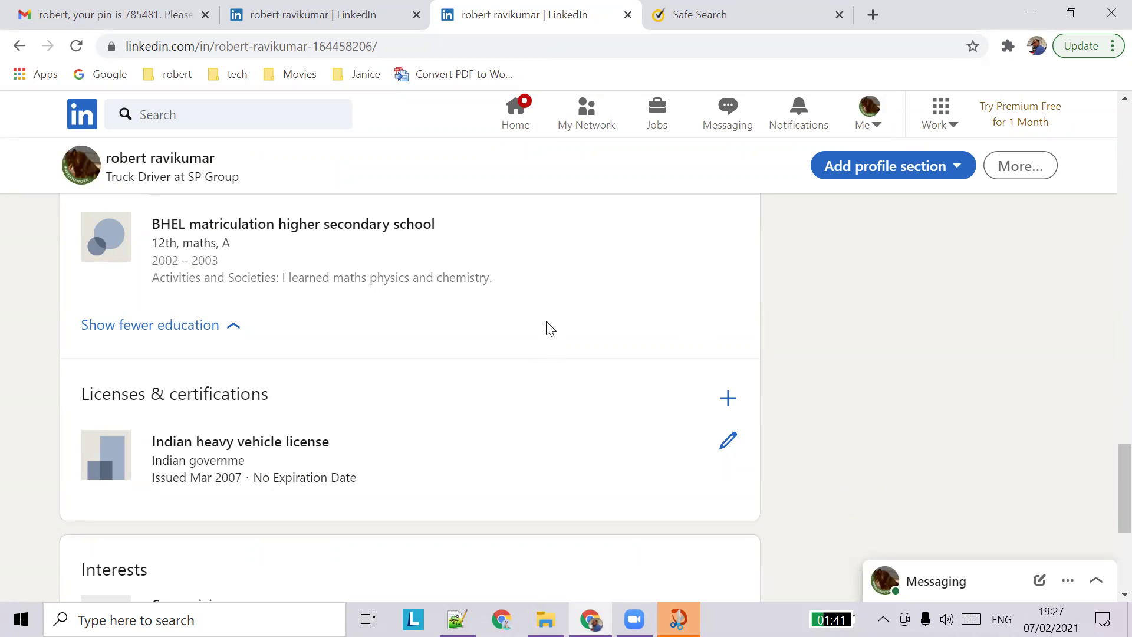
- Review the updated profile from the intro and profile strength through about, dashboard, experience, education, licenses and interests
{"action": "scroll", "coordinate": [395, 301], "scroll_direction": "up", "scroll_amount": 3}
{"action": "scroll", "coordinate": [394, 300], "scroll_direction": "up", "scroll_amount": 20}
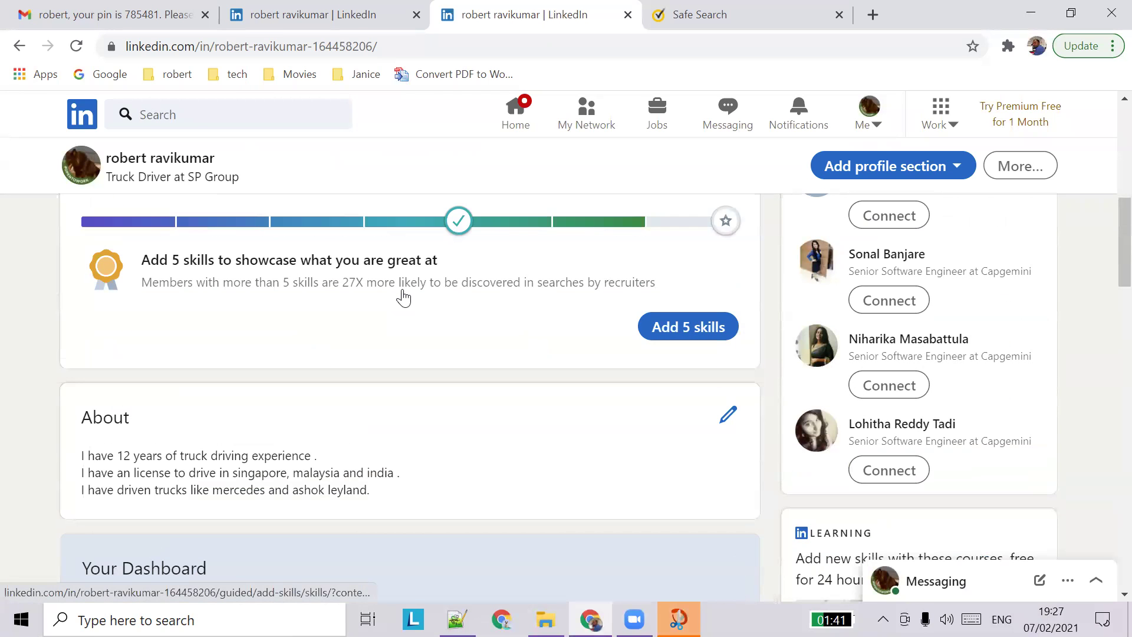
{"action": "scroll", "coordinate": [417, 230], "scroll_direction": "up", "scroll_amount": 10}
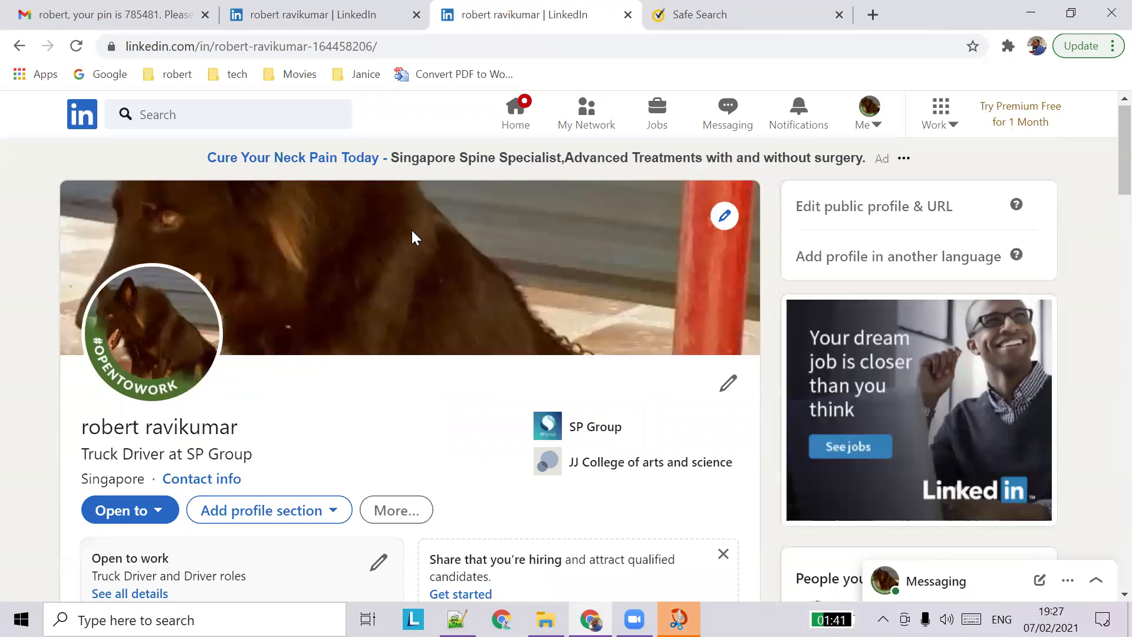
{"action": "left_click", "coordinate": [295, 74]}
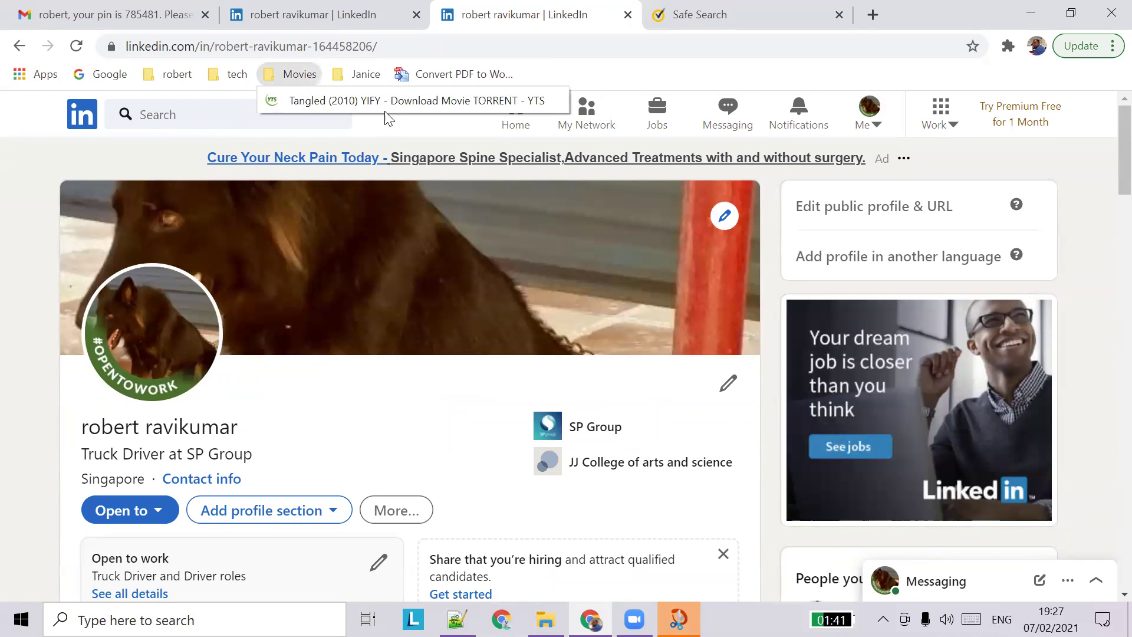
{"action": "left_click", "coordinate": [29, 178]}
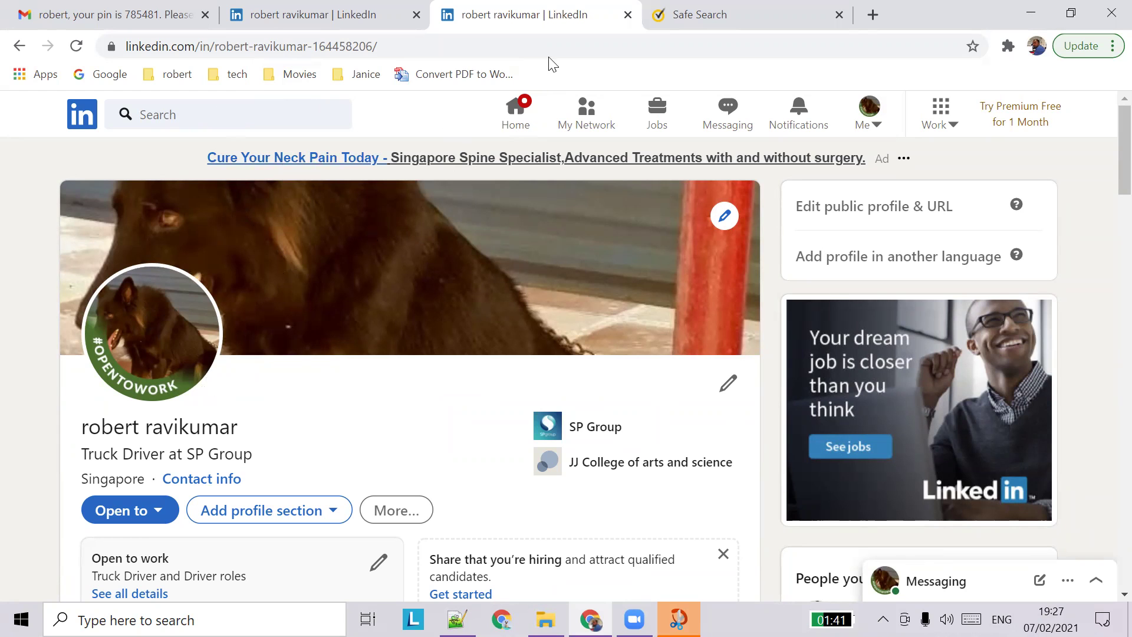
{"action": "scroll", "coordinate": [286, 353], "scroll_direction": "down", "scroll_amount": 3}
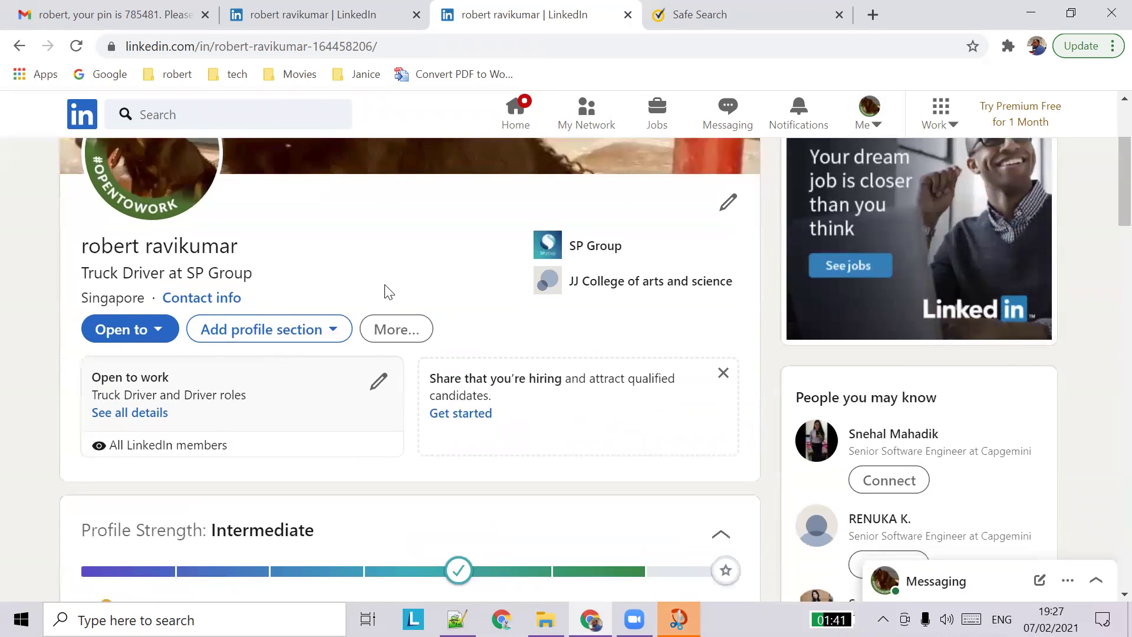
{"action": "scroll", "coordinate": [385, 286], "scroll_direction": "down", "scroll_amount": 15}
{"action": "scroll", "coordinate": [384, 285], "scroll_direction": "down", "scroll_amount": 10}
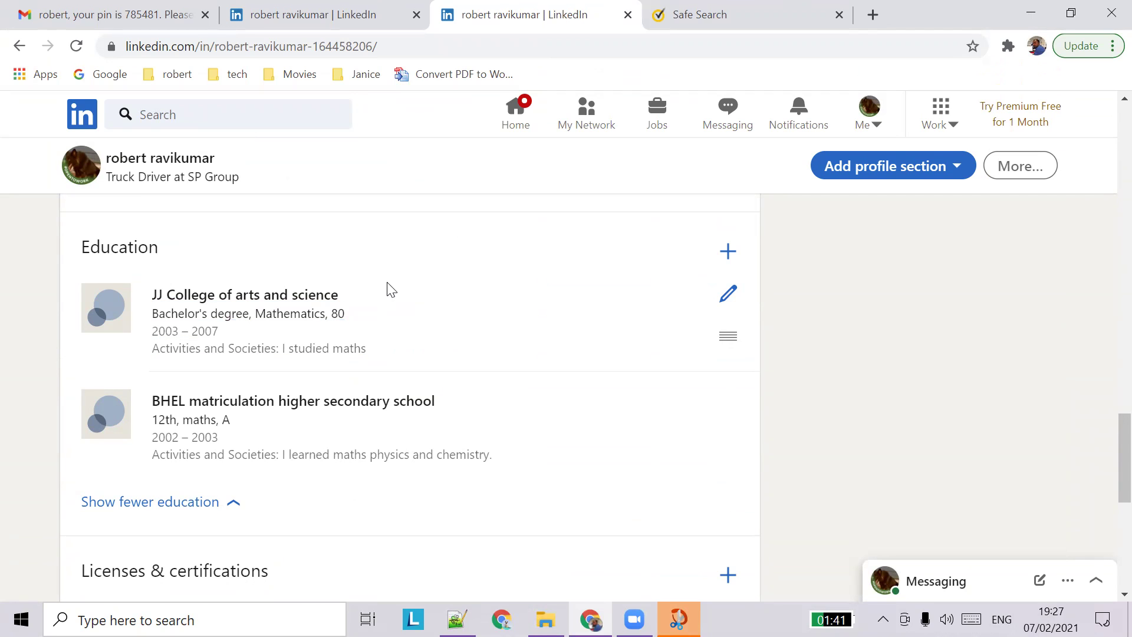
{"action": "scroll", "coordinate": [455, 336], "scroll_direction": "down", "scroll_amount": 4}
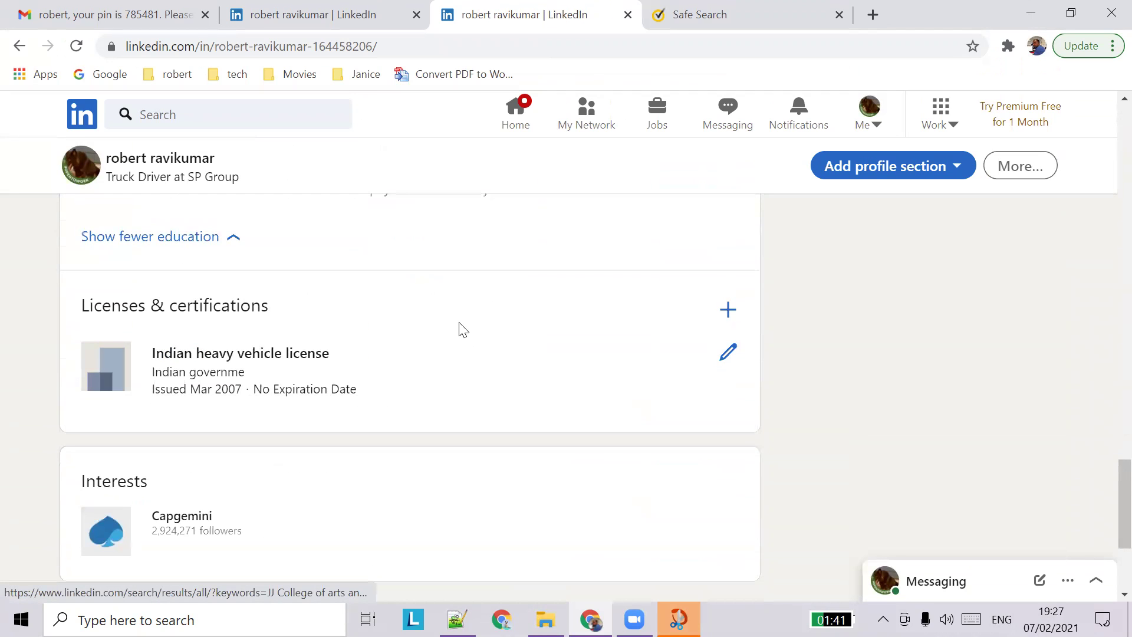
{"action": "scroll", "coordinate": [461, 326], "scroll_direction": "down", "scroll_amount": 4}
{"action": "scroll", "coordinate": [460, 326], "scroll_direction": "up", "scroll_amount": 12}
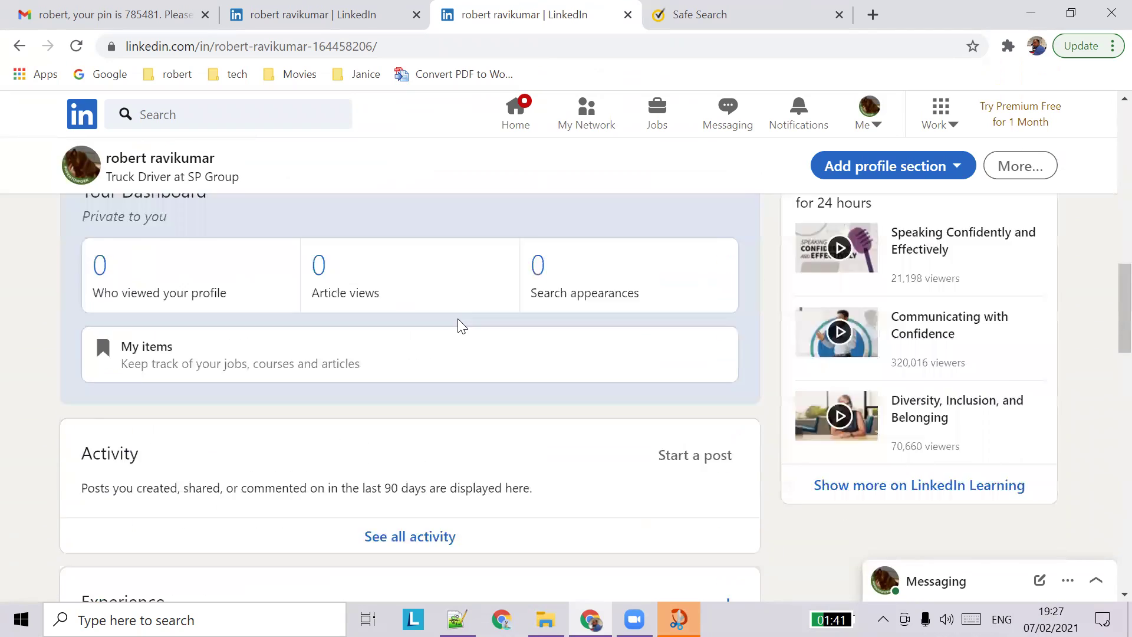
{"action": "scroll", "coordinate": [458, 318], "scroll_direction": "up", "scroll_amount": 10}
{"action": "scroll", "coordinate": [457, 318], "scroll_direction": "down", "scroll_amount": 6}
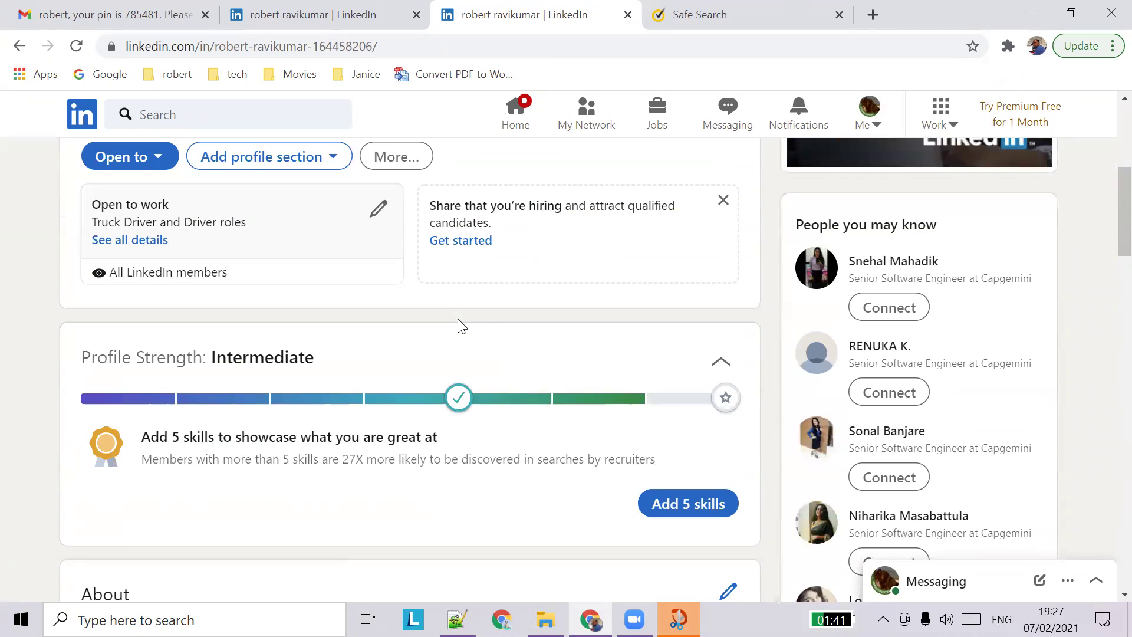
{"action": "scroll", "coordinate": [459, 324], "scroll_direction": "down", "scroll_amount": 18}
{"action": "scroll", "coordinate": [458, 326], "scroll_direction": "up", "scroll_amount": 5}
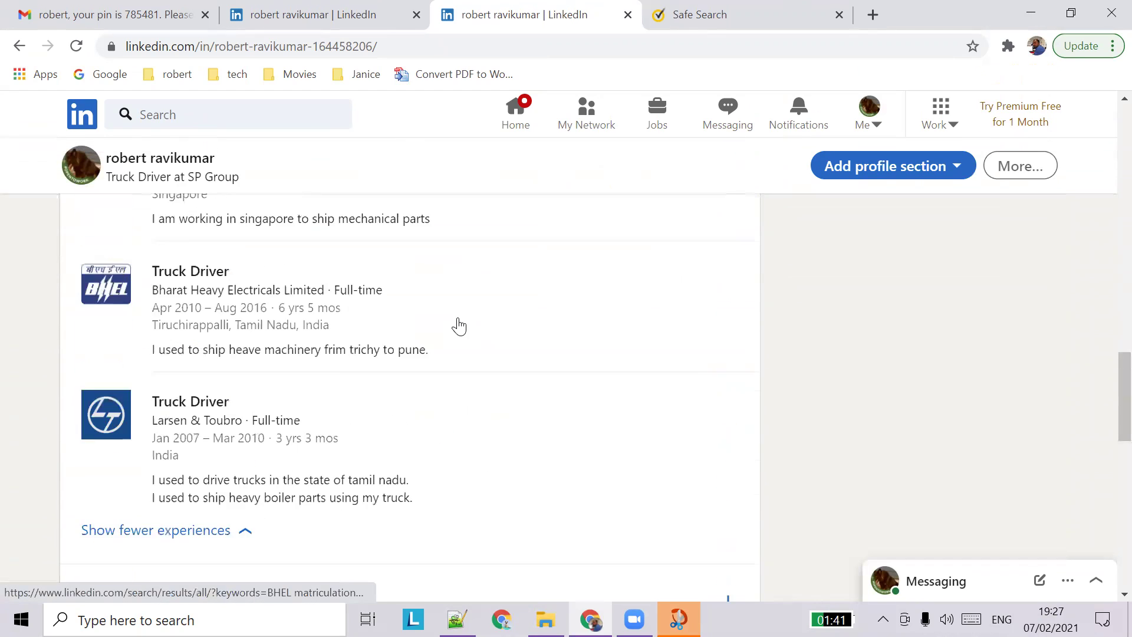
{"action": "scroll", "coordinate": [459, 326], "scroll_direction": "up", "scroll_amount": 15}
{"action": "scroll", "coordinate": [458, 326], "scroll_direction": "down", "scroll_amount": 18}
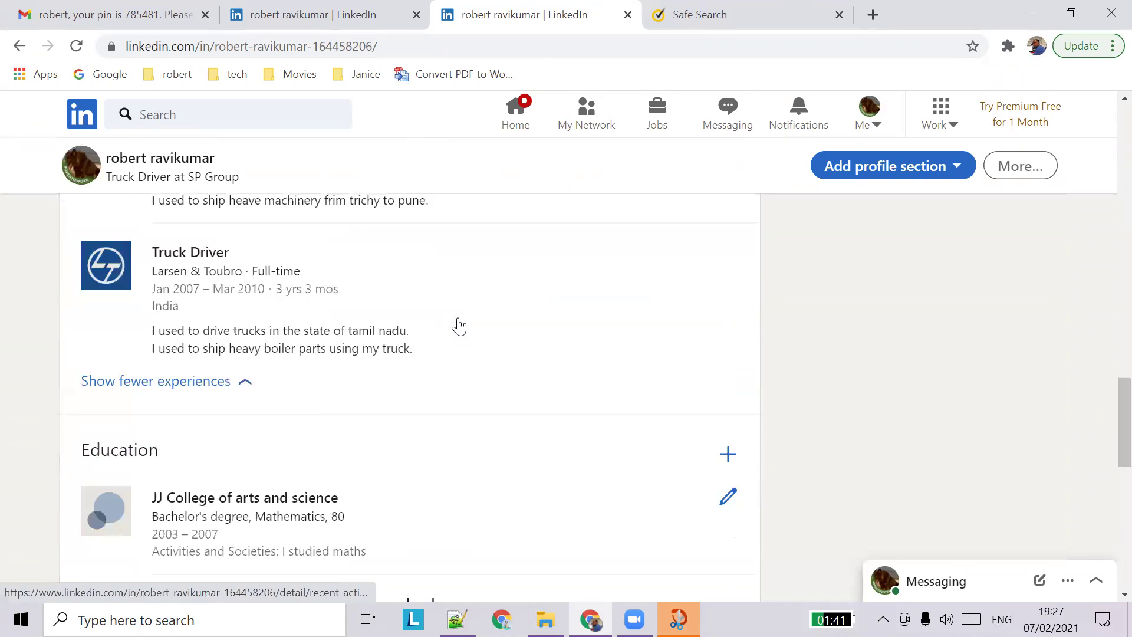
{"action": "scroll", "coordinate": [459, 326], "scroll_direction": "down", "scroll_amount": 6}
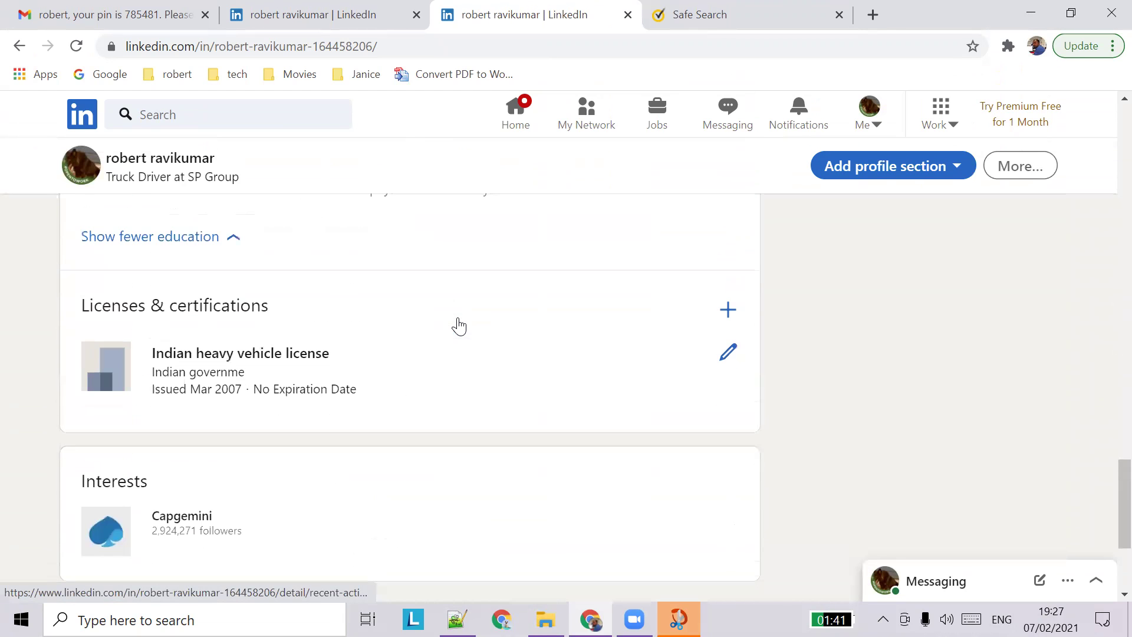
- Start another licenses and certifications entry and name it with the suggested title "Forklift Safety Inspector"
{"action": "left_click", "coordinate": [730, 316]}
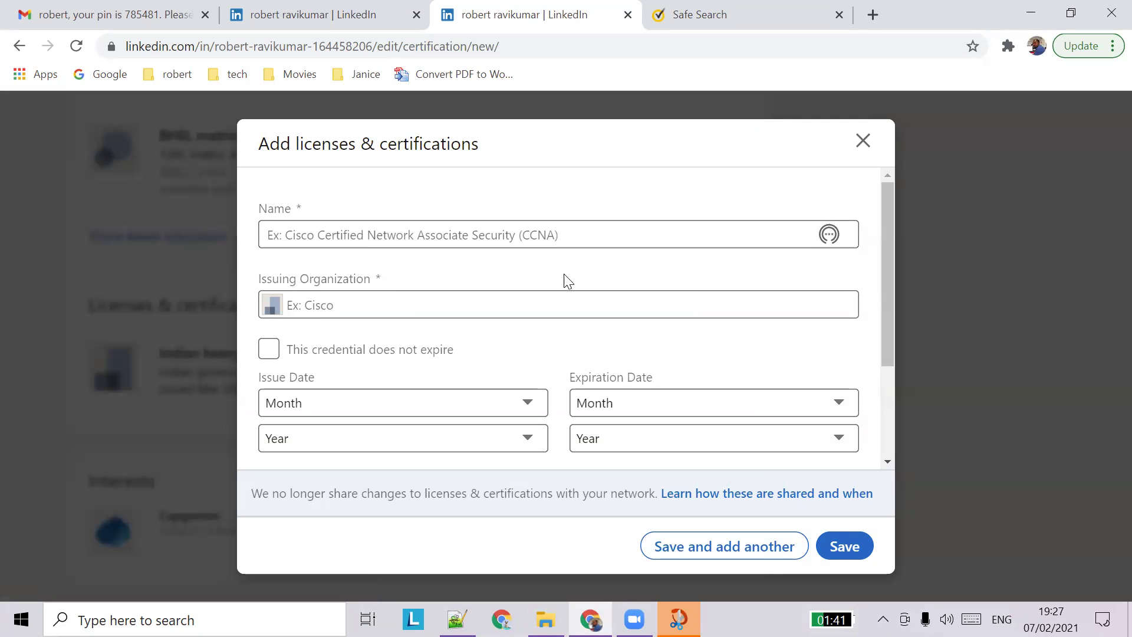
{"action": "left_click", "coordinate": [331, 232]}
{"action": "type", "text": "He"}
{"action": "key", "text": "BackSpace"}
{"action": "key", "text": "BackSpace"}
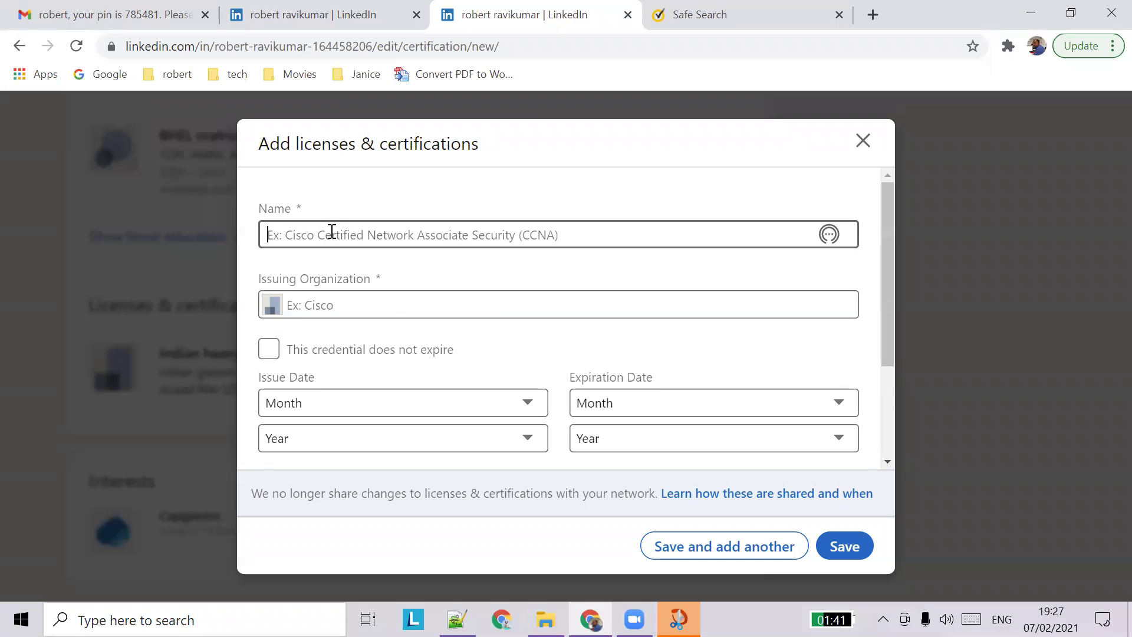
{"action": "type", "text": "Te"}
{"action": "key", "text": "BackSpace"}
{"action": "key", "text": "BackSpace"}
{"action": "type", "text": "fork"}
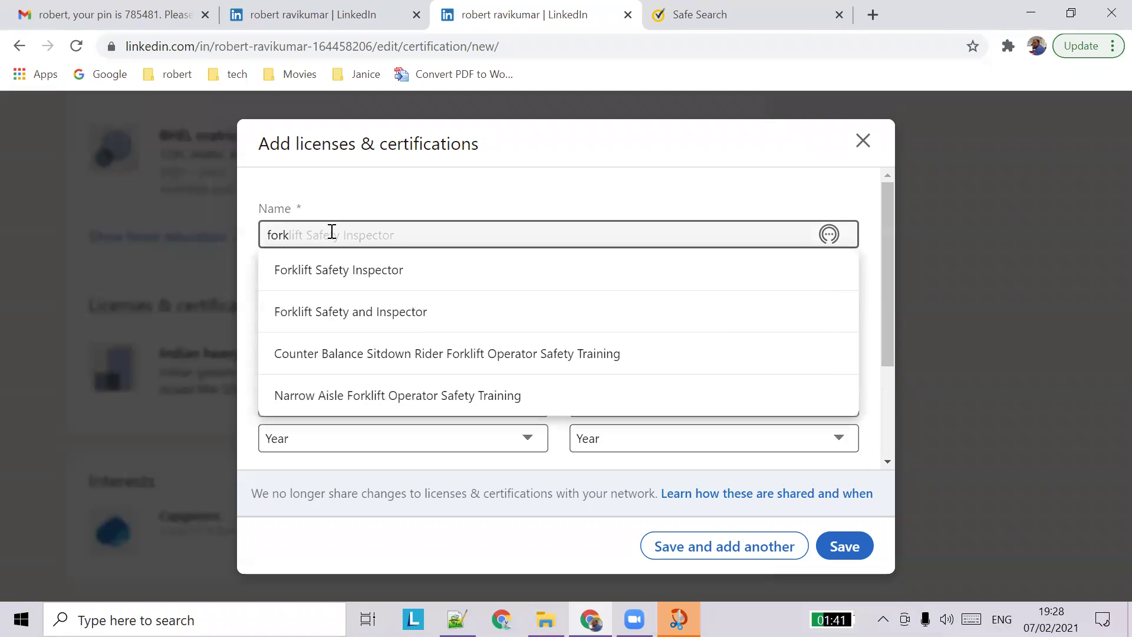
{"action": "key", "text": "Down"}
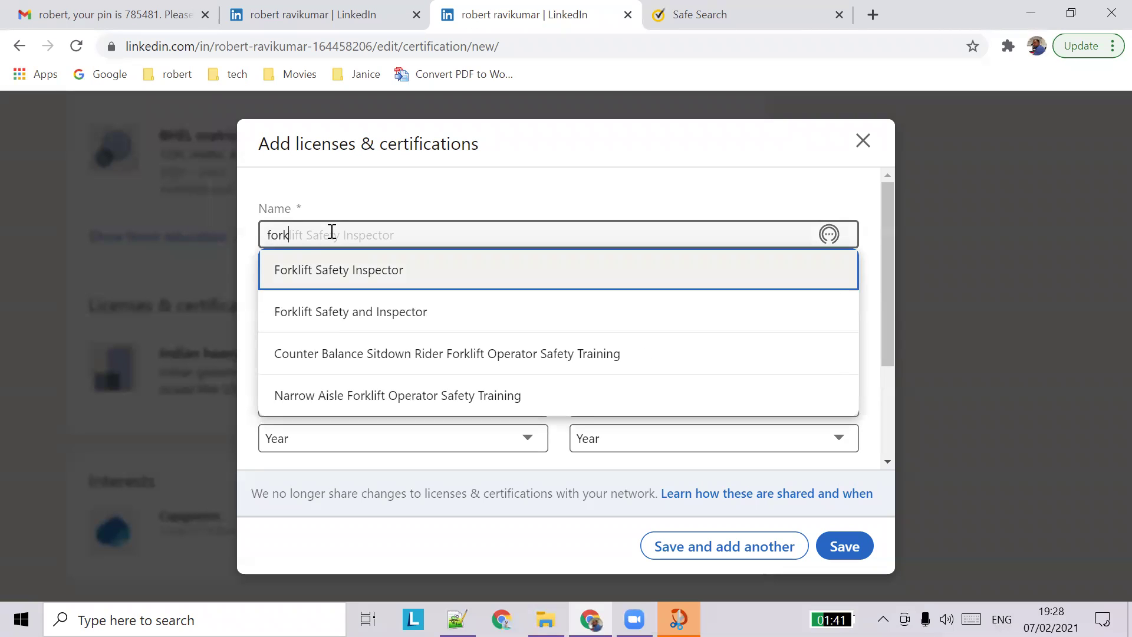
{"action": "key", "text": "Return"}
- Set the forklift certification's issuing organization to the suggested company Larsen & Toubro
{"action": "left_click", "coordinate": [323, 300]}
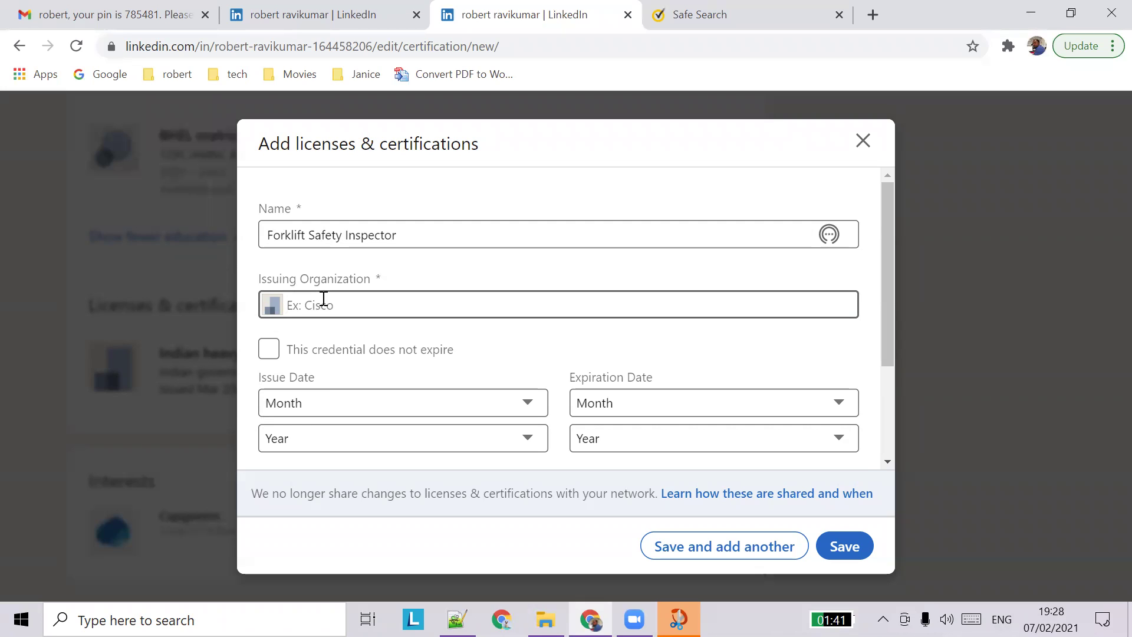
{"action": "type", "text": "lar"}
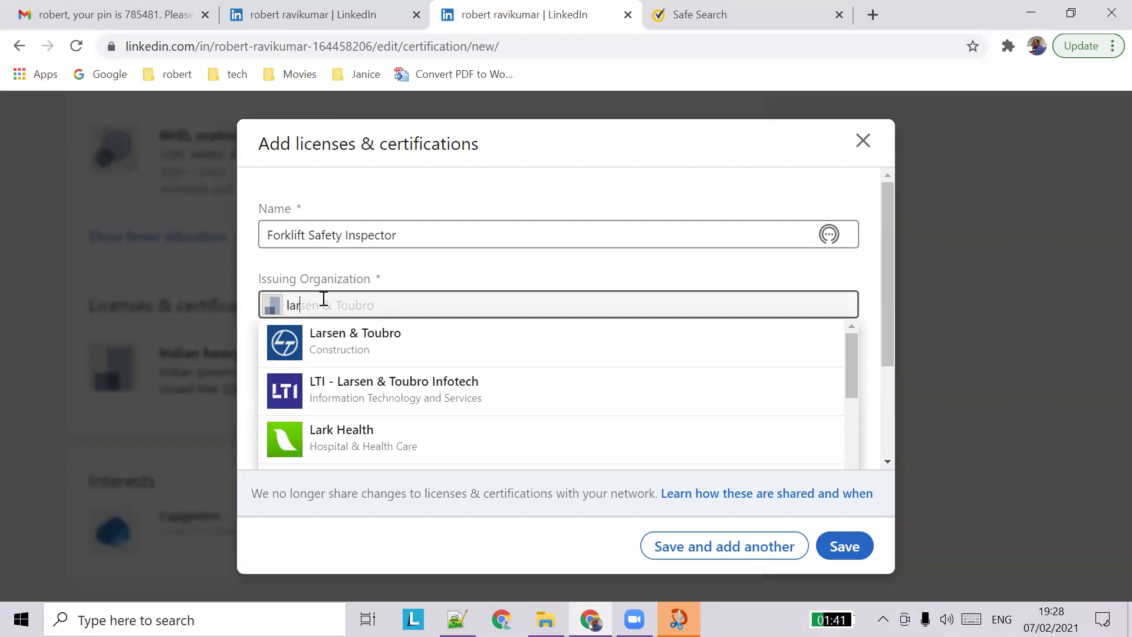
{"action": "left_click", "coordinate": [352, 358]}
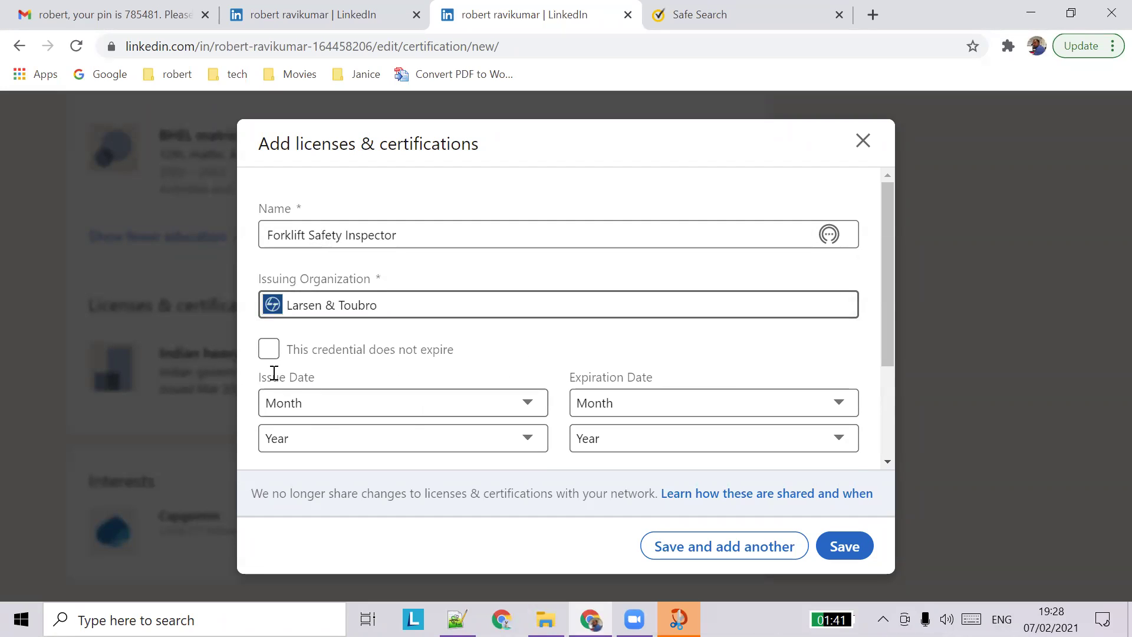
- Mark the forklift certification as non-expiring with issue date September 2010, save it, and expand the licenses and certifications list
{"action": "left_click", "coordinate": [272, 354]}
{"action": "left_click", "coordinate": [507, 403]}
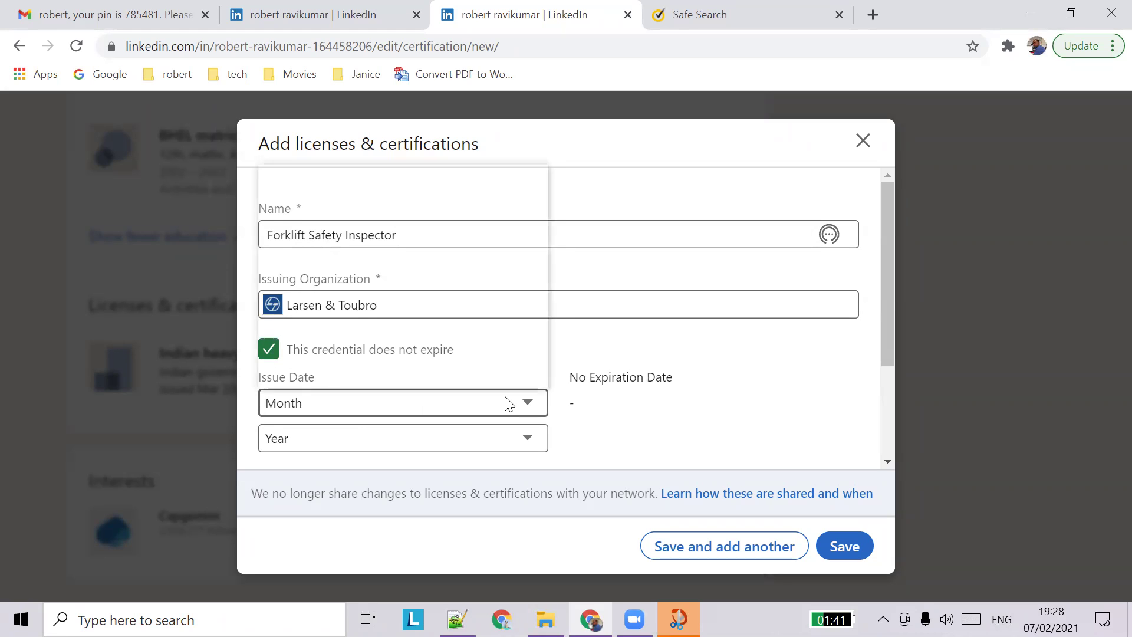
{"action": "left_click", "coordinate": [461, 327]}
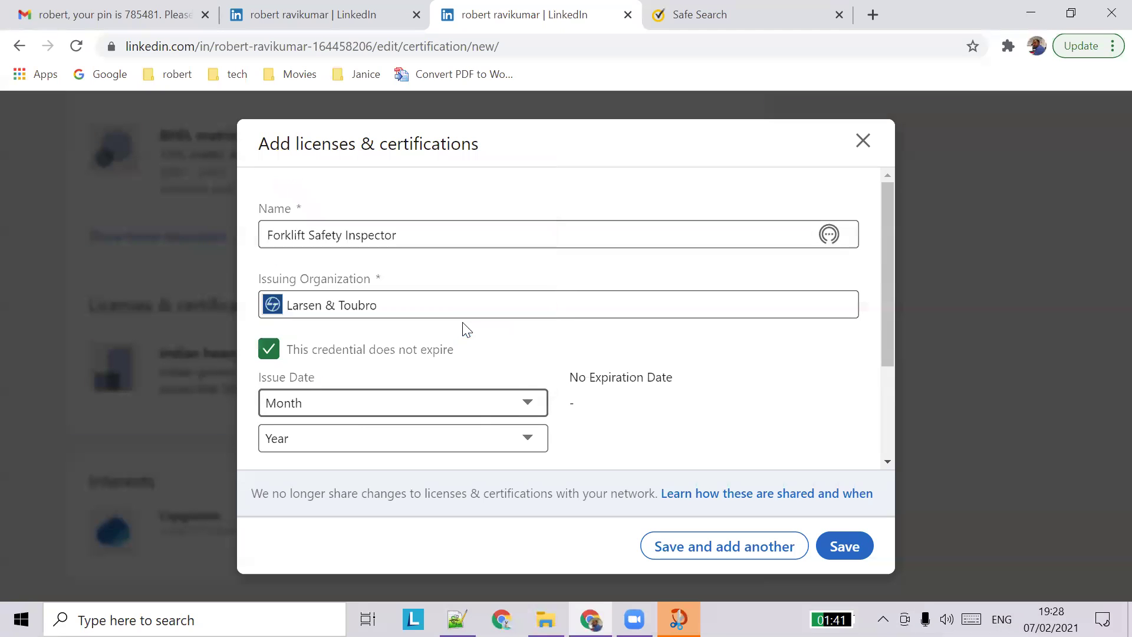
{"action": "left_click", "coordinate": [482, 434]}
{"action": "left_click", "coordinate": [439, 296]}
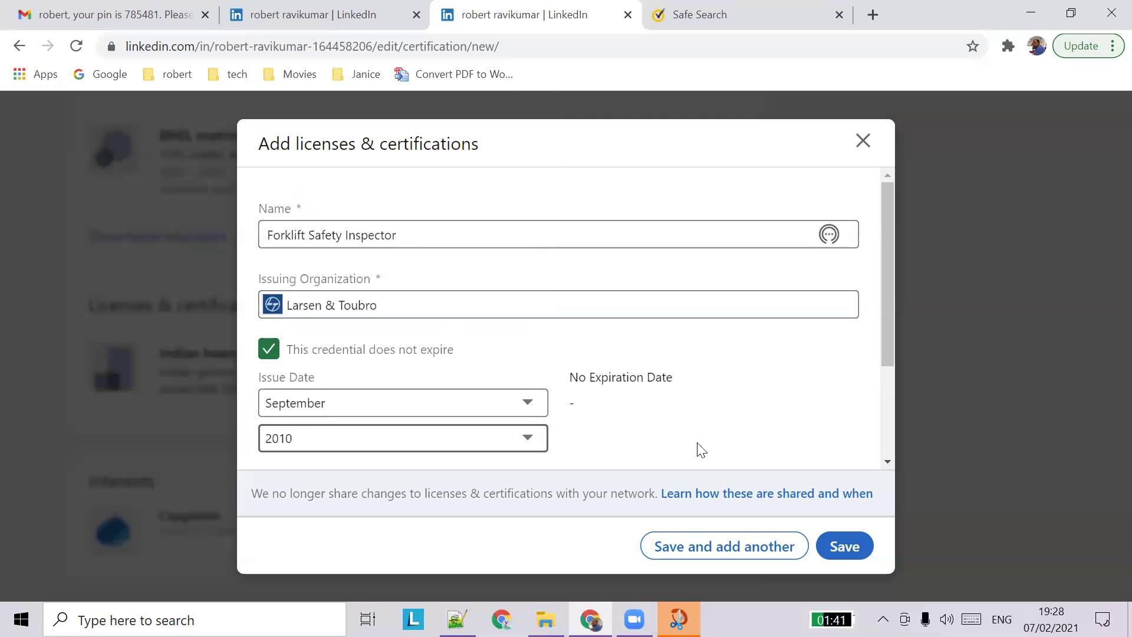
{"action": "scroll", "coordinate": [701, 449], "scroll_direction": "down", "scroll_amount": 3}
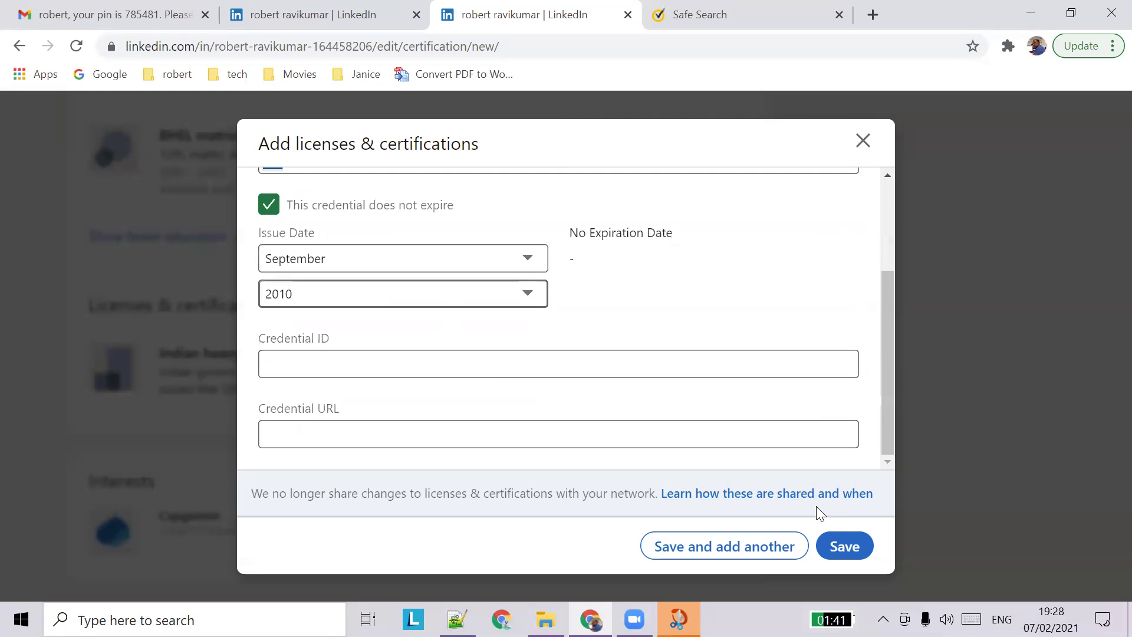
{"action": "left_click", "coordinate": [828, 545]}
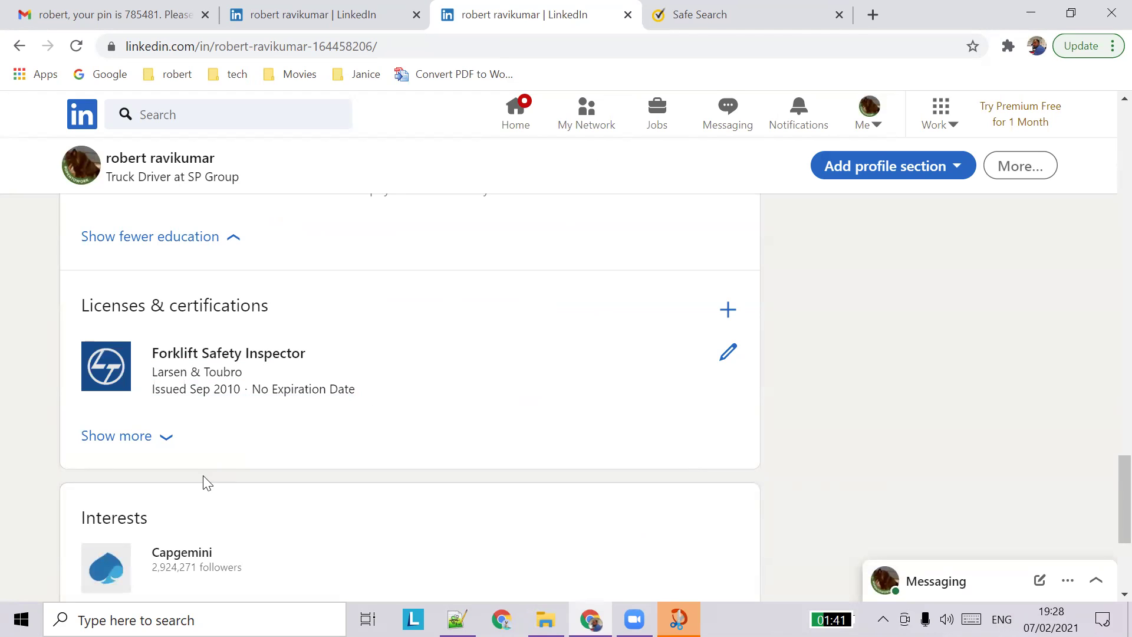
{"action": "left_click", "coordinate": [167, 437]}
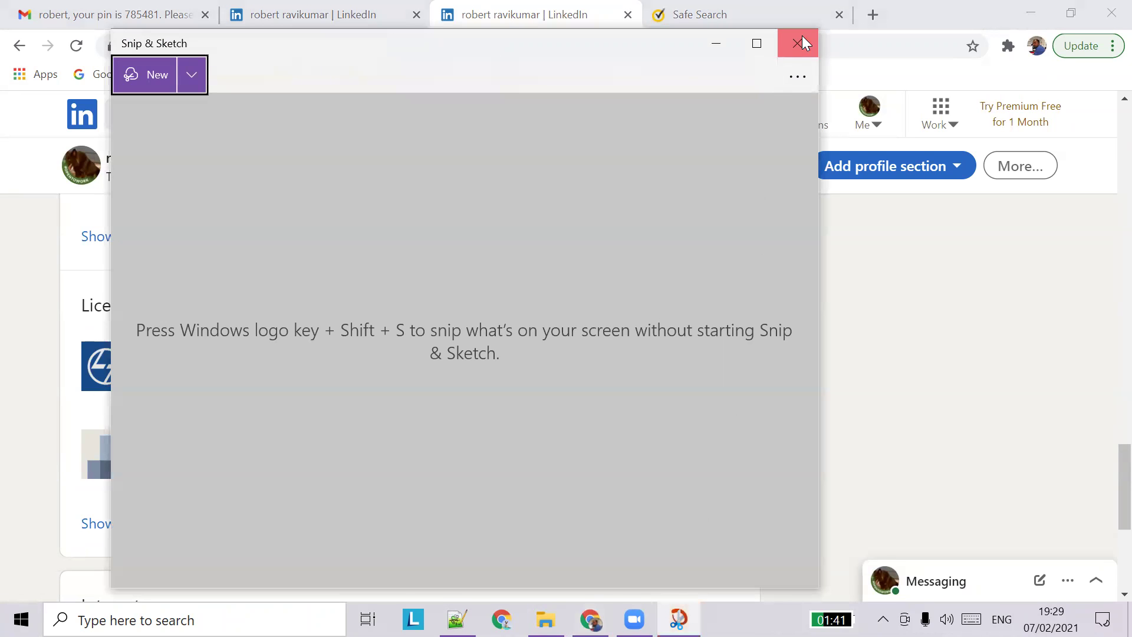
{"action": "left_click", "coordinate": [801, 40]}
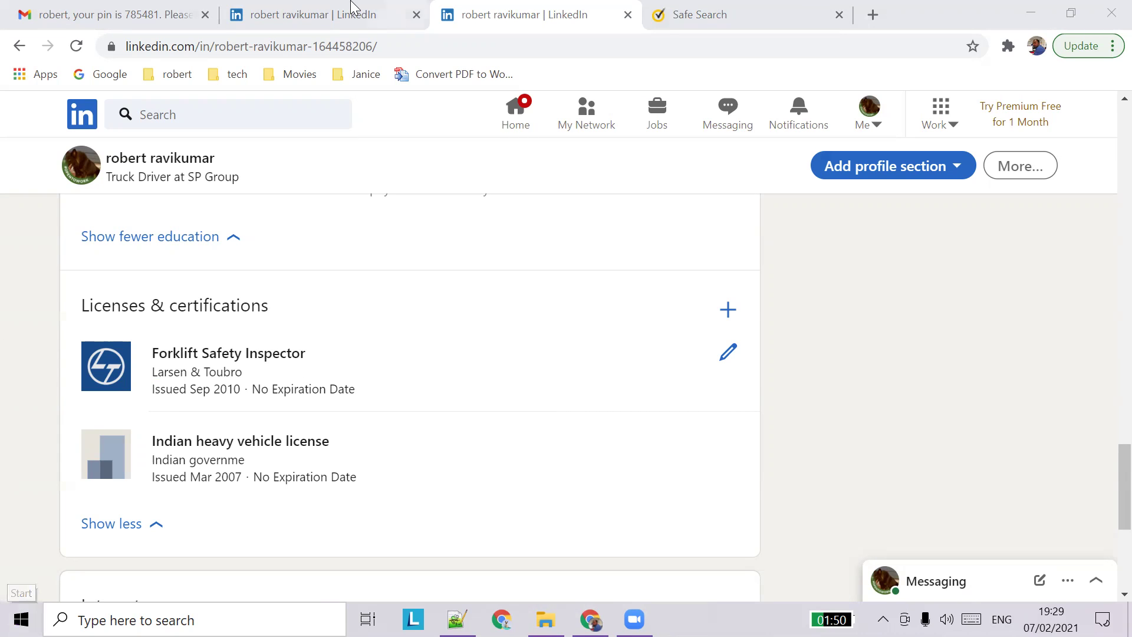
{"action": "left_click", "coordinate": [991, 104]}
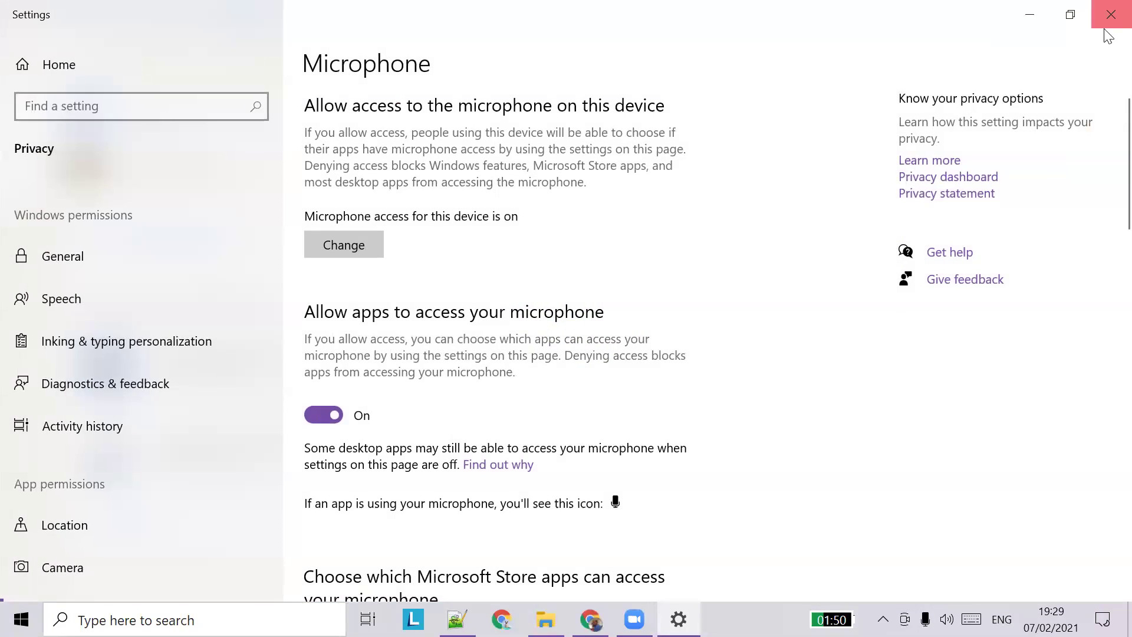
{"action": "left_click", "coordinate": [1105, 12]}
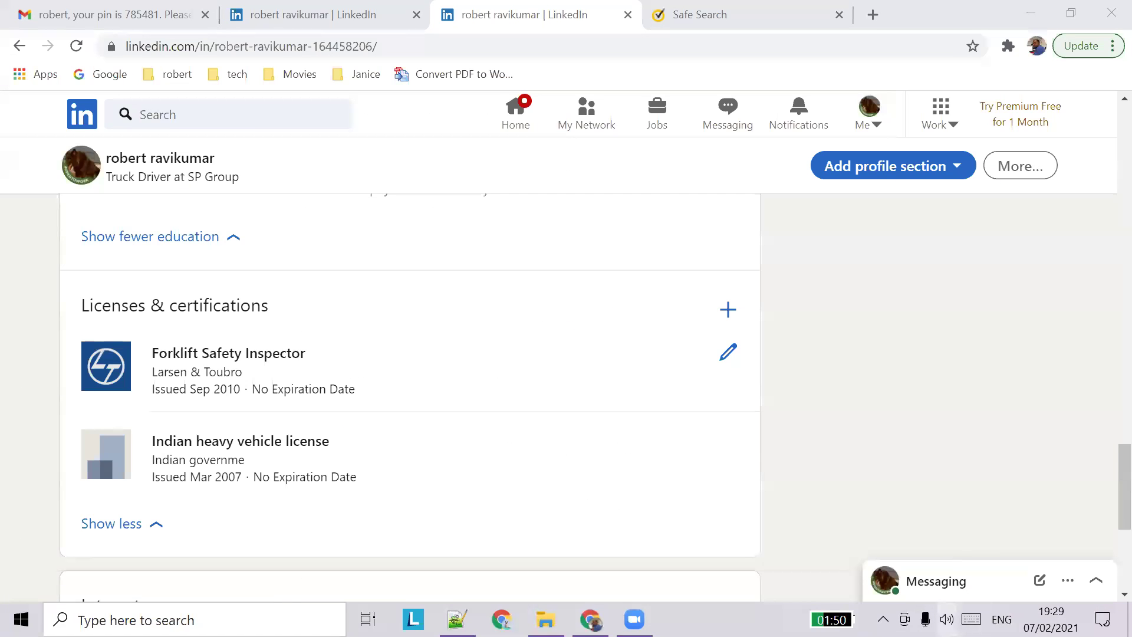
{"action": "left_click", "coordinate": [947, 619]}
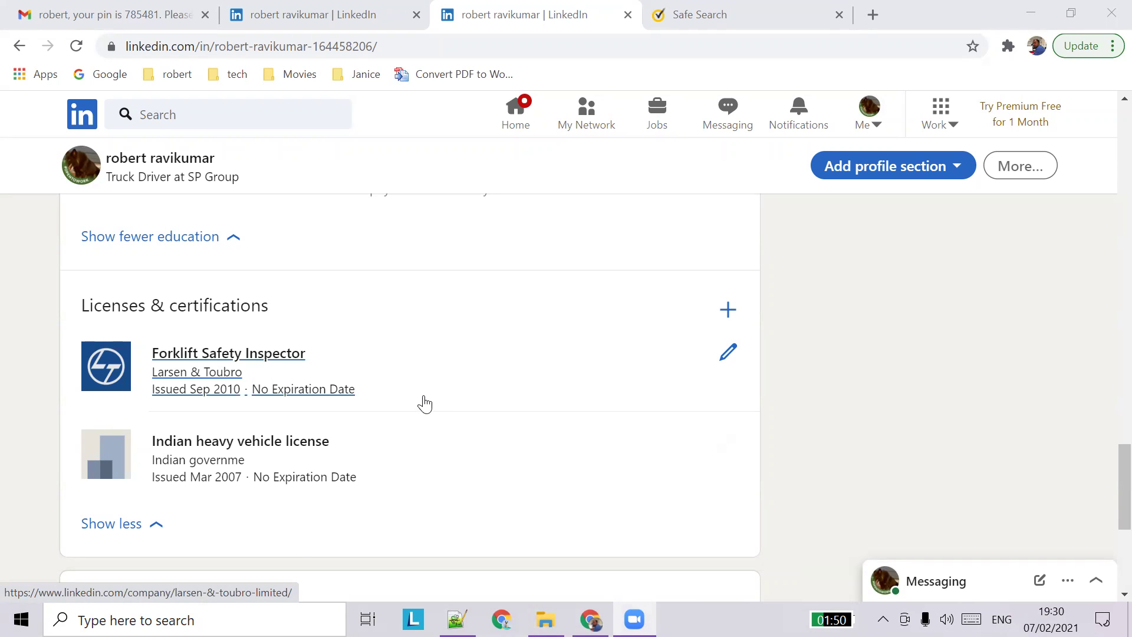
- Check the edit form of the Indian heavy vehicle license, then examine the profile strength and intro sections
{"action": "left_click", "coordinate": [727, 440]}
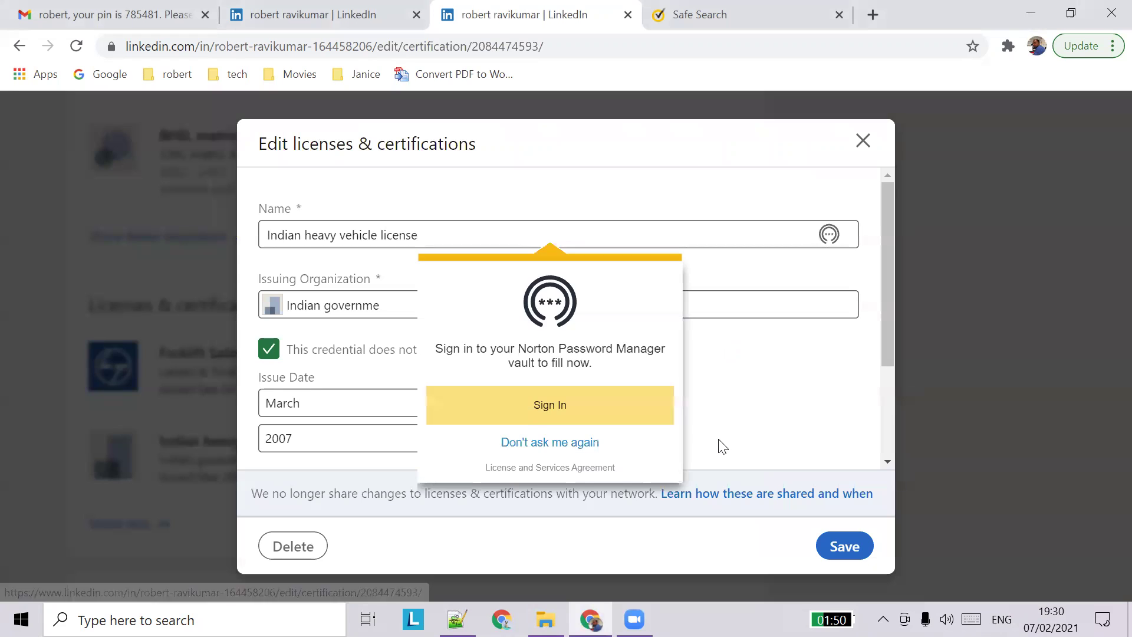
{"action": "left_click", "coordinate": [862, 148]}
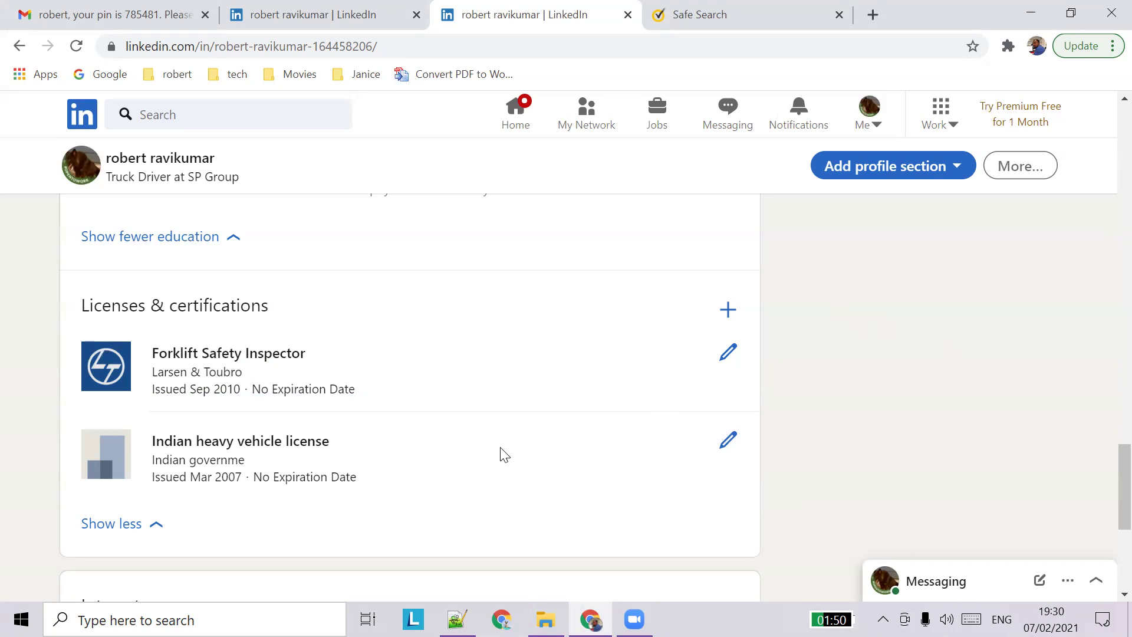
{"action": "scroll", "coordinate": [472, 400], "scroll_direction": "up", "scroll_amount": 15}
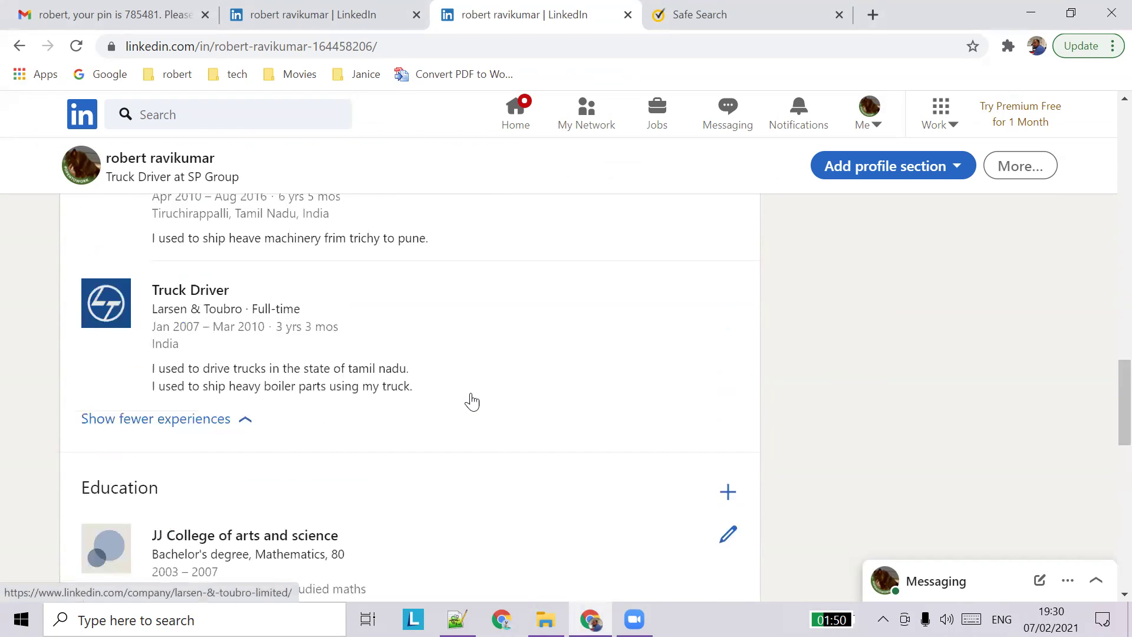
{"action": "scroll", "coordinate": [472, 394], "scroll_direction": "up", "scroll_amount": 9}
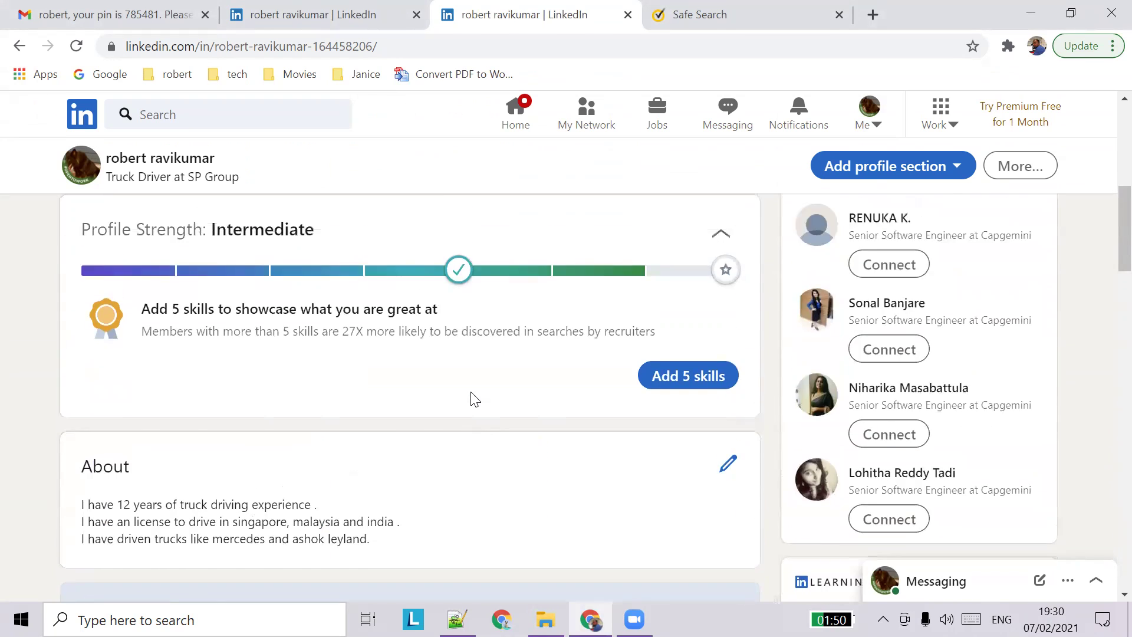
{"action": "scroll", "coordinate": [471, 392], "scroll_direction": "down", "scroll_amount": 1}
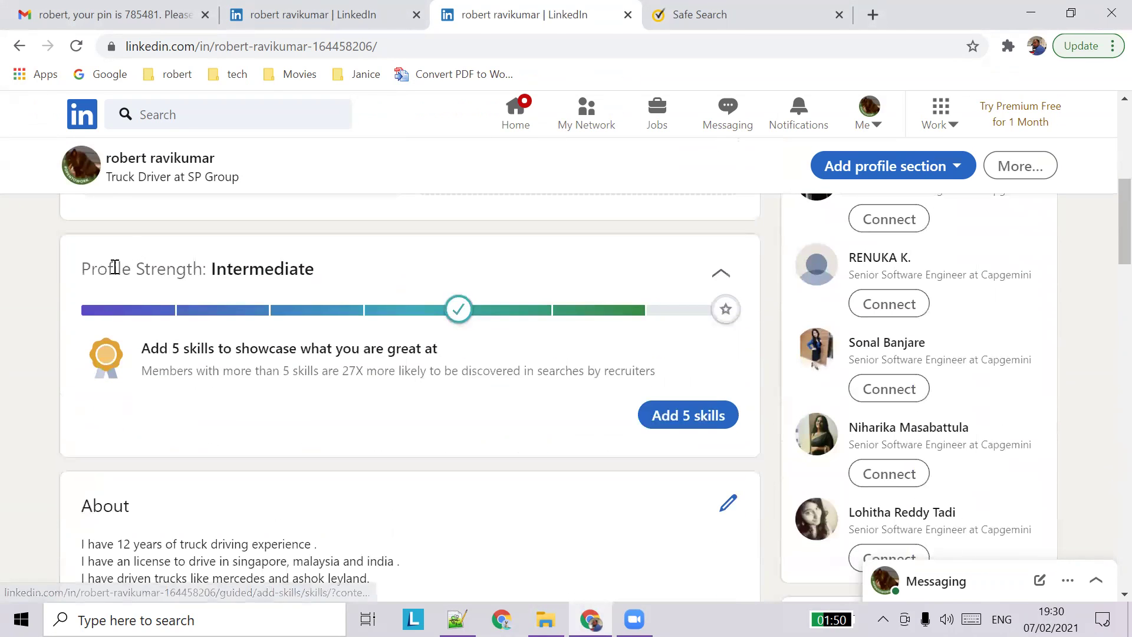
{"action": "left_click_drag", "start_coordinate": [99, 265], "coordinate": [316, 289]}
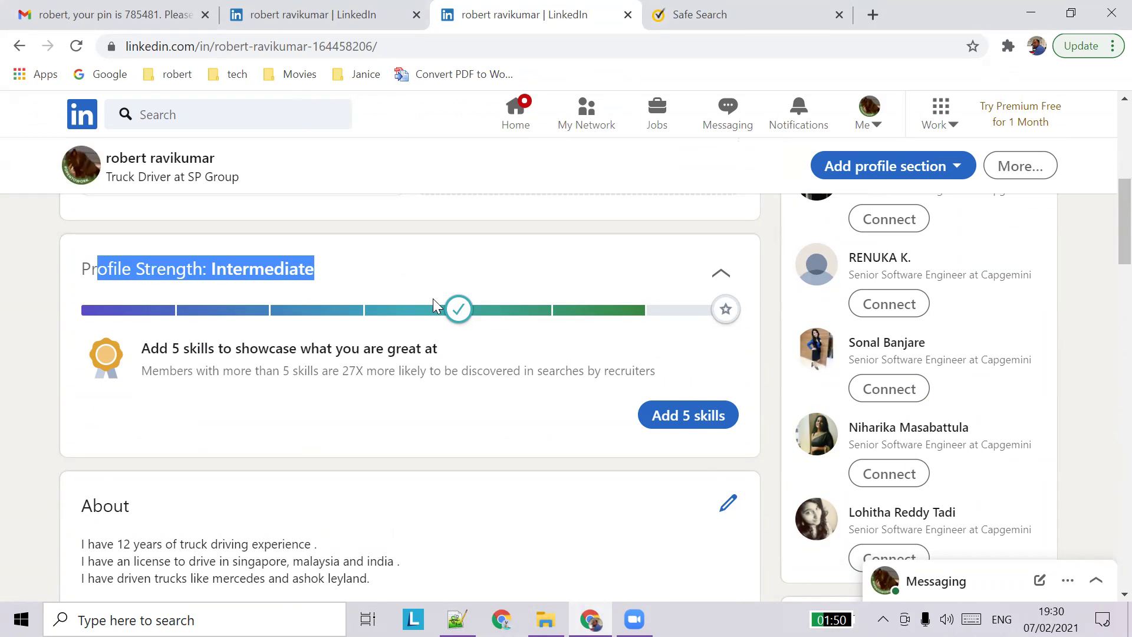
{"action": "left_click", "coordinate": [369, 332]}
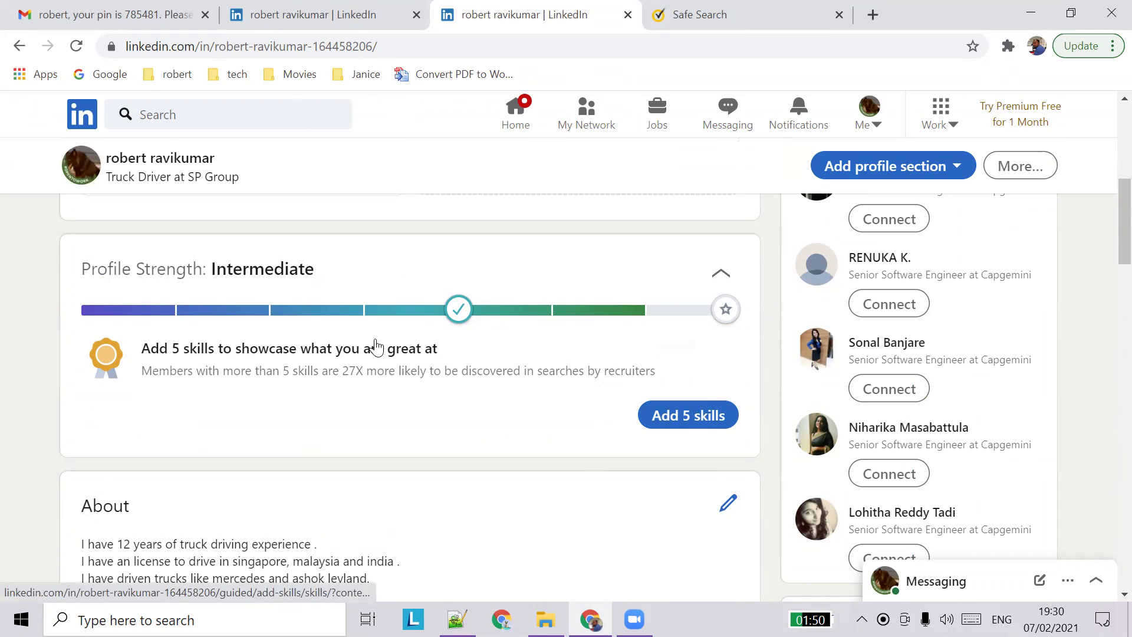
{"action": "scroll", "coordinate": [387, 353], "scroll_direction": "up", "scroll_amount": 4}
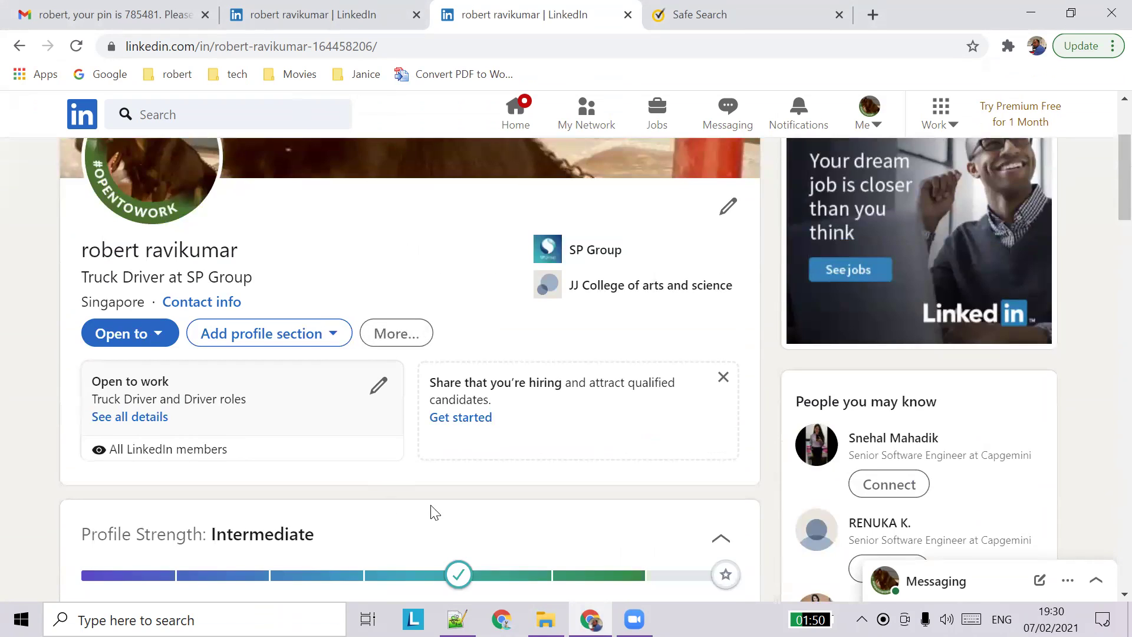
{"action": "scroll", "coordinate": [430, 511], "scroll_direction": "down", "scroll_amount": 1}
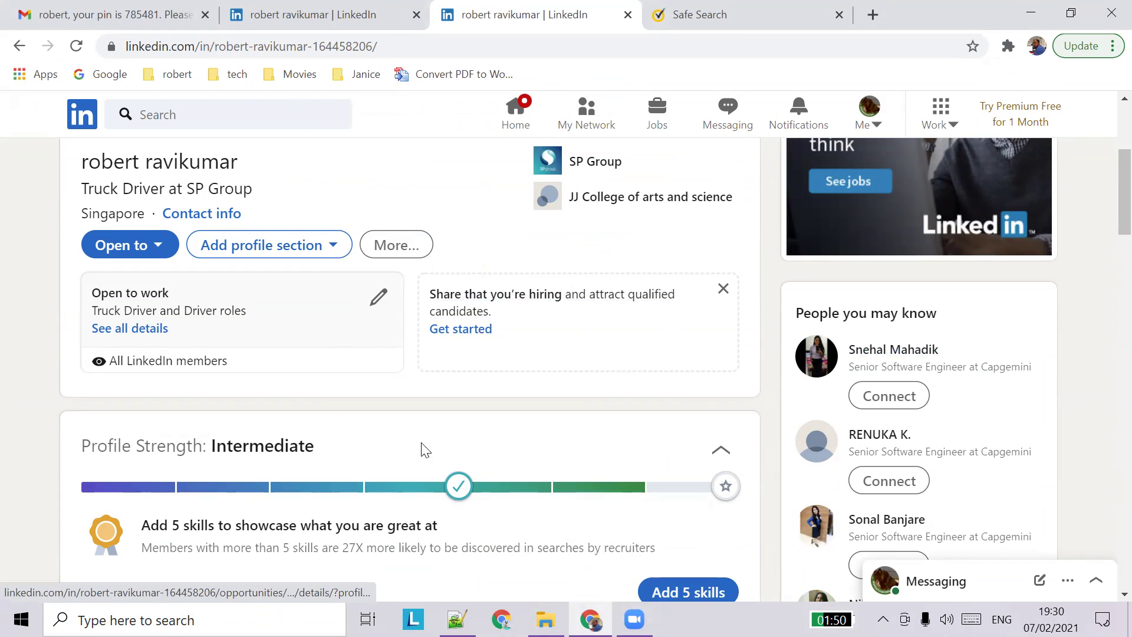
{"action": "mouse_move", "coordinate": [725, 514]}
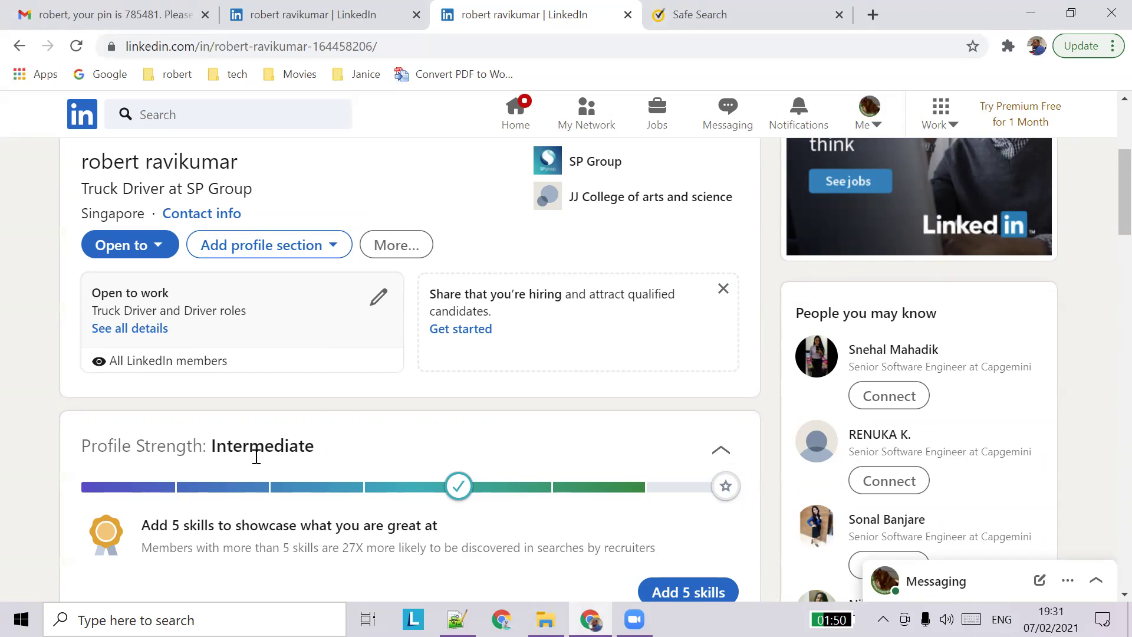
- Start a new volunteer experience entry in the profile's background section
{"action": "left_click", "coordinate": [329, 248]}
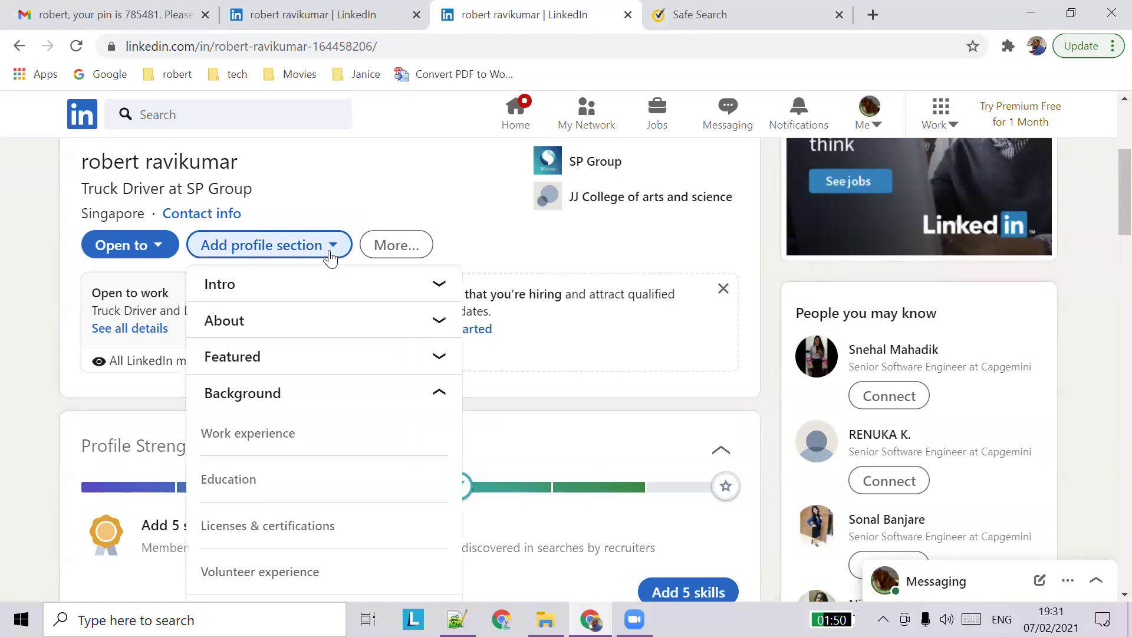
{"action": "scroll", "coordinate": [325, 392], "scroll_direction": "down", "scroll_amount": 3}
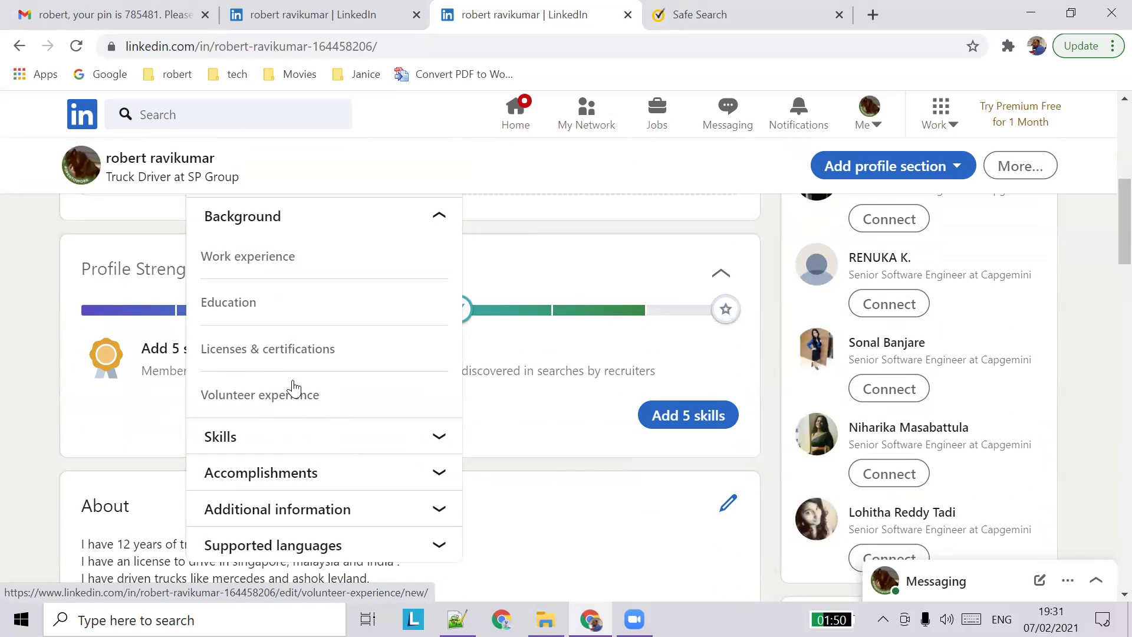
{"action": "left_click", "coordinate": [296, 406]}
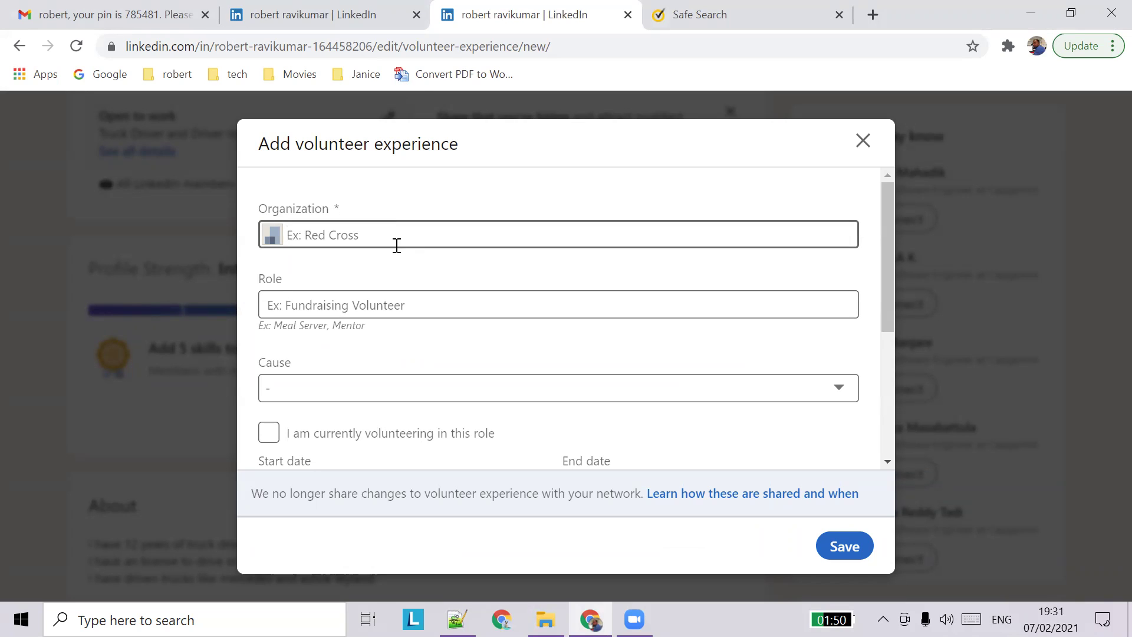
{"action": "type", "text": "commun"}
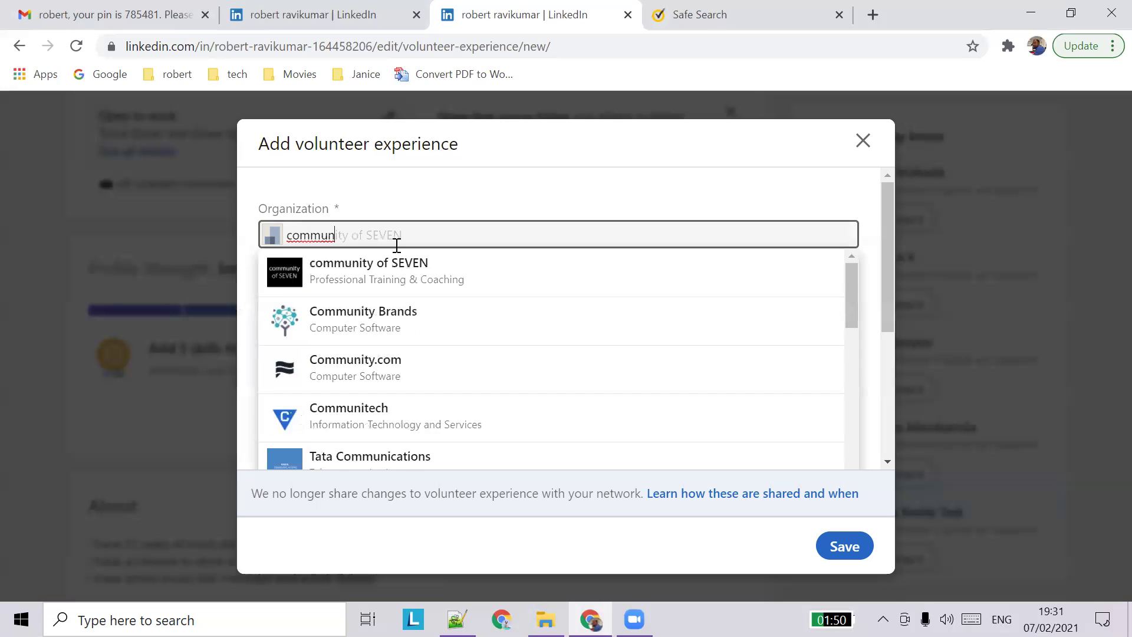
{"action": "type", "text": "ity "}
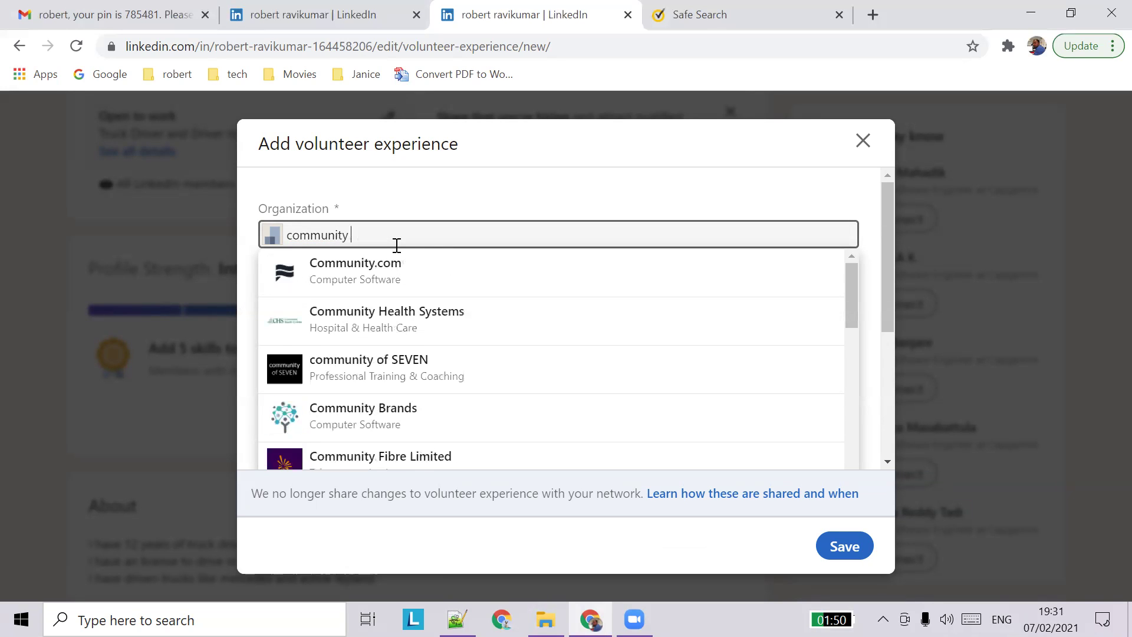
{"action": "type", "text": "clu="}
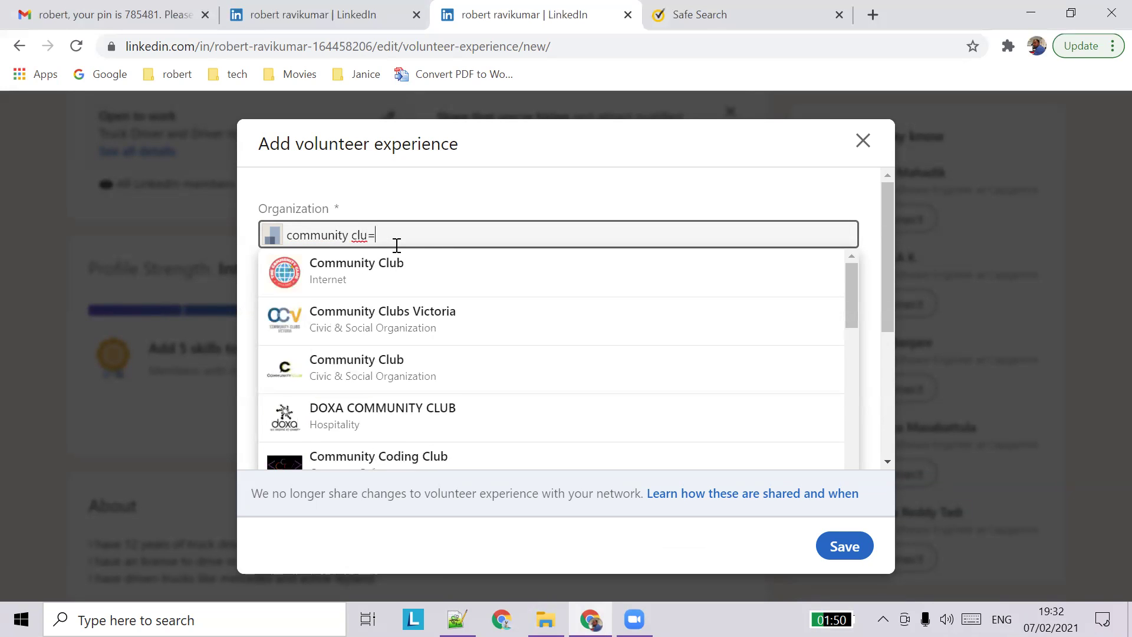
{"action": "key", "text": "BackSpace"}
{"action": "key", "text": "BackSpace"}
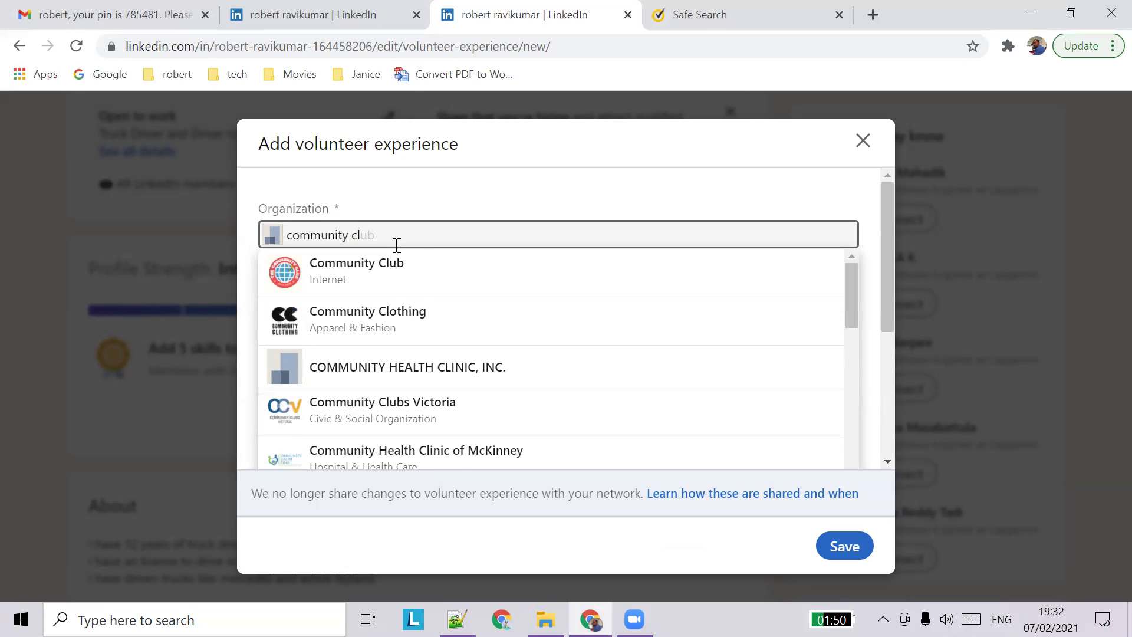
{"action": "key", "text": "ctrl+a"}
{"action": "key", "text": "BackSpace"}
- Enter "marymount community club" as the organization of the volunteer experience
{"action": "type", "text": "marymioun"}
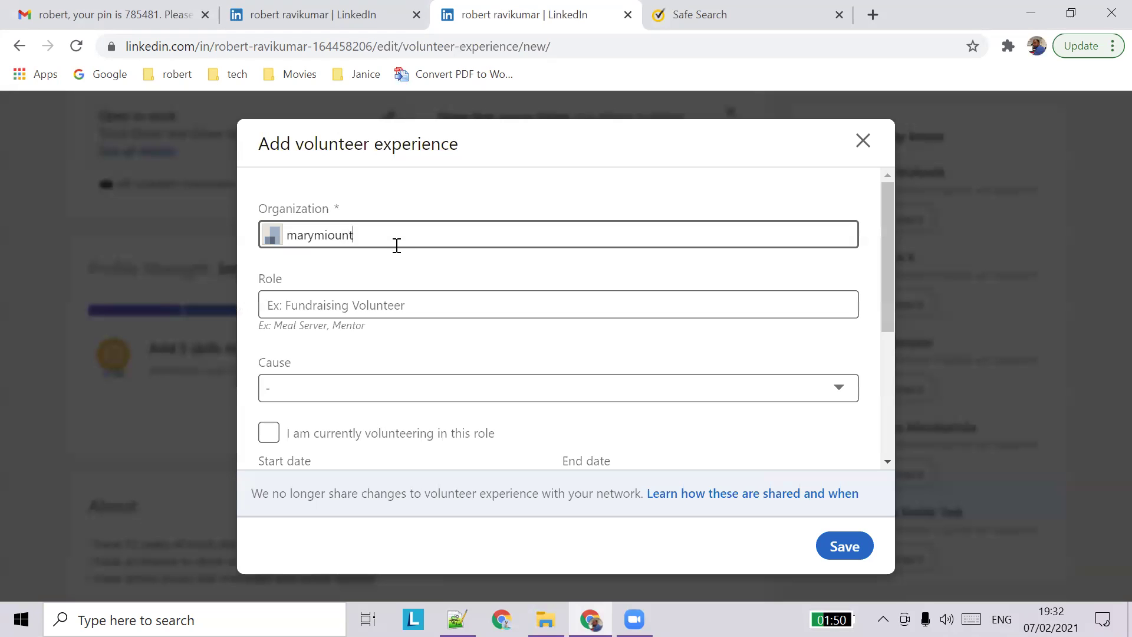
{"action": "key", "text": "BackSpace"}
{"action": "key", "text": "BackSpace"}
{"action": "key", "text": "BackSpace"}
{"action": "type", "text": "ount comm"}
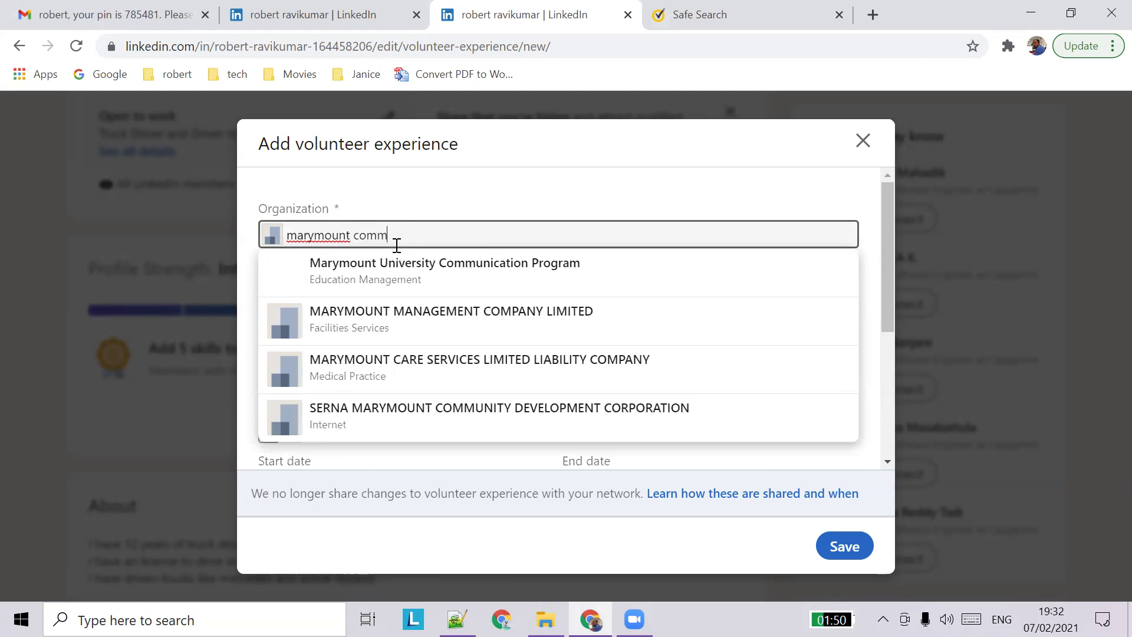
{"action": "type", "text": "unity club"}
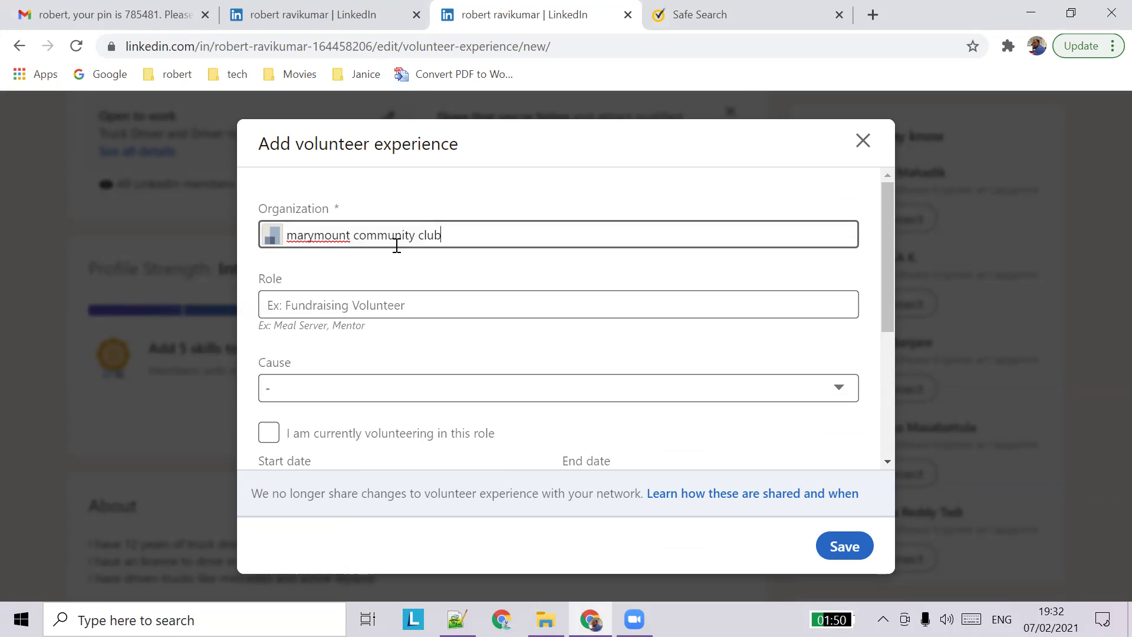
- Set the volunteer experience's role to "blood donation" and its cause to Social Services
{"action": "left_click", "coordinate": [397, 300]}
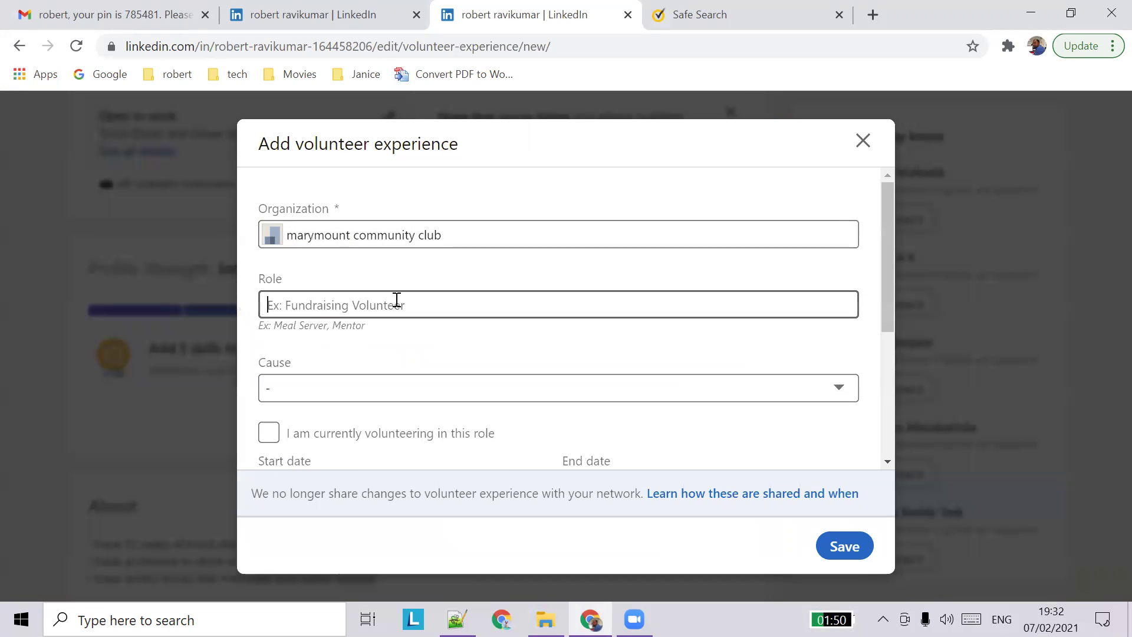
{"action": "type", "text": "blood d"}
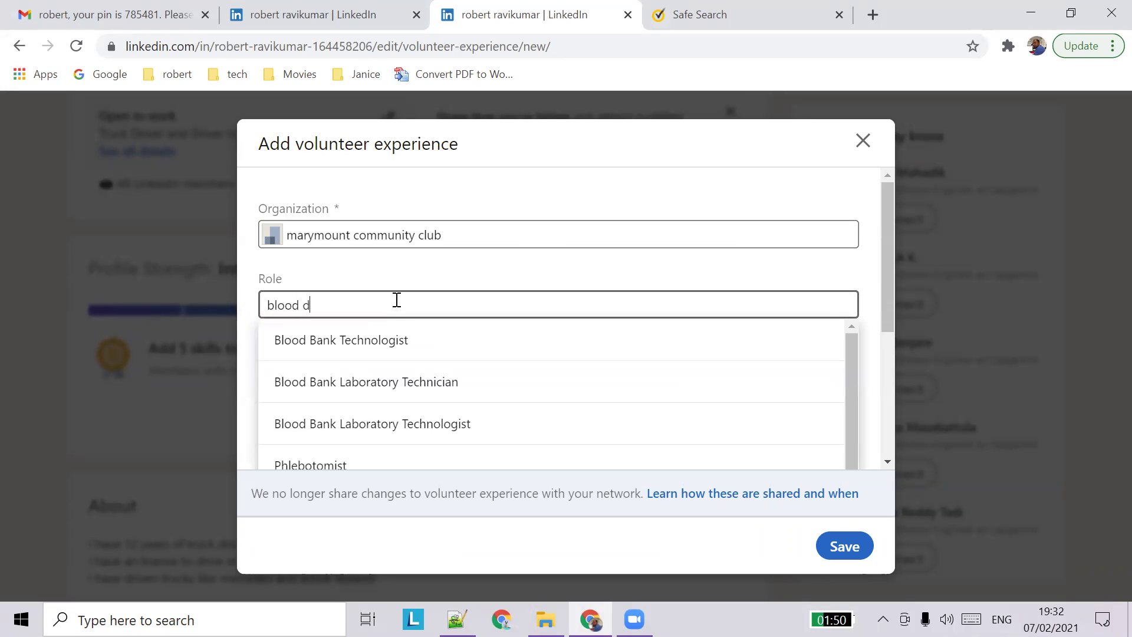
{"action": "type", "text": "onation"}
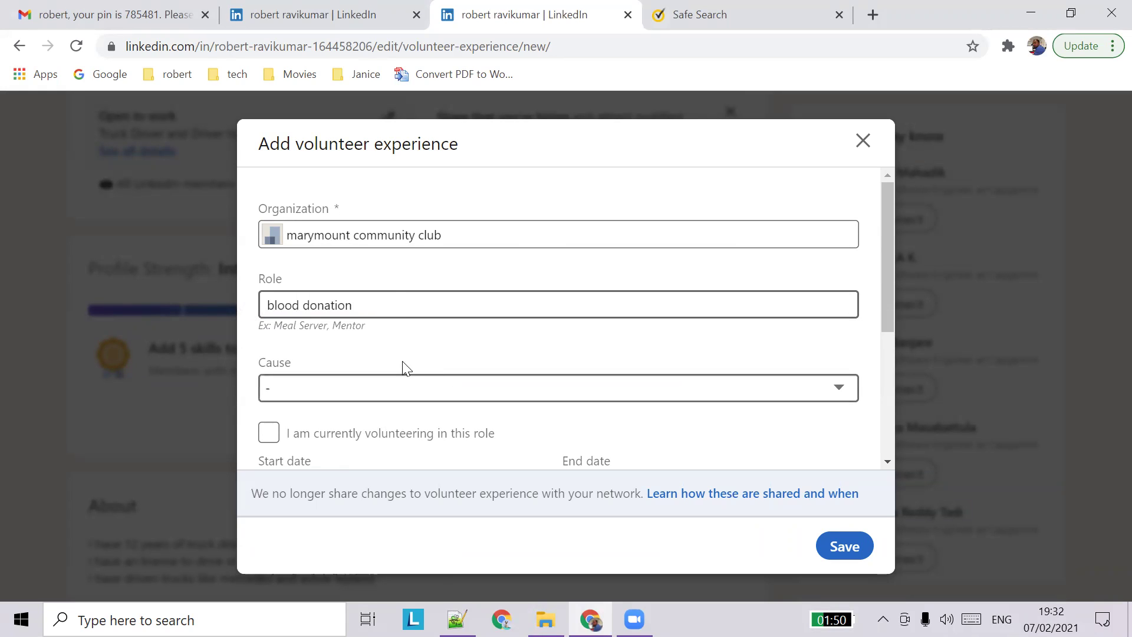
{"action": "left_click", "coordinate": [425, 388]}
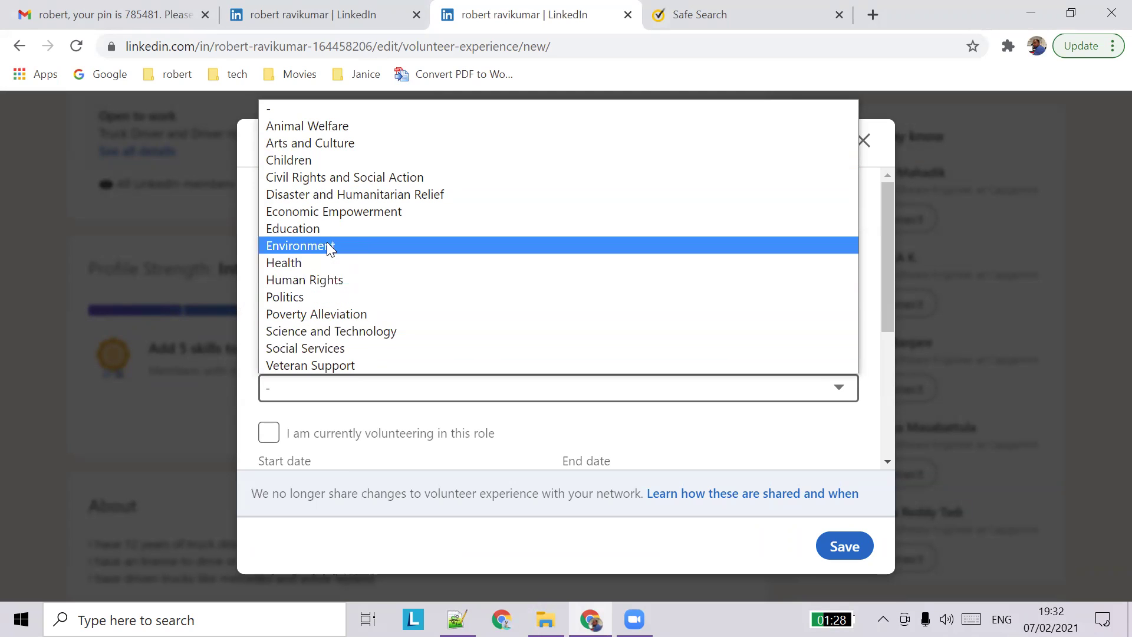
{"action": "left_click", "coordinate": [342, 348]}
{"action": "scroll", "coordinate": [512, 380], "scroll_direction": "down", "scroll_amount": 2}
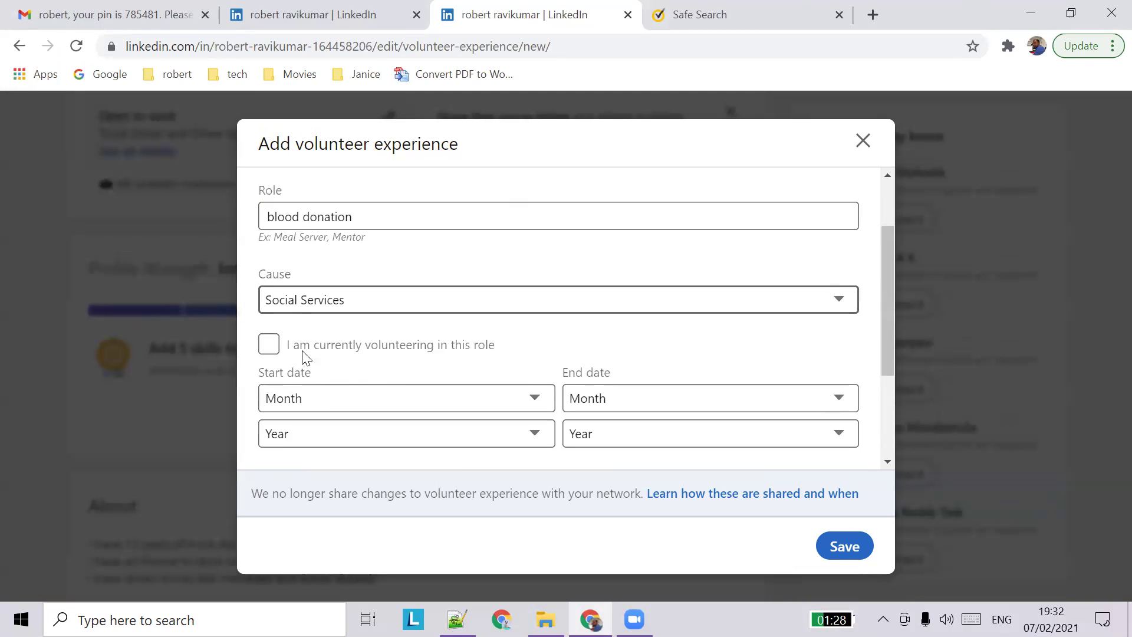
- Leave the volunteer experience unmarked as a current role and set its start date to September 2018
{"action": "left_click", "coordinate": [266, 345]}
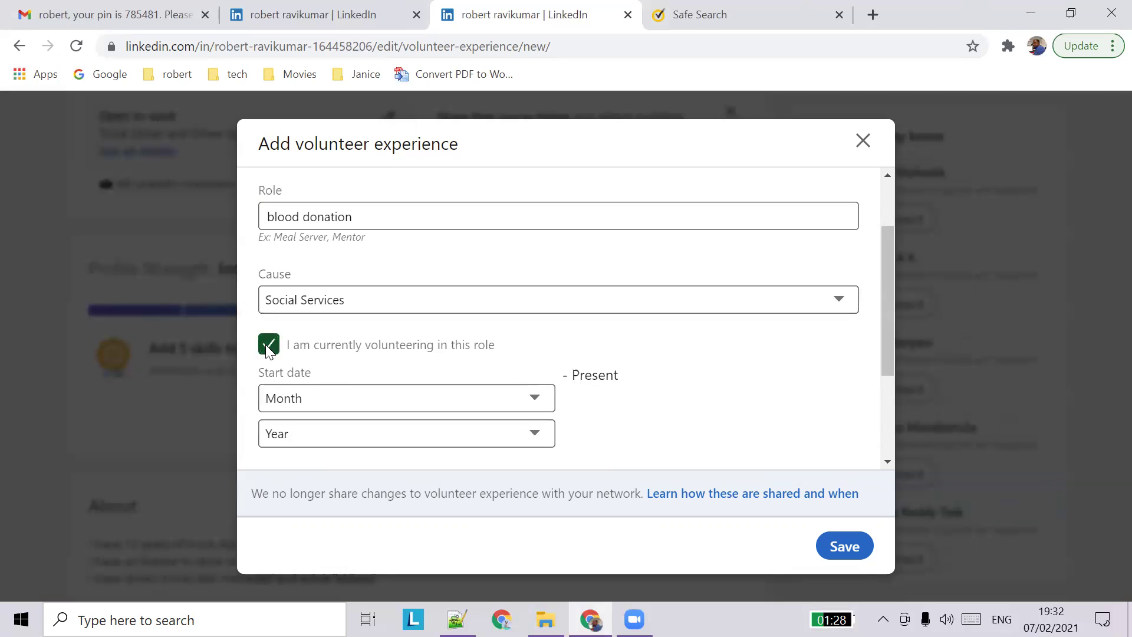
{"action": "left_click", "coordinate": [268, 344]}
{"action": "left_click", "coordinate": [500, 399]}
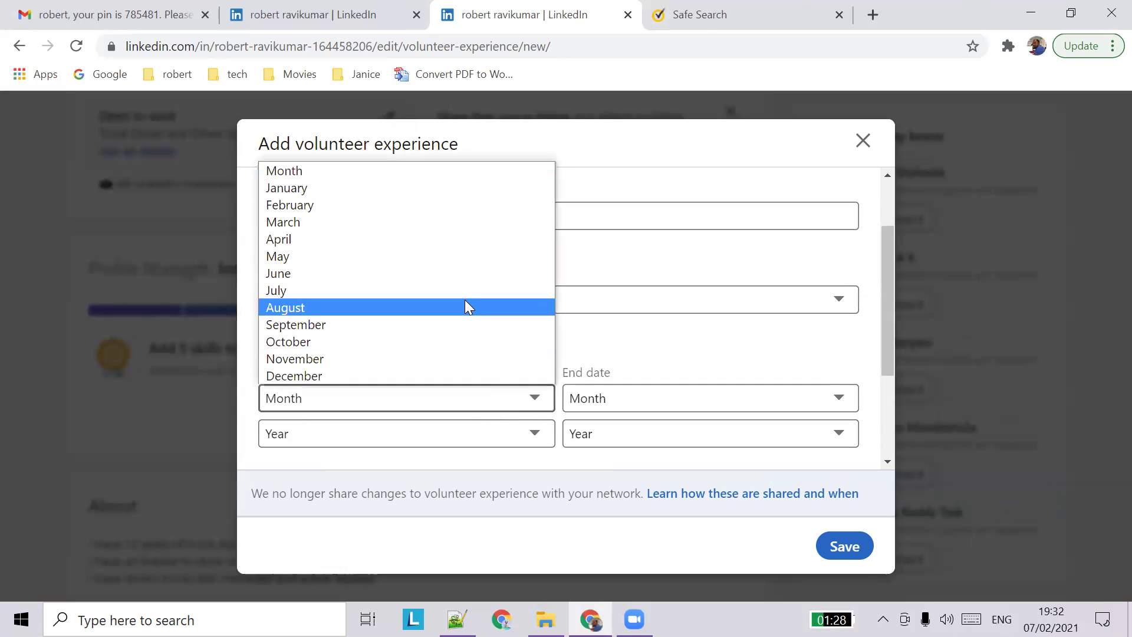
{"action": "left_click", "coordinate": [469, 325]}
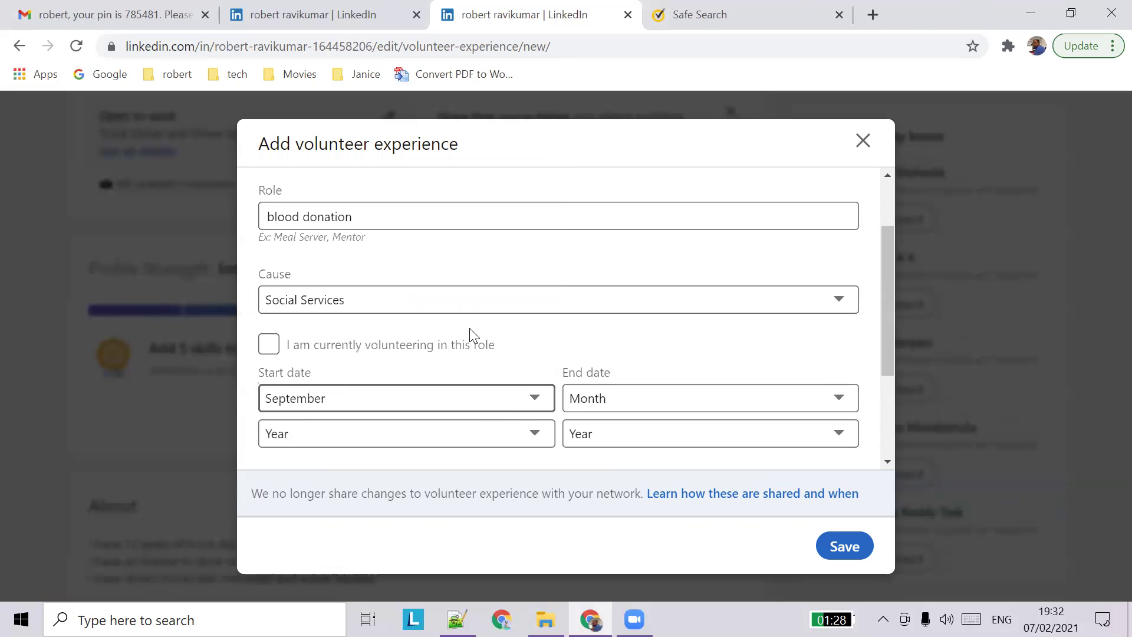
{"action": "left_click", "coordinate": [500, 436]}
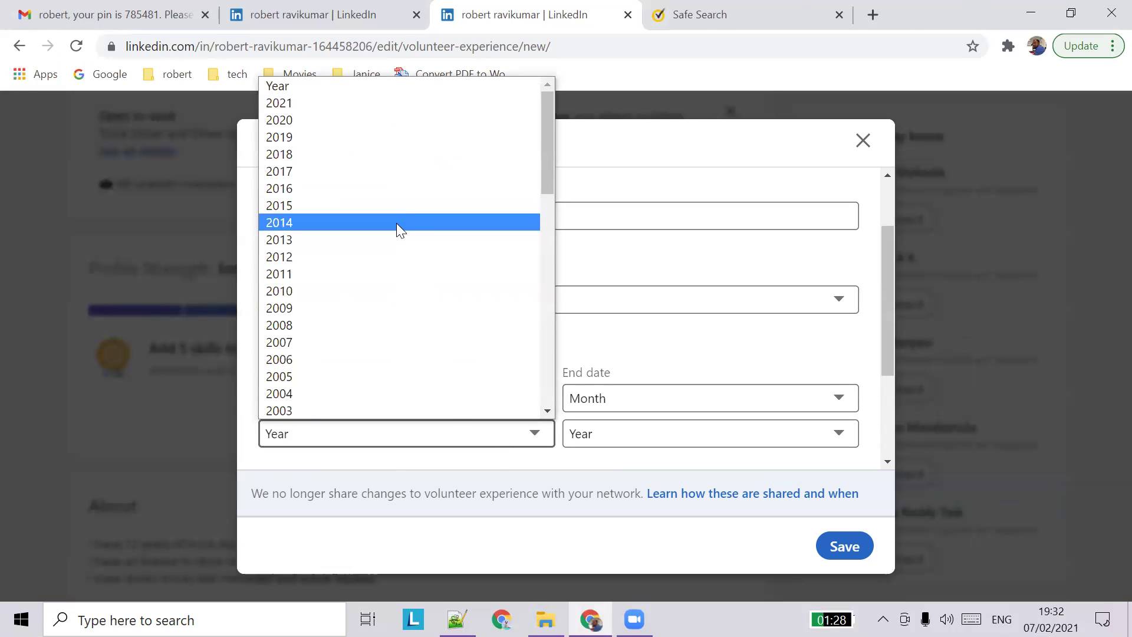
{"action": "left_click", "coordinate": [390, 152]}
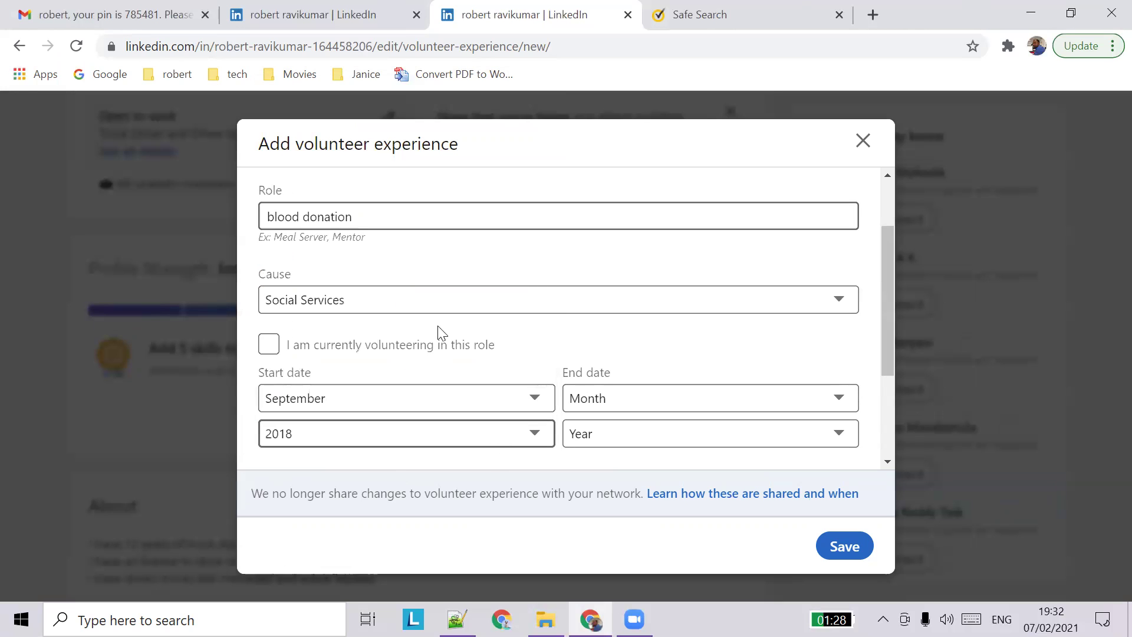
- Enter "I donated blood for a social cause." as the volunteer experience's description and save the entry
{"action": "scroll", "coordinate": [644, 411], "scroll_direction": "down", "scroll_amount": 3}
{"action": "left_click", "coordinate": [648, 366]}
{"action": "type", "text": "I donated blood for a social cause."}
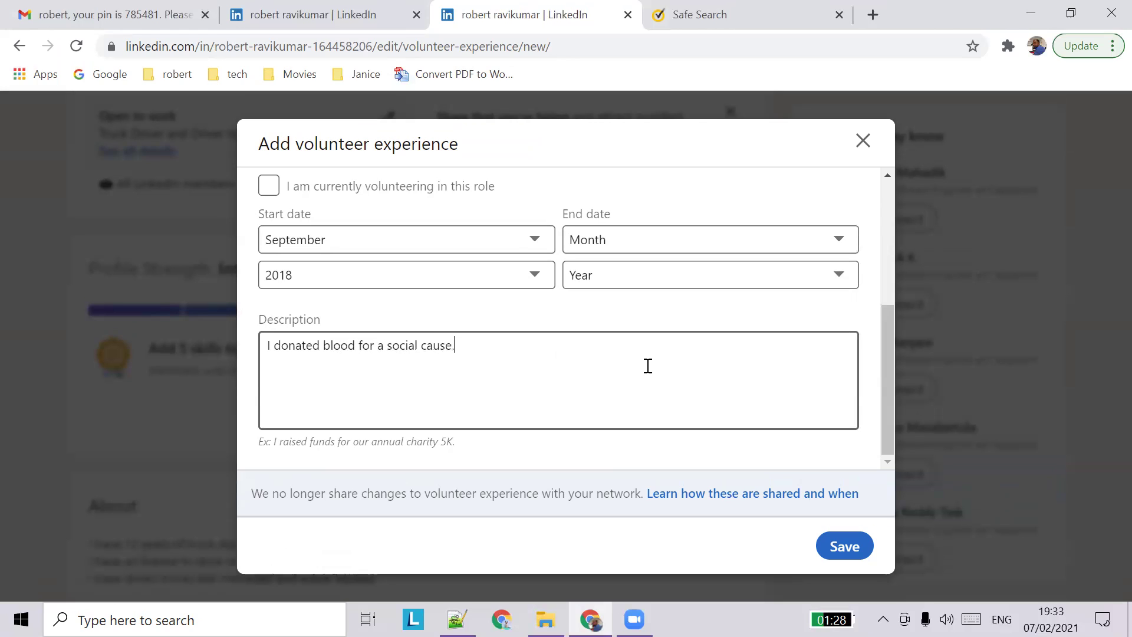
{"action": "left_click", "coordinate": [852, 545]}
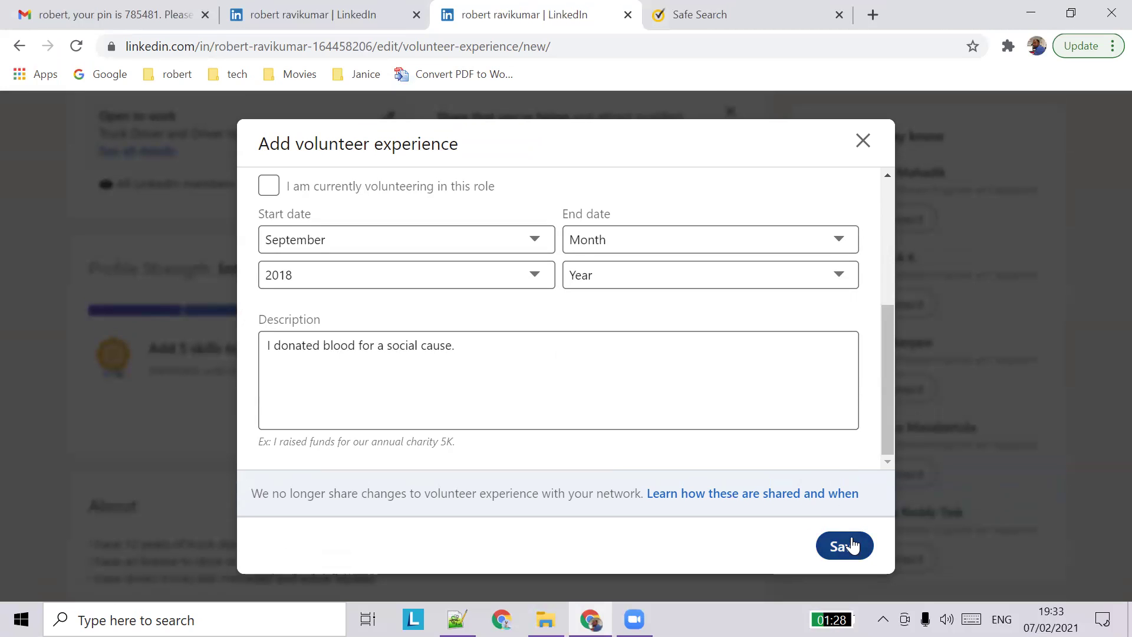
- Start a second entry in the Volunteer experience section with "FIB" as the organization
{"action": "scroll", "coordinate": [554, 401], "scroll_direction": "down", "scroll_amount": 2}
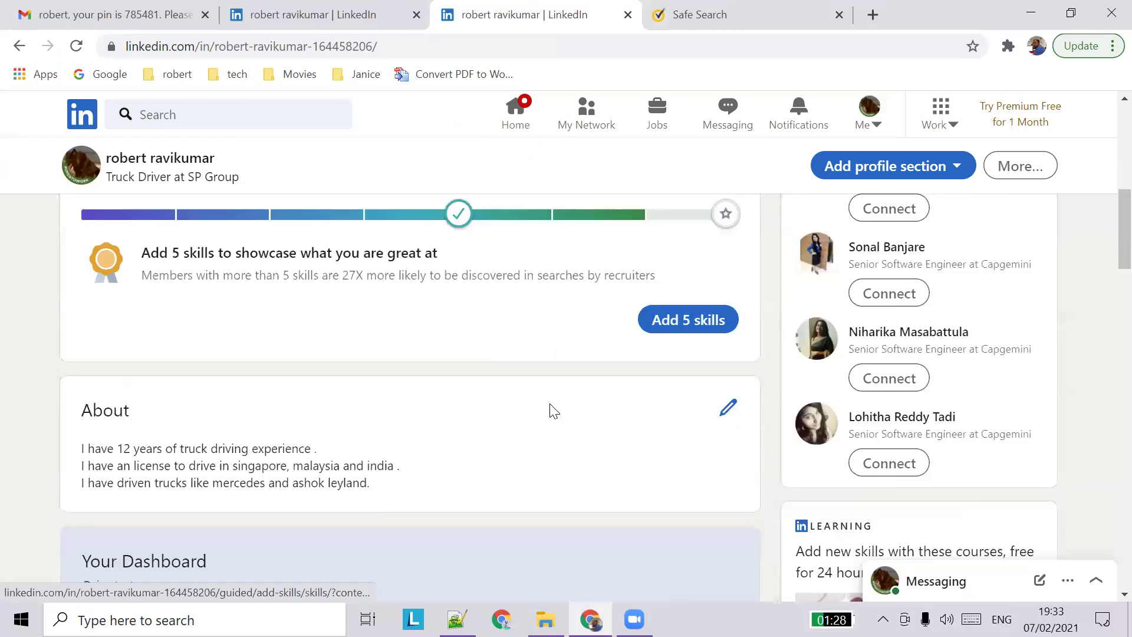
{"action": "scroll", "coordinate": [554, 410], "scroll_direction": "down", "scroll_amount": 15}
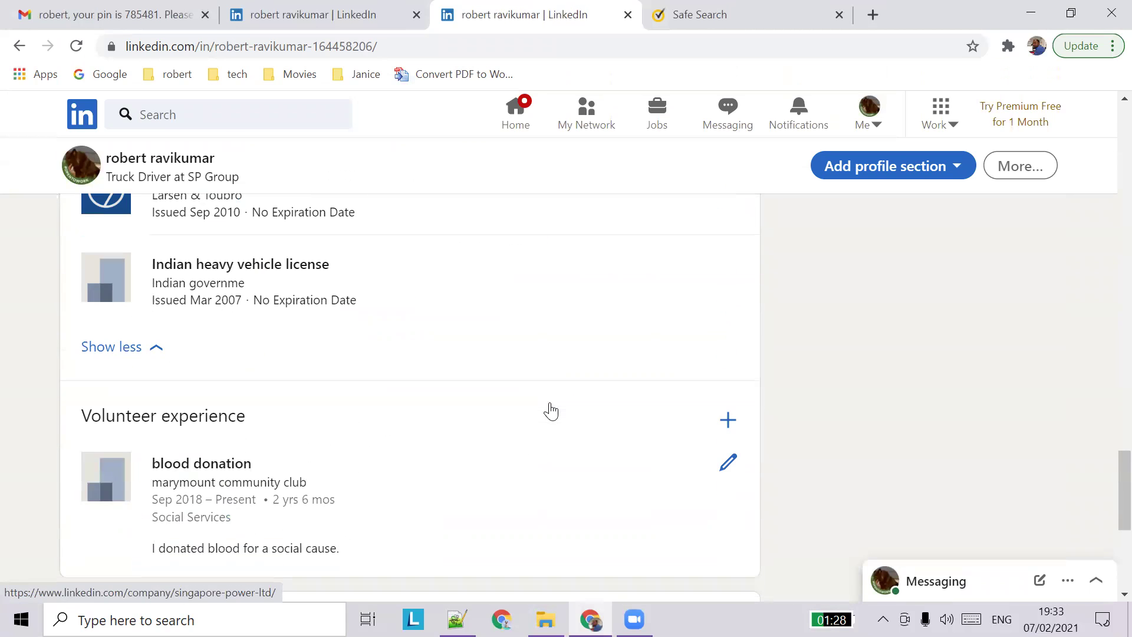
{"action": "scroll", "coordinate": [316, 399], "scroll_direction": "down", "scroll_amount": 5}
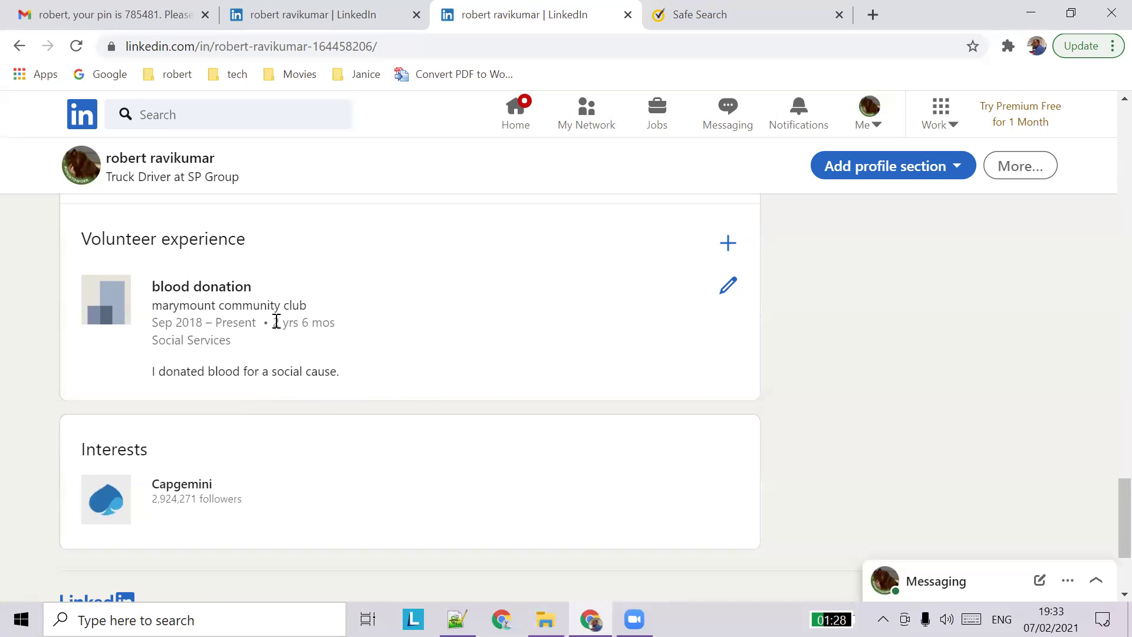
{"action": "left_click", "coordinate": [727, 247]}
{"action": "left_click", "coordinate": [417, 229]}
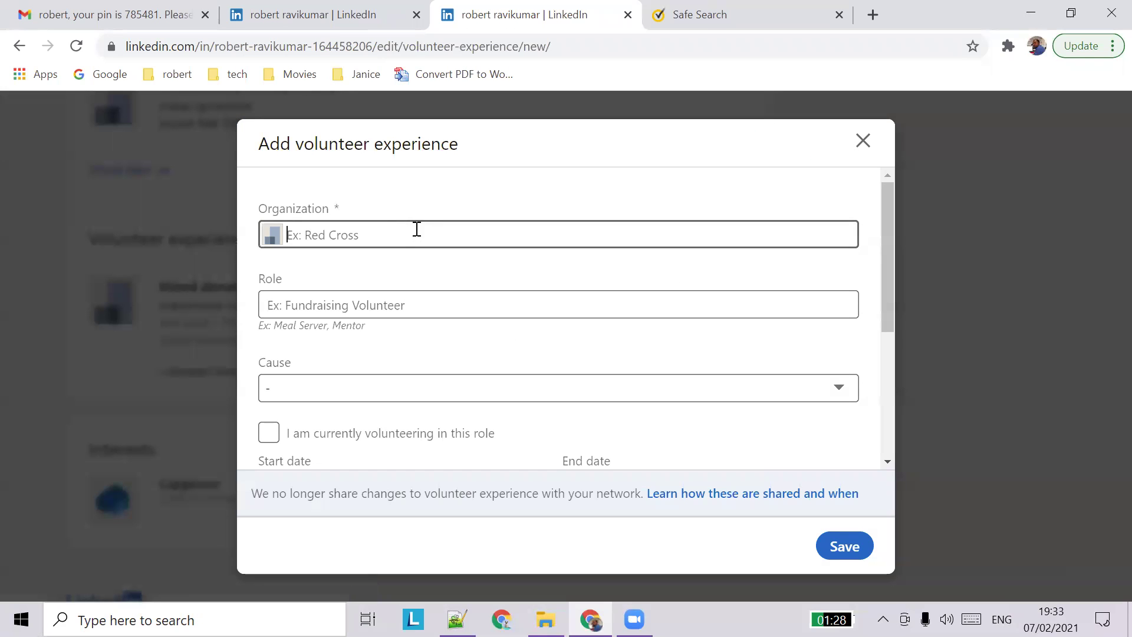
{"action": "type", "text": "v"}
{"action": "key", "text": "BackSpace"}
{"action": "type", "text": "Exce"}
{"action": "key", "text": "BackSpace"}
{"action": "key", "text": "BackSpace"}
{"action": "key", "text": "BackSpace"}
{"action": "key", "text": "BackSpace"}
{"action": "type", "text": "Fl"}
{"action": "type", "text": "B"}
{"action": "key", "text": "Tab"}
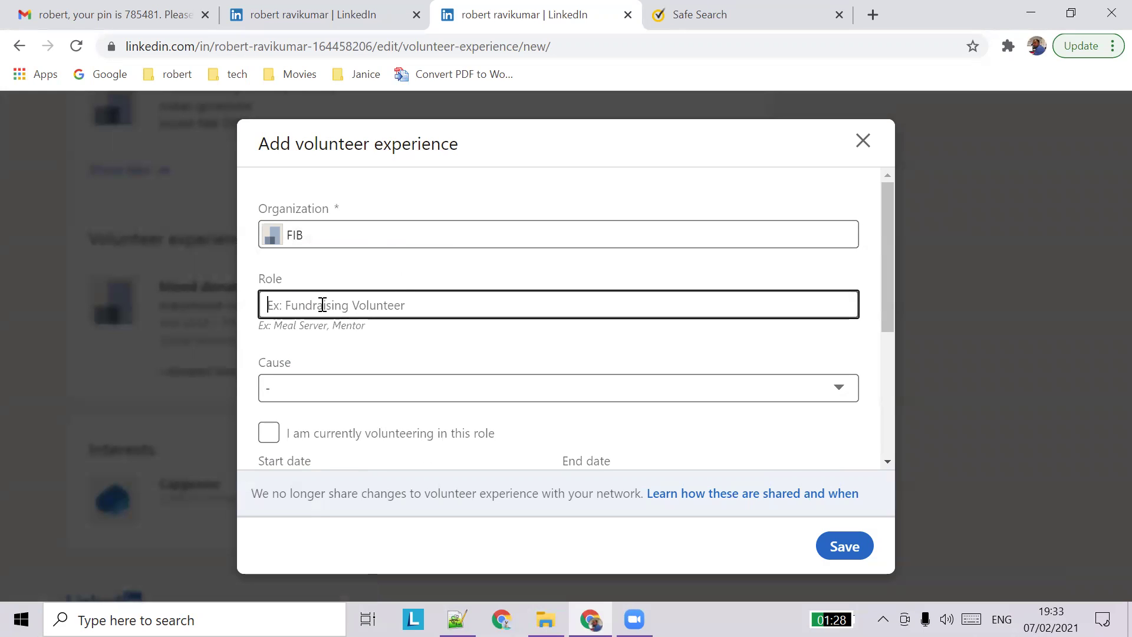
- Set the second volunteer experience's role to "basic computer teacher" and its cause to Economic Empowerment
{"action": "type", "text": "Exc"}
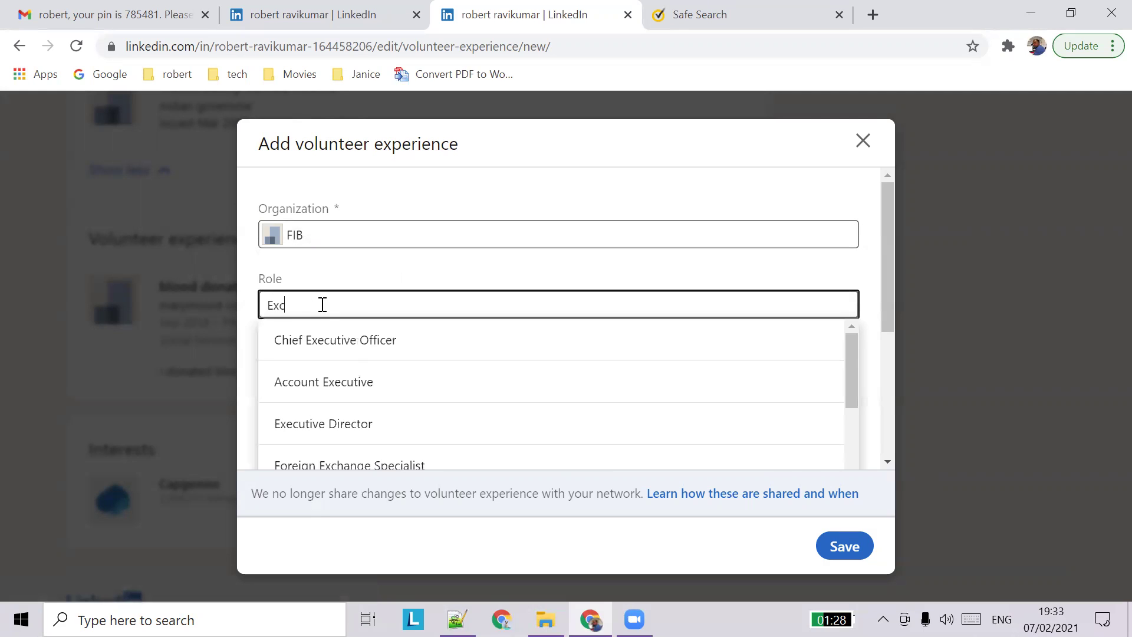
{"action": "key", "text": "BackSpace"}
{"action": "key", "text": "BackSpace"}
{"action": "type", "text": "excel"}
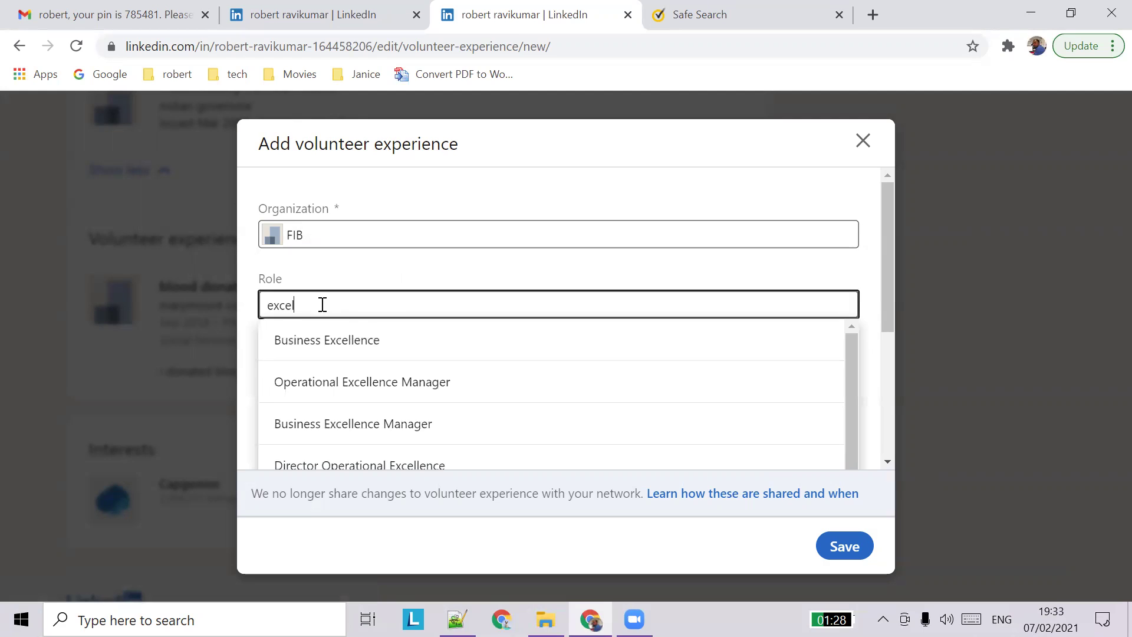
{"action": "type", "text": " te"}
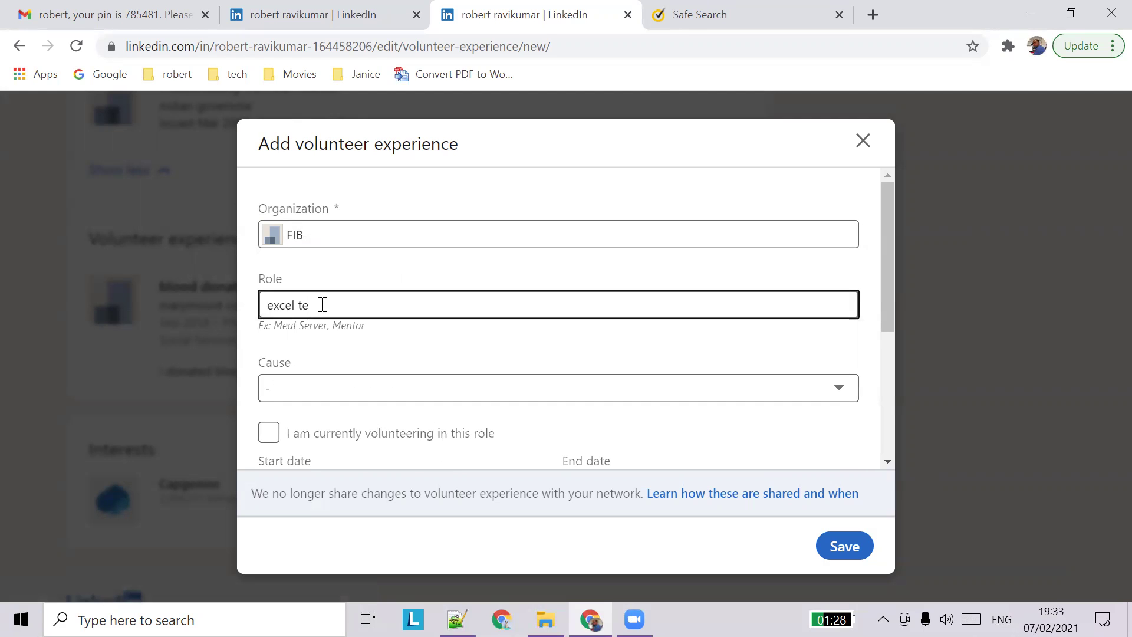
{"action": "key", "text": "BackSpace"}
{"action": "key", "text": "BackSpace"}
{"action": "key", "text": "BackSpace"}
{"action": "key", "text": "BackSpace"}
{"action": "key", "text": "BackSpace"}
{"action": "key", "text": "BackSpace"}
{"action": "key", "text": "BackSpace"}
{"action": "type", "text": "basic computer"}
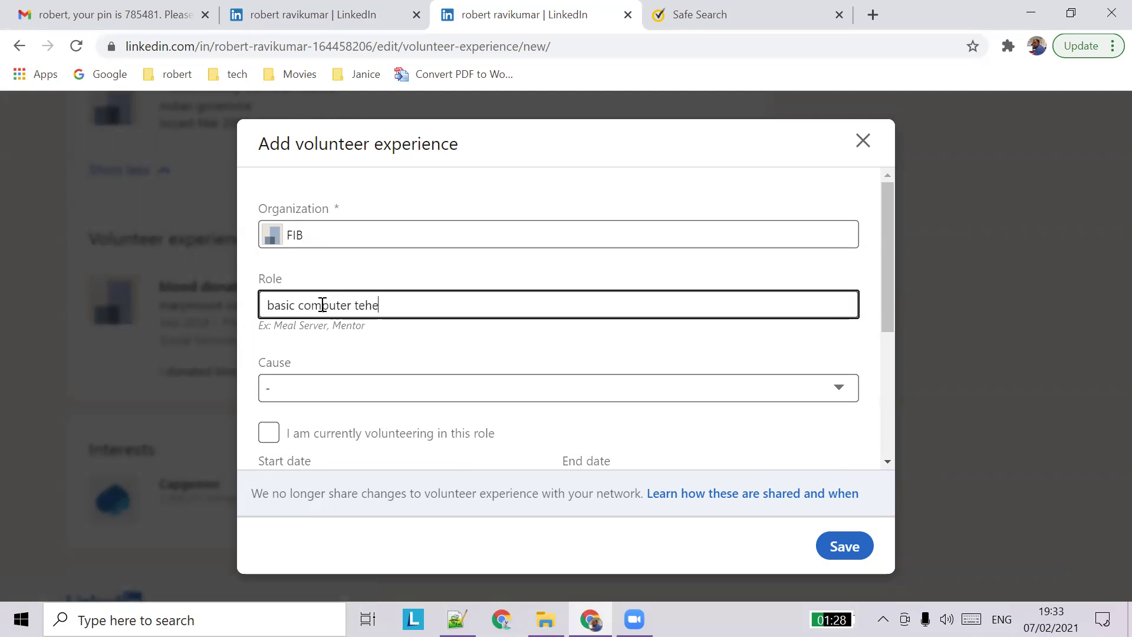
{"action": "key", "text": "BackSpace"}
{"action": "key", "text": "BackSpace"}
{"action": "key", "text": "BackSpace"}
{"action": "type", "text": "acher"}
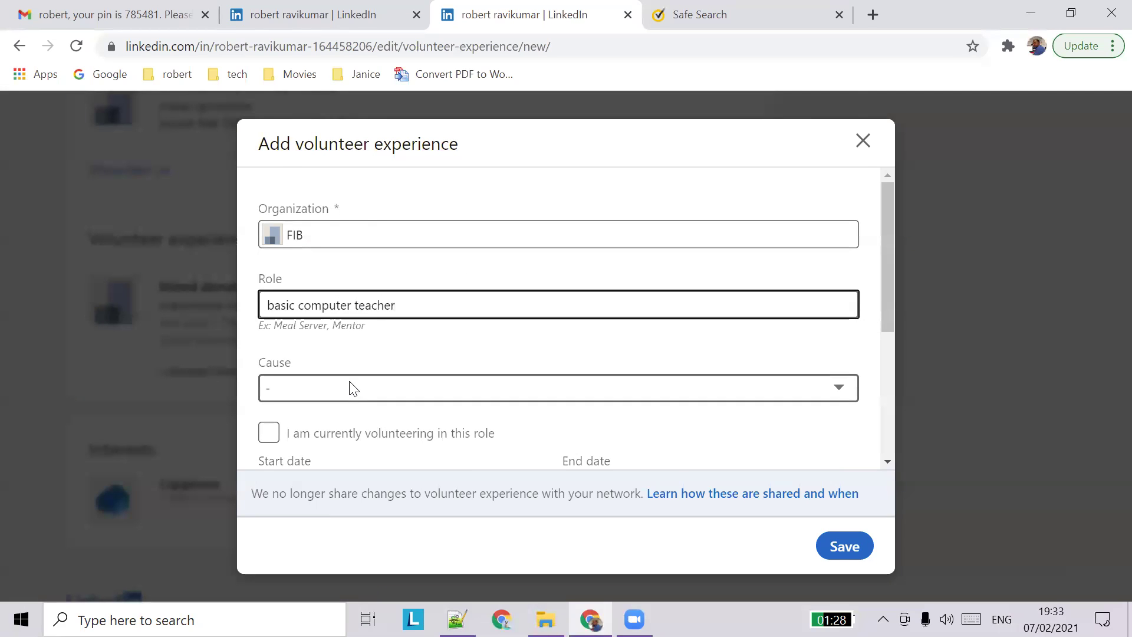
{"action": "left_click", "coordinate": [353, 387]}
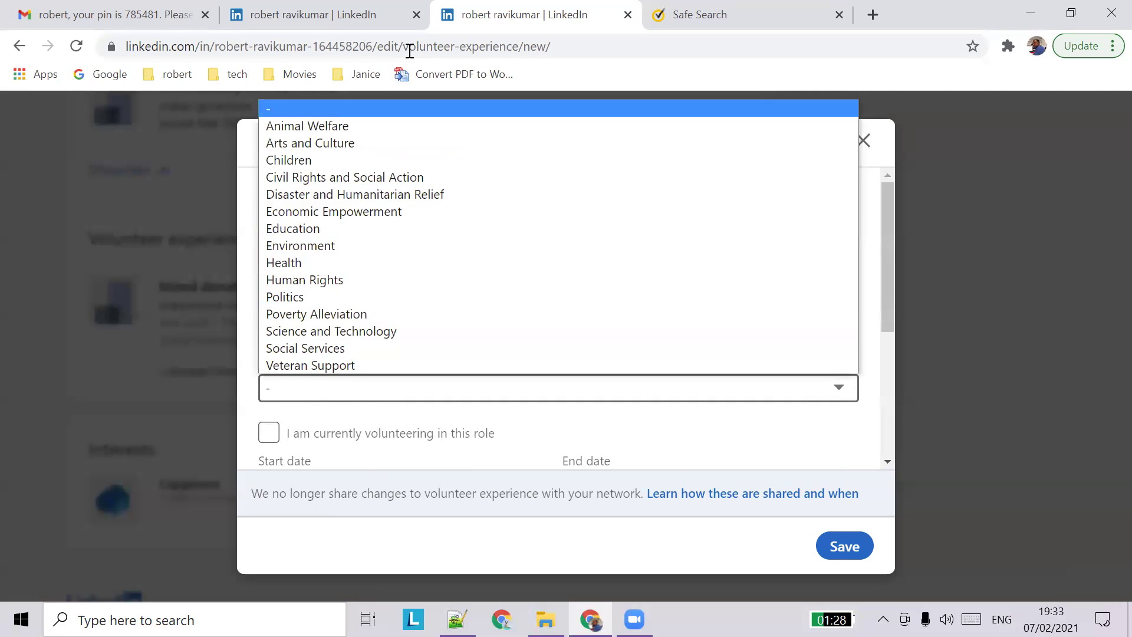
{"action": "left_click", "coordinate": [386, 212]}
- Mark the teaching role as currently ongoing and set its start date to October 2020
{"action": "scroll", "coordinate": [417, 410], "scroll_direction": "down", "scroll_amount": 3}
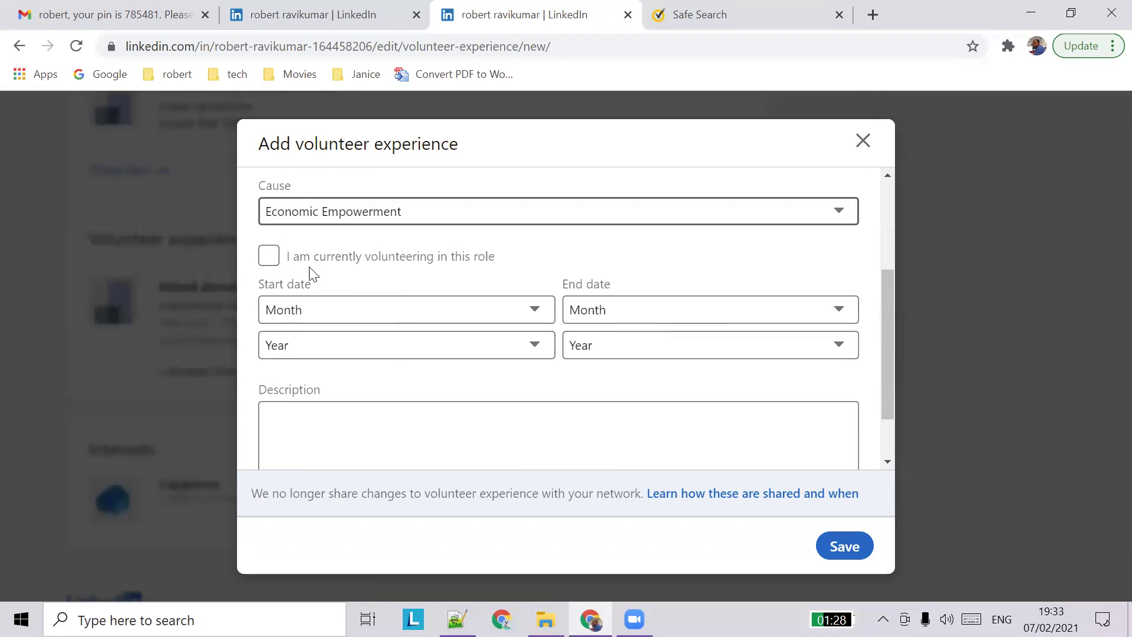
{"action": "left_click", "coordinate": [281, 260]}
{"action": "left_click", "coordinate": [477, 315]}
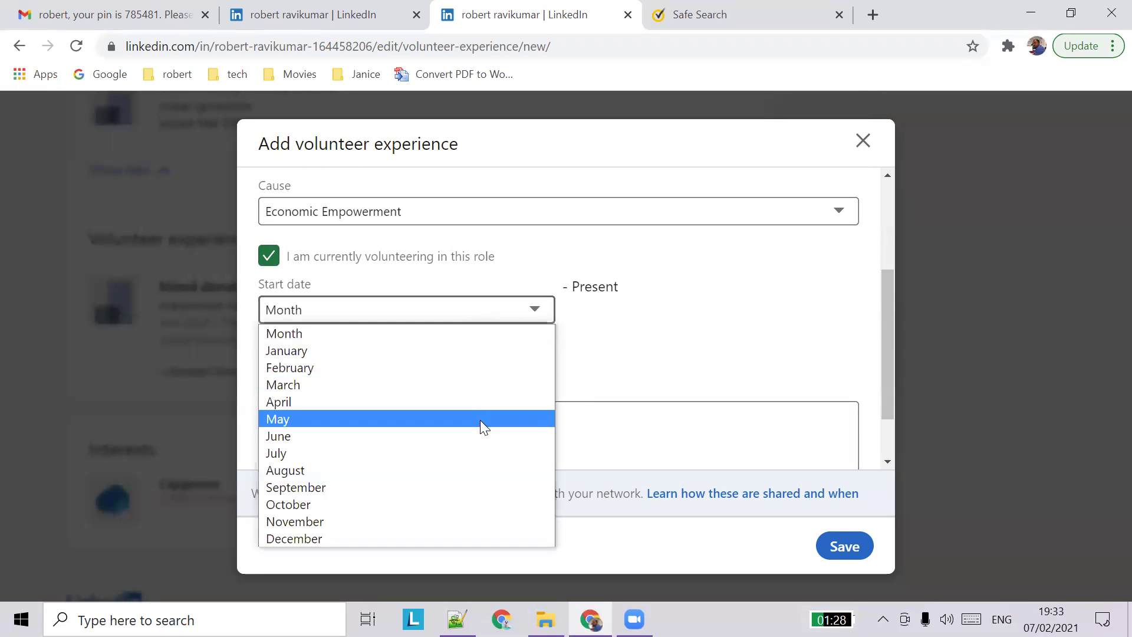
{"action": "left_click", "coordinate": [469, 501]}
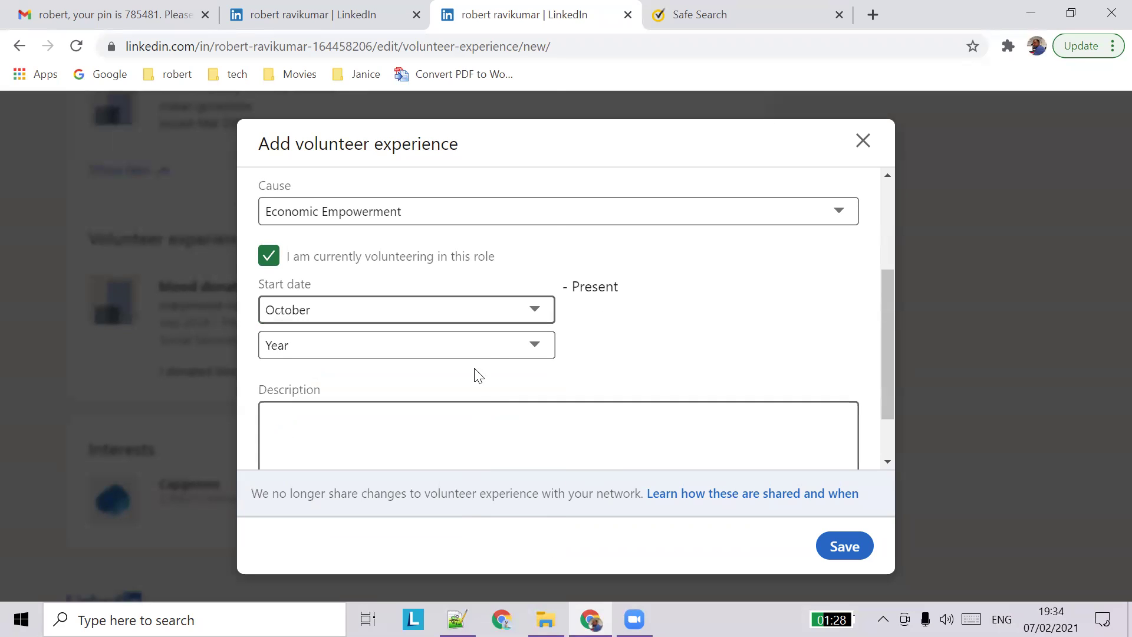
{"action": "left_click", "coordinate": [492, 342]}
{"action": "left_click", "coordinate": [470, 35]}
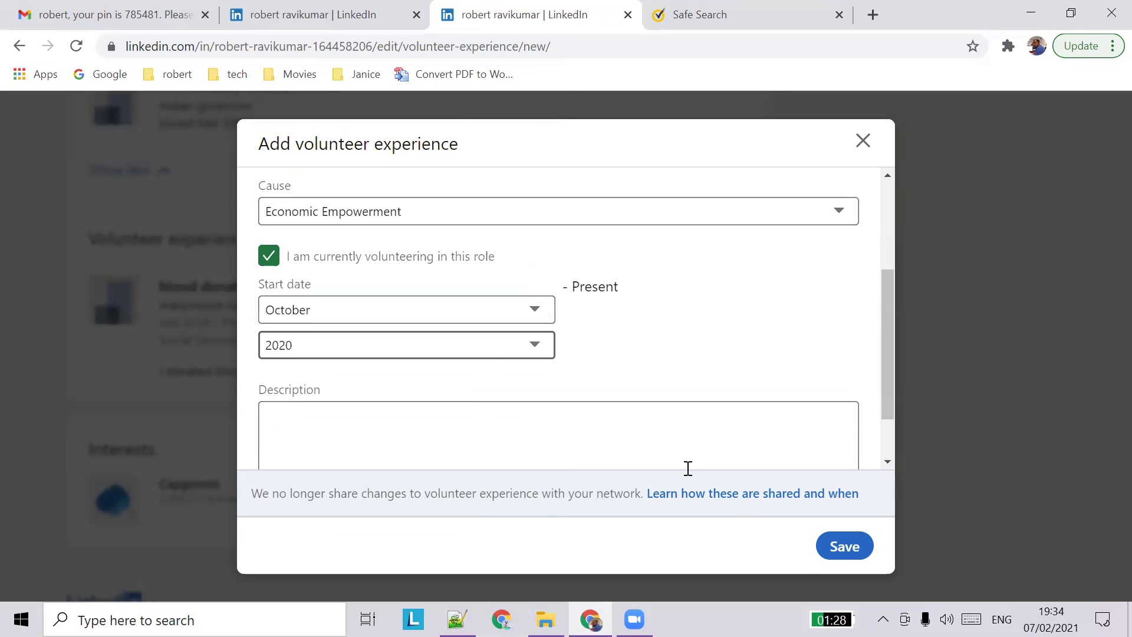
- Describe the teaching role as "I am teaching basic computer class" and save the volunteer experience
{"action": "left_click", "coordinate": [562, 408]}
{"action": "type", "text": "I am teching basic compu"}
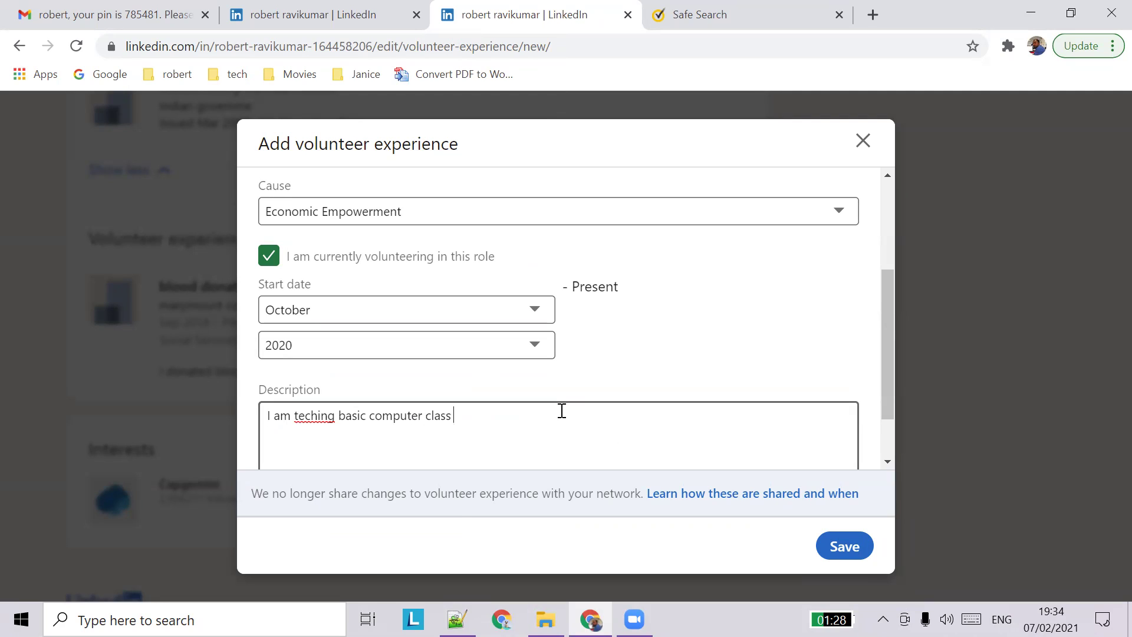
{"action": "type", "text": "ter class "}
{"action": "type", "text": "a"}
{"action": "scroll", "coordinate": [799, 449], "scroll_direction": "down", "scroll_amount": 1}
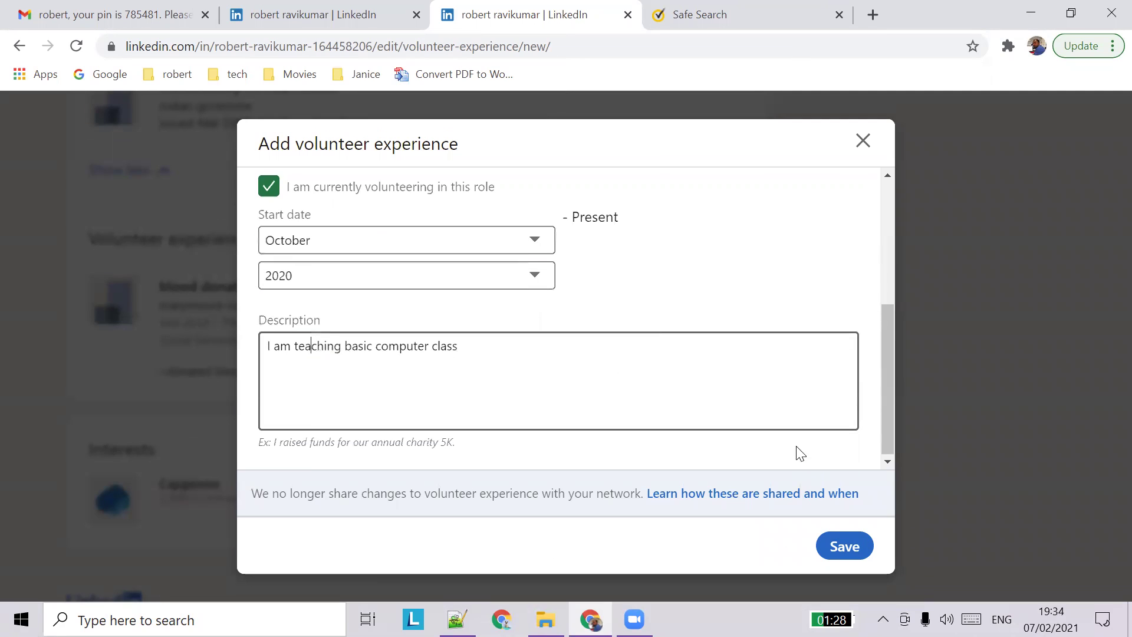
{"action": "left_click", "coordinate": [846, 546]}
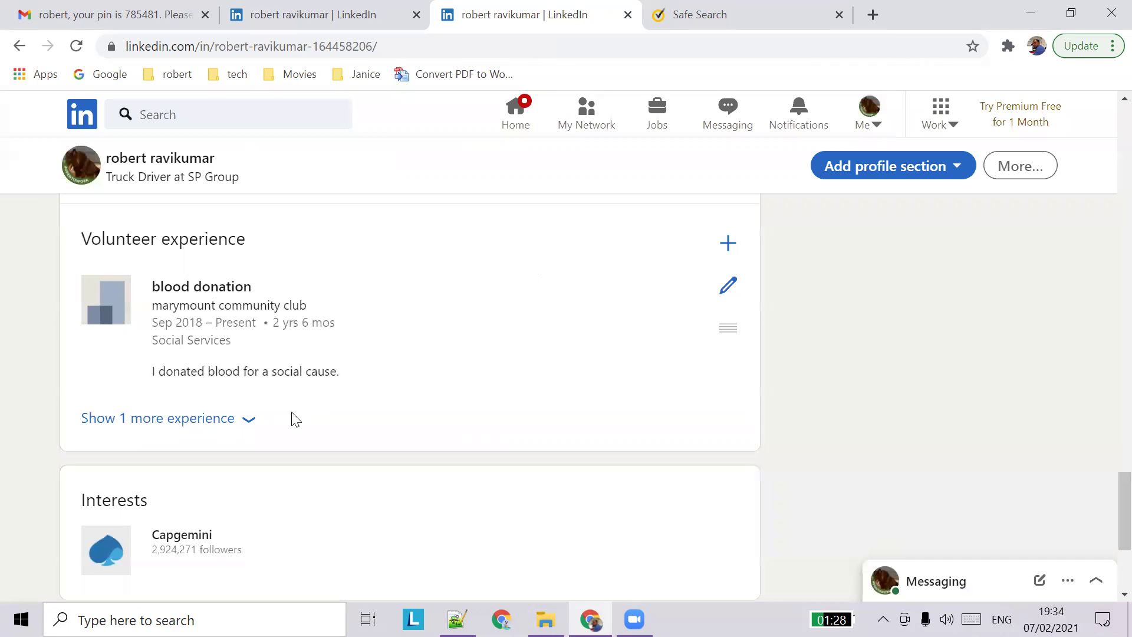
- Expand the Volunteer experience section to review all of its entries
{"action": "left_click", "coordinate": [251, 420]}
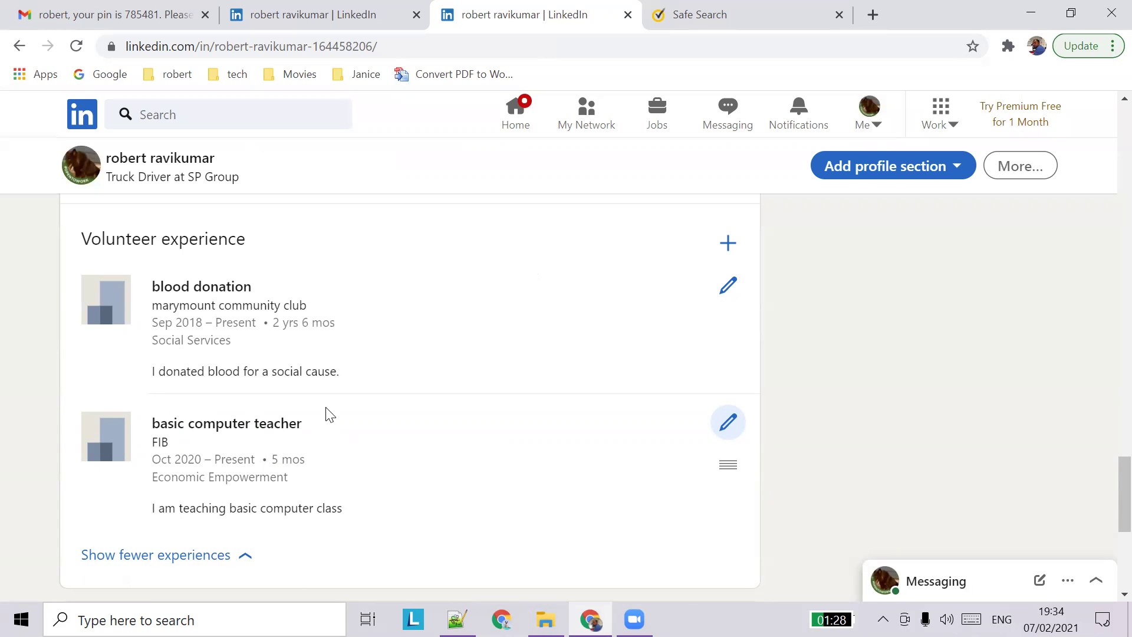
{"action": "scroll", "coordinate": [313, 382], "scroll_direction": "down", "scroll_amount": 4}
{"action": "scroll", "coordinate": [313, 379], "scroll_direction": "up", "scroll_amount": 20}
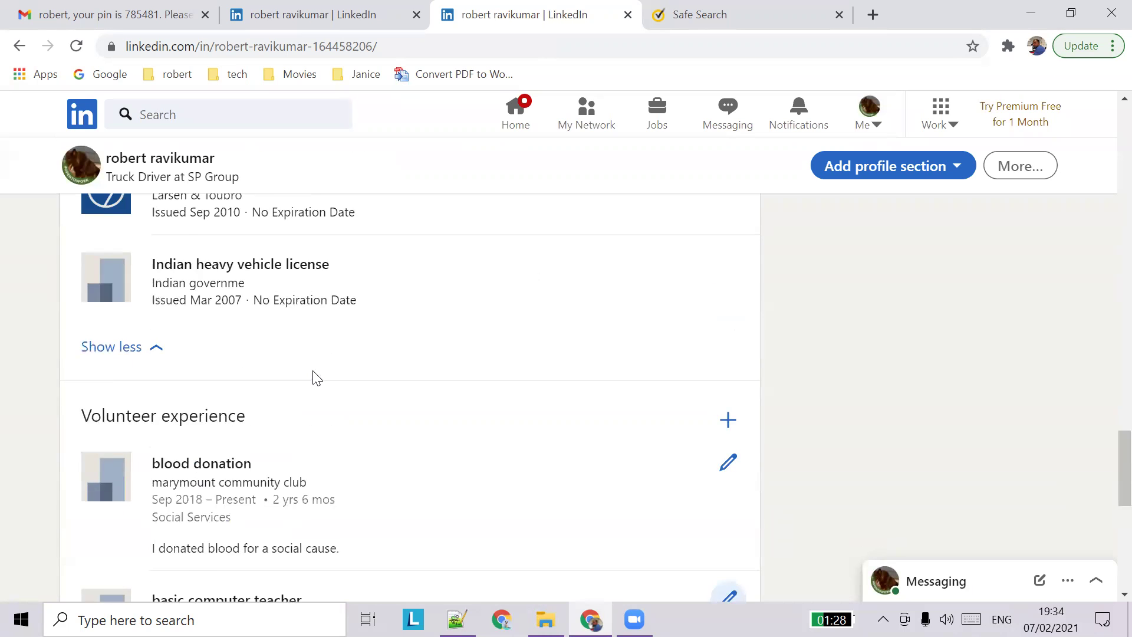
- Check the profile strength level and its explanation, and reload the profile page
{"action": "scroll", "coordinate": [313, 376], "scroll_direction": "up", "scroll_amount": 8}
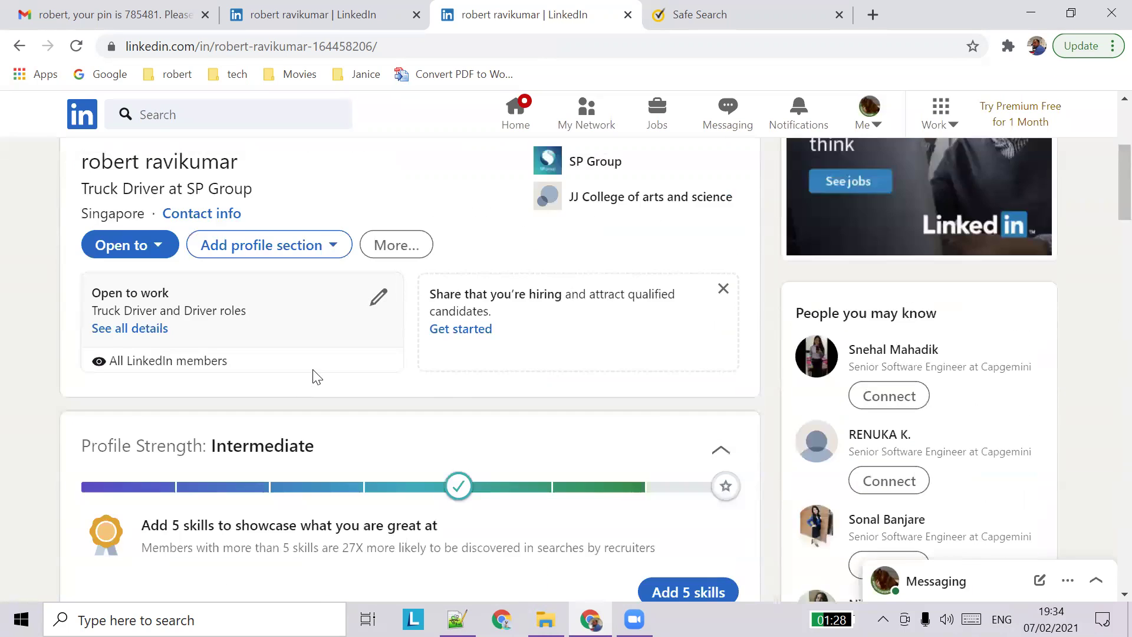
{"action": "scroll", "coordinate": [639, 517], "scroll_direction": "down", "scroll_amount": 1}
{"action": "scroll", "coordinate": [468, 551], "scroll_direction": "down", "scroll_amount": 4}
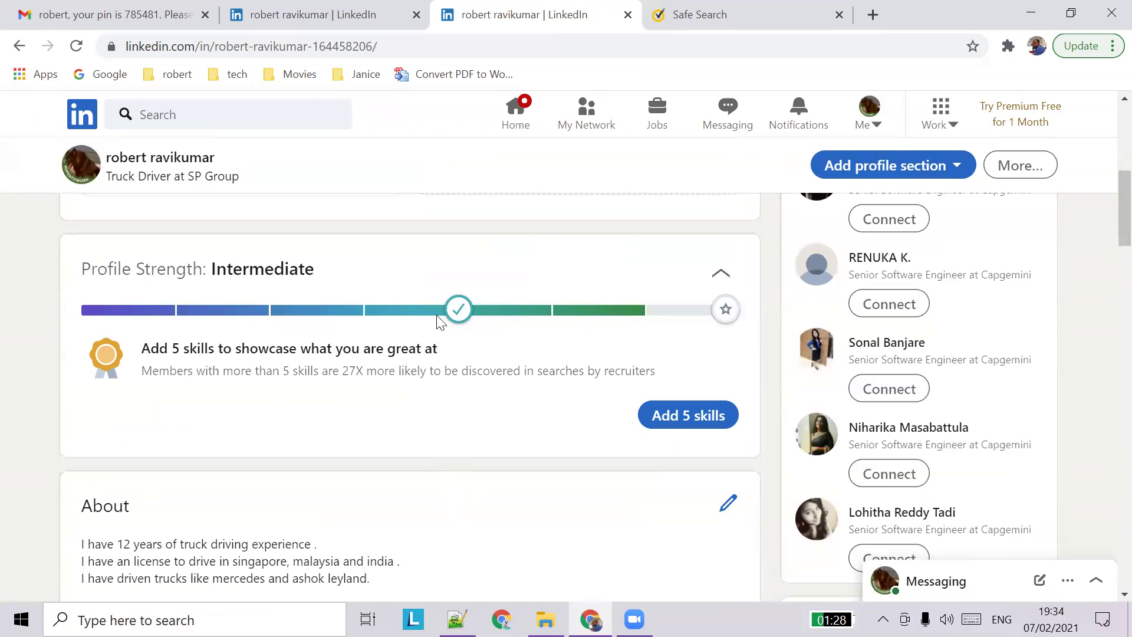
{"action": "mouse_move", "coordinate": [460, 313]}
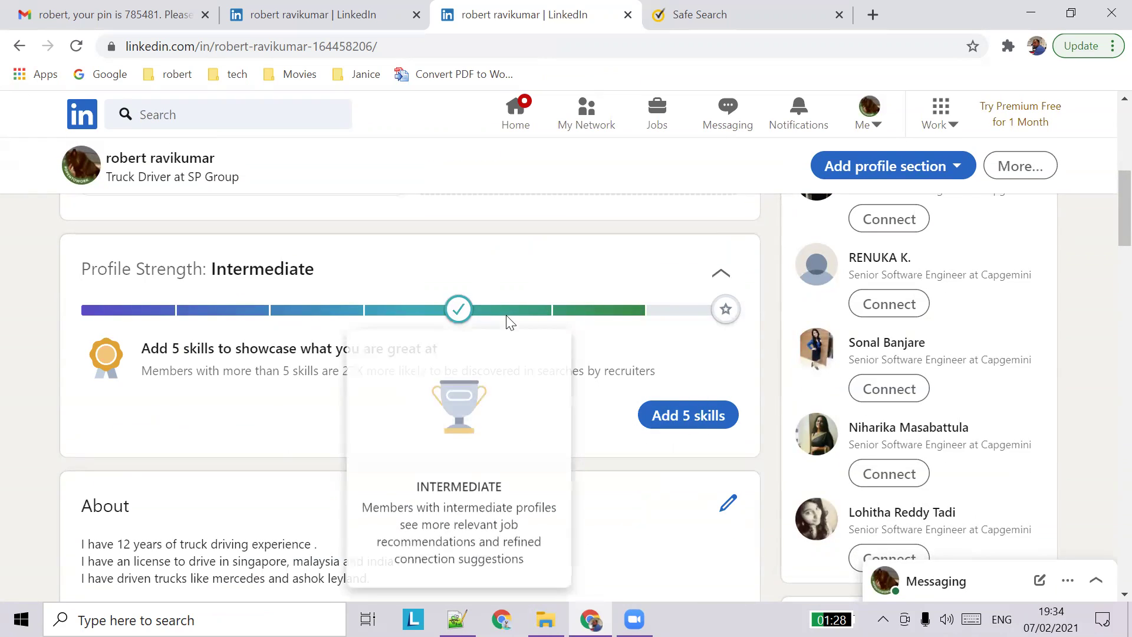
{"action": "left_click", "coordinate": [76, 46]}
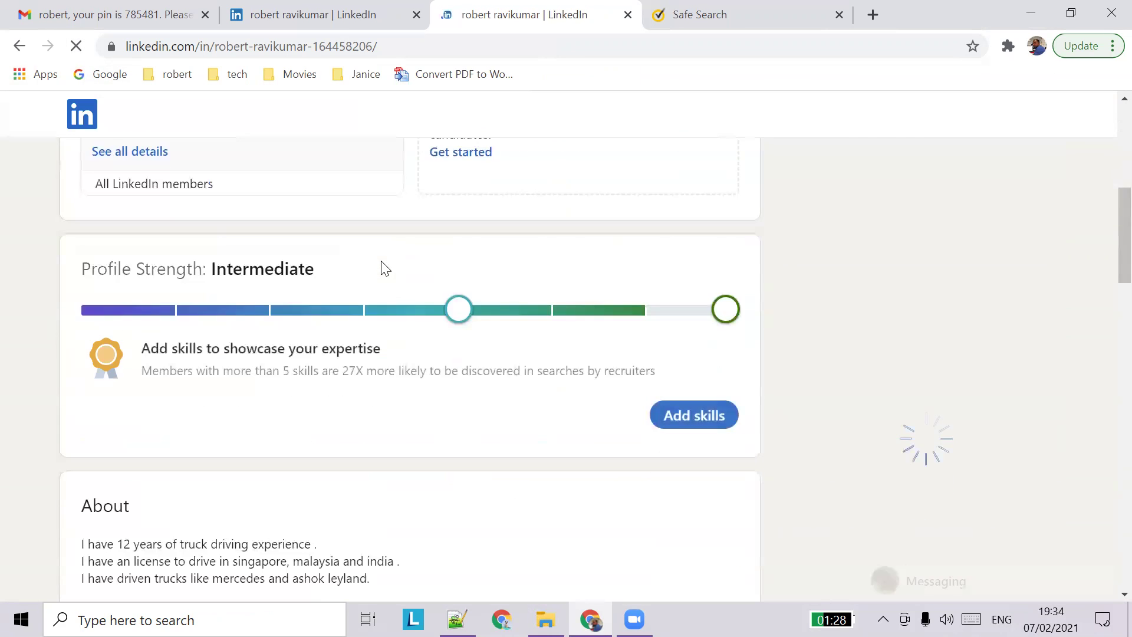
{"action": "scroll", "coordinate": [384, 264], "scroll_direction": "up", "scroll_amount": 5}
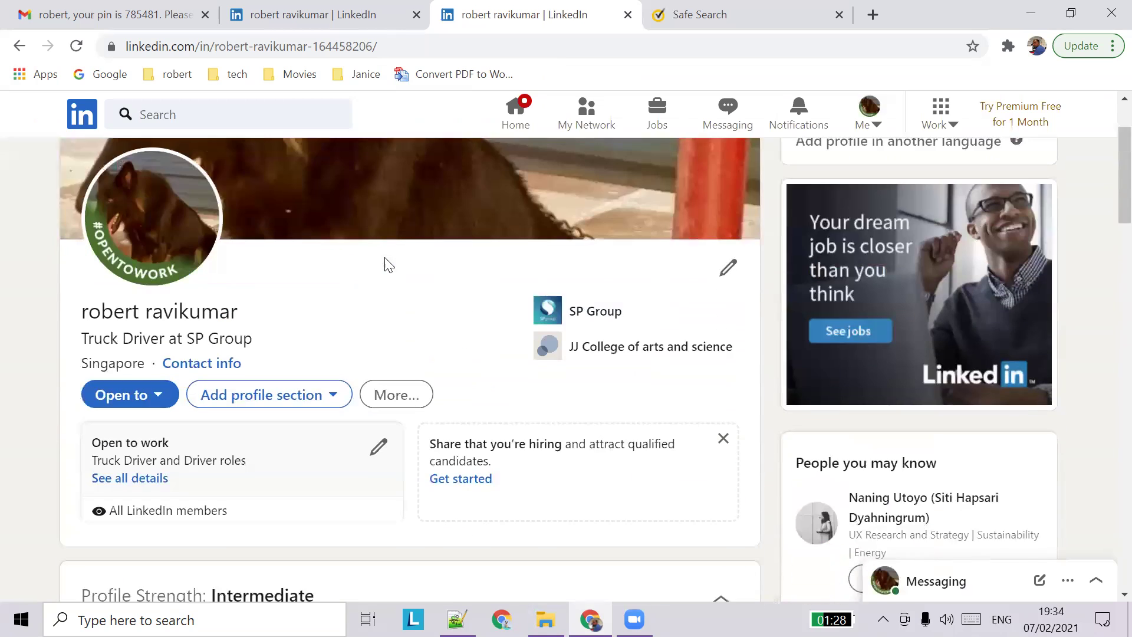
- Open the form for adding skills to the profile
{"action": "left_click", "coordinate": [274, 422]}
{"action": "scroll", "coordinate": [280, 423], "scroll_direction": "down", "scroll_amount": 3}
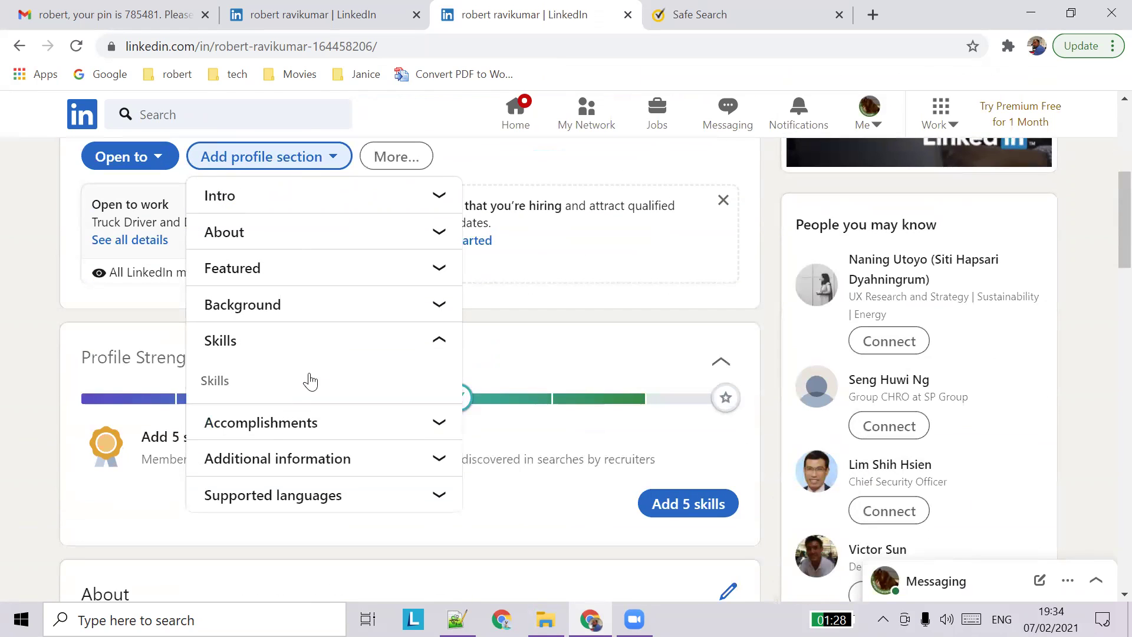
{"action": "left_click", "coordinate": [370, 303]}
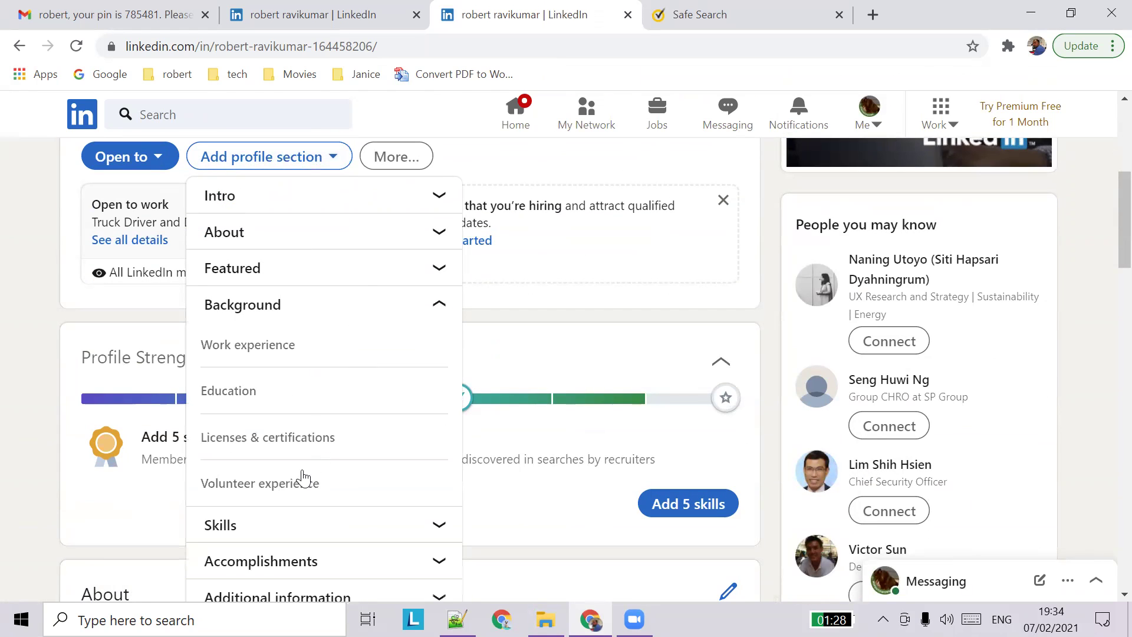
{"action": "left_click", "coordinate": [335, 532]}
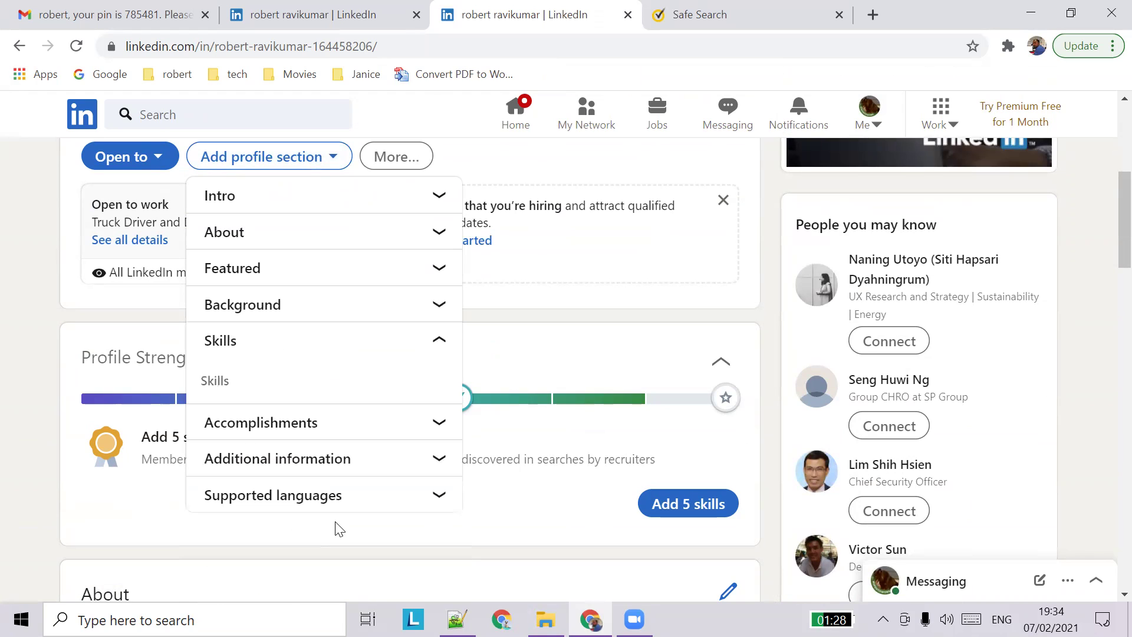
{"action": "left_click", "coordinate": [215, 381]}
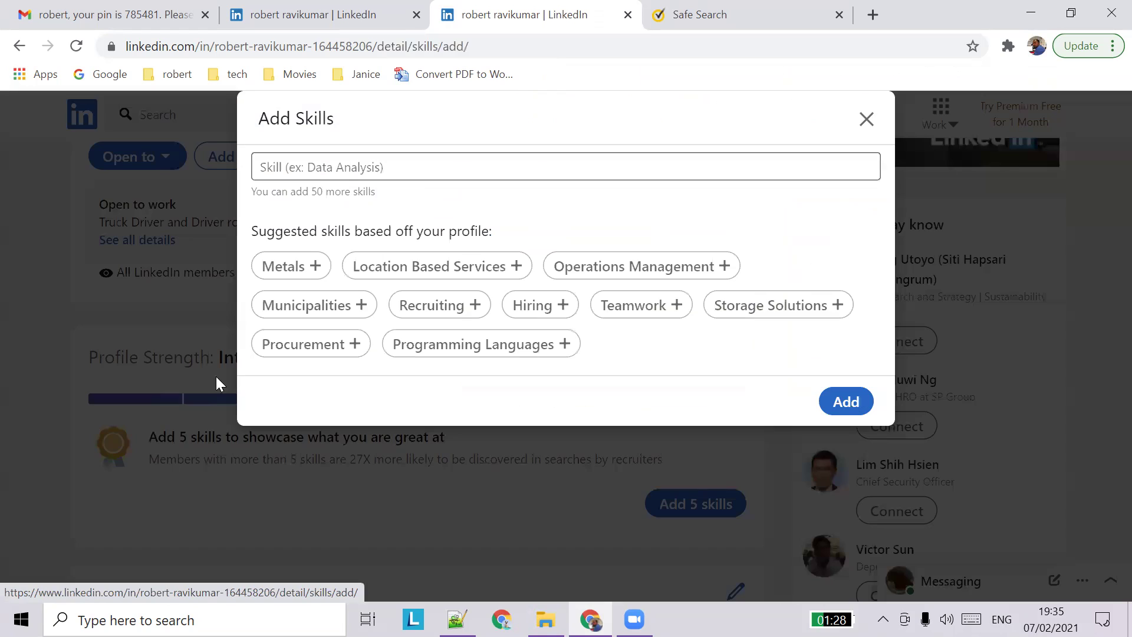
- Enter Truck Driving as the first skill, picking it from the suggestions
{"action": "left_click", "coordinate": [356, 169]}
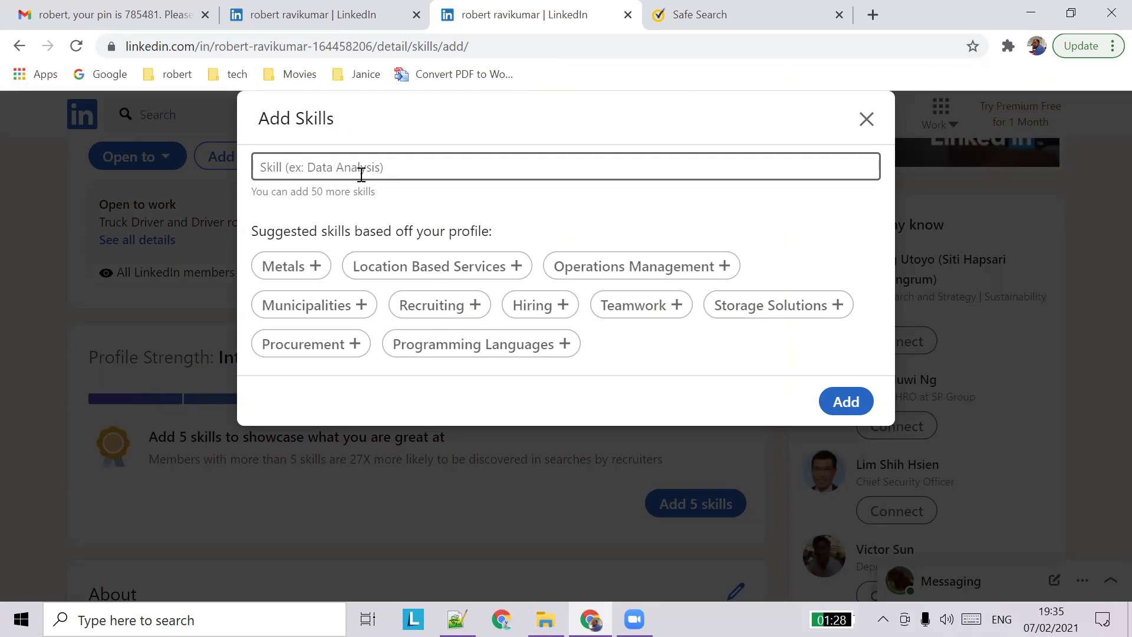
{"action": "type", "text": "truck"}
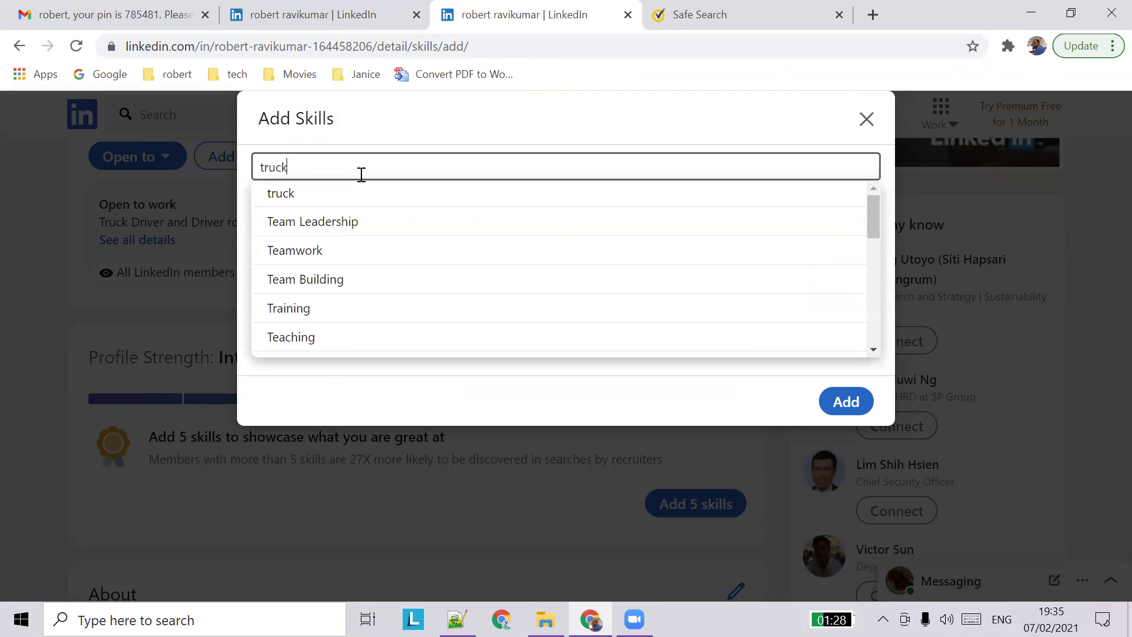
{"action": "type", "text": " div"}
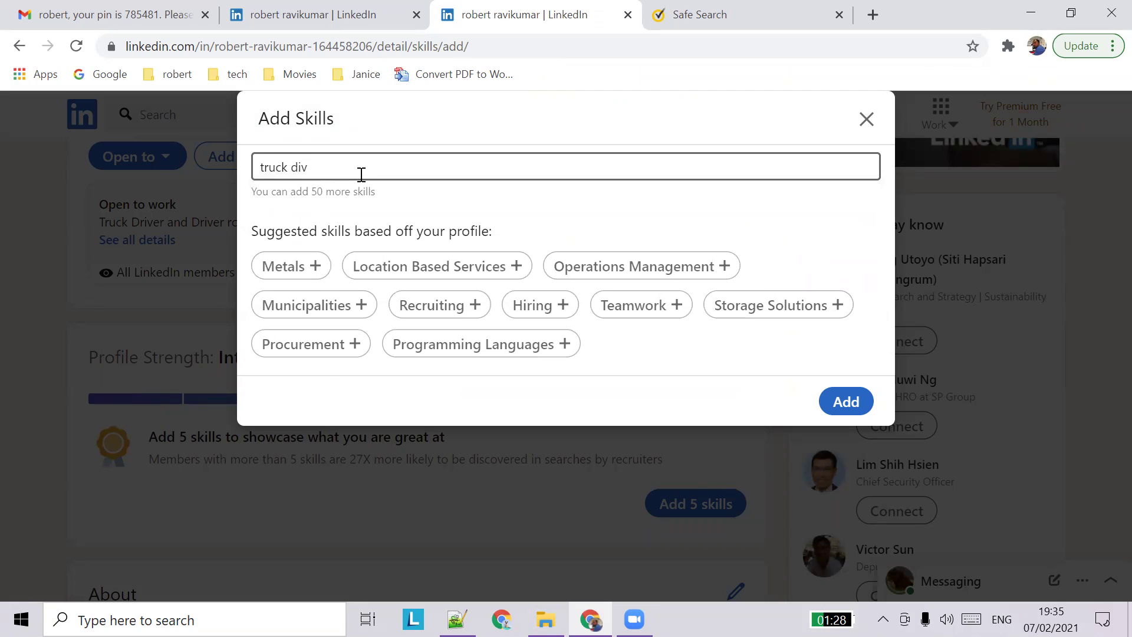
{"action": "type", "text": "rivin"}
{"action": "key", "text": "Down"}
{"action": "key", "text": "Return"}
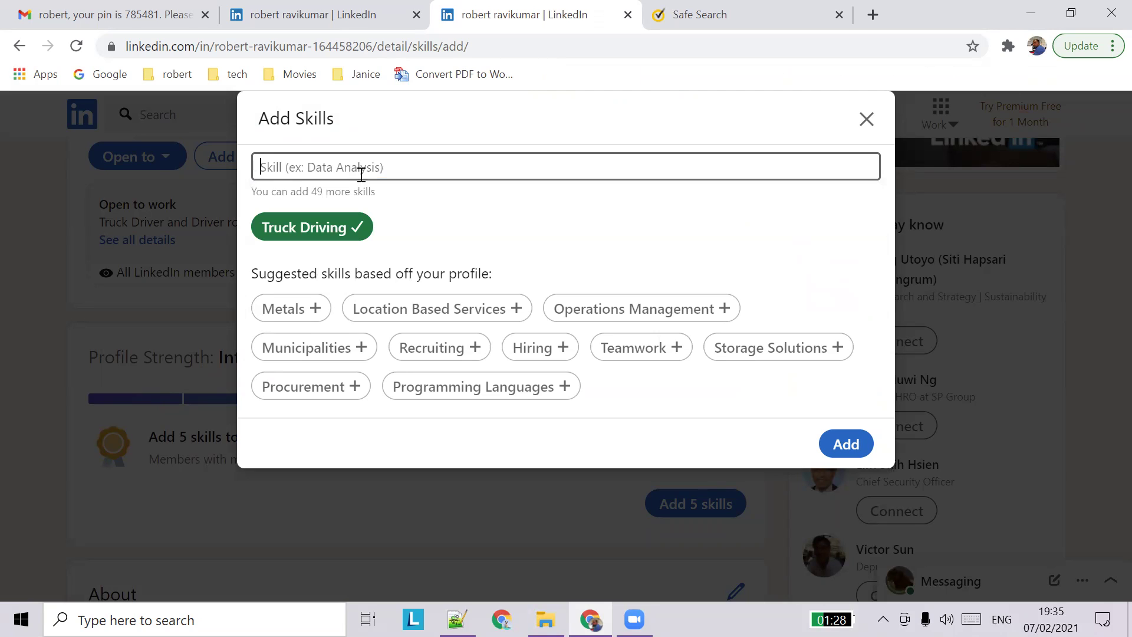
- Add Mechanics to the skills, discarding the truck mechanic wording and picking the suggested match
{"action": "type", "text": "trcuk"}
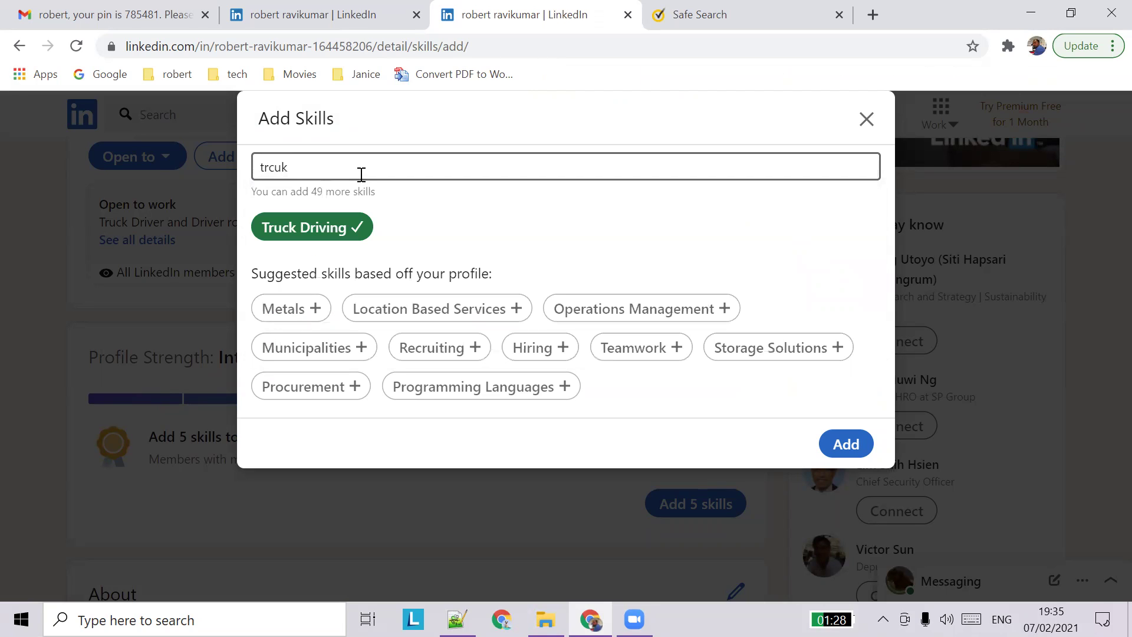
{"action": "type", "text": "uck mech"}
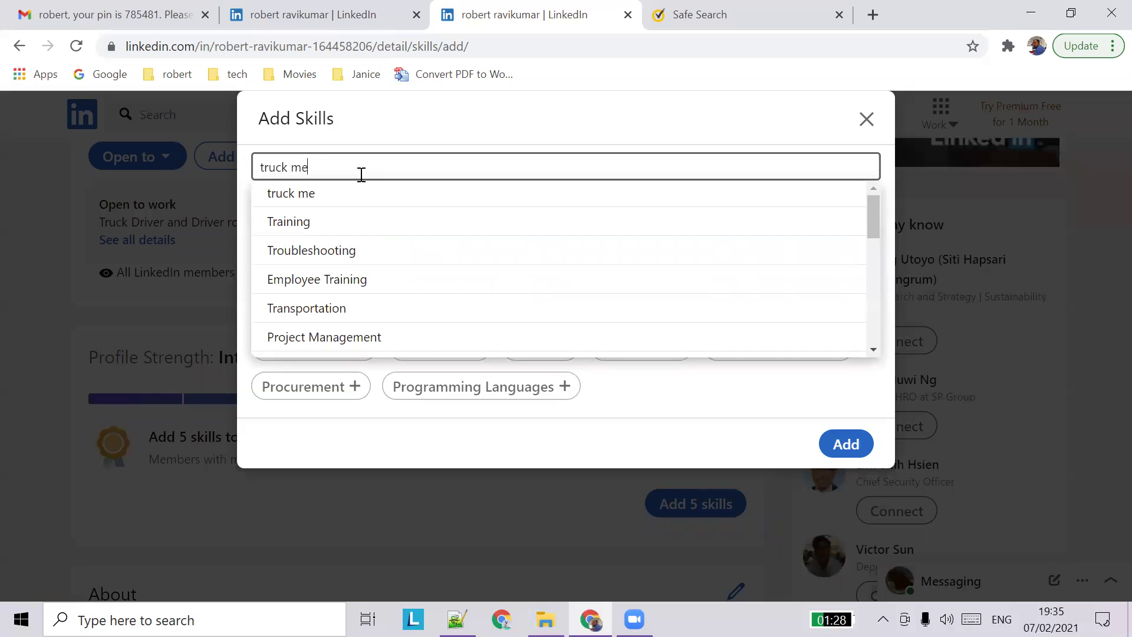
{"action": "key", "text": "BackSpace"}
{"action": "key", "text": "BackSpace"}
{"action": "key", "text": "BackSpace"}
{"action": "key", "text": "BackSpace"}
{"action": "key", "text": "BackSpace"}
{"action": "key", "text": "BackSpace"}
{"action": "key", "text": "BackSpace"}
{"action": "key", "text": "BackSpace"}
{"action": "key", "text": "BackSpace"}
{"action": "type", "text": "mechan"}
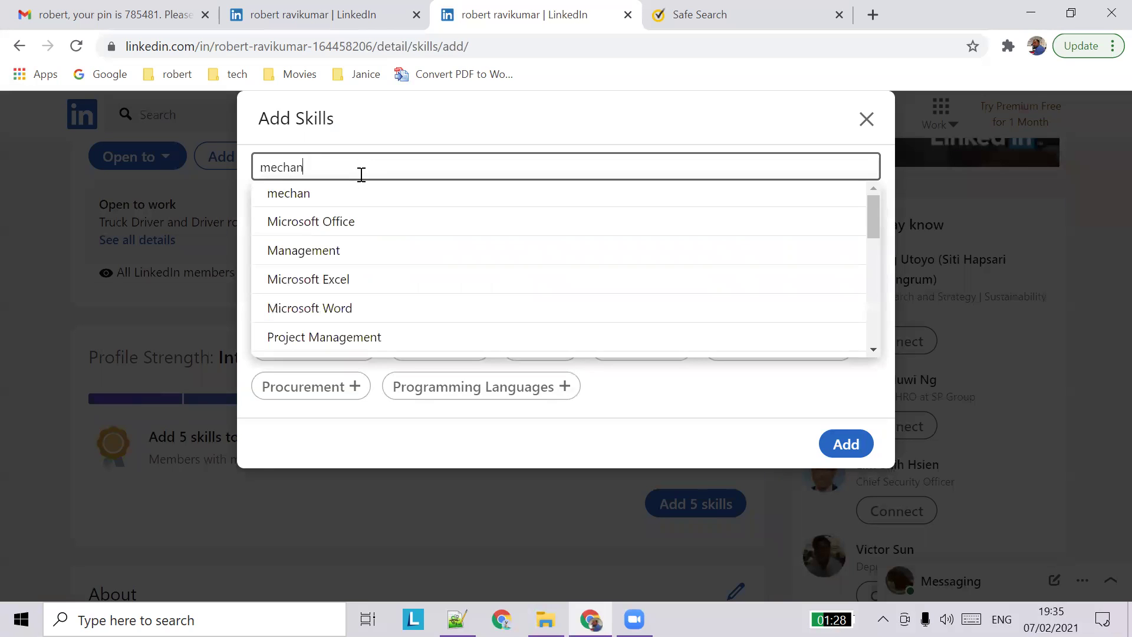
{"action": "key", "text": "Down"}
{"action": "key", "text": "Down"}
{"action": "key", "text": "Down"}
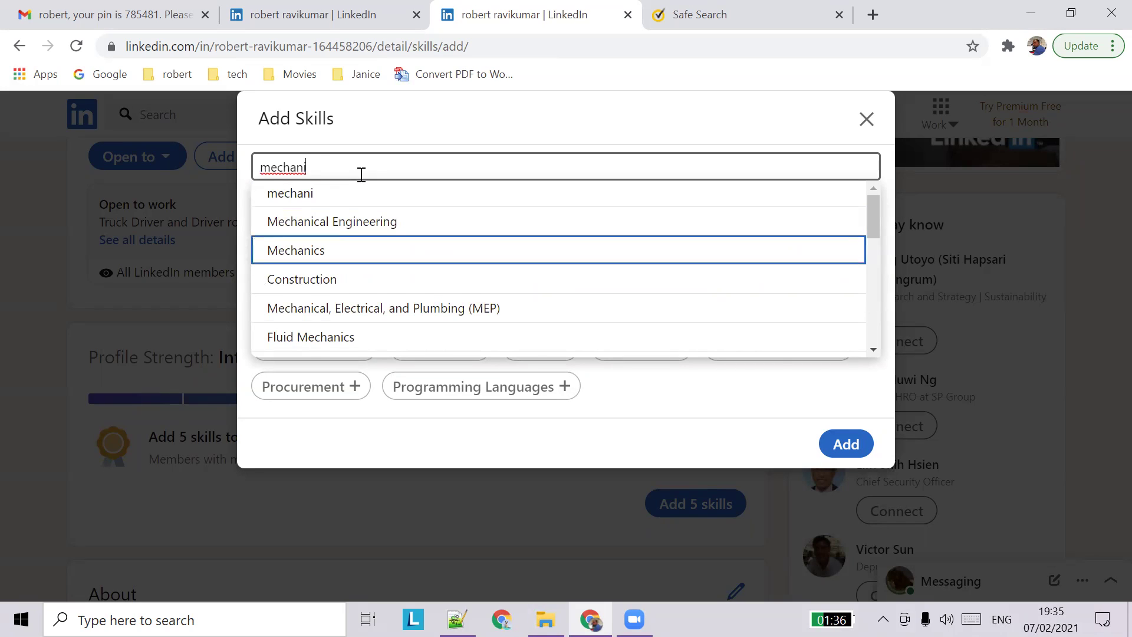
{"action": "key", "text": "Return"}
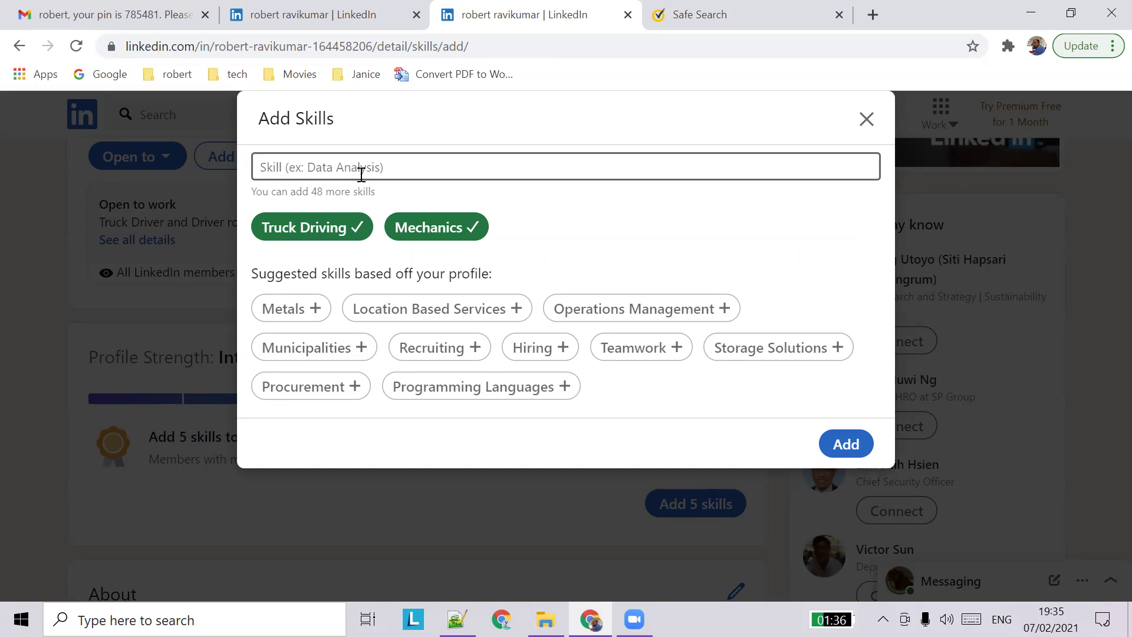
- Add the suggested Forklift Operation skill to the selection
{"action": "left_click_drag", "start_coordinate": [281, 192], "coordinate": [380, 192]}
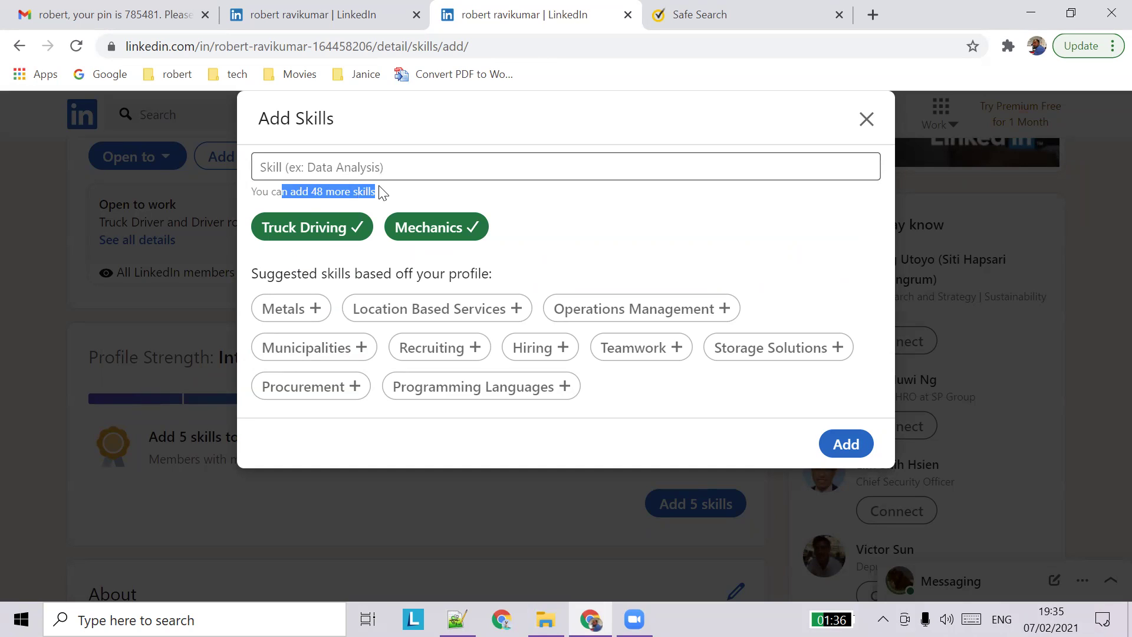
{"action": "left_click", "coordinate": [384, 157]}
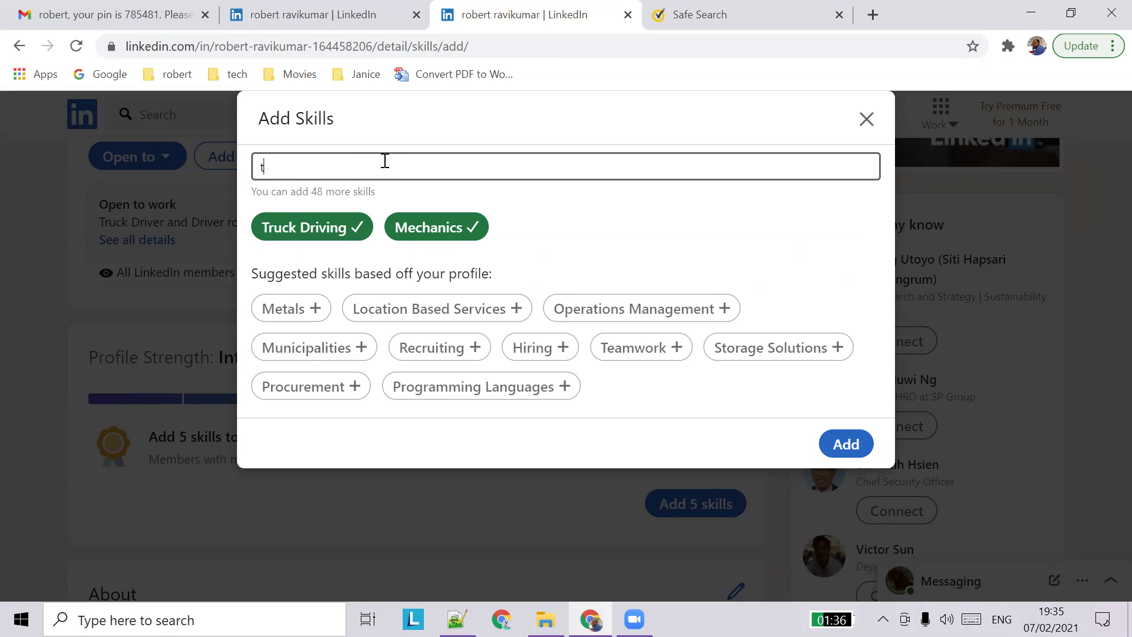
{"action": "type", "text": "forek"}
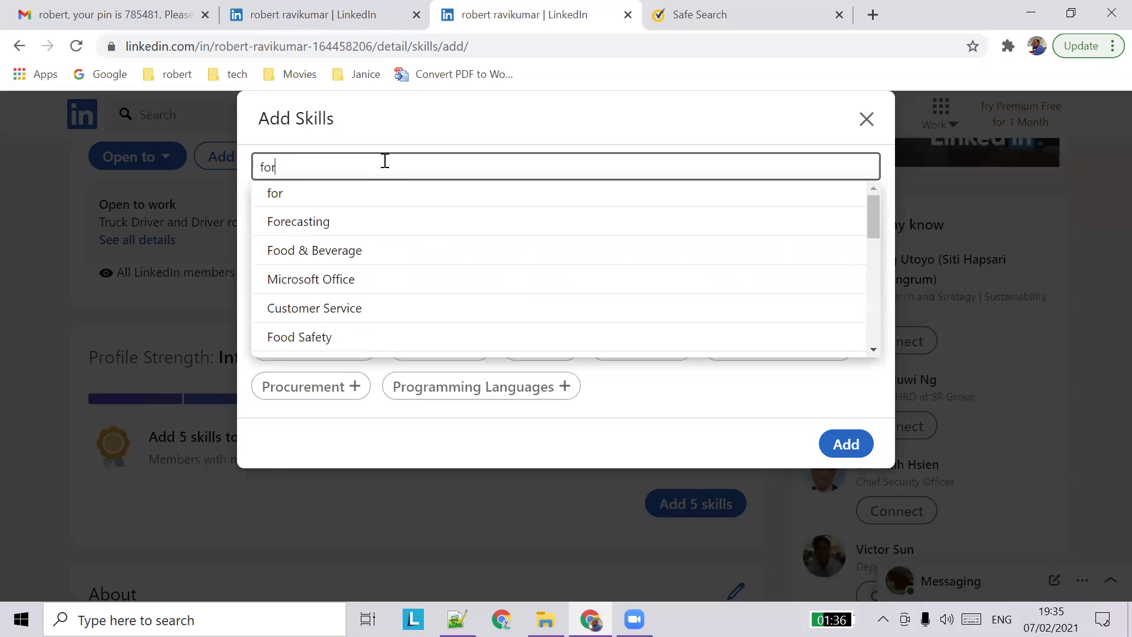
{"action": "key", "text": "BackSpace"}
{"action": "key", "text": "BackSpace"}
{"action": "type", "text": "kli"}
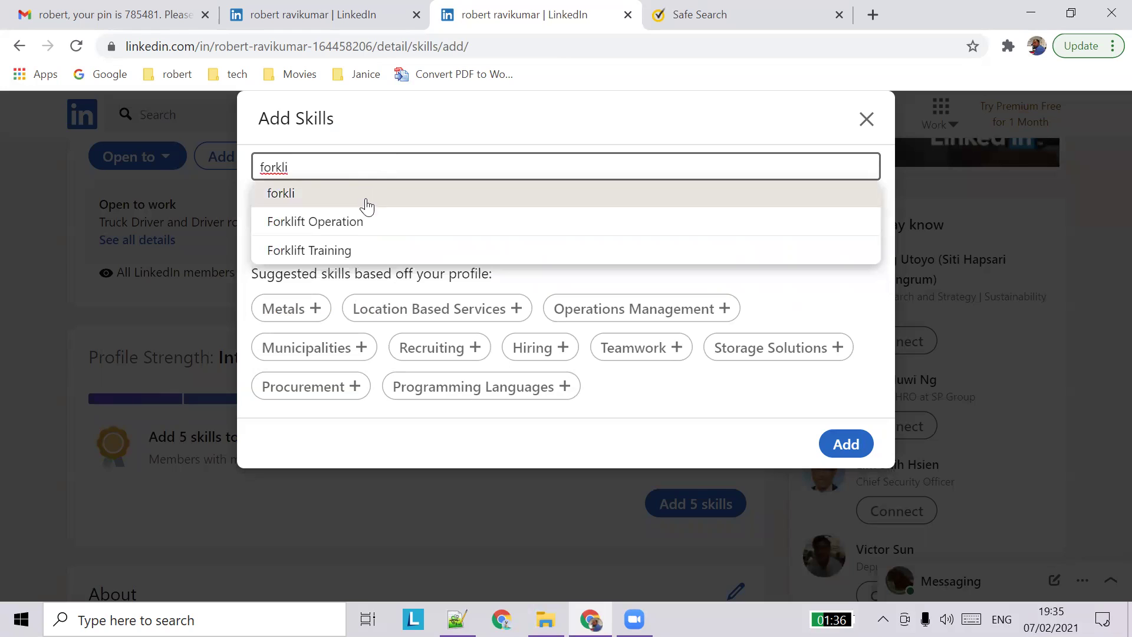
{"action": "left_click", "coordinate": [363, 227]}
- Include Forklift Training as another skill and save the selected skills to the profile
{"action": "type", "text": "f"}
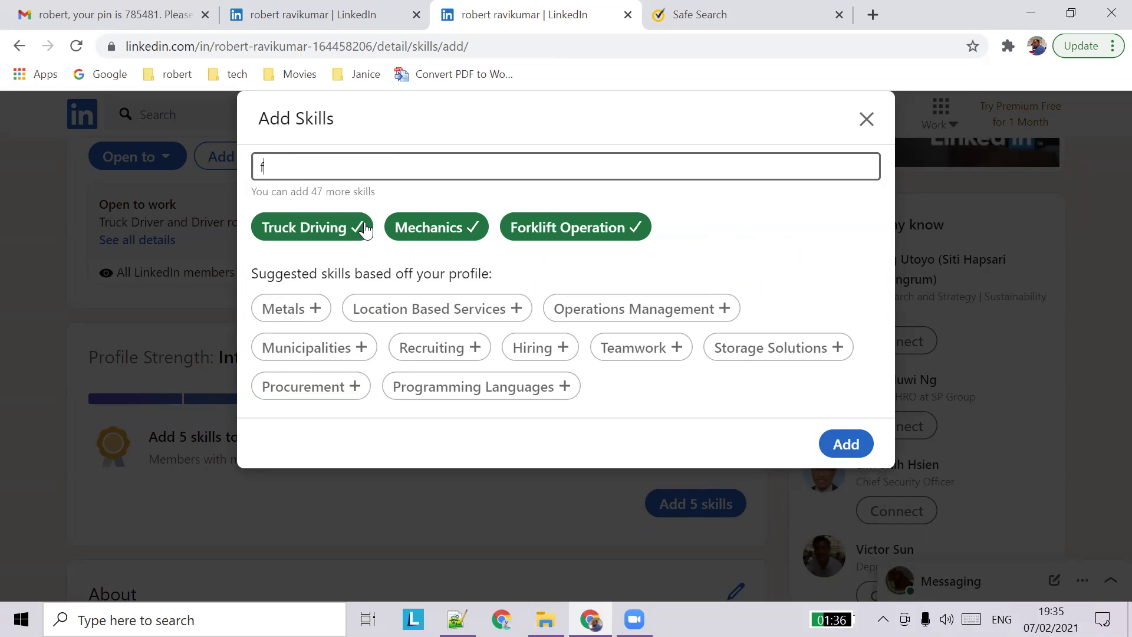
{"action": "type", "text": "orklift"}
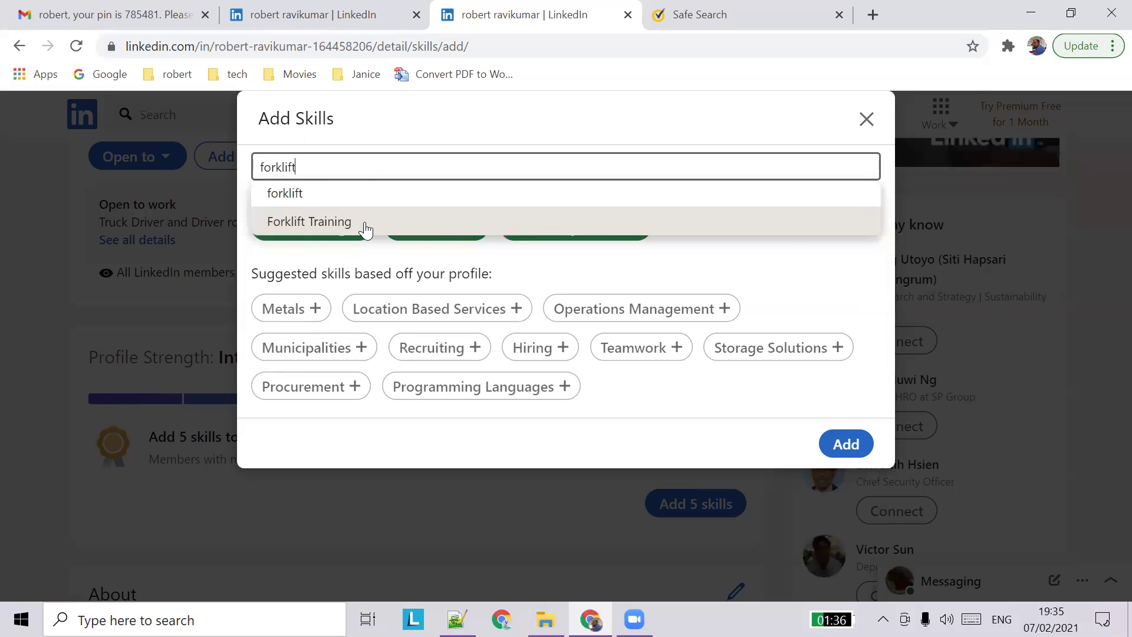
{"action": "left_click", "coordinate": [366, 224]}
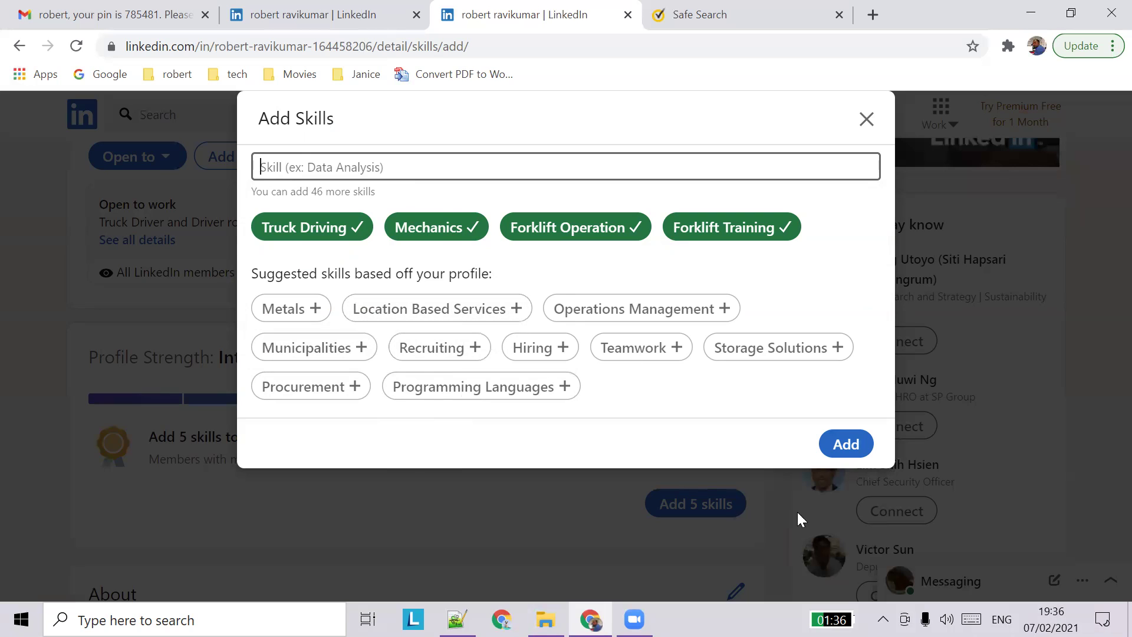
{"action": "left_click", "coordinate": [857, 449]}
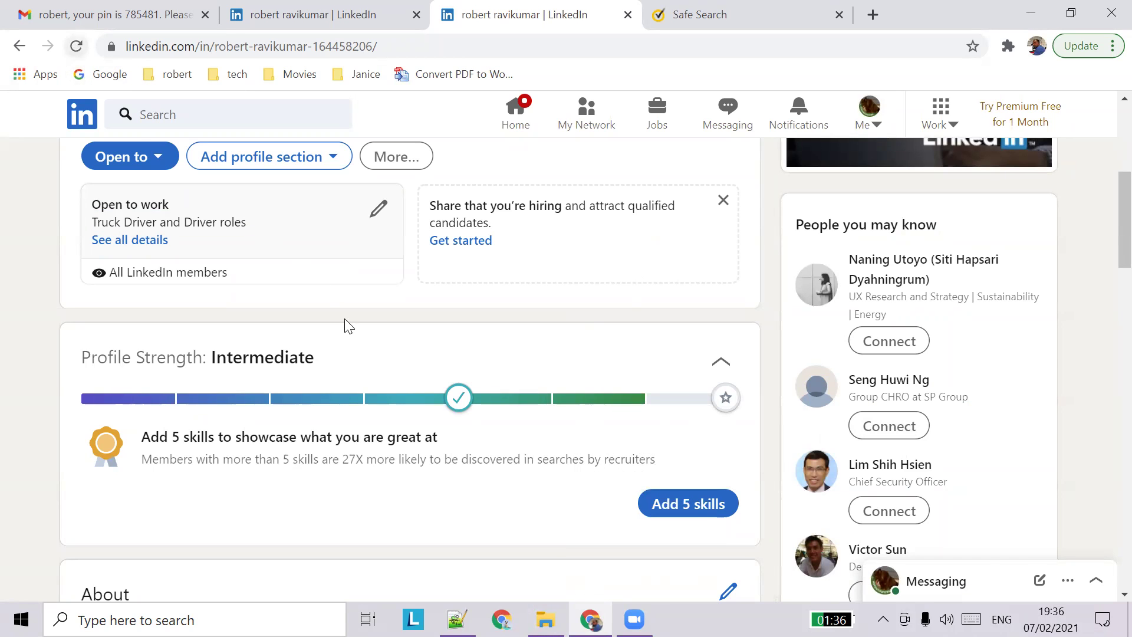
- Expand the Skills & endorsements section of the profile and review all the listed skills
{"action": "scroll", "coordinate": [348, 326], "scroll_direction": "down", "scroll_amount": 15}
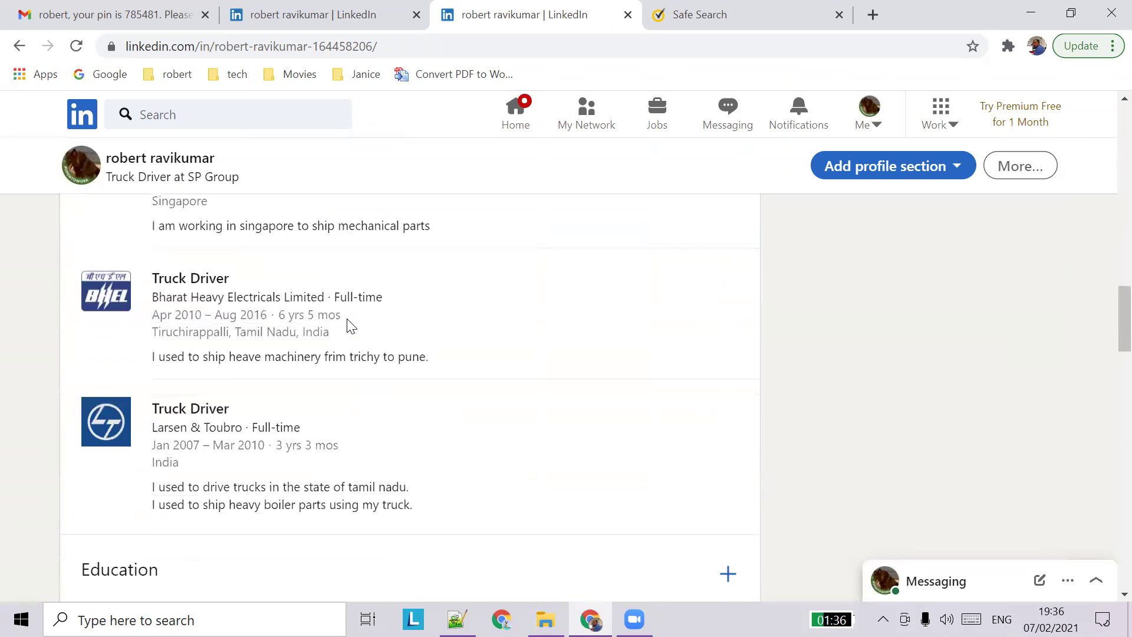
{"action": "scroll", "coordinate": [347, 325], "scroll_direction": "down", "scroll_amount": 15}
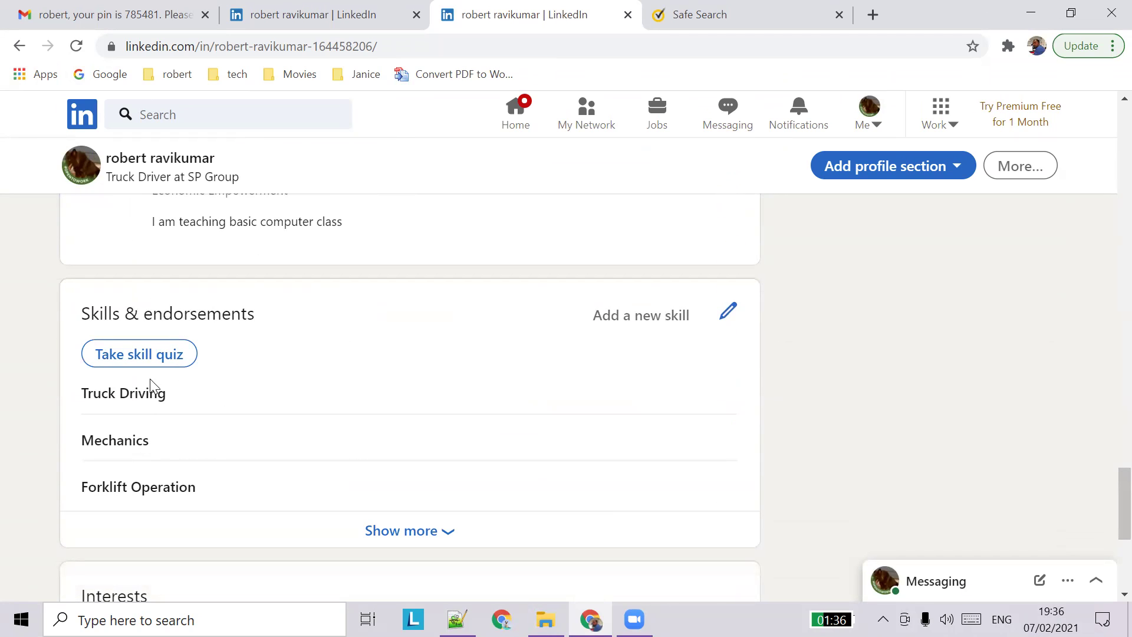
{"action": "left_click", "coordinate": [419, 542]}
{"action": "left_click_drag", "start_coordinate": [129, 271], "coordinate": [252, 289]}
{"action": "left_click", "coordinate": [494, 312]}
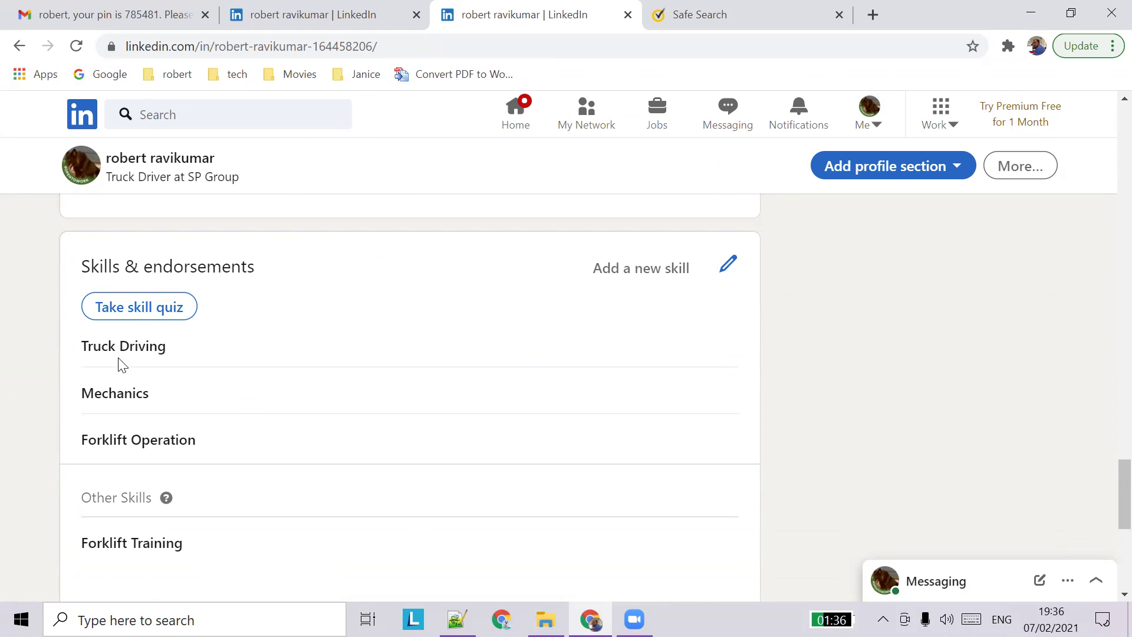
{"action": "left_click_drag", "start_coordinate": [88, 347], "coordinate": [203, 352]}
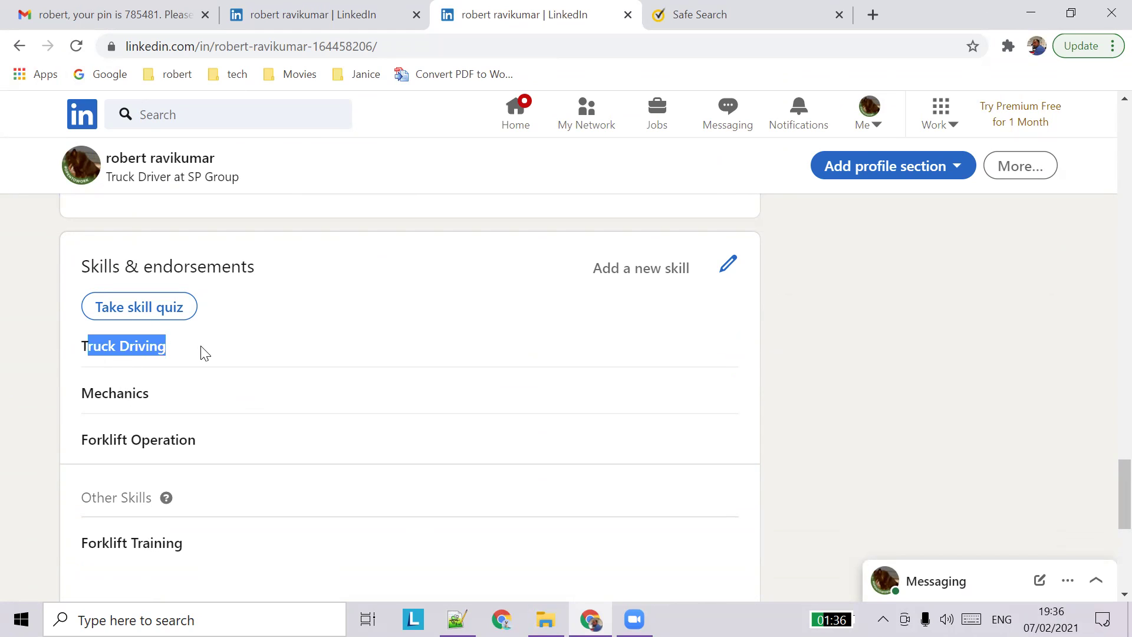
{"action": "scroll", "coordinate": [556, 379], "scroll_direction": "down", "scroll_amount": 1}
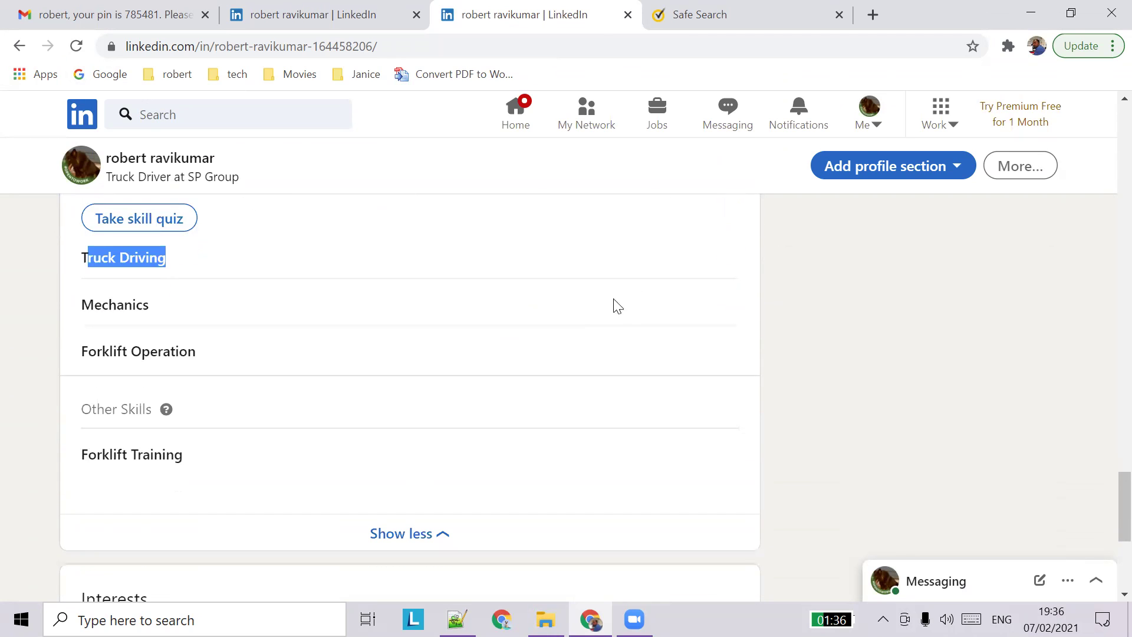
{"action": "scroll", "coordinate": [639, 282], "scroll_direction": "up", "scroll_amount": 1}
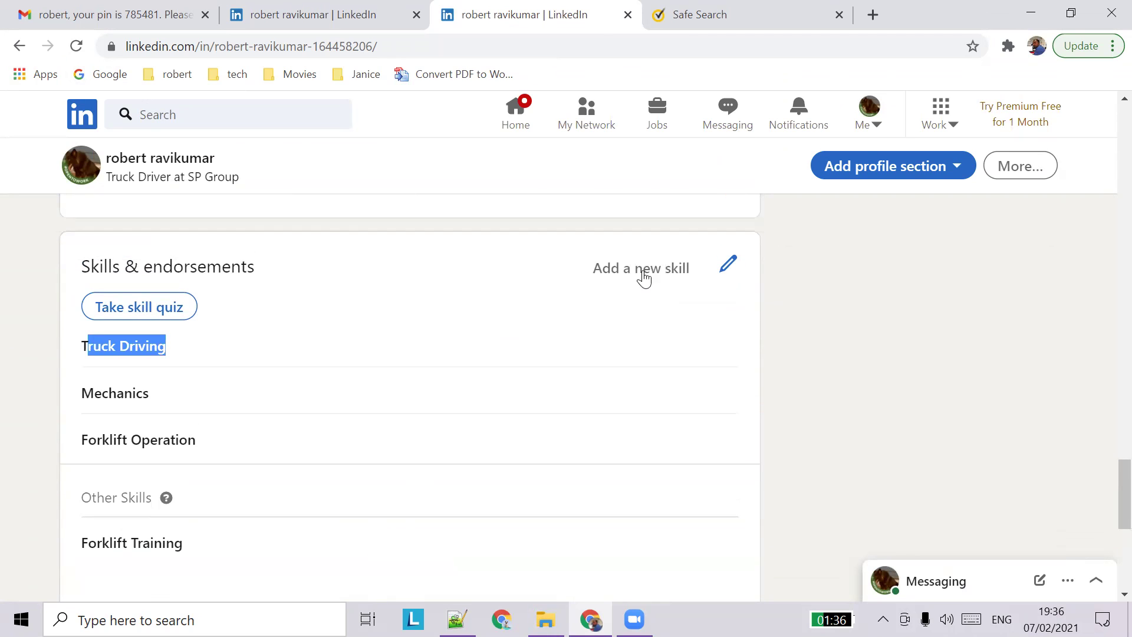
{"action": "left_click", "coordinate": [144, 348]}
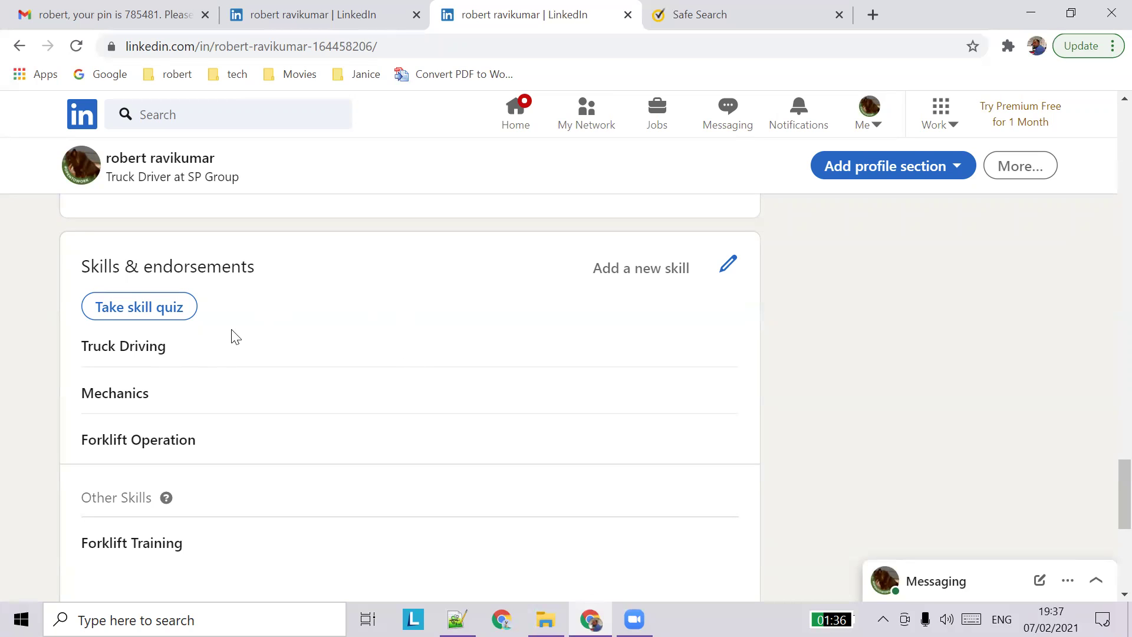
- Examine which kinds of accomplishments can be added to the profile, from publications to organizations
{"action": "scroll", "coordinate": [232, 328], "scroll_direction": "down", "scroll_amount": 5}
{"action": "scroll", "coordinate": [232, 323], "scroll_direction": "up", "scroll_amount": 12}
{"action": "scroll", "coordinate": [232, 322], "scroll_direction": "up", "scroll_amount": 15}
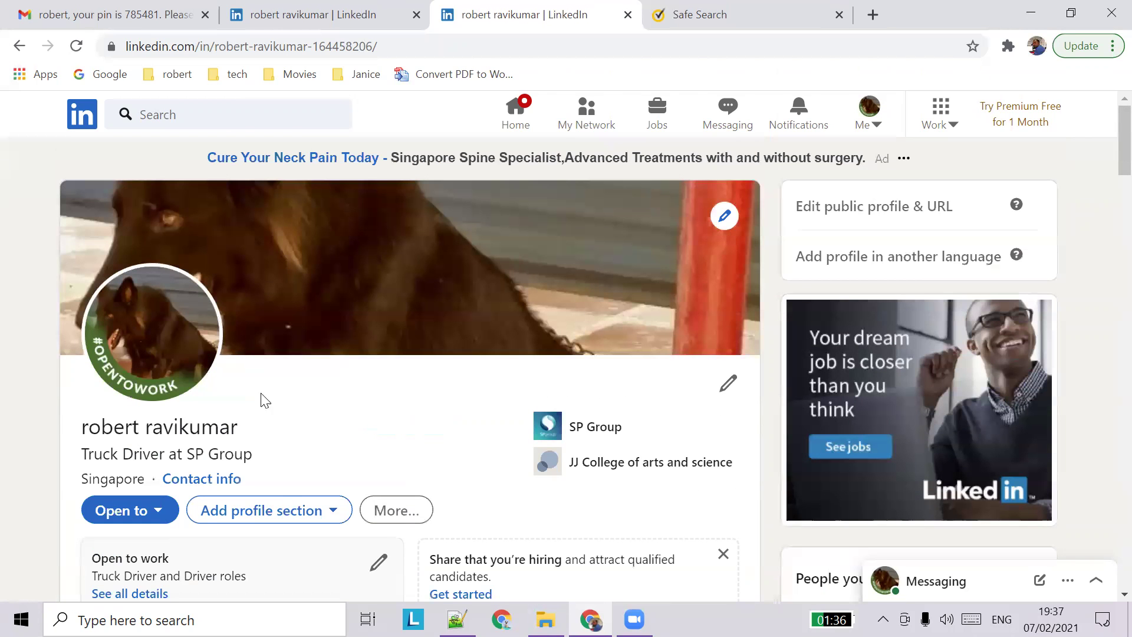
{"action": "left_click", "coordinate": [281, 505]}
{"action": "scroll", "coordinate": [311, 455], "scroll_direction": "down", "scroll_amount": 6}
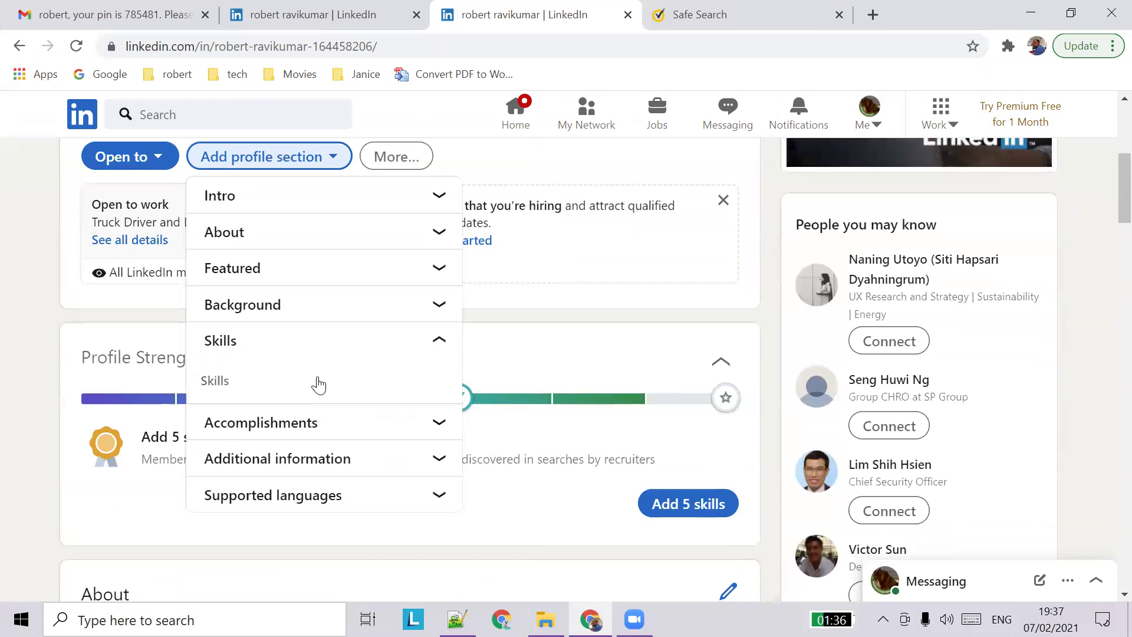
{"action": "left_click", "coordinate": [397, 428]}
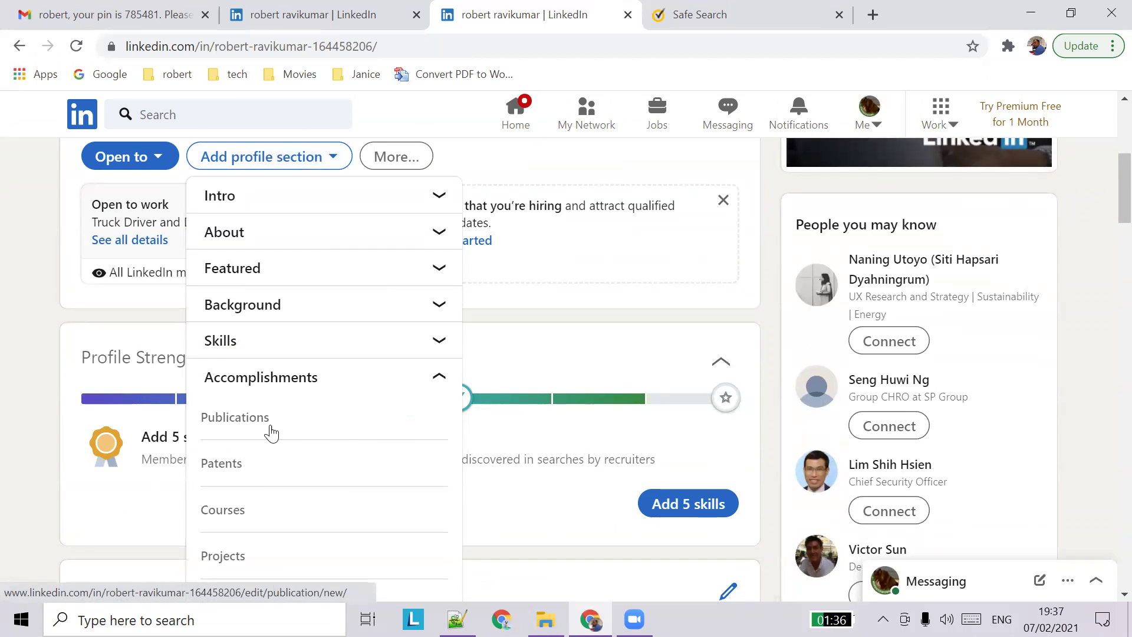
{"action": "scroll", "coordinate": [271, 433], "scroll_direction": "down", "scroll_amount": 3}
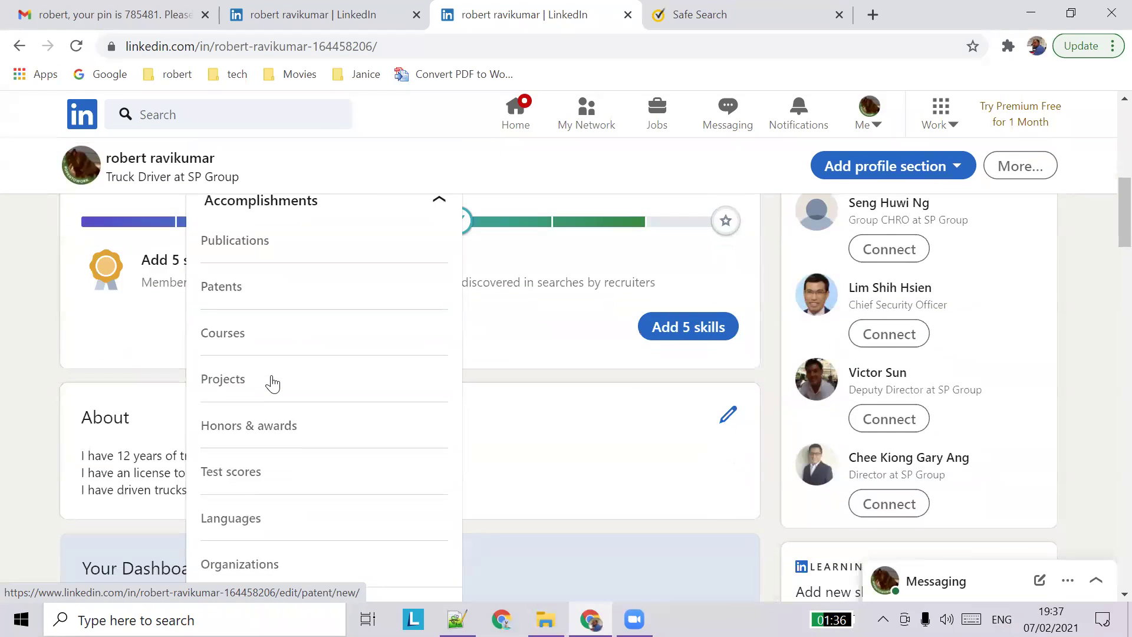
{"action": "scroll", "coordinate": [272, 384], "scroll_direction": "down", "scroll_amount": 2}
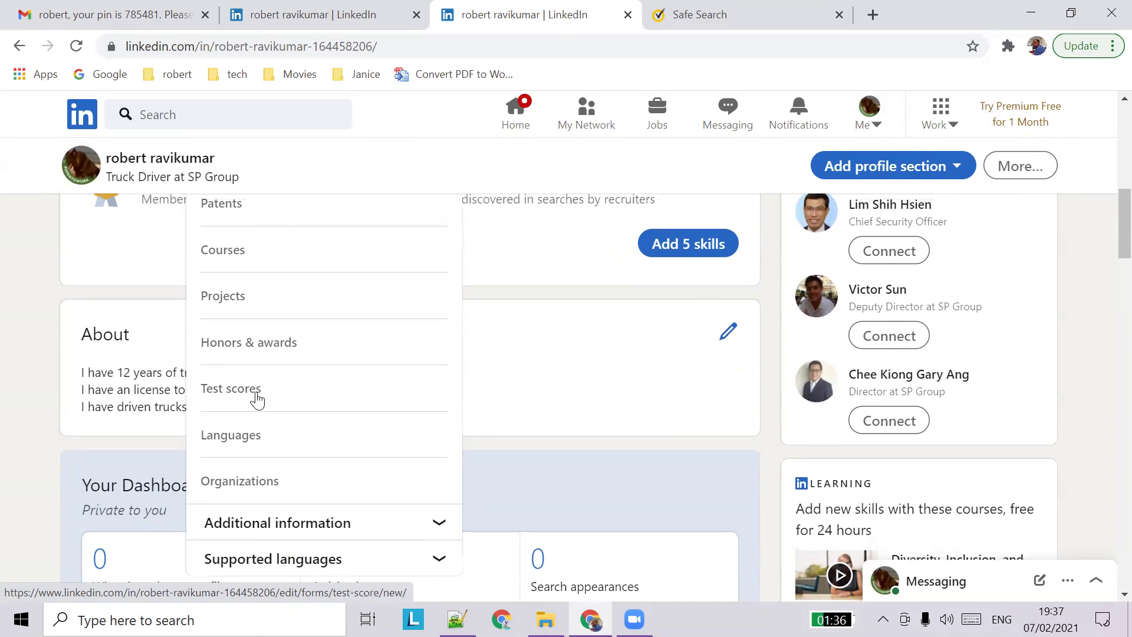
{"action": "scroll", "coordinate": [257, 400], "scroll_direction": "up", "scroll_amount": 3}
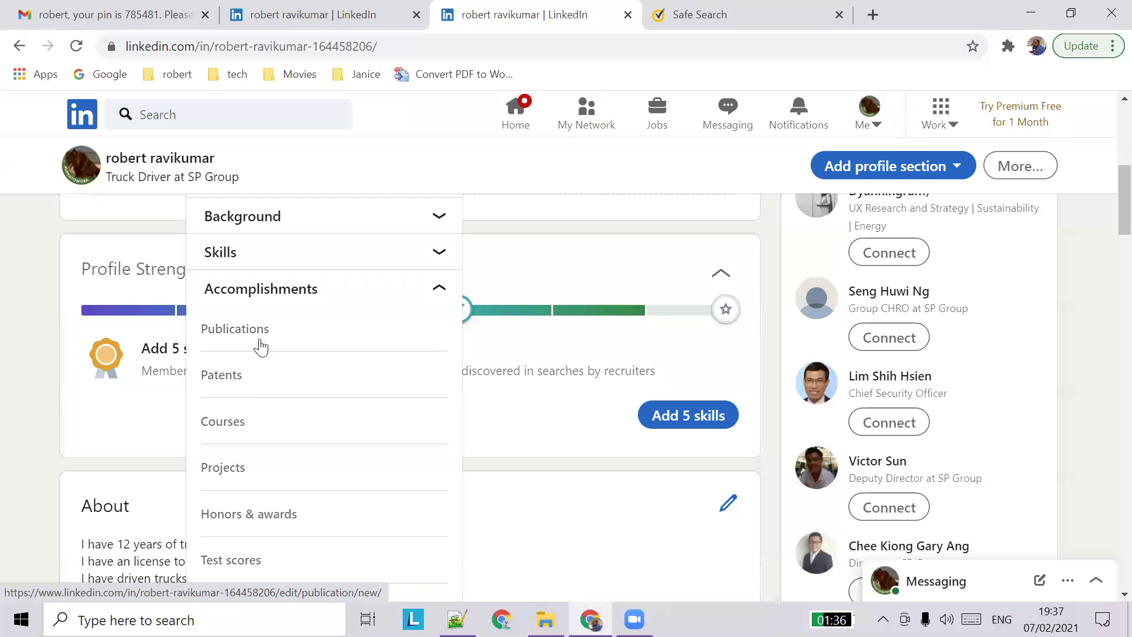
{"action": "scroll", "coordinate": [299, 390], "scroll_direction": "down", "scroll_amount": 1}
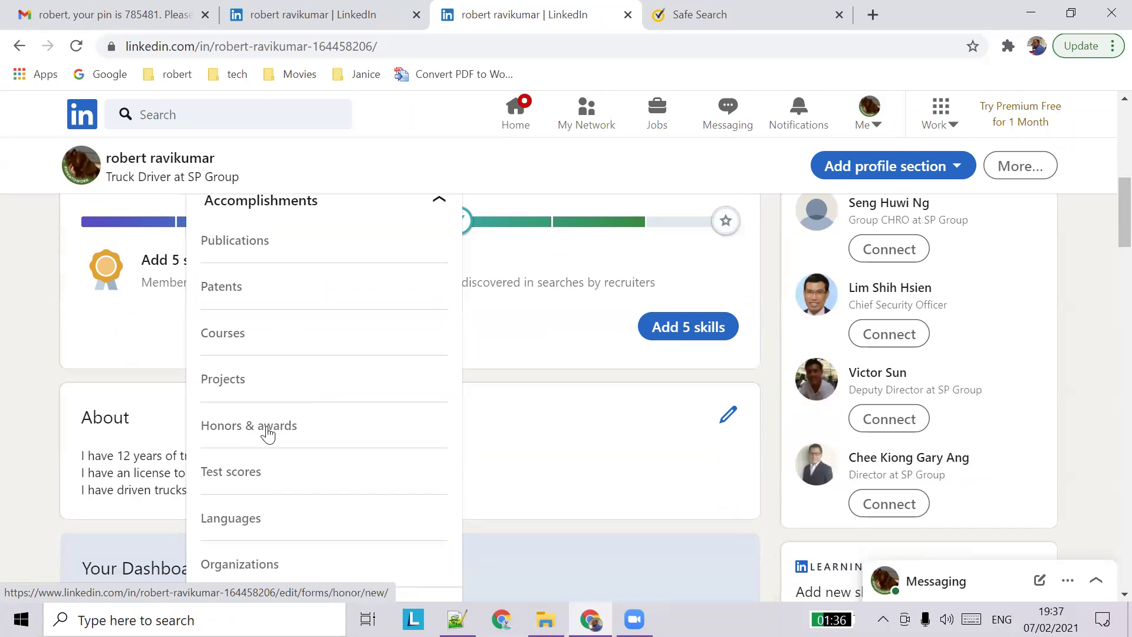
- Start a new honors & awards accomplishment and title it "Best Employee award 2019"
{"action": "scroll", "coordinate": [283, 429], "scroll_direction": "down", "scroll_amount": 1}
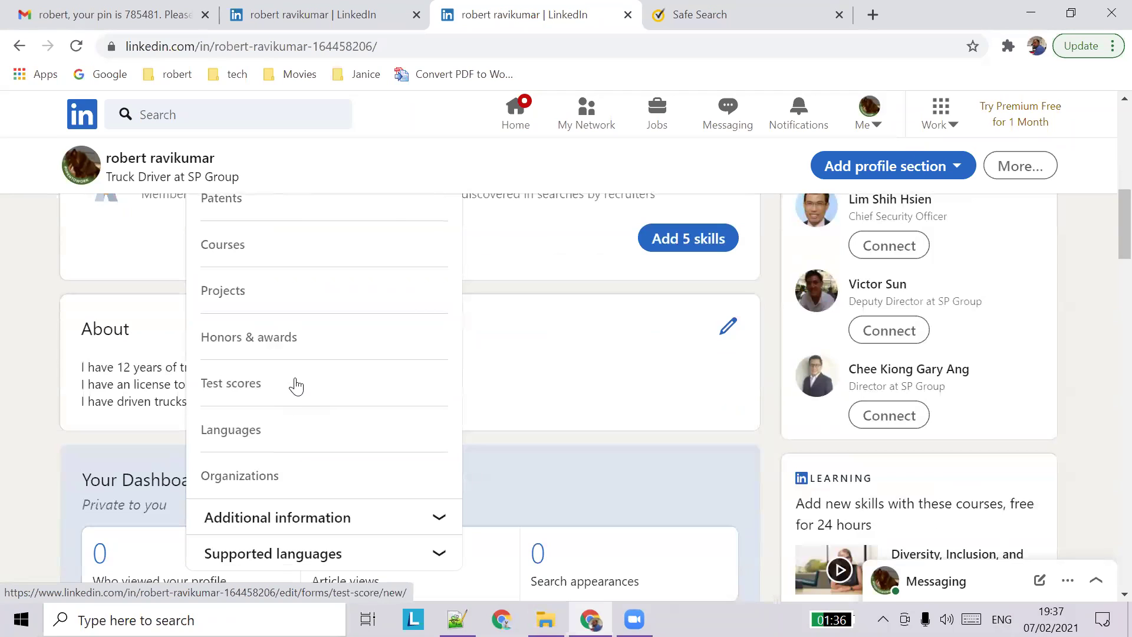
{"action": "left_click", "coordinate": [293, 343]}
{"action": "left_click", "coordinate": [342, 196]}
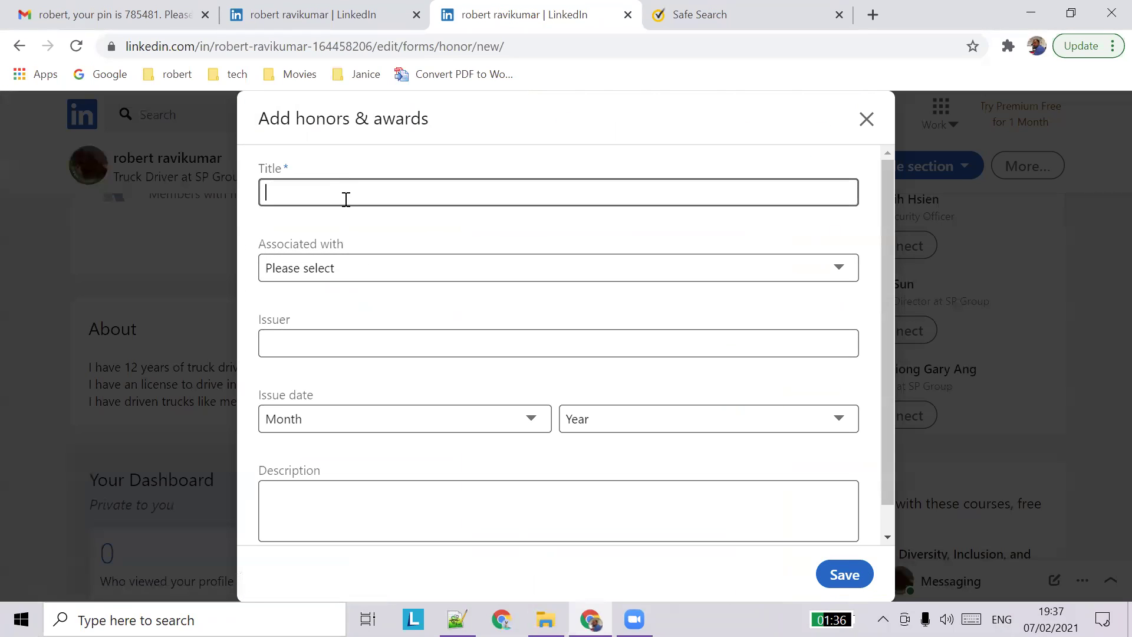
{"action": "type", "text": "Best"}
{"action": "type", "text": " COmp"}
{"action": "key", "text": "BackSpace"}
{"action": "key", "text": "BackSpace"}
{"action": "key", "text": "BackSpace"}
{"action": "type", "text": "Employee award 2019"}
{"action": "key", "text": "Tab"}
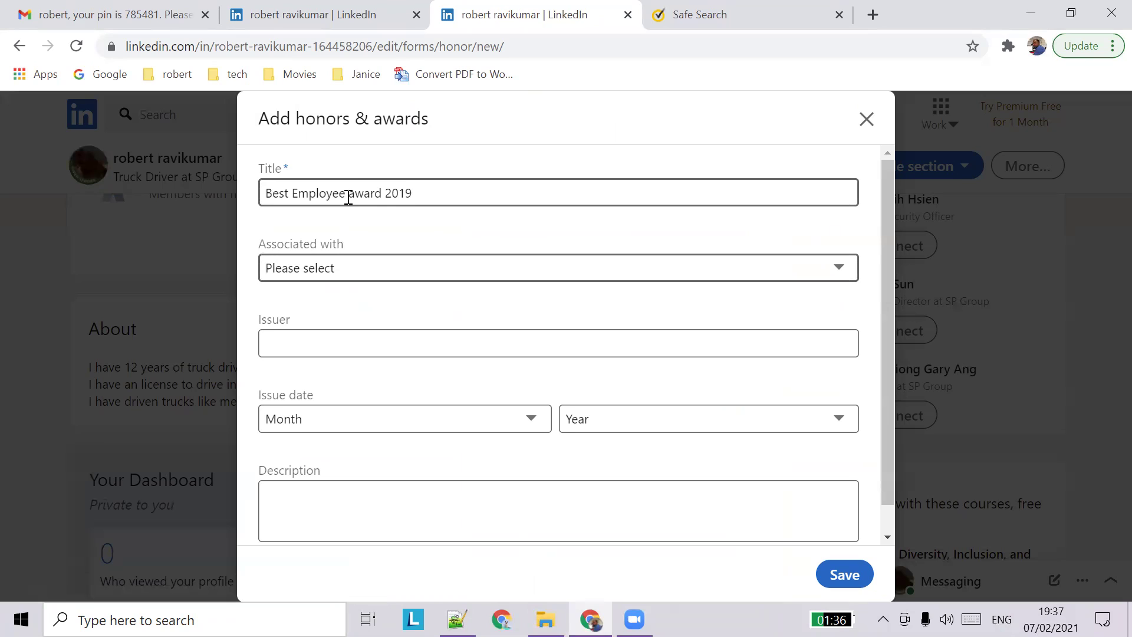
- Associate the award with Truck Driver at SP Group and enter "sp group" as its issuer
{"action": "left_click", "coordinate": [356, 274]}
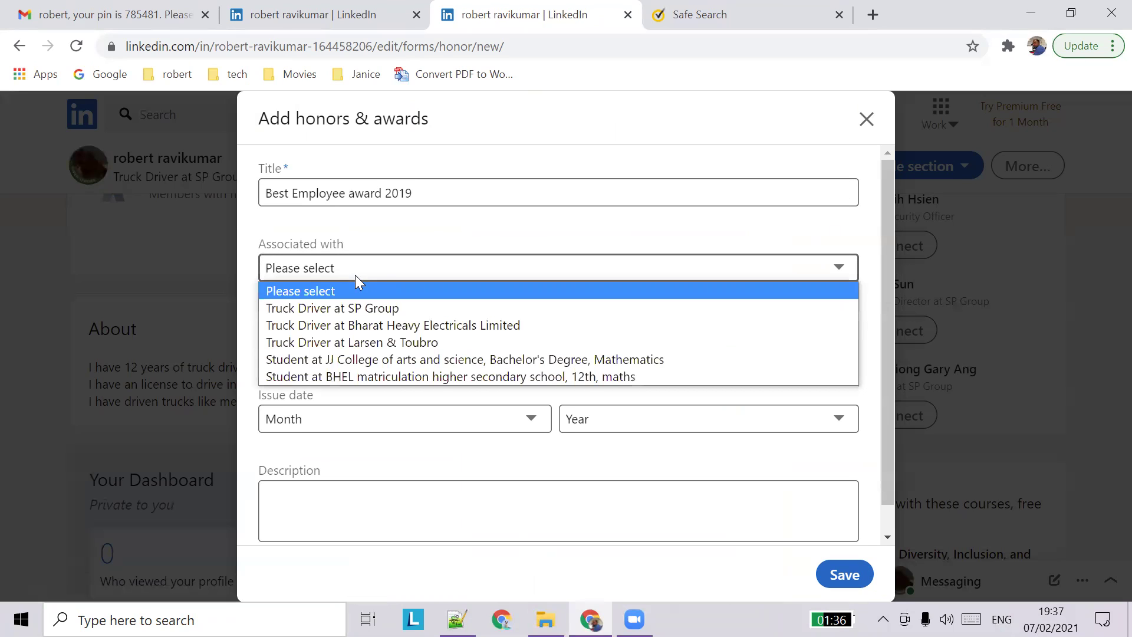
{"action": "left_click", "coordinate": [346, 307]}
{"action": "left_click", "coordinate": [395, 352]}
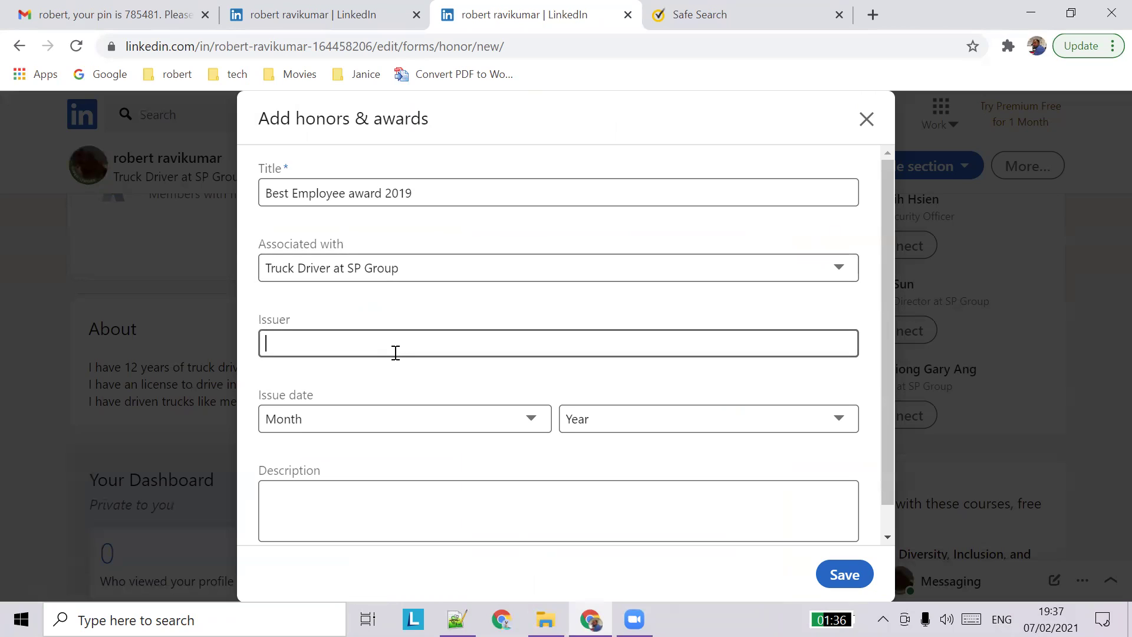
{"action": "type", "text": "spe "}
{"action": "type", "text": "group"}
- Set the award's issue date to June 2005
{"action": "left_click", "coordinate": [521, 418]}
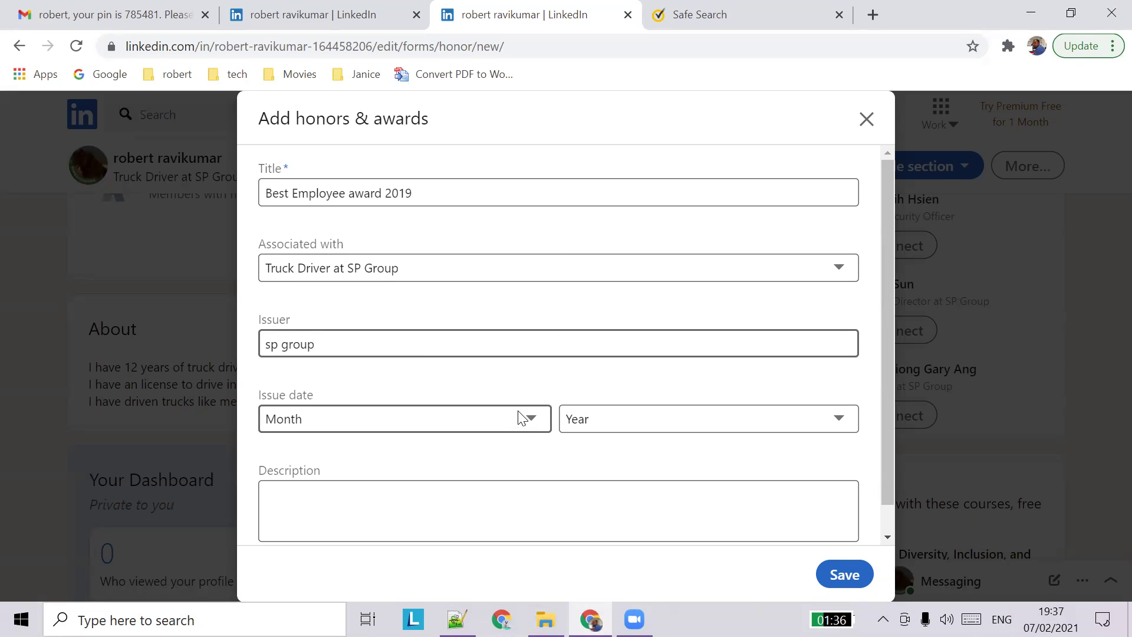
{"action": "left_click", "coordinate": [455, 293]}
{"action": "left_click", "coordinate": [616, 420]}
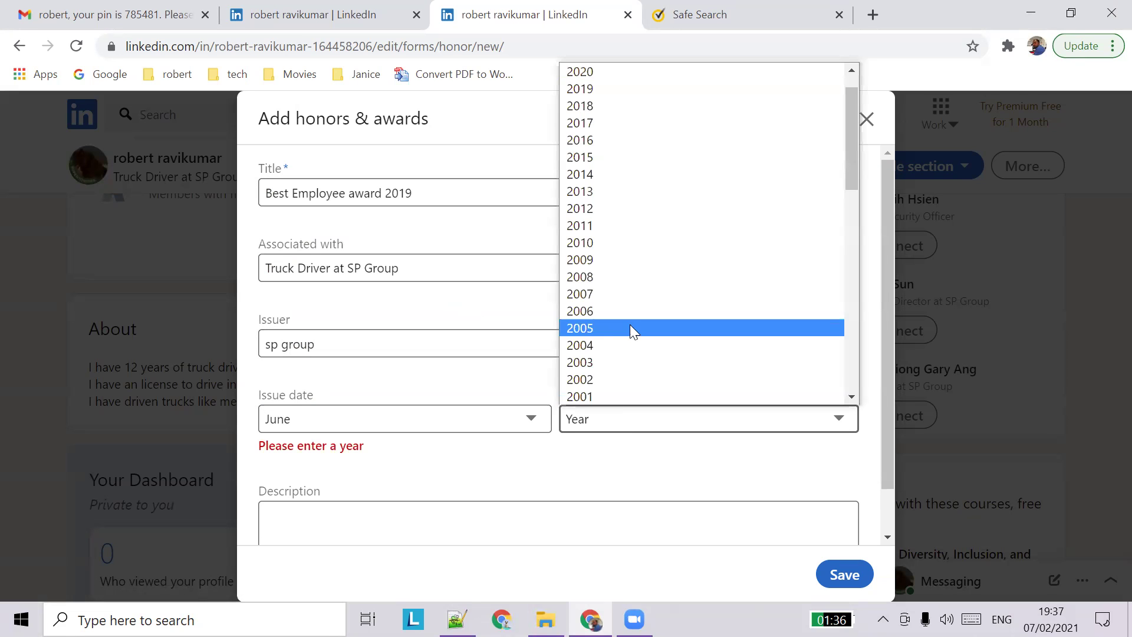
{"action": "left_click", "coordinate": [630, 327]}
- Describe the award as "I drived more than 400 hours per month saving fuel."
{"action": "left_click", "coordinate": [486, 498]}
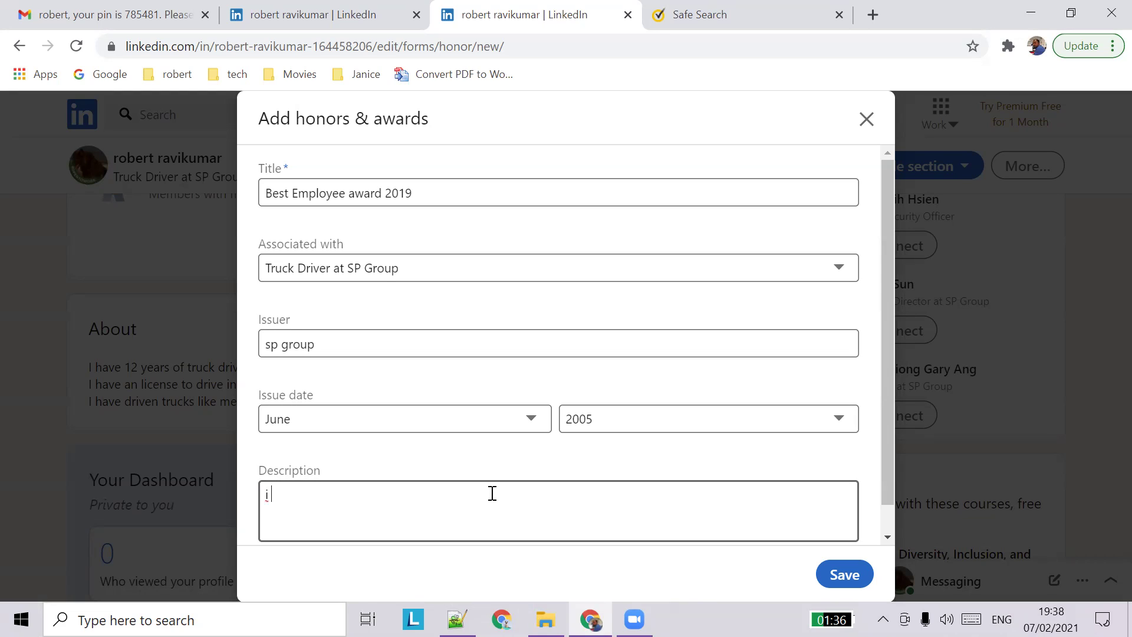
{"action": "type", "text": "e"}
{"action": "type", "text": "rived "}
{"action": "type", "text": "more tha"}
{"action": "type", "text": "n 400 "}
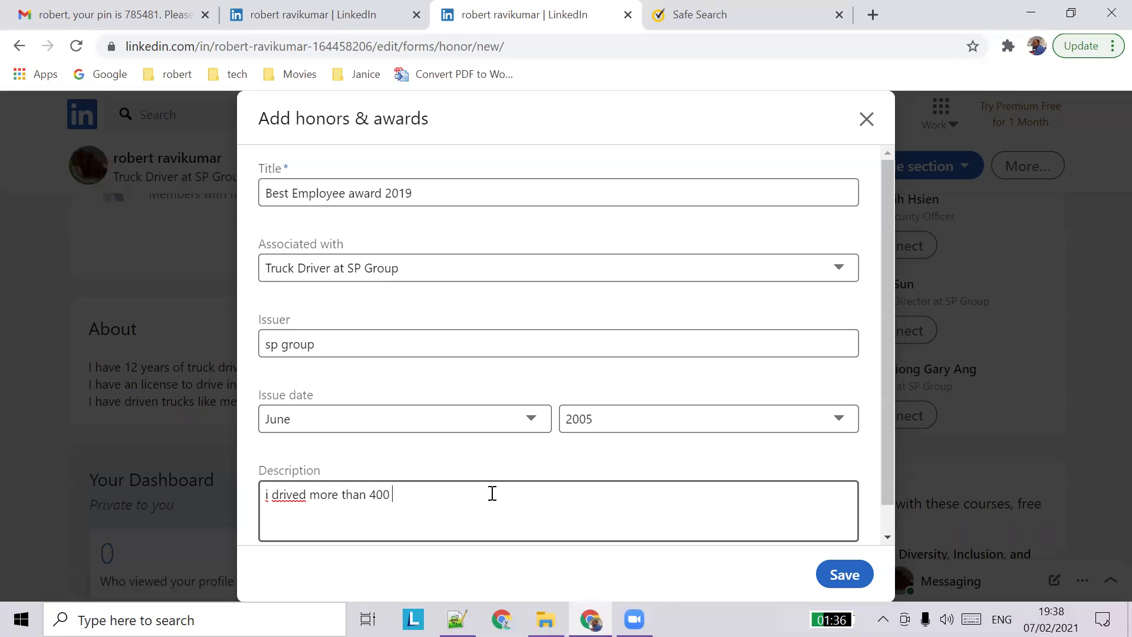
{"action": "type", "text": "hours per month saving fuels"}
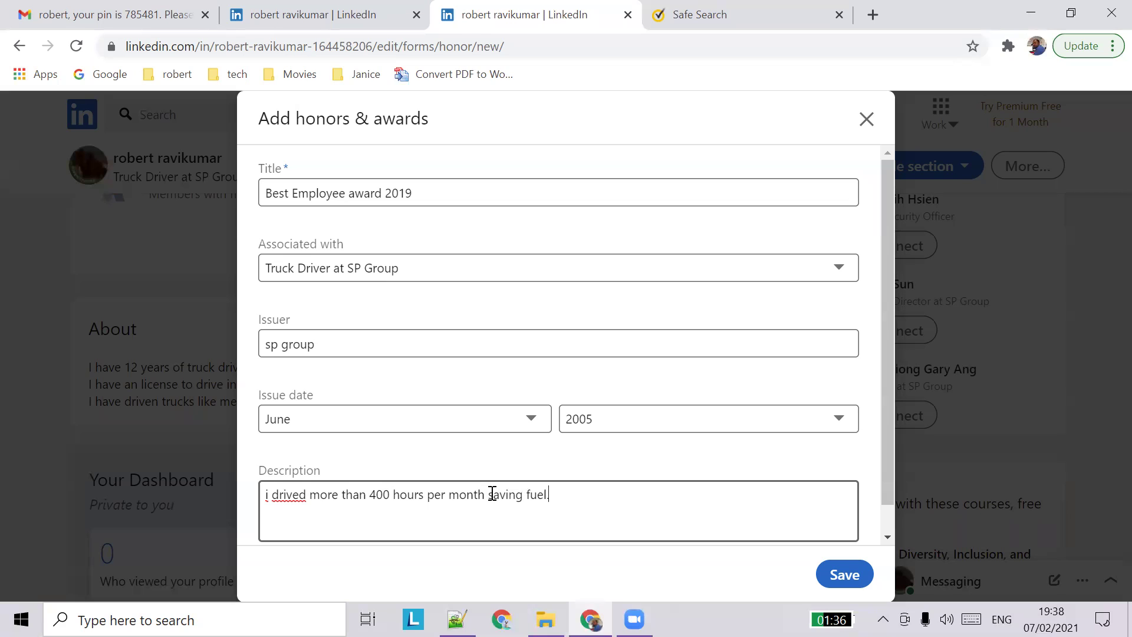
{"action": "left_click", "coordinate": [271, 494]}
{"action": "key", "text": "BackSpace"}
{"action": "key", "text": "BackSpace"}
{"action": "type", "text": "I"}
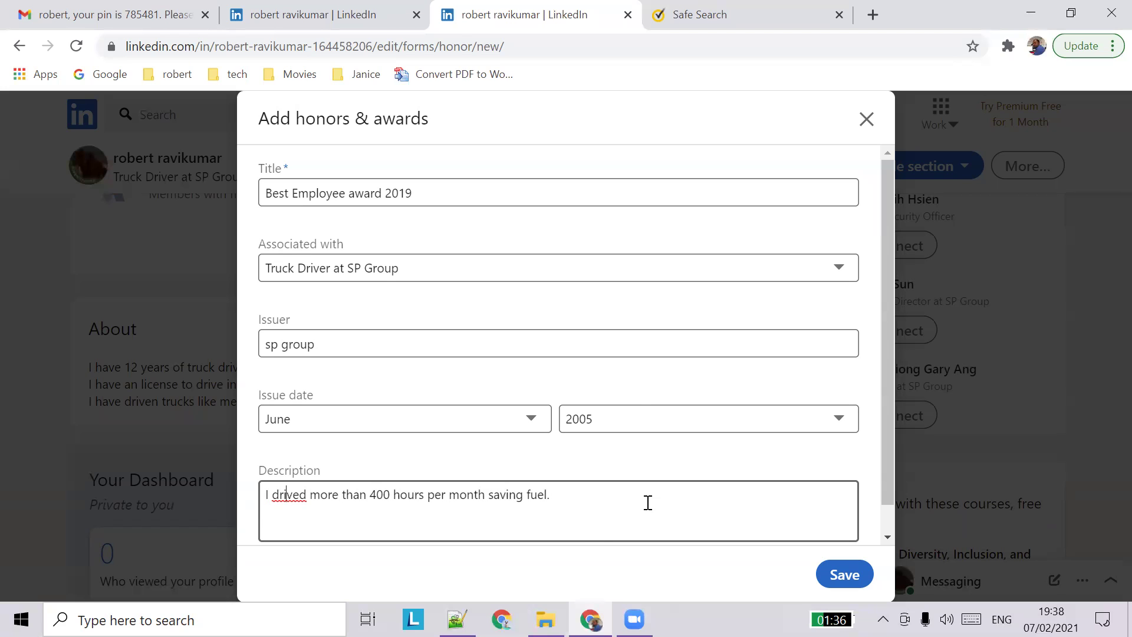
- Check the completed employee award form and save the award to the profile
{"action": "scroll", "coordinate": [865, 532], "scroll_direction": "down", "scroll_amount": 1}
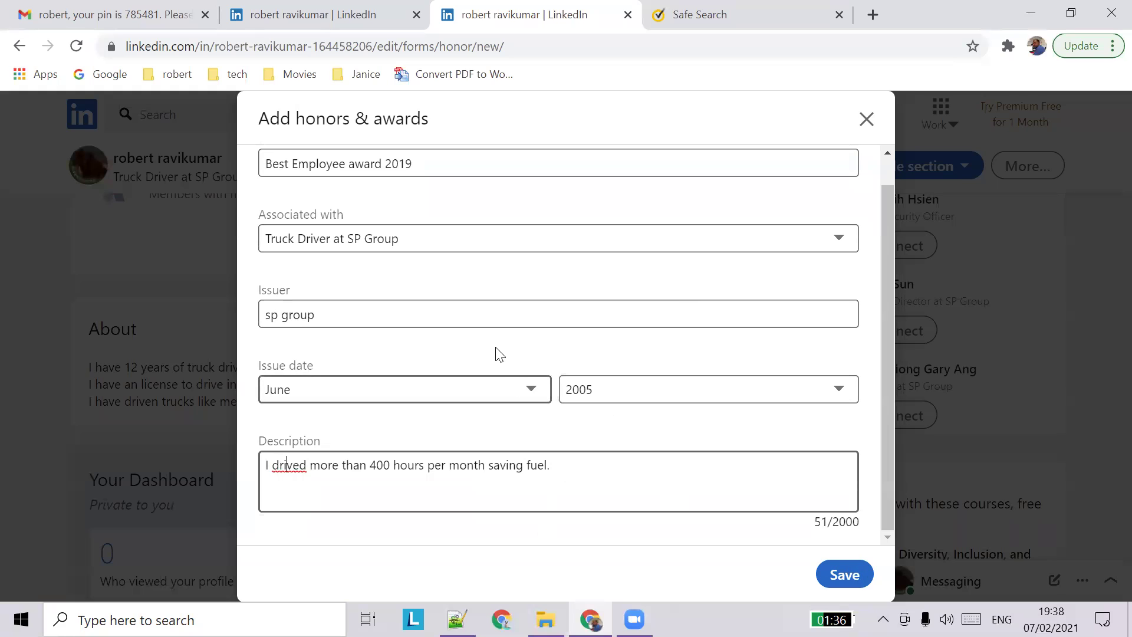
{"action": "scroll", "coordinate": [465, 258], "scroll_direction": "up", "scroll_amount": 1}
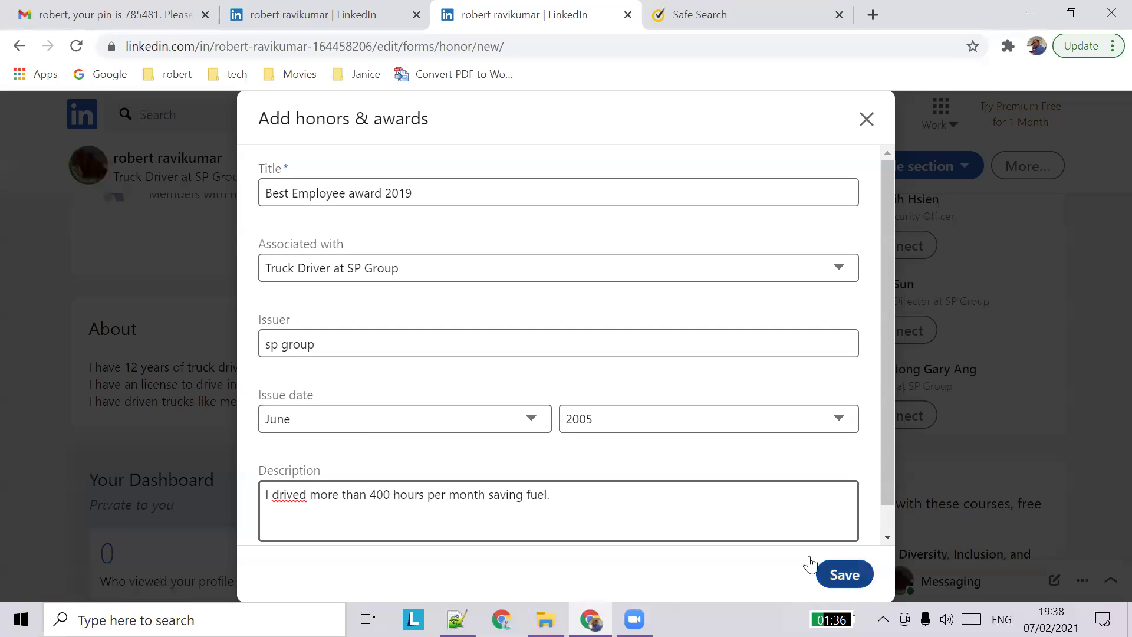
{"action": "key", "text": "ctrl+a"}
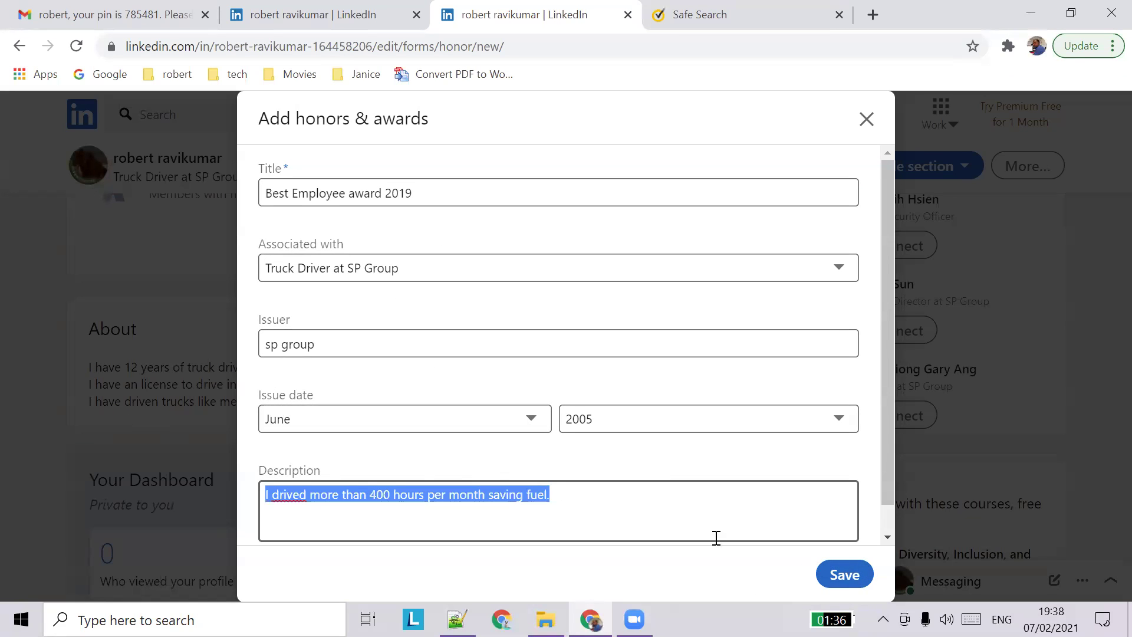
{"action": "left_click", "coordinate": [844, 574]}
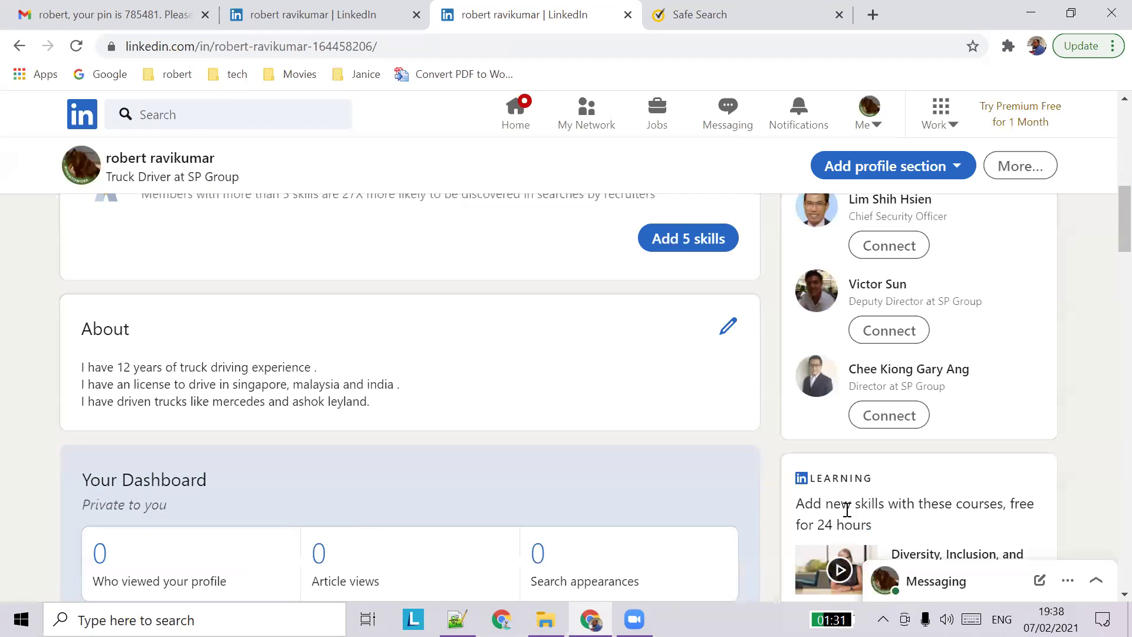
- Look through the profile from the dashboard down to the Accomplishments section to find the saved award
{"action": "scroll", "coordinate": [556, 308], "scroll_direction": "down", "scroll_amount": 7}
{"action": "scroll", "coordinate": [556, 309], "scroll_direction": "up", "scroll_amount": 3}
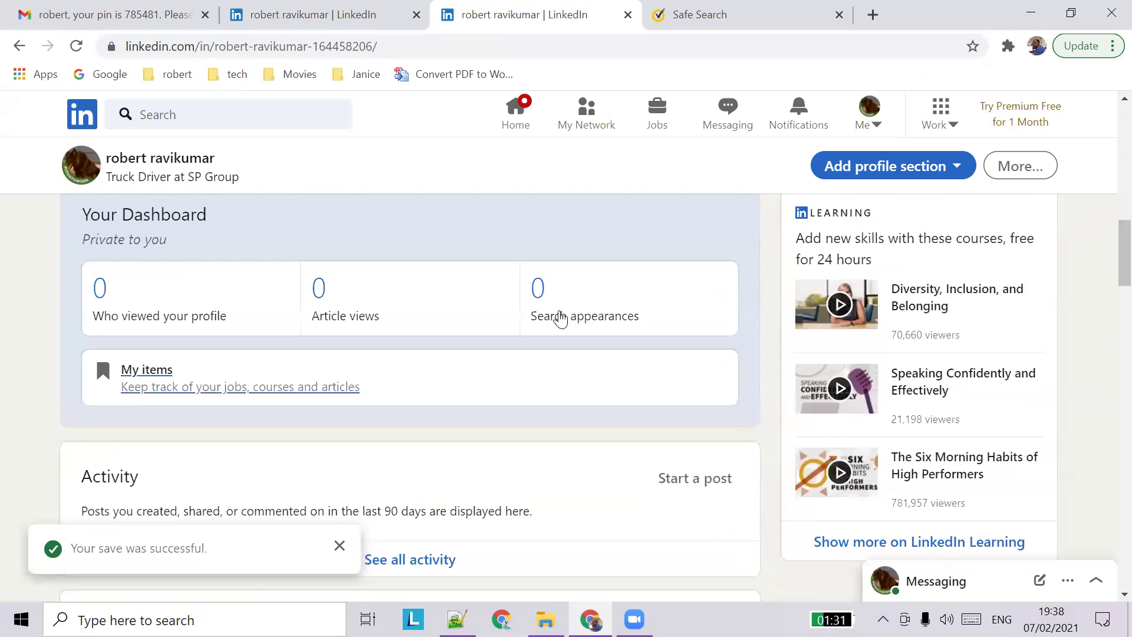
{"action": "scroll", "coordinate": [602, 328], "scroll_direction": "up", "scroll_amount": 3}
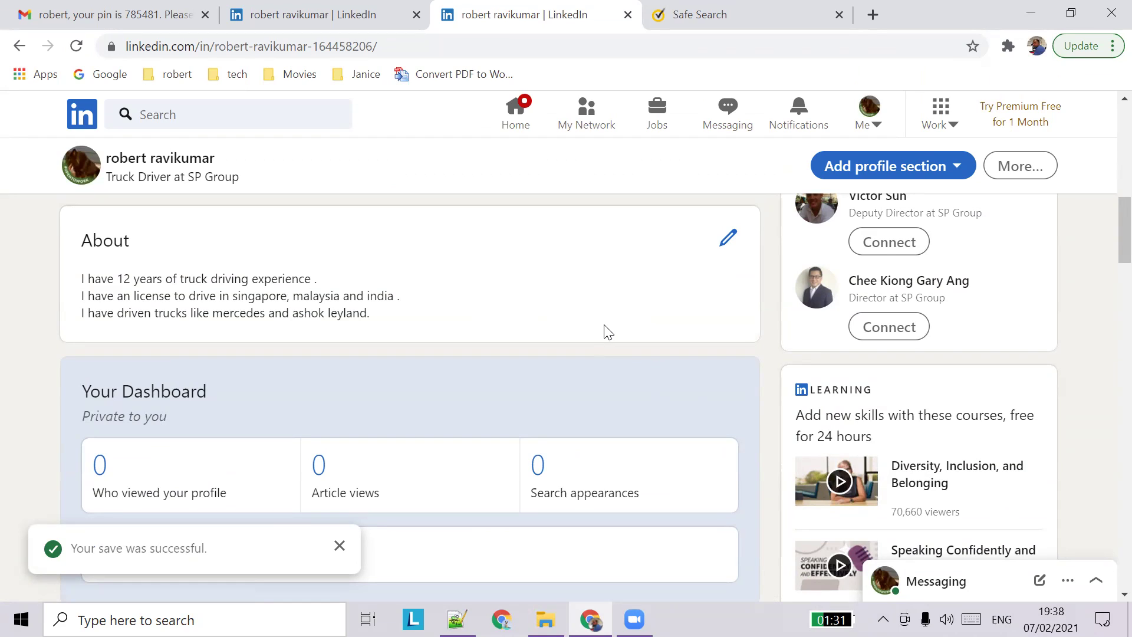
{"action": "scroll", "coordinate": [608, 332], "scroll_direction": "down", "scroll_amount": 20}
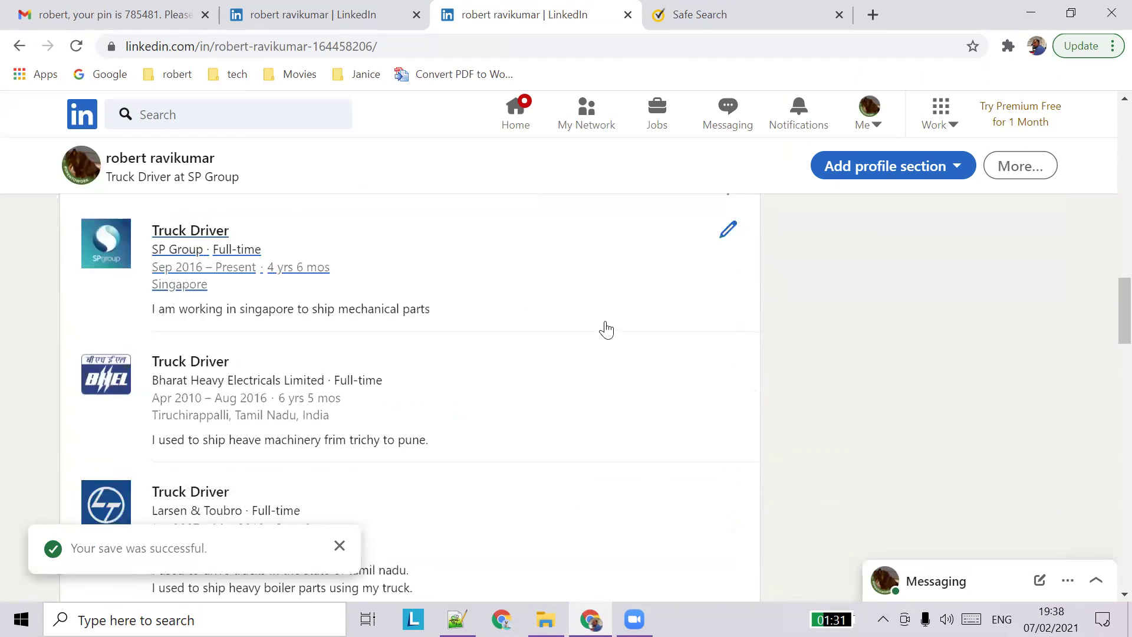
{"action": "scroll", "coordinate": [606, 330], "scroll_direction": "down", "scroll_amount": 10}
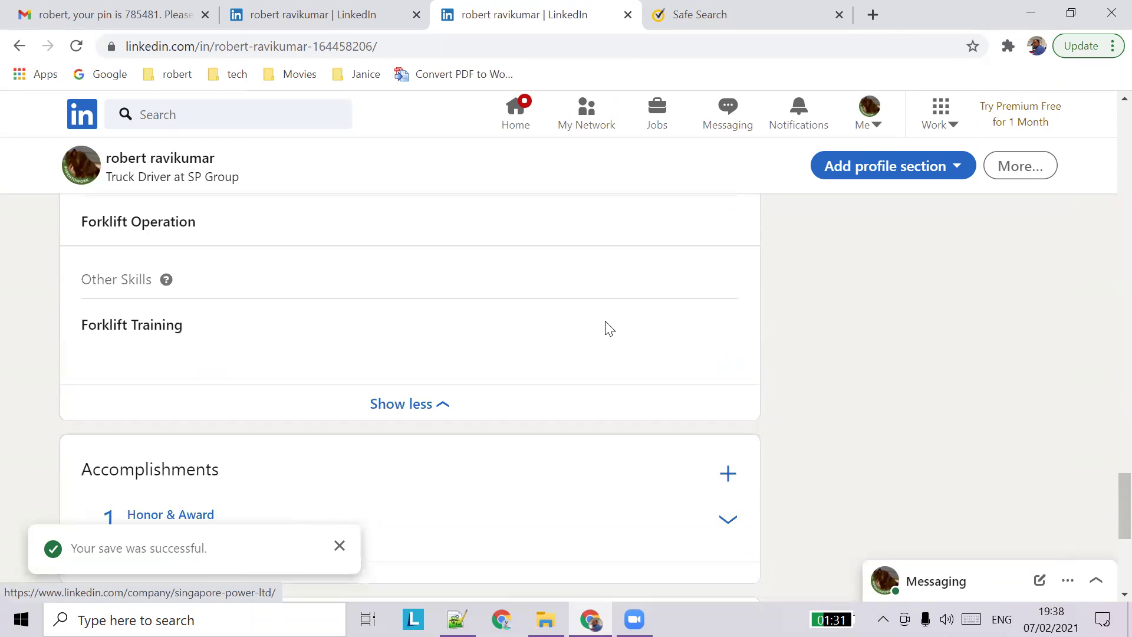
{"action": "scroll", "coordinate": [606, 330], "scroll_direction": "up", "scroll_amount": 3}
{"action": "scroll", "coordinate": [607, 327], "scroll_direction": "down", "scroll_amount": 5}
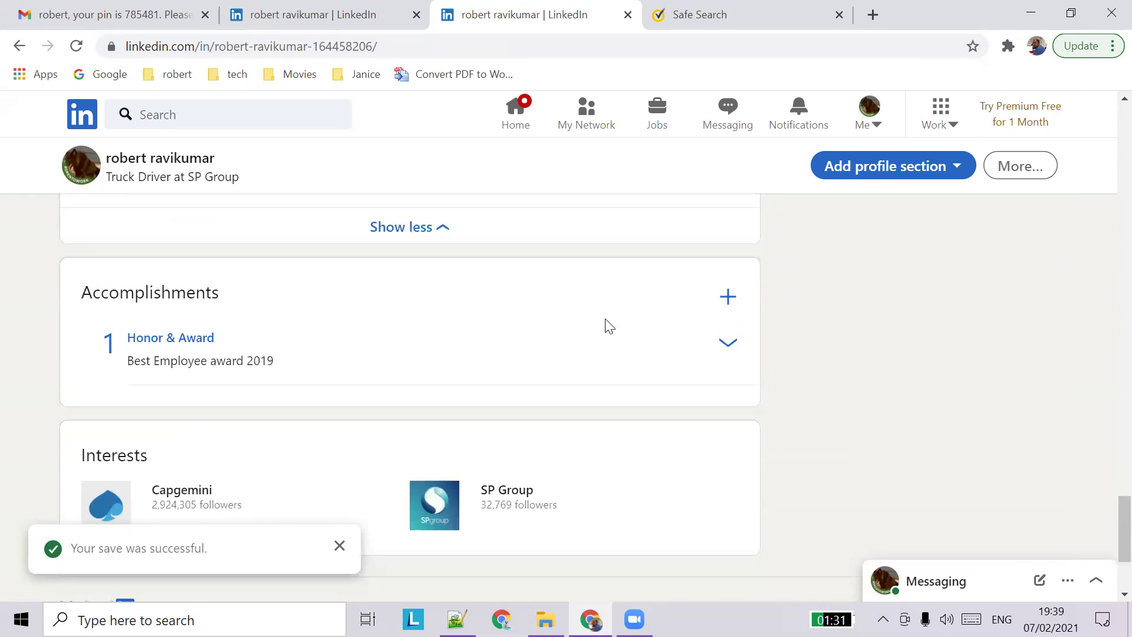
- Start another honor and award, associated with Student at JJ College of arts and science, Bachelor's Degree, Mathematics
{"action": "left_click", "coordinate": [727, 307]}
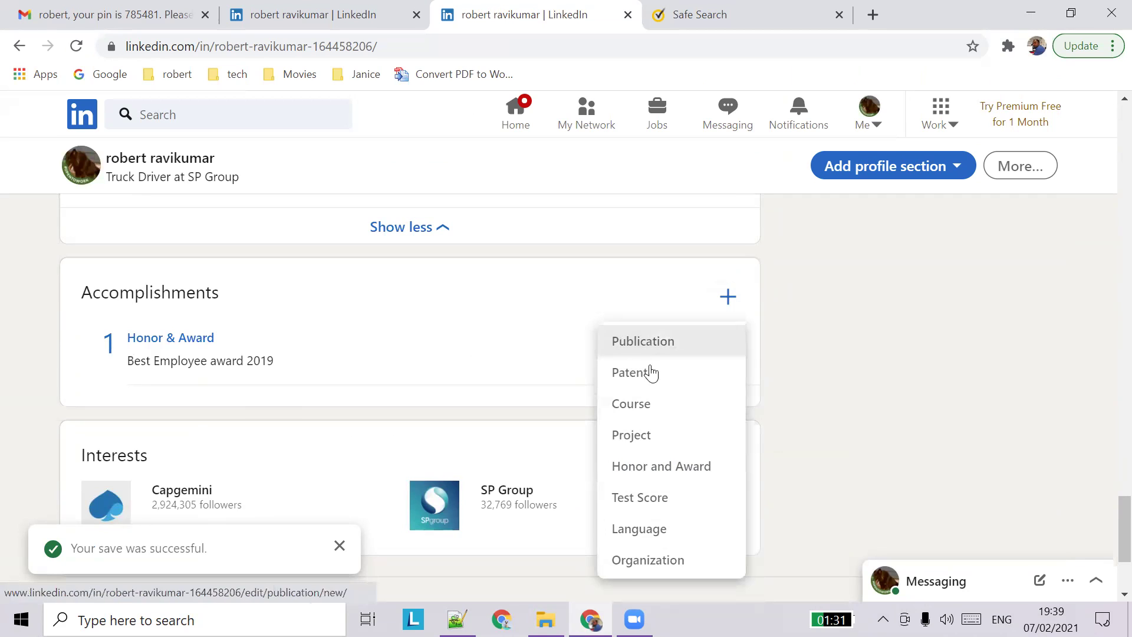
{"action": "left_click", "coordinate": [646, 466]}
{"action": "left_click", "coordinate": [426, 193]}
{"action": "left_click", "coordinate": [436, 269]}
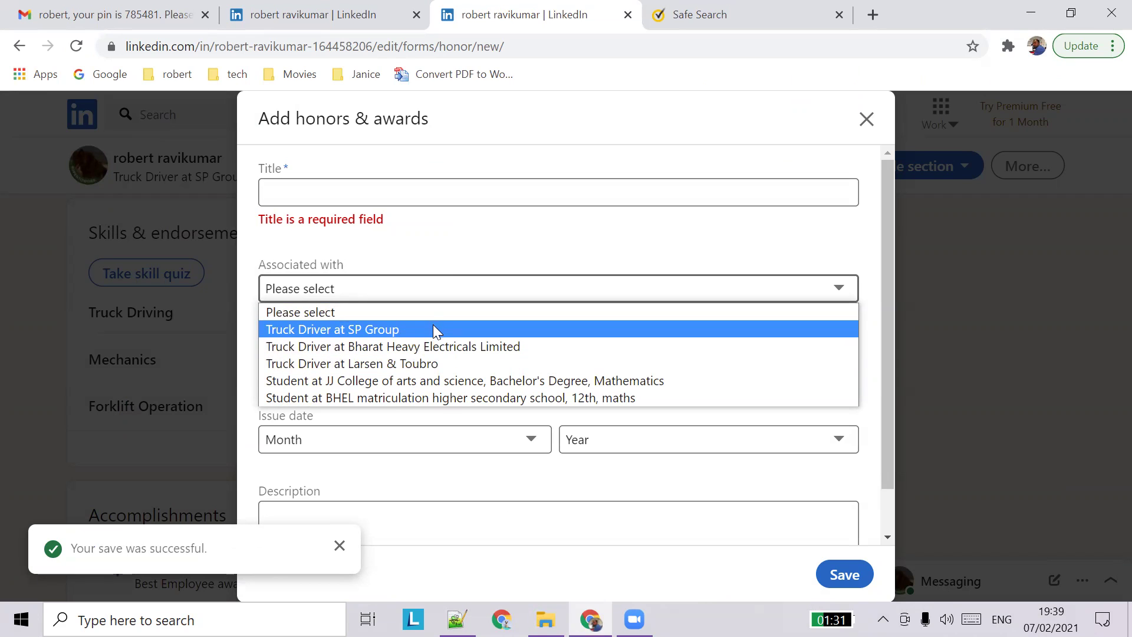
{"action": "left_click", "coordinate": [383, 197]}
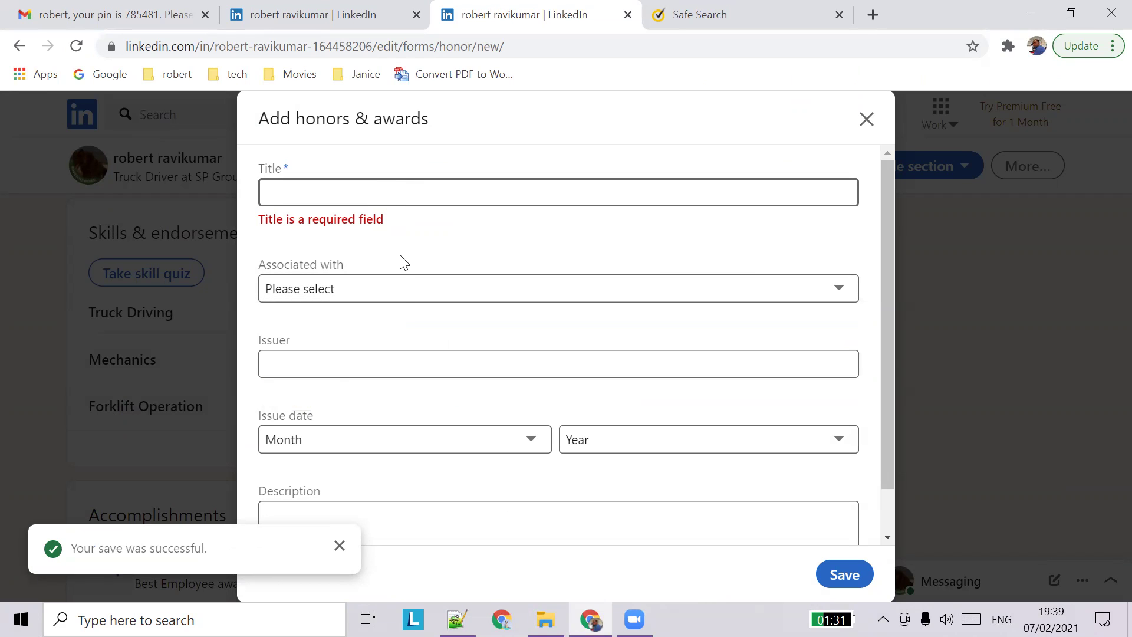
{"action": "left_click", "coordinate": [396, 301]}
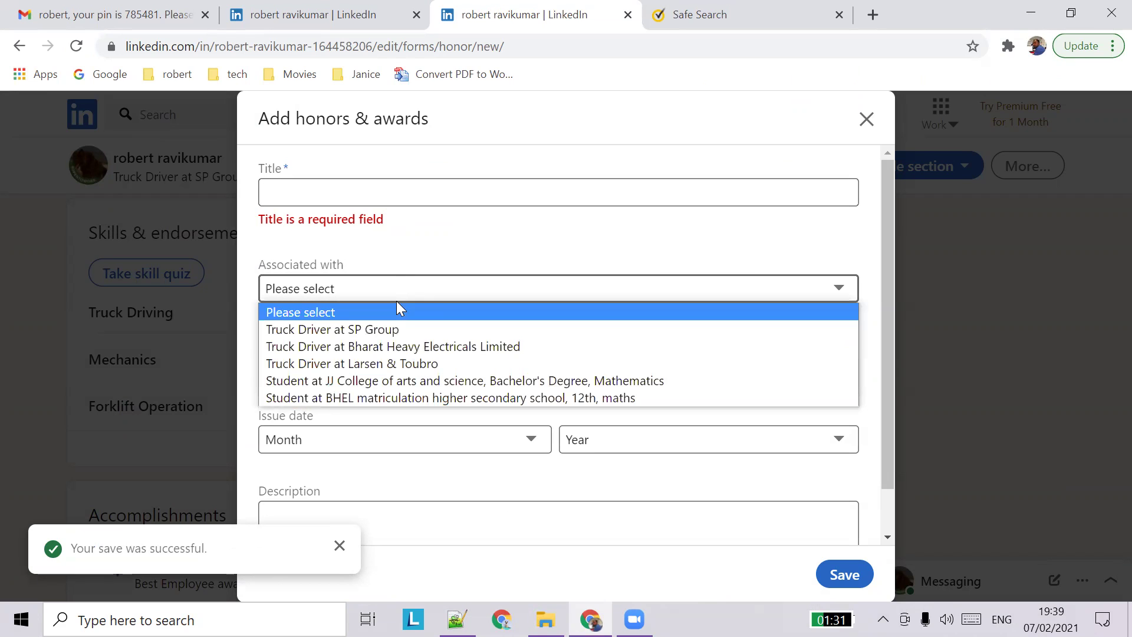
{"action": "left_click", "coordinate": [399, 380]}
- Title the second award "Best student award" and enter "JJ college" as the issuer
{"action": "left_click", "coordinate": [404, 182]}
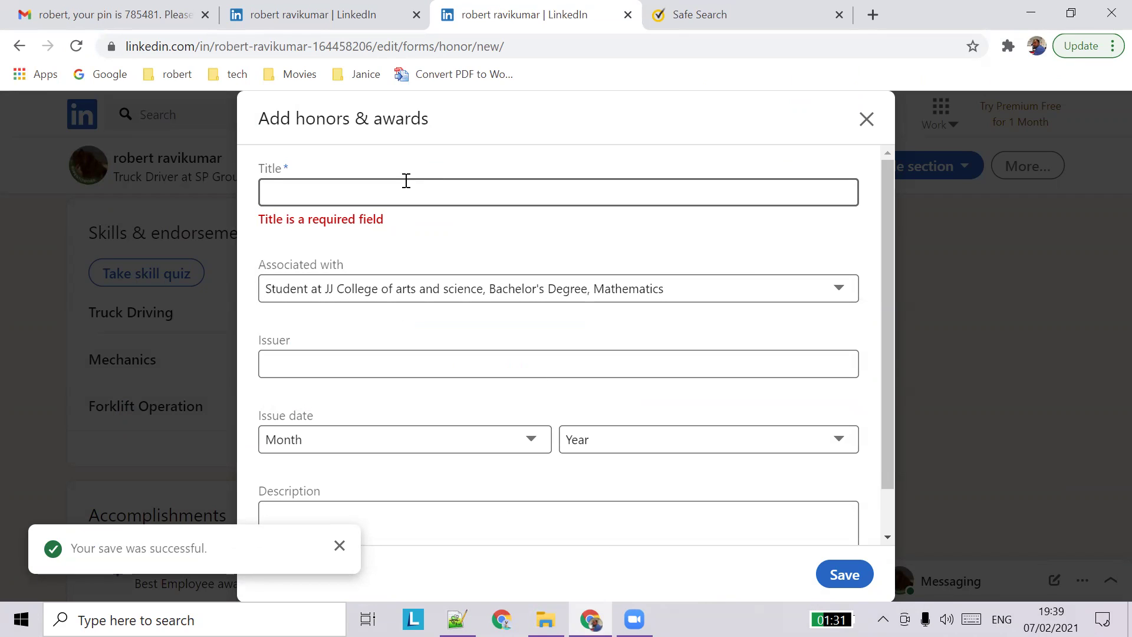
{"action": "type", "text": "Best student awrd"}
{"action": "key", "text": "BackSpace"}
{"action": "type", "text": "award"}
{"action": "left_click", "coordinate": [293, 371]}
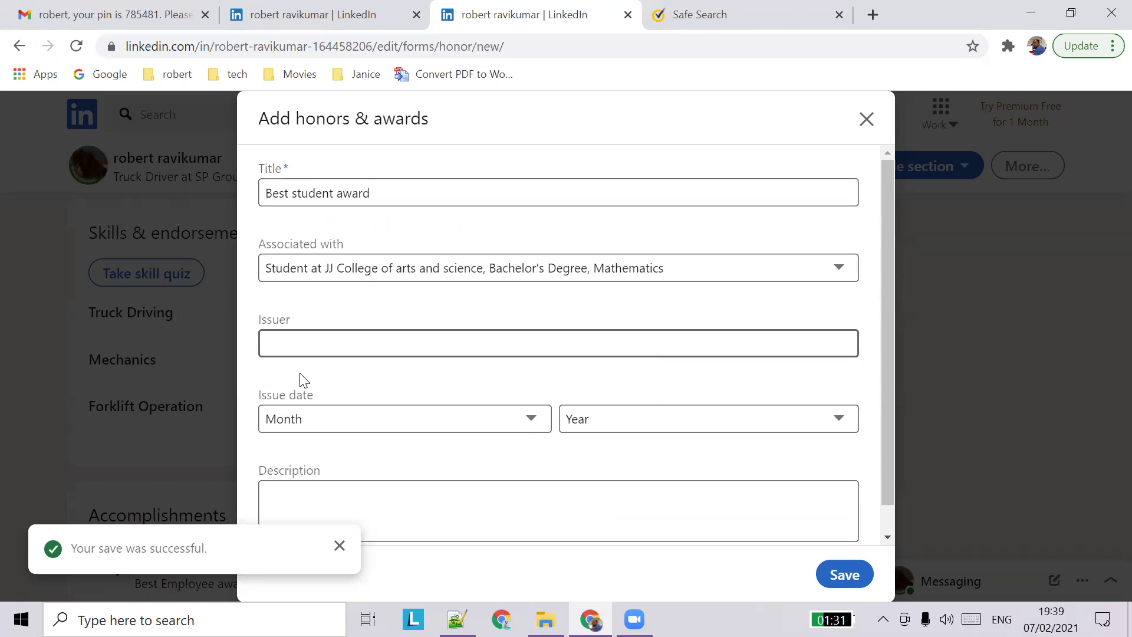
{"action": "type", "text": "JJC"}
{"action": "type", "text": "college"}
- Set the student award's issue date to August 2006
{"action": "scroll", "coordinate": [377, 383], "scroll_direction": "down", "scroll_amount": 1}
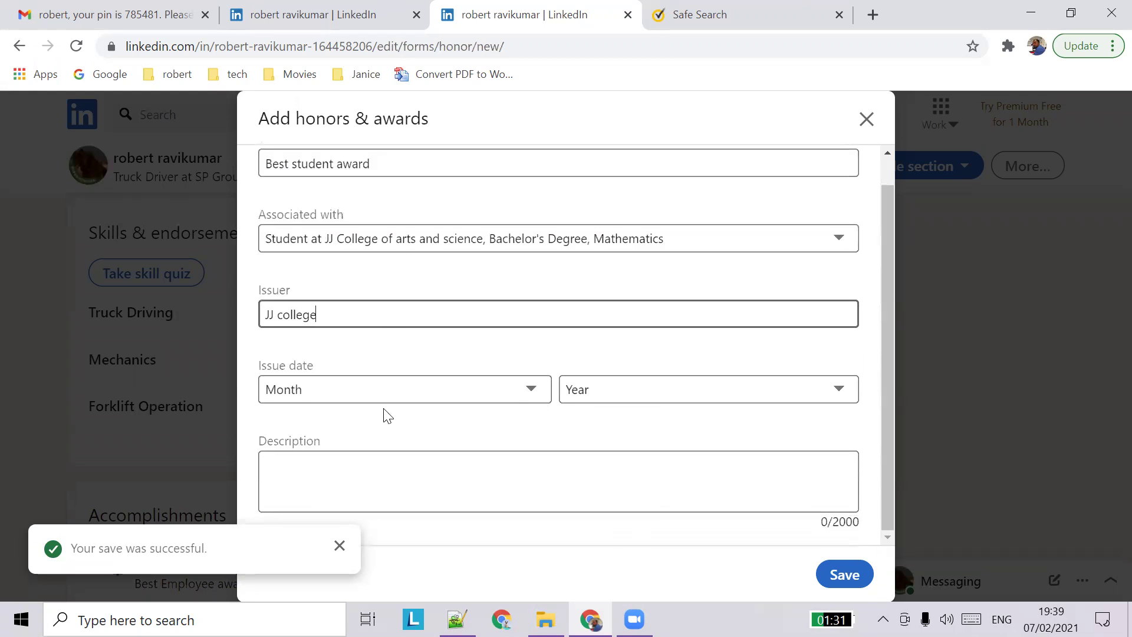
{"action": "left_click", "coordinate": [469, 387]}
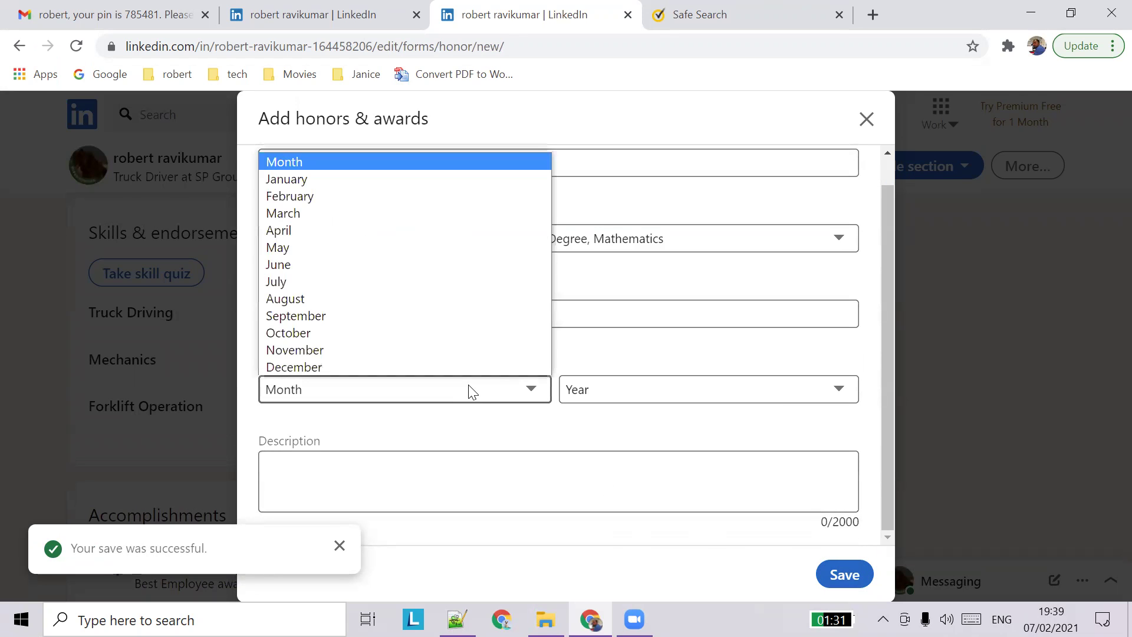
{"action": "left_click", "coordinate": [418, 298]}
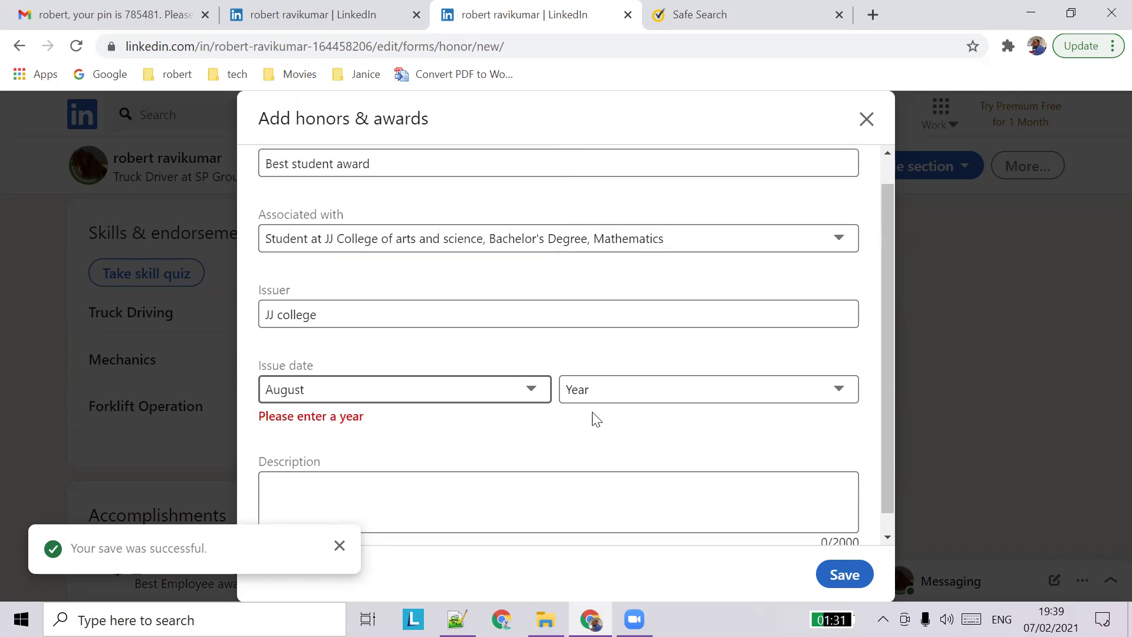
{"action": "left_click", "coordinate": [630, 389]}
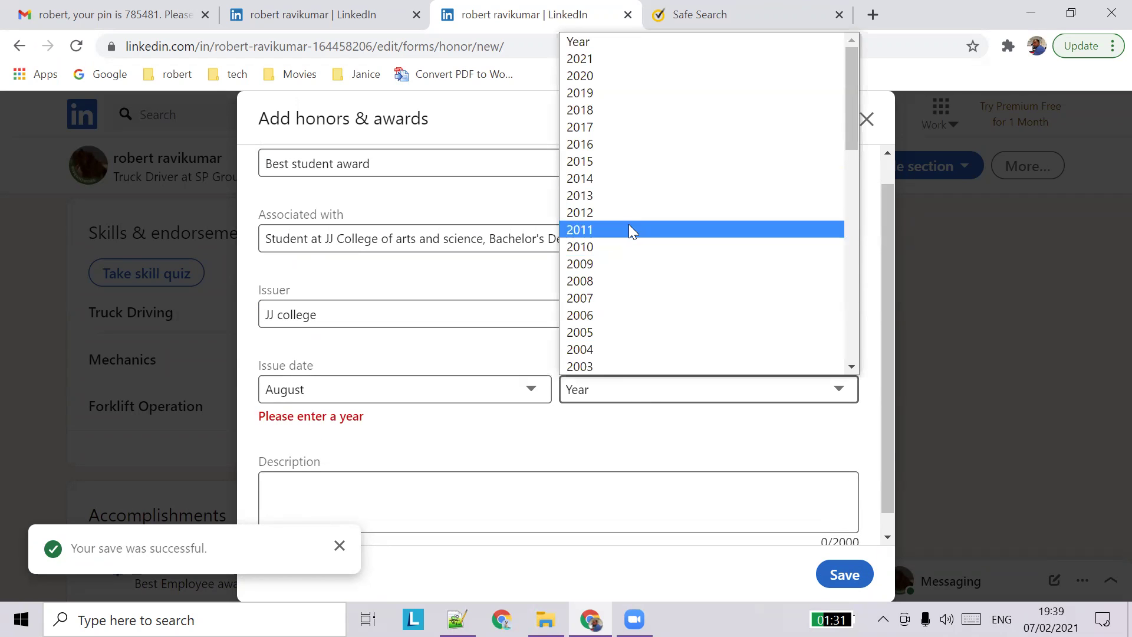
{"action": "scroll", "coordinate": [624, 260], "scroll_direction": "down", "scroll_amount": 3}
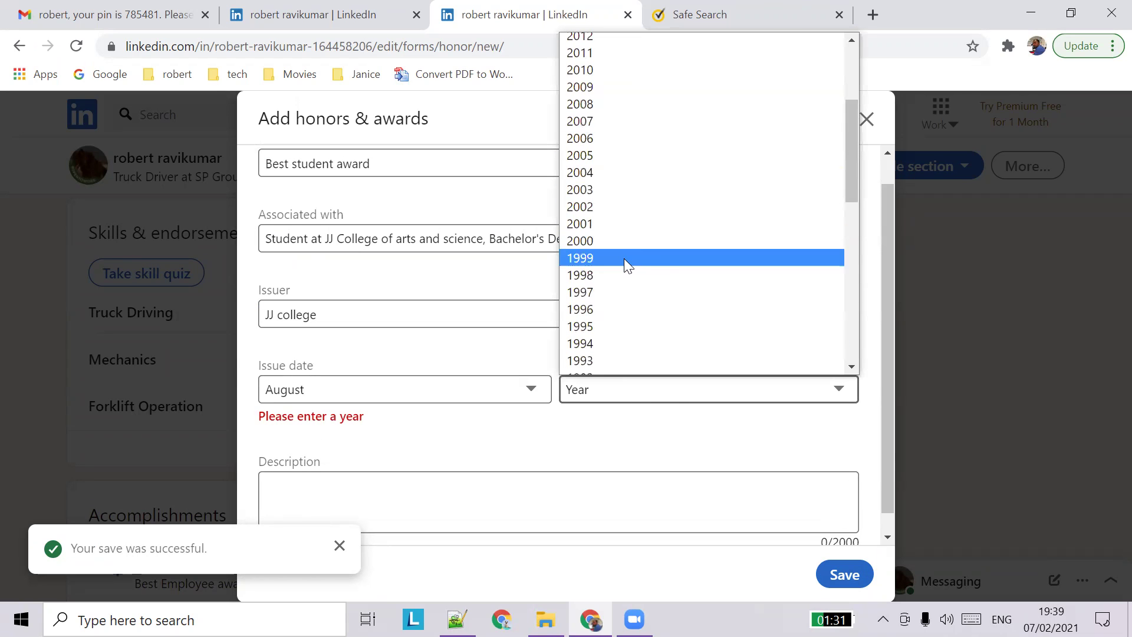
{"action": "left_click", "coordinate": [599, 140]}
- Describe the student award as "best student" and save it to the profile
{"action": "left_click", "coordinate": [687, 467]}
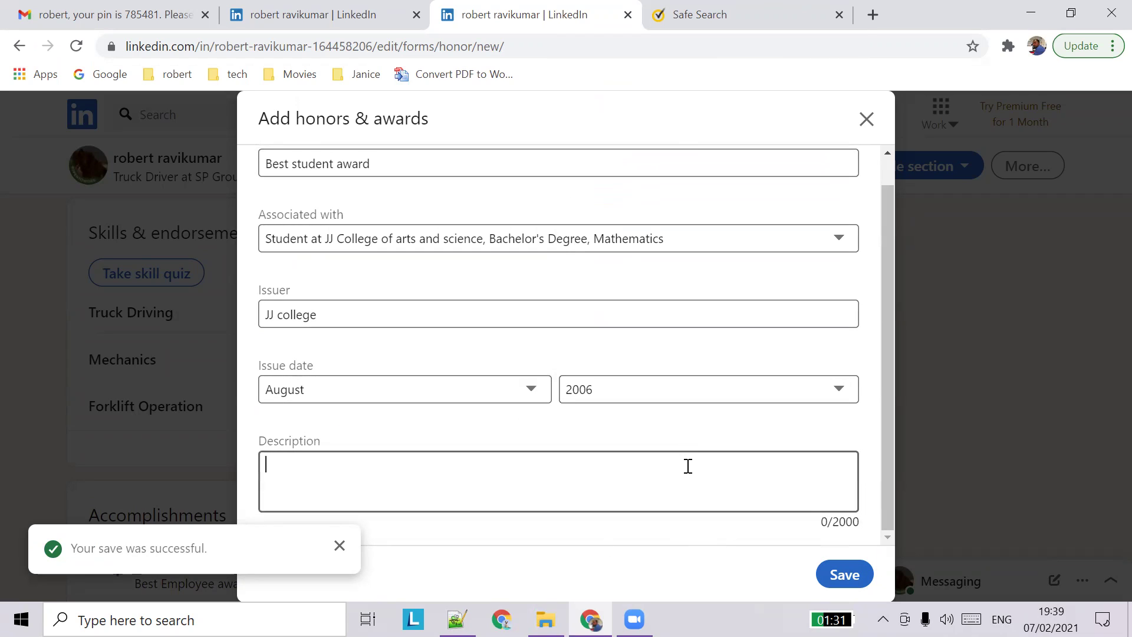
{"action": "type", "text": "best student"}
{"action": "left_click", "coordinate": [844, 575]}
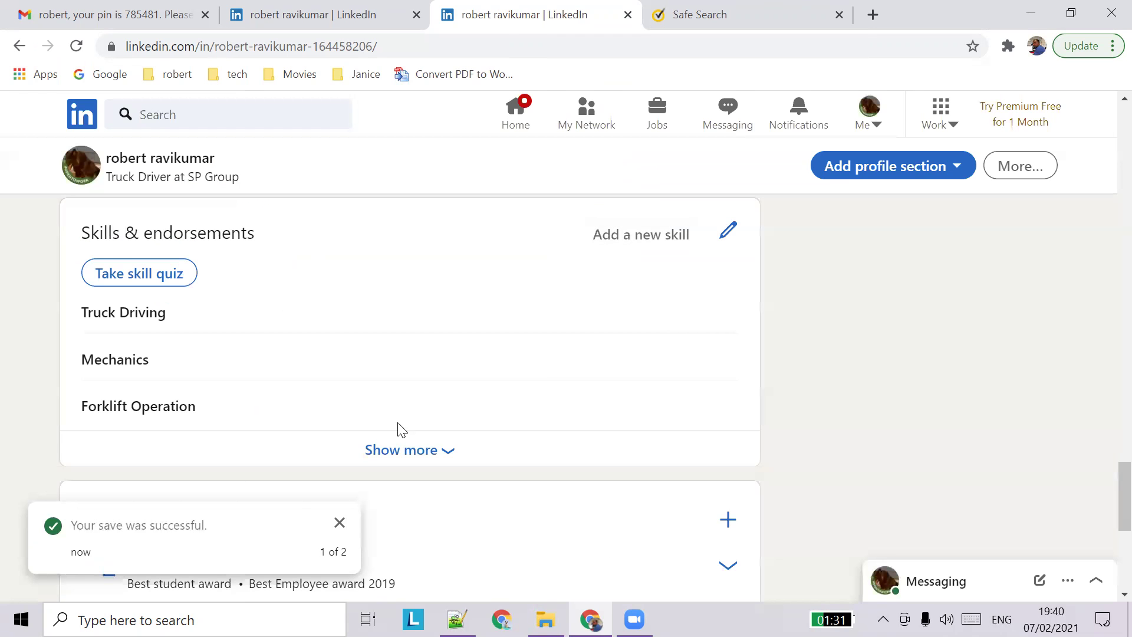
- Look over the updated accomplishments, reload the profile page and check the Profile Strength
{"action": "scroll", "coordinate": [397, 429], "scroll_direction": "down", "scroll_amount": 5}
{"action": "scroll", "coordinate": [109, 156], "scroll_direction": "up", "scroll_amount": 10}
{"action": "left_click", "coordinate": [76, 47]}
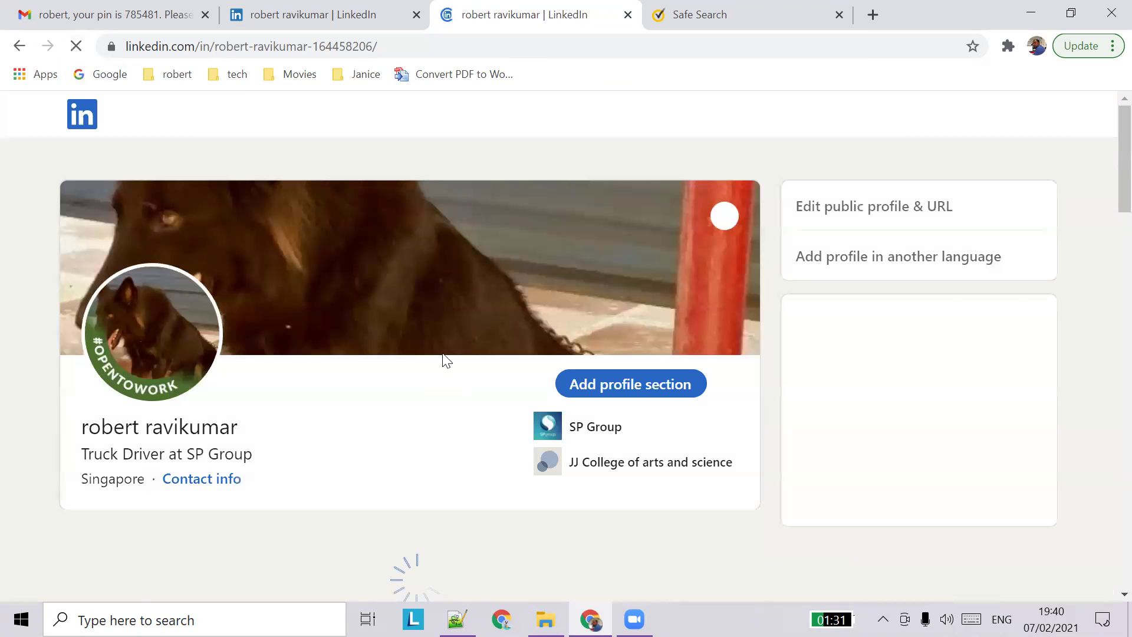
{"action": "scroll", "coordinate": [450, 341], "scroll_direction": "down", "scroll_amount": 10}
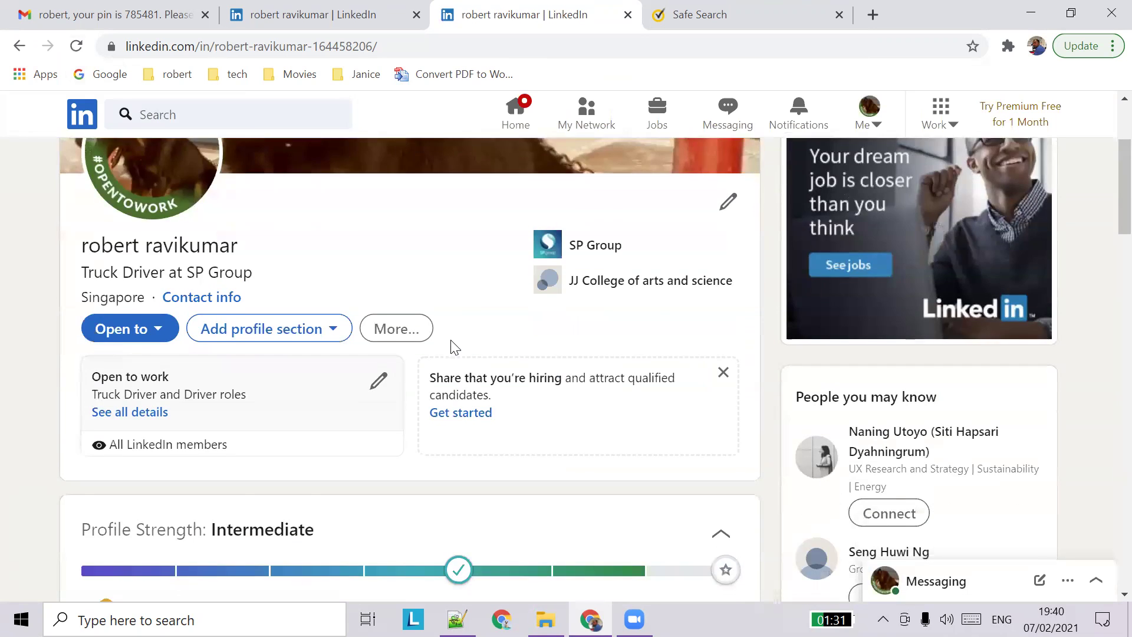
- Expand the Honors & Awards under Accomplishments and review the details of both awards
{"action": "scroll", "coordinate": [451, 339], "scroll_direction": "up", "scroll_amount": 3}
{"action": "scroll", "coordinate": [459, 323], "scroll_direction": "down", "scroll_amount": 15}
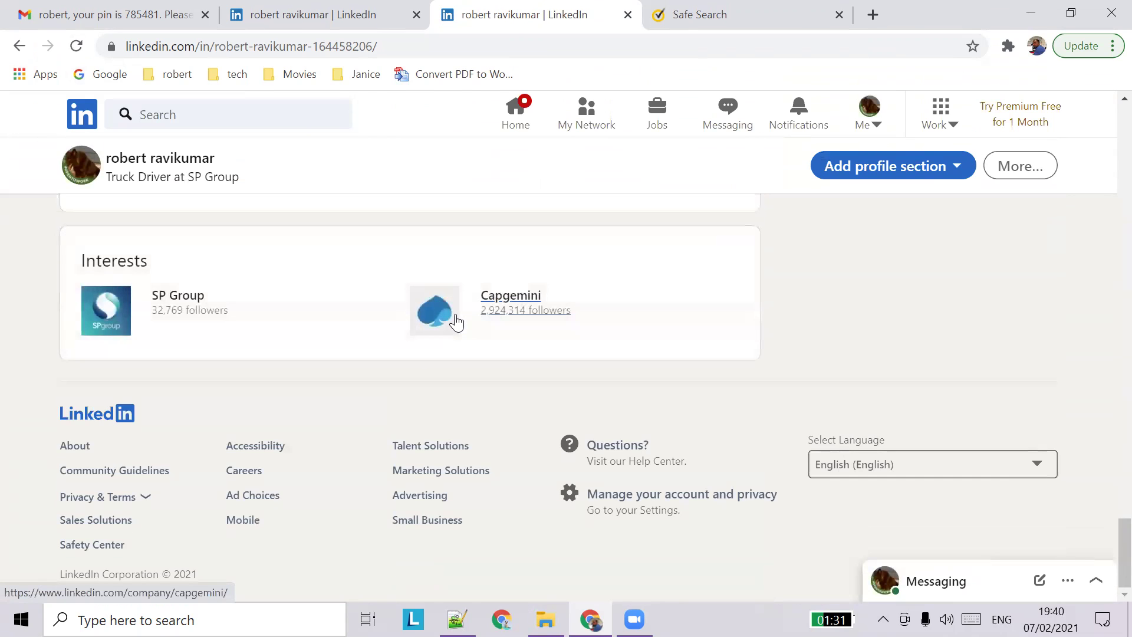
{"action": "scroll", "coordinate": [456, 323], "scroll_direction": "up", "scroll_amount": 5}
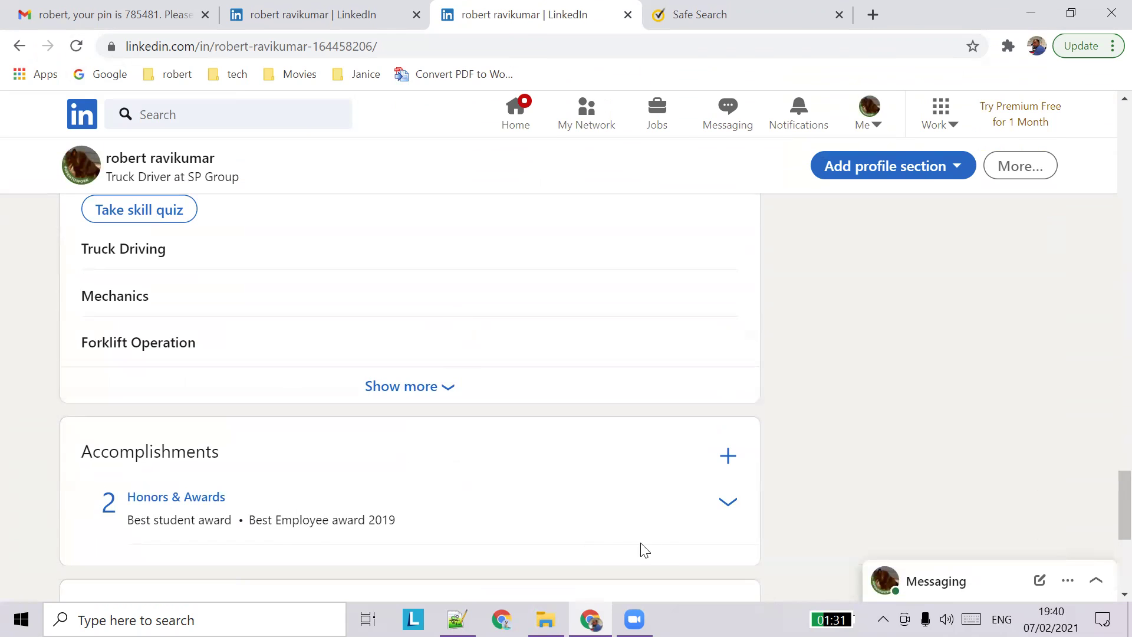
{"action": "left_click", "coordinate": [728, 501]}
{"action": "scroll", "coordinate": [699, 446], "scroll_direction": "down", "scroll_amount": 1}
{"action": "scroll", "coordinate": [698, 446], "scroll_direction": "down", "scroll_amount": 1}
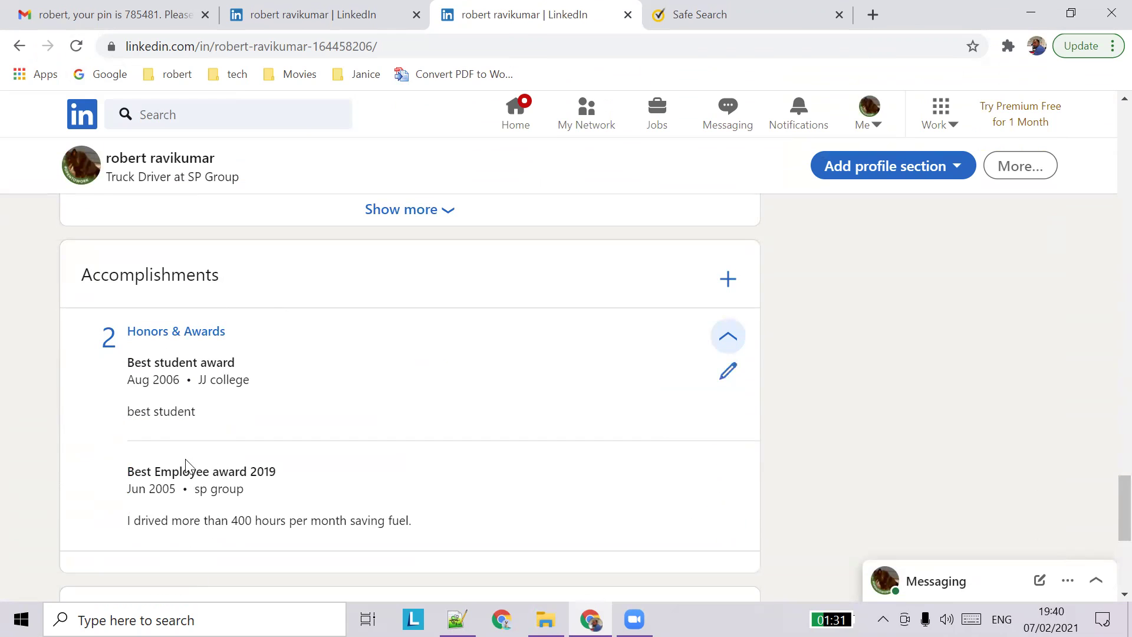
{"action": "left_click_drag", "start_coordinate": [154, 521], "coordinate": [447, 537]}
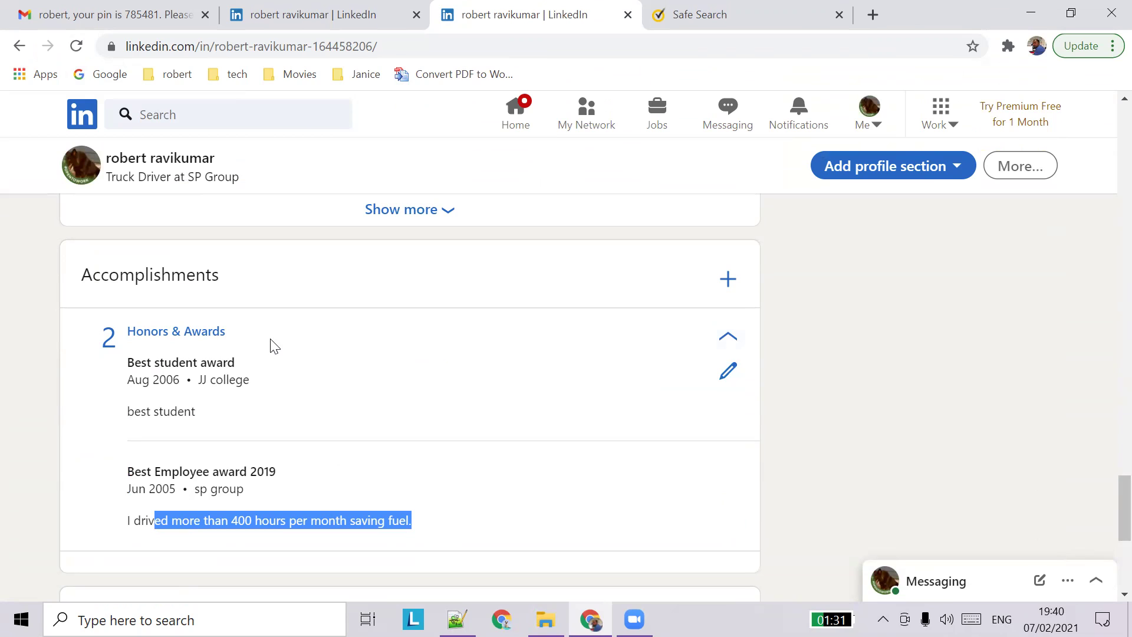
- Add Hindi as a language accomplishment with limited working proficiency, save it, and expand the Language entry
{"action": "left_click", "coordinate": [727, 280]}
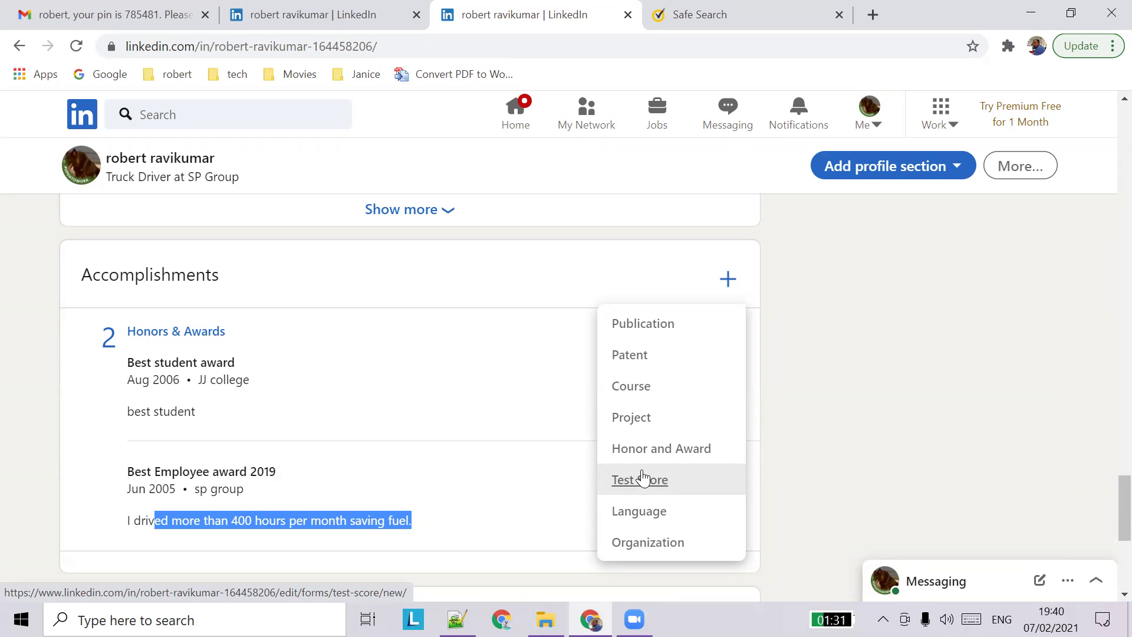
{"action": "left_click", "coordinate": [651, 512]}
{"action": "left_click", "coordinate": [368, 185]}
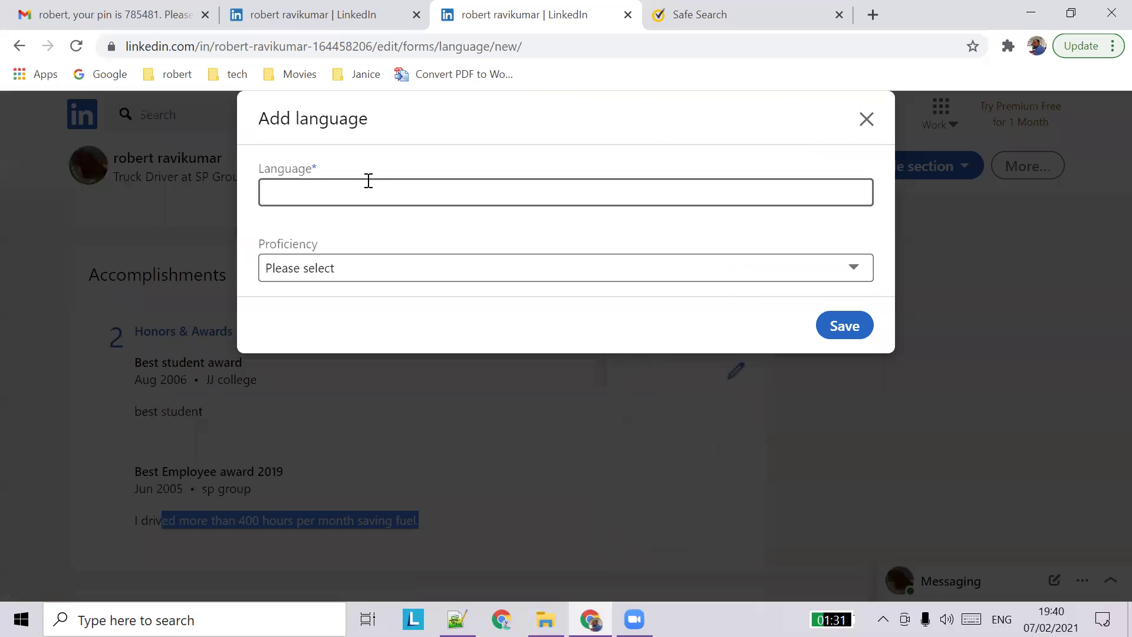
{"action": "type", "text": "hindi"}
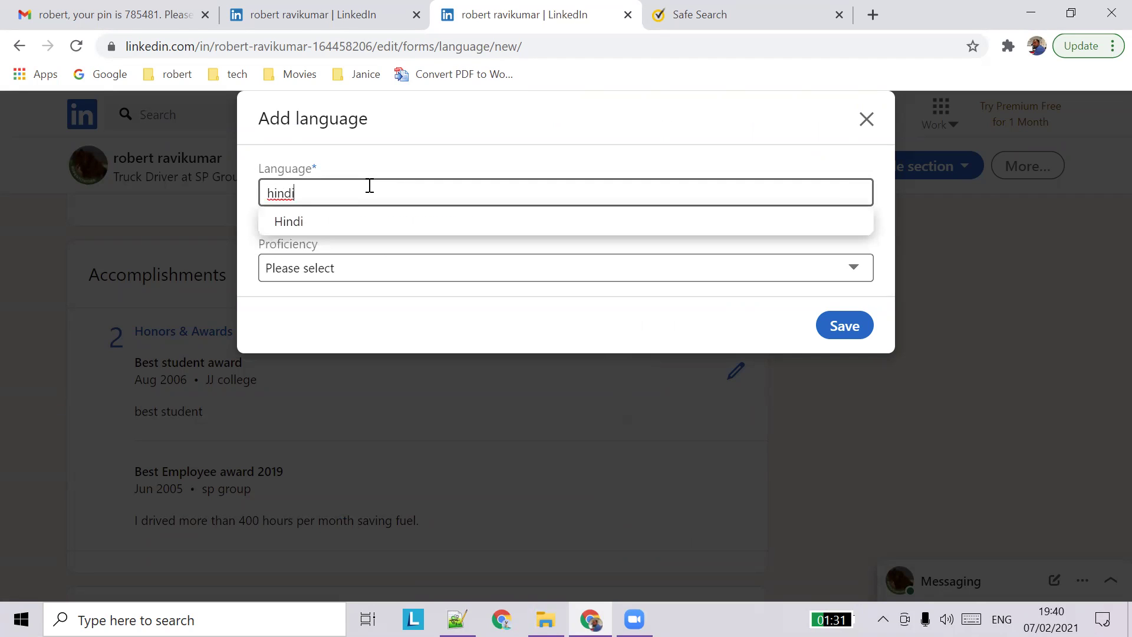
{"action": "key", "text": "Down"}
{"action": "key", "text": "Return"}
{"action": "left_click", "coordinate": [387, 266]}
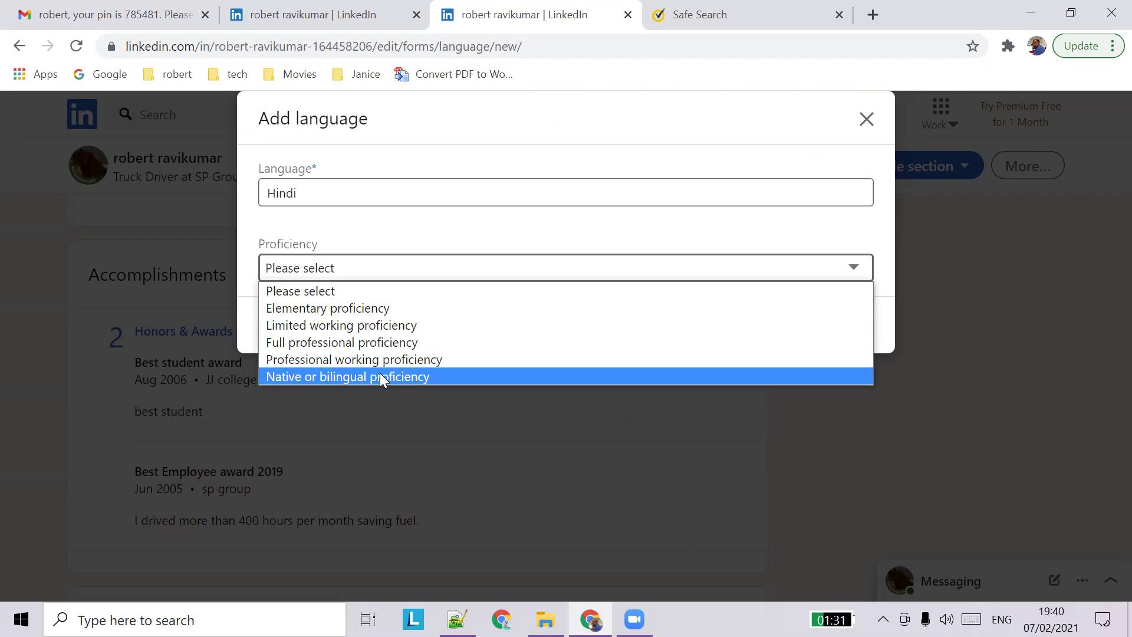
{"action": "left_click", "coordinate": [371, 324]}
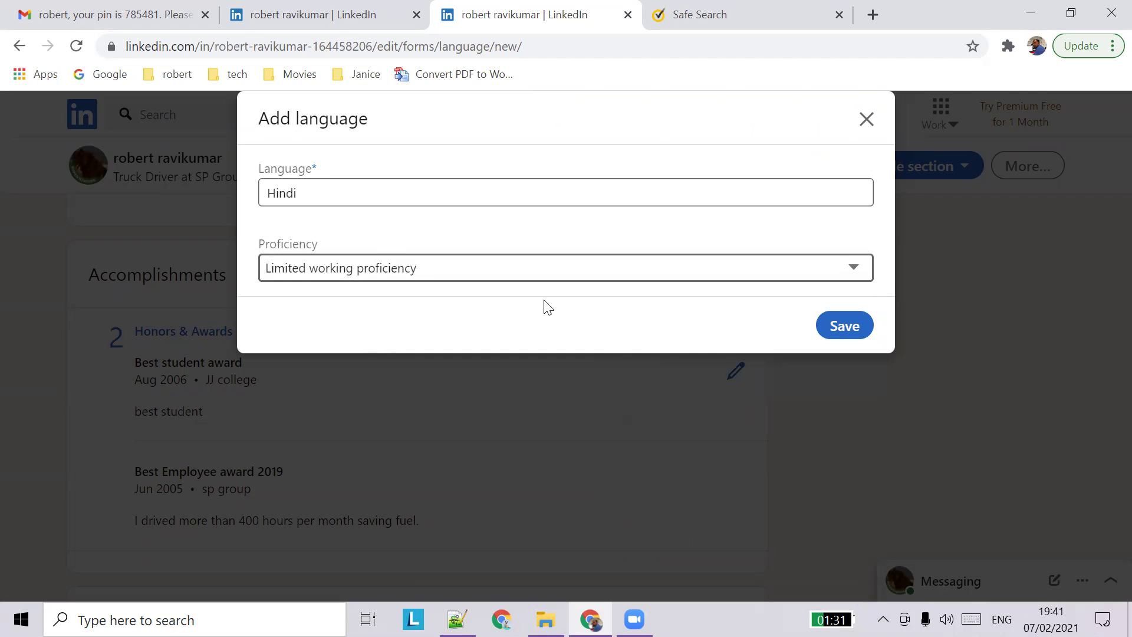
{"action": "left_click", "coordinate": [831, 329]}
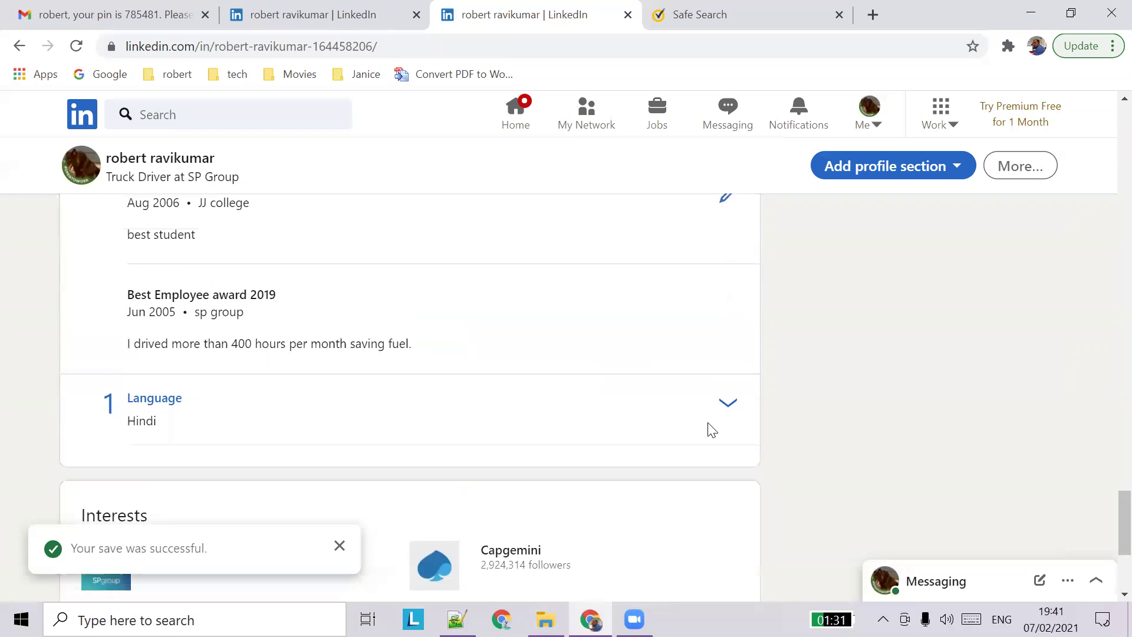
{"action": "left_click", "coordinate": [728, 406]}
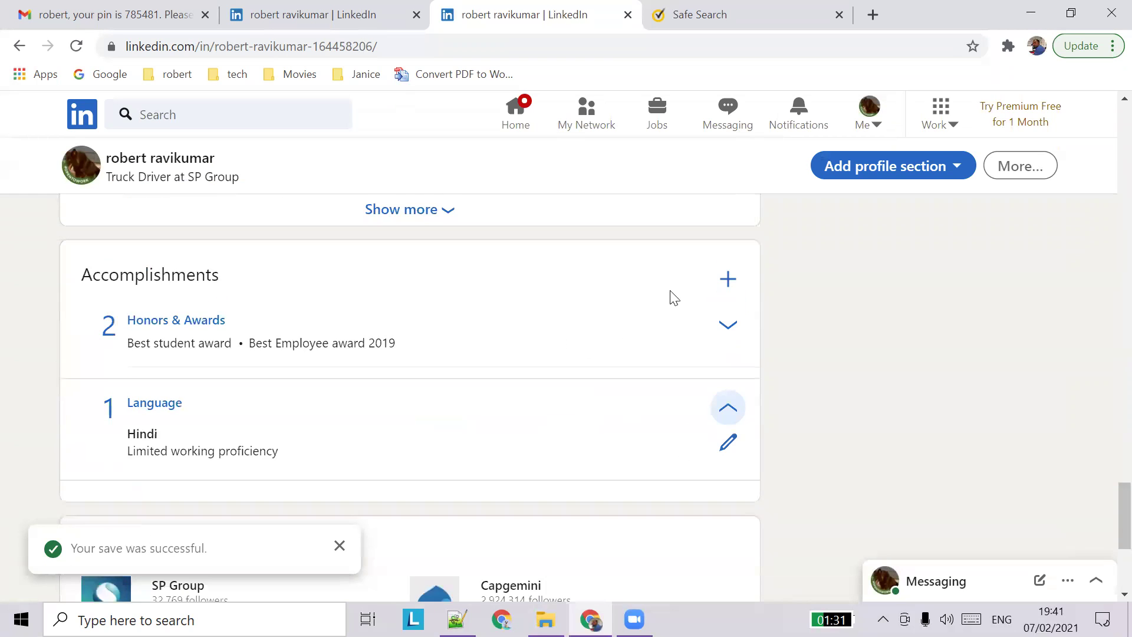
- Add English as a language accomplishment with full professional proficiency and save it
{"action": "left_click", "coordinate": [728, 279]}
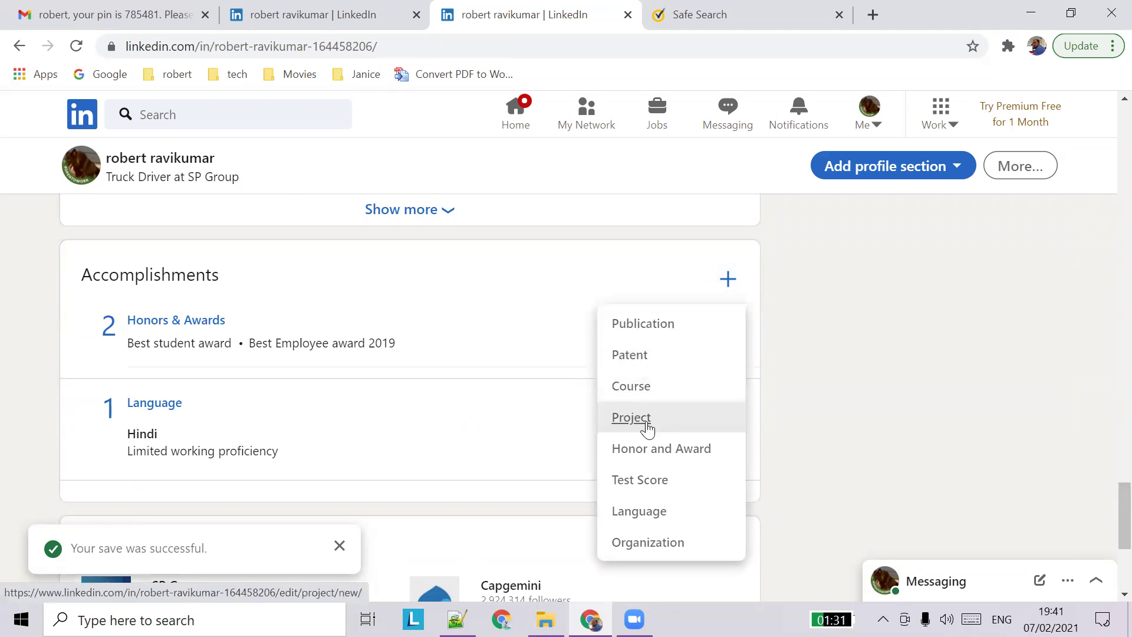
{"action": "left_click", "coordinate": [640, 512]}
{"action": "left_click", "coordinate": [399, 182]}
{"action": "type", "text": "Engli"}
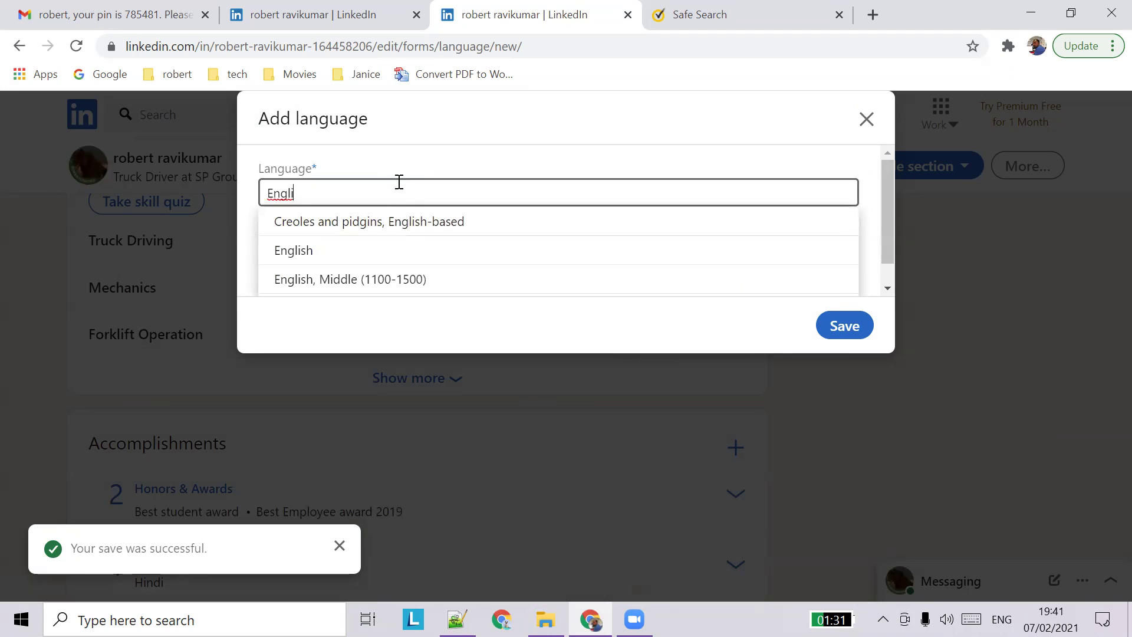
{"action": "left_click", "coordinate": [388, 259]}
{"action": "left_click", "coordinate": [392, 267]}
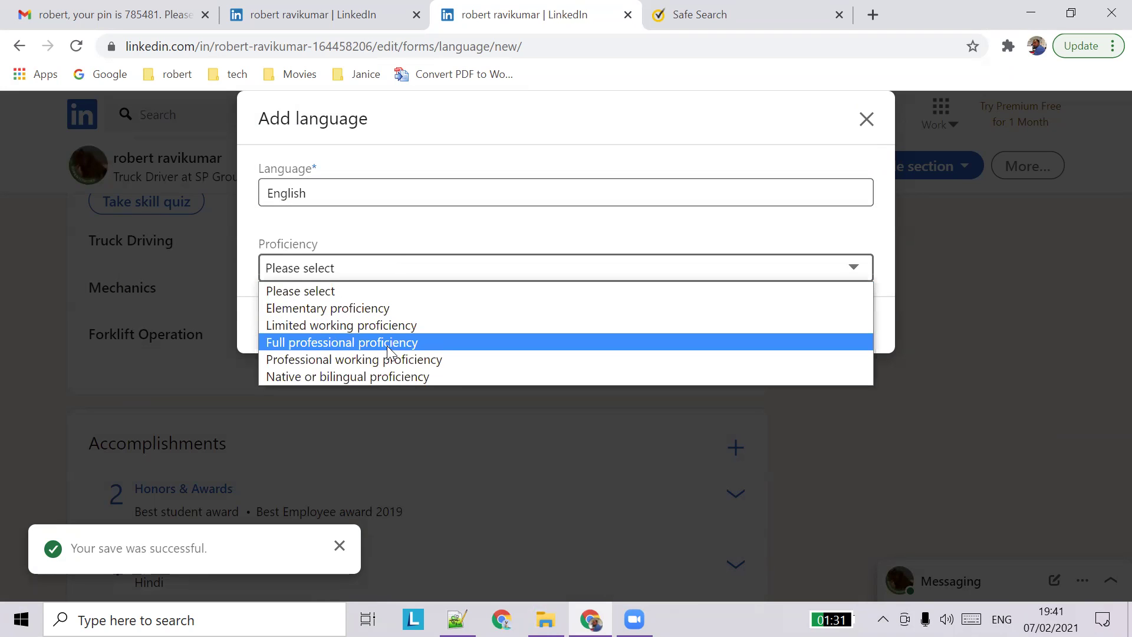
{"action": "left_click", "coordinate": [387, 344]}
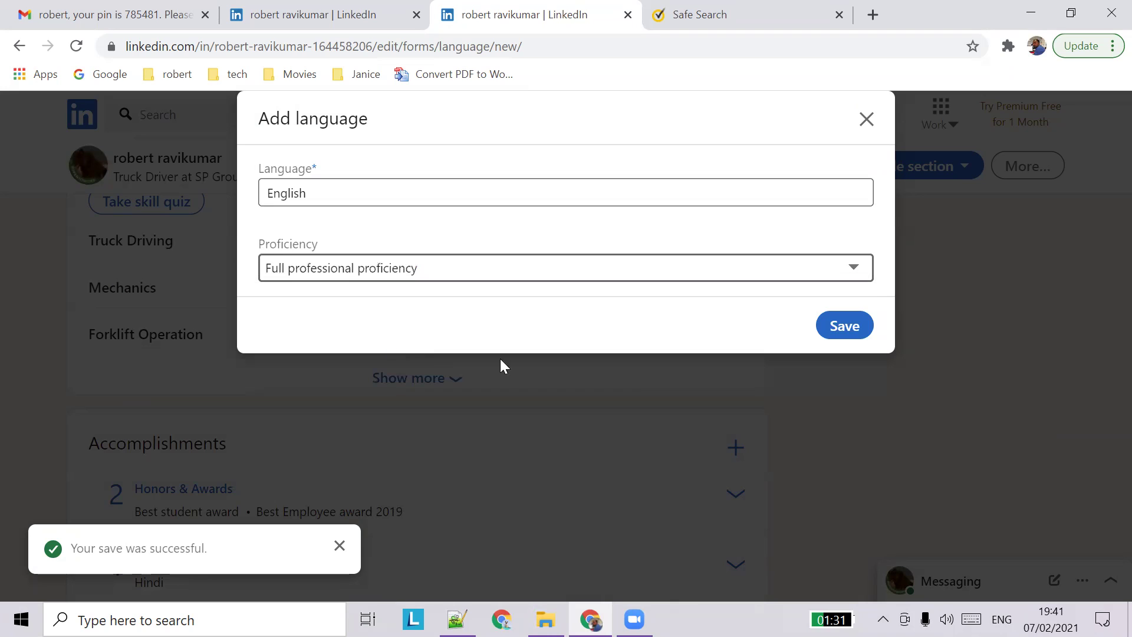
{"action": "left_click", "coordinate": [826, 328]}
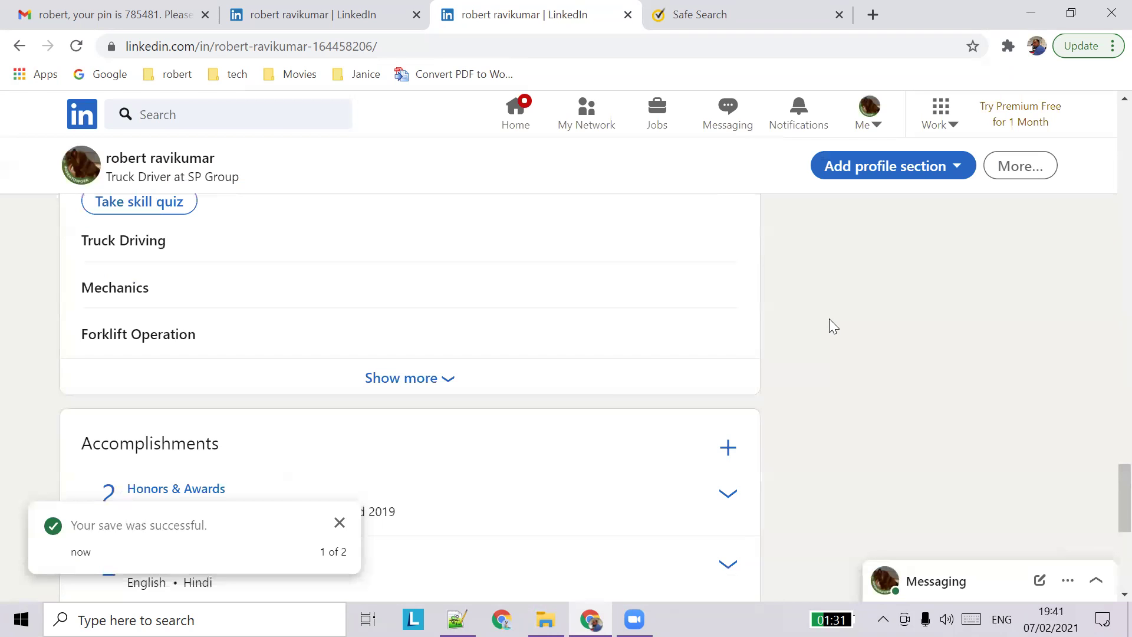
- Add Tamil as a language accomplishment with native or bilingual proficiency, save it, and dismiss the save notifications
{"action": "left_click", "coordinate": [722, 446]}
{"action": "scroll", "coordinate": [676, 550], "scroll_direction": "down", "scroll_amount": 3}
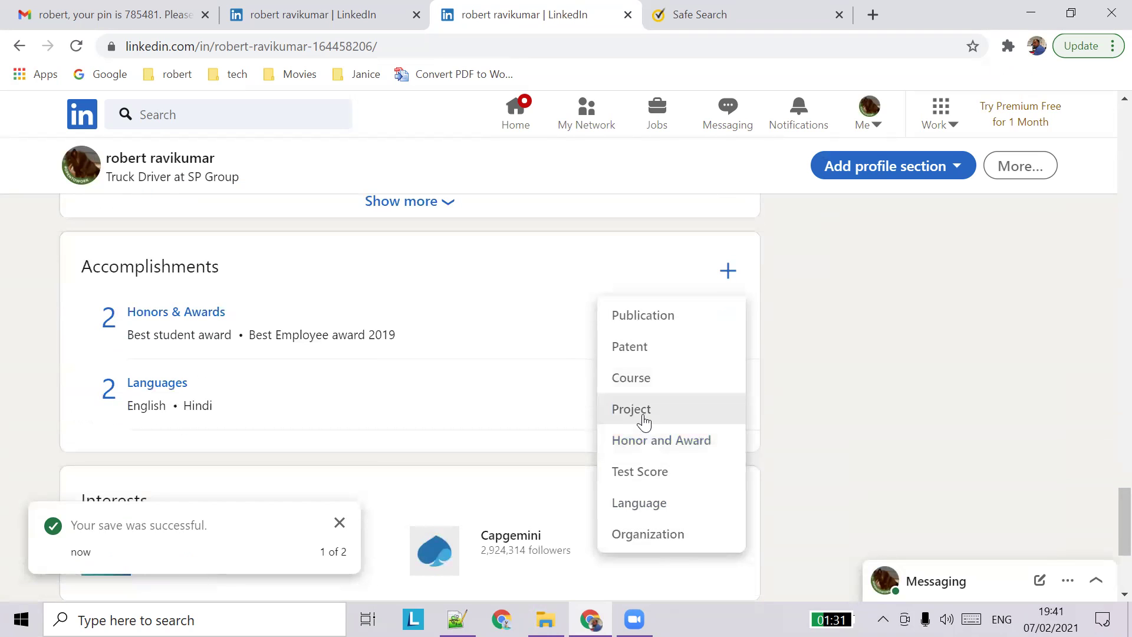
{"action": "left_click", "coordinate": [684, 504]}
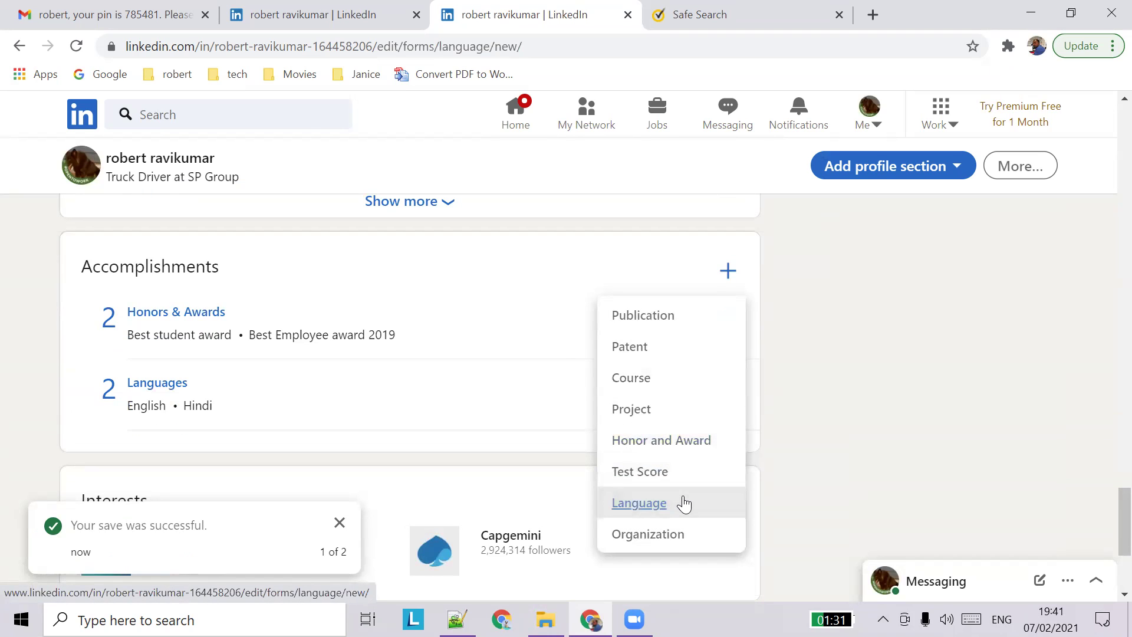
{"action": "type", "text": "tamil"}
{"action": "left_click", "coordinate": [448, 221]}
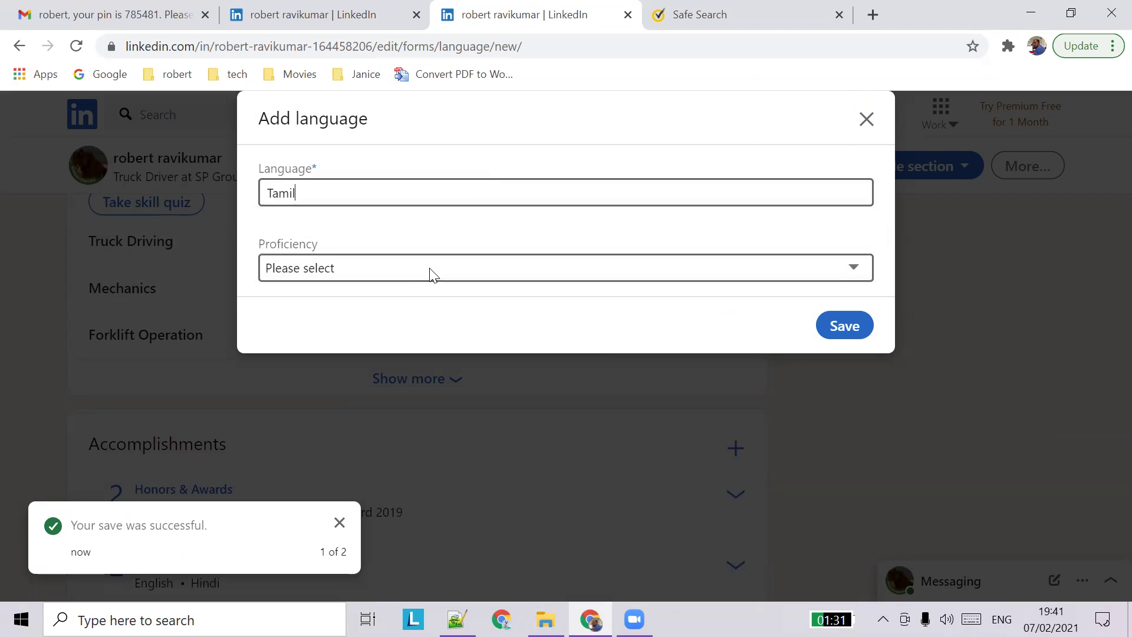
{"action": "left_click", "coordinate": [431, 274]}
{"action": "left_click", "coordinate": [397, 376]}
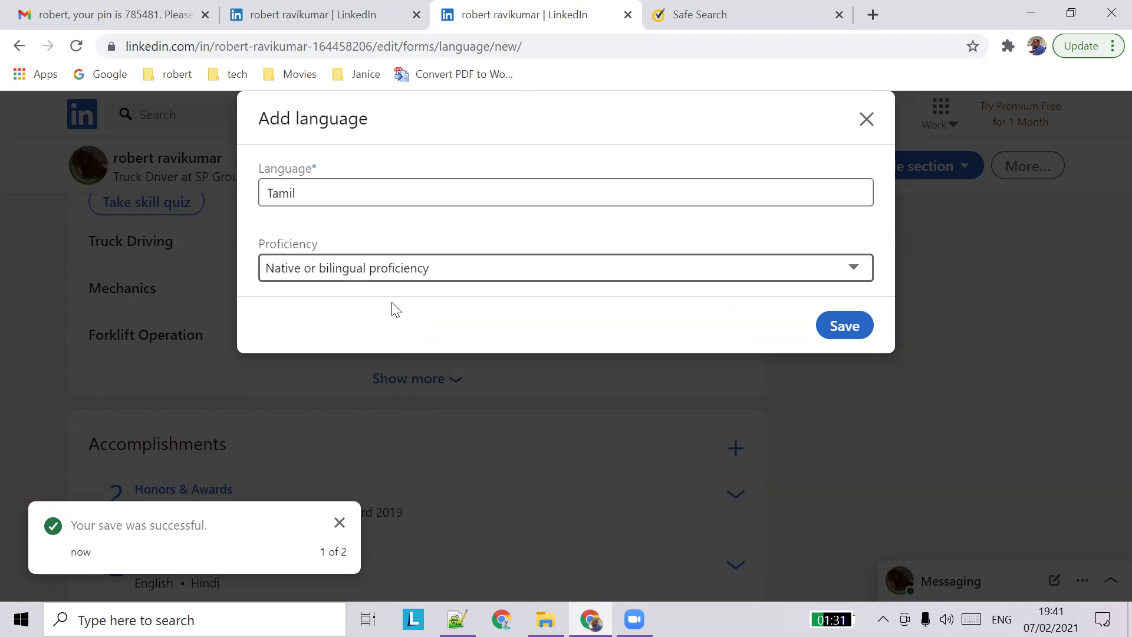
{"action": "left_click", "coordinate": [523, 272]}
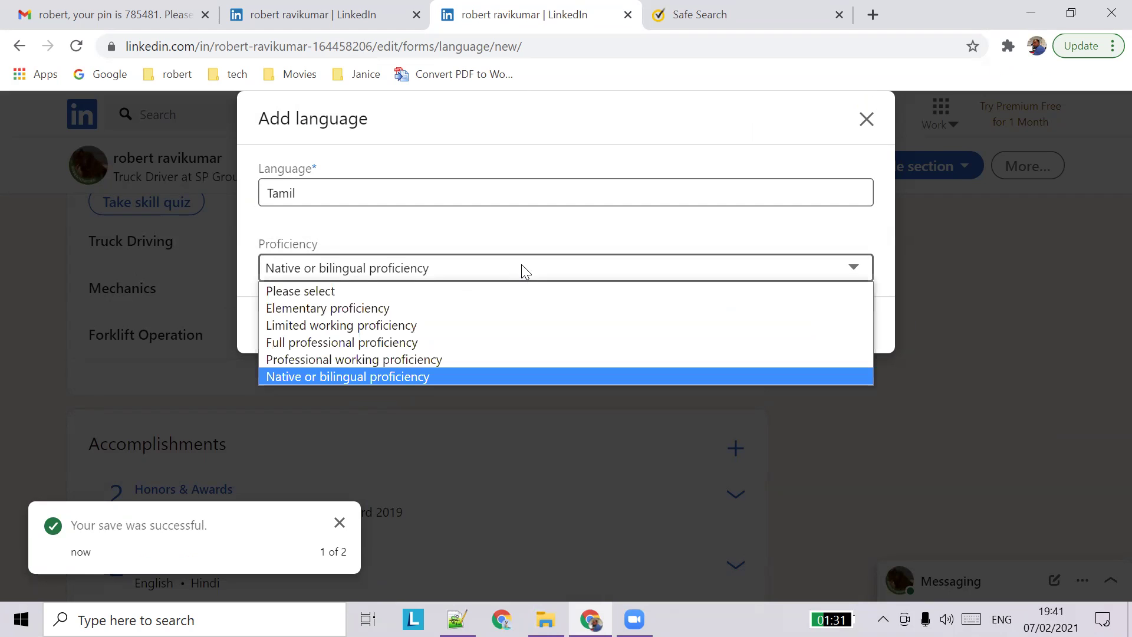
{"action": "left_click", "coordinate": [465, 377]}
{"action": "left_click", "coordinate": [837, 325]}
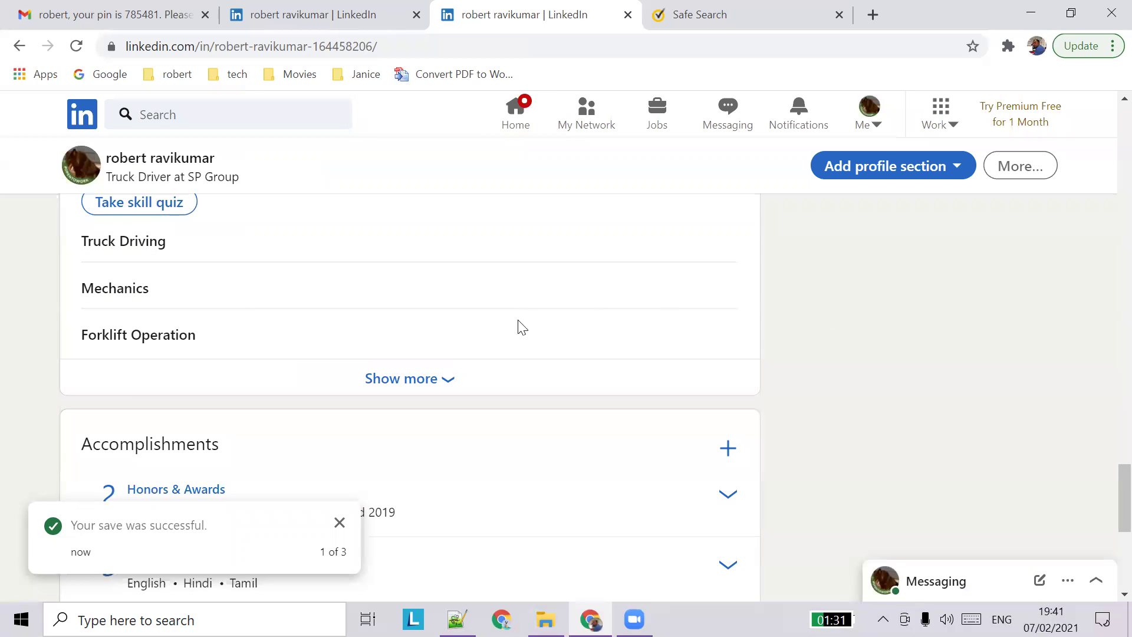
{"action": "scroll", "coordinate": [517, 324], "scroll_direction": "down", "scroll_amount": 4}
{"action": "left_click", "coordinate": [339, 521]}
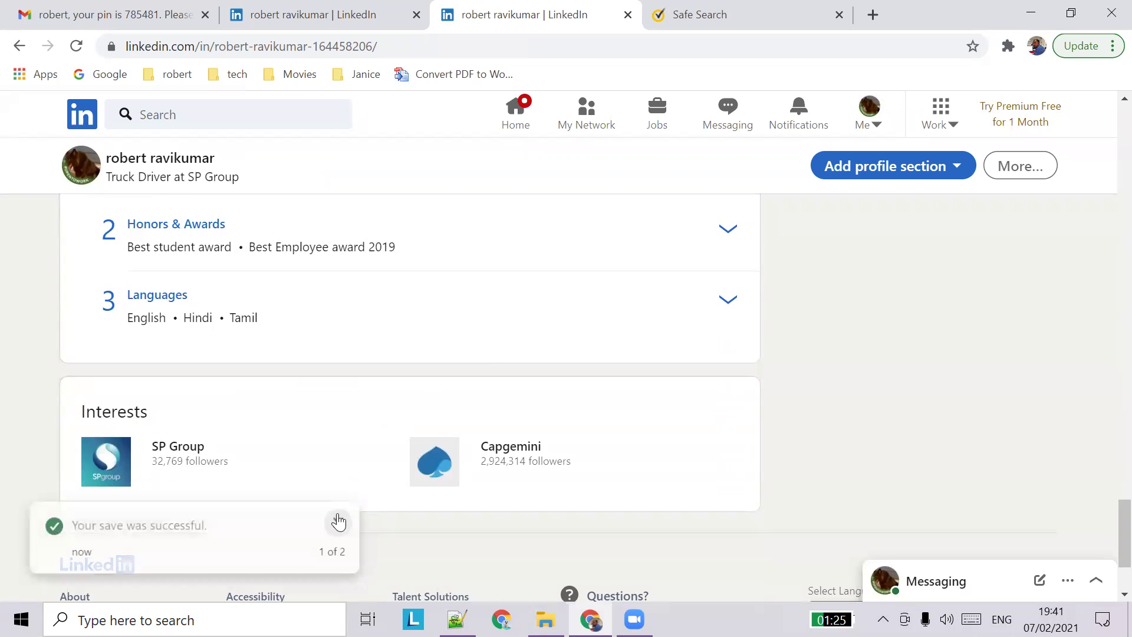
{"action": "left_click", "coordinate": [341, 522]}
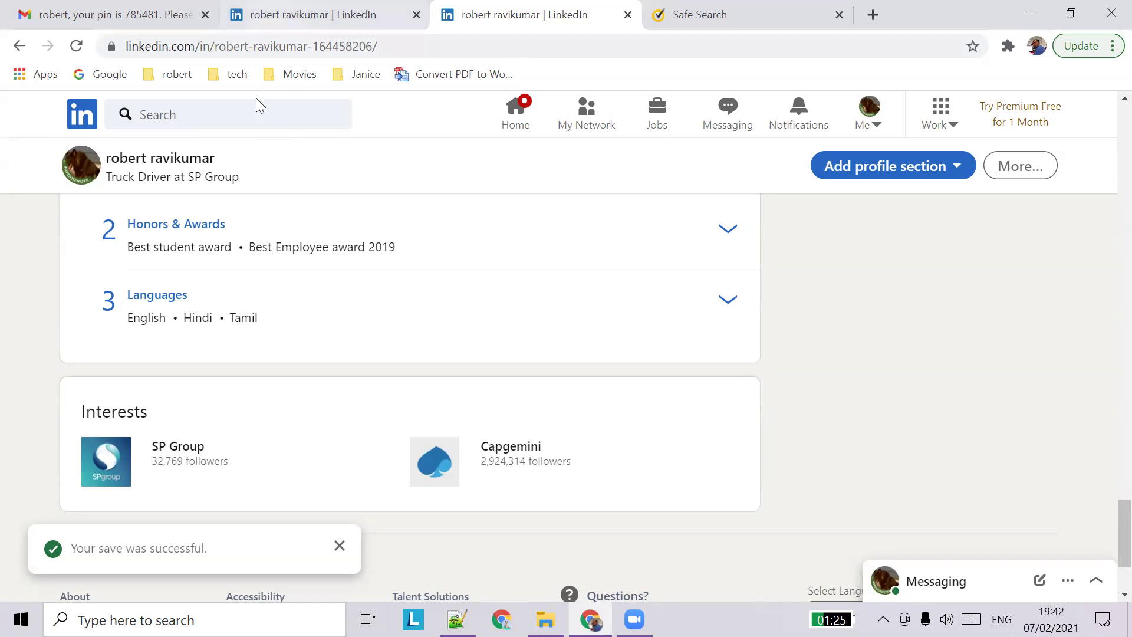
- Look through the profile sections that can be added, including Background and Skills, and check the Profile Strength
{"action": "scroll", "coordinate": [447, 292], "scroll_direction": "up", "scroll_amount": 10}
{"action": "scroll", "coordinate": [451, 290], "scroll_direction": "up", "scroll_amount": 15}
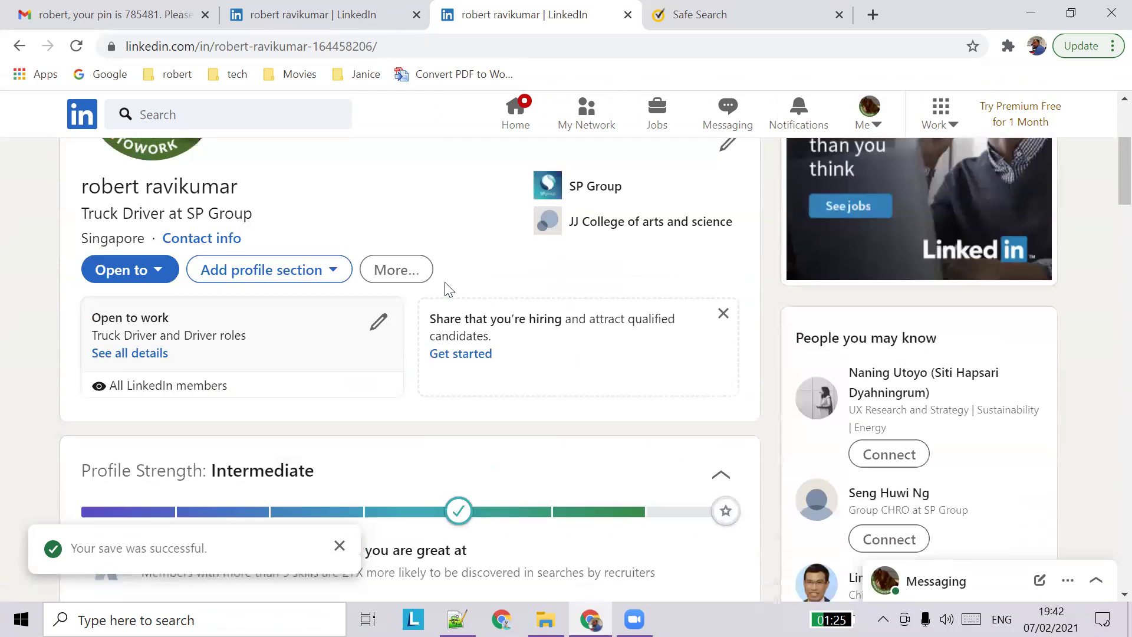
{"action": "left_click", "coordinate": [328, 270]}
{"action": "scroll", "coordinate": [327, 318], "scroll_direction": "down", "scroll_amount": 2}
{"action": "scroll", "coordinate": [329, 345], "scroll_direction": "down", "scroll_amount": 6}
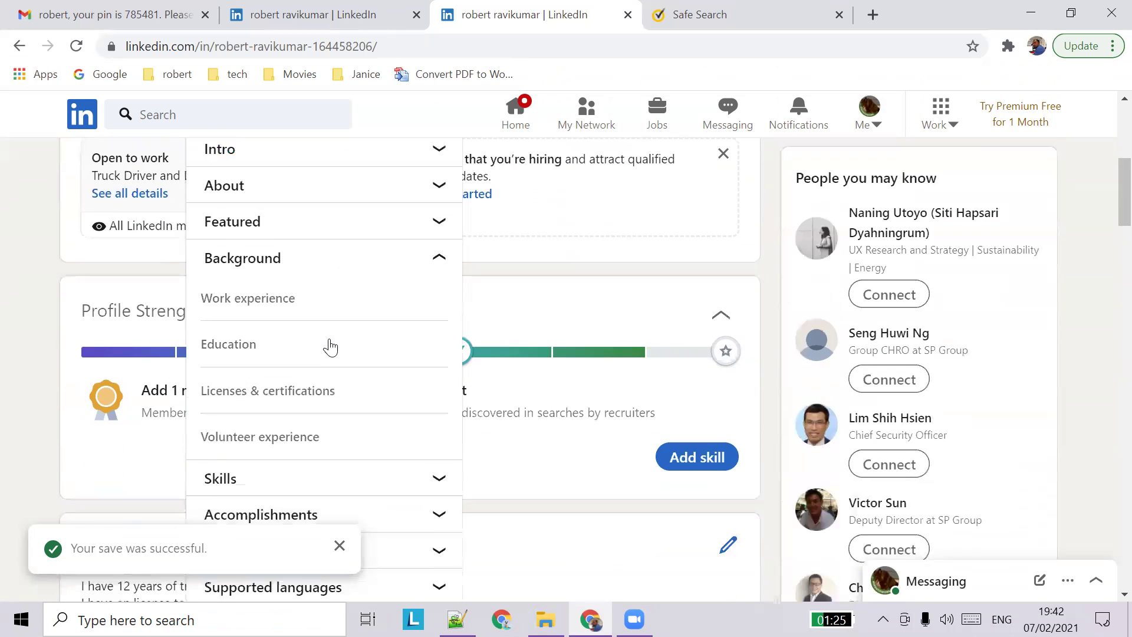
{"action": "scroll", "coordinate": [368, 266], "scroll_direction": "up", "scroll_amount": 2}
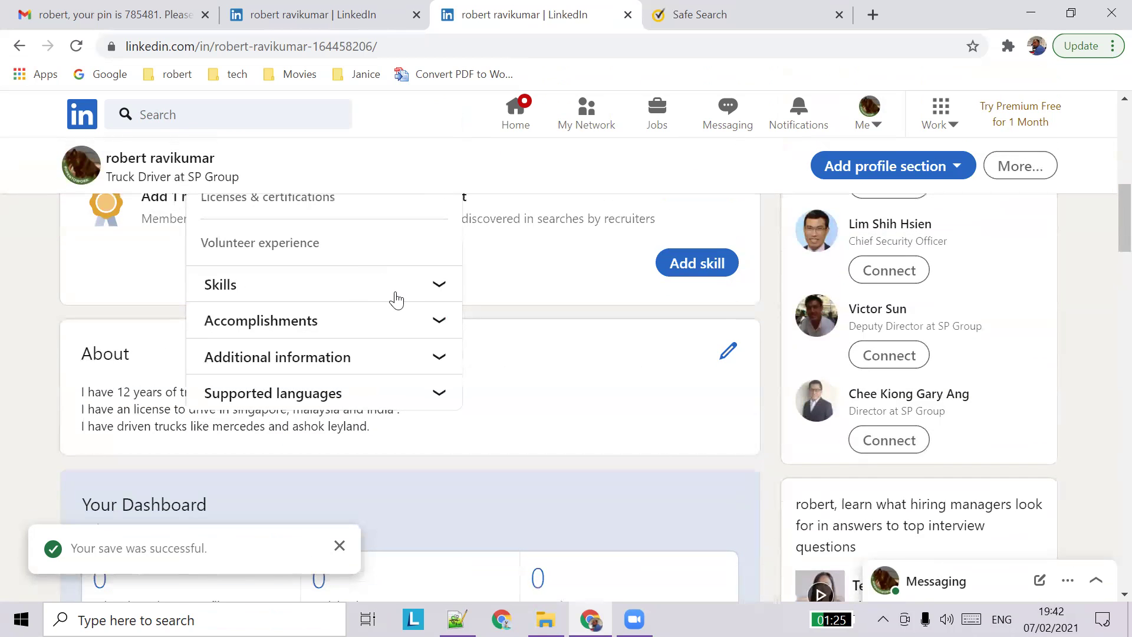
{"action": "scroll", "coordinate": [391, 298], "scroll_direction": "down", "scroll_amount": 2}
{"action": "scroll", "coordinate": [397, 298], "scroll_direction": "up", "scroll_amount": 3}
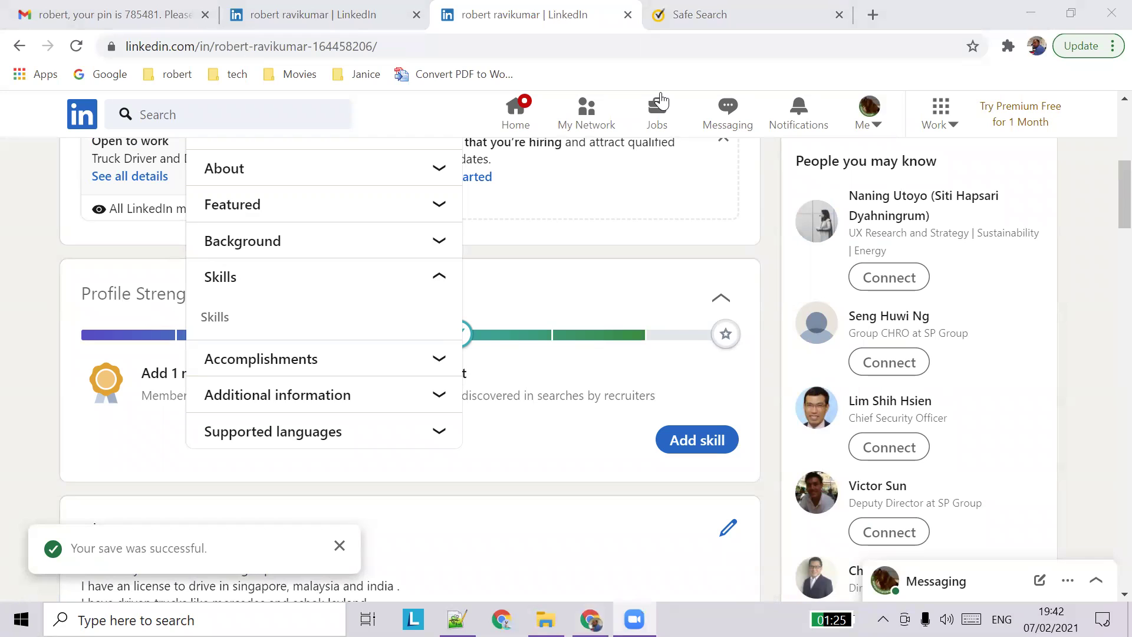
{"action": "left_click", "coordinate": [27, 298]}
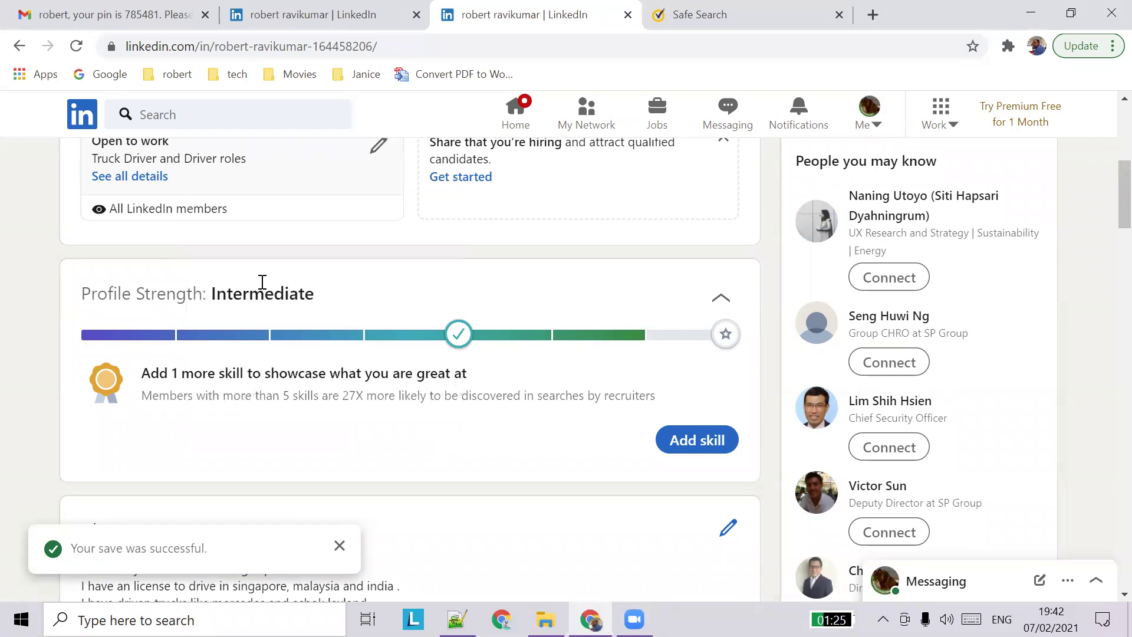